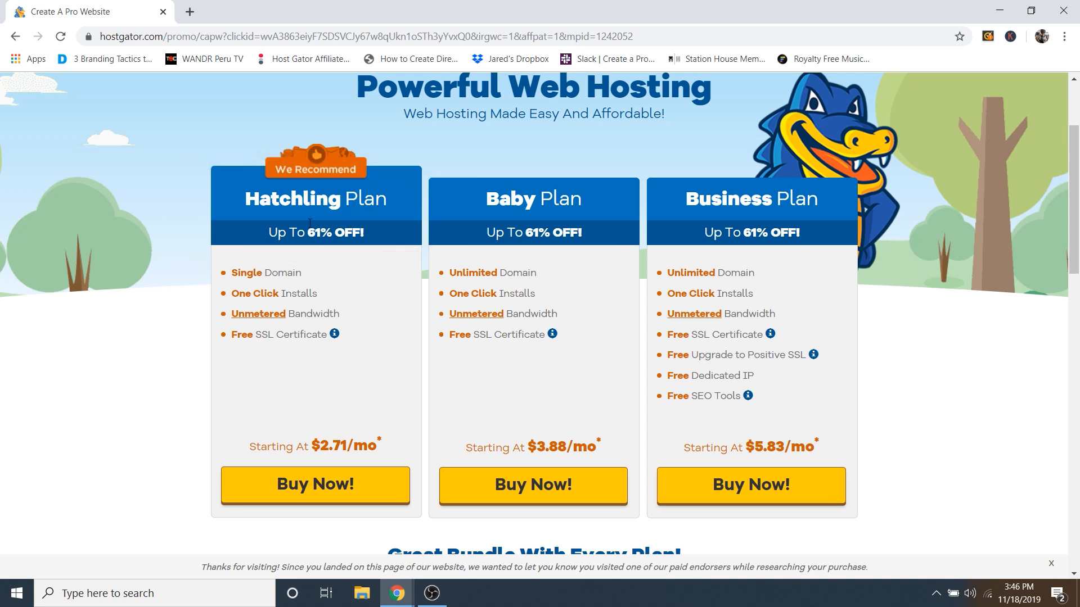
Step: Start the Hatchling checkout and search domains until createaprobusiness.com is the available free primary domain
click(315, 495)
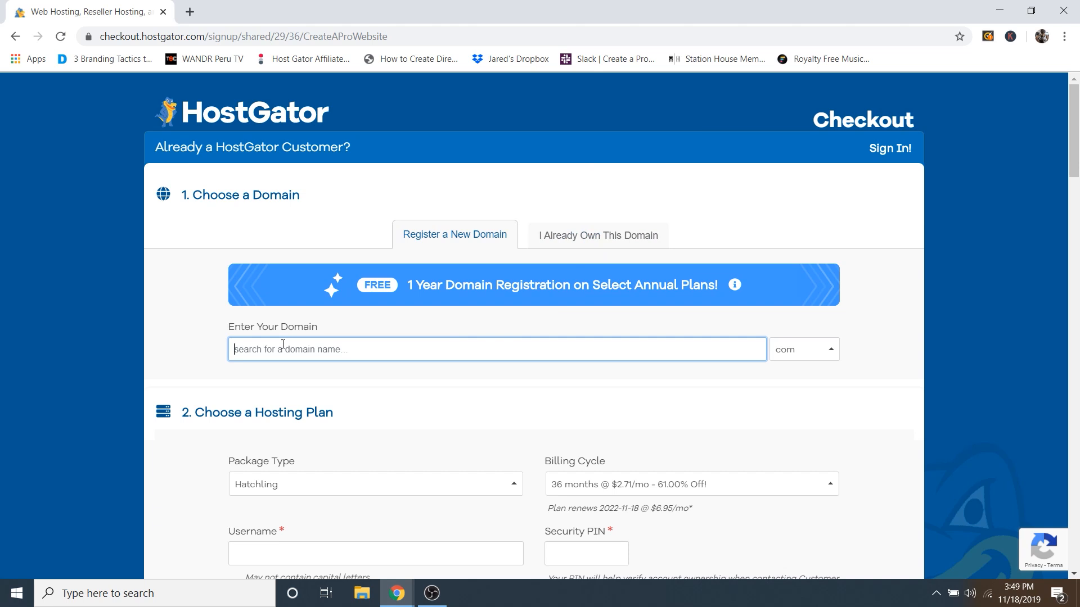
text(cr)
text(.com)
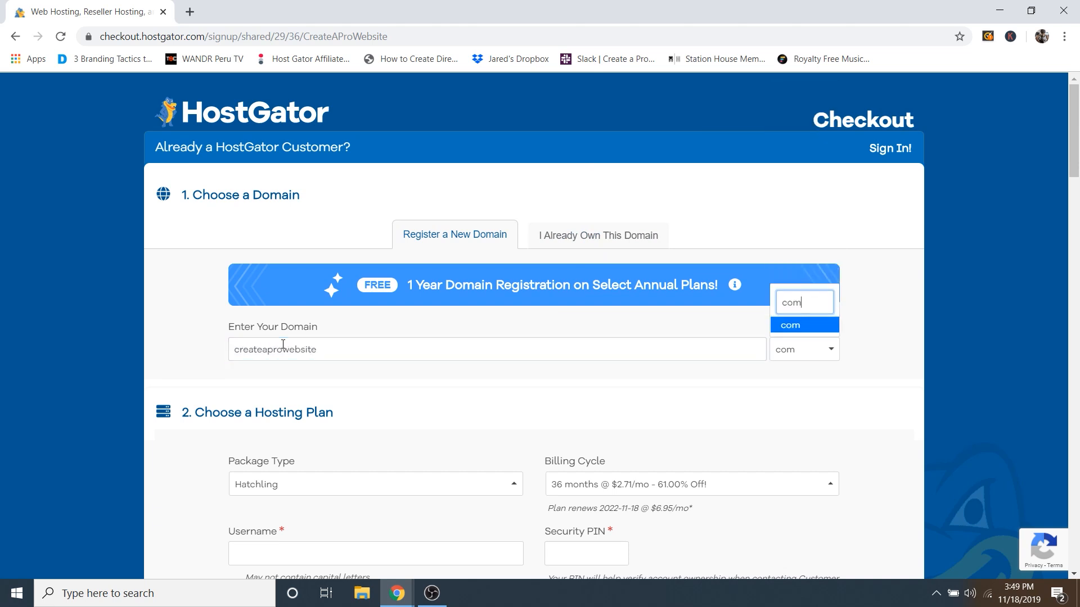
key(Return)
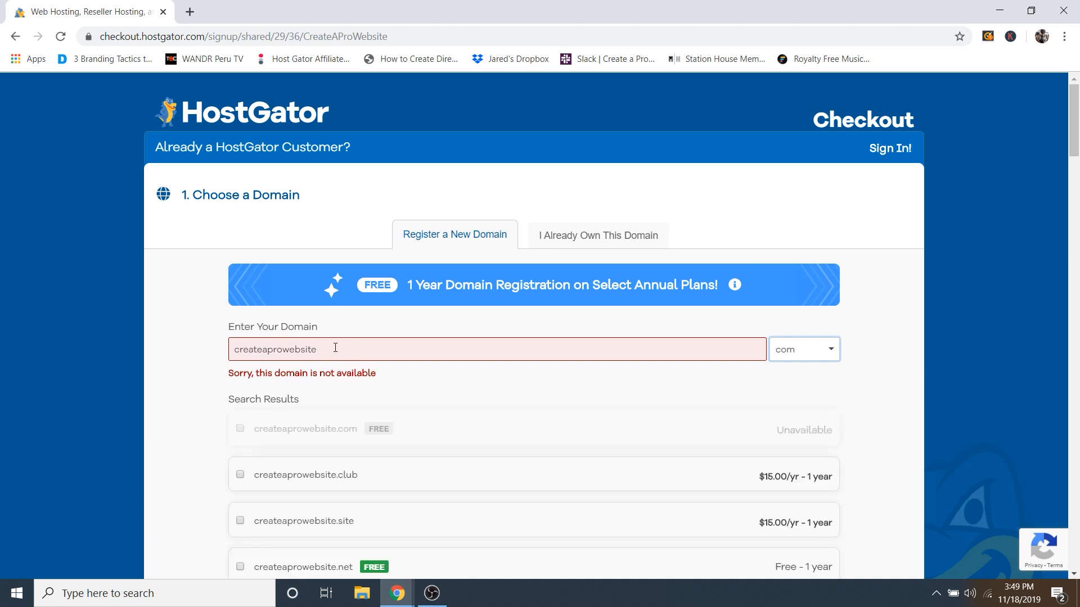
drag(335, 348, 284, 350)
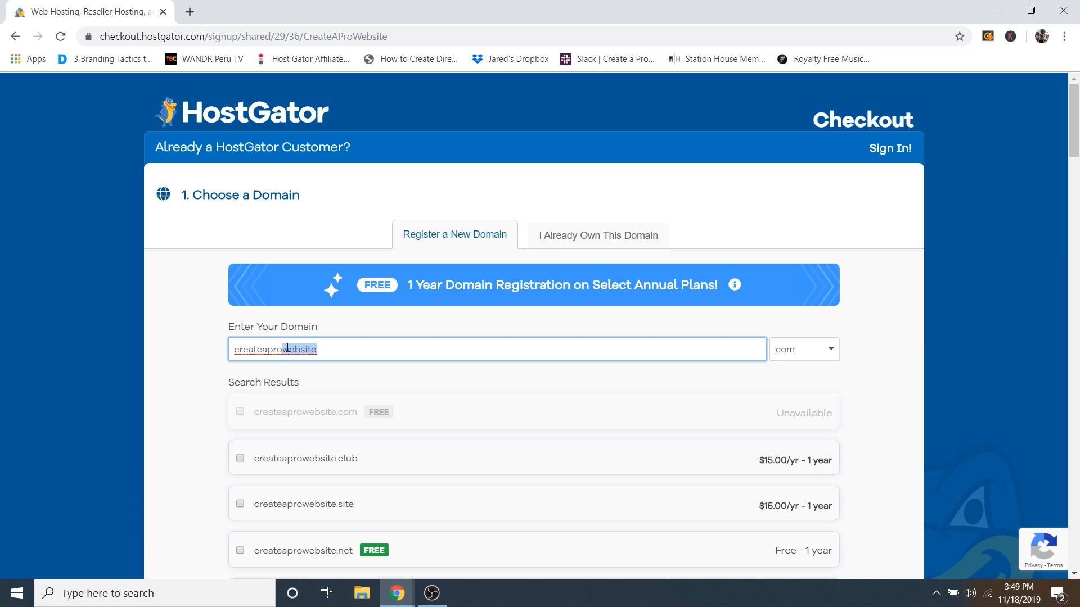
text(b)
key(Tab)
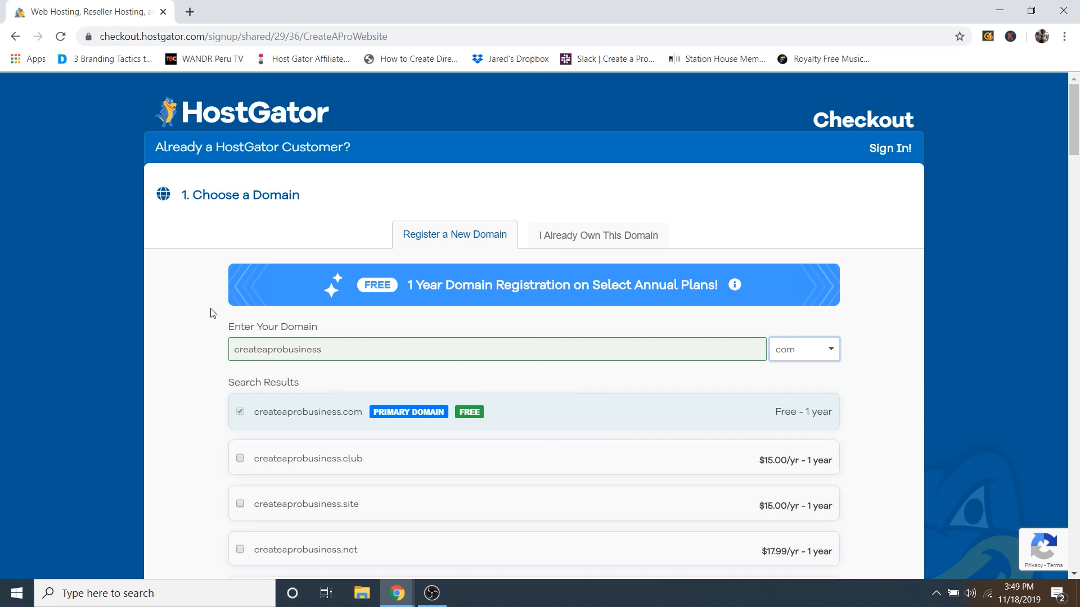
scroll(197, 370, down, 8)
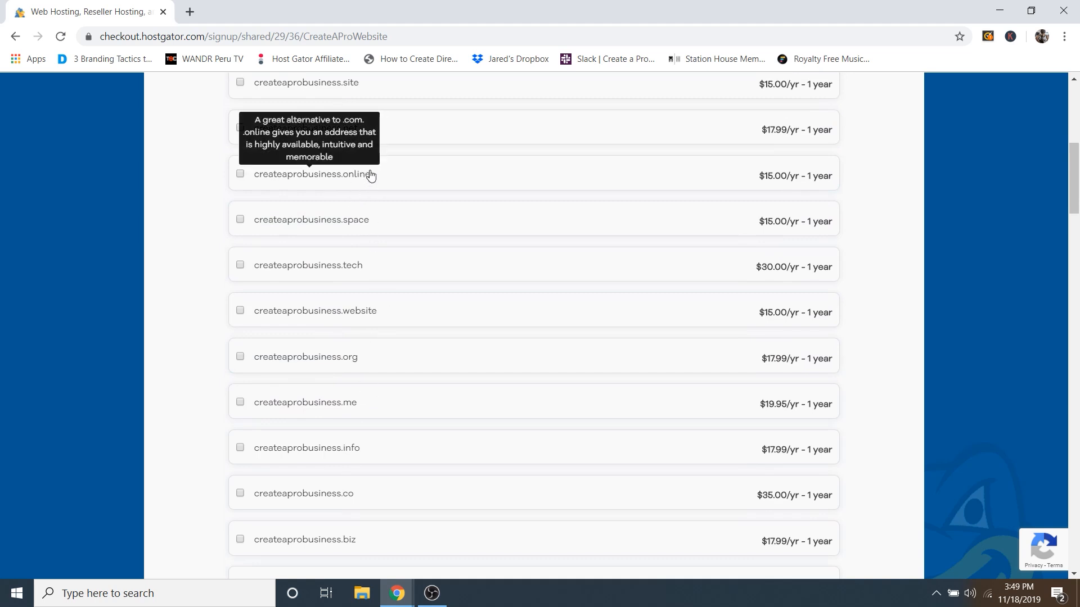
scroll(366, 259, up, 1)
scroll(393, 267, up, 2)
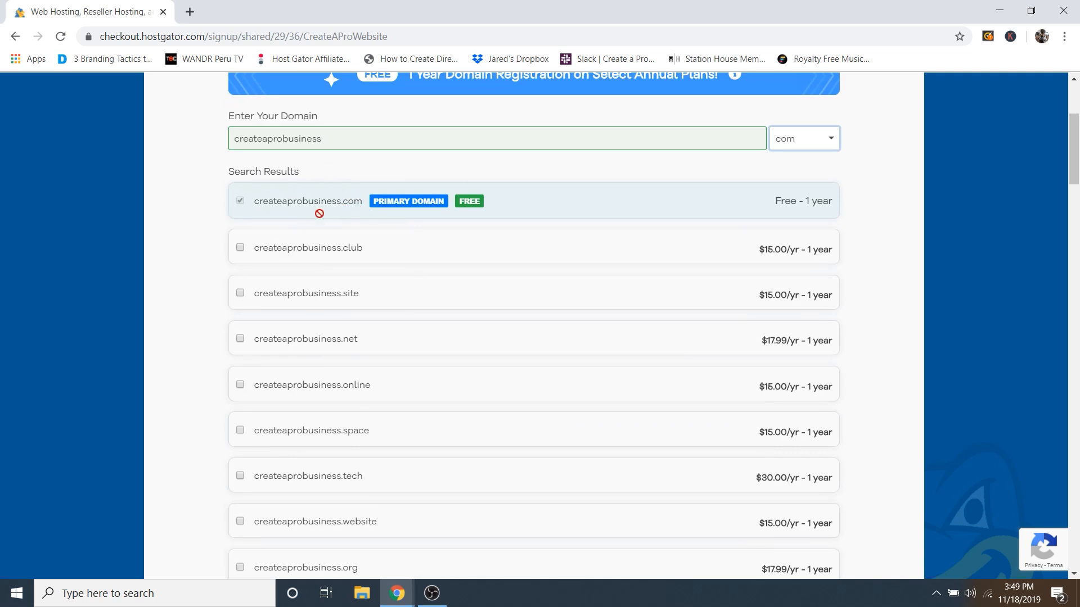
scroll(410, 315, down, 1)
scroll(407, 327, down, 10)
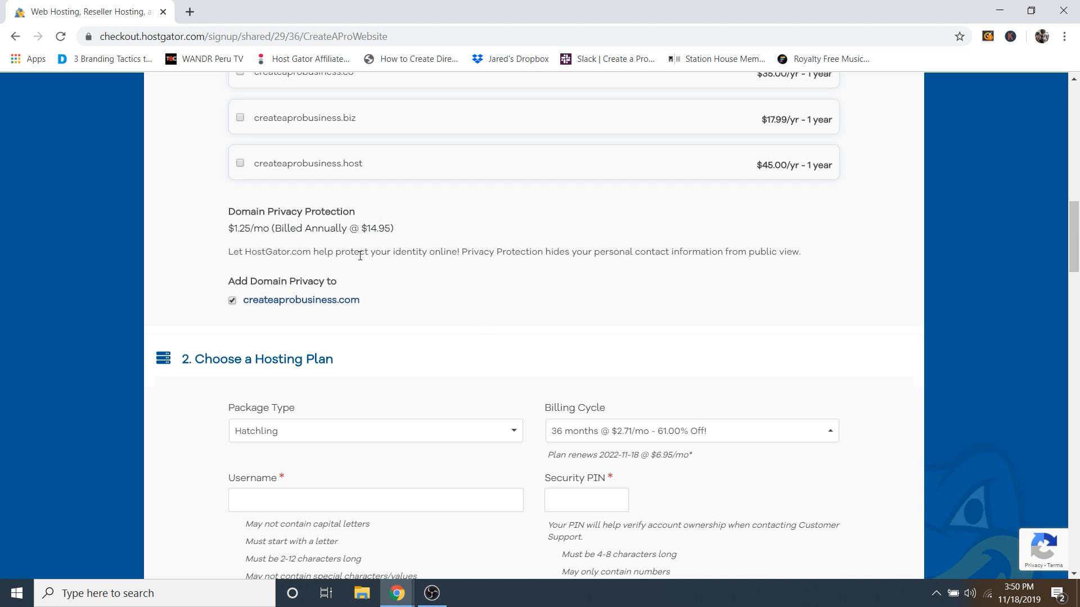
Step: Keep Hatchling as the package type and set the billing cycle to 1 month at $7.66/mo
scroll(517, 272, down, 3)
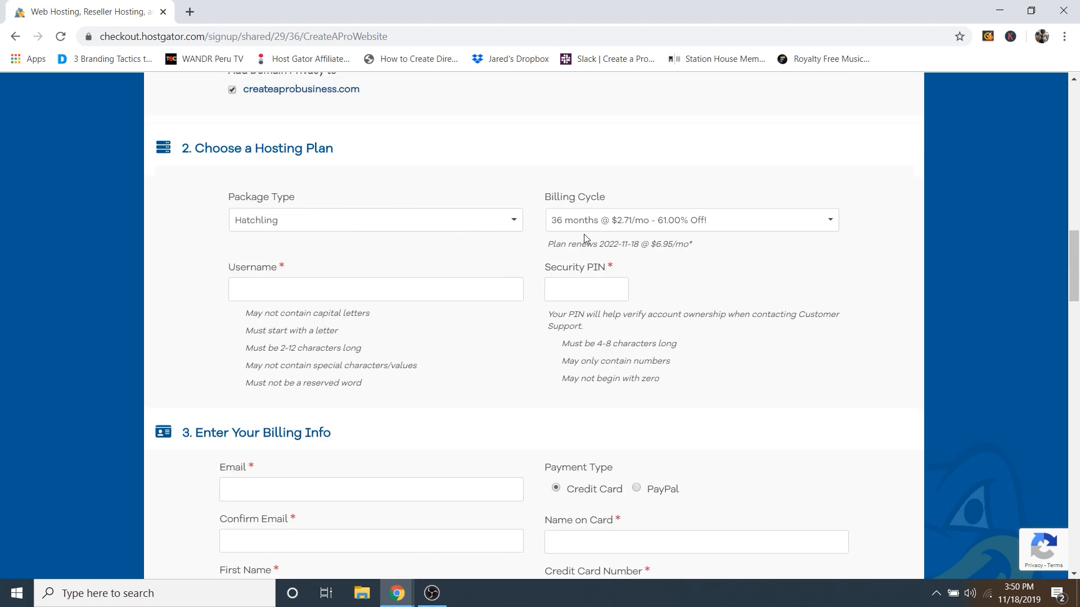
click(347, 228)
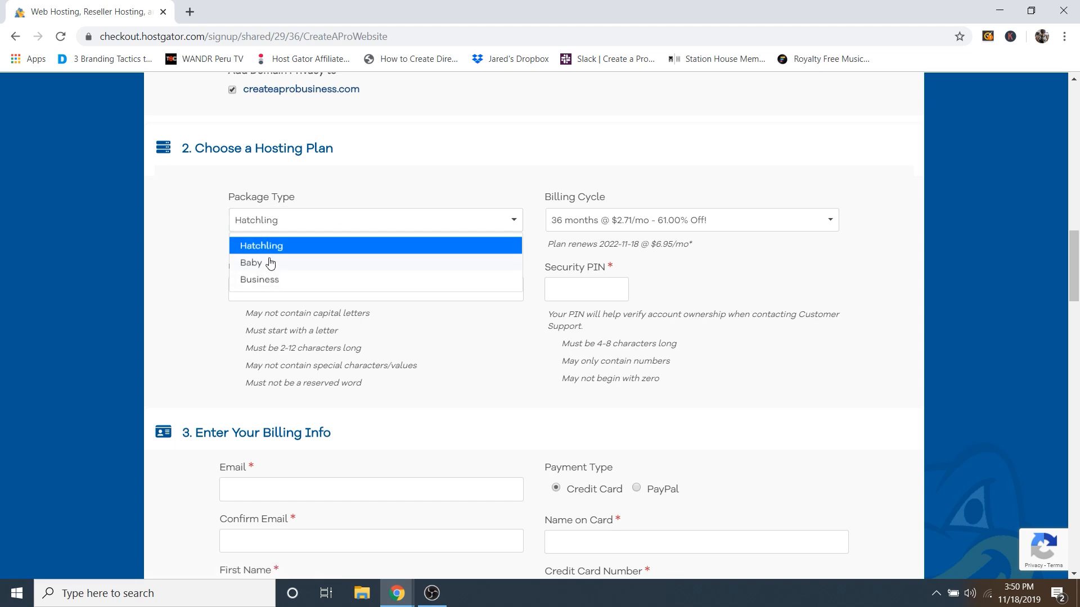
click(203, 227)
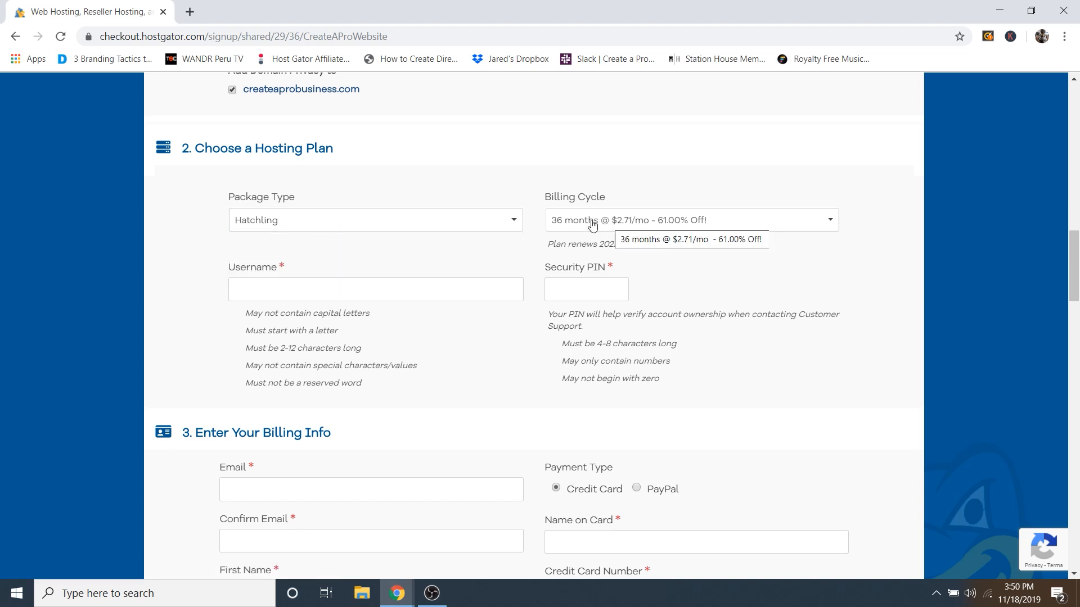
click(623, 225)
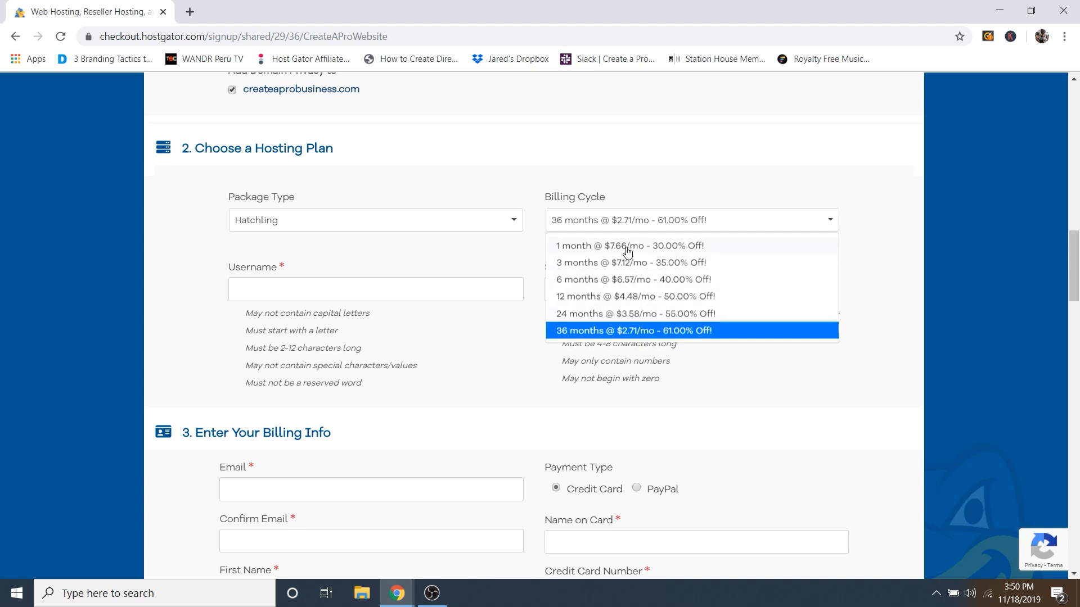
click(588, 298)
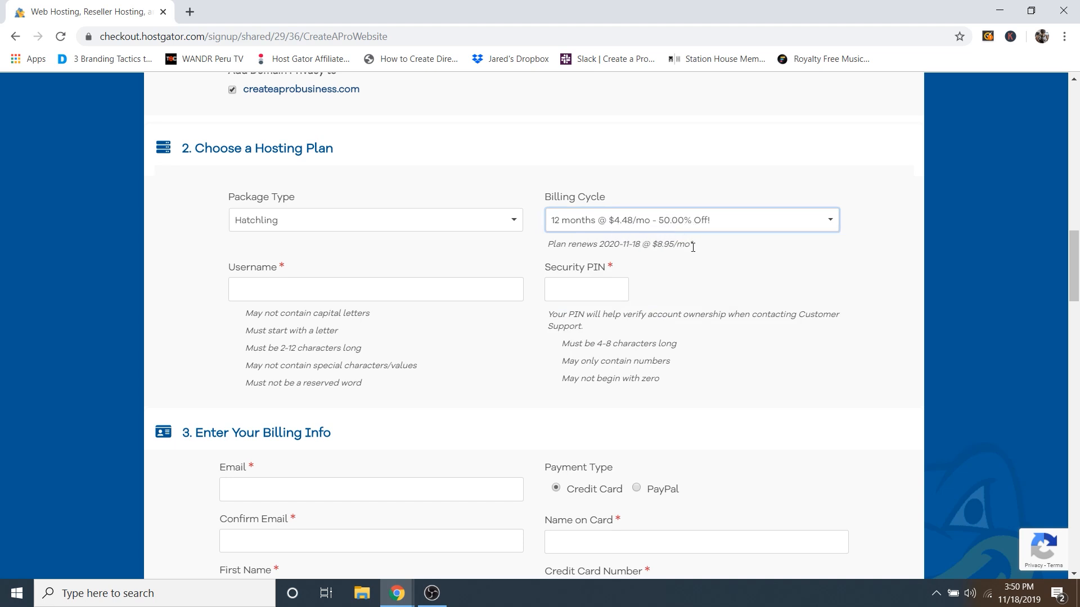
click(599, 225)
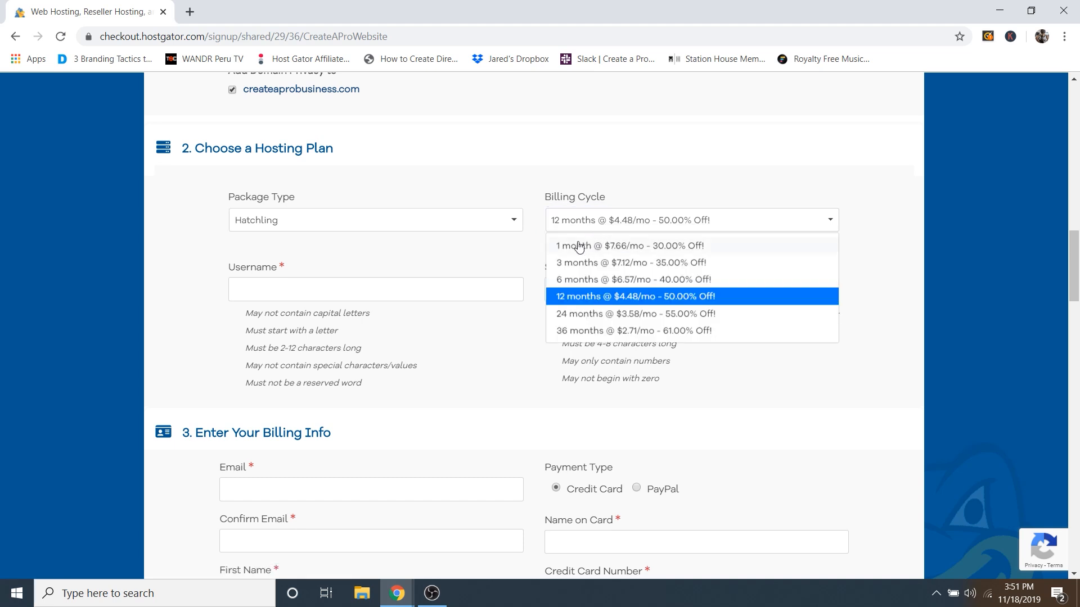
click(585, 247)
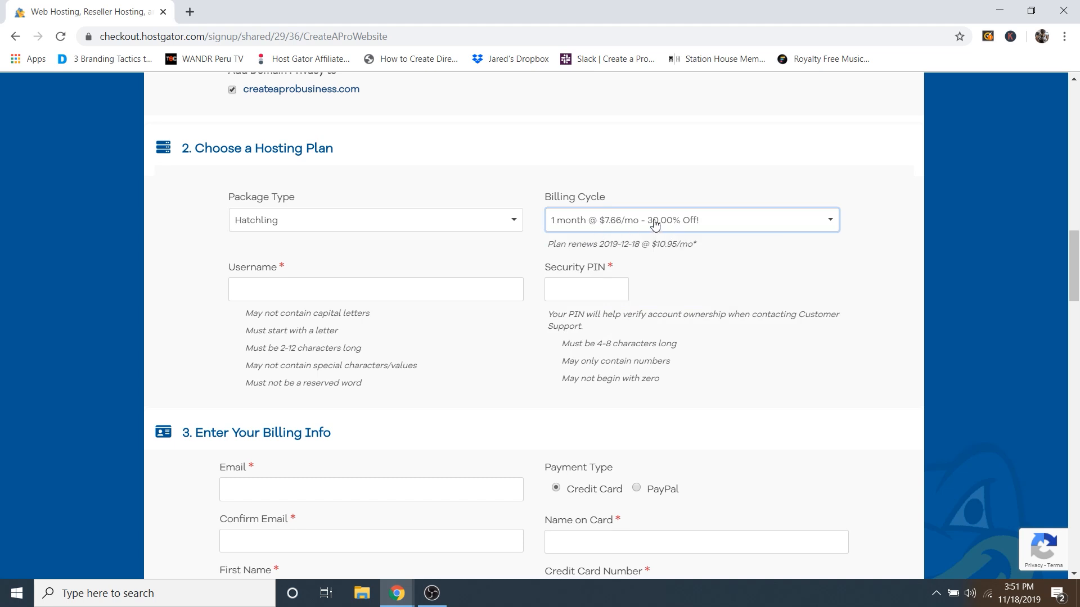
click(593, 224)
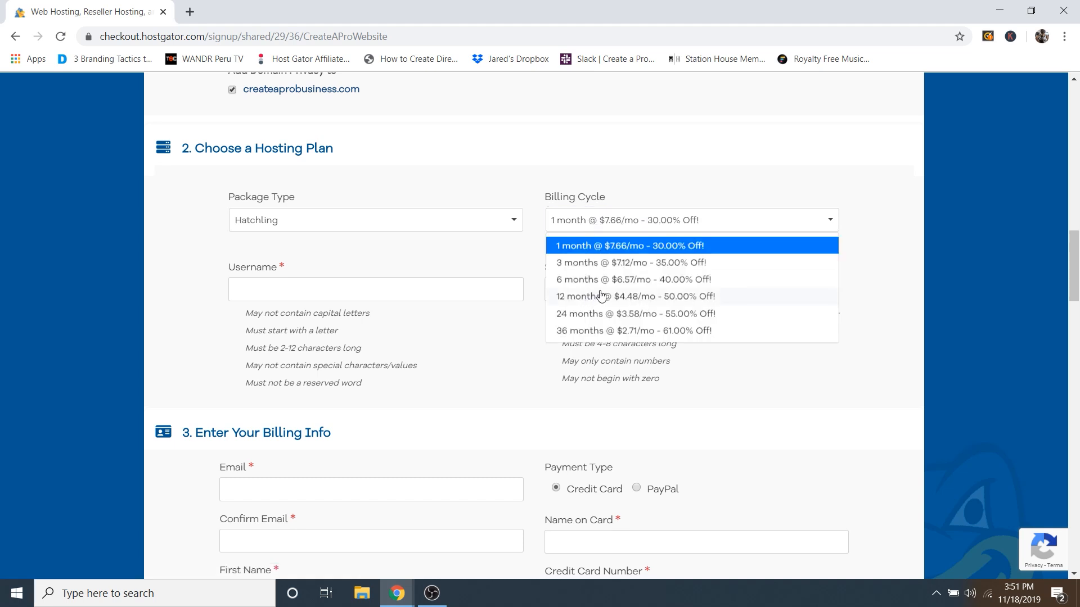
click(567, 248)
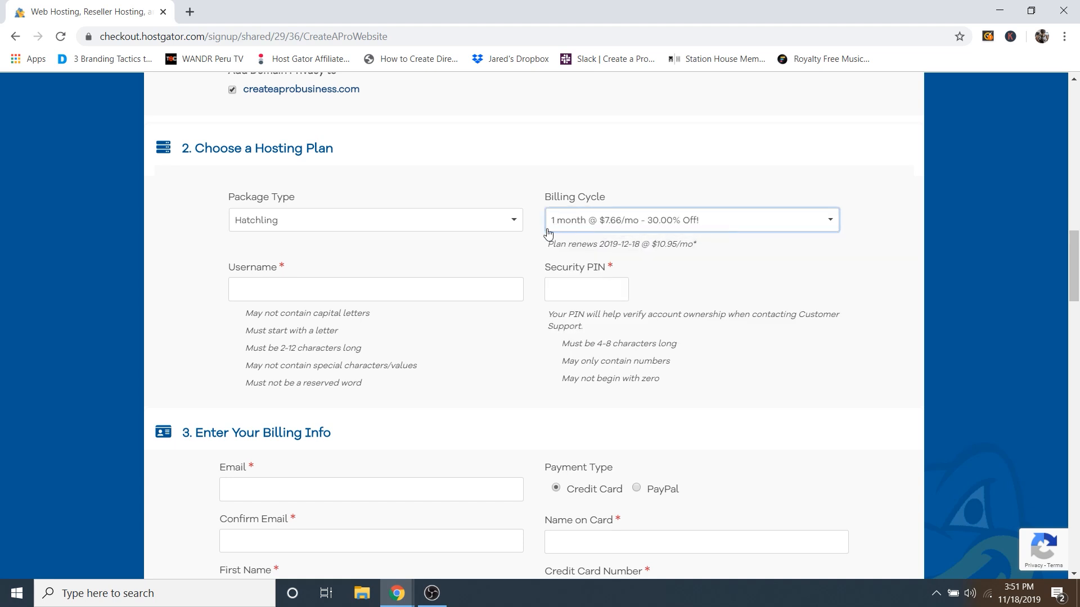
Step: Enter the account username, then move to the security PIN field
click(266, 290)
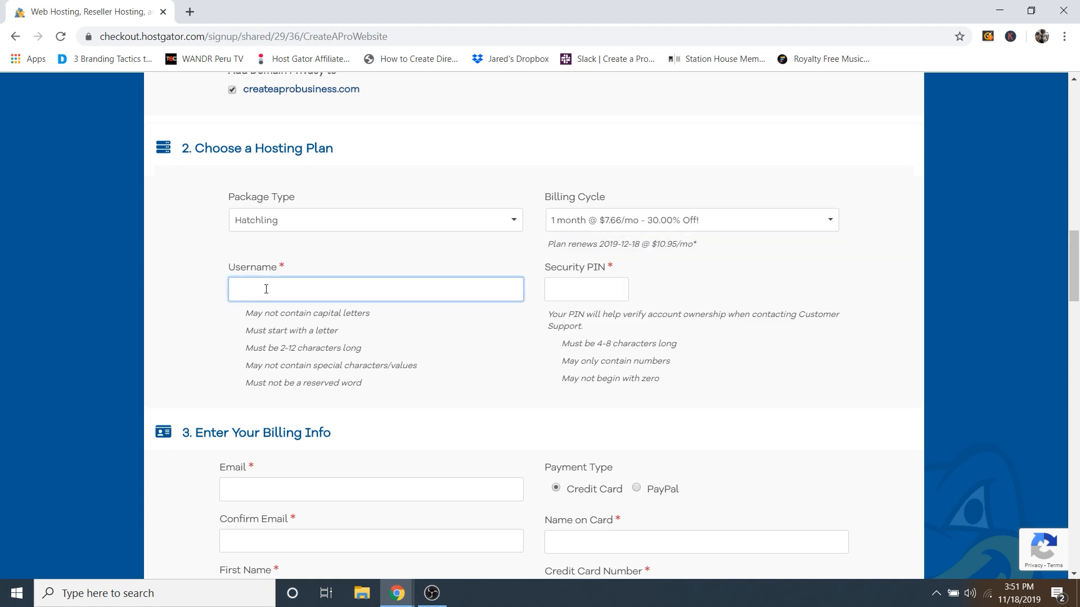
text(dalemcmanus)
click(581, 293)
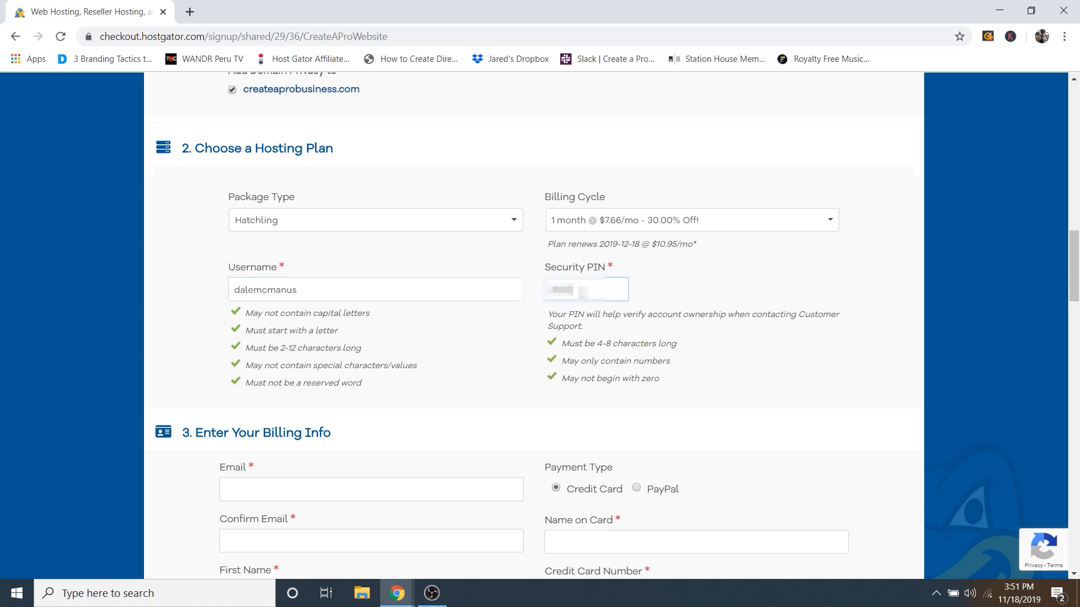
scroll(568, 281, down, 6)
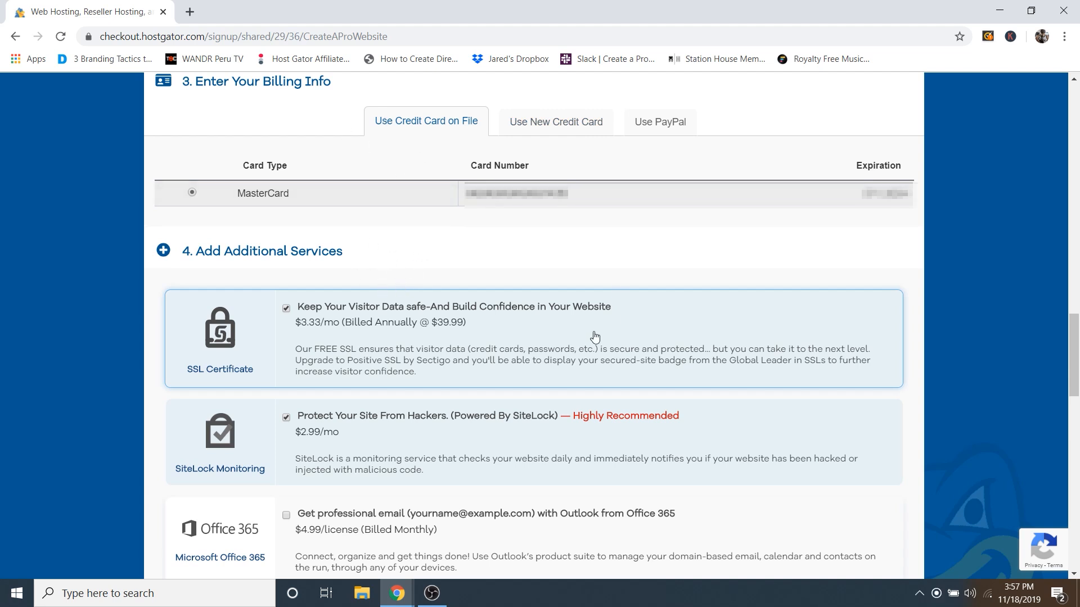
Step: Uncheck the SiteLock Monitoring and $3.33/mo SSL Certificate add-ons
scroll(489, 236, down, 2)
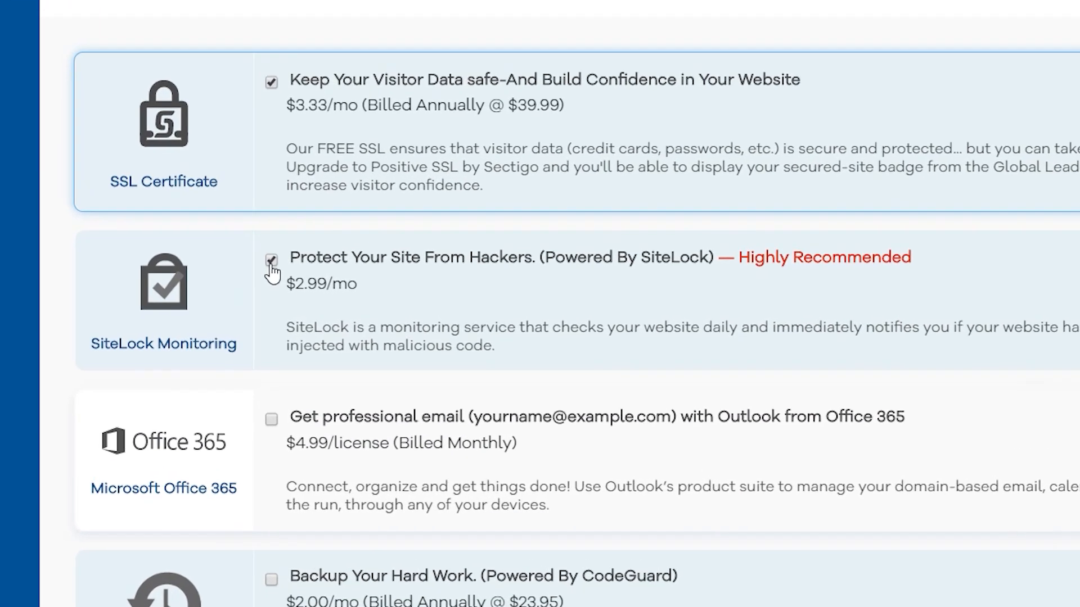
click(270, 262)
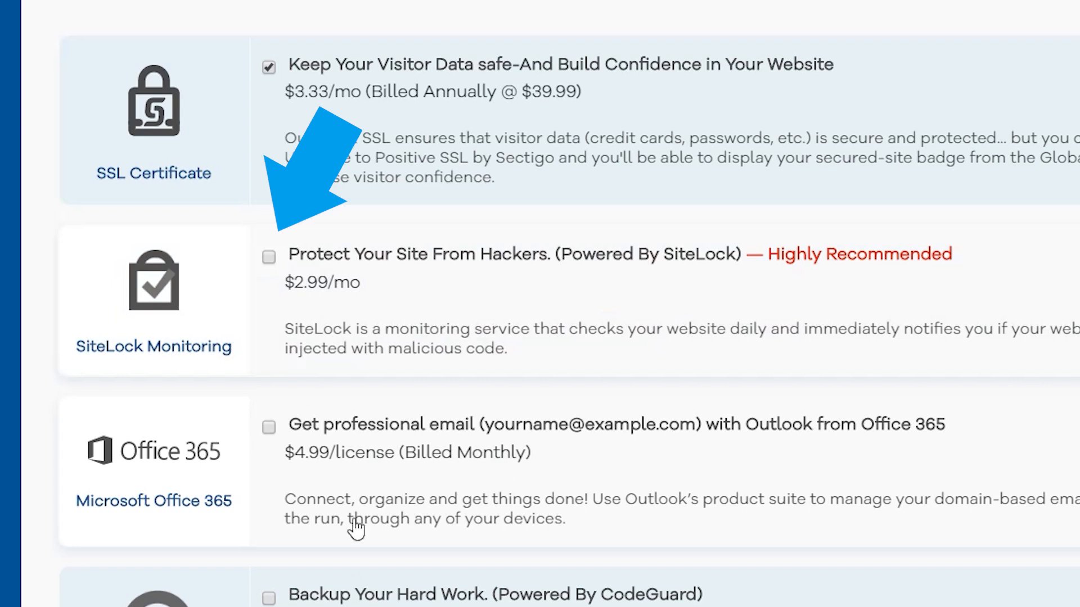
scroll(371, 426, down, 3)
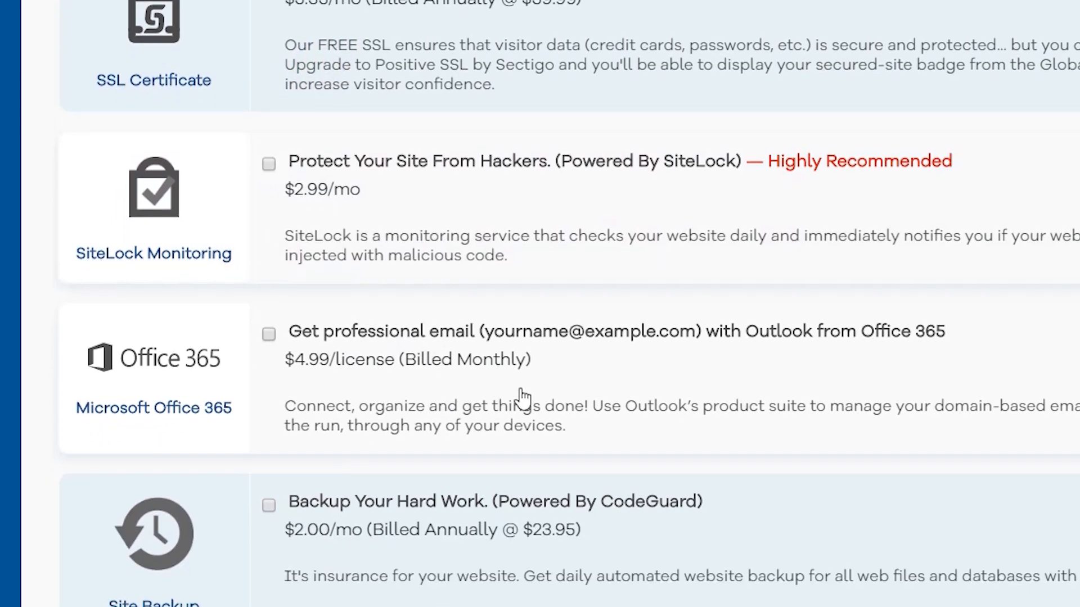
scroll(529, 367, down, 2)
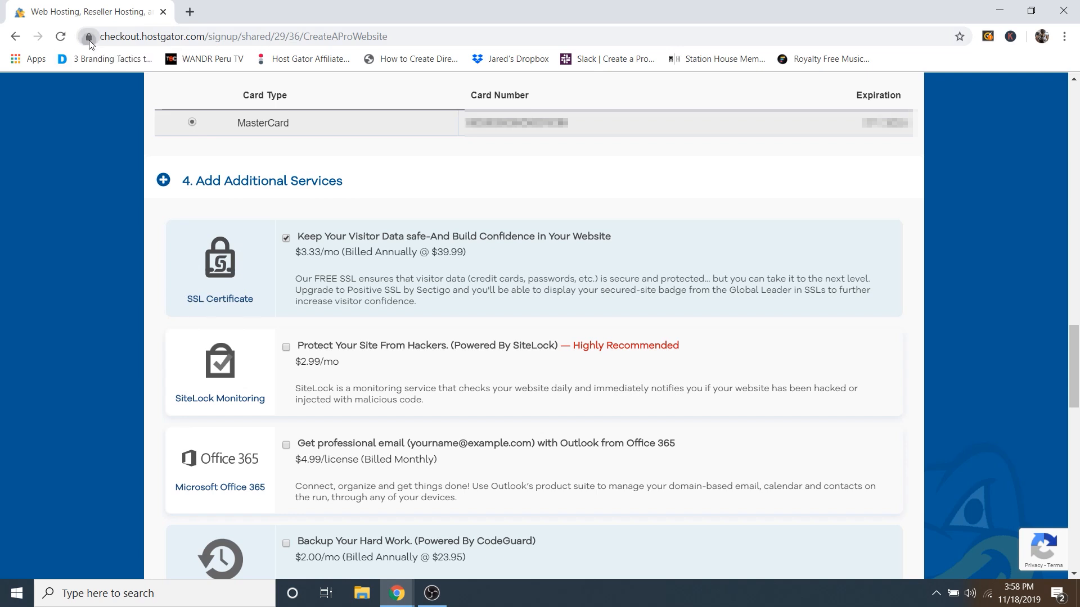
click(88, 38)
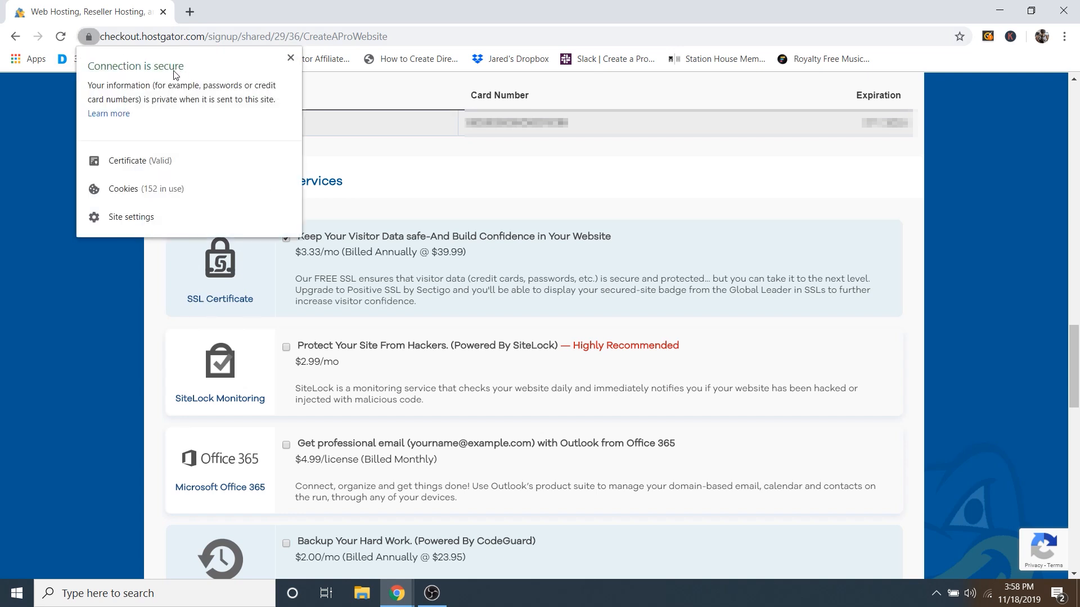
click(291, 58)
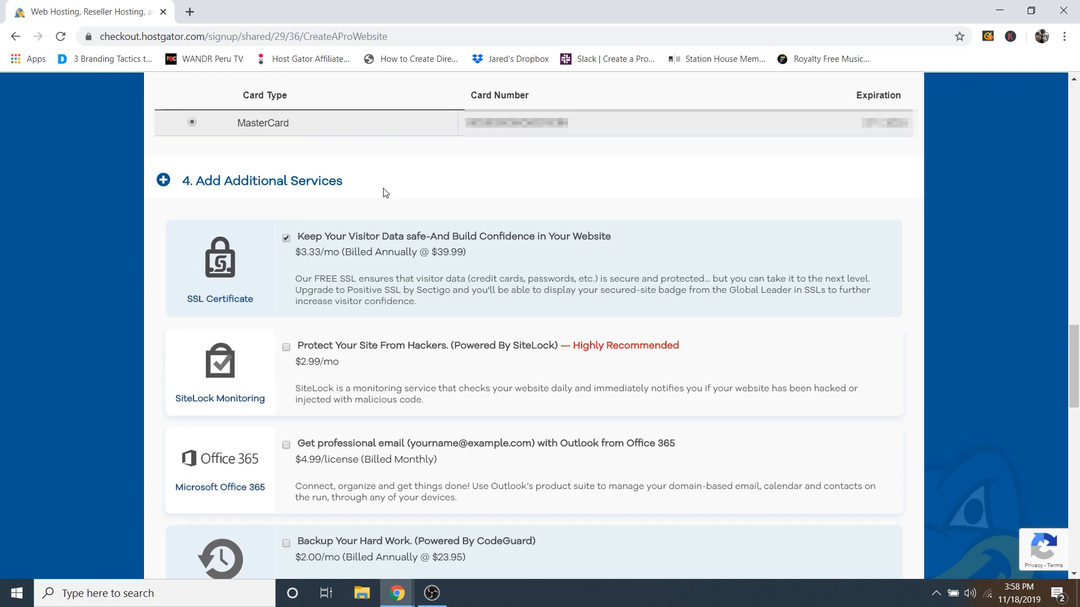
click(286, 239)
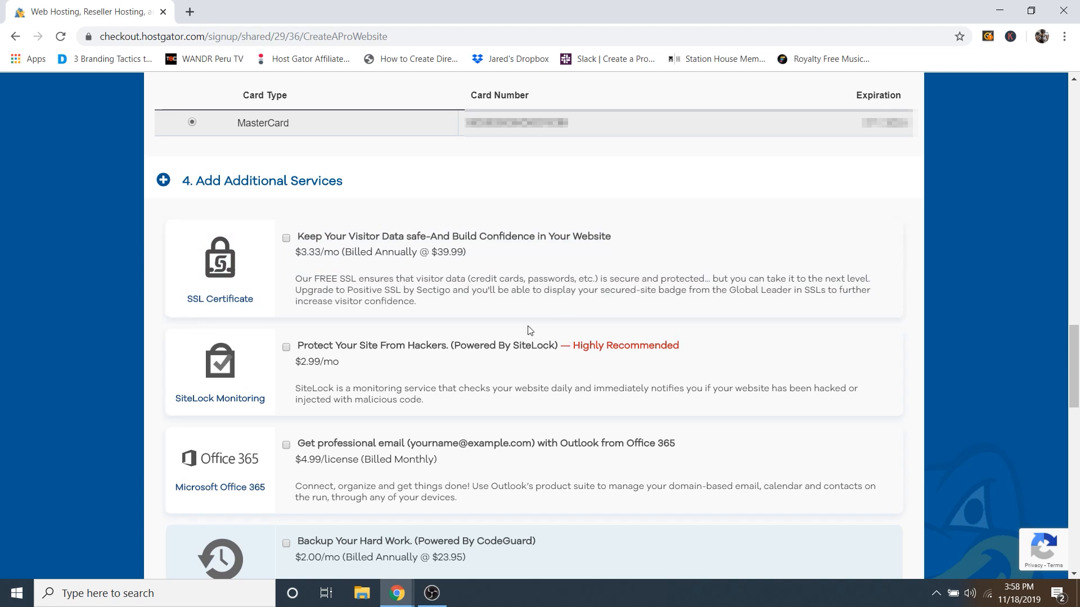
Step: Review the 27.61 amount due, accept the Terms of Service, and place the hosting order
scroll(539, 282, down, 3)
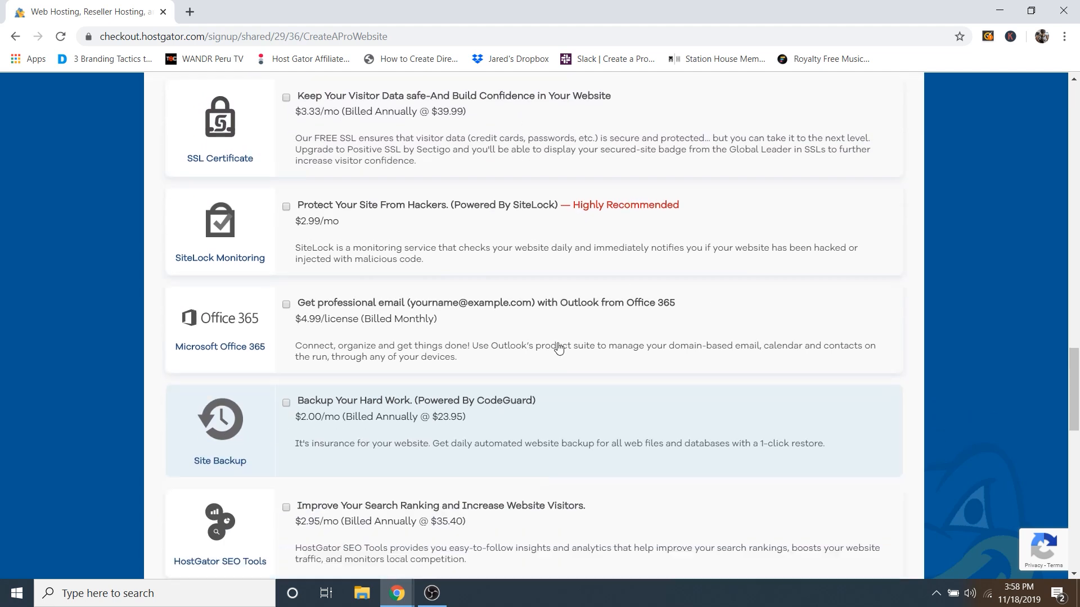
scroll(540, 332, down, 6)
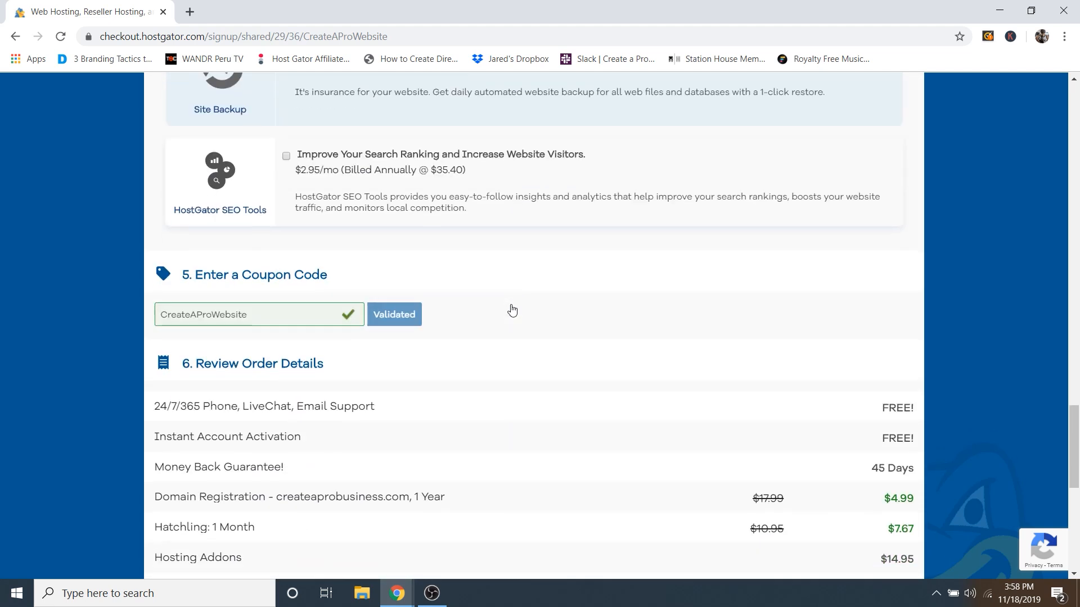
scroll(512, 310, down, 1)
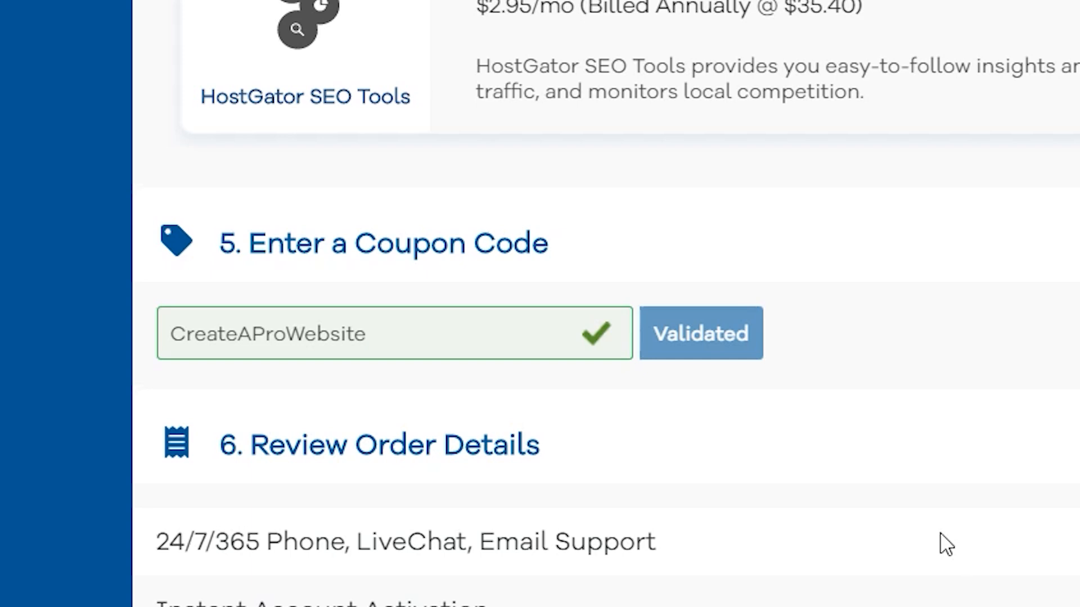
scroll(1024, 450, down, 2)
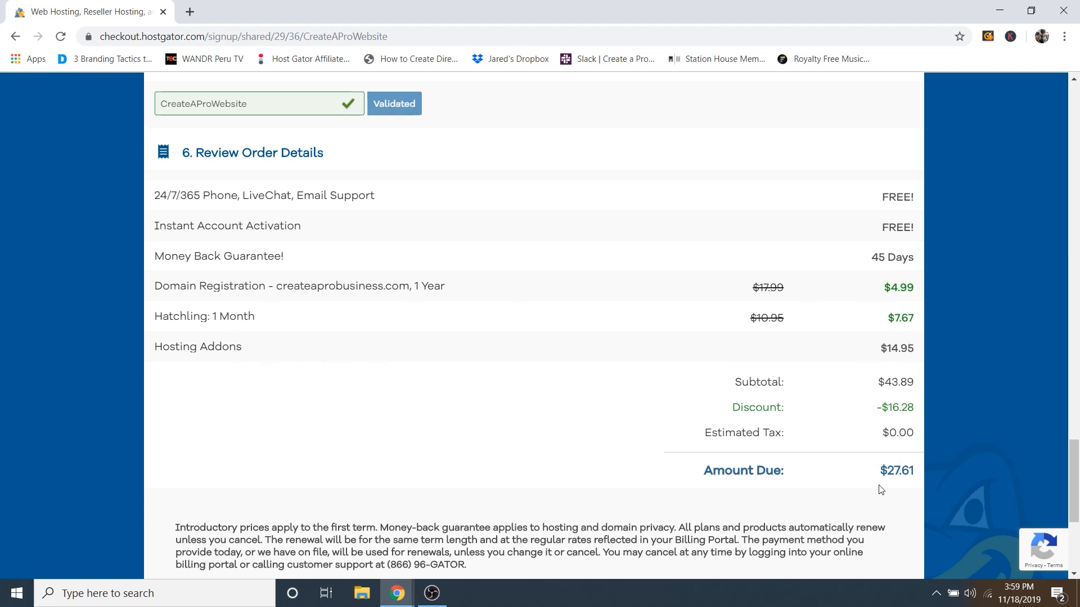
drag(888, 471, 912, 473)
click(890, 464)
scroll(557, 346, down, 5)
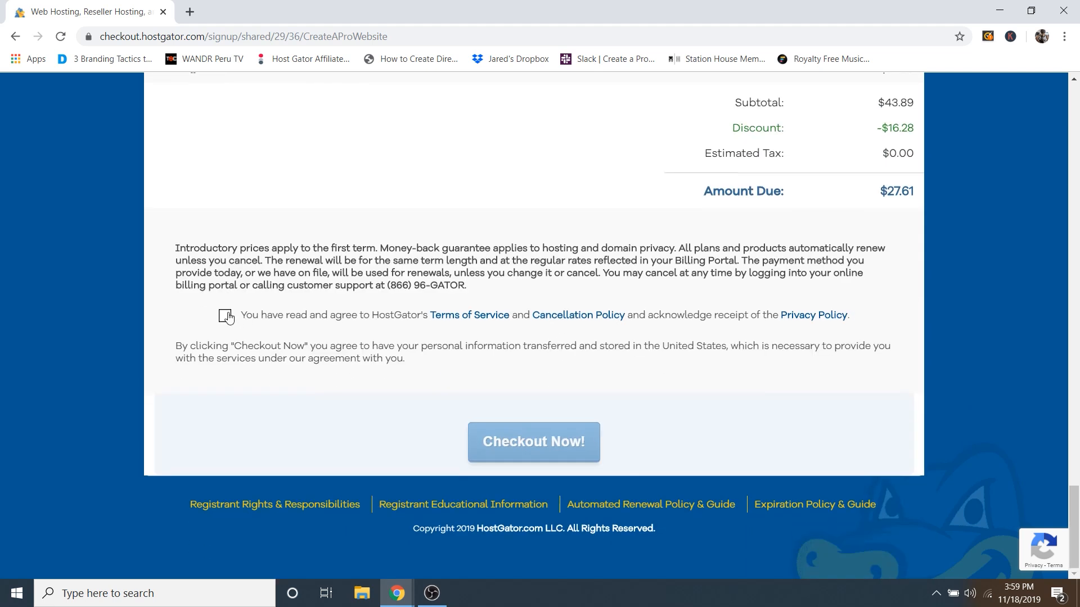
click(226, 316)
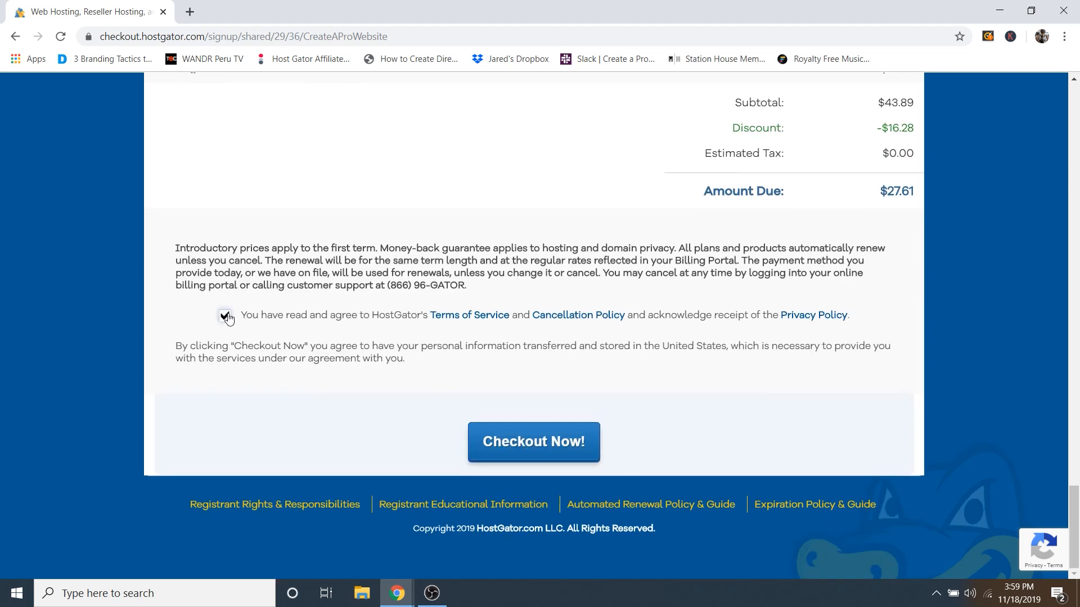
click(529, 447)
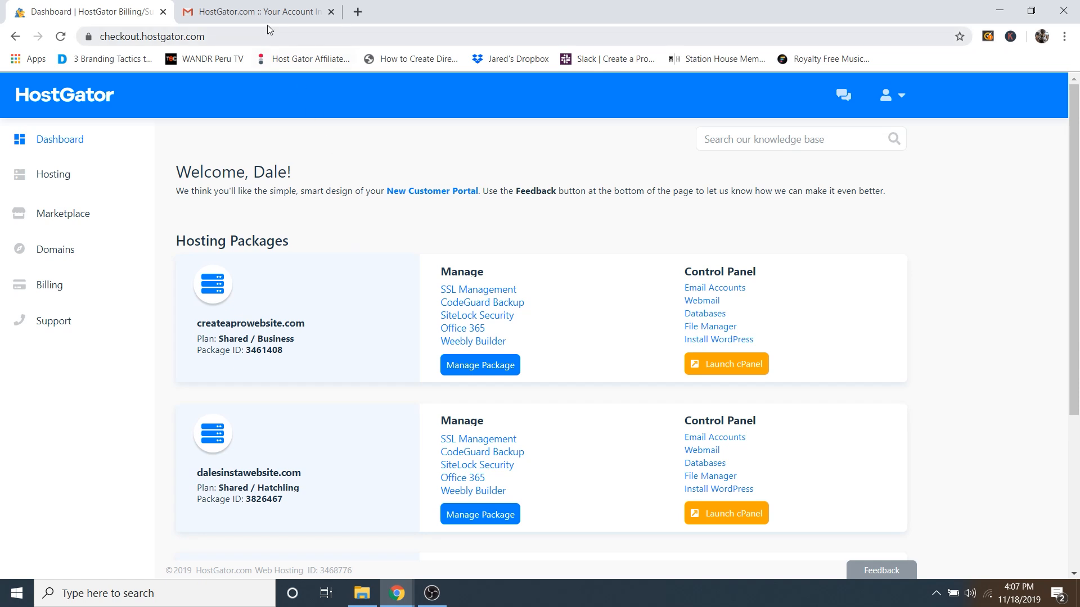
Step: Open HostGator's Your Account Info email in Gmail and copy the account password
click(260, 12)
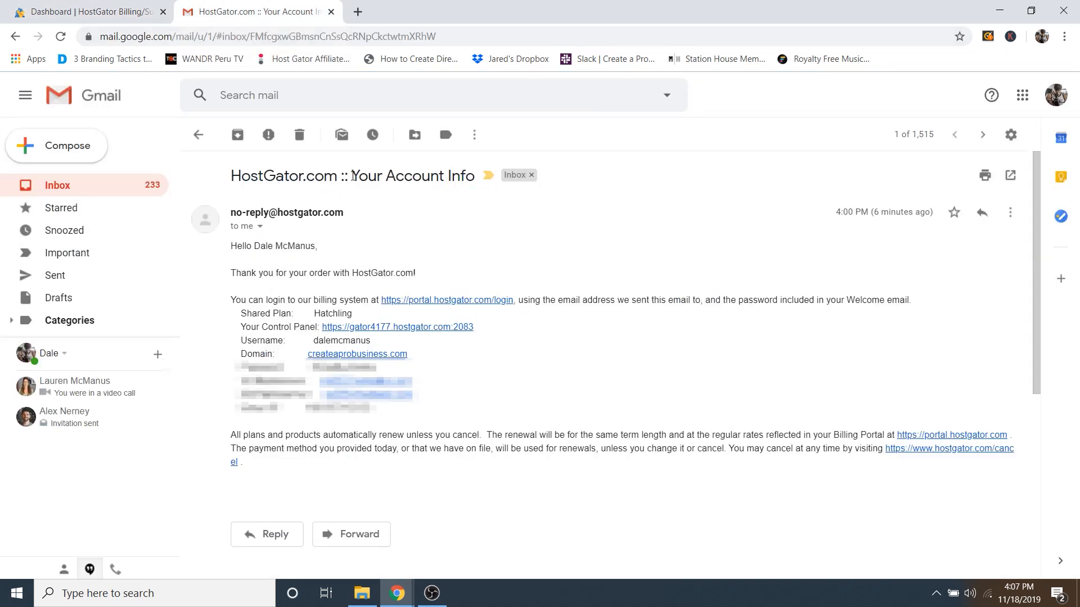
drag(352, 176, 476, 176)
click(414, 182)
drag(308, 368, 375, 368)
right_click(369, 367)
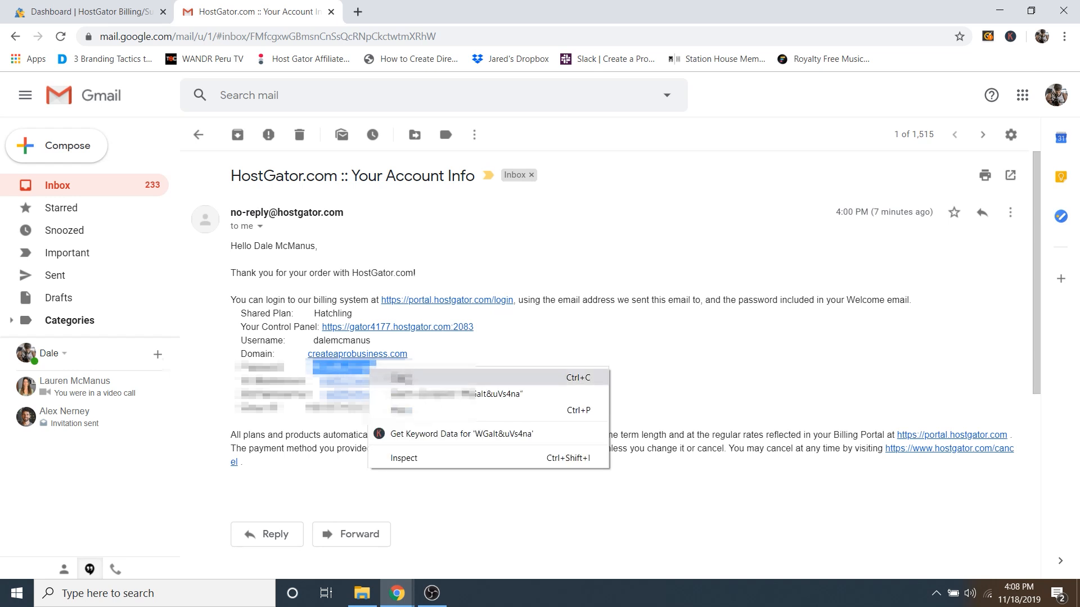
click(401, 378)
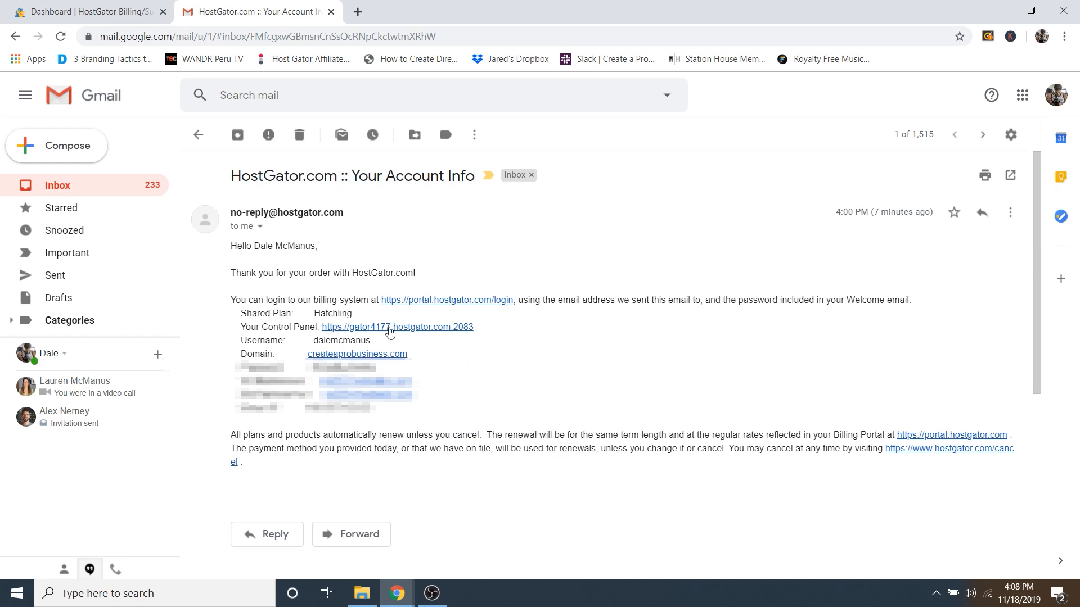
Step: Log in to cPanel with the account username and pasted password, declining to save it
click(390, 330)
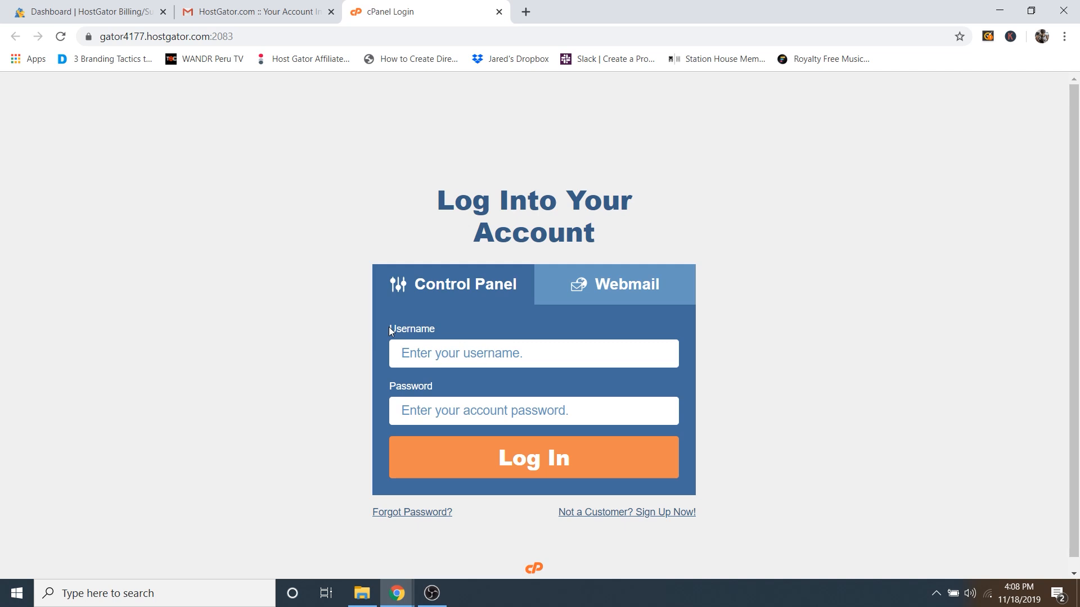
text(dalemcmanus)
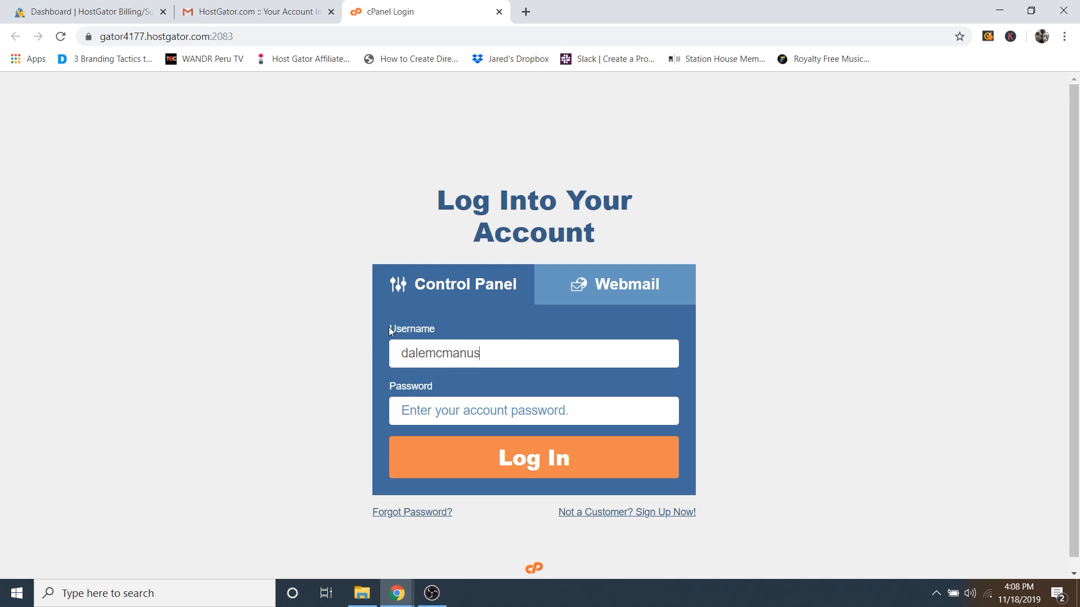
right_click(450, 412)
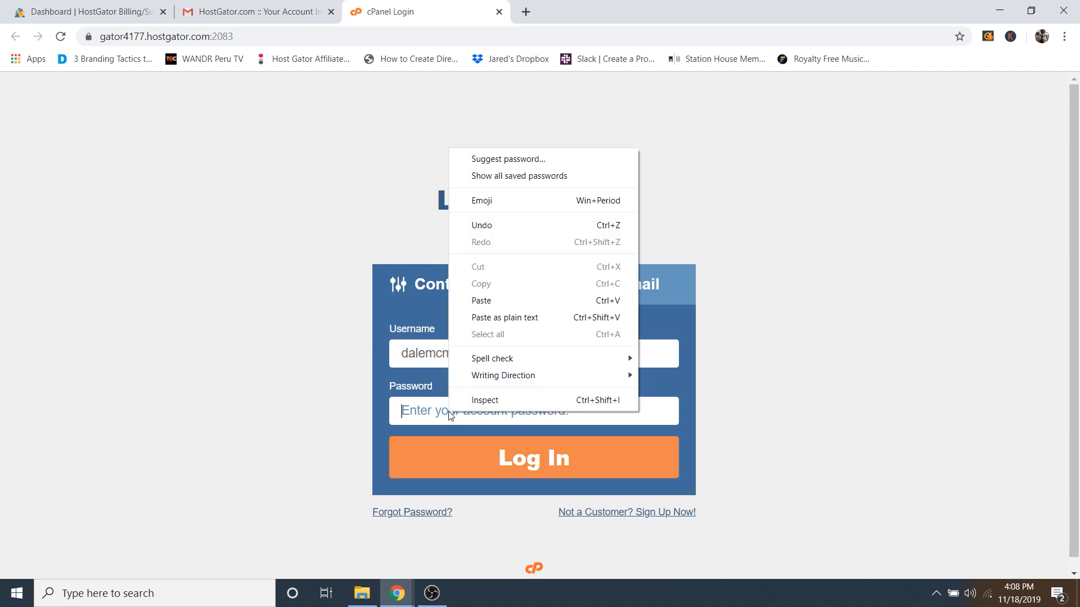
click(481, 301)
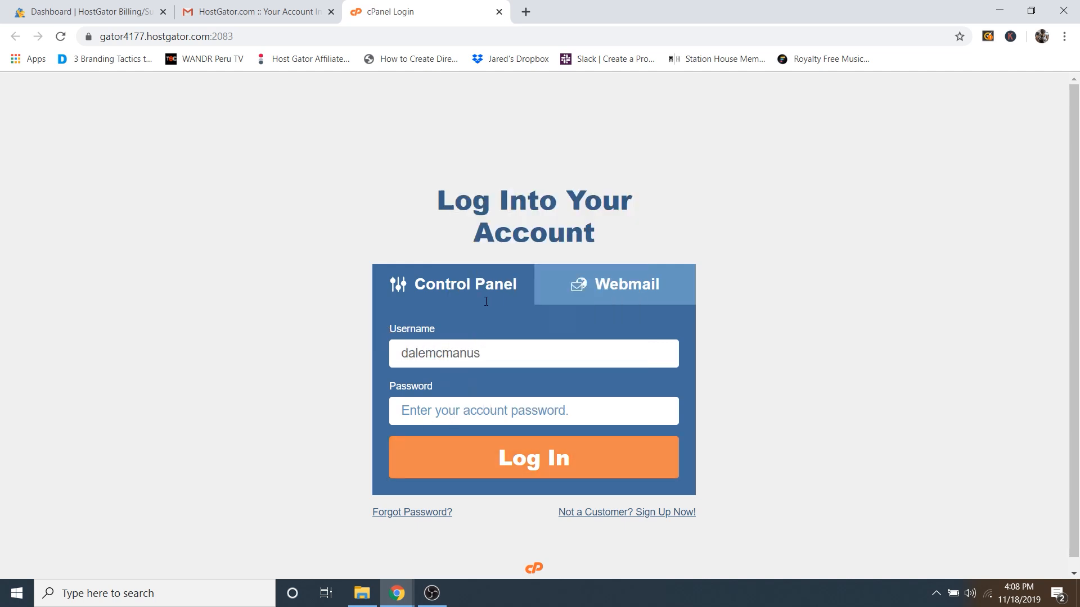
click(518, 464)
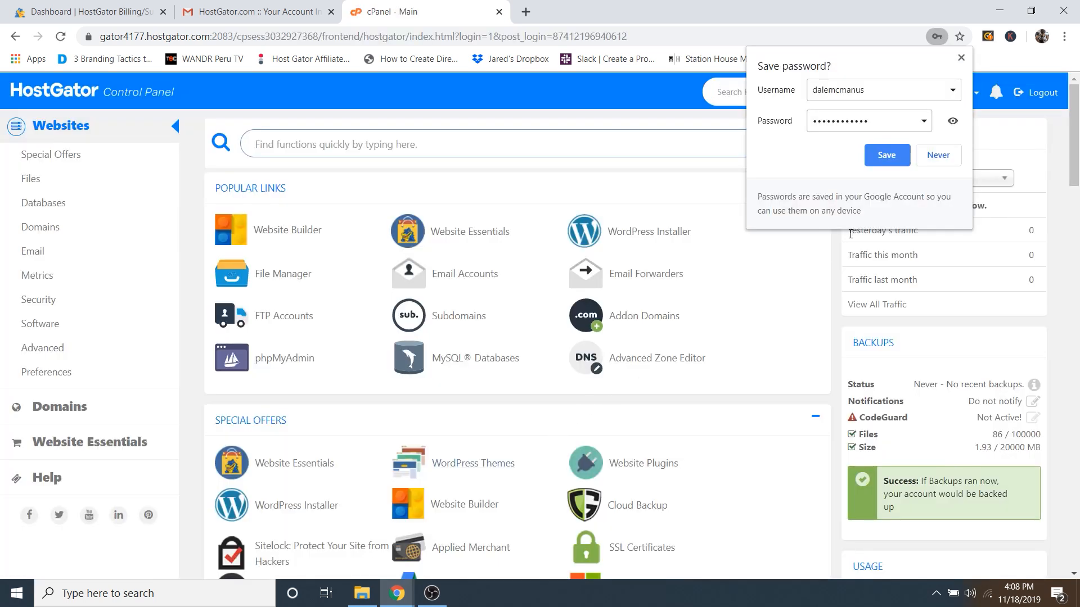
click(935, 157)
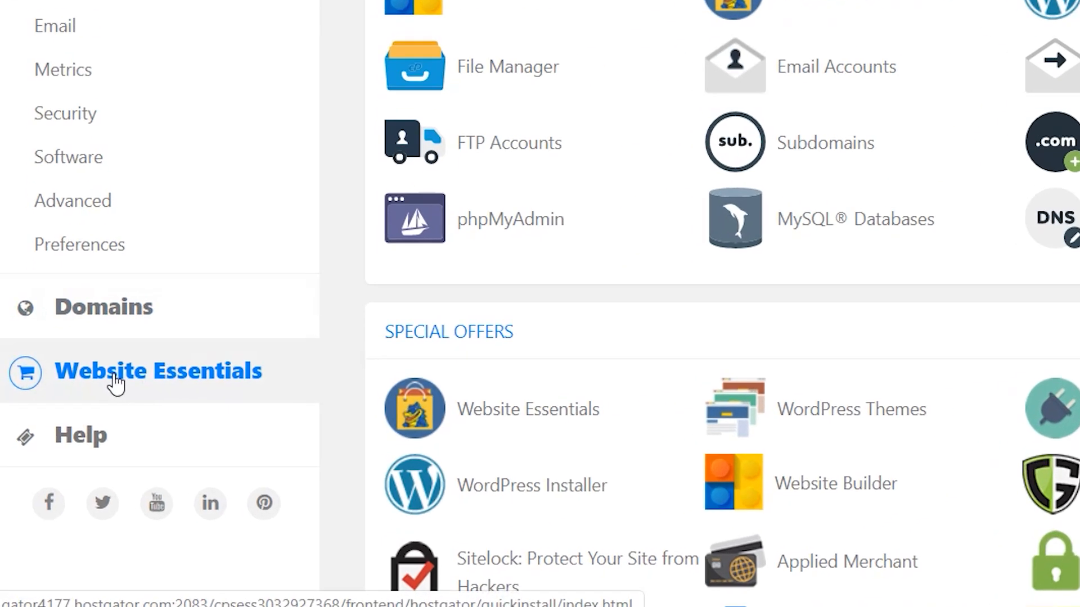
click(69, 443)
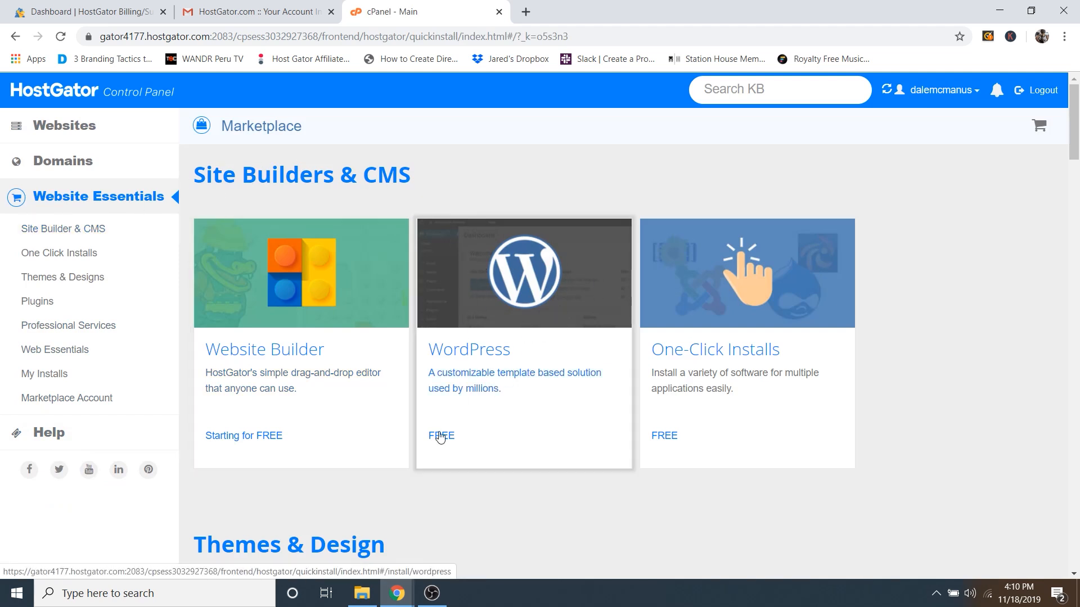
Step: Start a WordPress install and choose createaprobusiness.com as the installation domain
click(509, 301)
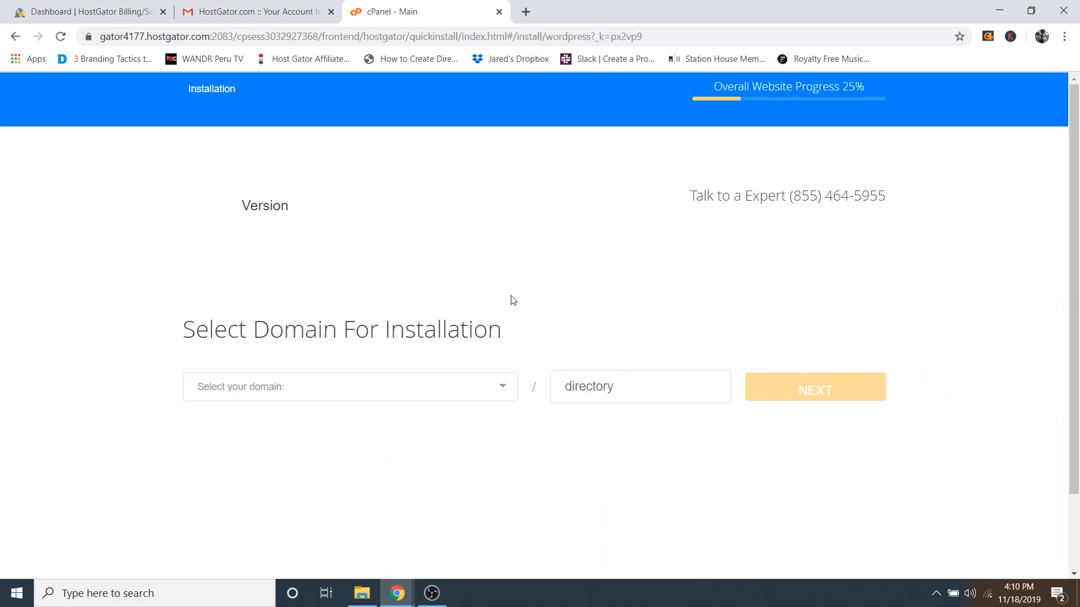
click(278, 400)
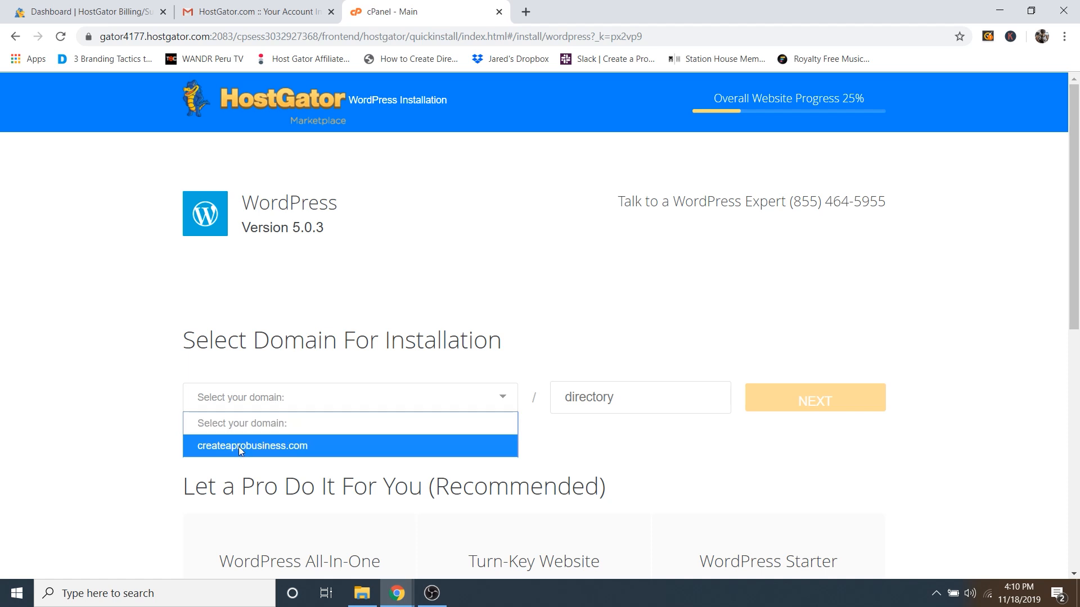
click(268, 447)
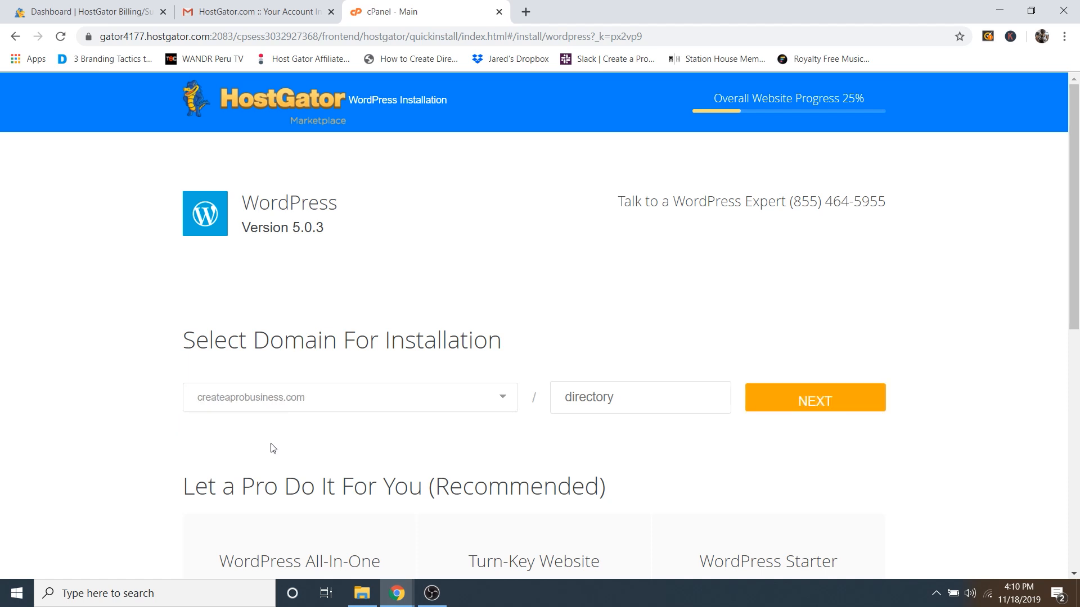
Step: Install WordPress with blog title 'Create a Pro Business', the admin's name and email, accepting the terms
click(811, 404)
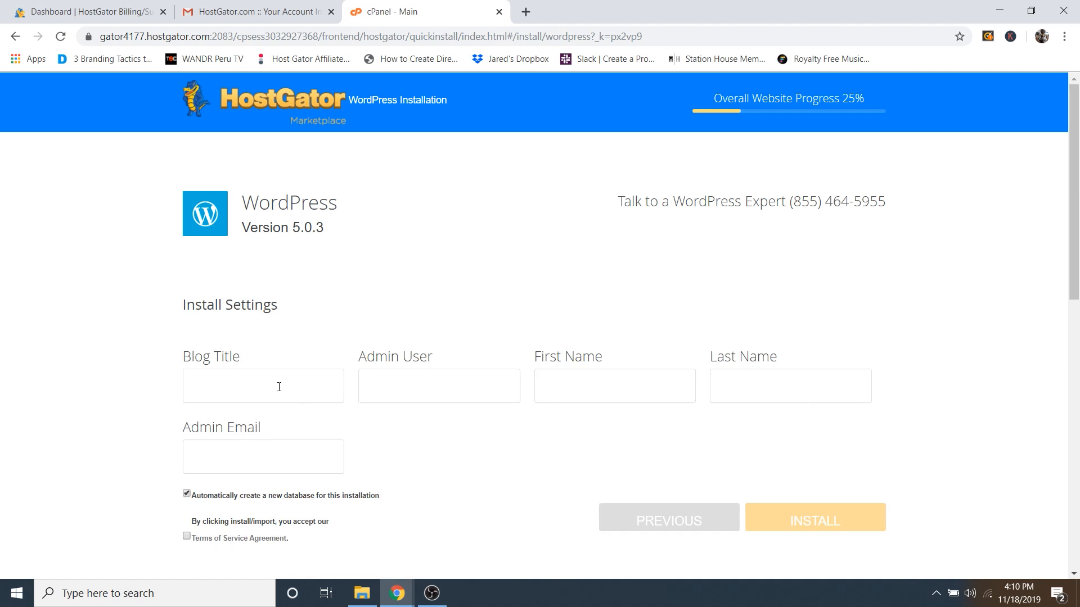
text(Create a Pro Business)
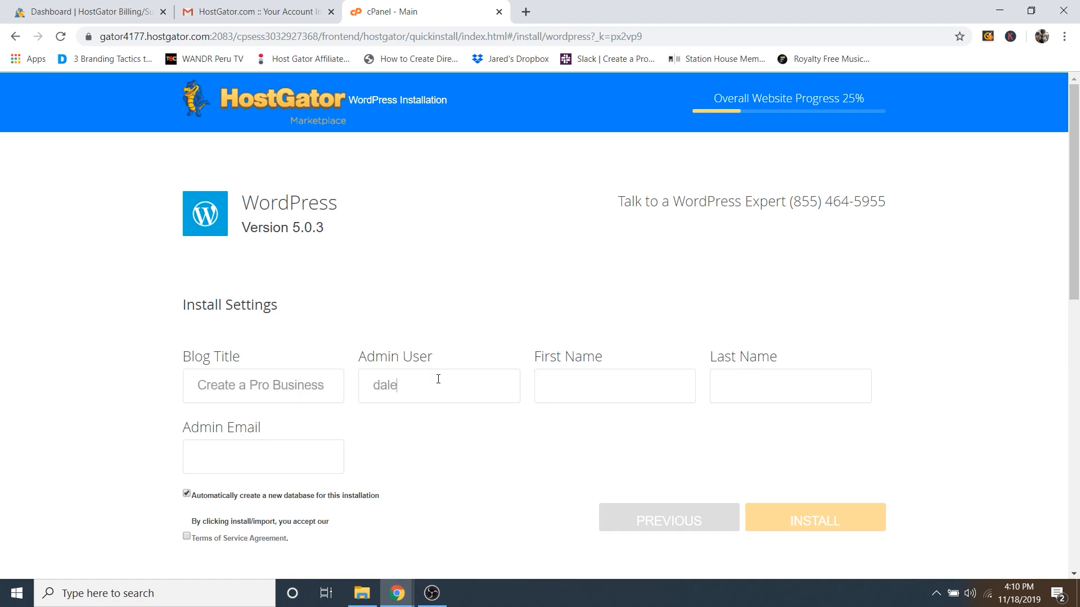
click(612, 392)
text(Dale)
text(McManus)
click(227, 463)
text([blurred email address])
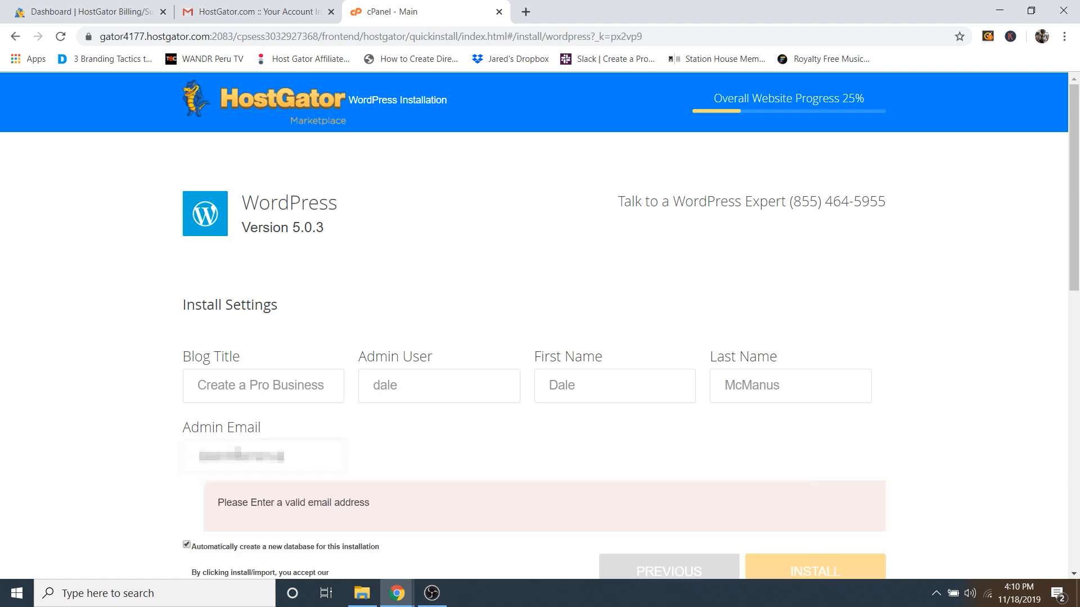
click(187, 538)
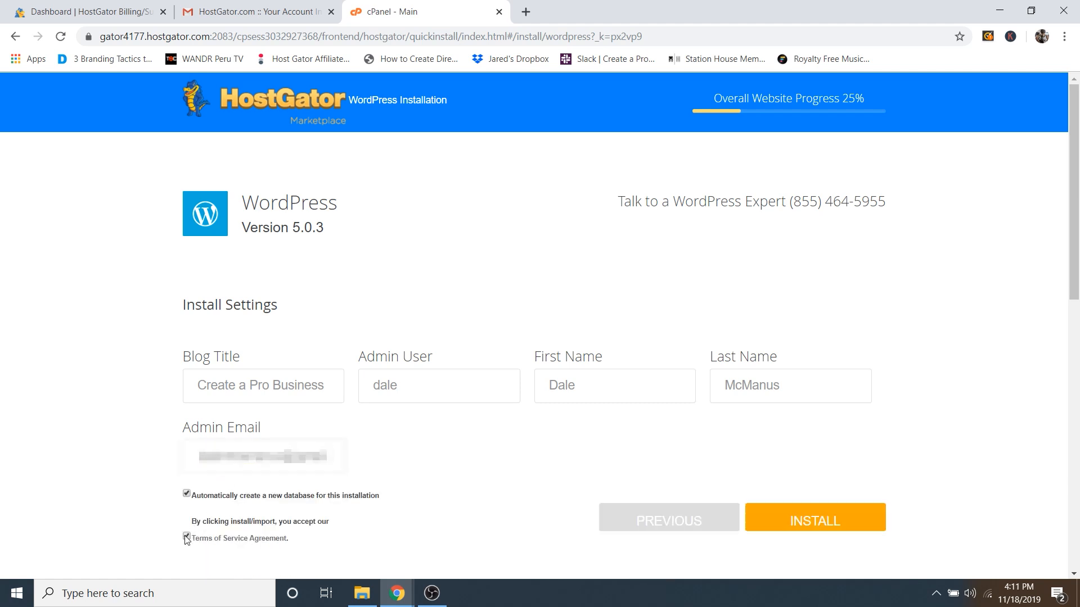
click(861, 524)
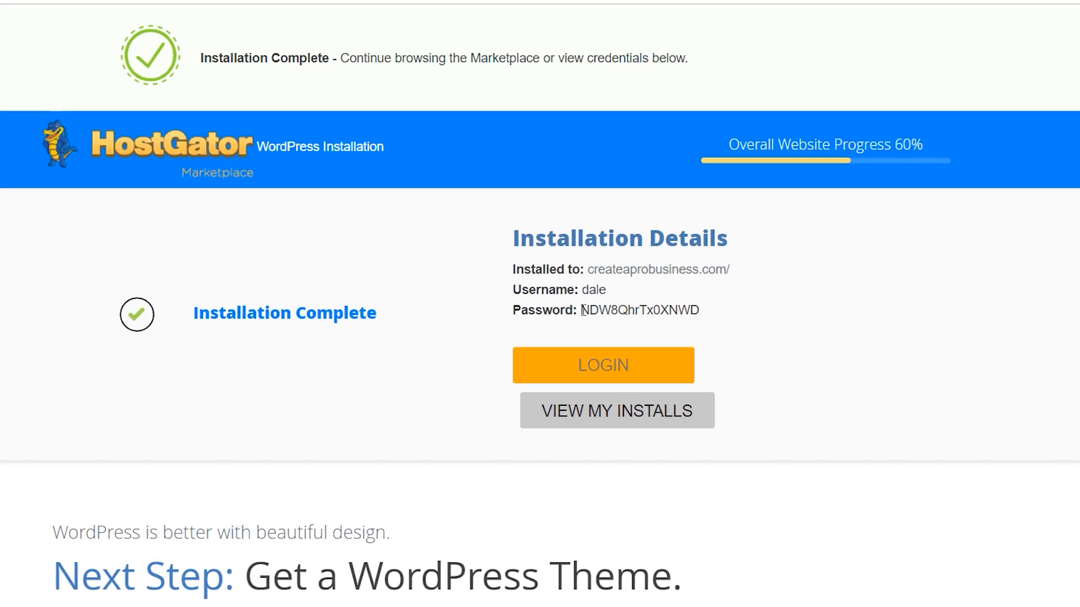
Step: Copy the generated WordPress admin password and open a new browser tab
drag(600, 308, 692, 311)
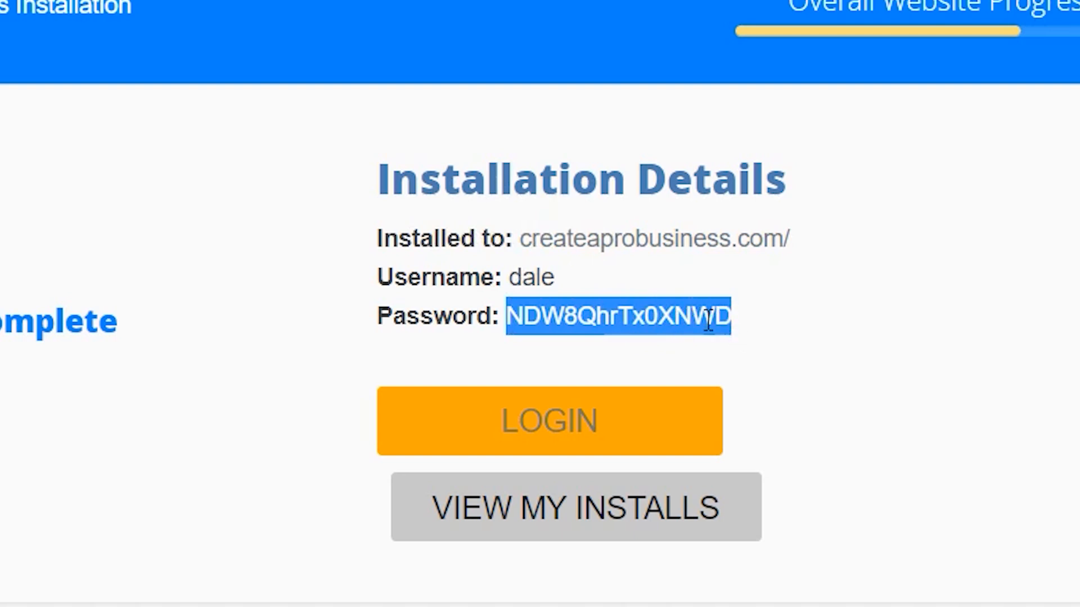
right_click(682, 320)
click(754, 344)
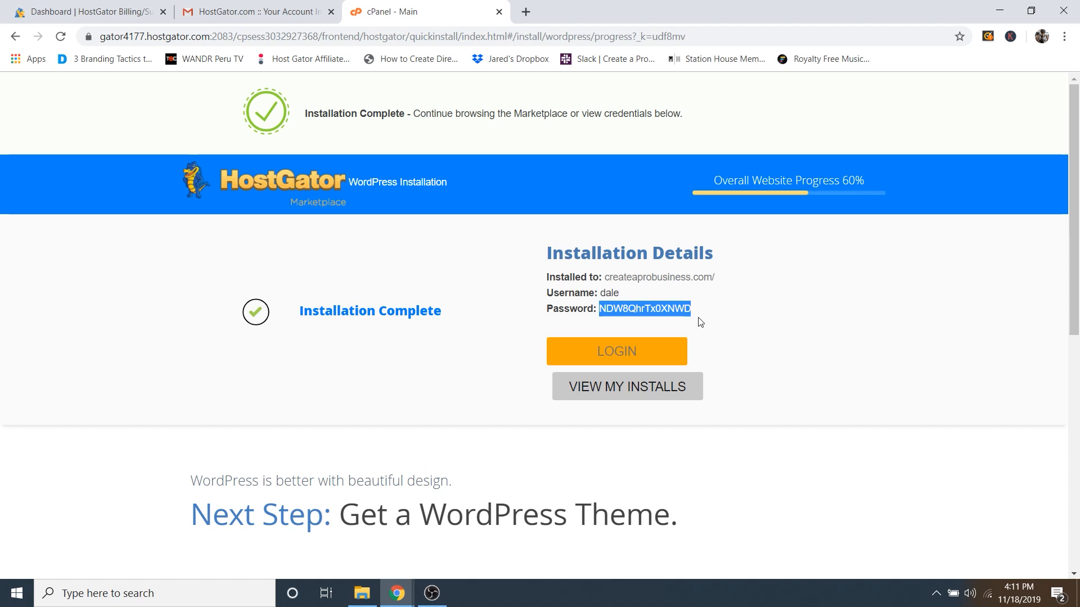
right_click(677, 310)
click(722, 319)
click(760, 312)
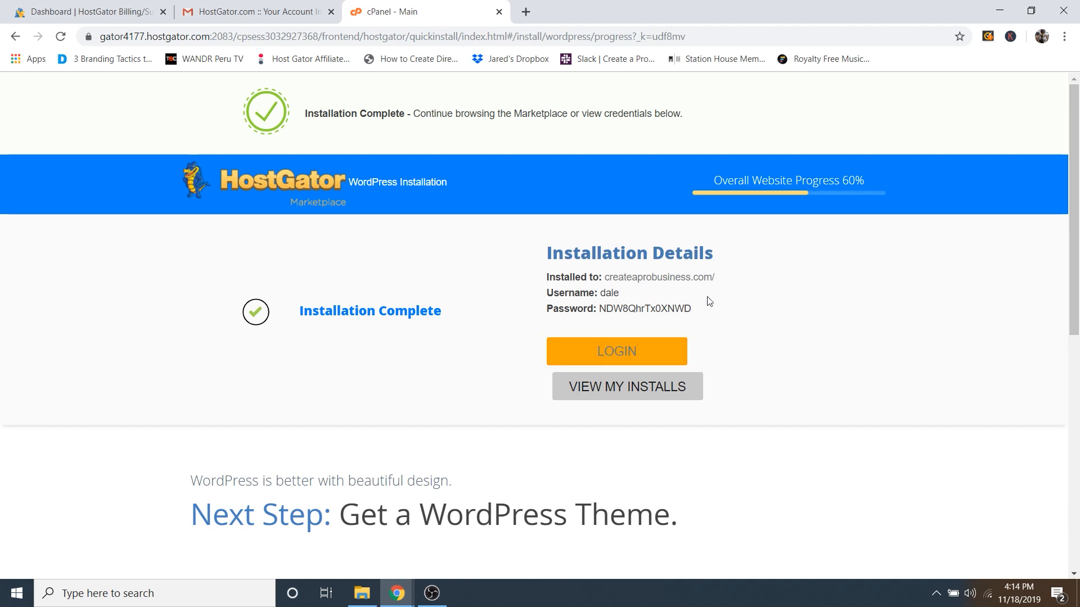
click(525, 12)
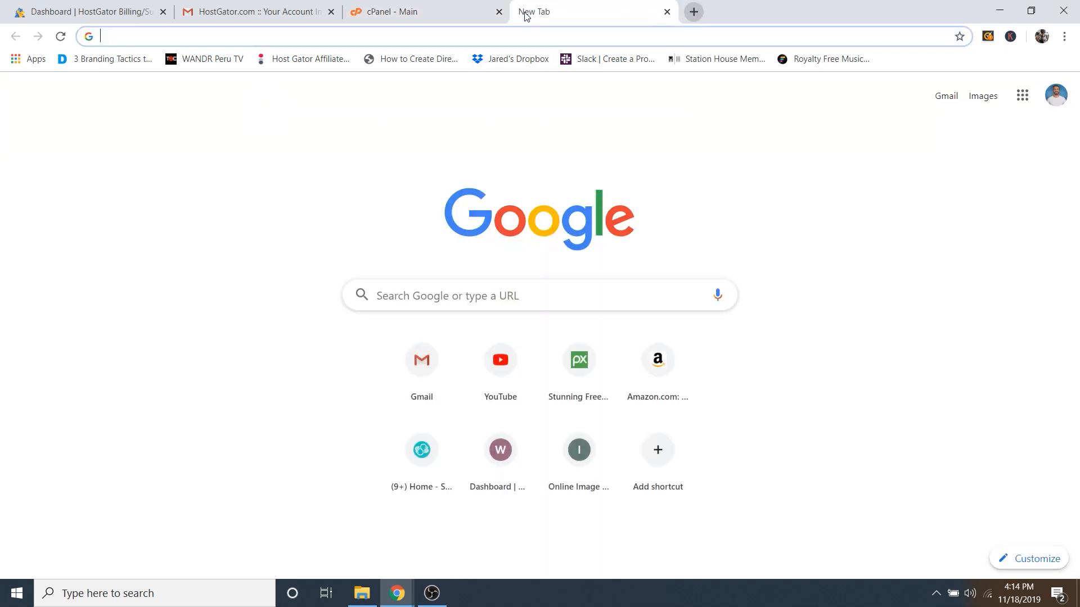
Step: Load createaprobusiness.com/wp-admin in the new Chrome tab to reach the WordPress login page
text(createaprobusiness.c)
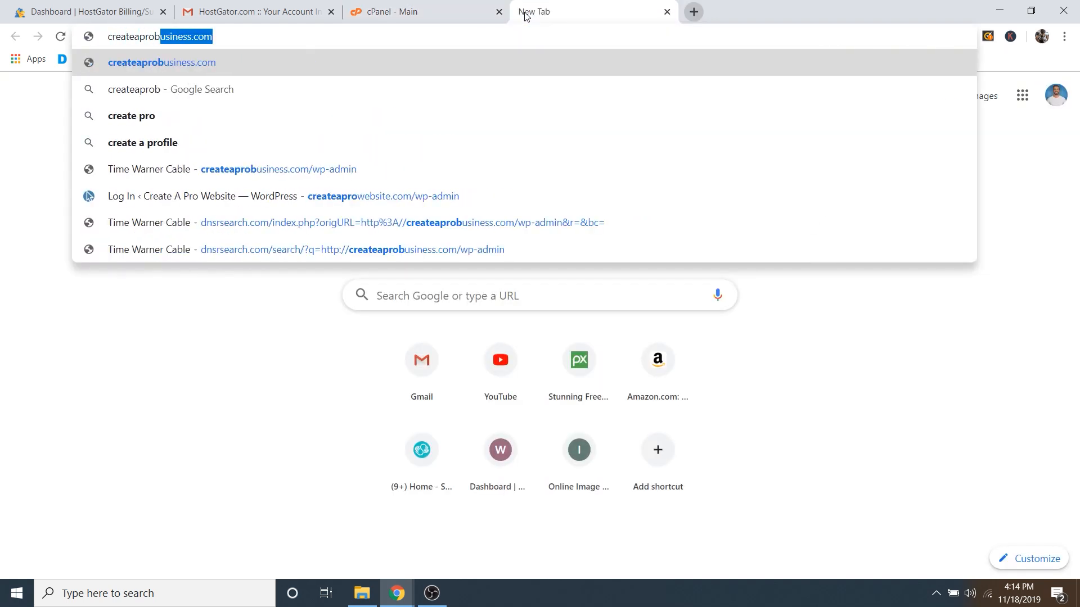
text(om/)
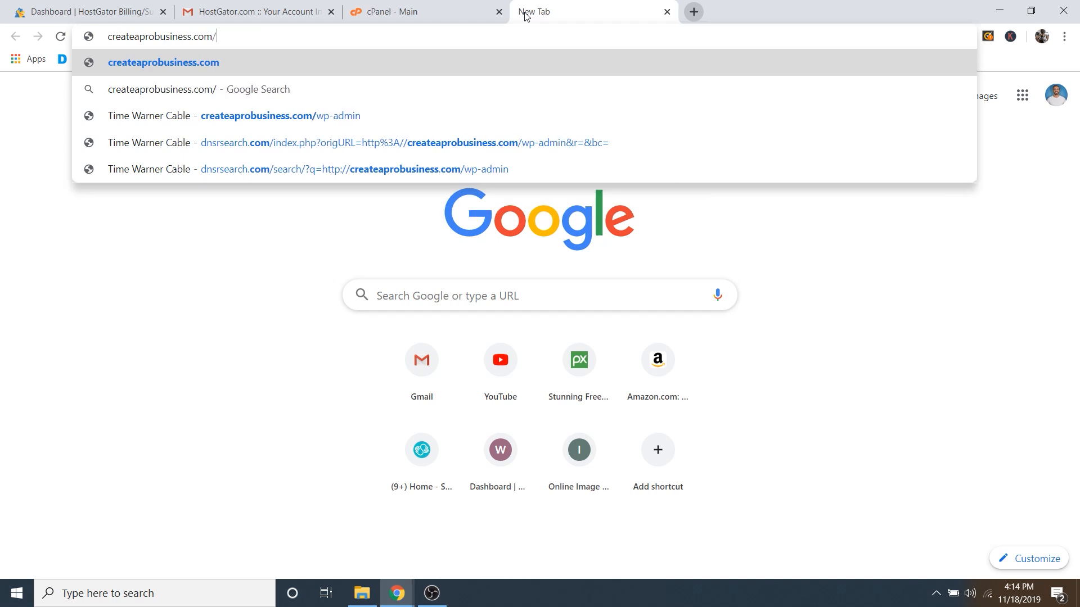
text(wp-admin)
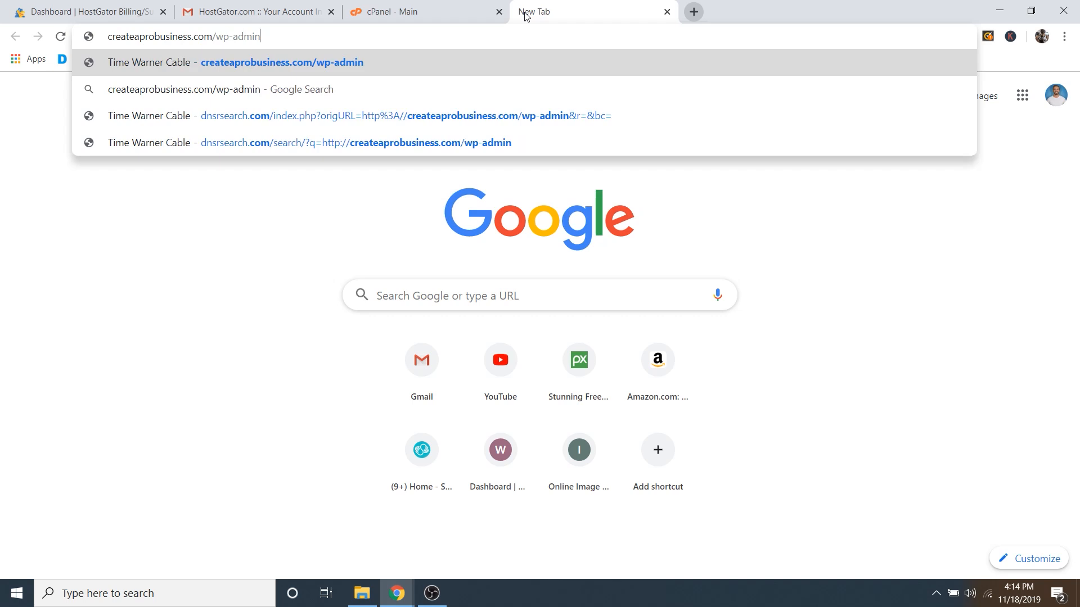
key(Return)
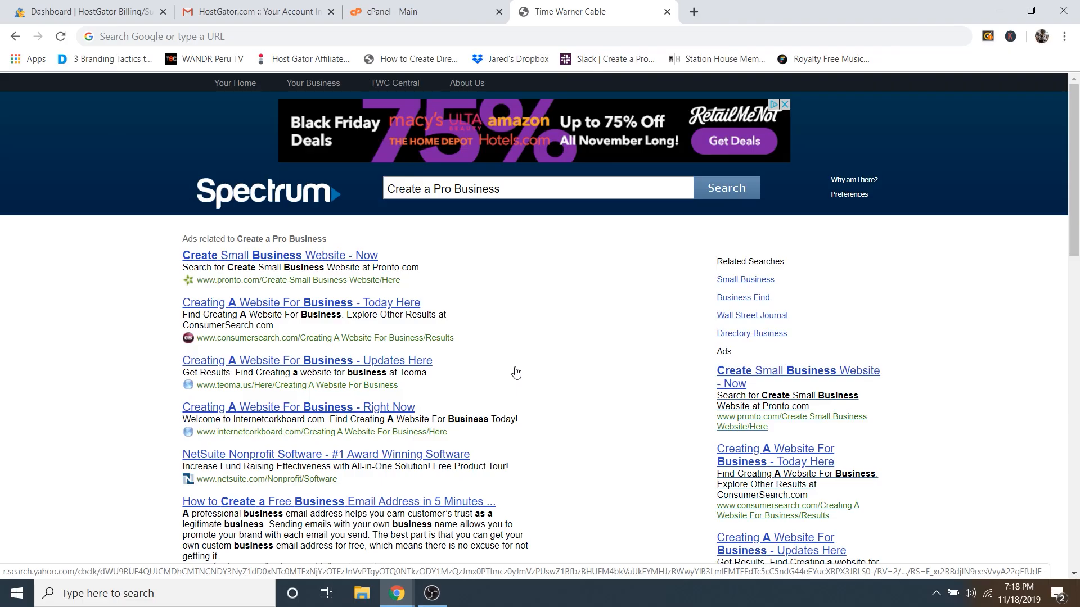
click(239, 45)
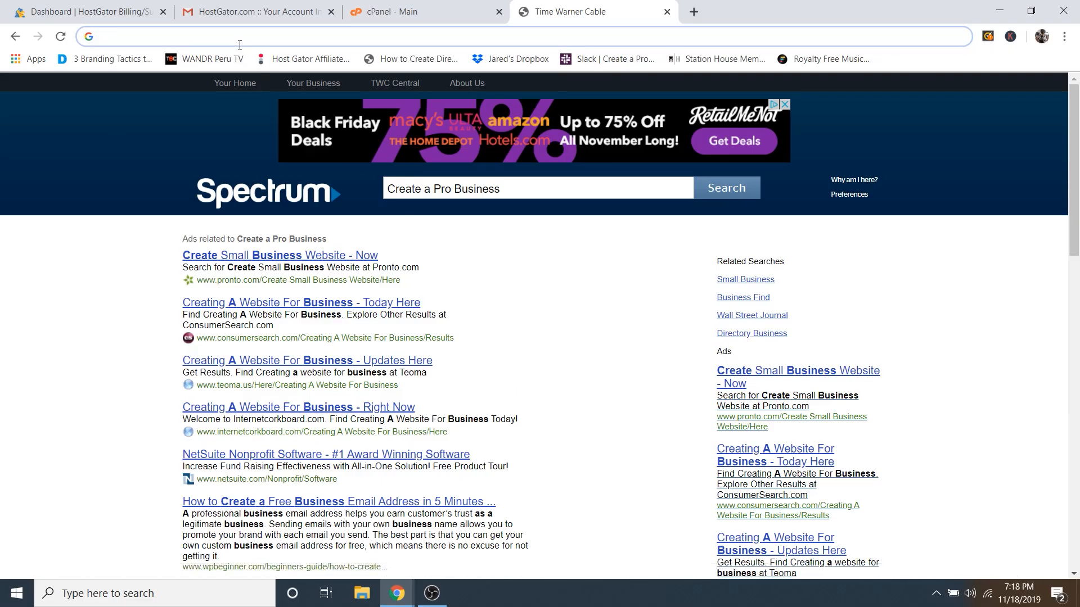
text(createaprobusiness.com)
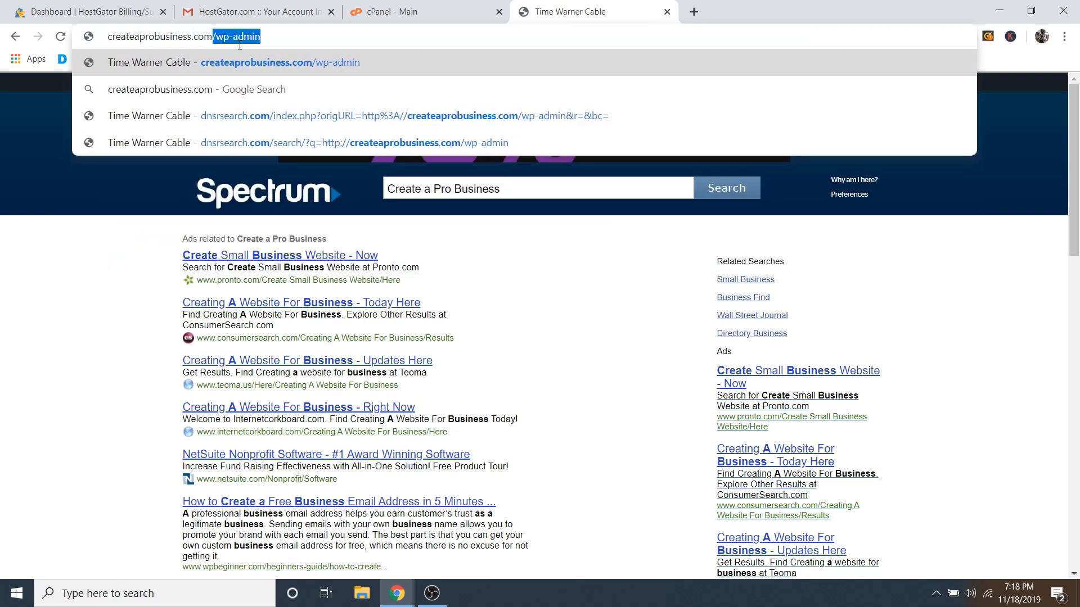
text(/wp-a)
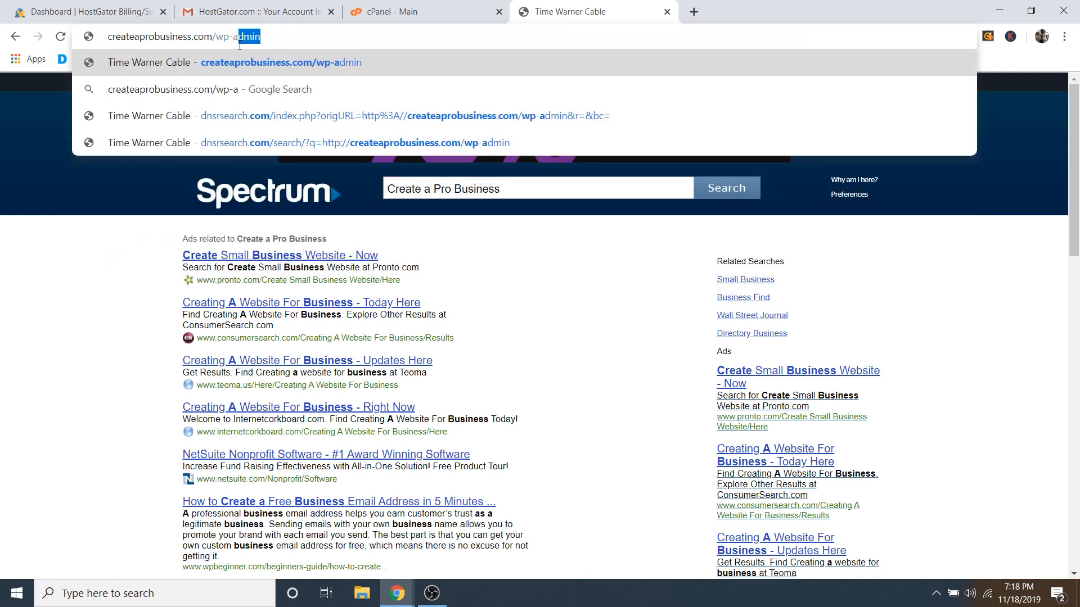
text(dmin)
key(Return)
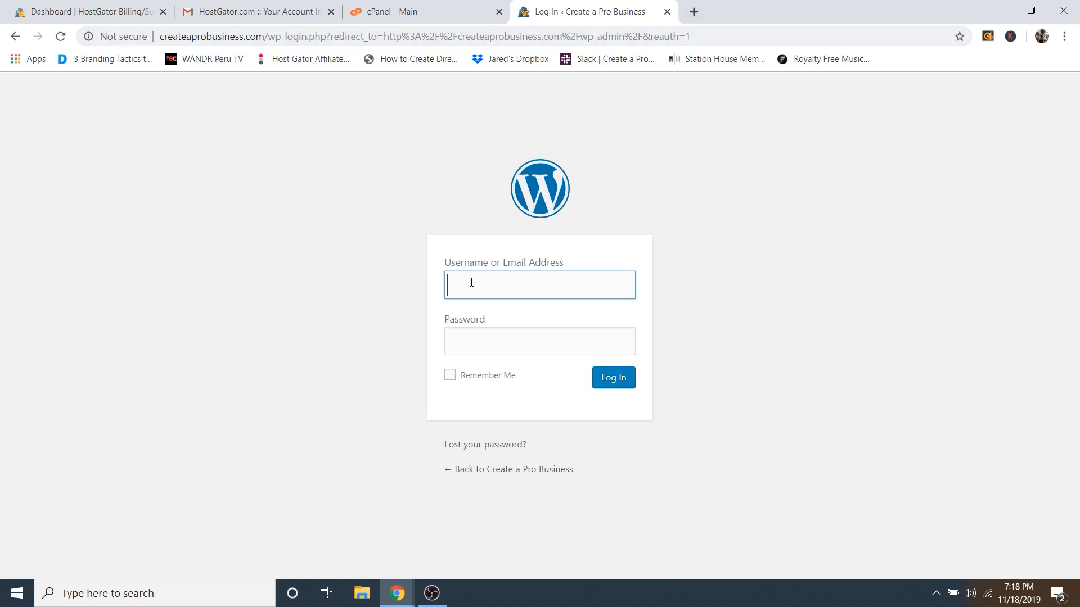
Step: Log in with the admin username and the pasted saved password to reach the Dashboard
text(dale)
click(478, 341)
right_click(480, 344)
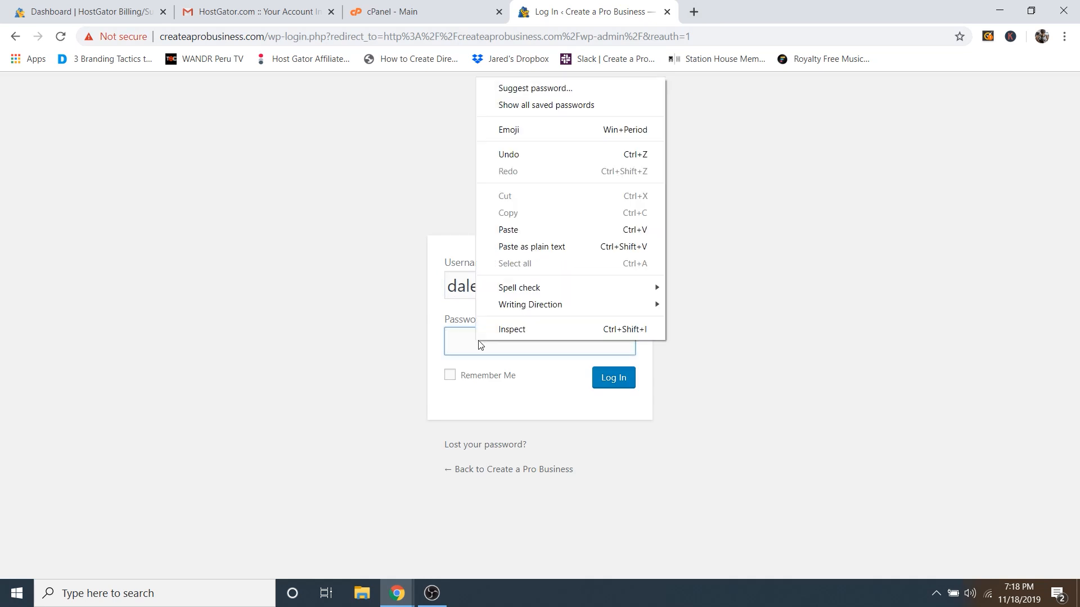
click(521, 230)
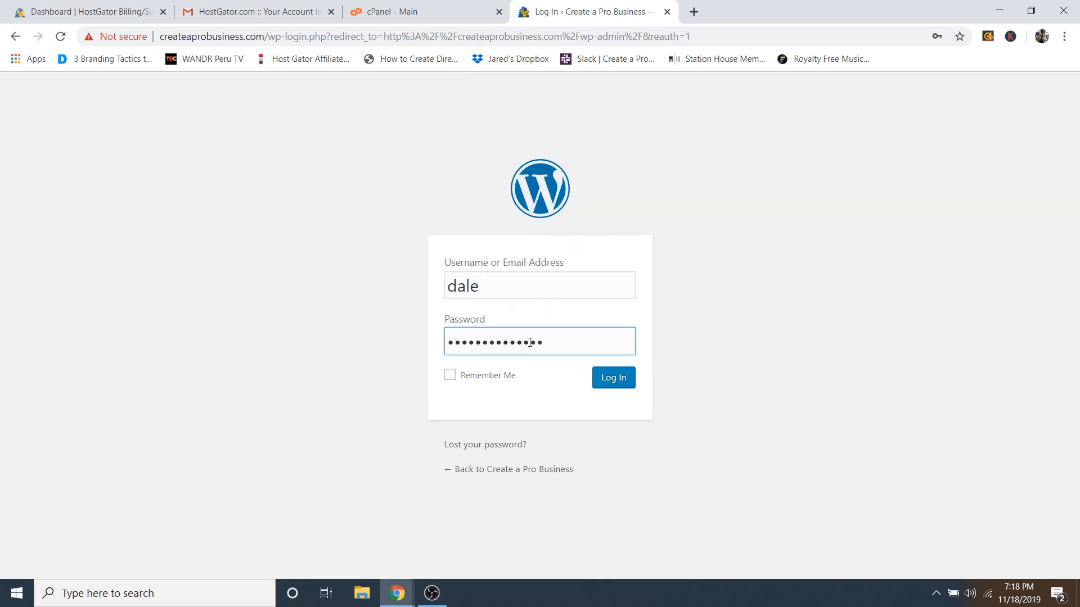
click(613, 386)
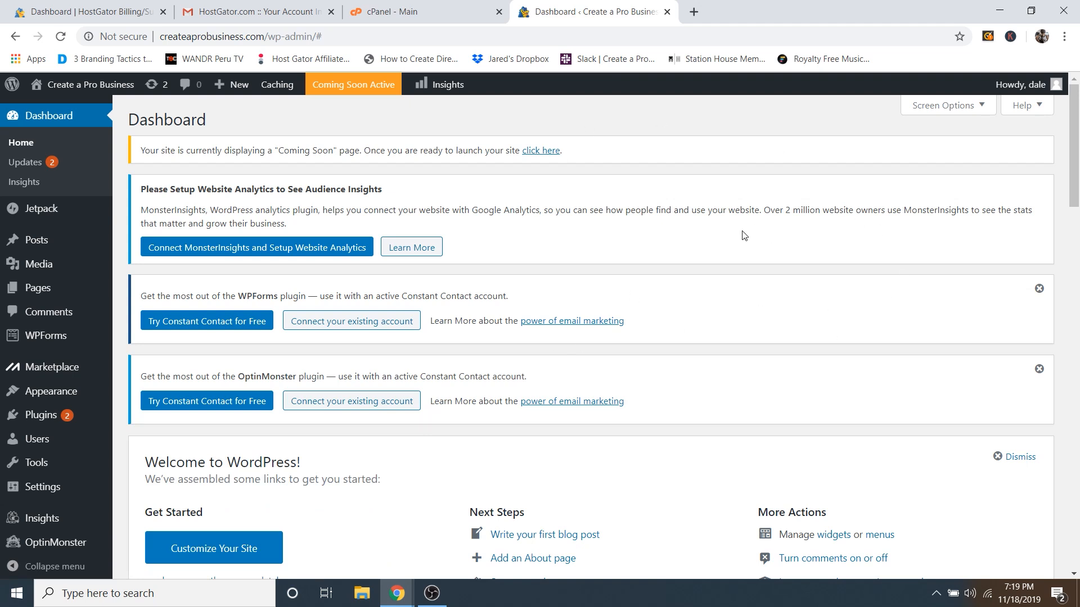
Step: Dismiss the WPForms and OptinMonster notices, the Welcome panel and the Jetpack setup panel
click(1038, 287)
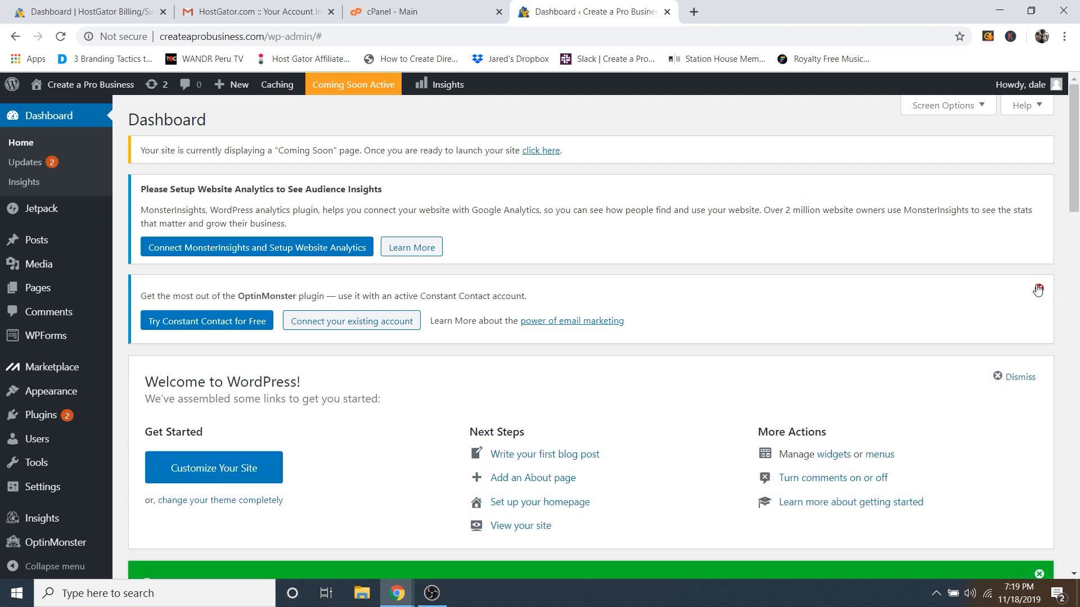
click(1038, 290)
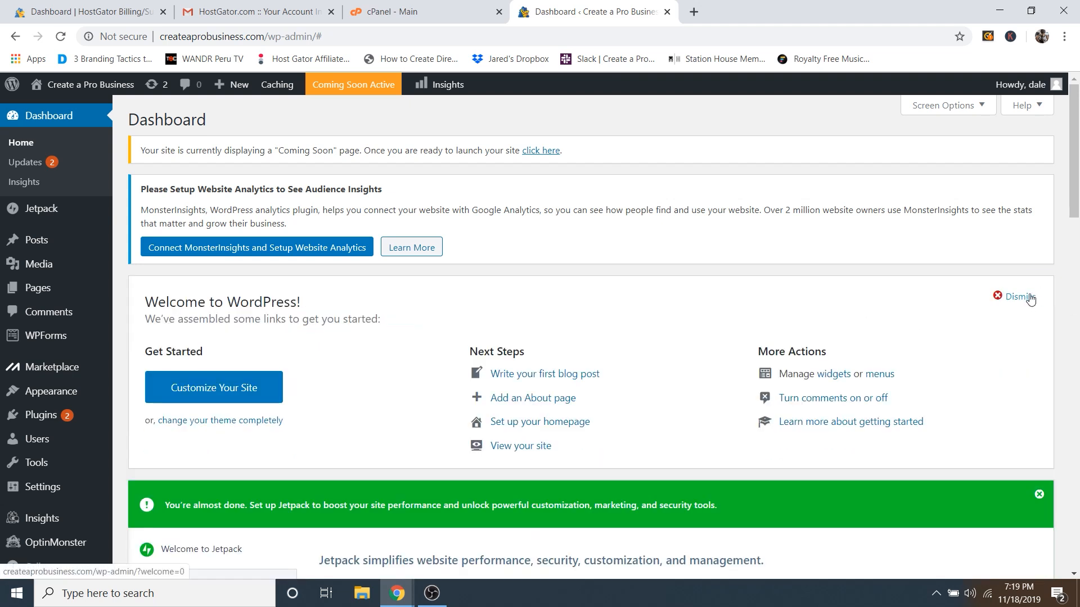
click(1022, 296)
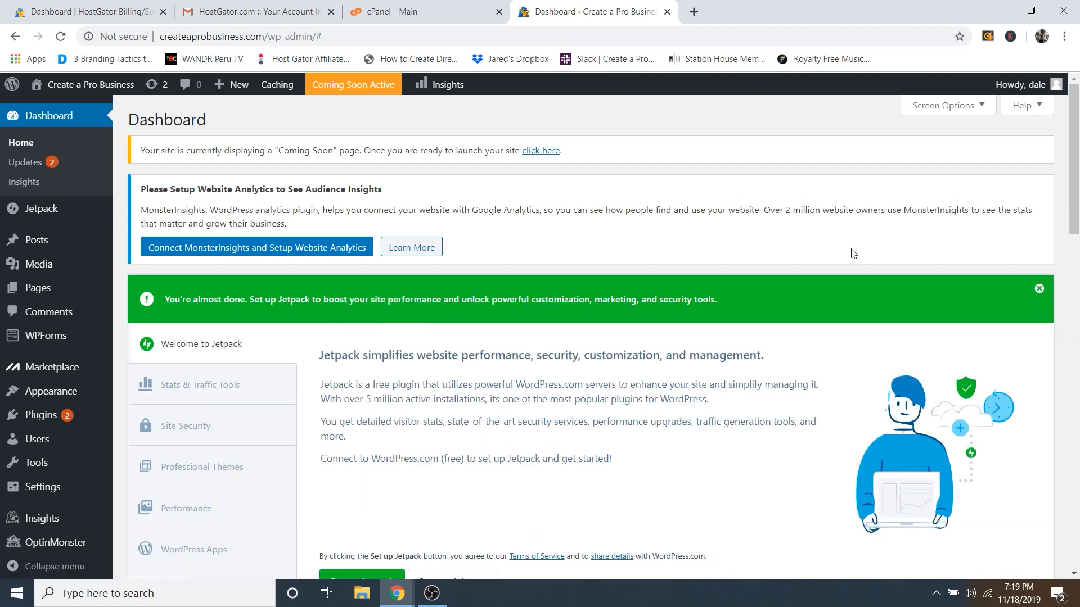
click(1039, 289)
Step: Collapse the WPForms, OptinMonster, Quick Draft and WordPress Events and News widgets
click(412, 295)
click(413, 336)
click(727, 295)
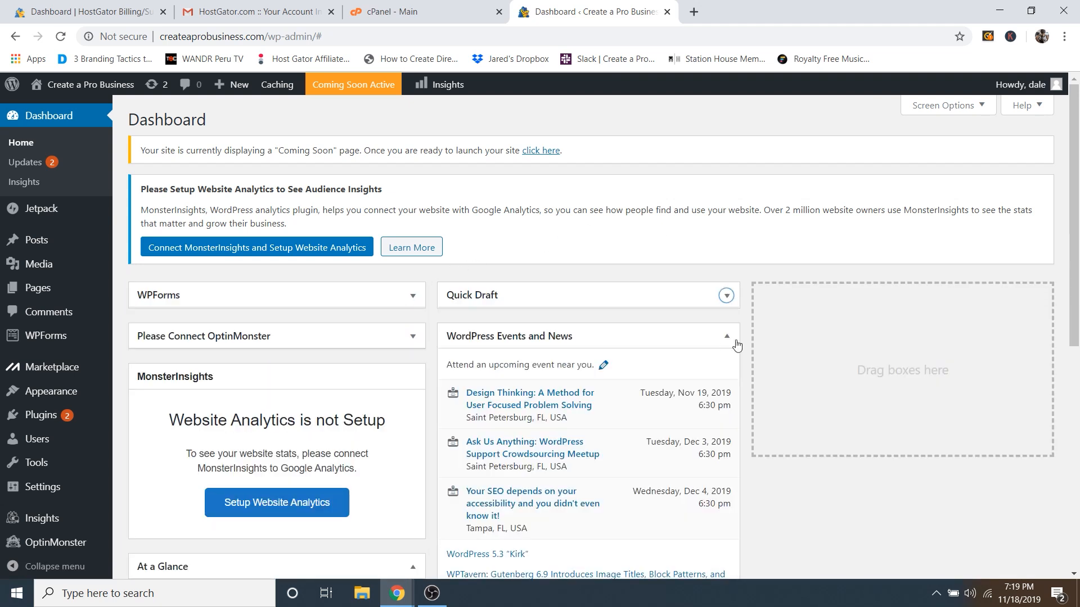
click(726, 336)
scroll(465, 439, down, 3)
scroll(490, 364, up, 3)
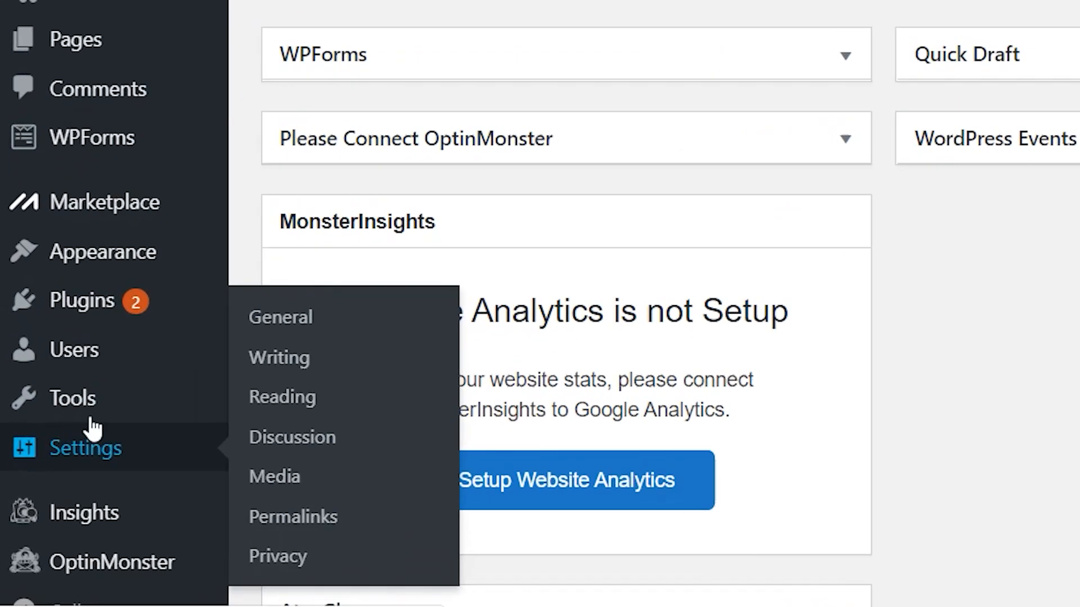
mouse_move(47, 447)
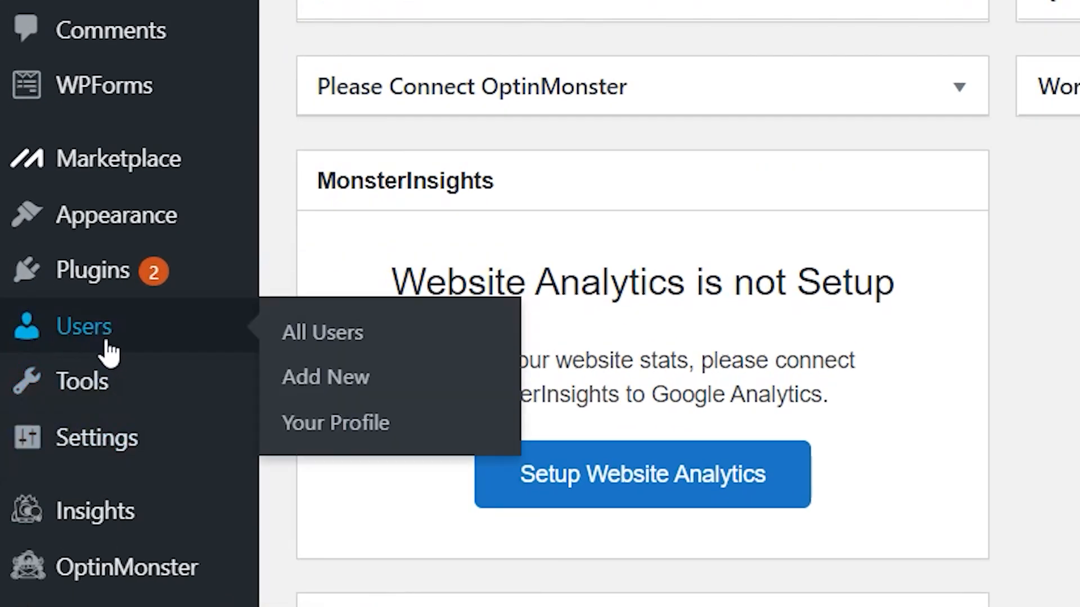
Step: Replace the generated password on the admin's profile with a custom one and update the profile
click(333, 341)
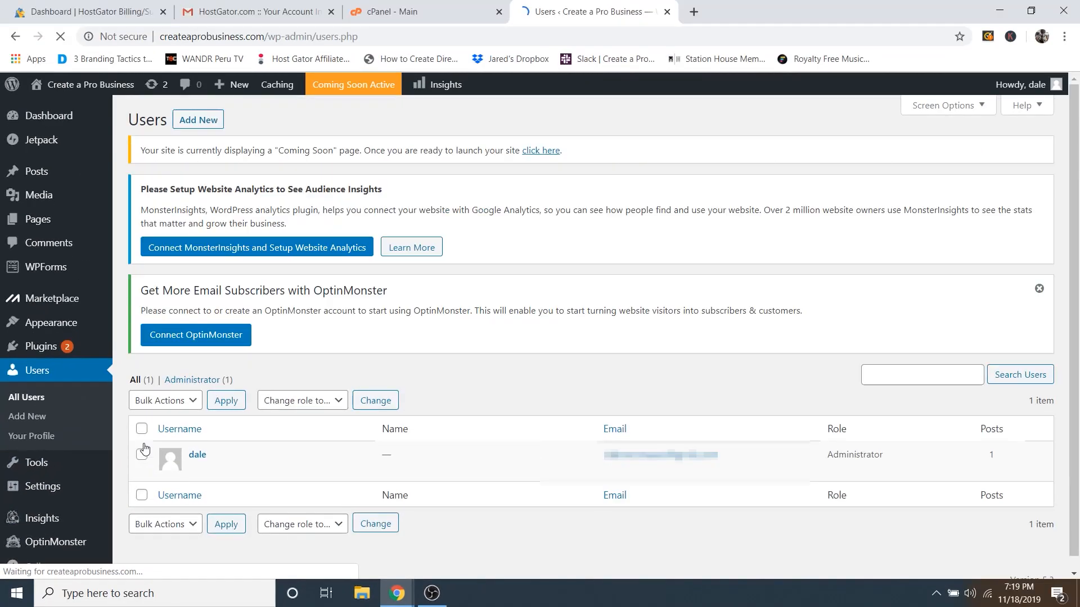
click(198, 455)
scroll(266, 439, down, 20)
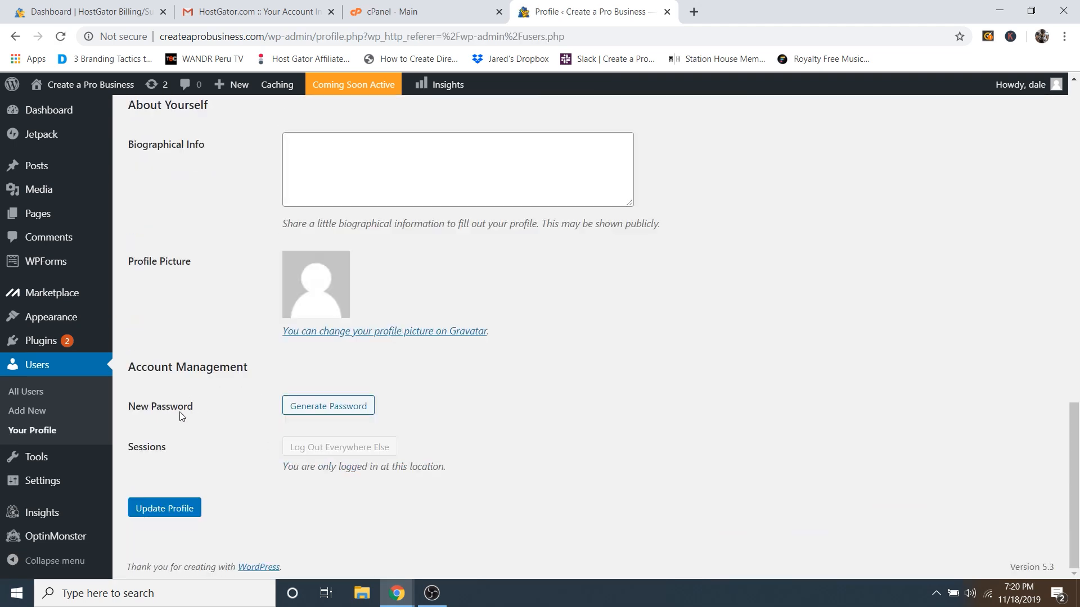
click(328, 409)
double_click(335, 405)
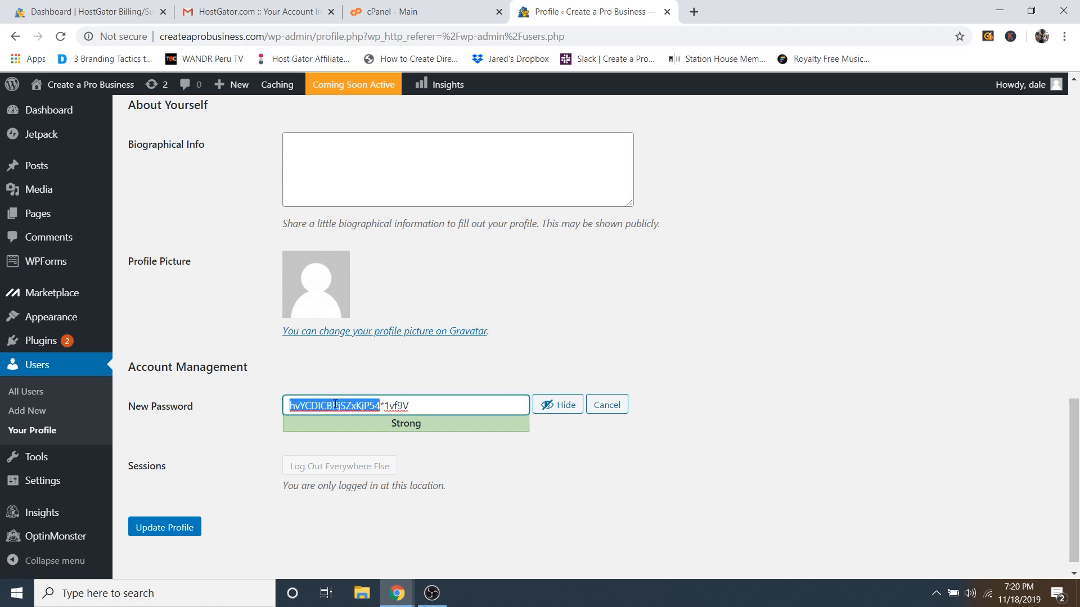
triple_click(335, 405)
key(BackSpace)
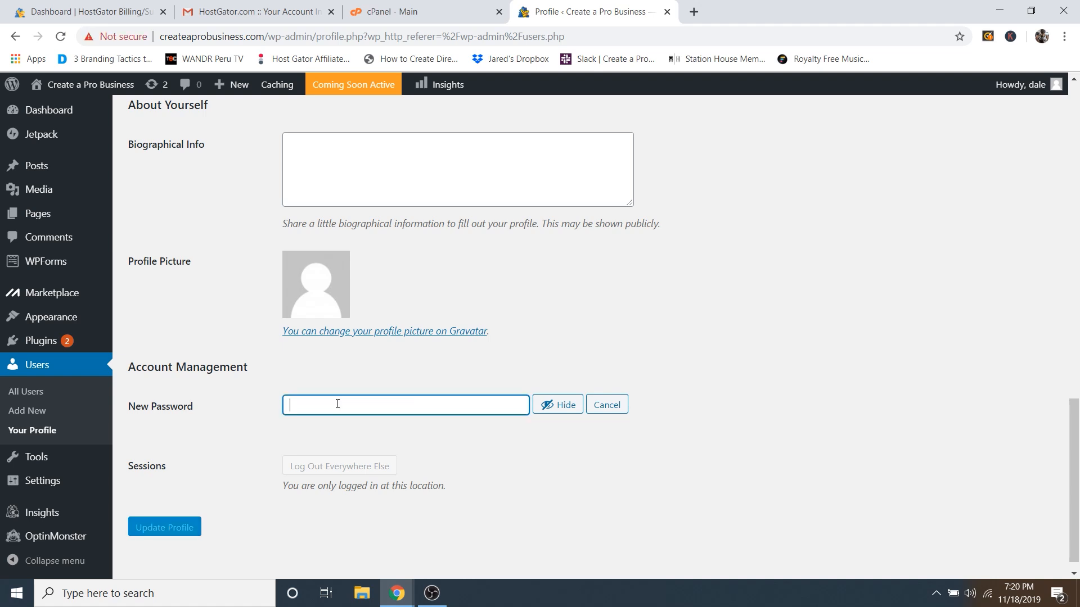
click(550, 410)
text(•••••••••••)
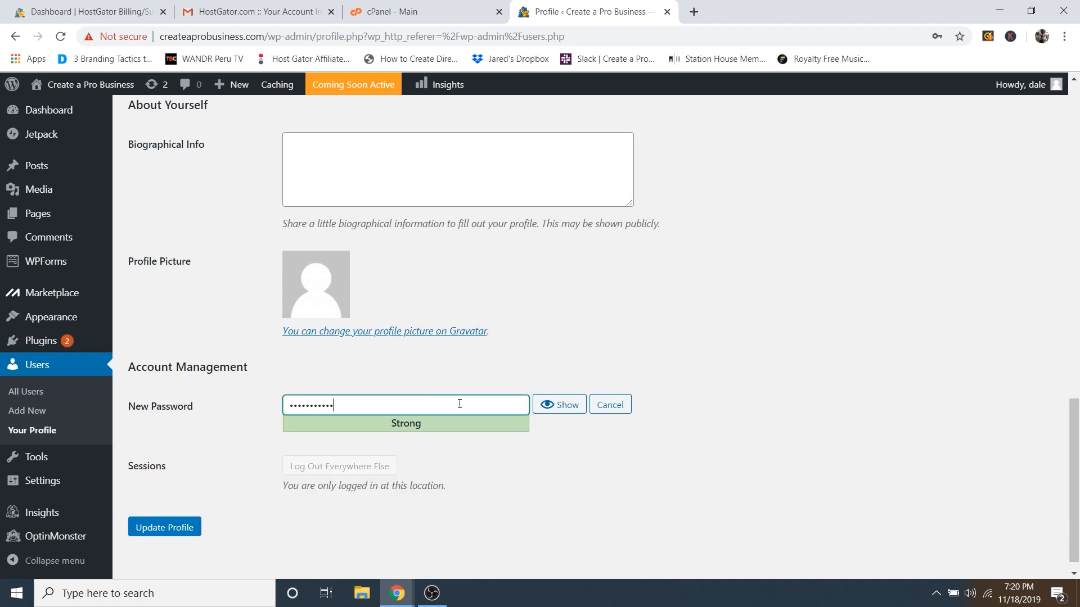
text(••)
click(157, 531)
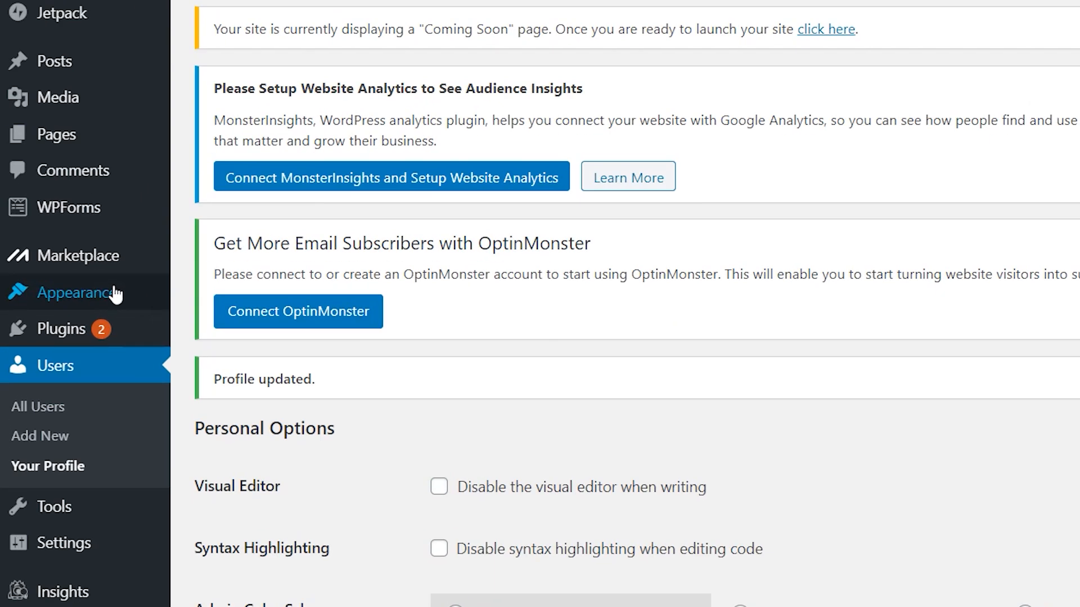
mouse_move(76, 321)
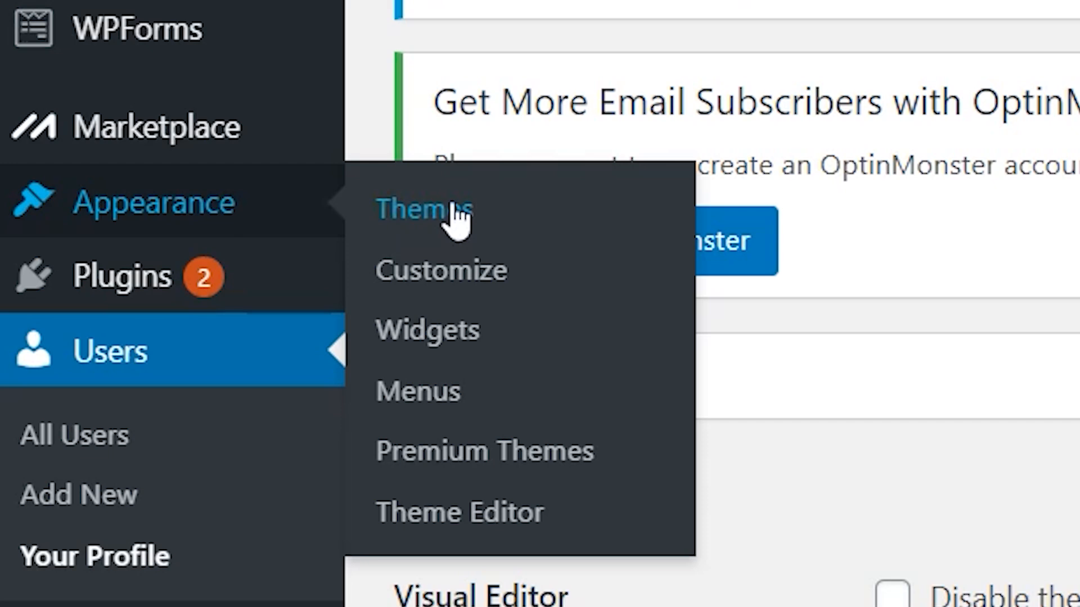
Step: Open Appearance > Themes to view the four installed themes, with Twenty Nineteen active
click(456, 216)
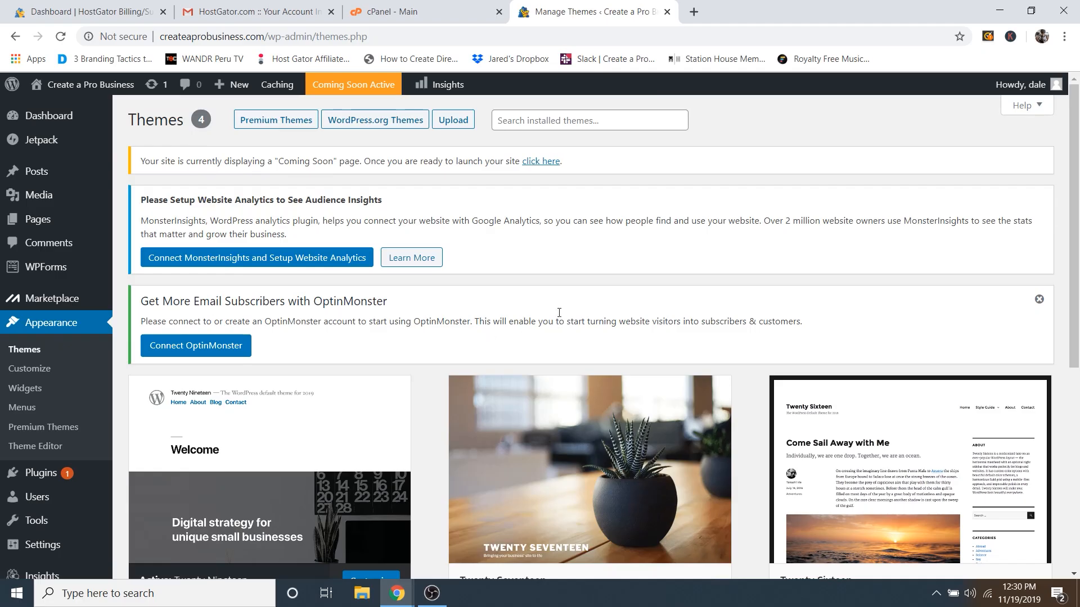
scroll(559, 314, down, 4)
scroll(556, 394, up, 3)
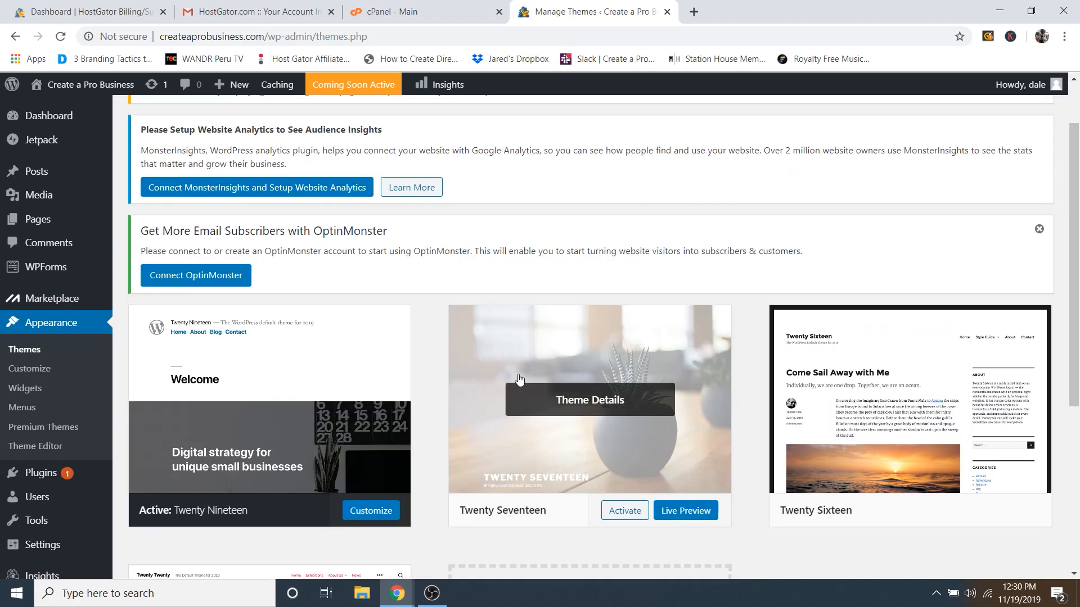
mouse_move(84, 90)
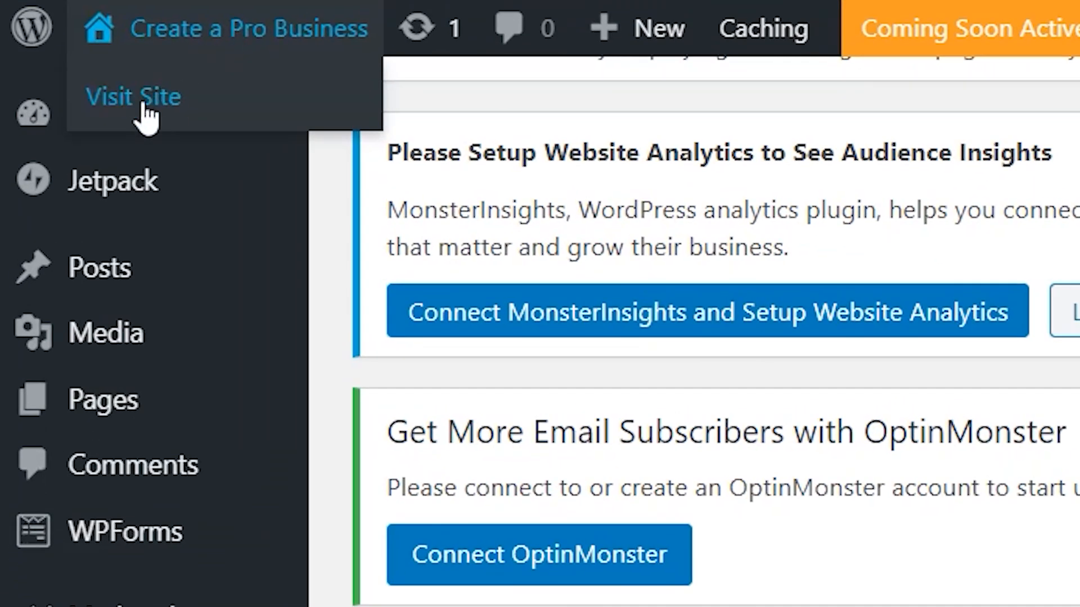
right_click(65, 110)
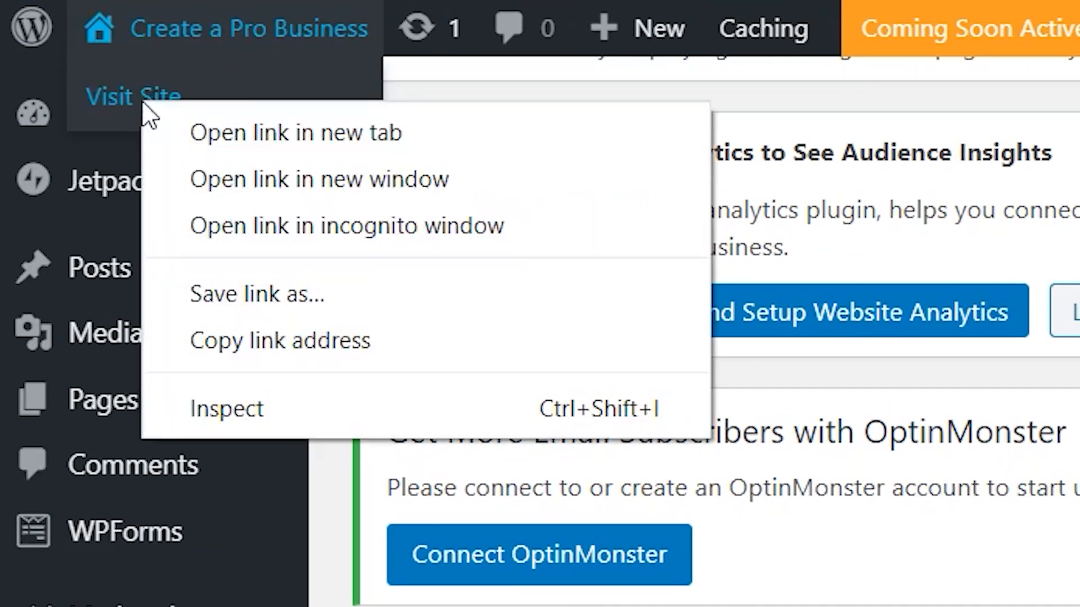
click(195, 134)
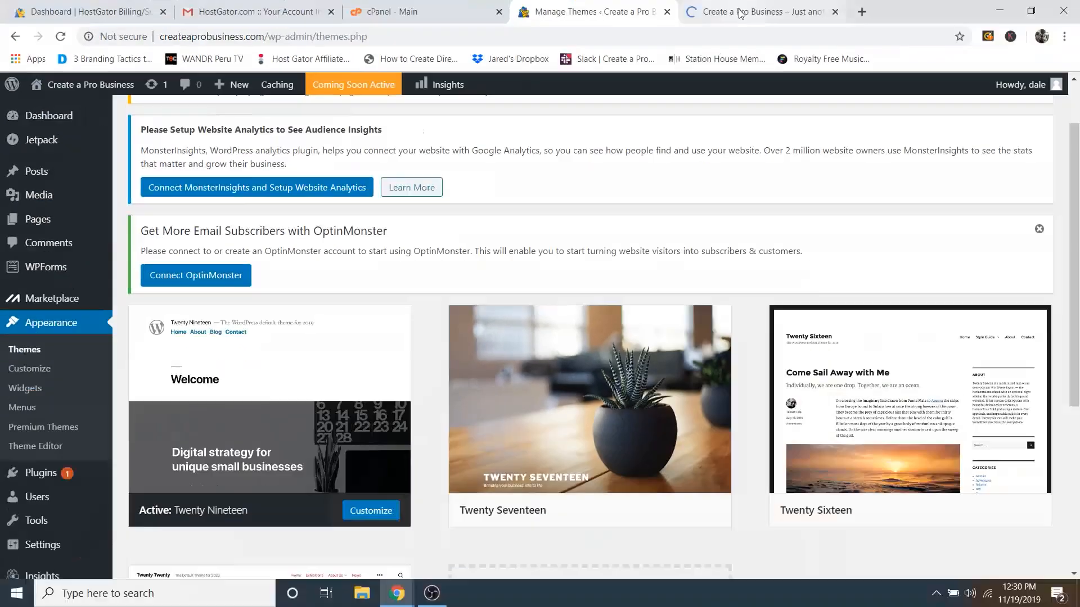
click(740, 13)
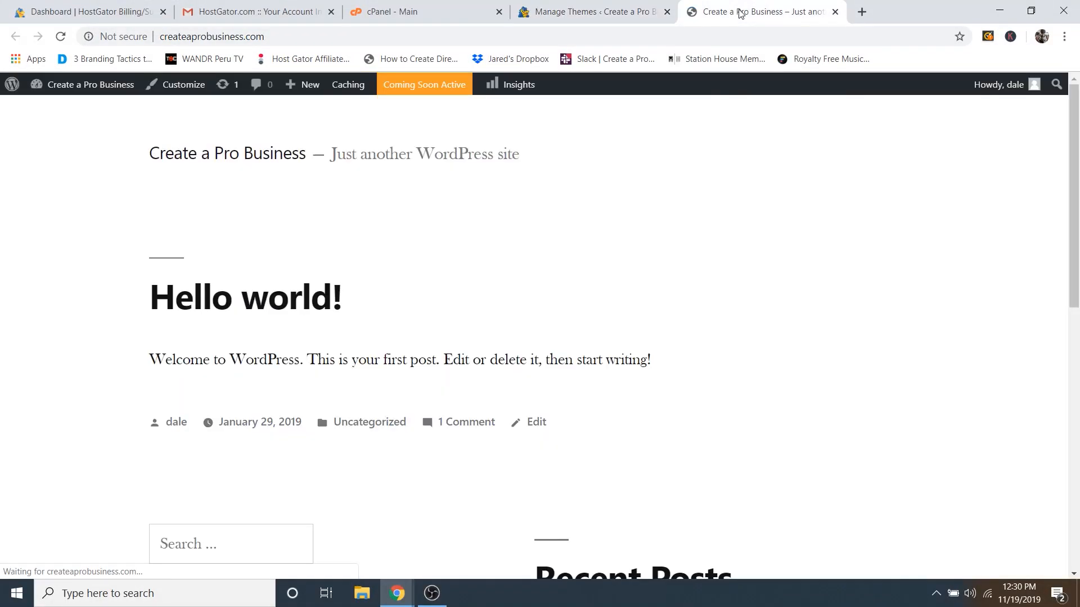
scroll(588, 160, down, 3)
scroll(711, 190, down, 8)
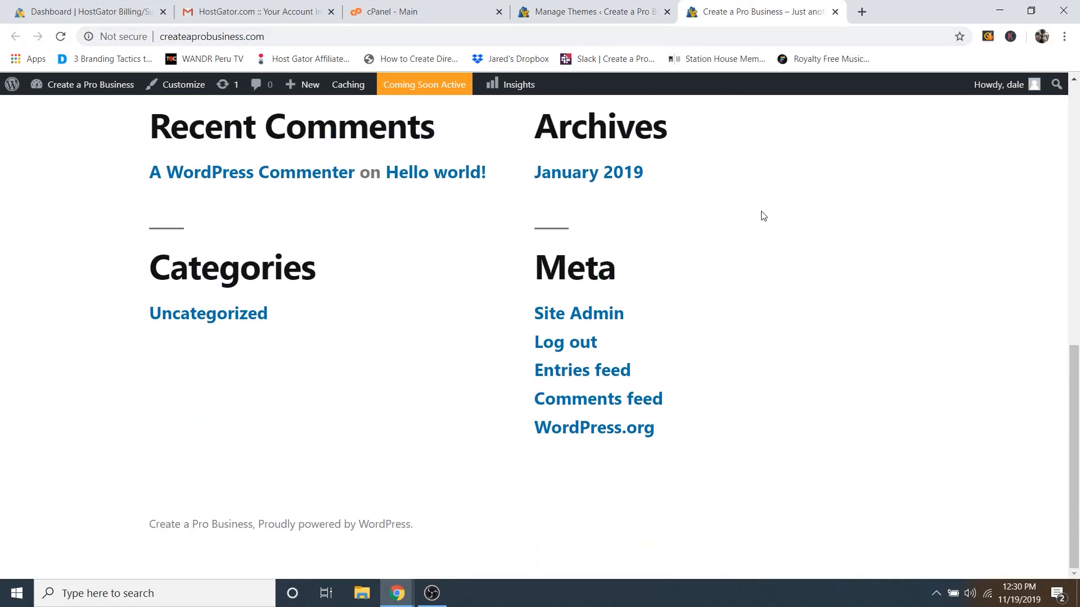
scroll(761, 214, up, 10)
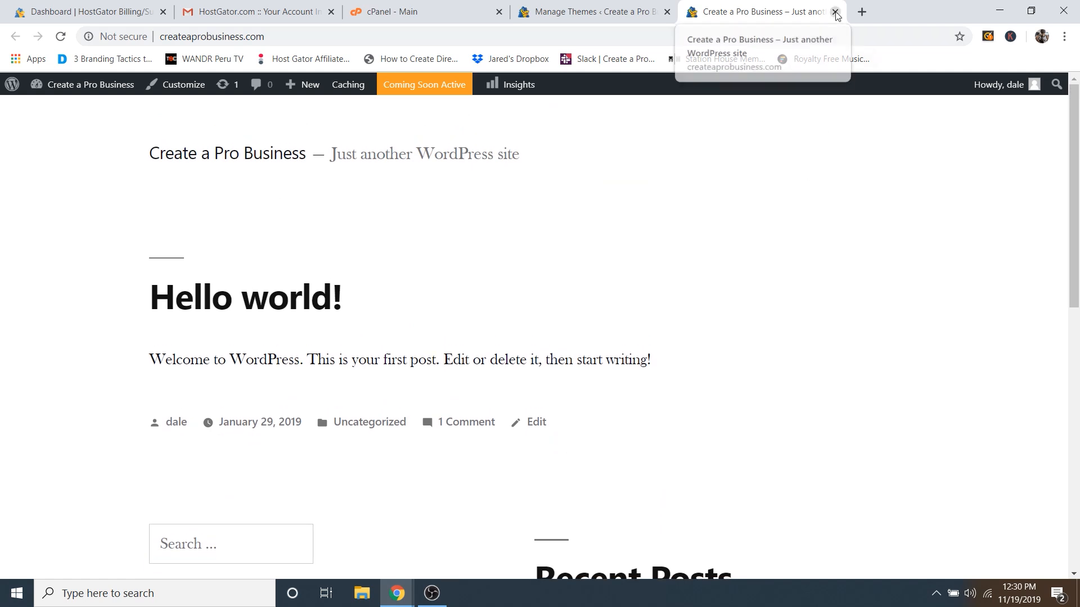
click(835, 12)
Step: Search the theme directory for 'astra', then install and activate the Astra theme
scroll(529, 249, down, 5)
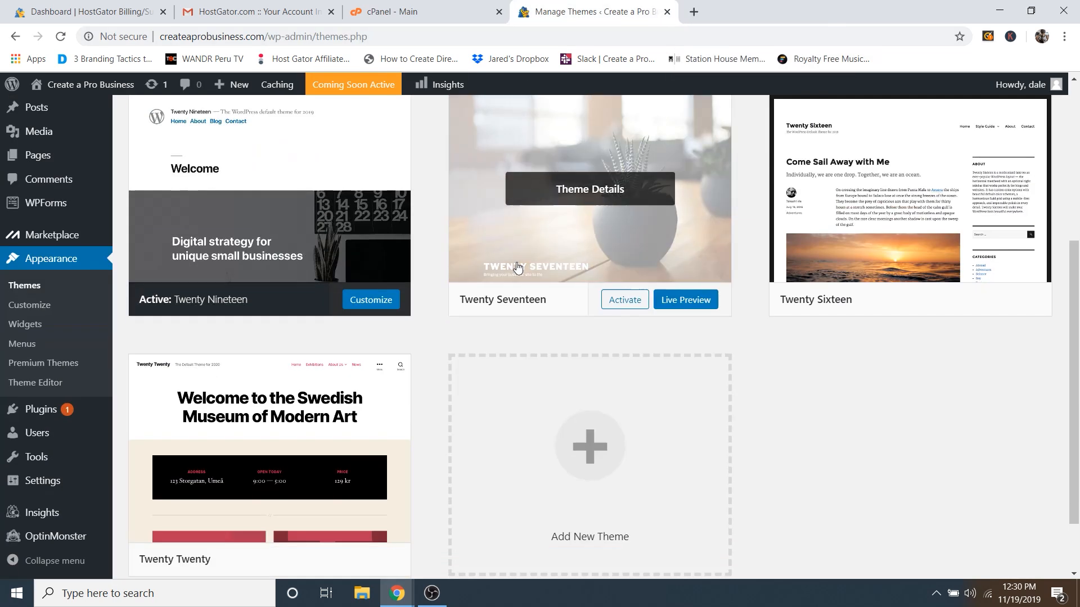
click(558, 345)
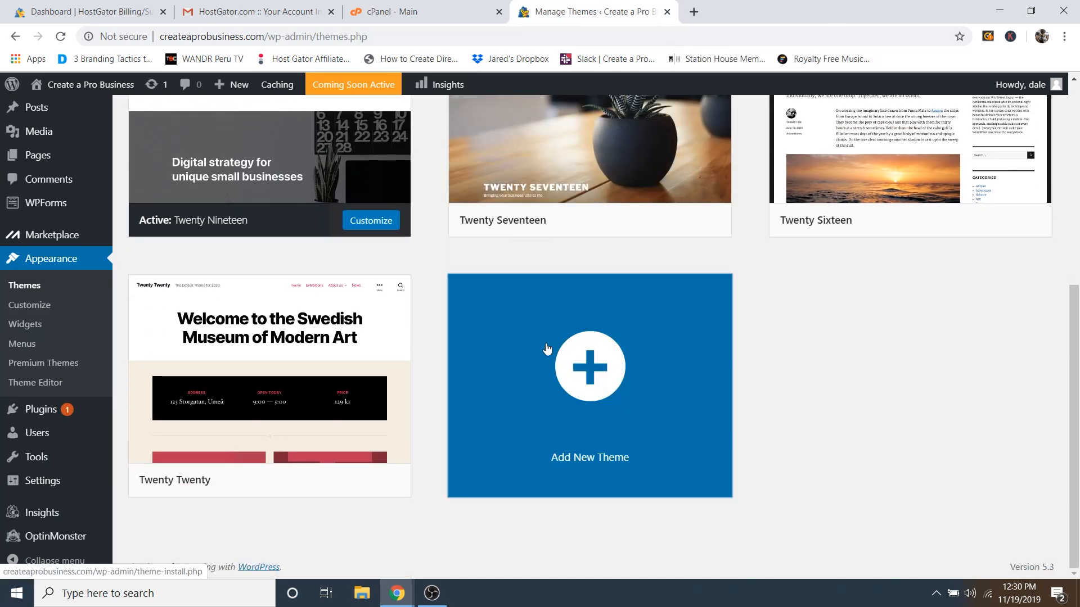
scroll(545, 345, down, 3)
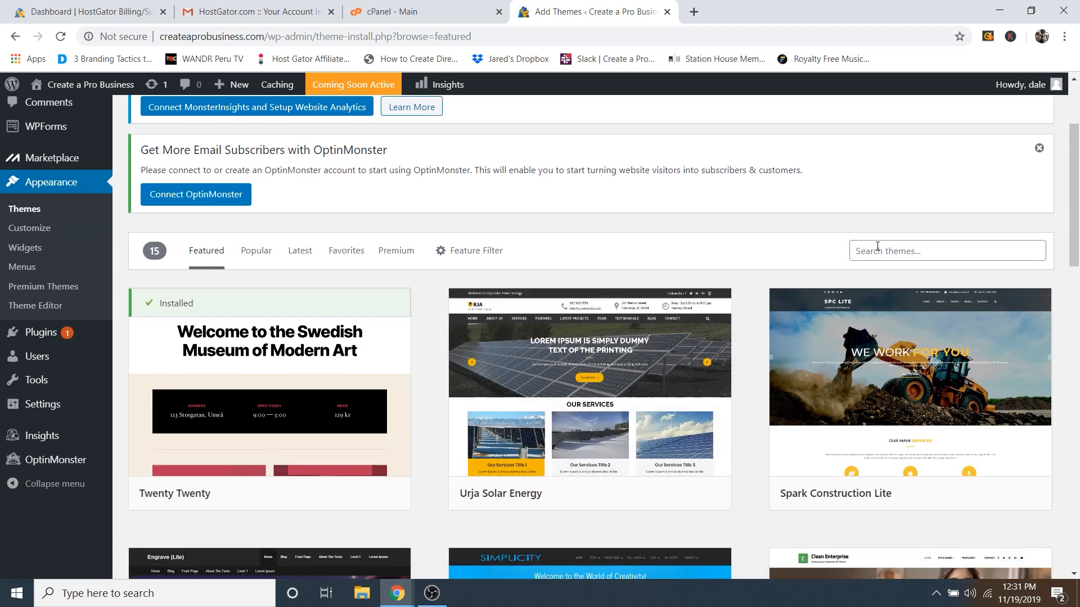
click(877, 246)
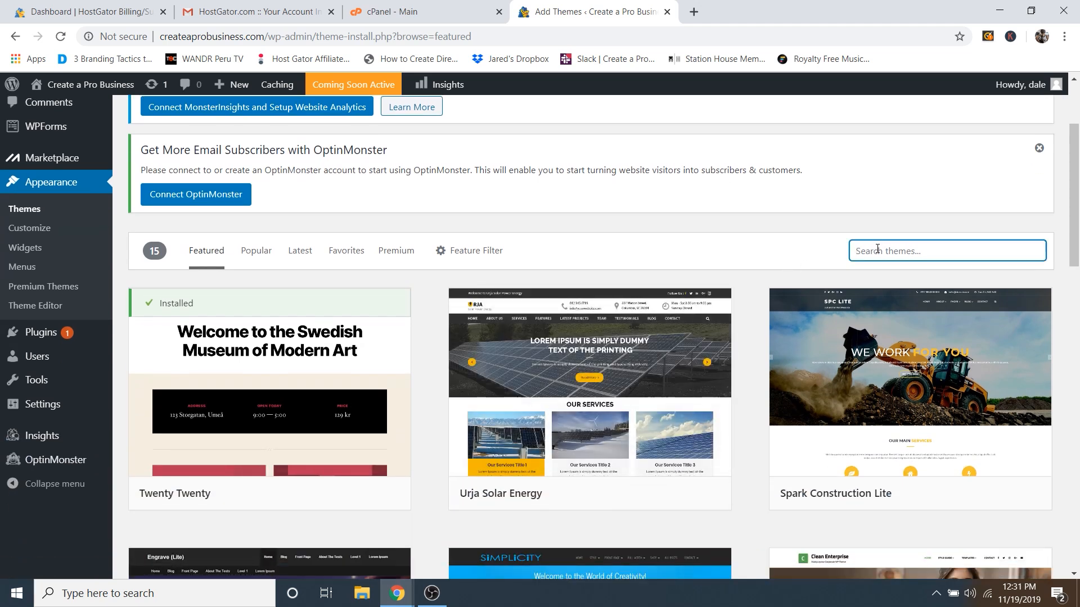
text(astra)
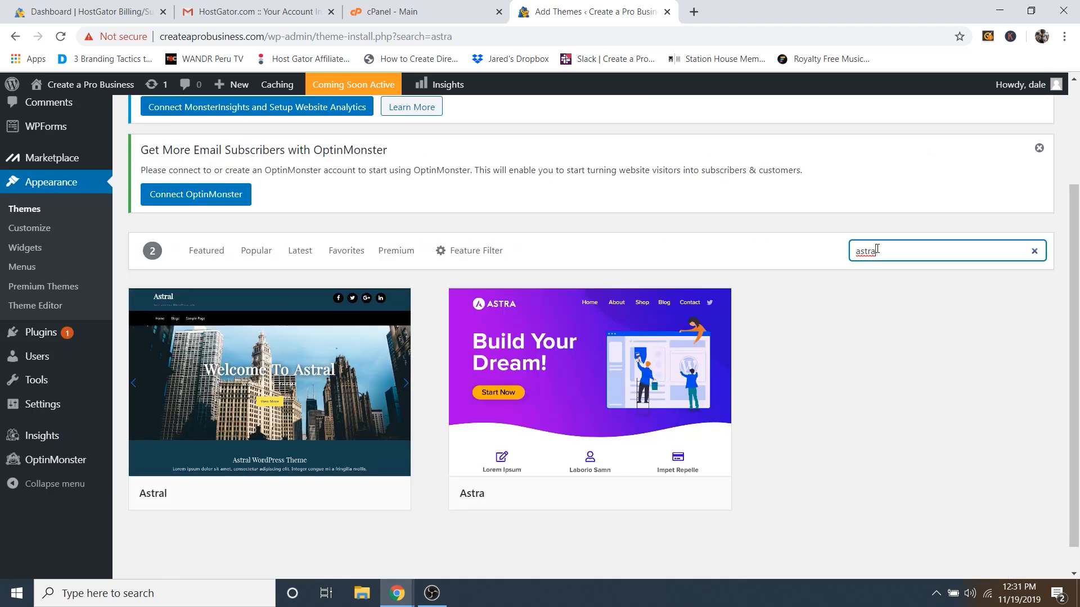
mouse_move(571, 378)
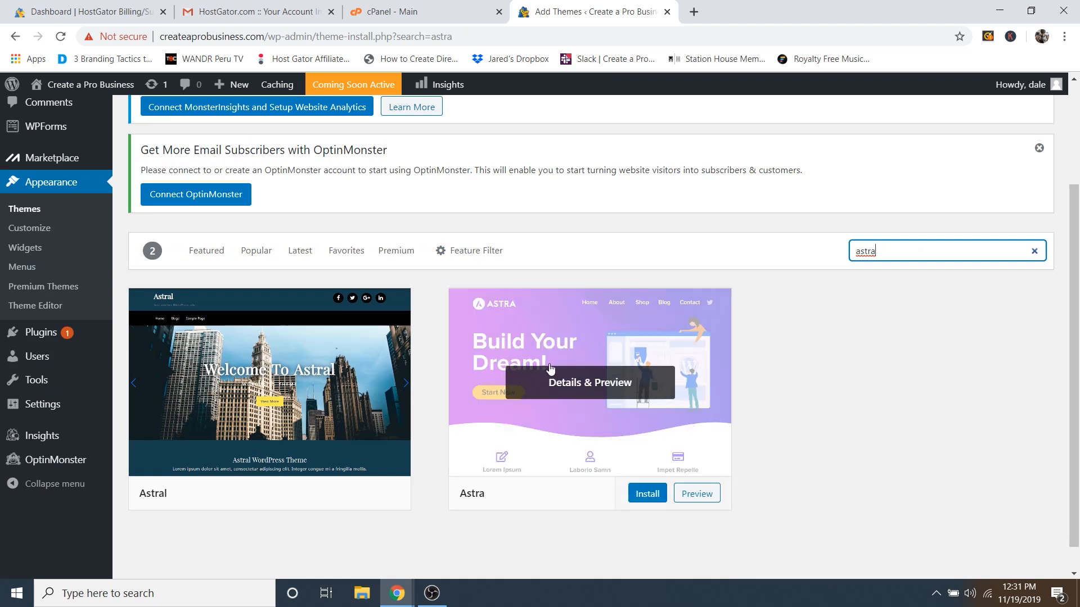
click(648, 498)
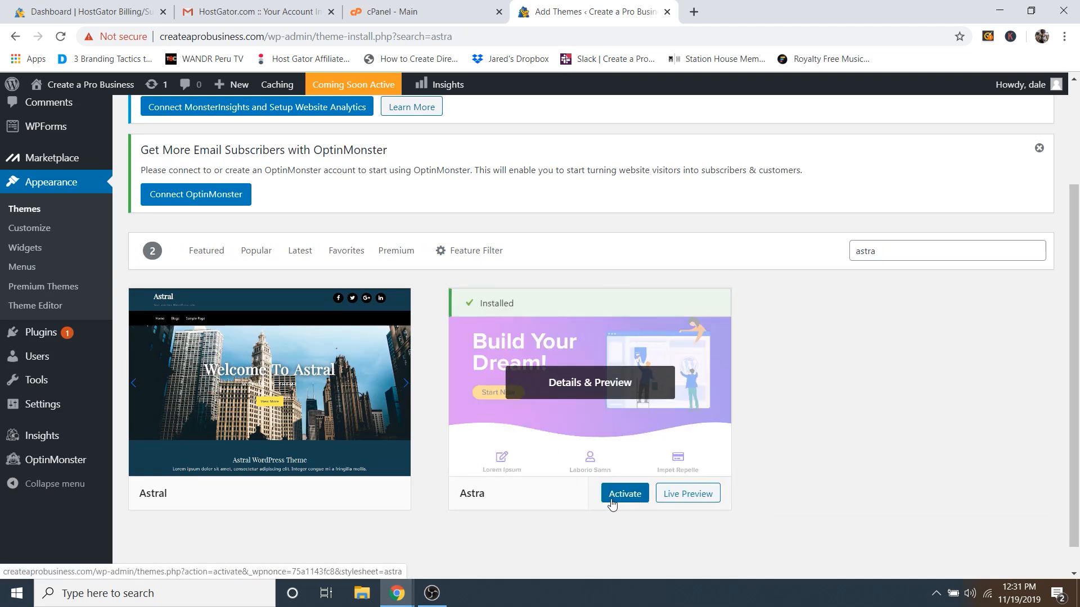
click(622, 497)
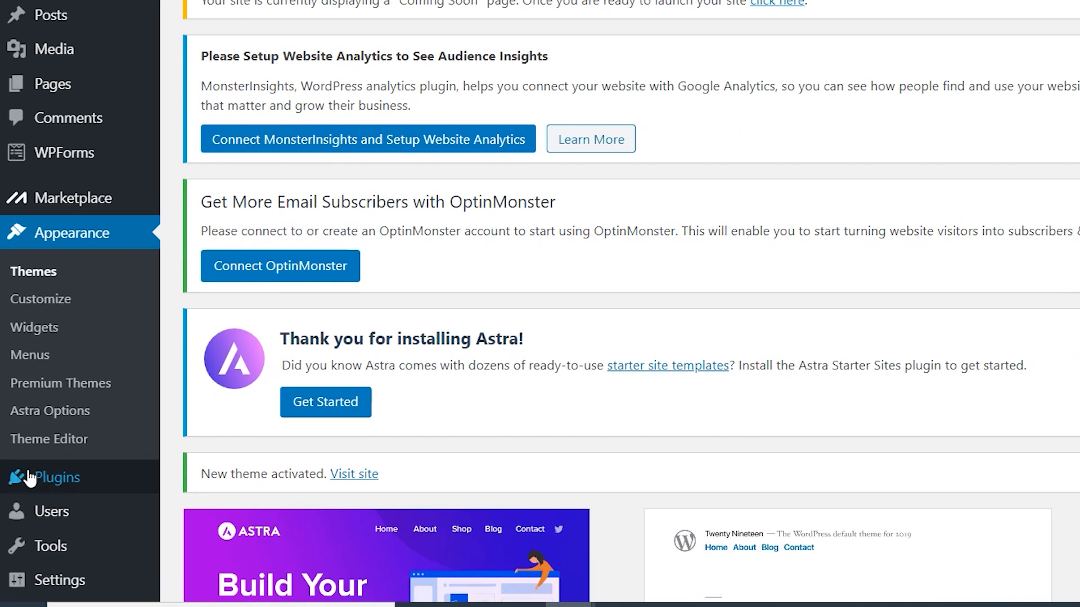
Step: Search Add New Plugins for 'elementor', then install and activate Elementor Page Builder
mouse_move(27, 495)
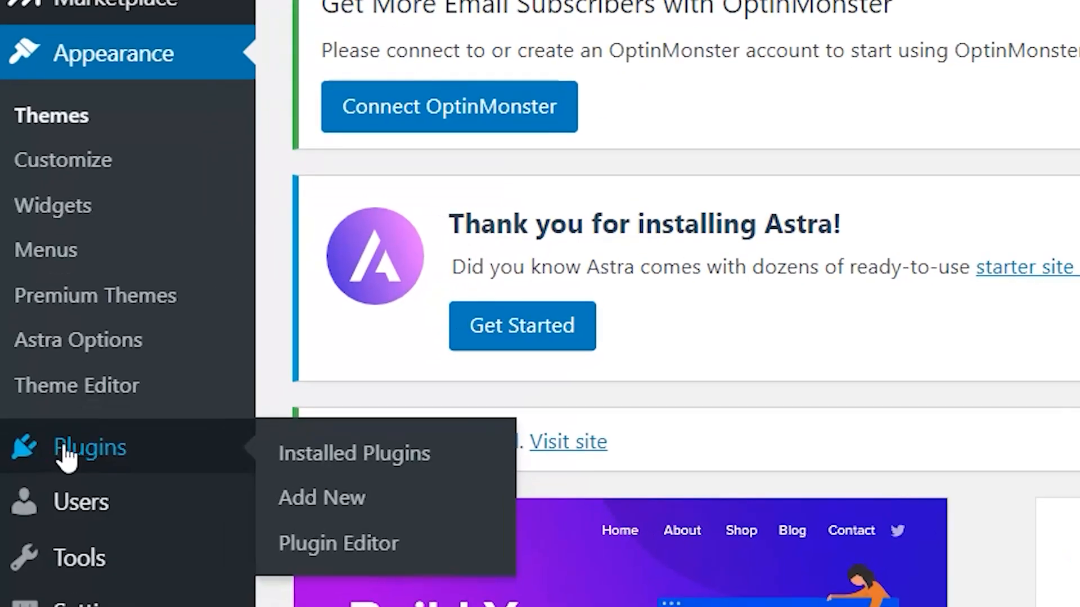
click(337, 497)
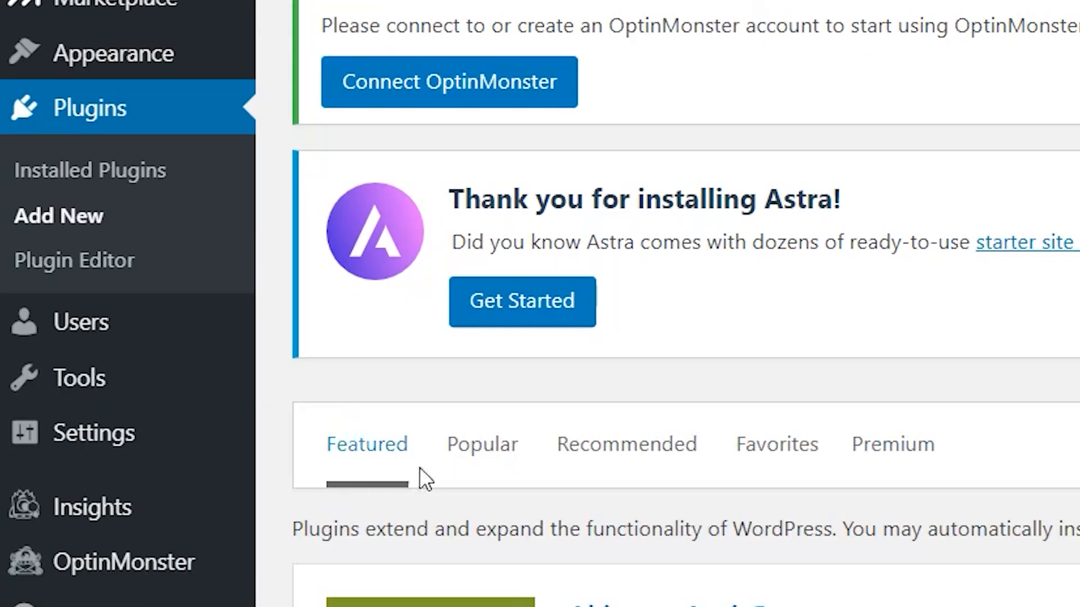
scroll(942, 332, down, 1)
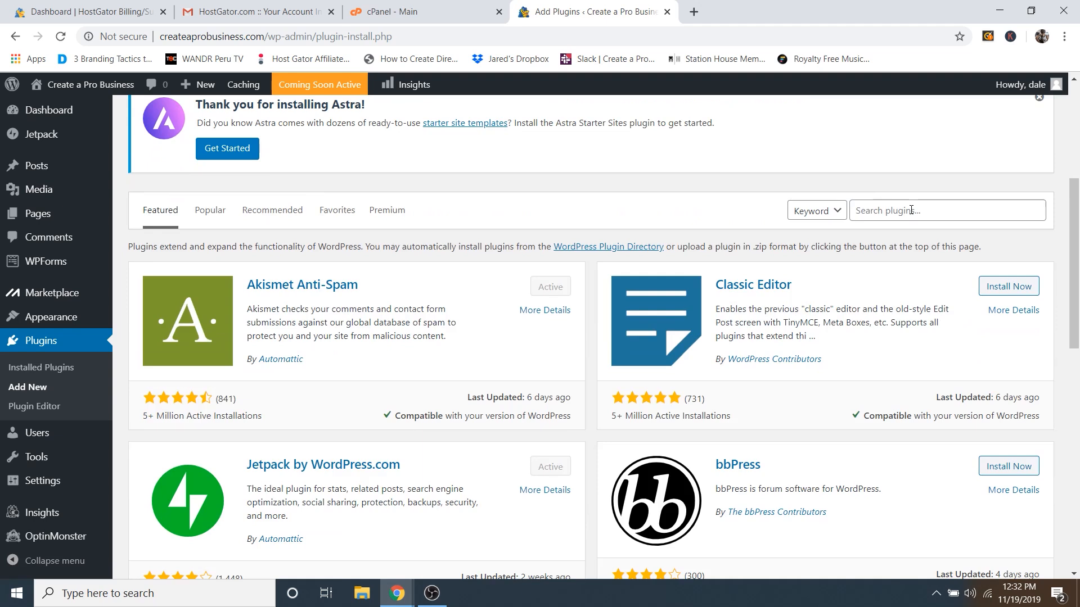
click(911, 210)
text(elementor)
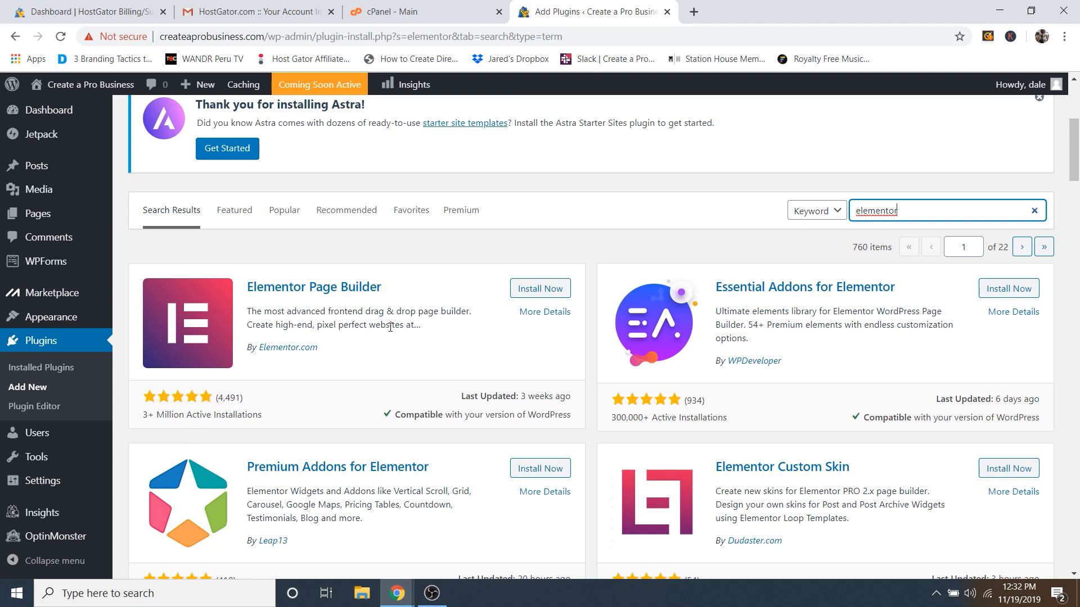
click(542, 291)
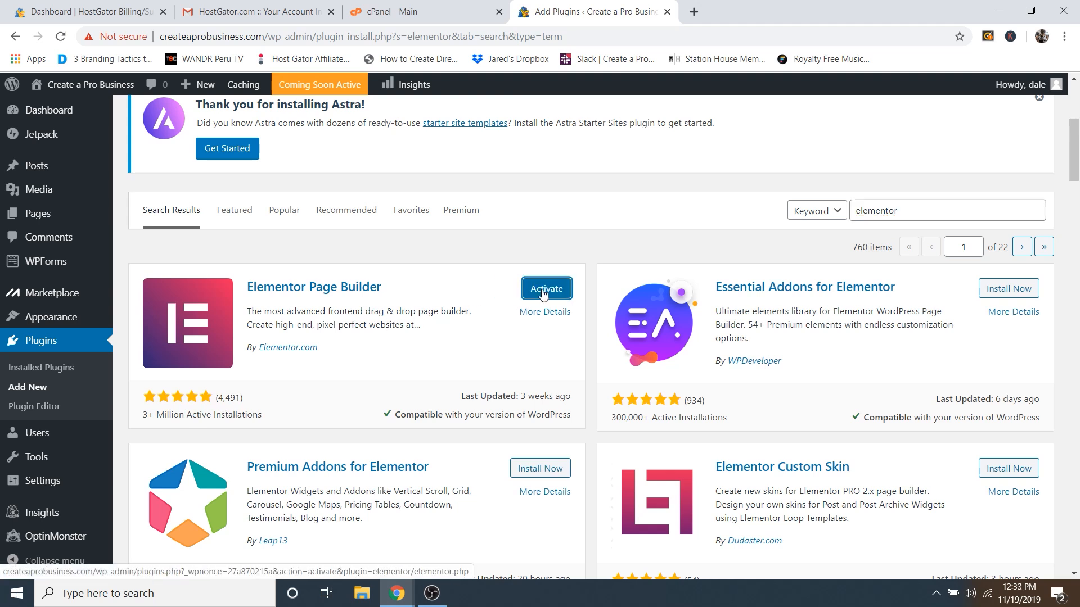
click(543, 291)
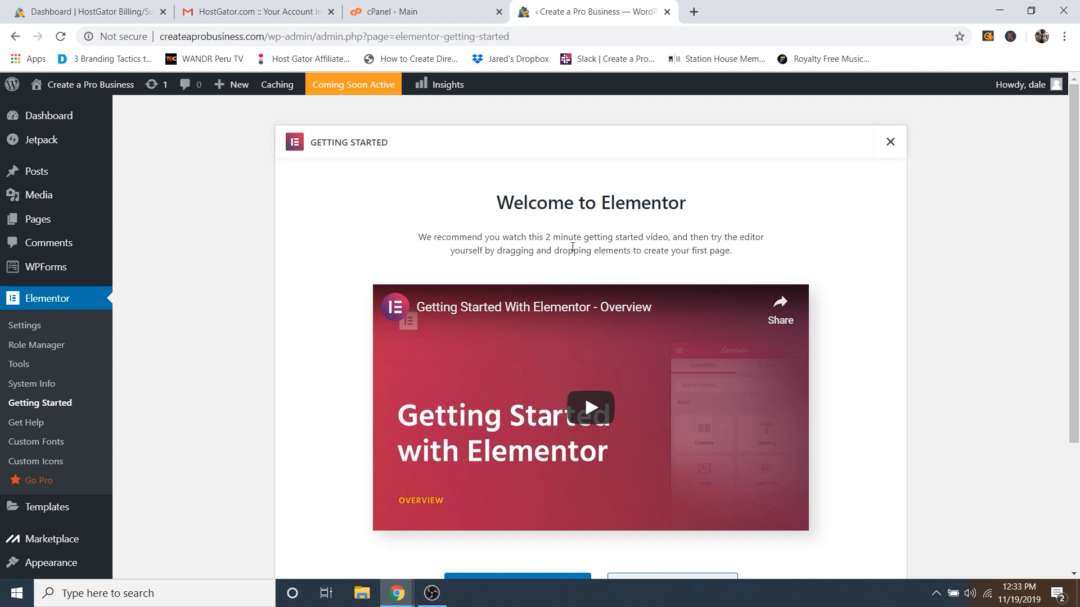
Step: Search Add New Plugins for 'elementor' again, then install and activate Essential Addons for Elementor
scroll(90, 427, down, 2)
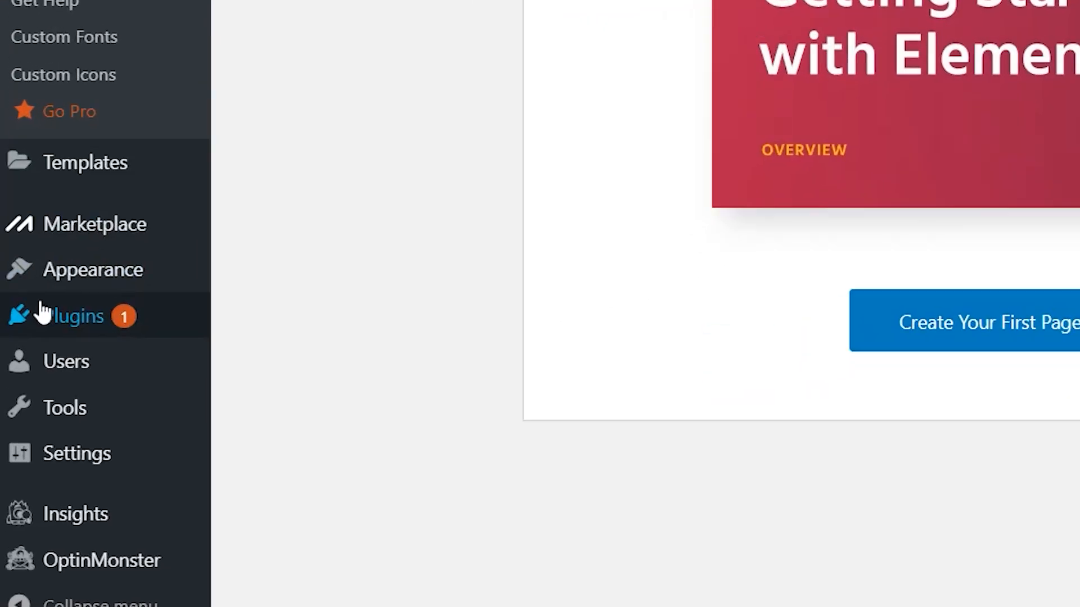
mouse_move(41, 315)
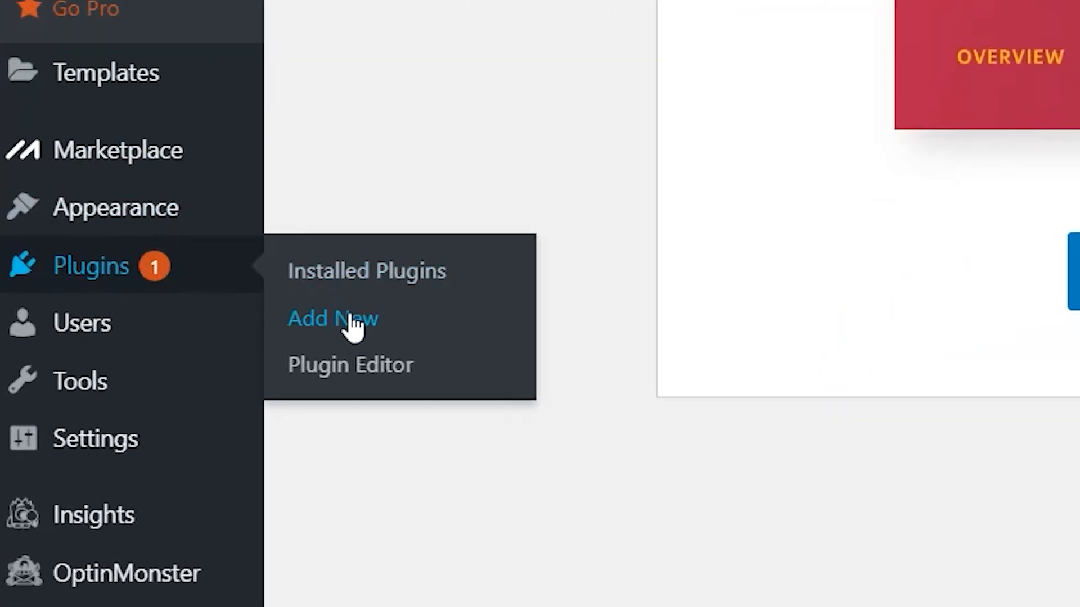
click(352, 320)
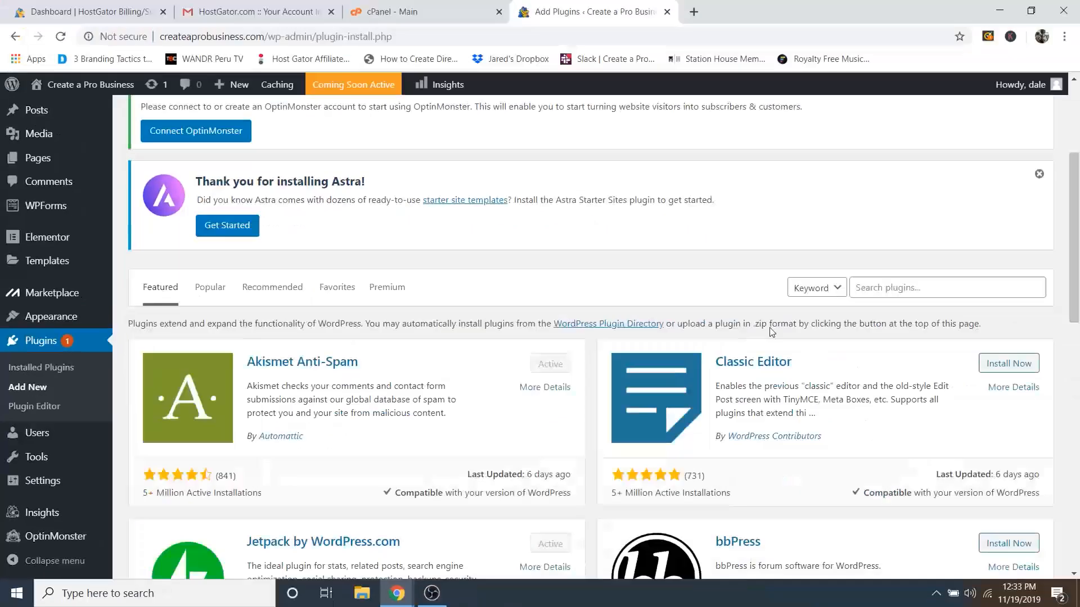
scroll(833, 264, down, 2)
click(896, 213)
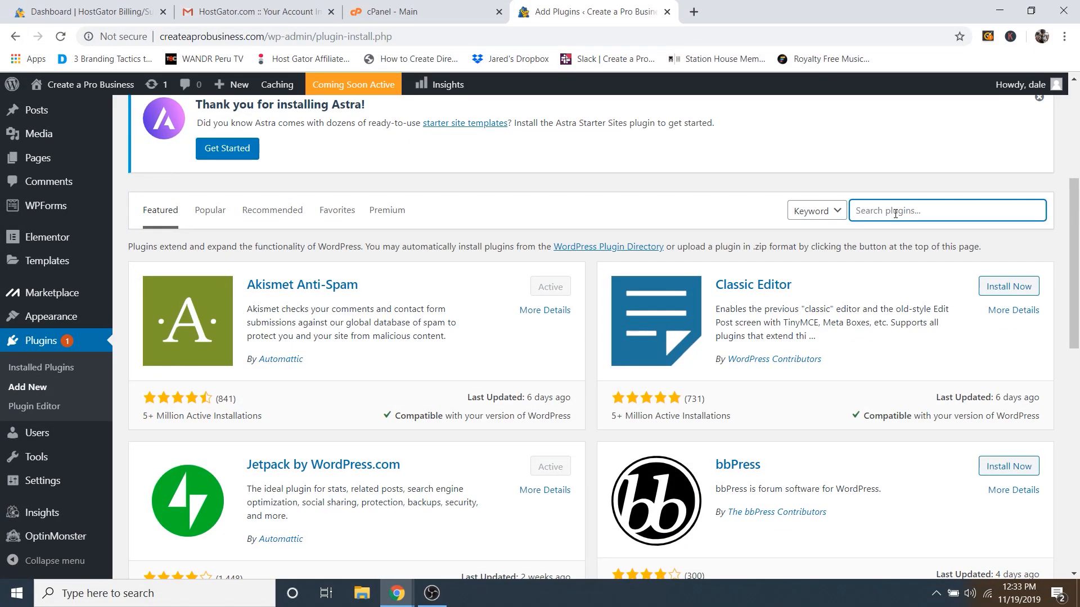
text(elementor)
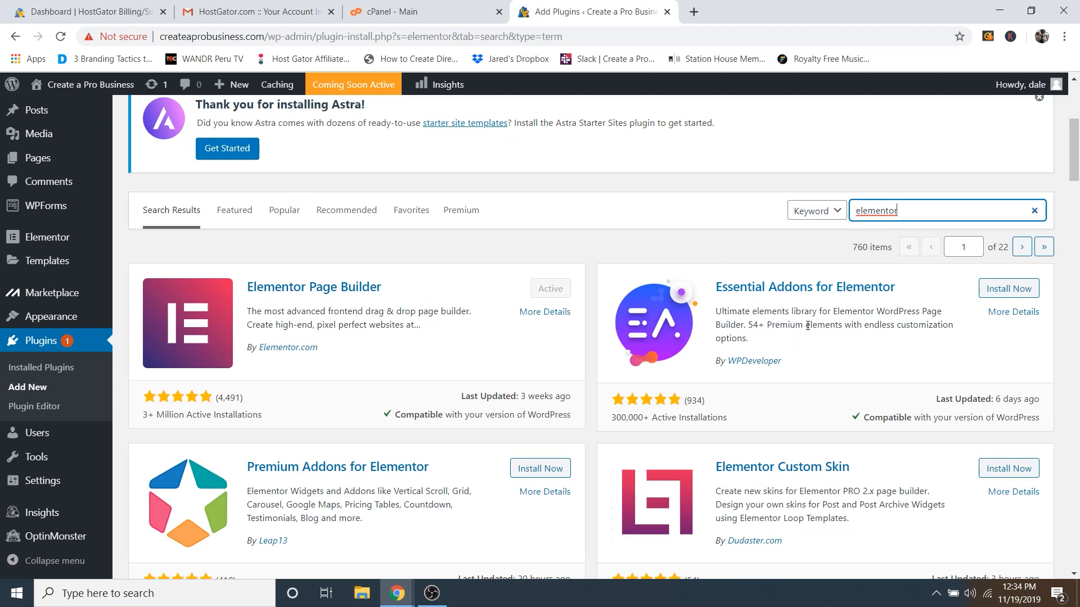
click(1005, 289)
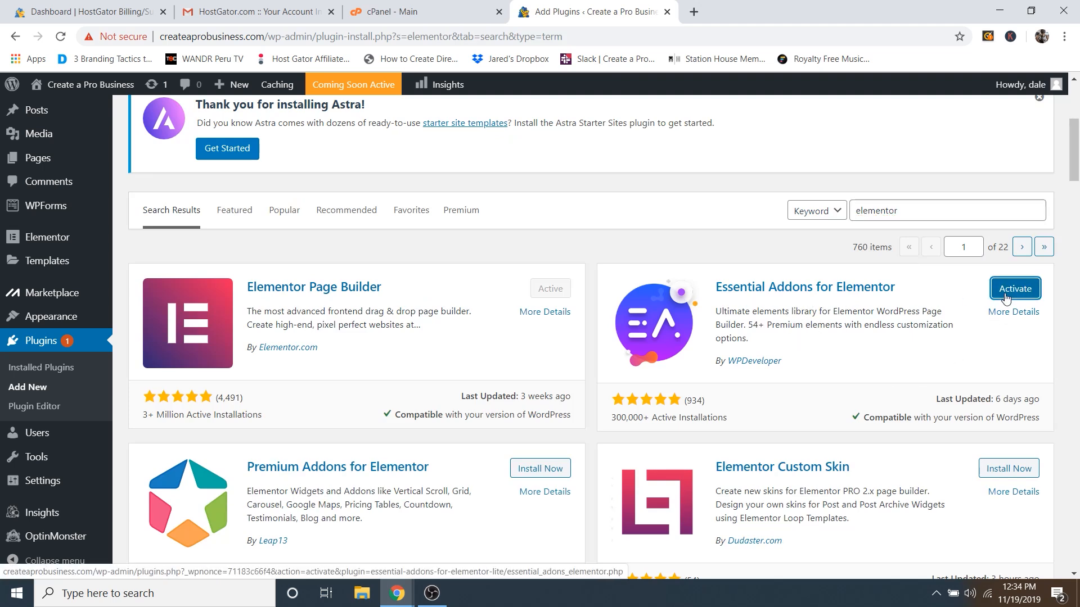
click(1006, 297)
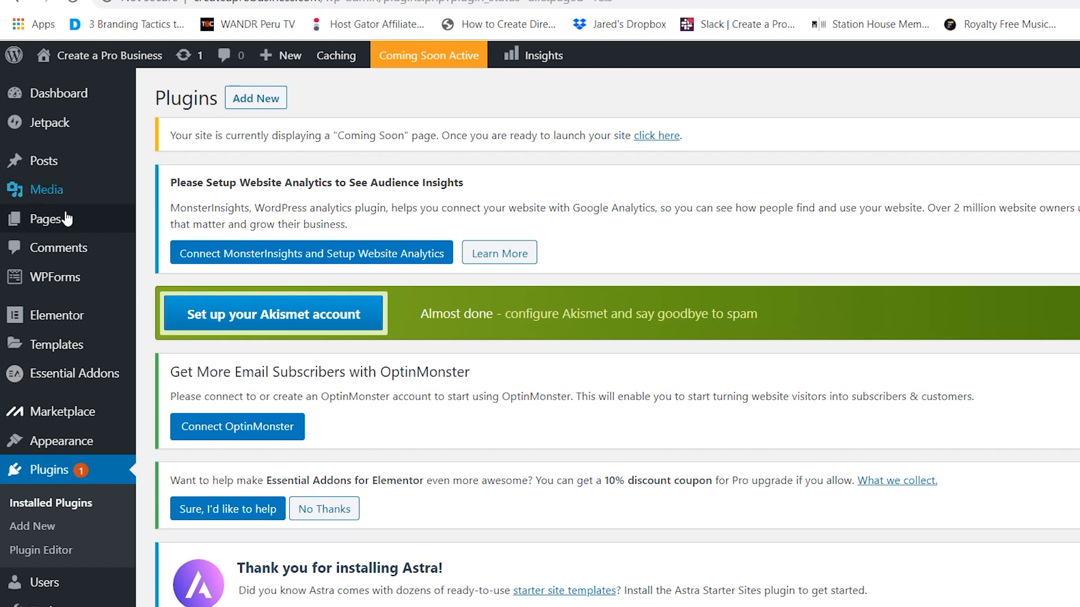
mouse_move(62, 222)
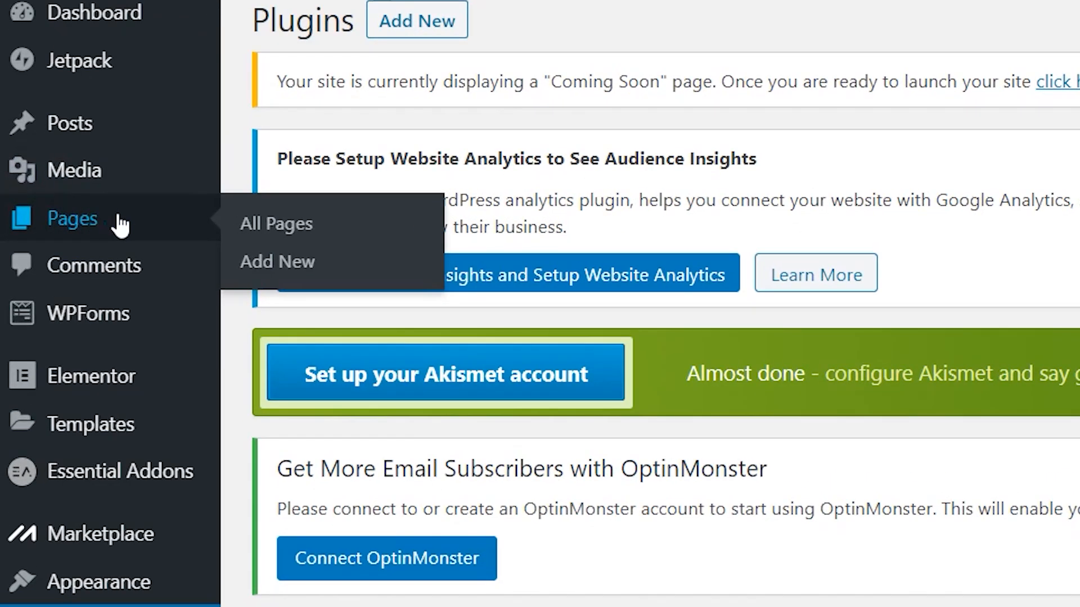
Step: Start a new page and close the cPanel, Gmail and HostGator browser tabs
click(303, 266)
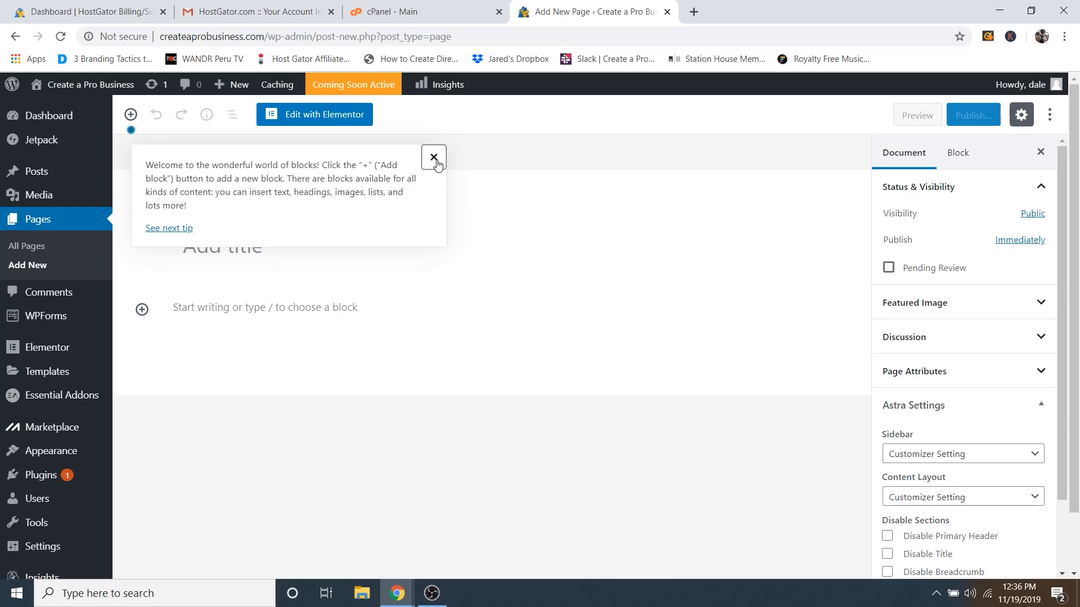
click(762, 109)
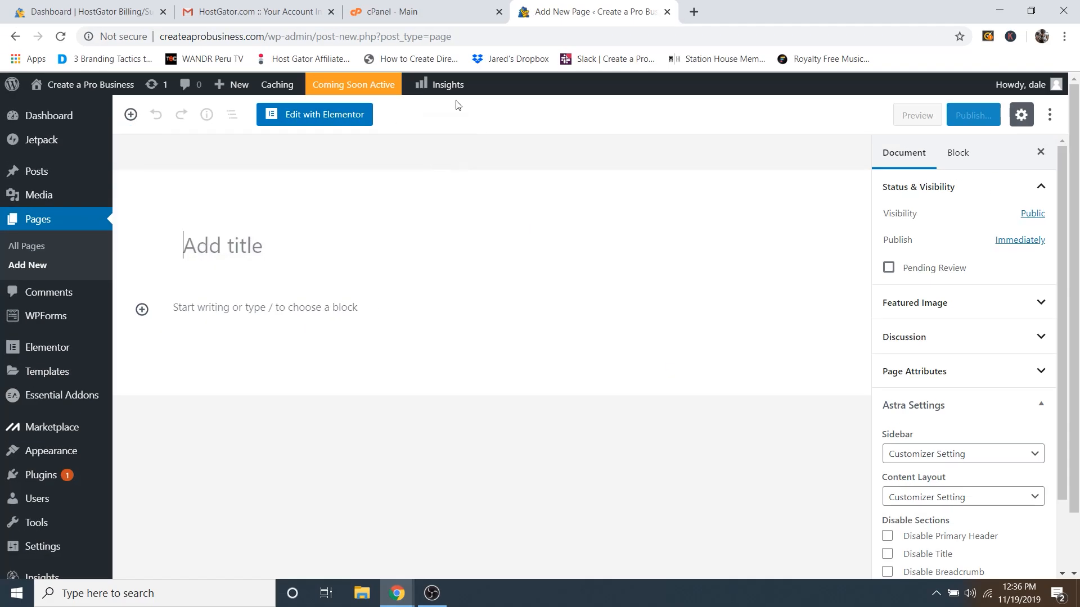
click(484, 18)
click(498, 12)
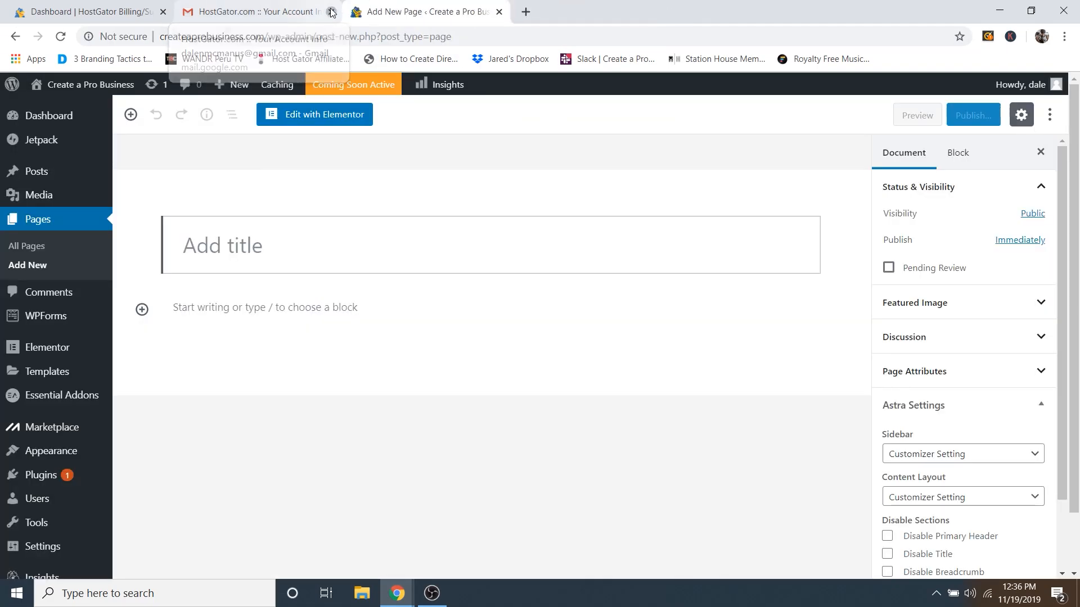
click(331, 12)
click(163, 12)
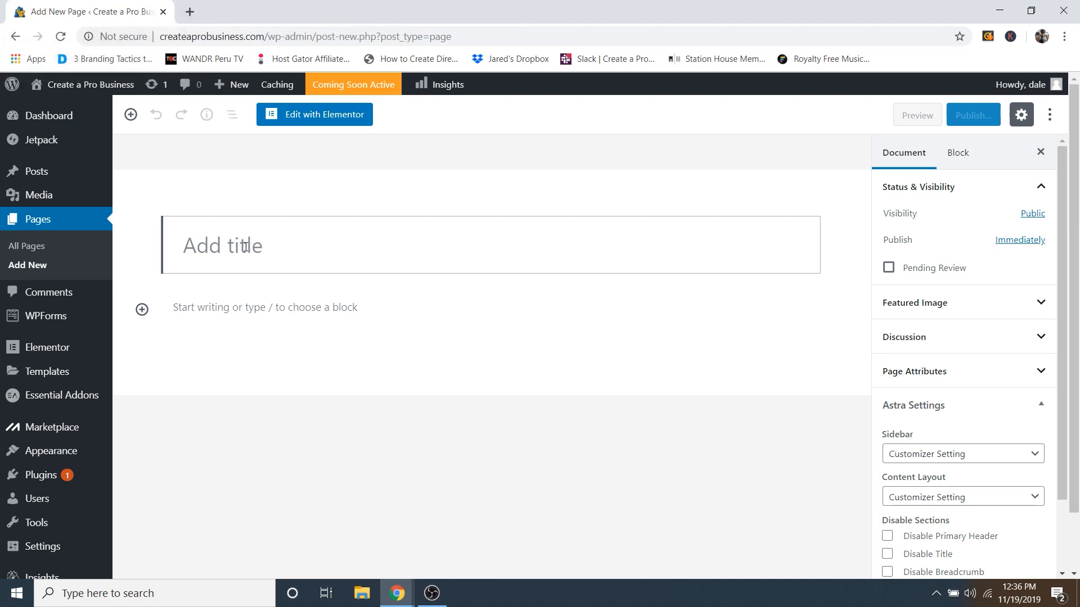
Step: Title the page 'Homepage', set its template to Elementor Full Width, and publish it
text(Homep)
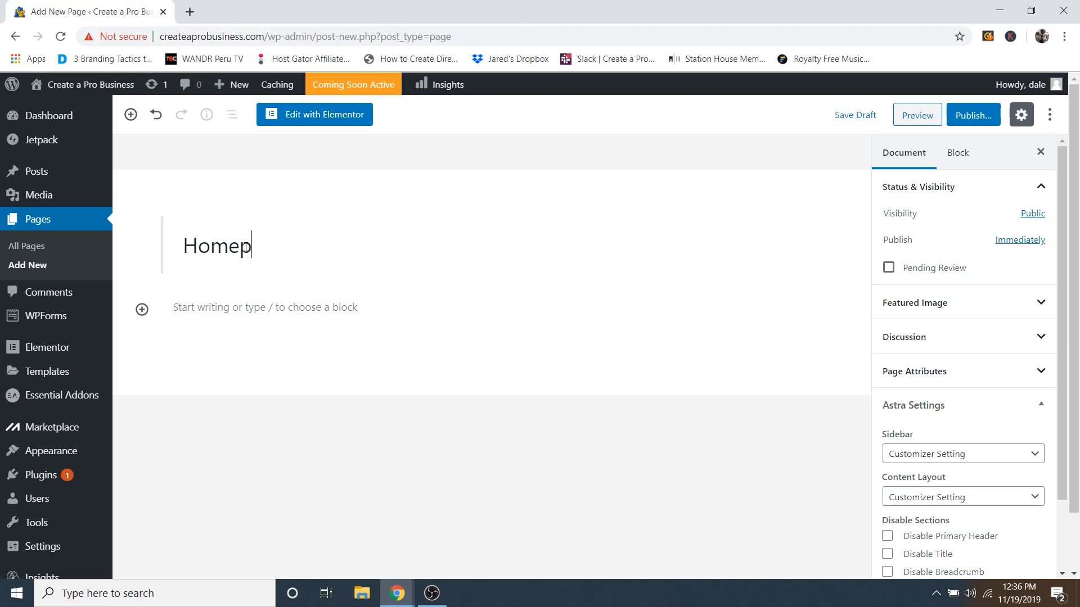
text(age)
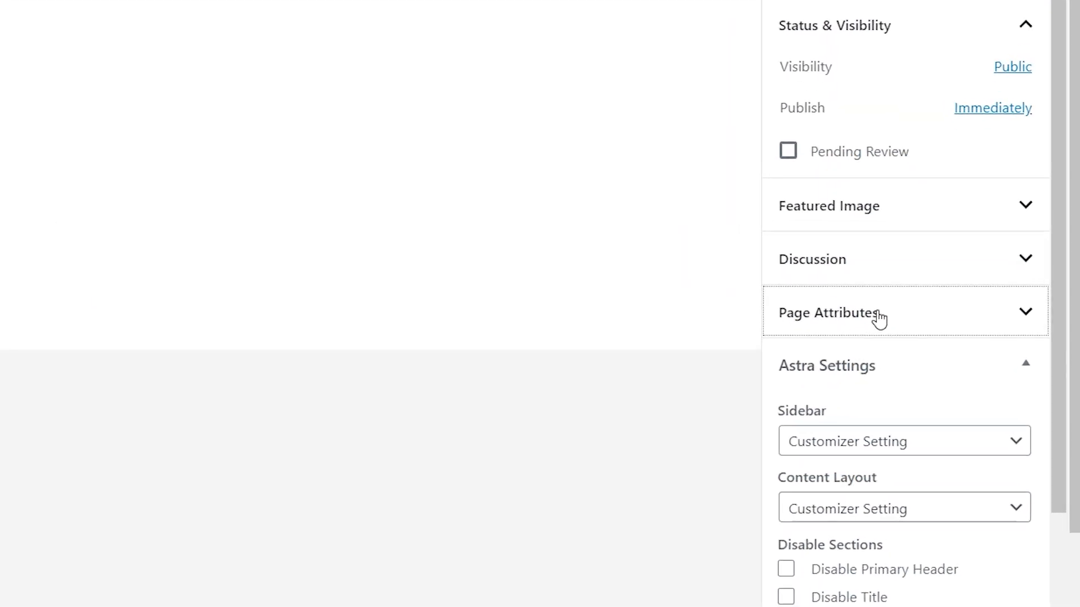
click(947, 372)
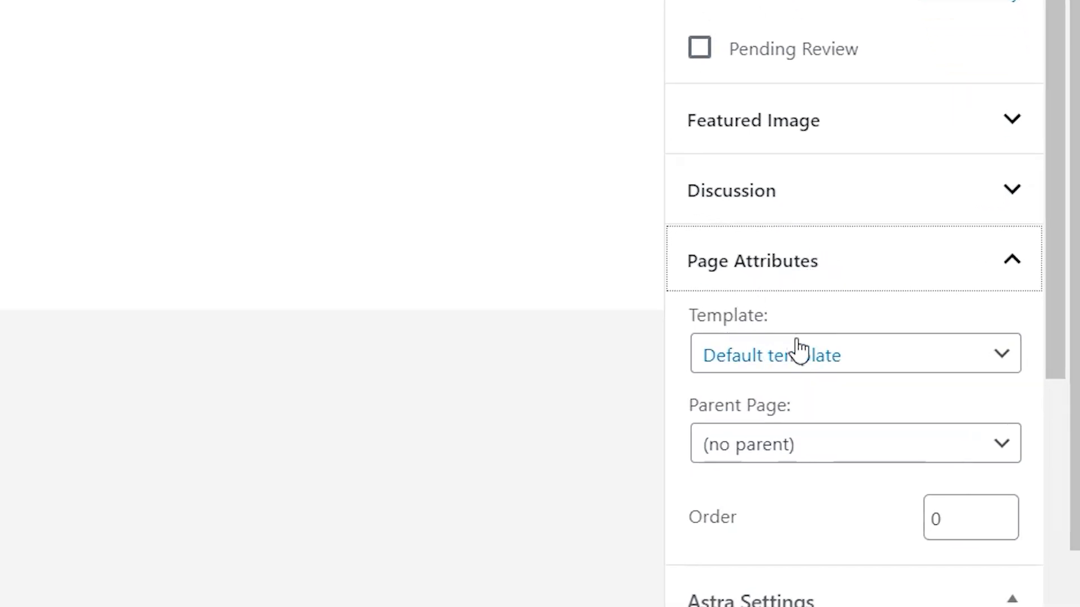
click(842, 364)
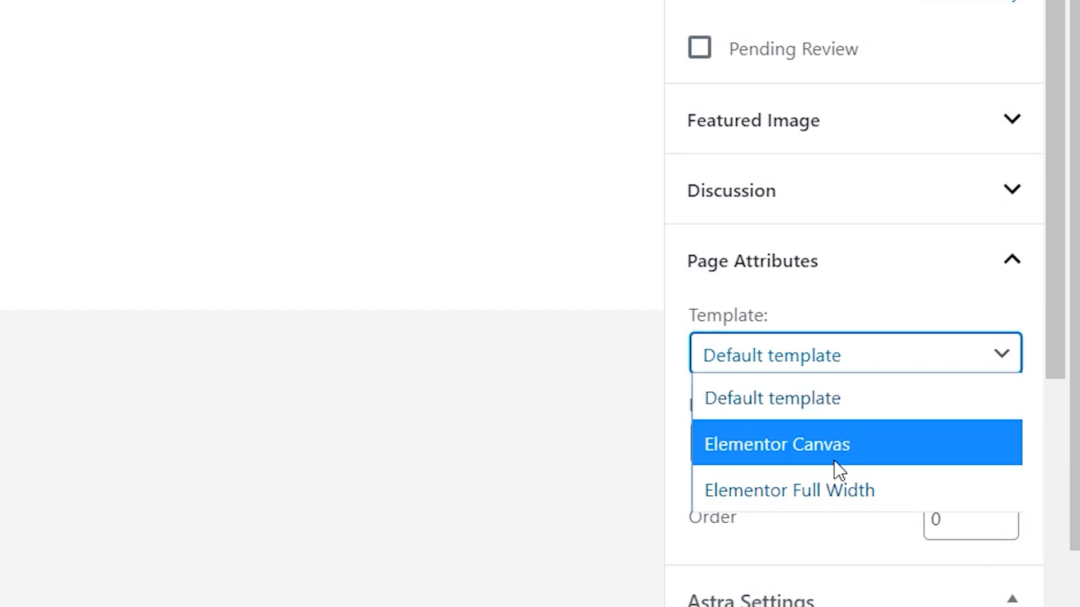
click(809, 498)
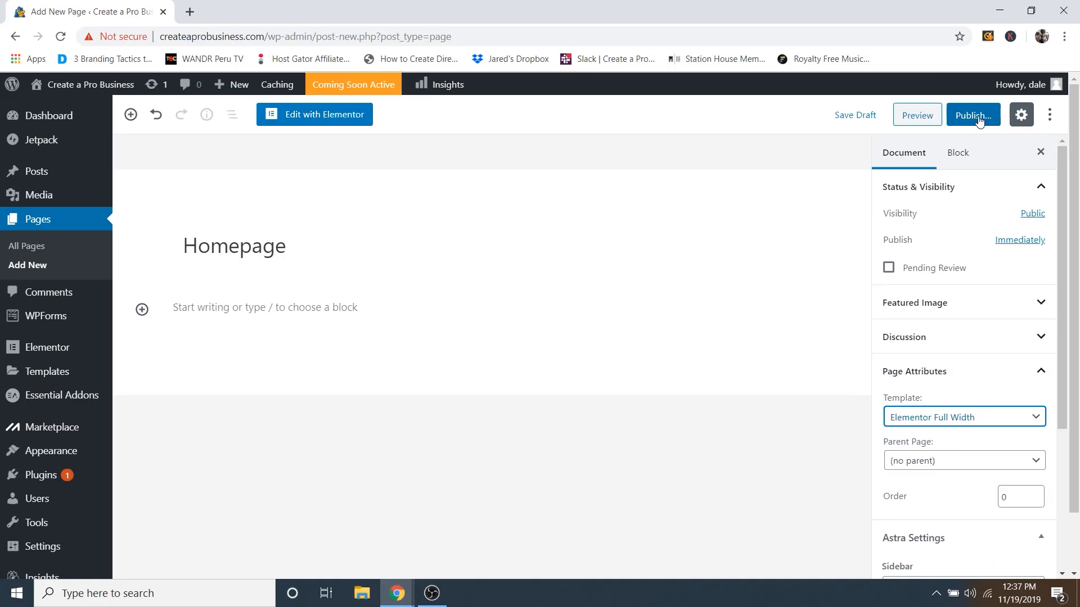
click(978, 120)
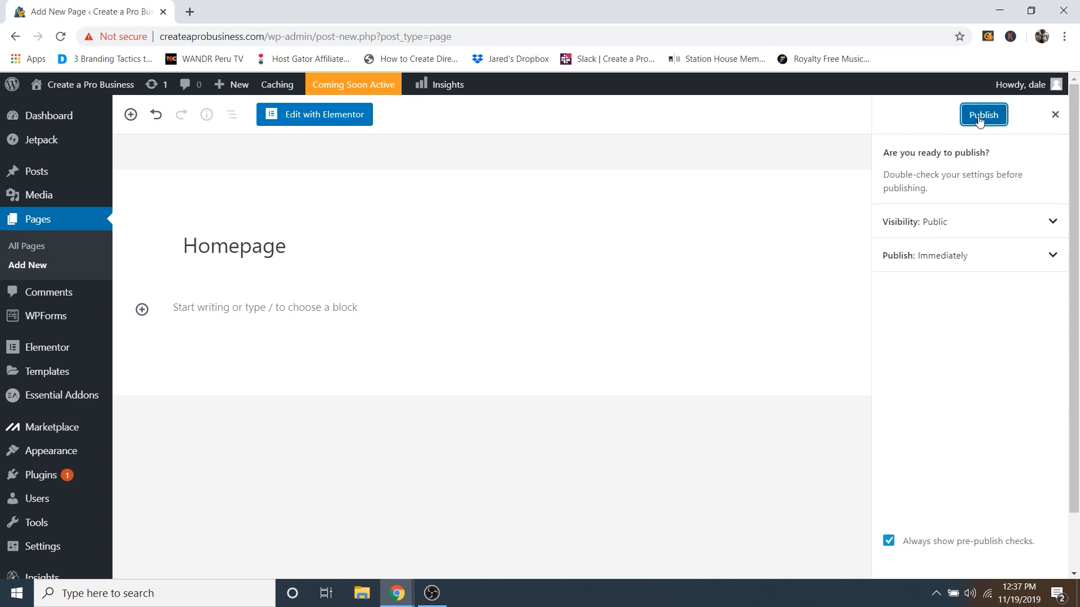
click(982, 115)
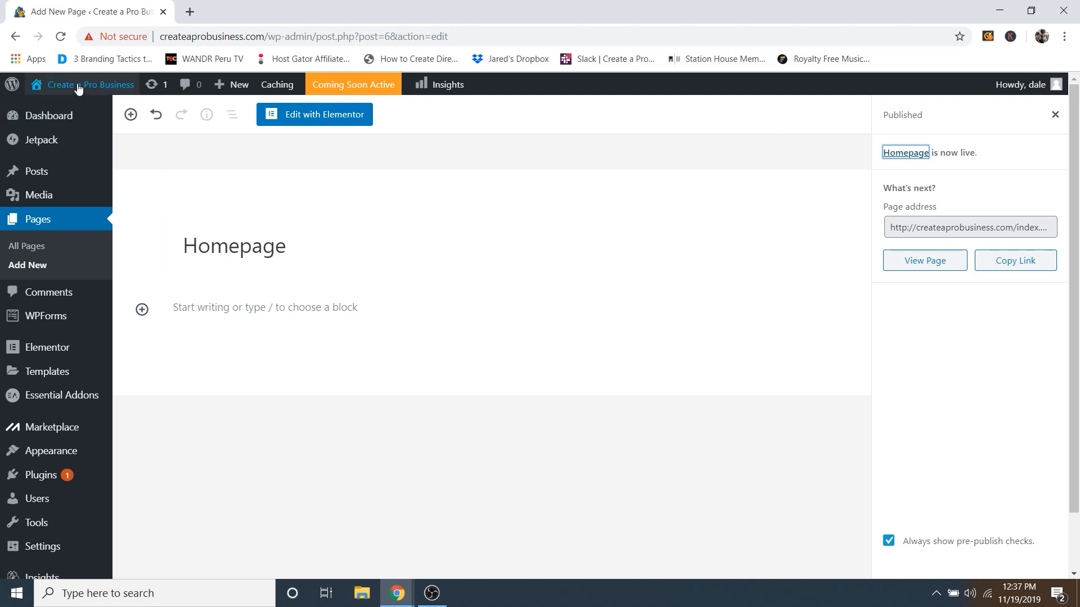
mouse_move(78, 90)
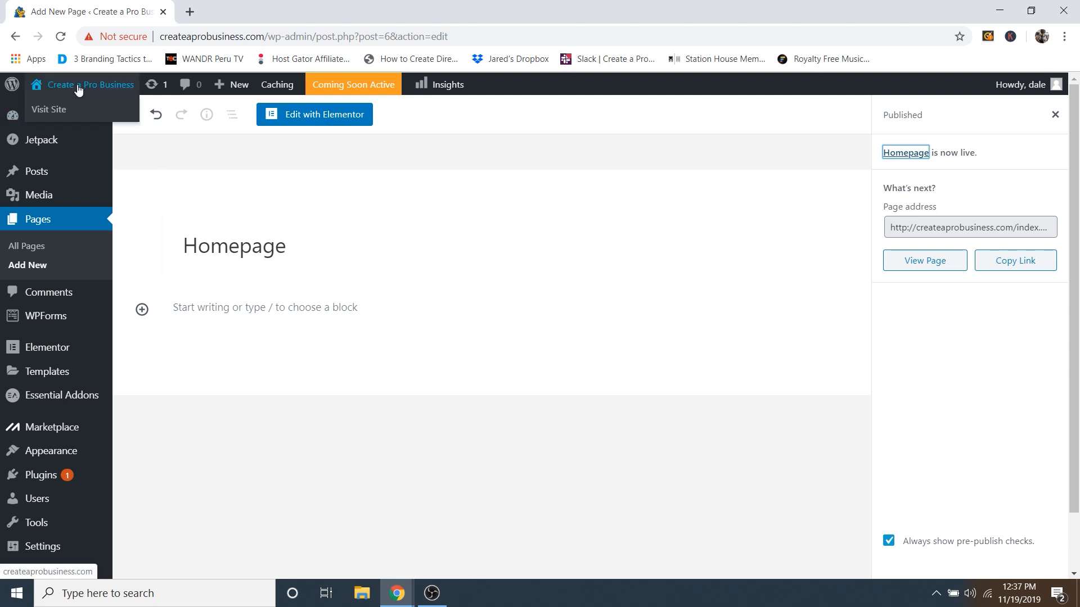
Step: Visit the live front page and scroll through it to check the Hello world post
click(53, 110)
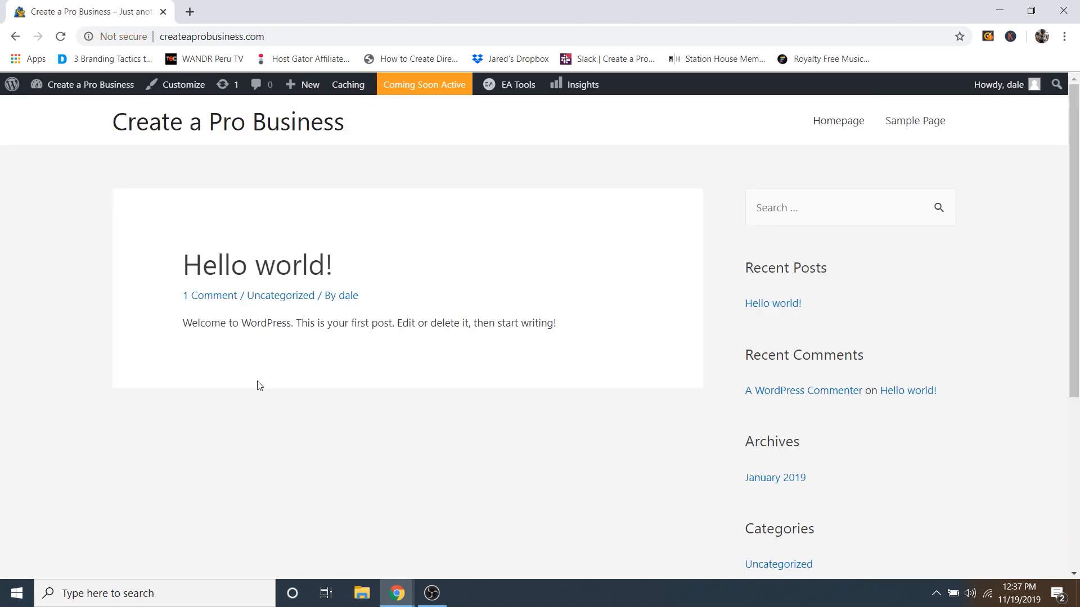
scroll(622, 229, down, 2)
scroll(588, 342, down, 2)
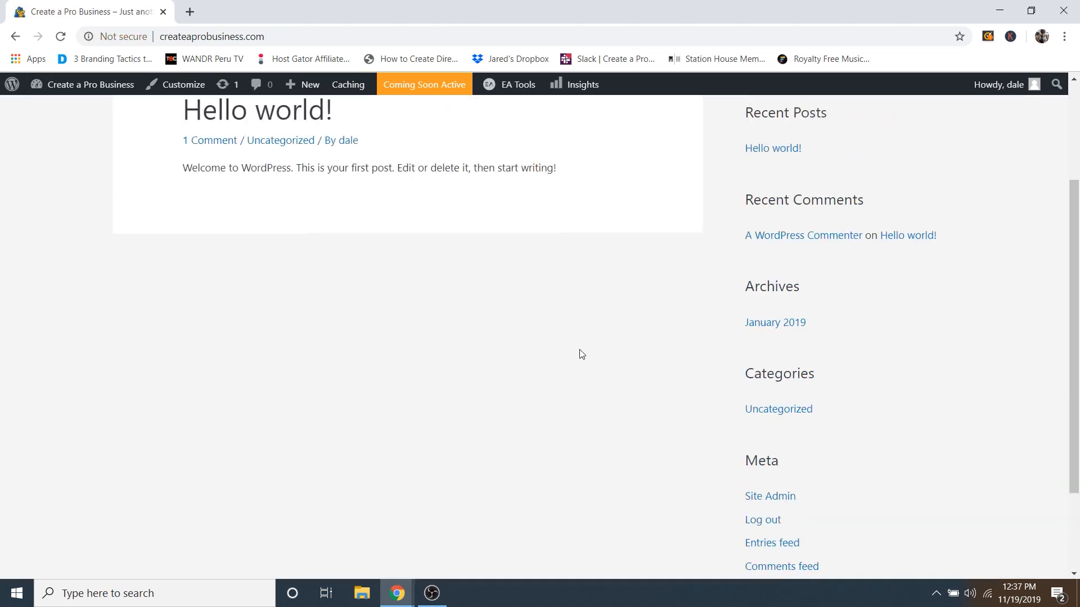
scroll(579, 354, up, 4)
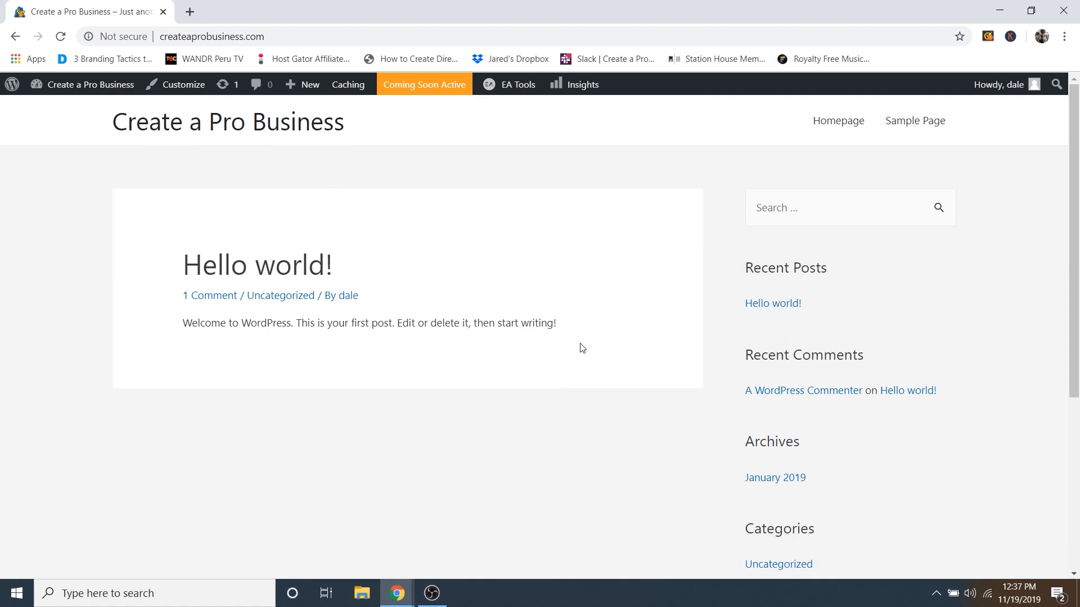
click(160, 86)
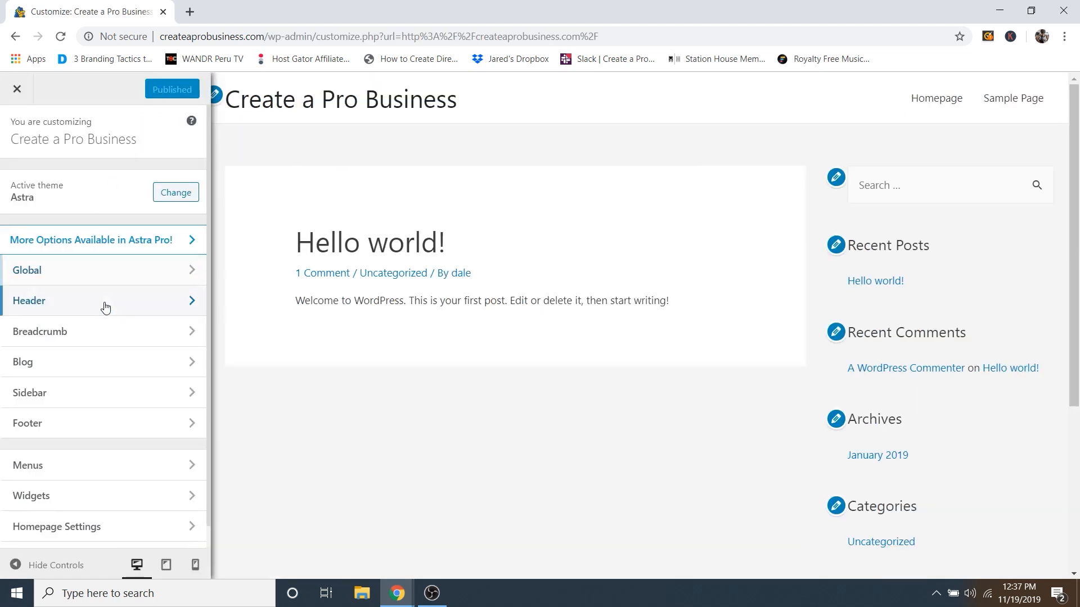
Step: Make the homepage display the static page 'Homepage' and publish the setting
scroll(105, 306, down, 1)
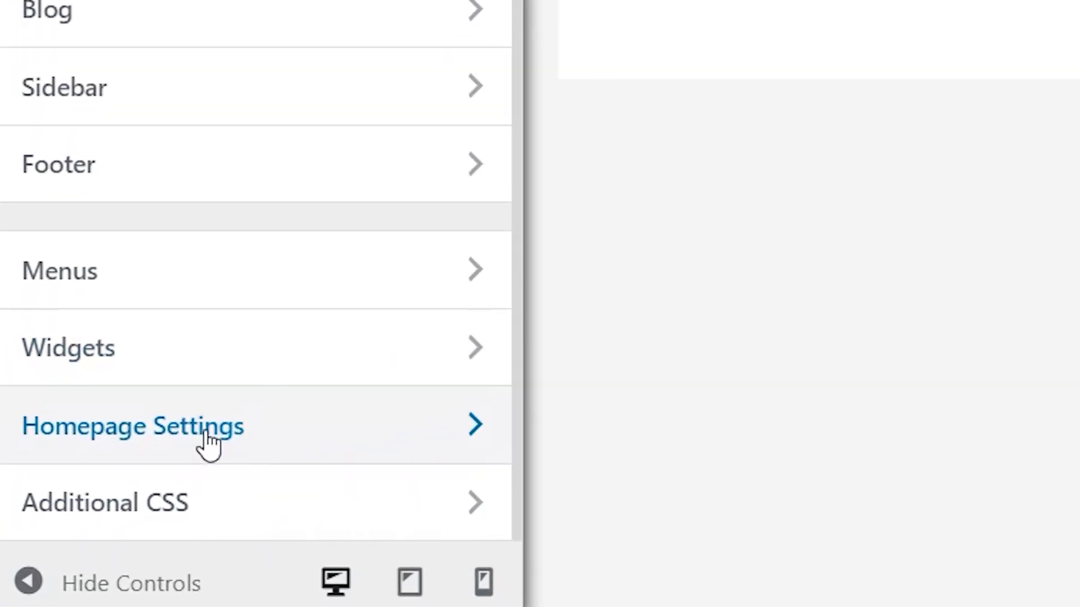
click(210, 431)
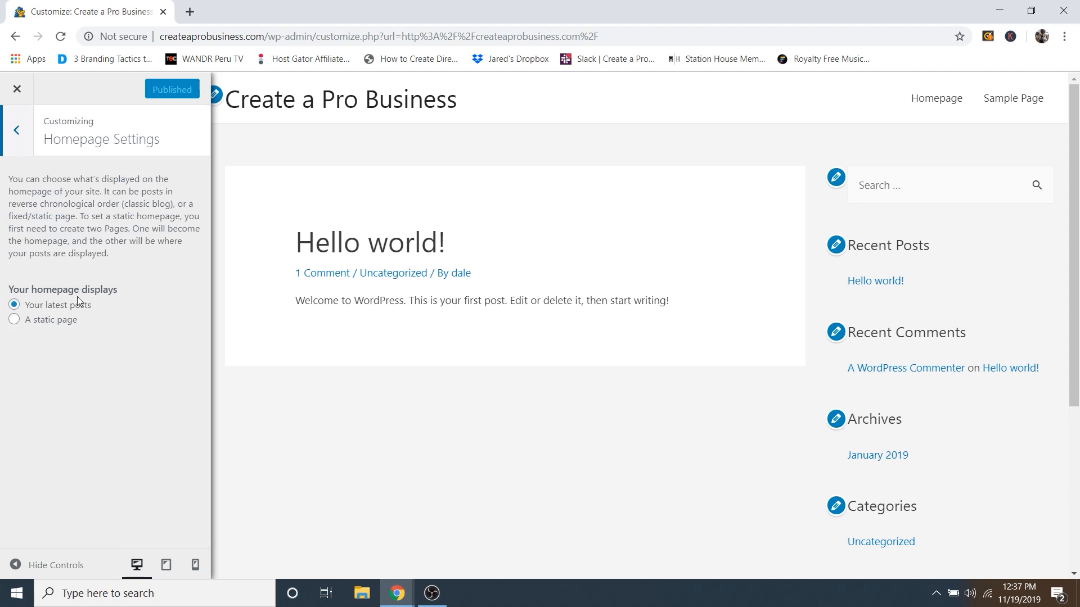
click(53, 321)
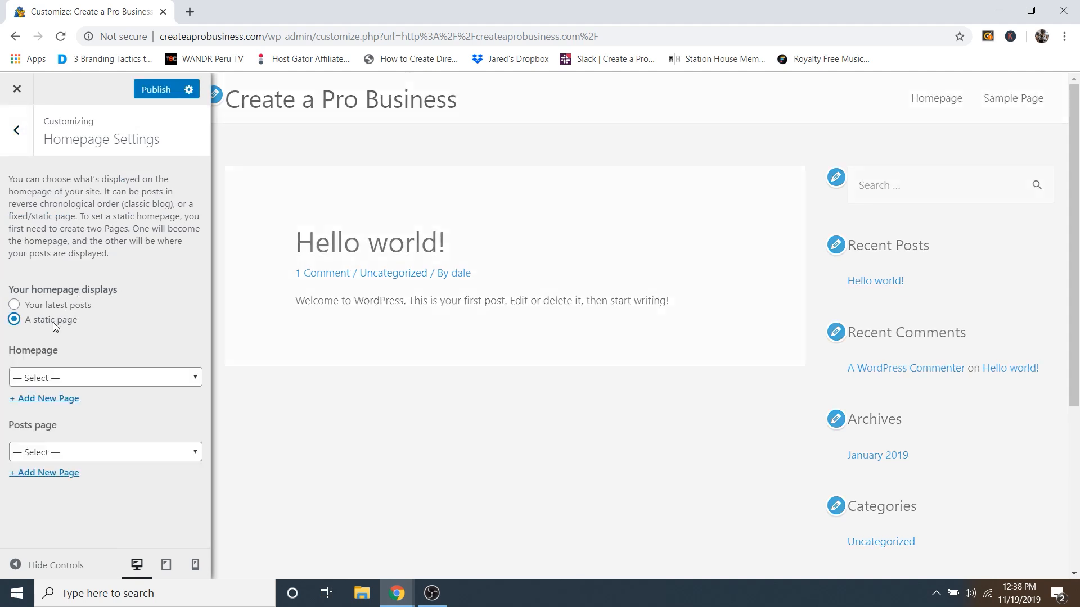
click(60, 378)
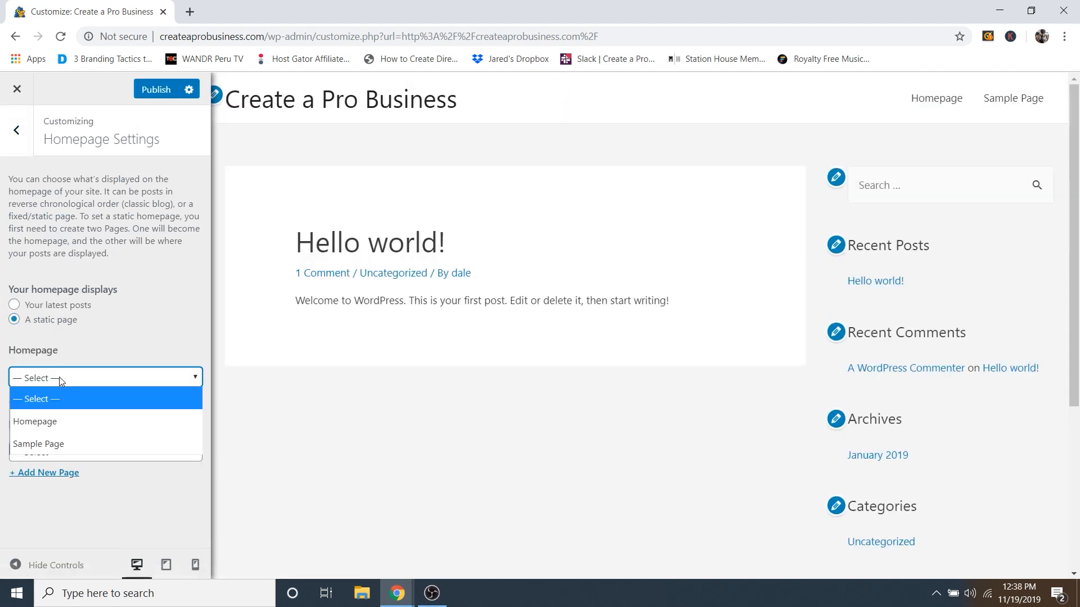
click(51, 424)
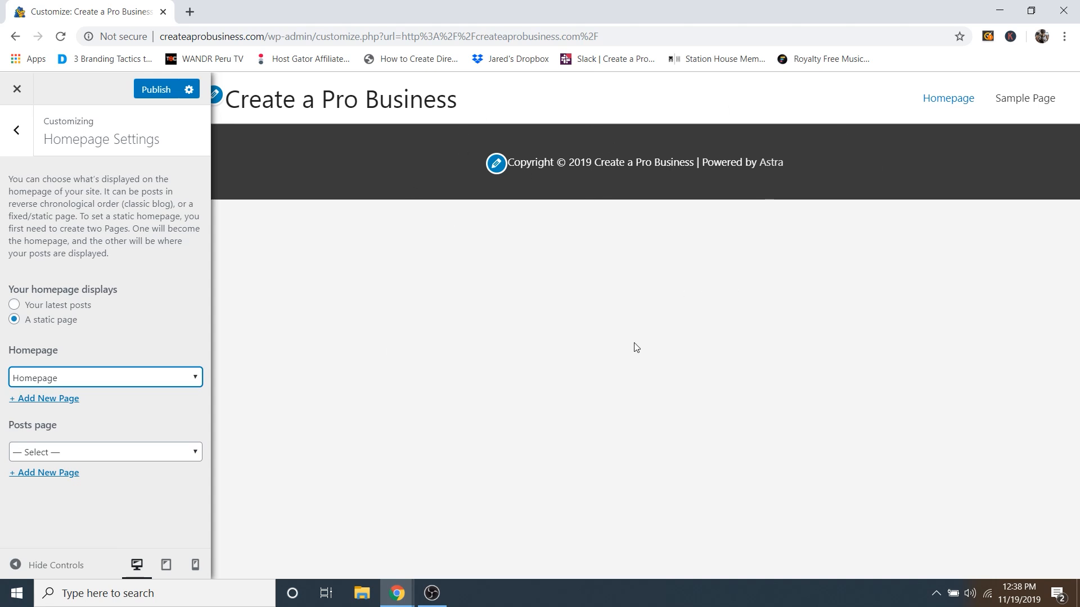
click(160, 91)
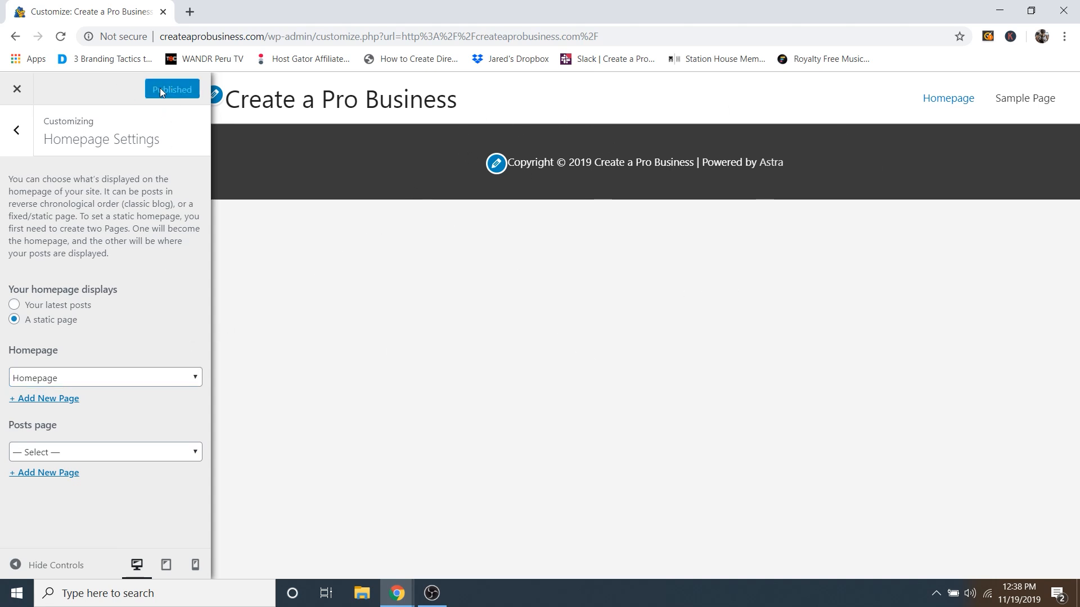
Step: Leave the Customizer and open the Homepage page in the Elementor builder
click(17, 90)
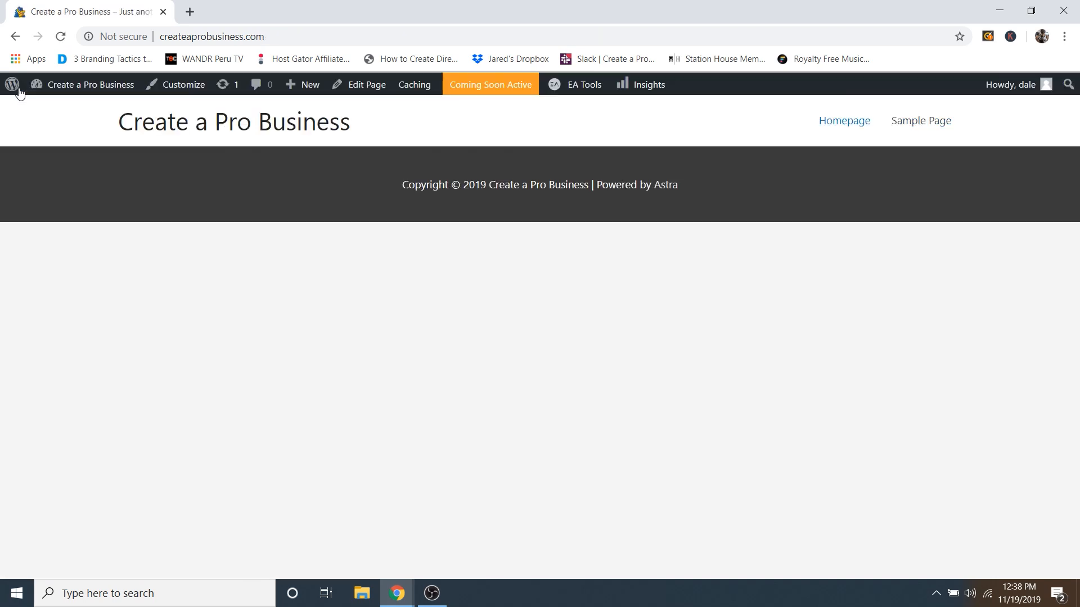
click(362, 90)
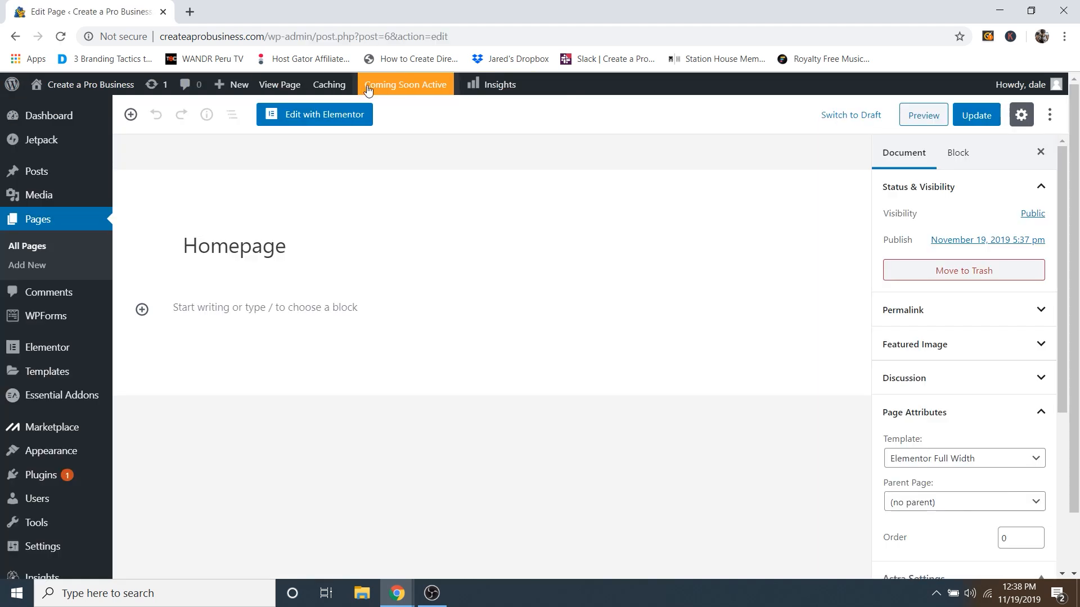
click(319, 118)
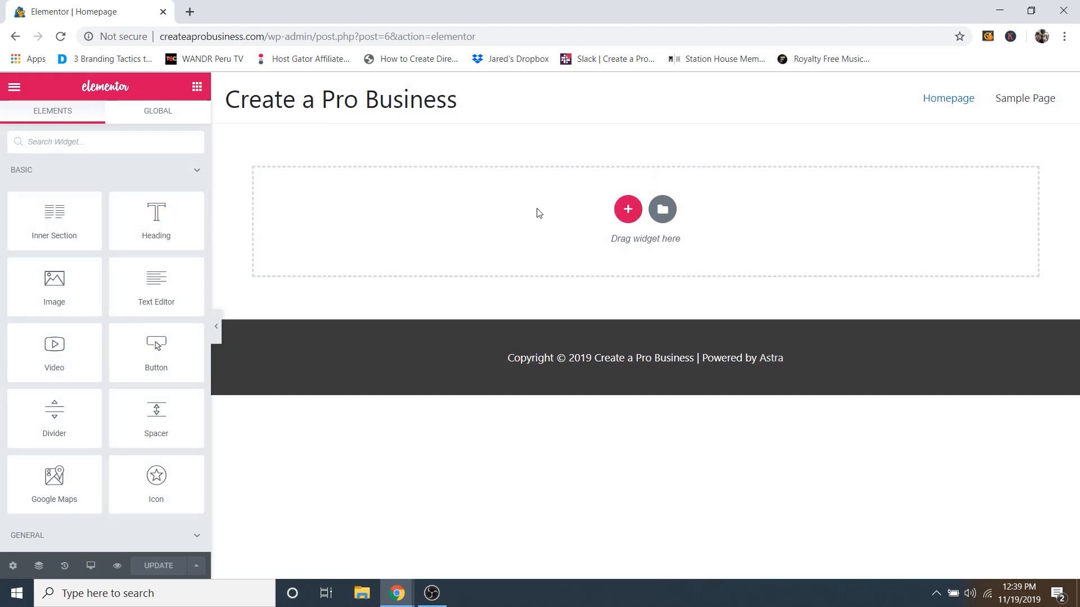
Step: Add a new single-column section at the top and bring back the widgets list
click(629, 209)
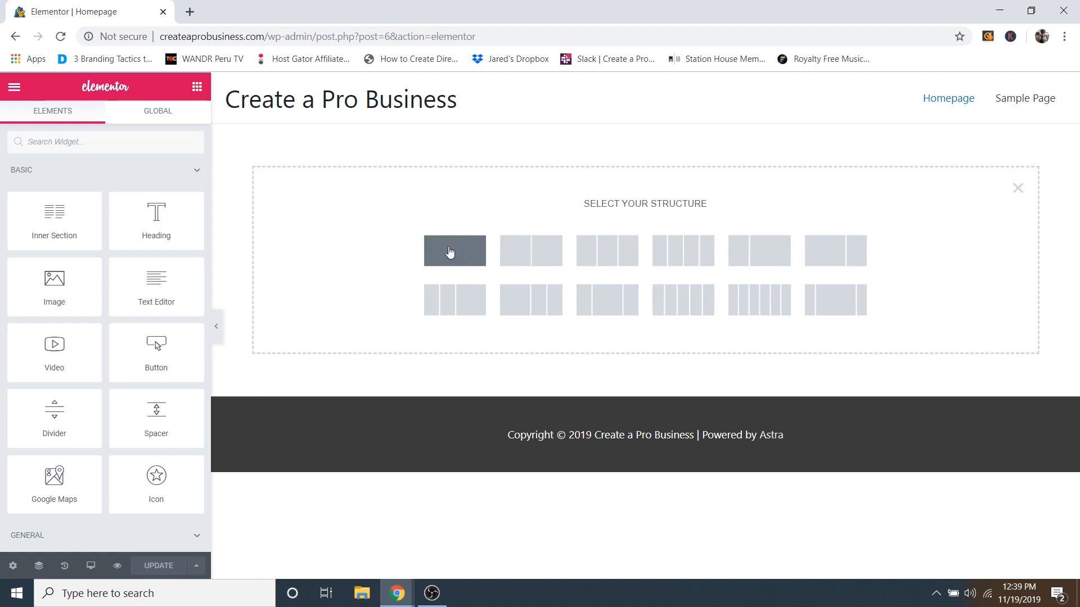
click(450, 250)
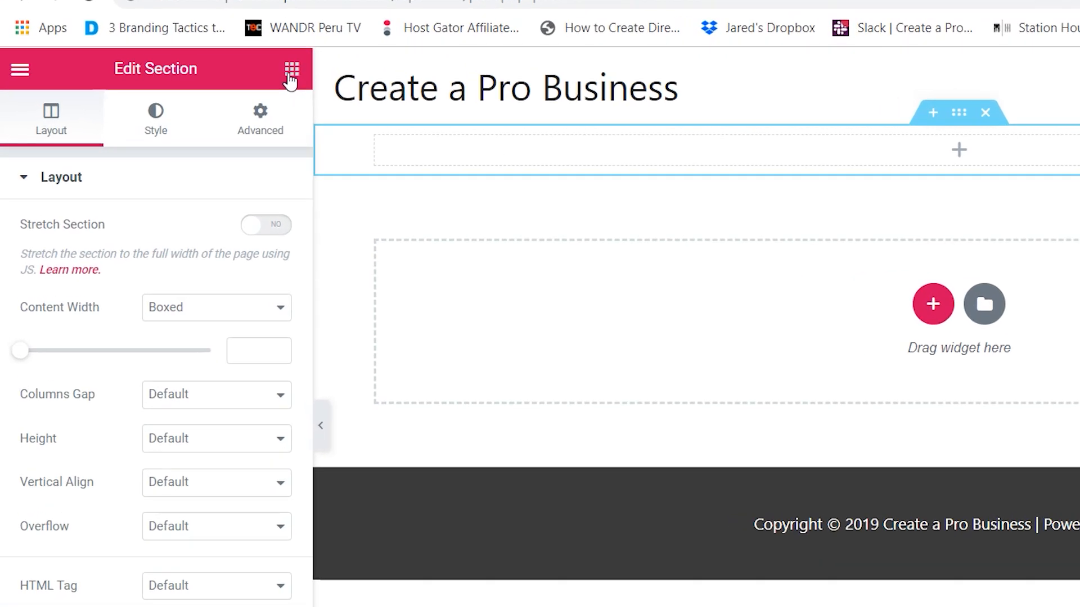
click(450, 56)
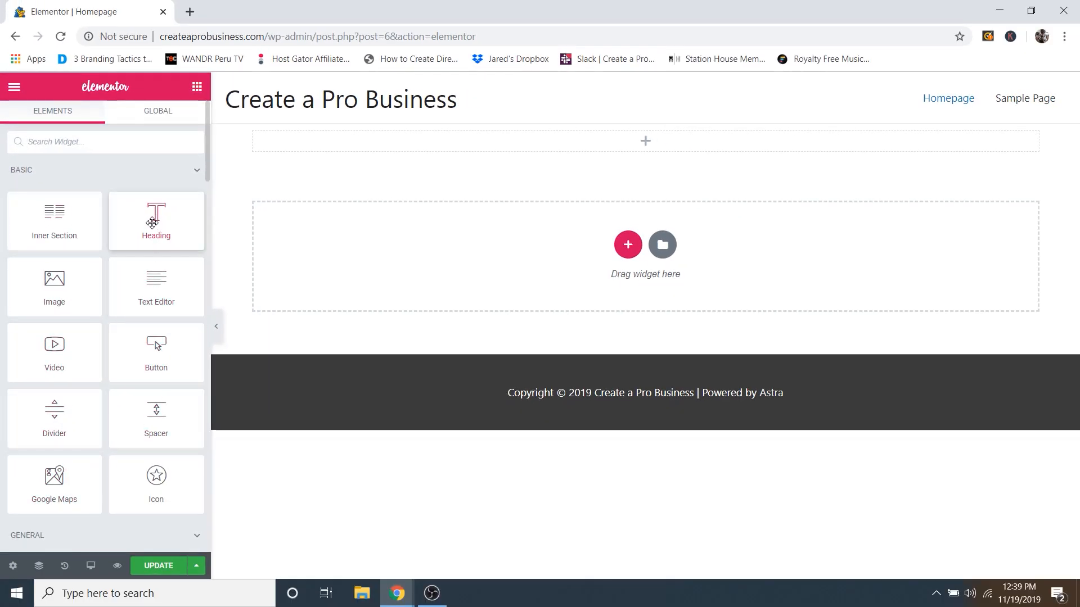
Step: Place a Heading widget in the top section reading 'ELITE FITNESS', centre-aligned
drag(154, 221, 641, 145)
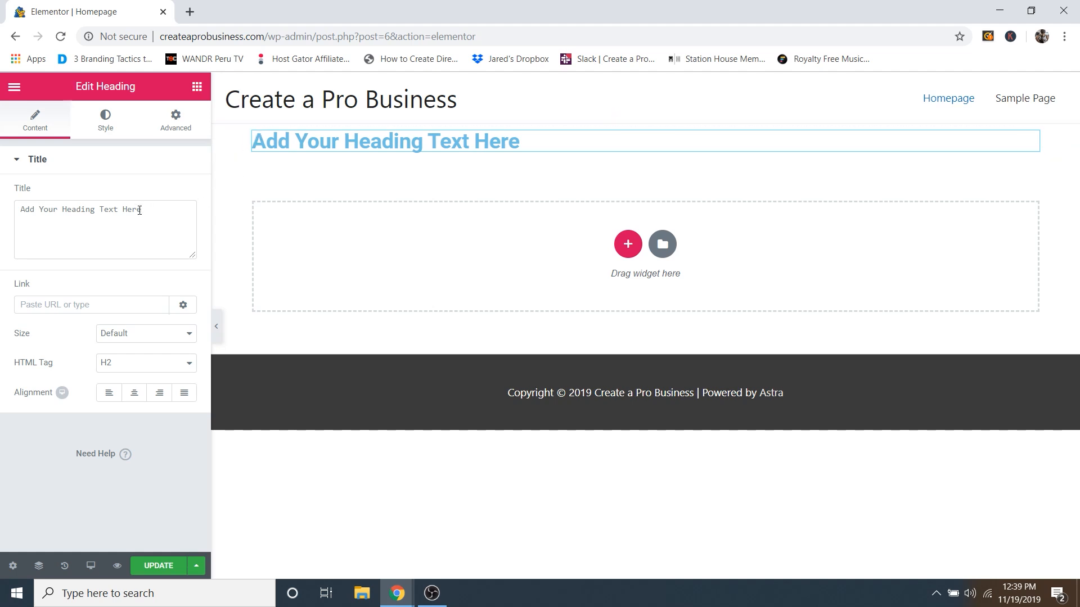
click(120, 220)
key(ctrl+a)
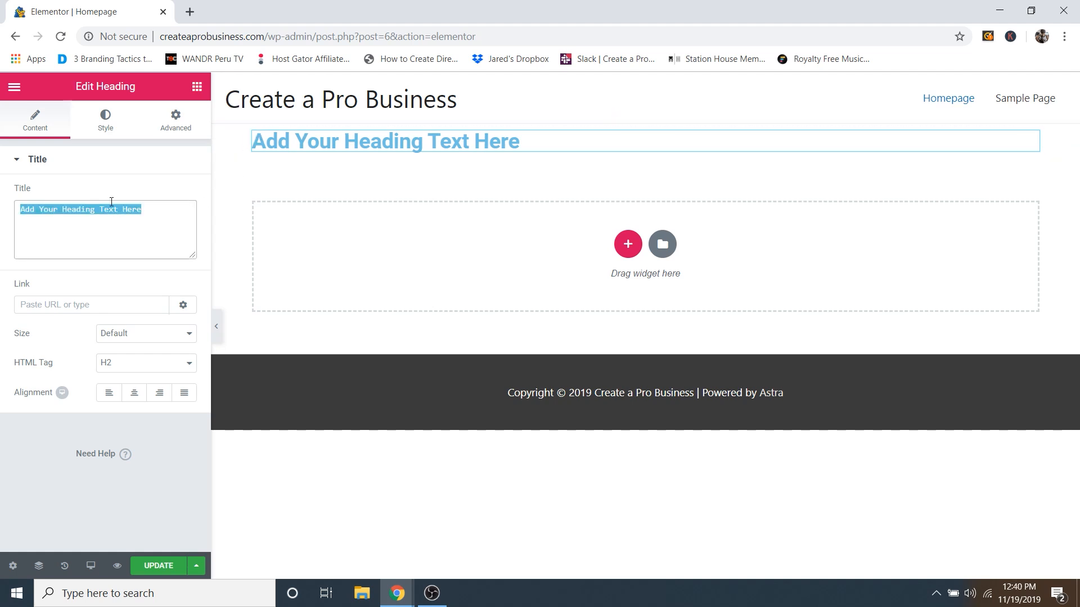
triple_click(415, 140)
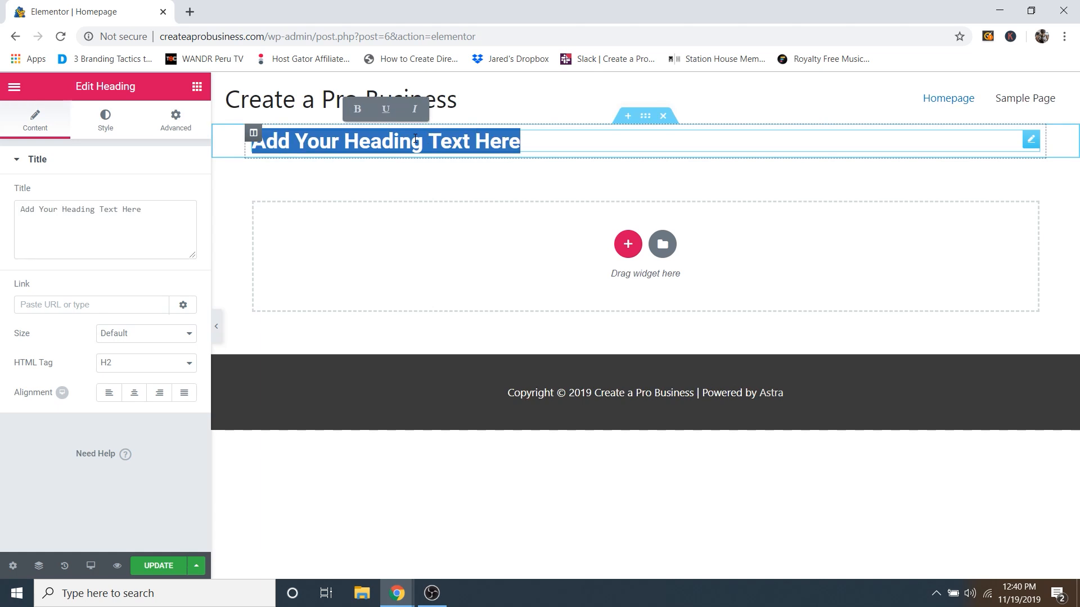
text(Elite)
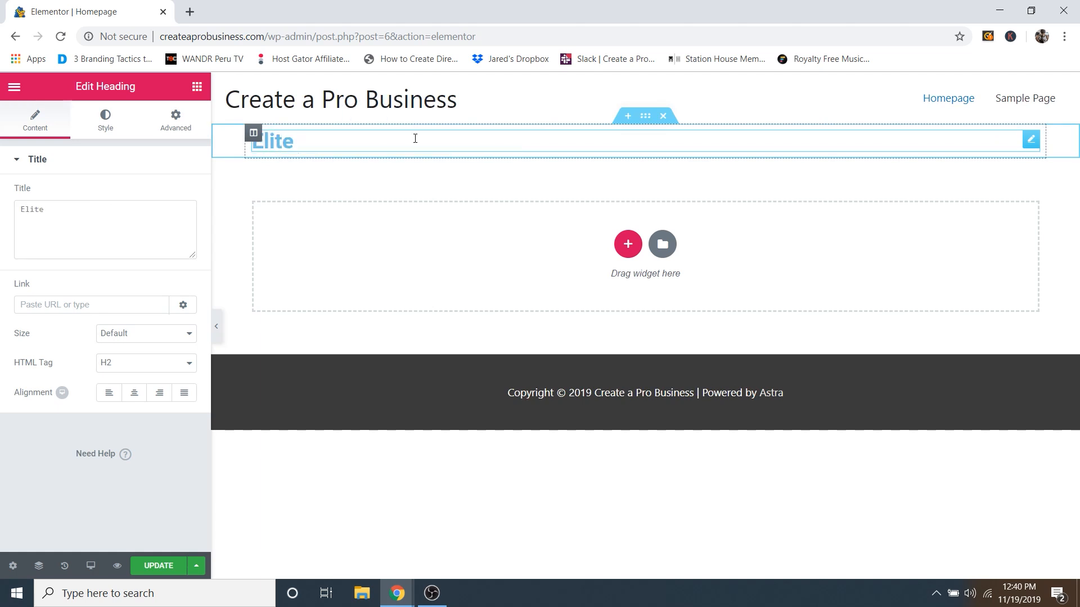
key(BackSpace)
key(BackSpace)
key(BackSpace)
key(BackSpace)
text(LITE FITNESS)
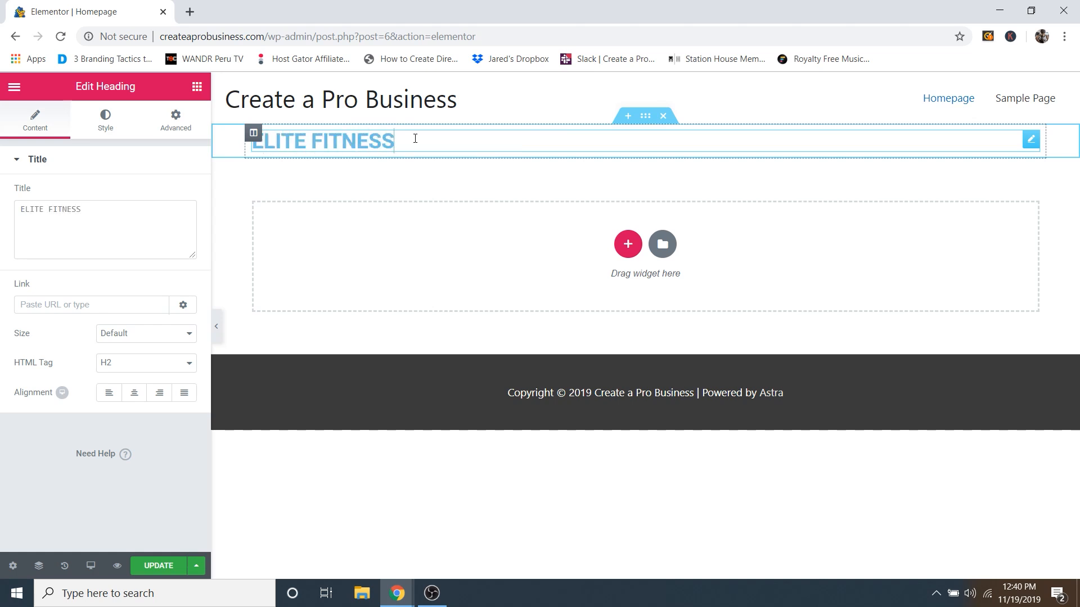
click(156, 240)
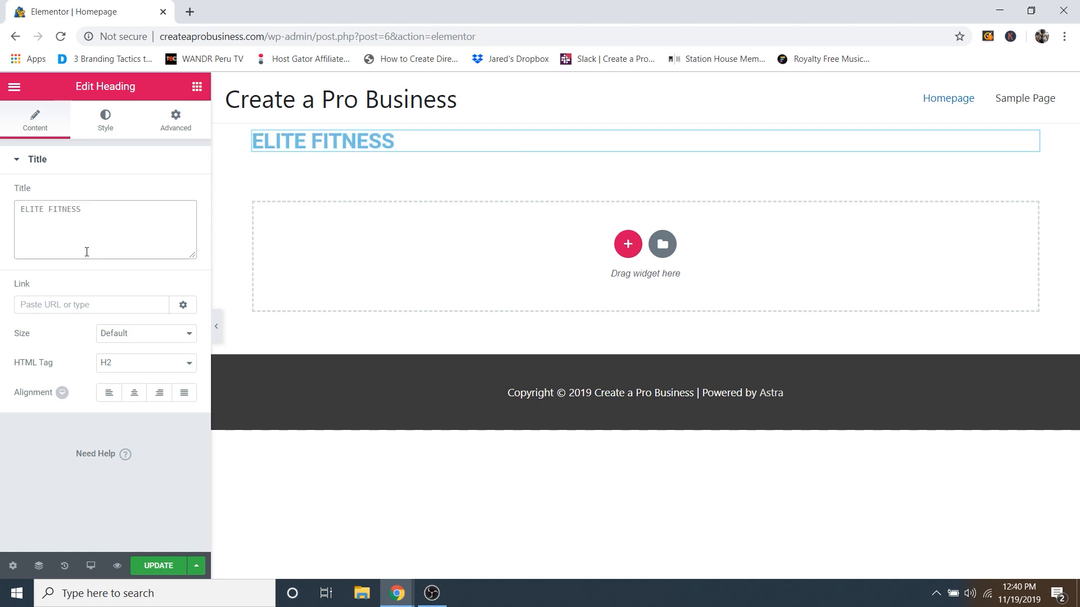
click(136, 396)
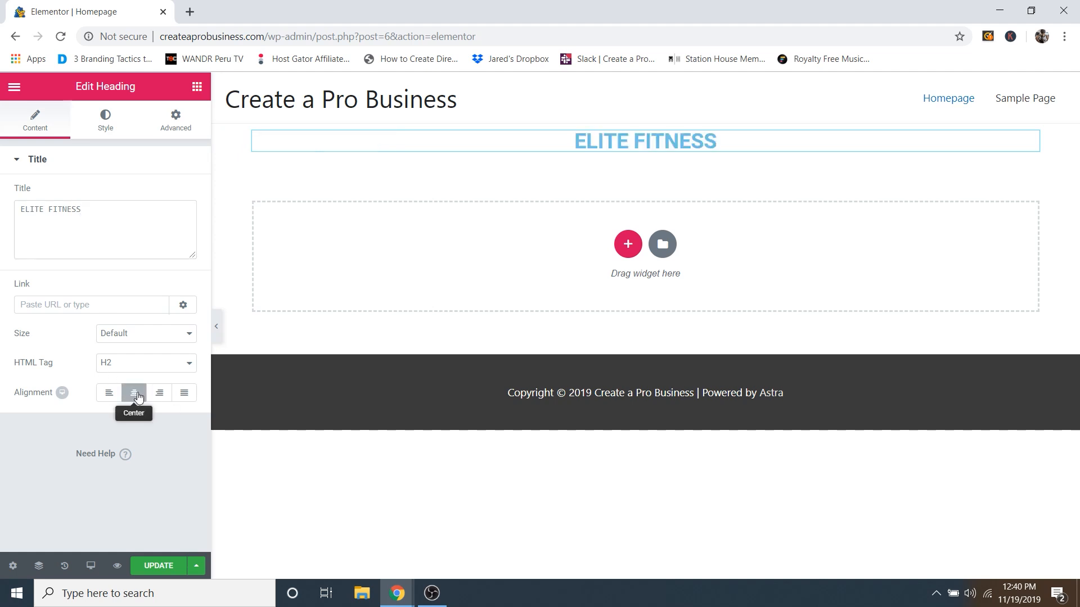
click(110, 128)
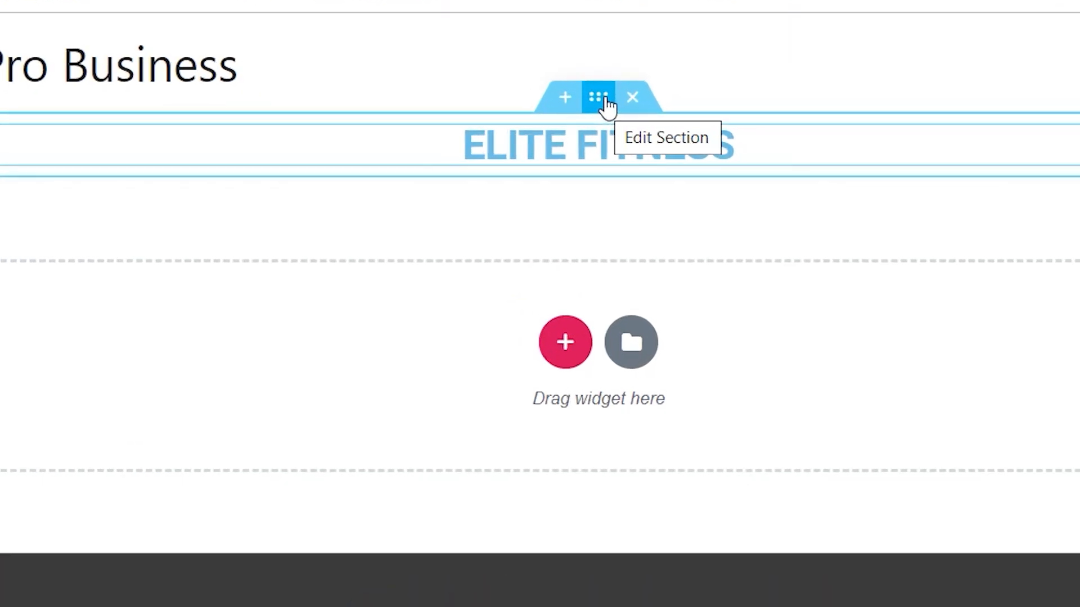
Step: Give the heading's section a Classic background and start choosing its background image
click(579, 98)
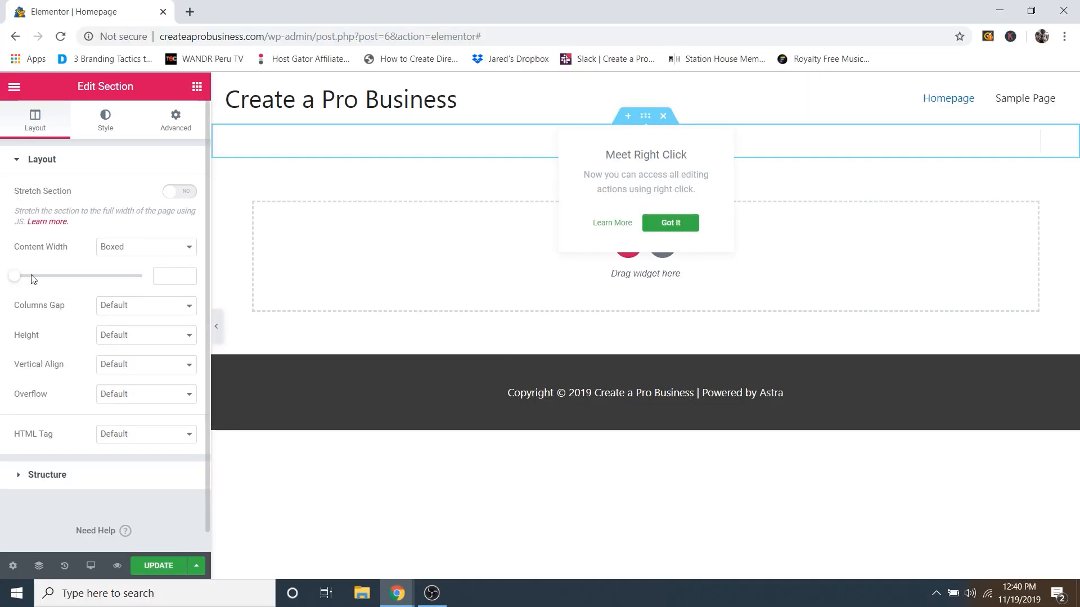
drag(52, 380, 61, 438)
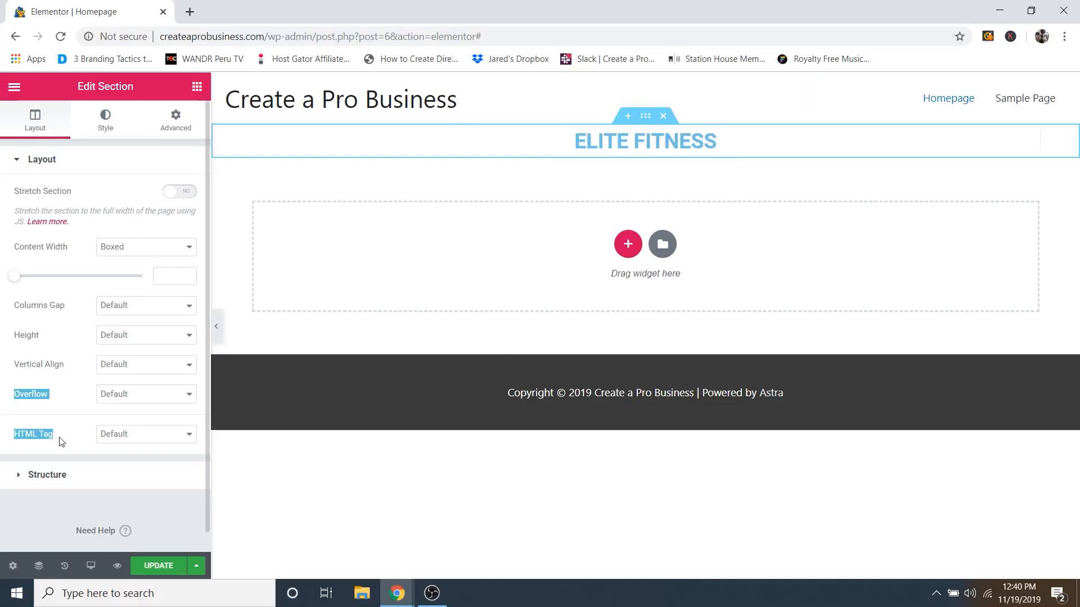
click(130, 498)
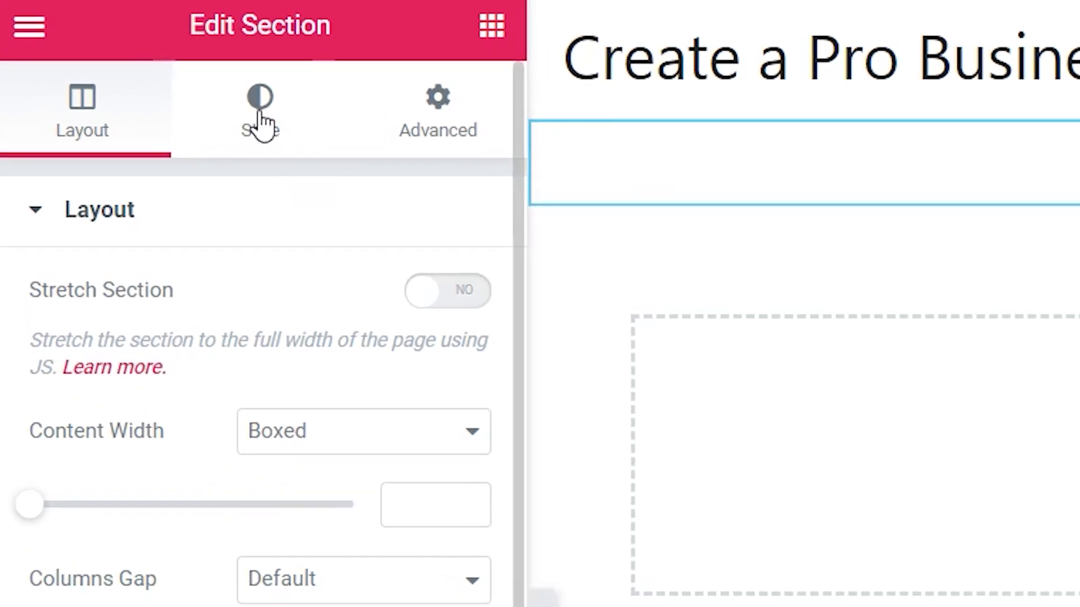
click(261, 124)
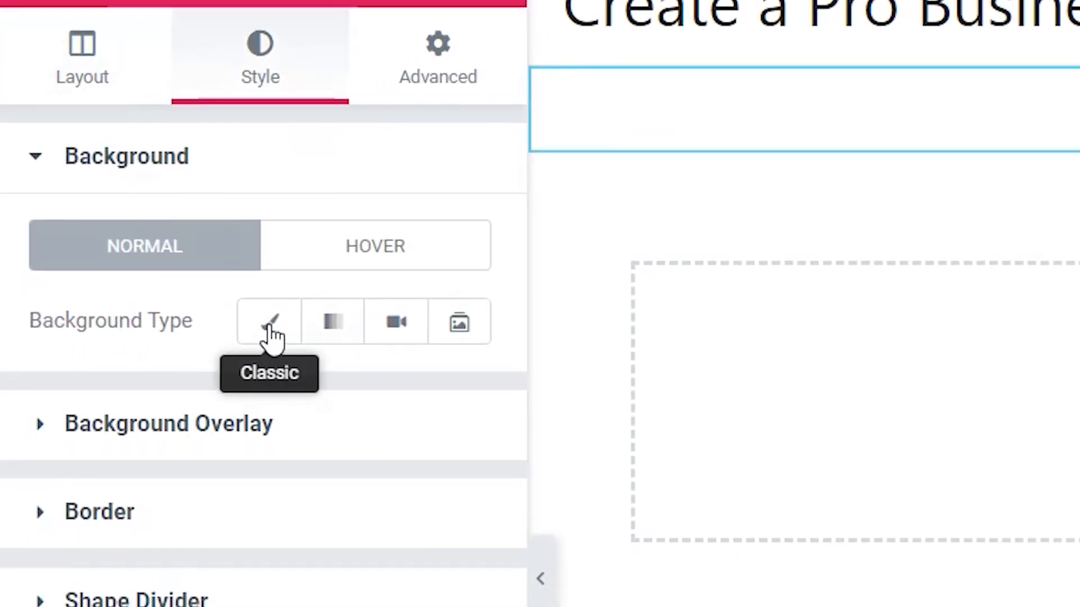
click(270, 337)
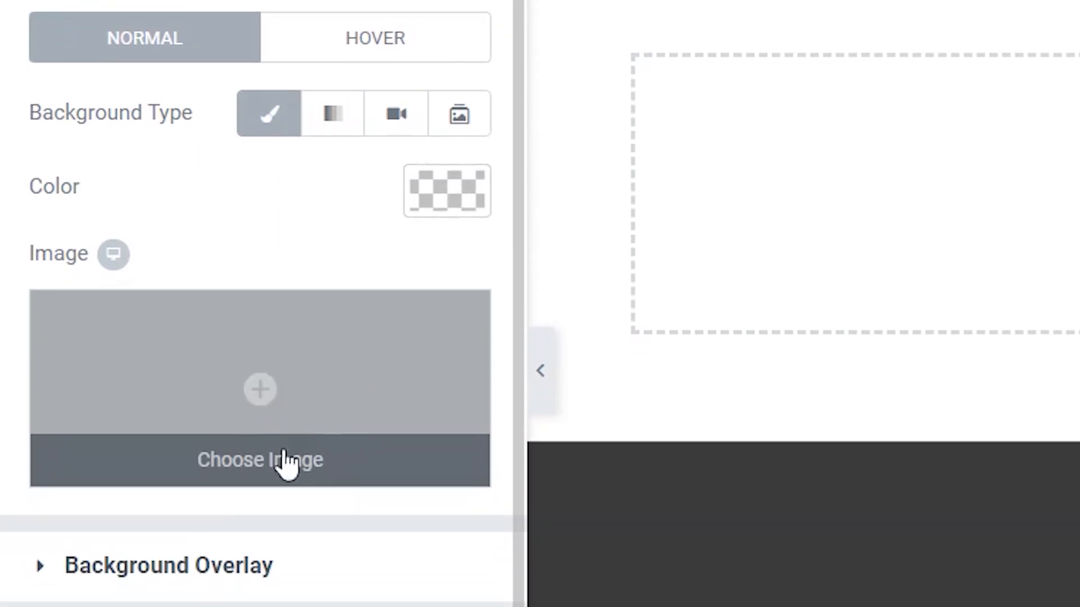
click(277, 466)
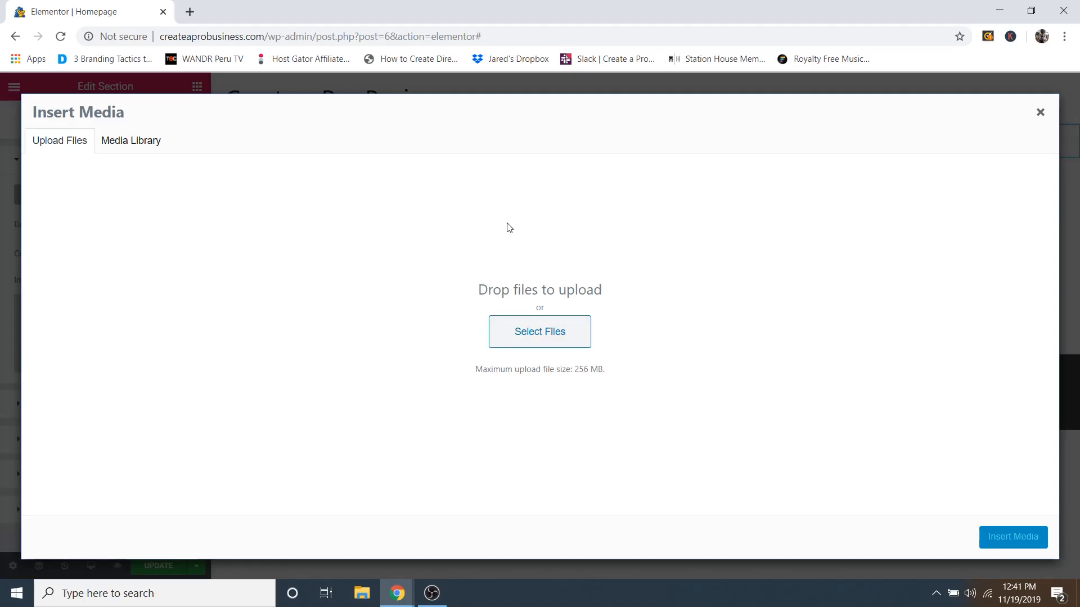
Step: Upload Hero Image from the Desktop's website images folder to the media library
click(125, 147)
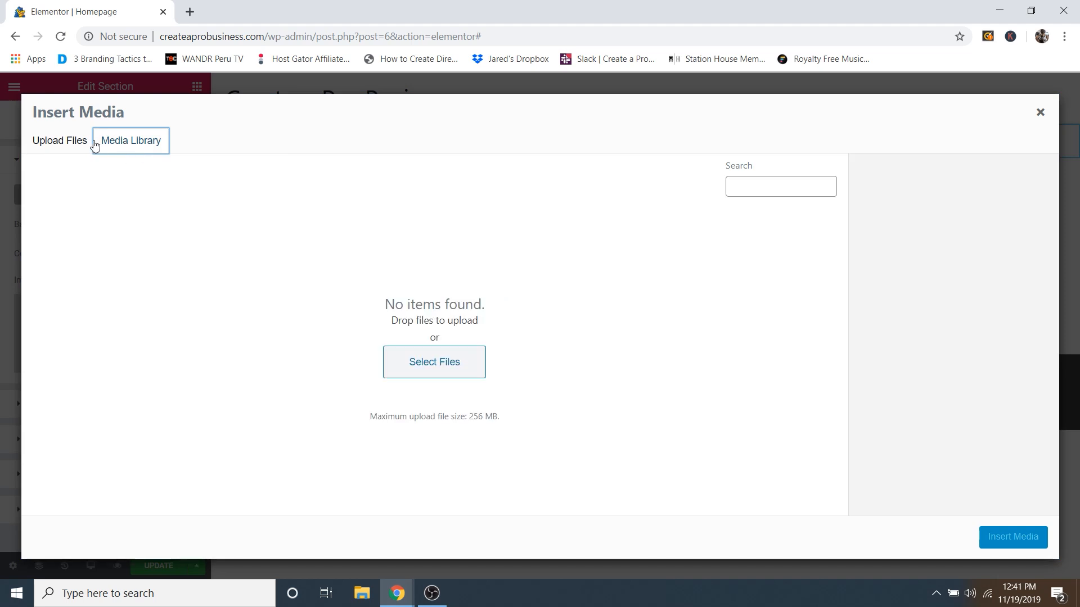
click(58, 148)
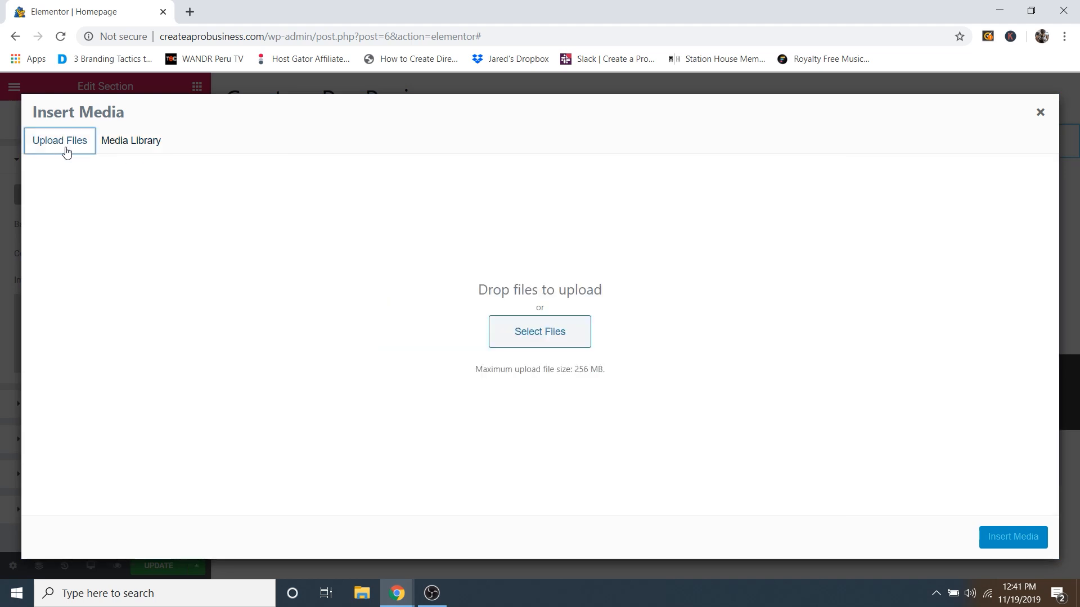
click(516, 330)
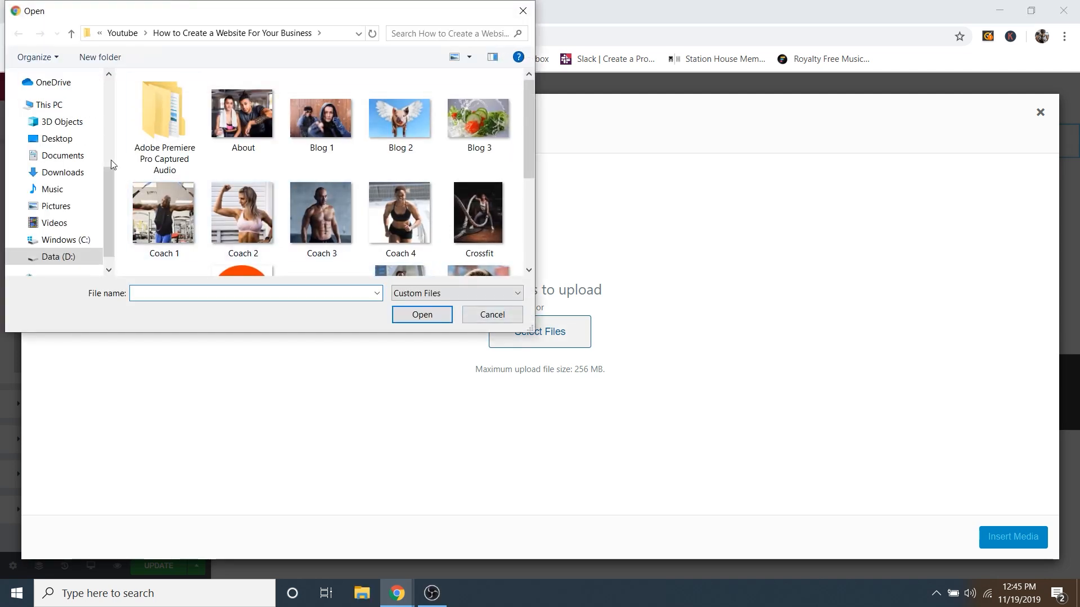
click(70, 141)
double_click(194, 130)
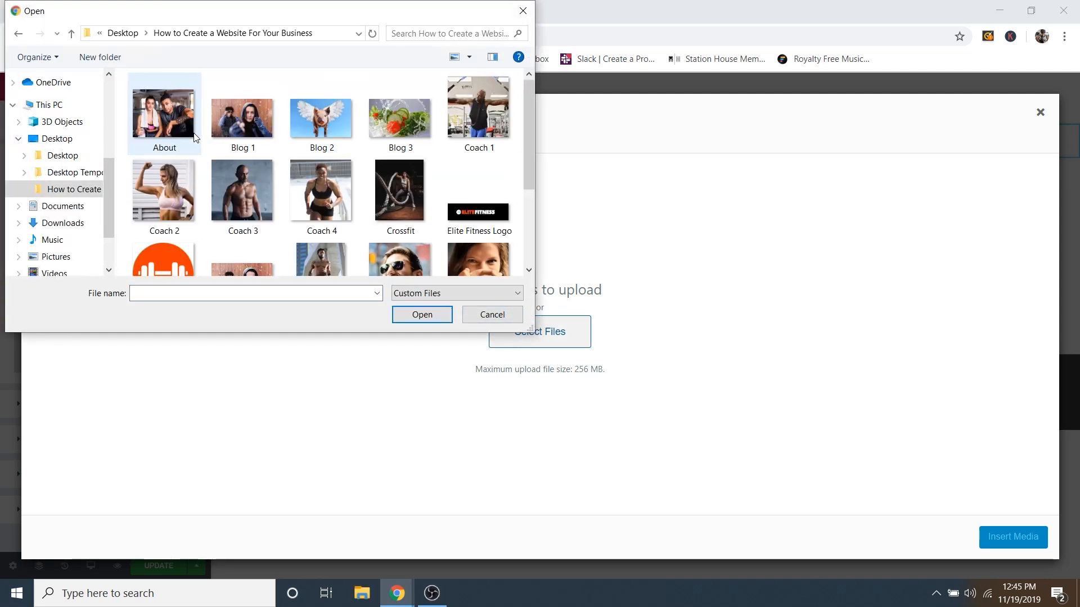
scroll(355, 163, down, 1)
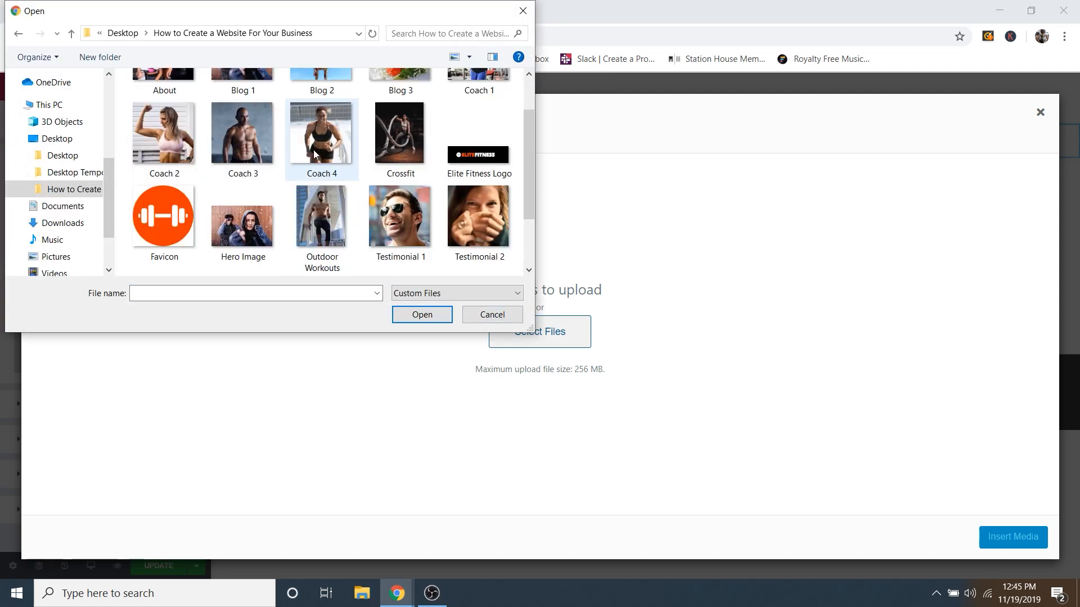
scroll(312, 149, up, 1)
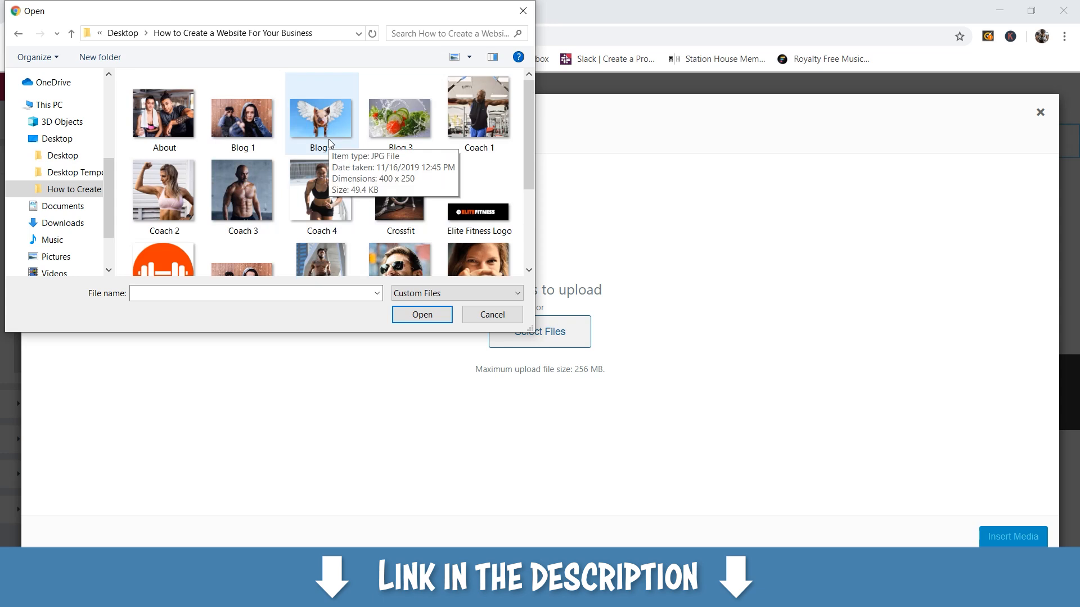
scroll(329, 141, down, 3)
click(241, 150)
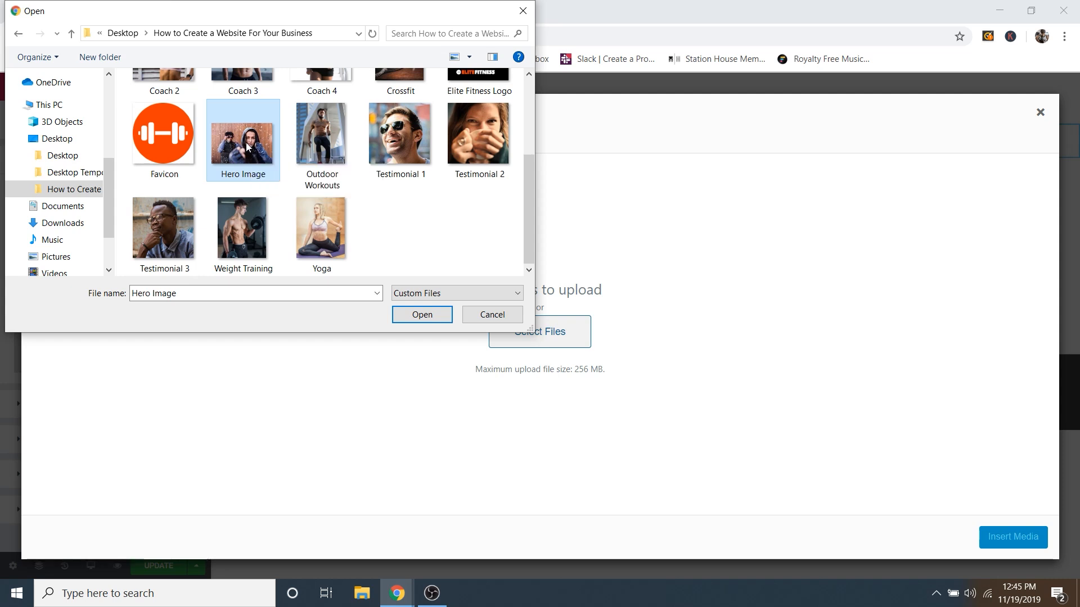
click(422, 315)
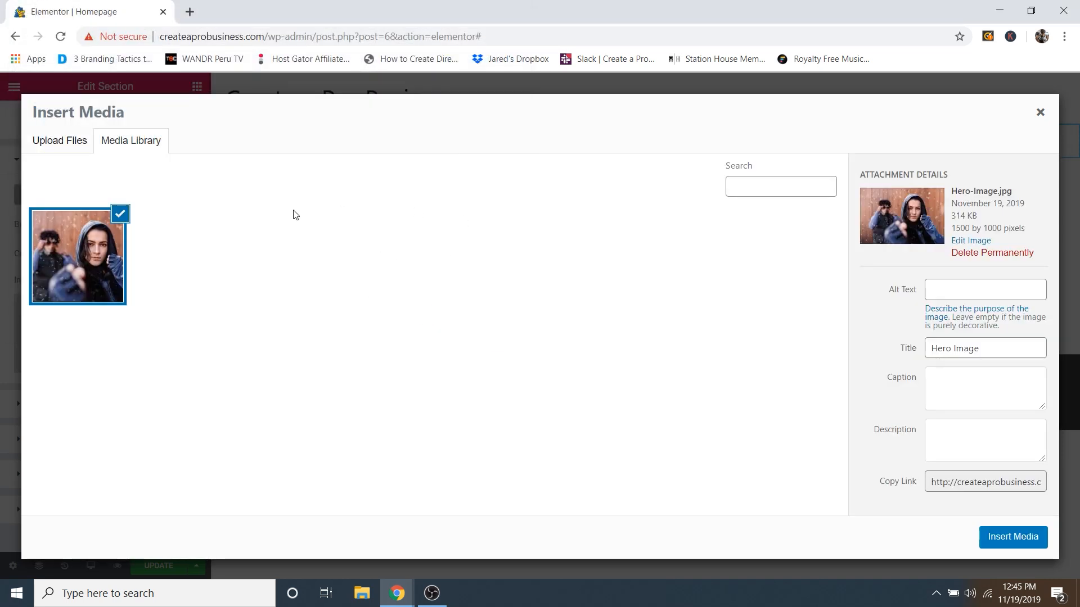
Step: Load Hero Image from the computer into Fotor's online photo editor at fotor.com
click(190, 12)
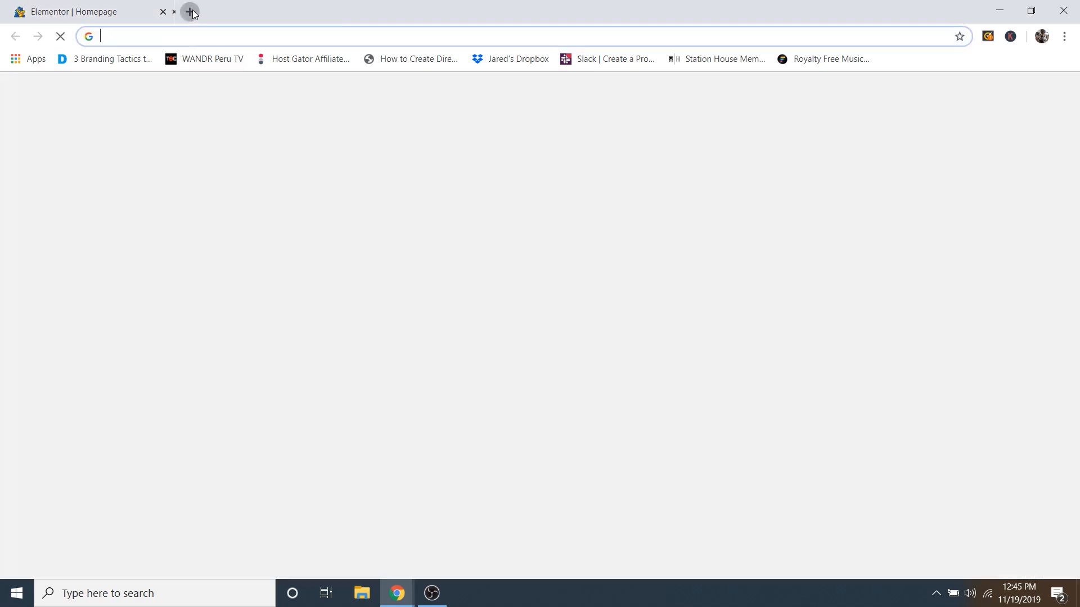
text(fotor.com)
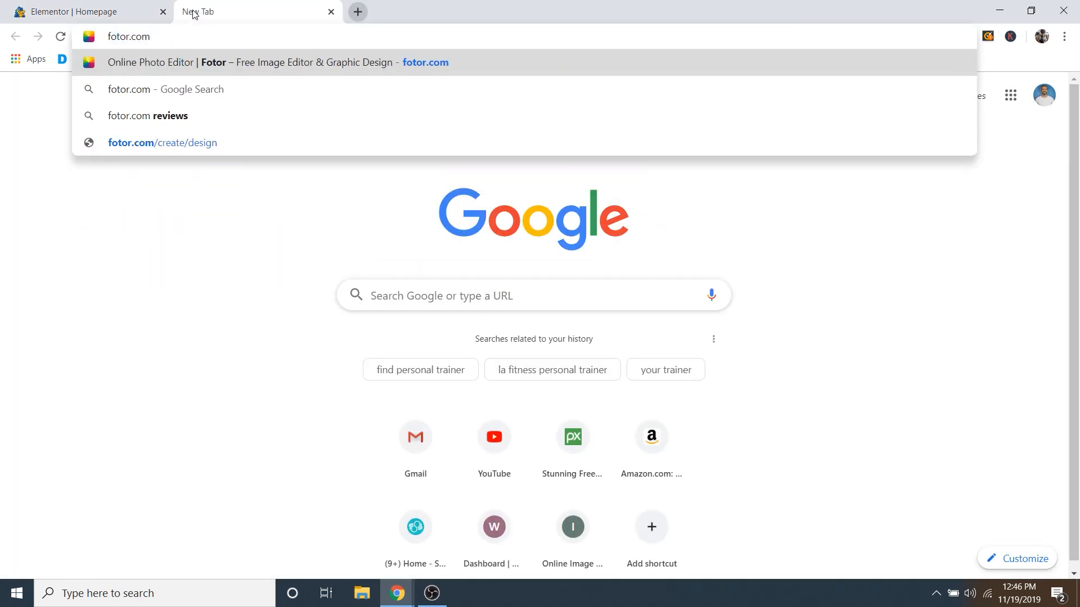
key(Return)
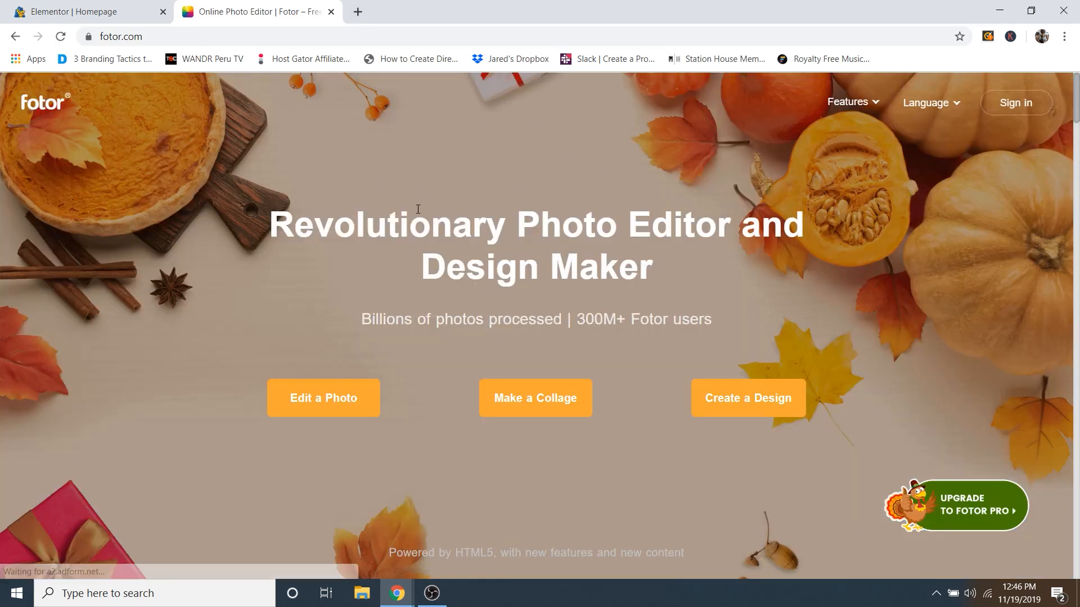
click(332, 407)
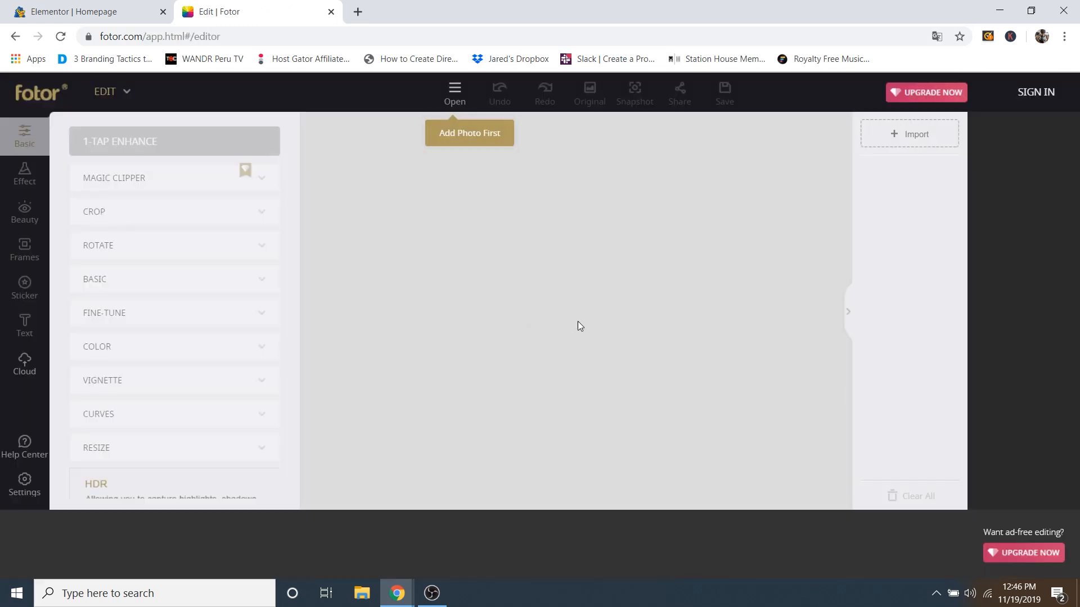
click(459, 102)
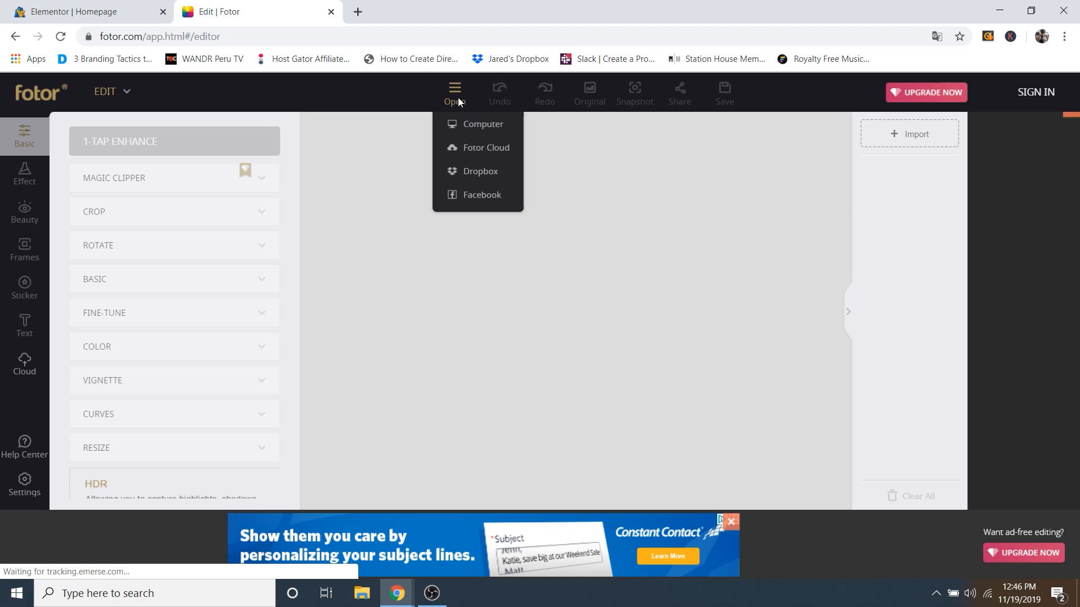
click(488, 124)
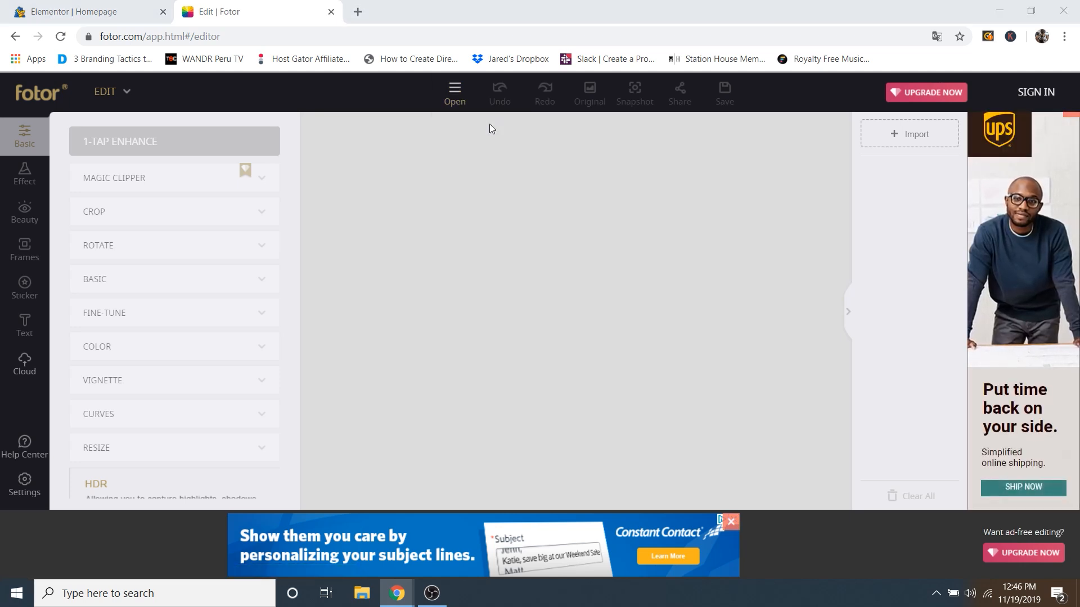
scroll(315, 123, down, 2)
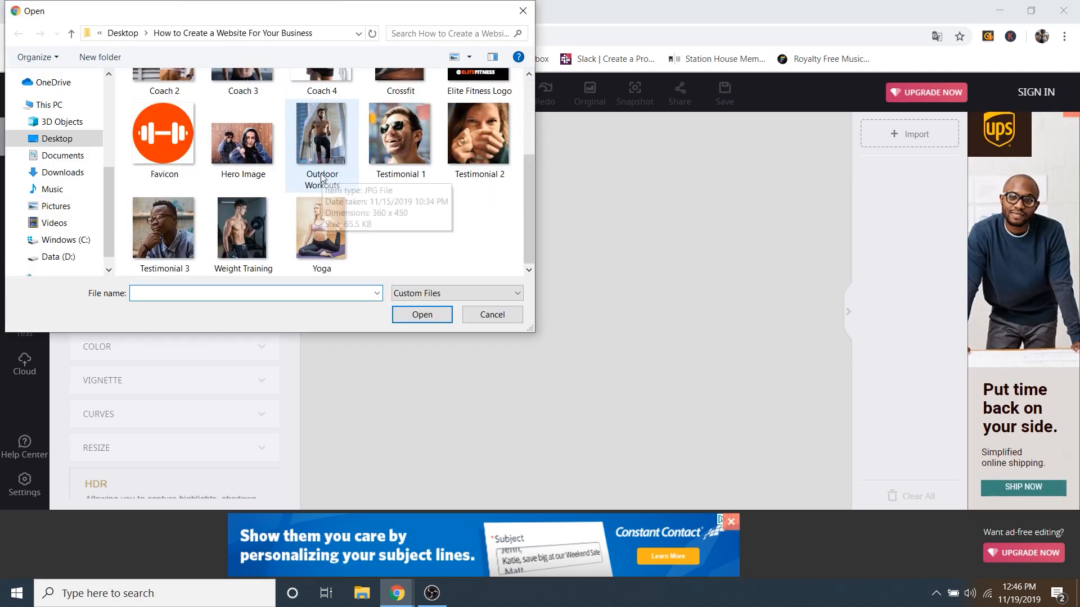
click(257, 137)
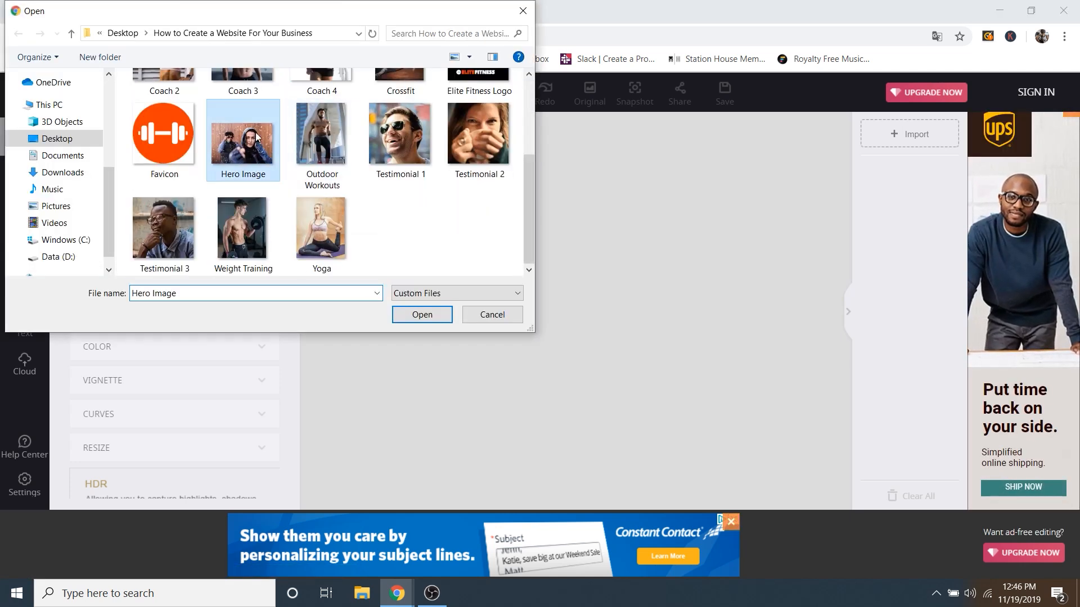
click(429, 315)
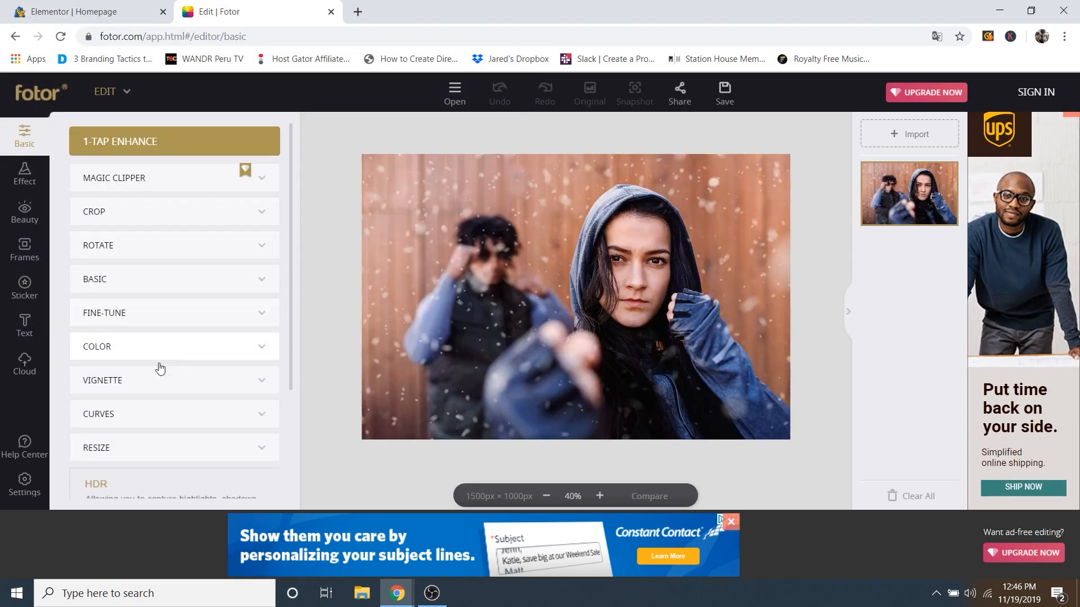
Step: Resize the image to 1200 by 800, then close the Fotor tab without saving
click(129, 448)
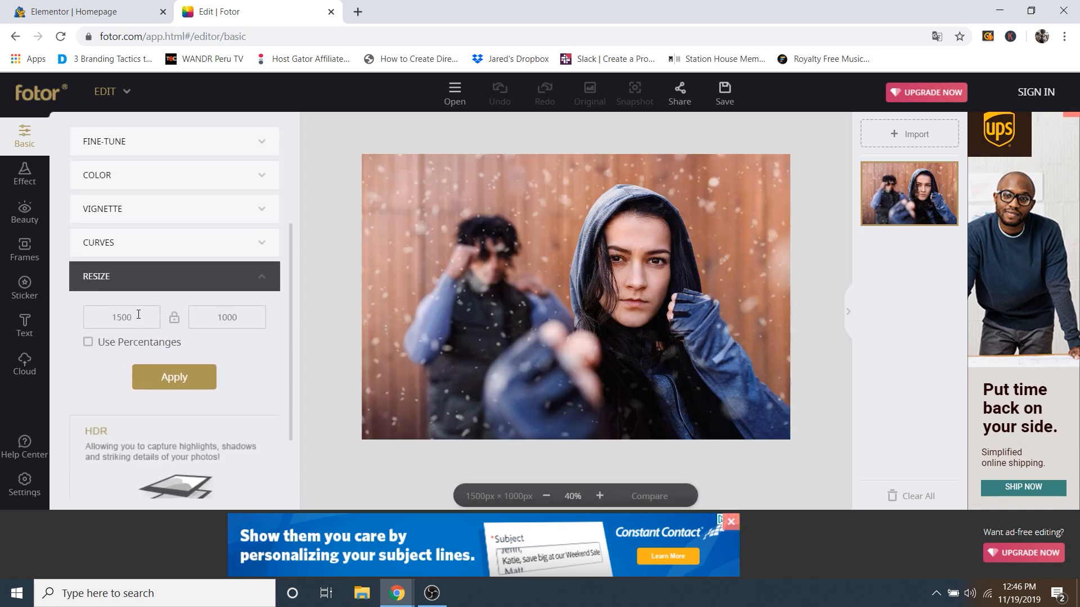
double_click(136, 314)
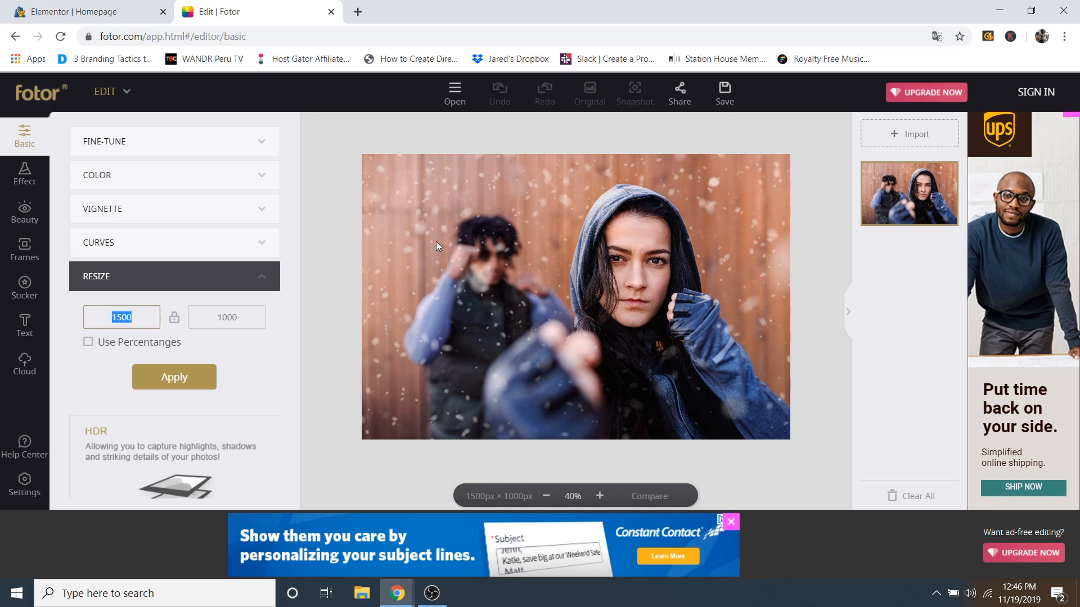
text(1200)
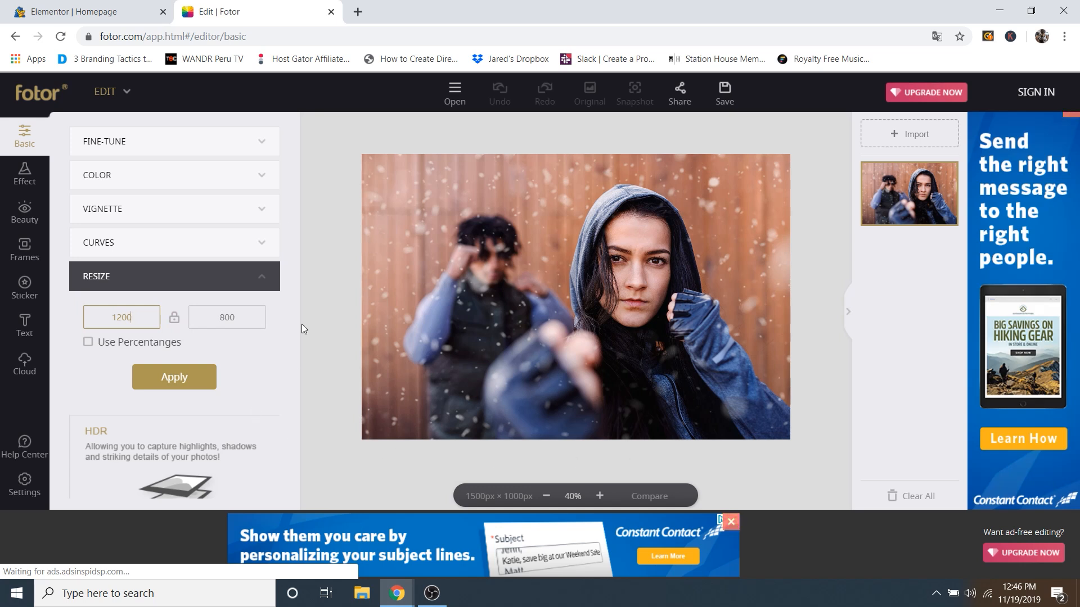
click(181, 383)
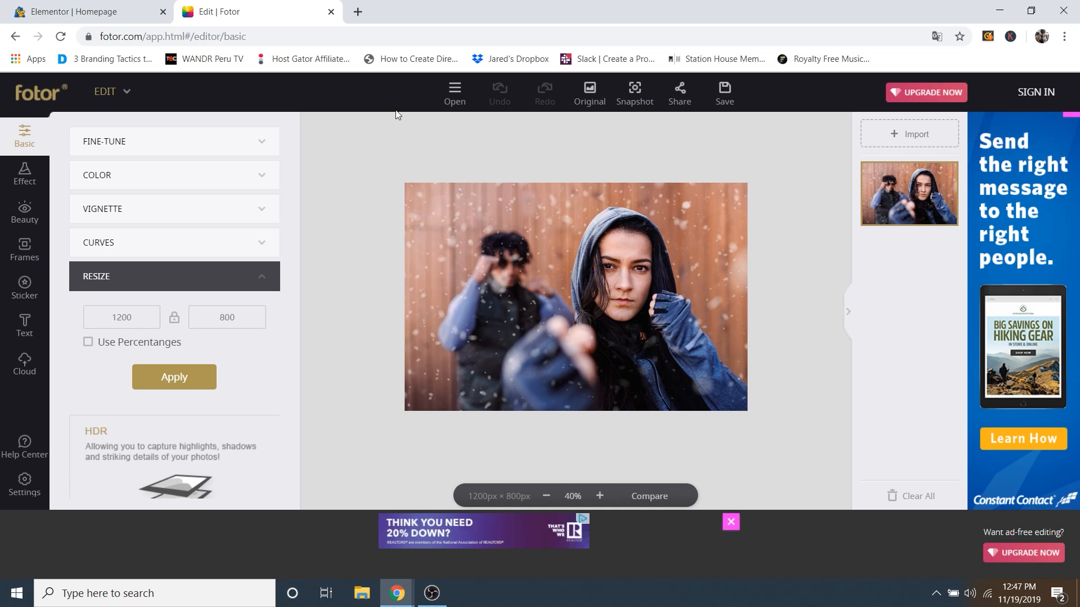
click(331, 12)
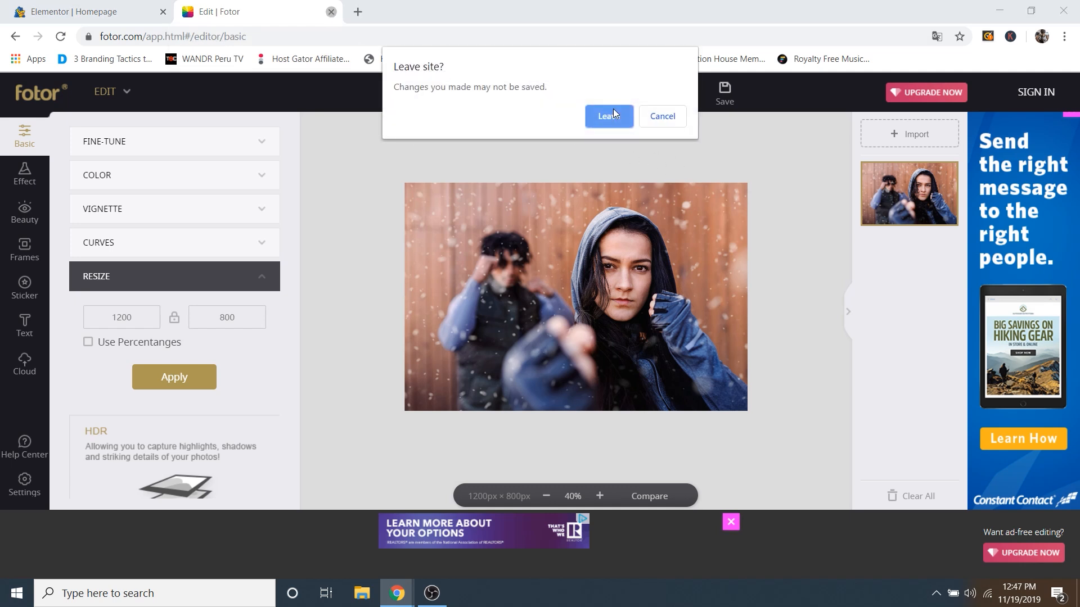
click(612, 112)
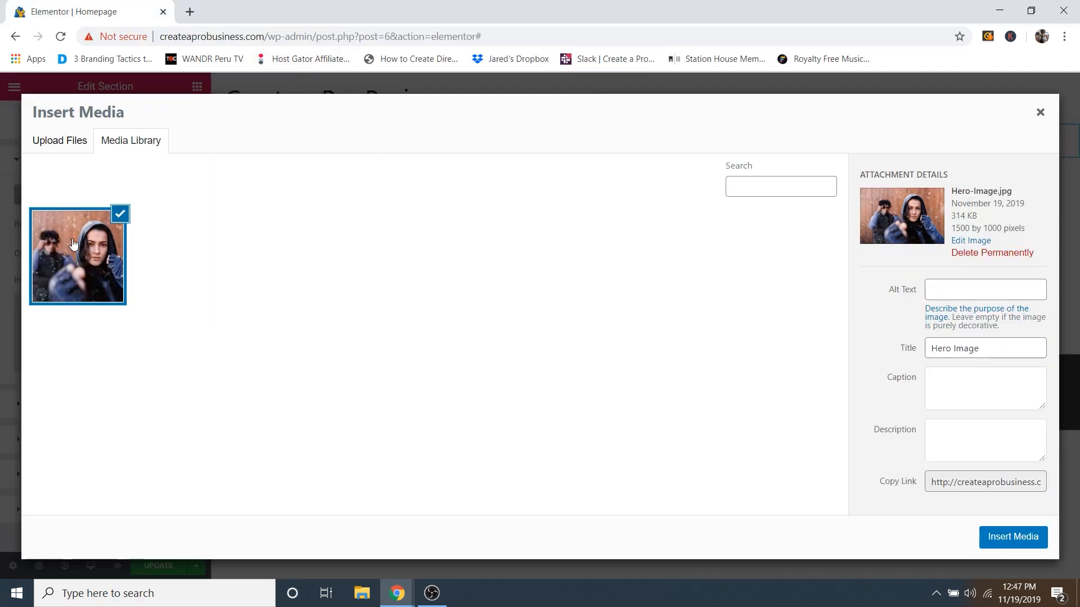
Step: Insert Hero-Image.jpg as the top section's background image
click(1000, 541)
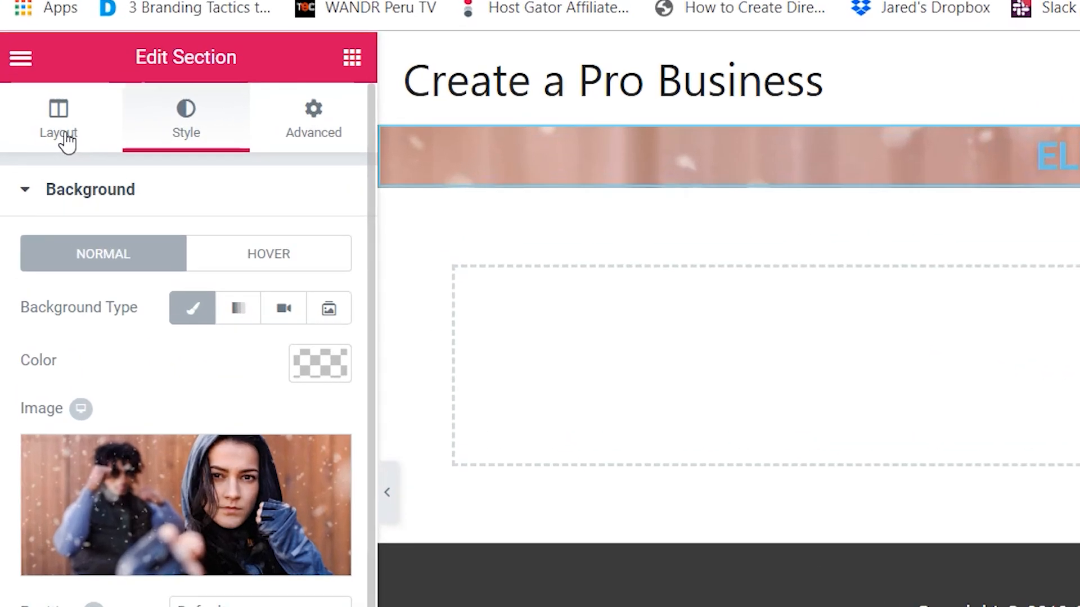
click(38, 133)
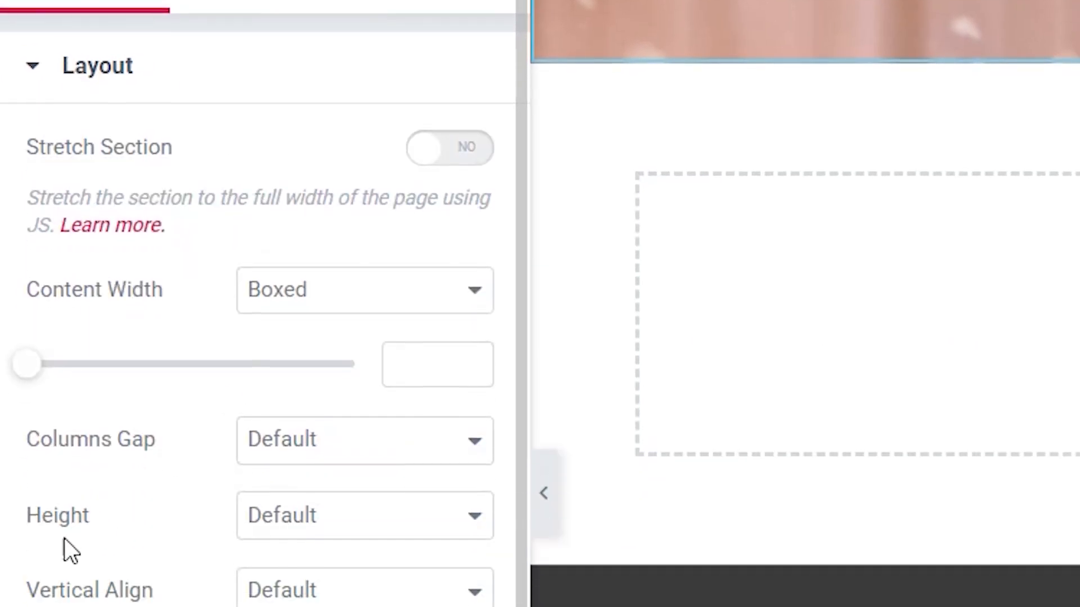
Step: Set the section height to Min Height with a minimum of 630 px
click(395, 268)
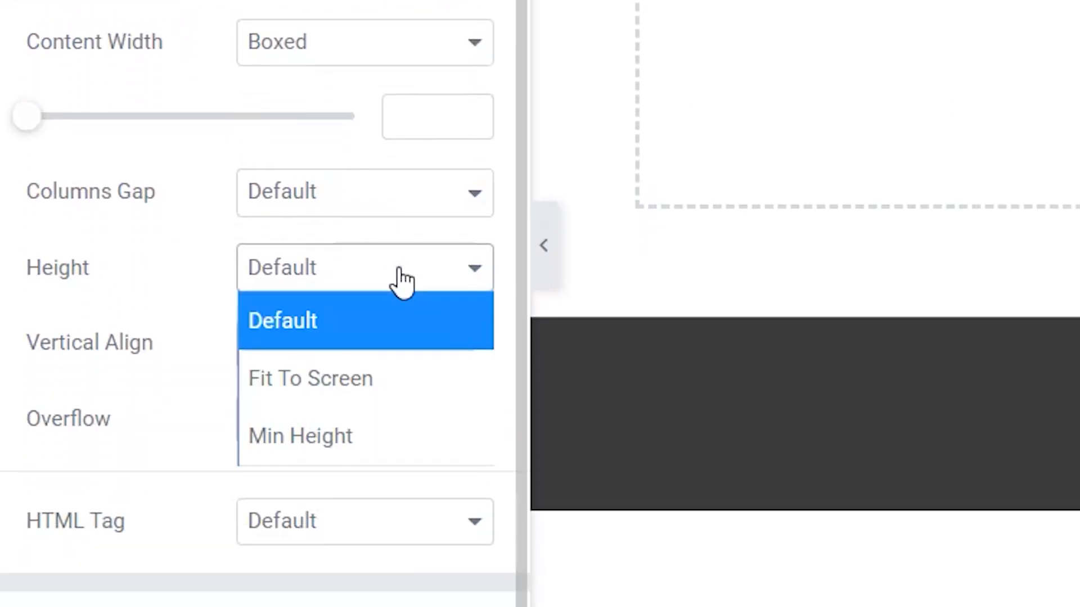
click(320, 436)
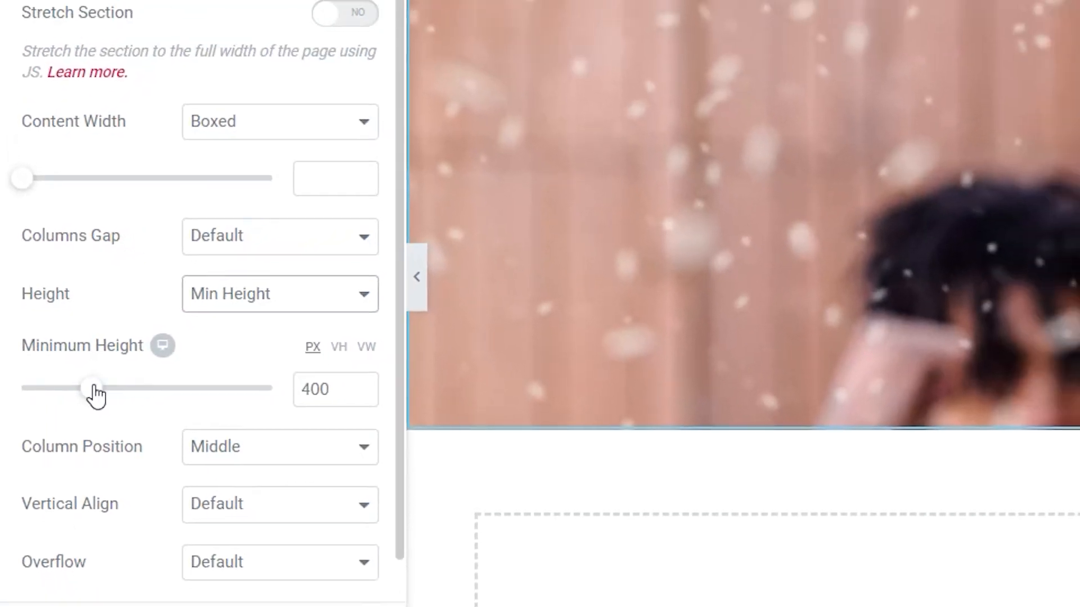
drag(97, 395, 71, 397)
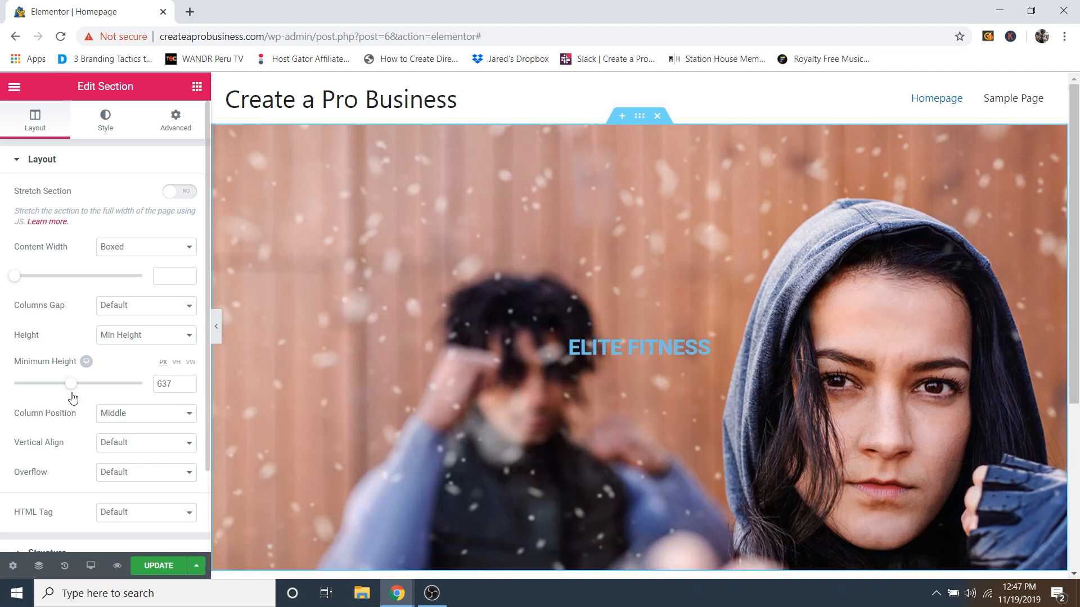
click(188, 381)
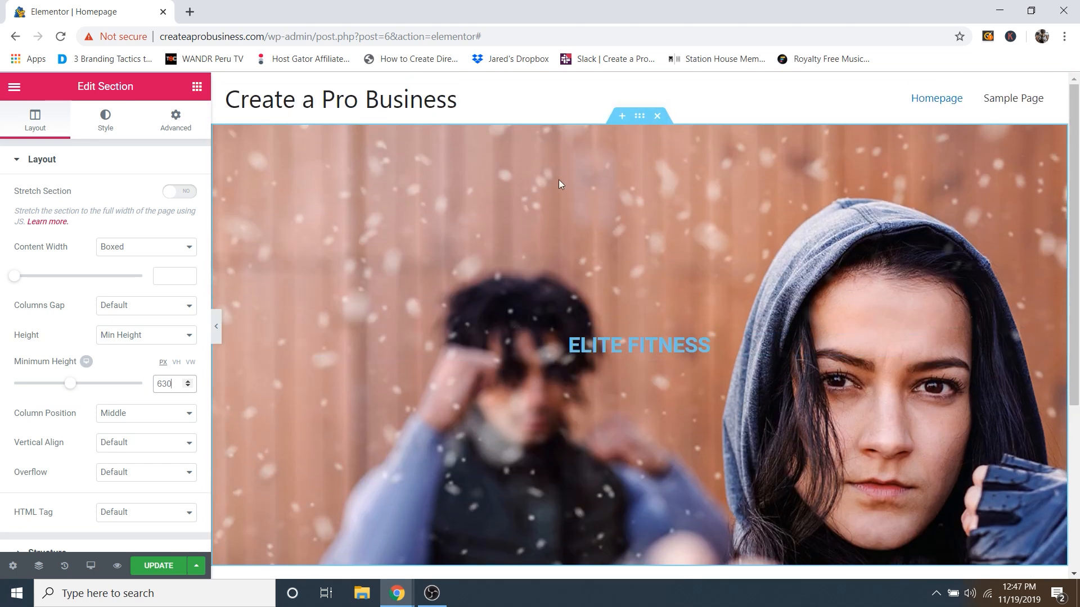
click(110, 122)
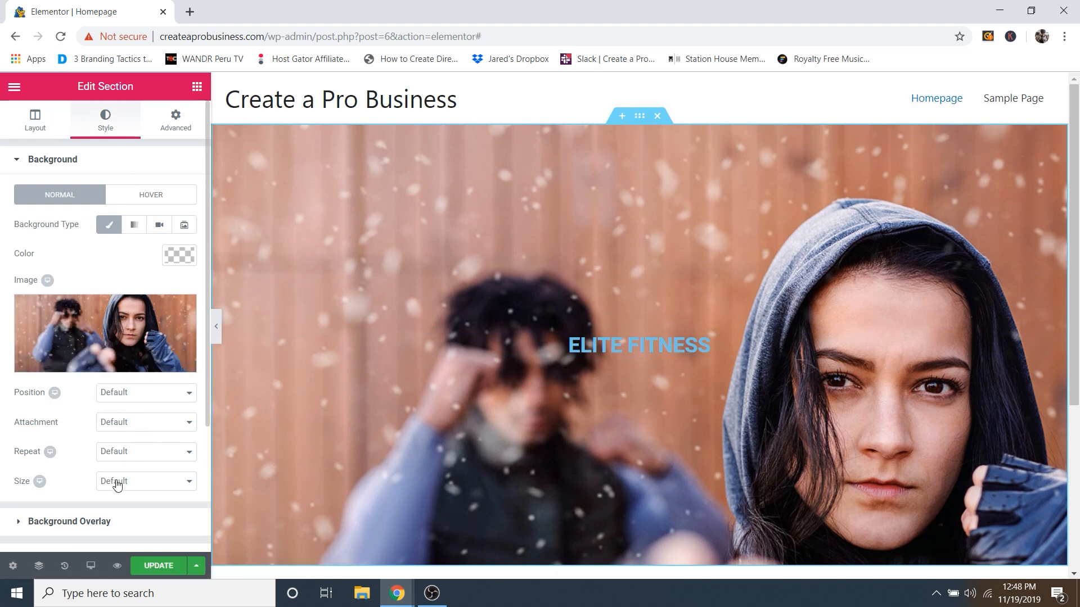
Step: Set the background image position to Center Center and size to Cover
click(129, 397)
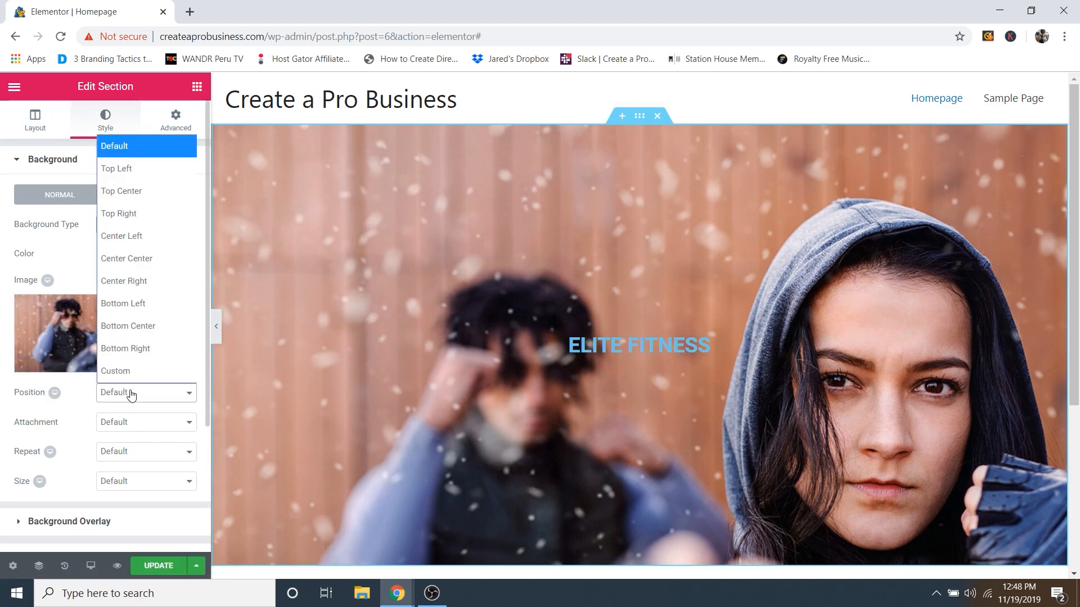
click(141, 262)
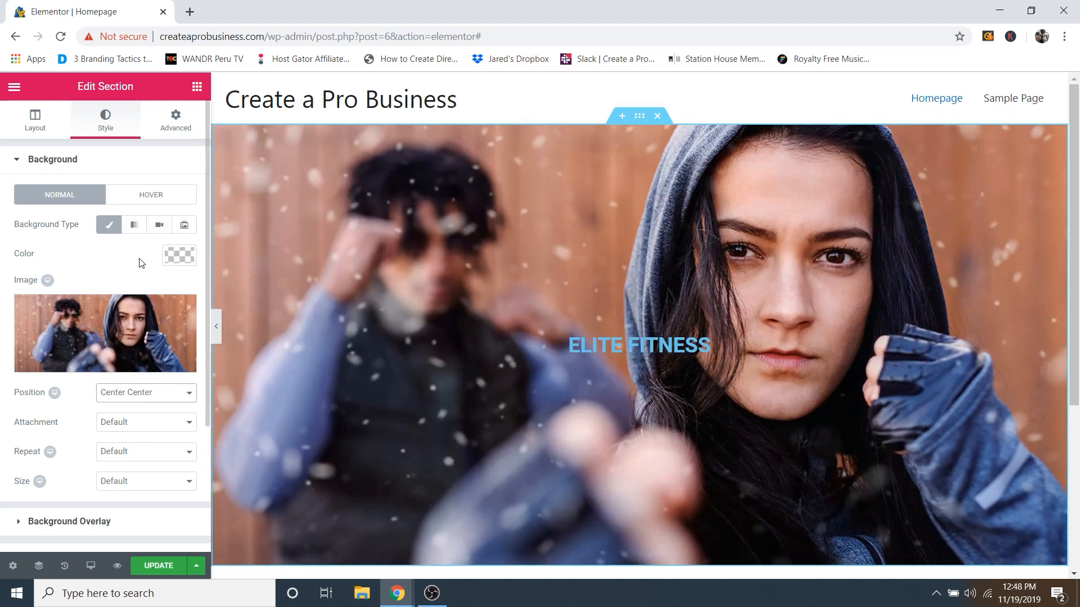
click(129, 487)
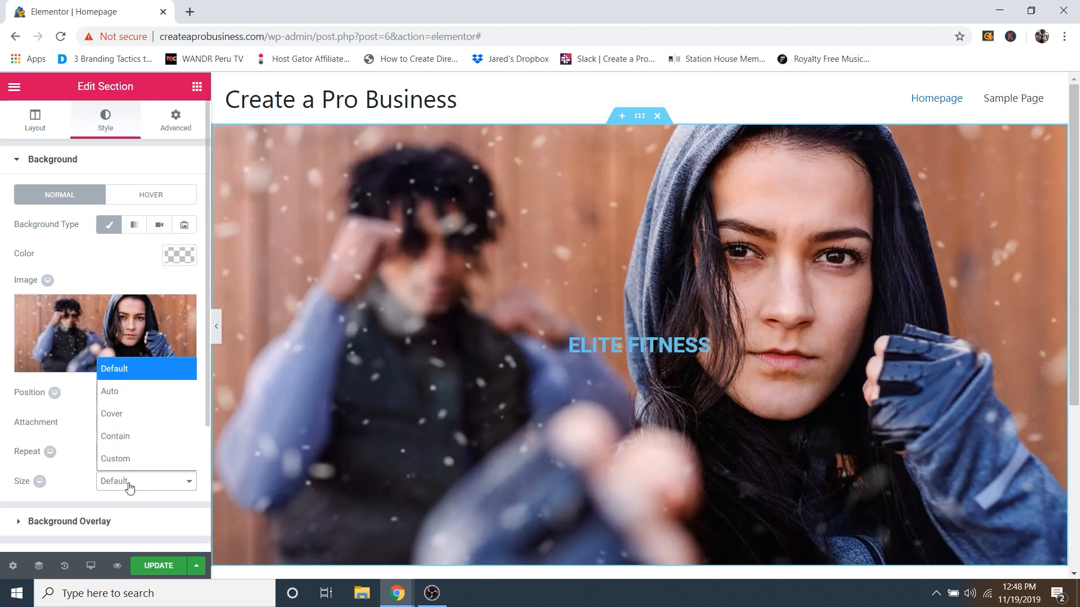
click(132, 414)
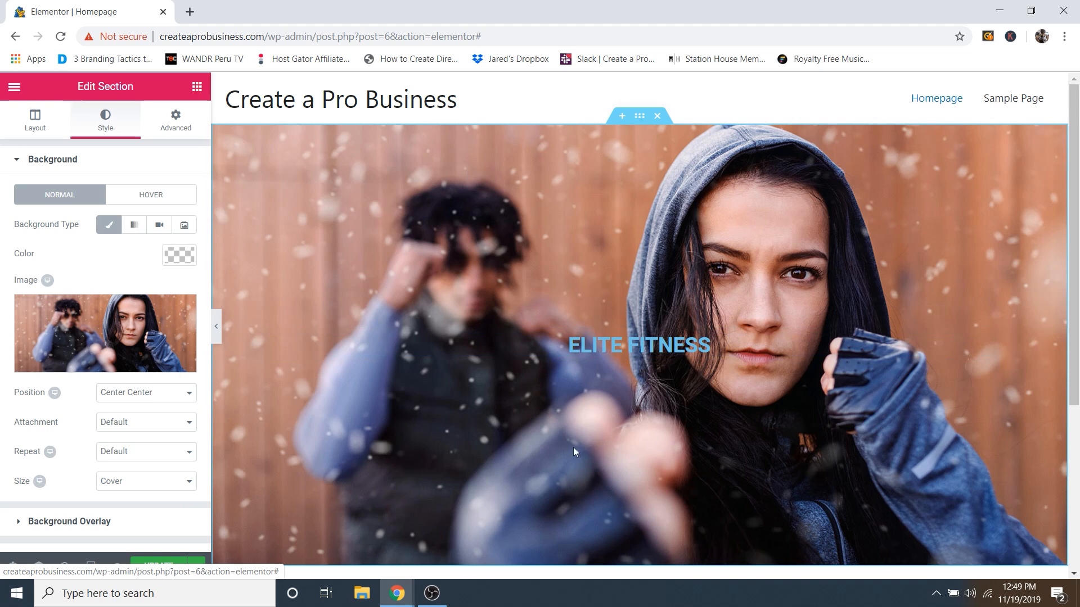
click(63, 164)
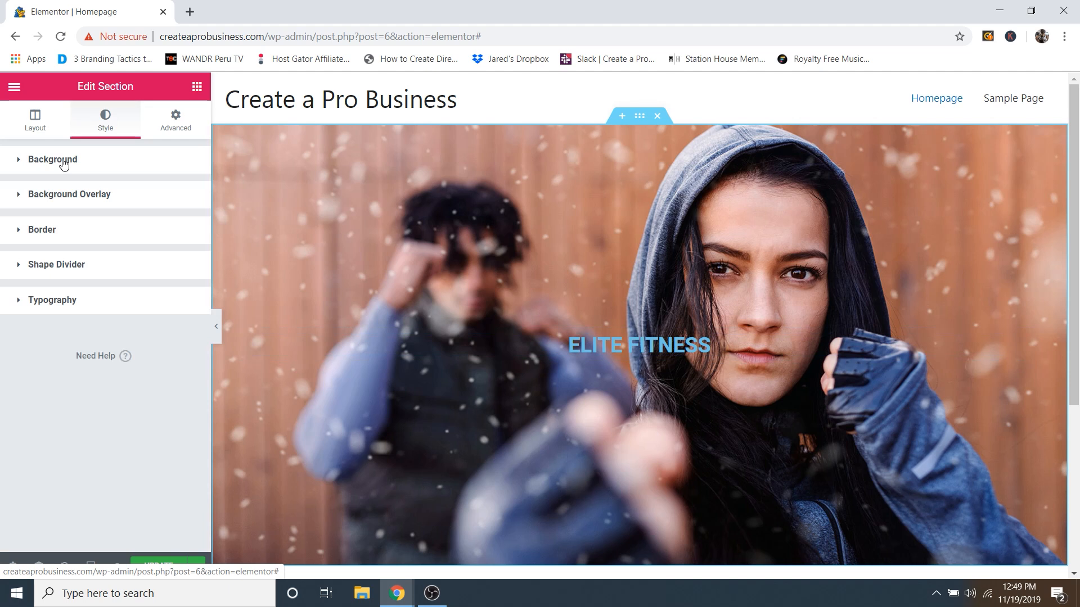
Step: Add a classic black background overlay and adjust its opacity to darken the hero photo
click(77, 199)
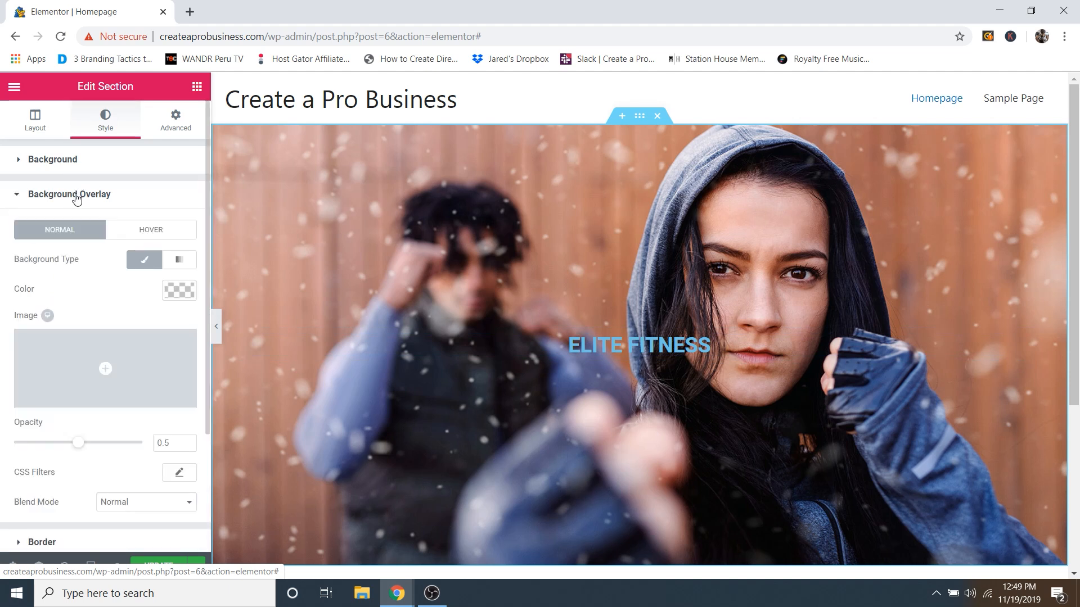
click(142, 264)
click(142, 264)
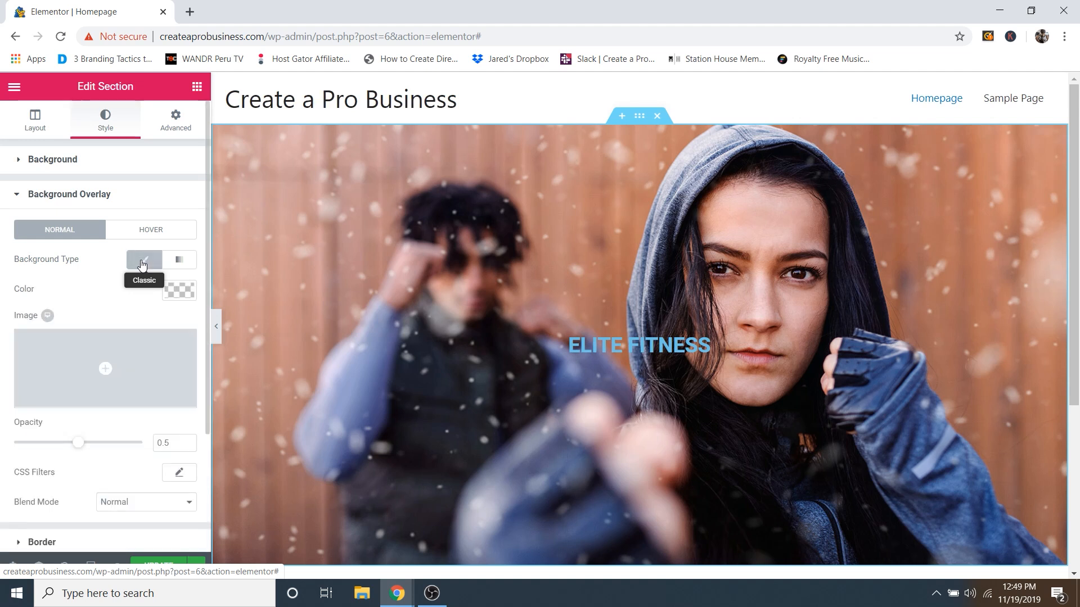
click(173, 292)
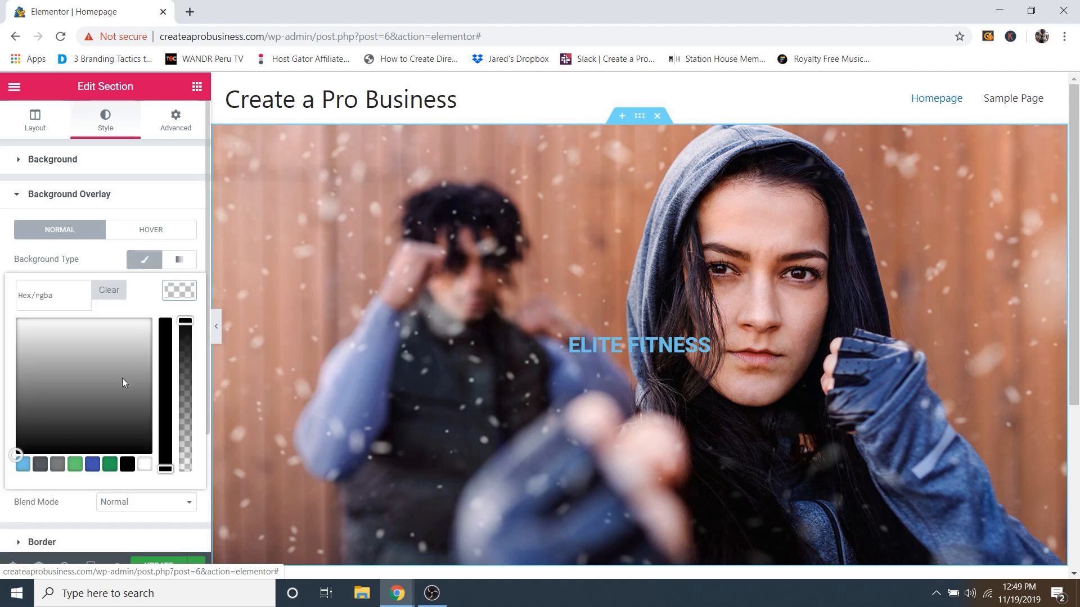
drag(167, 341, 169, 323)
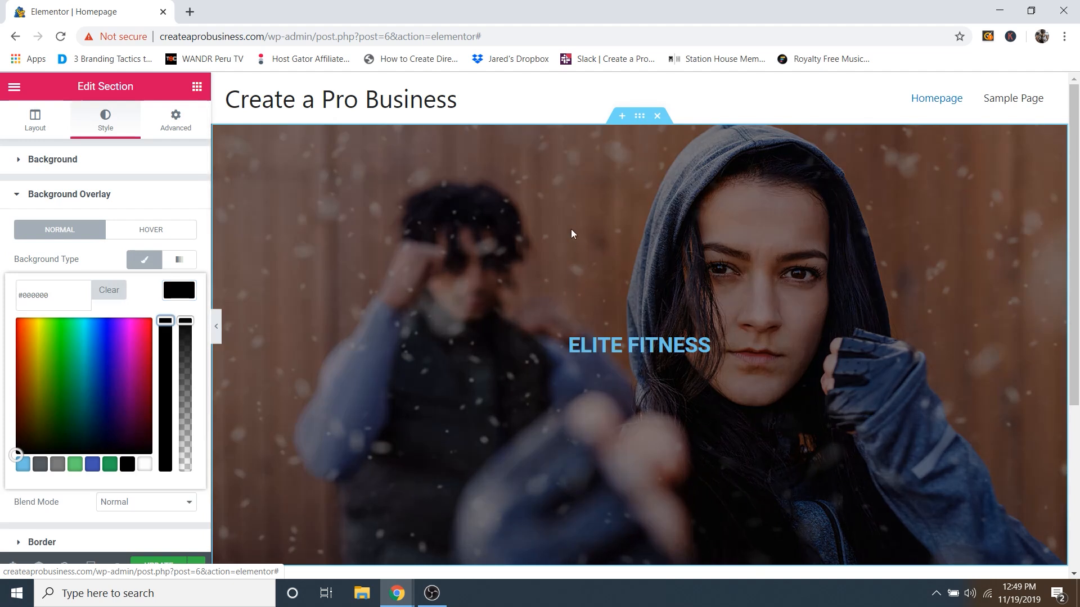
drag(98, 371, 146, 484)
click(128, 464)
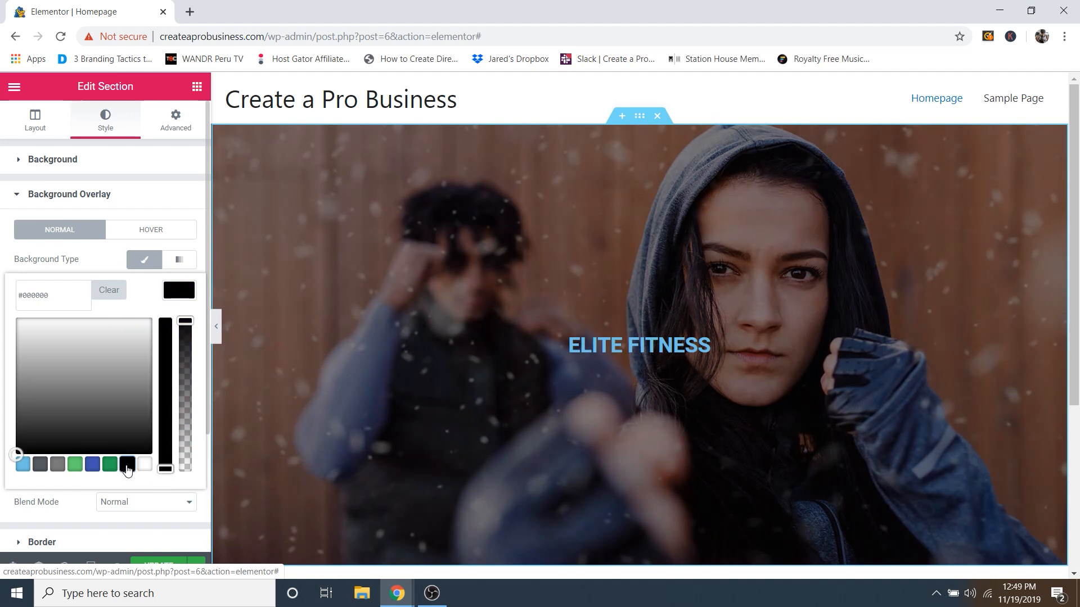
click(173, 291)
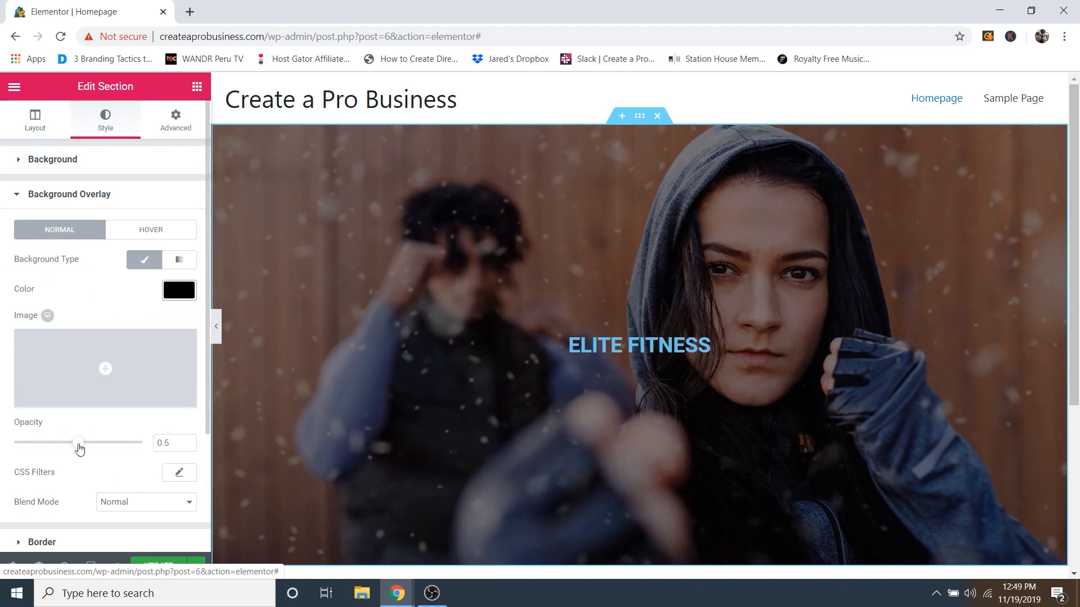
mouse_move(78, 448)
mouse_down()
mouse_move(115, 451)
mouse_move(38, 447)
mouse_move(83, 446)
mouse_up()
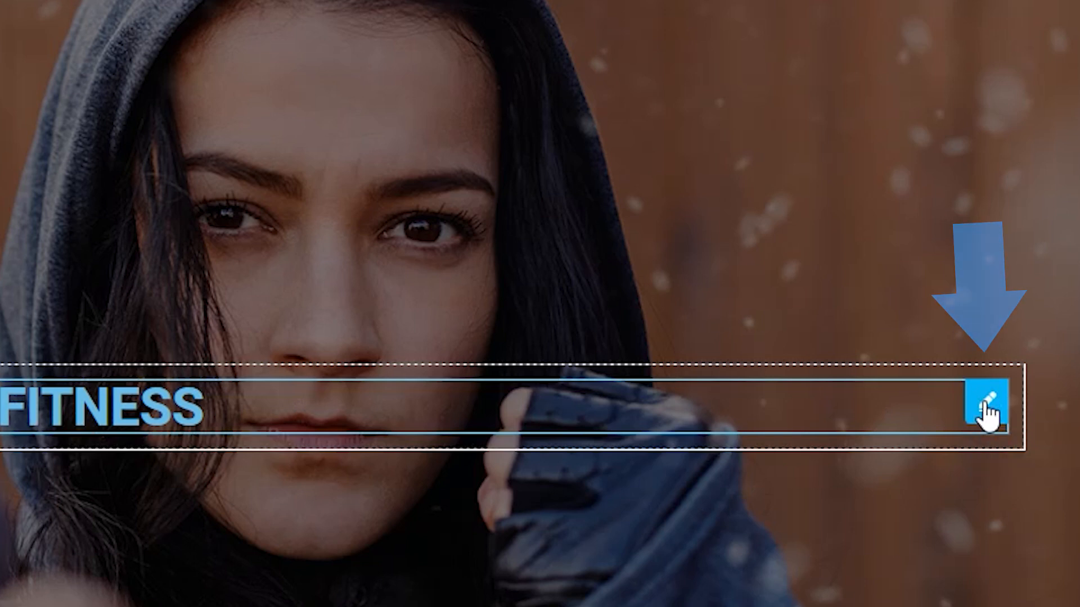
Step: Change the ELITE FITNESS heading's text colour from blue to white (#ffffff)
click(987, 412)
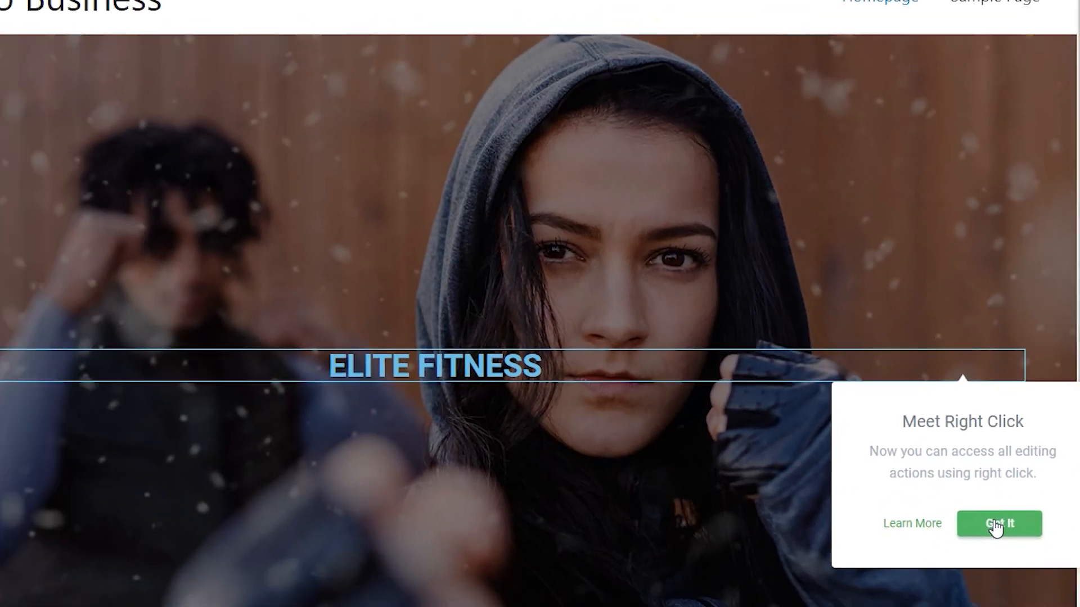
click(974, 592)
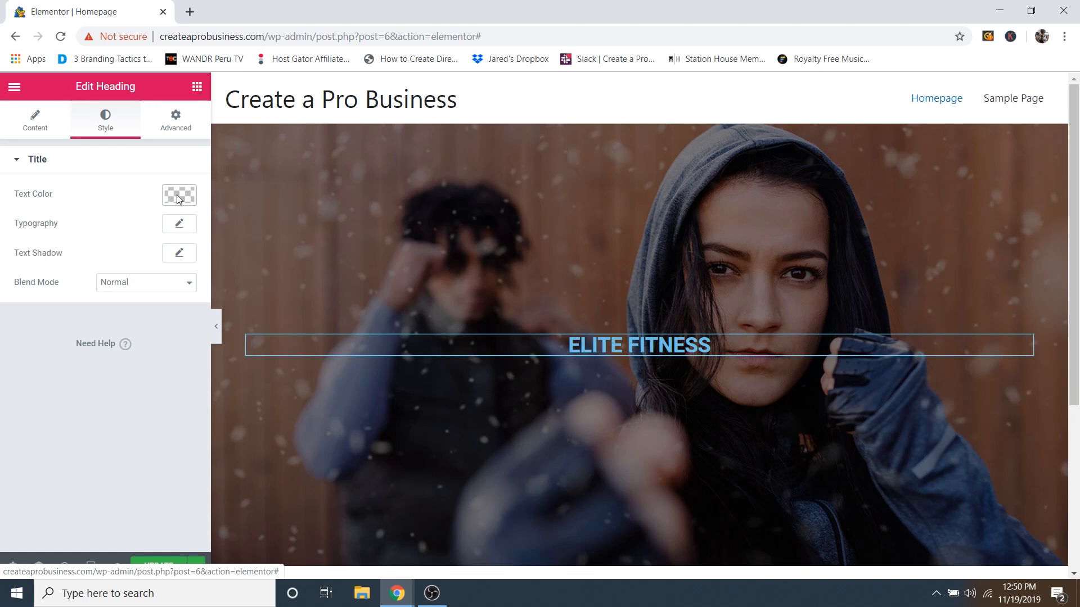
drag(93, 255, 3, 207)
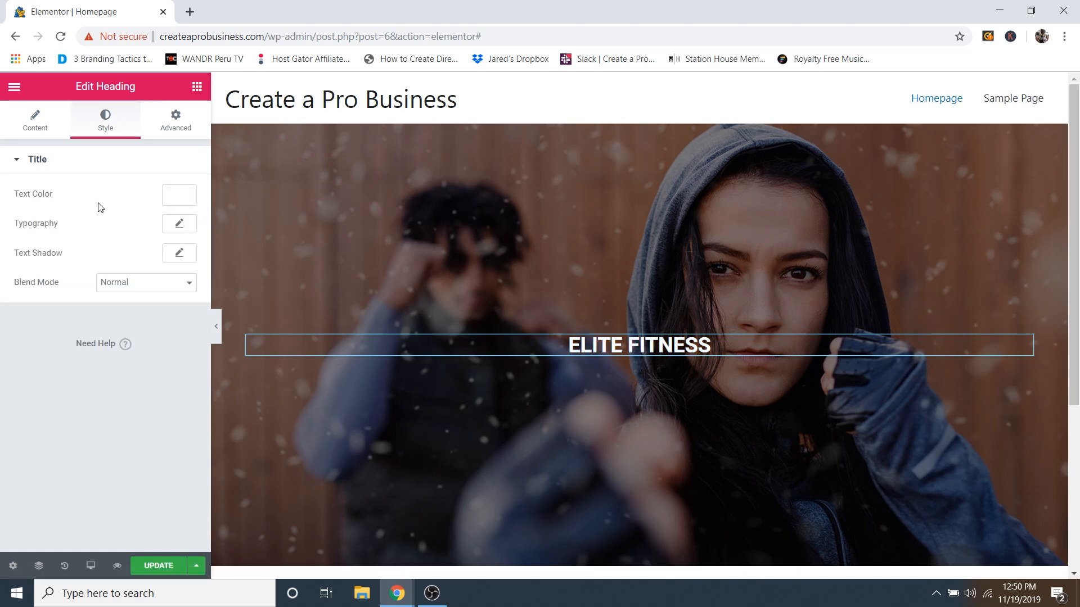
click(174, 202)
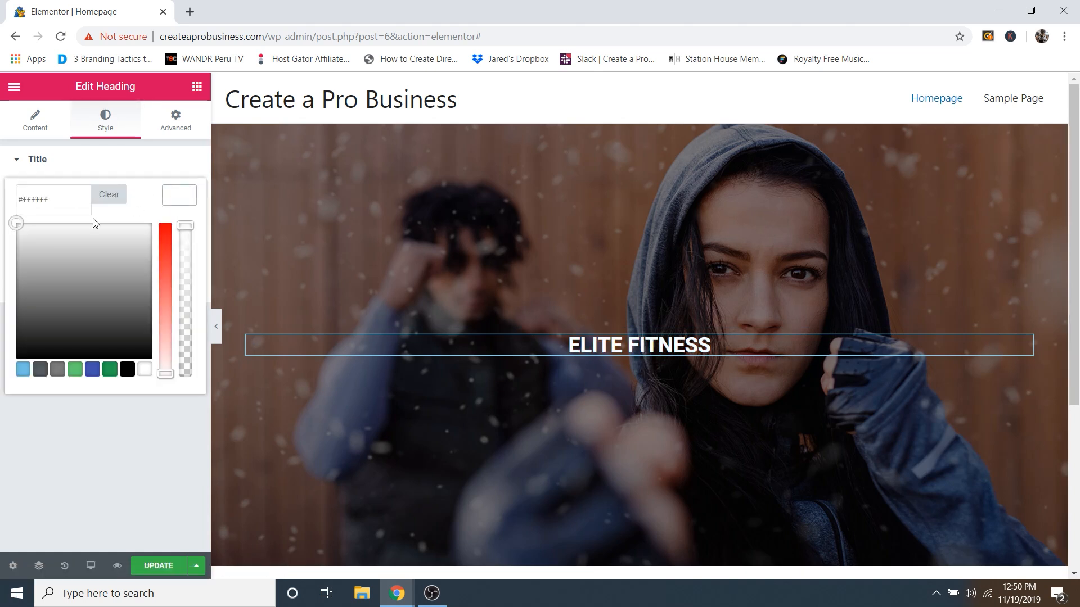
click(174, 202)
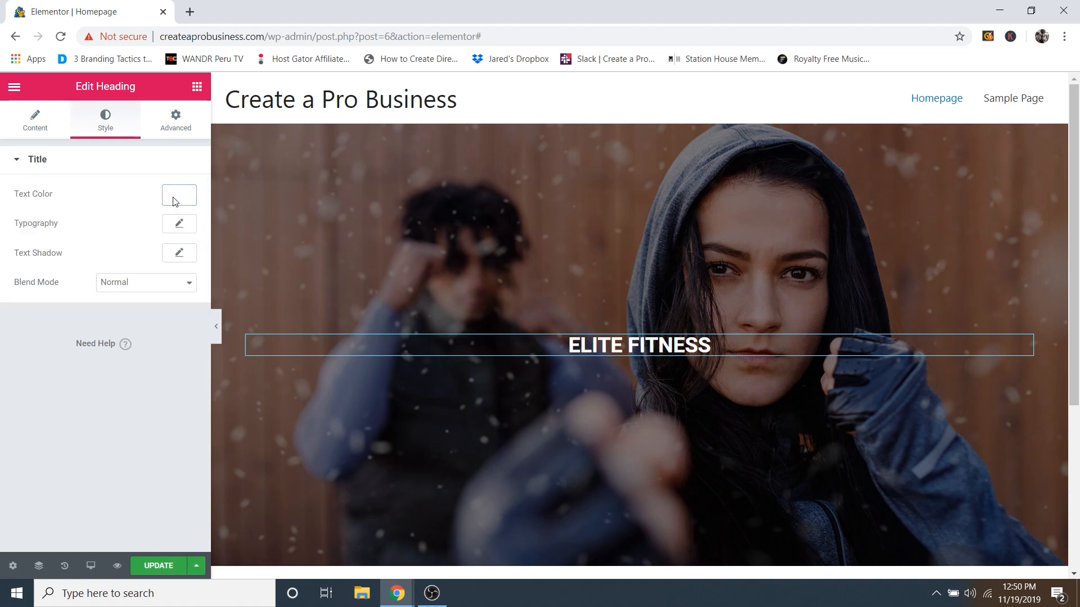
Step: Try the Allura script font on the ELITE FITNESS heading, then undo it
click(180, 225)
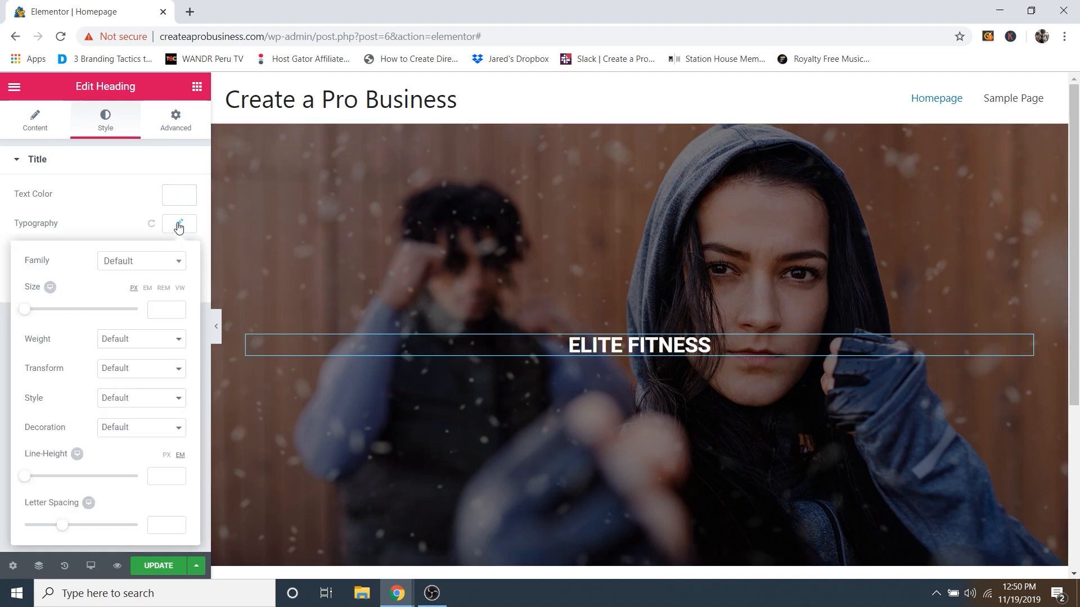
click(130, 265)
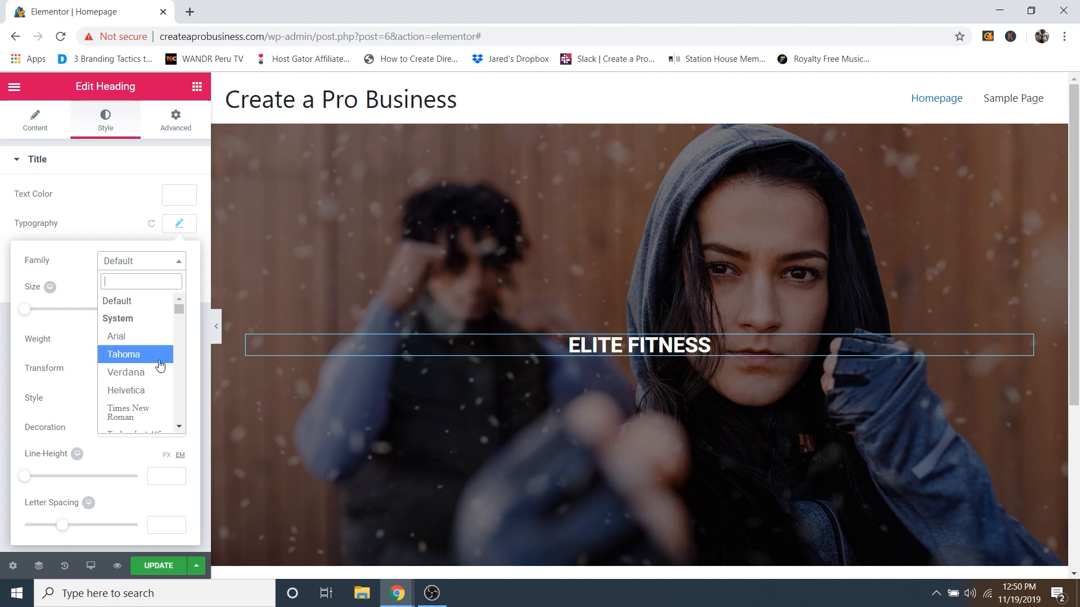
scroll(160, 348, down, 3)
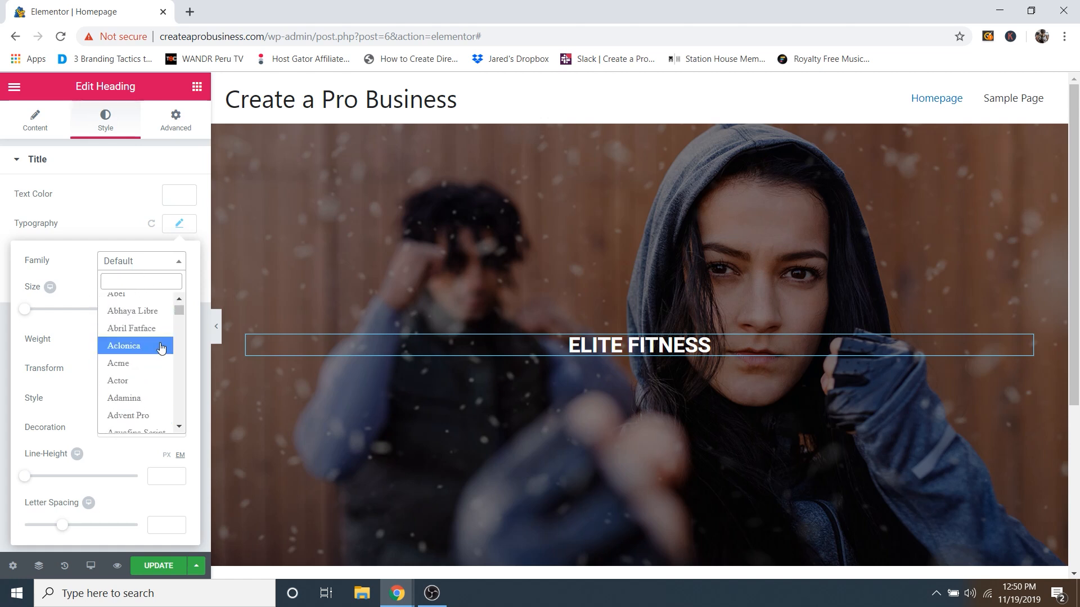
scroll(161, 348, down, 4)
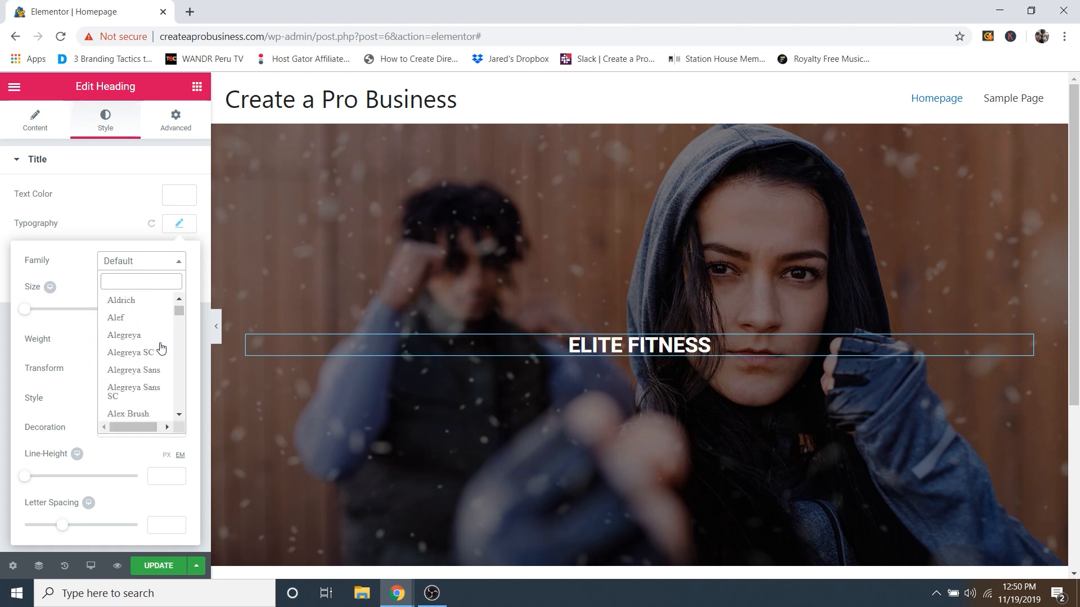
scroll(160, 349, down, 4)
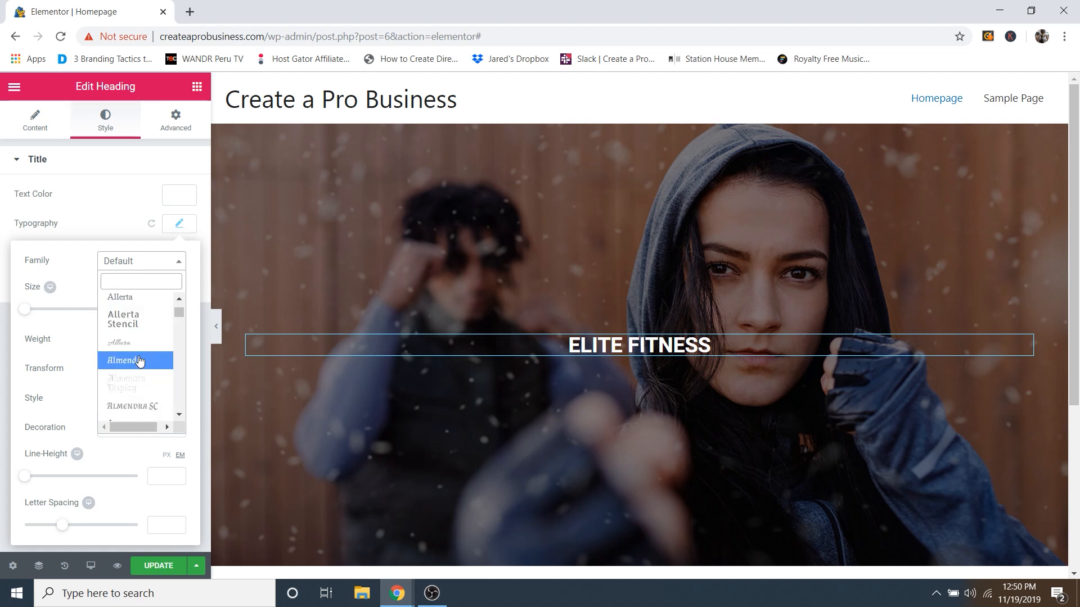
click(141, 349)
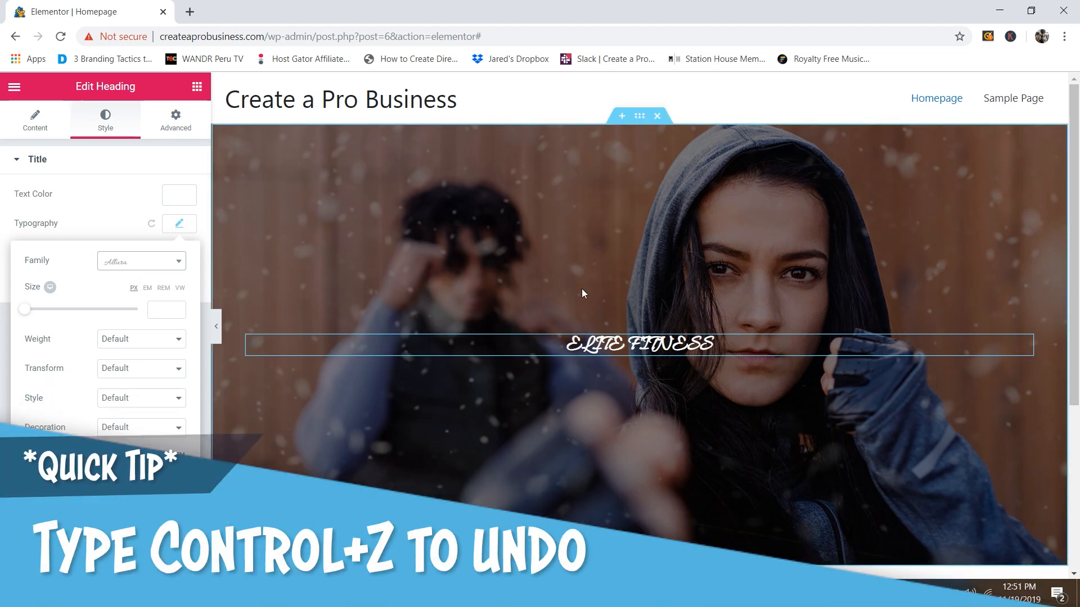
key(ctrl+z)
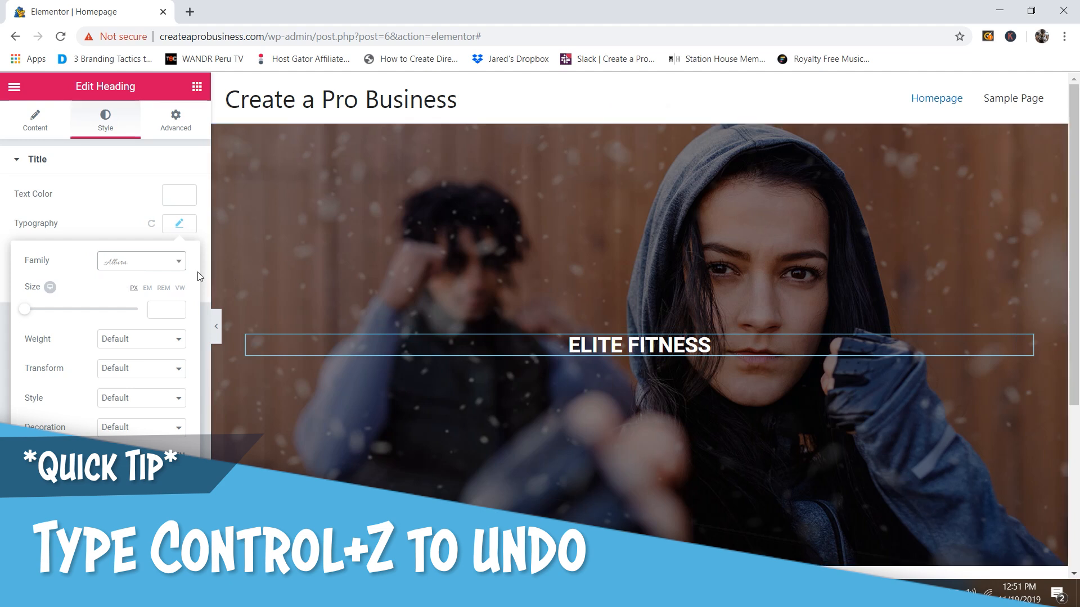
Step: Set the heading size to 80 px, keeping default style and letter spacing
click(149, 262)
click(146, 265)
drag(27, 316, 72, 324)
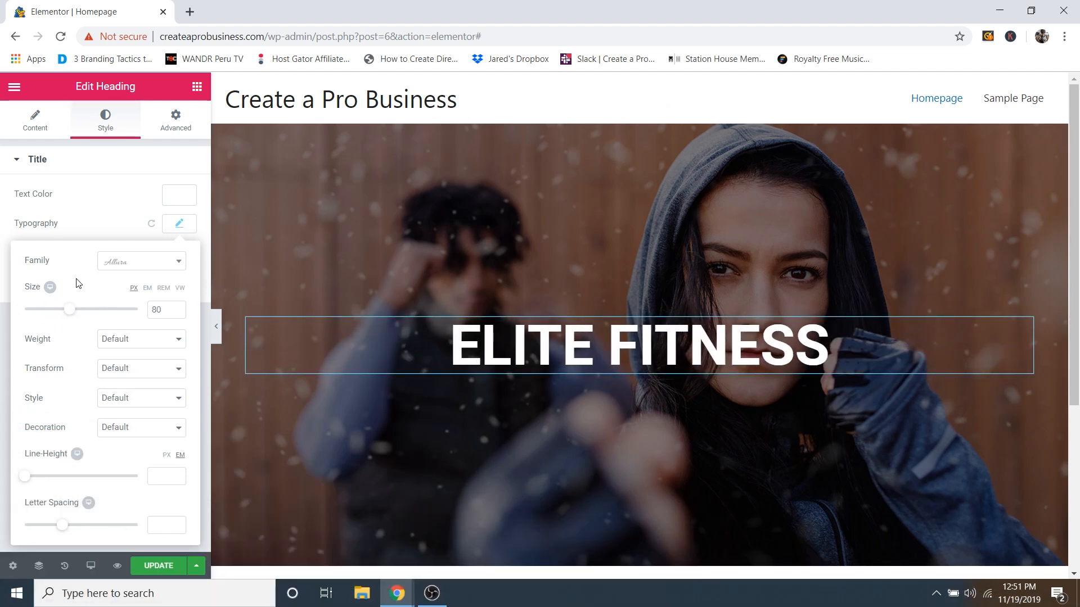
click(126, 341)
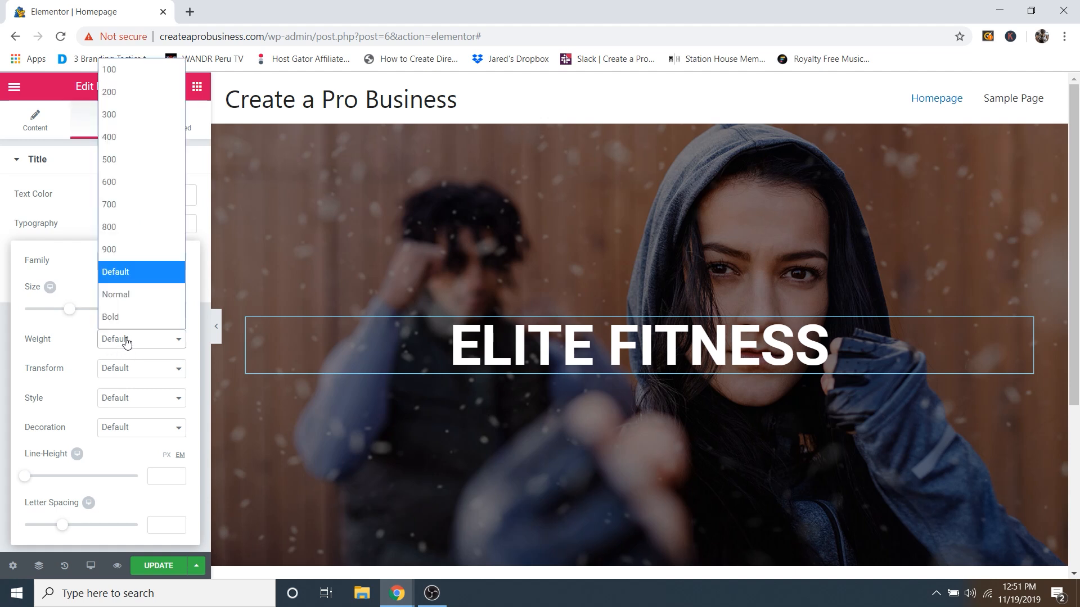
click(132, 398)
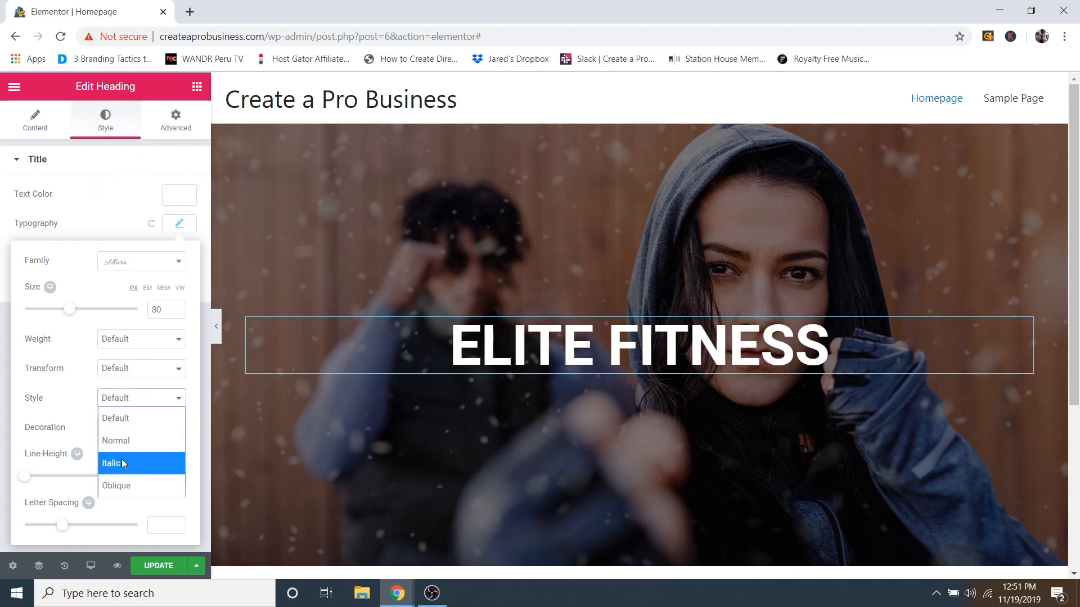
click(125, 418)
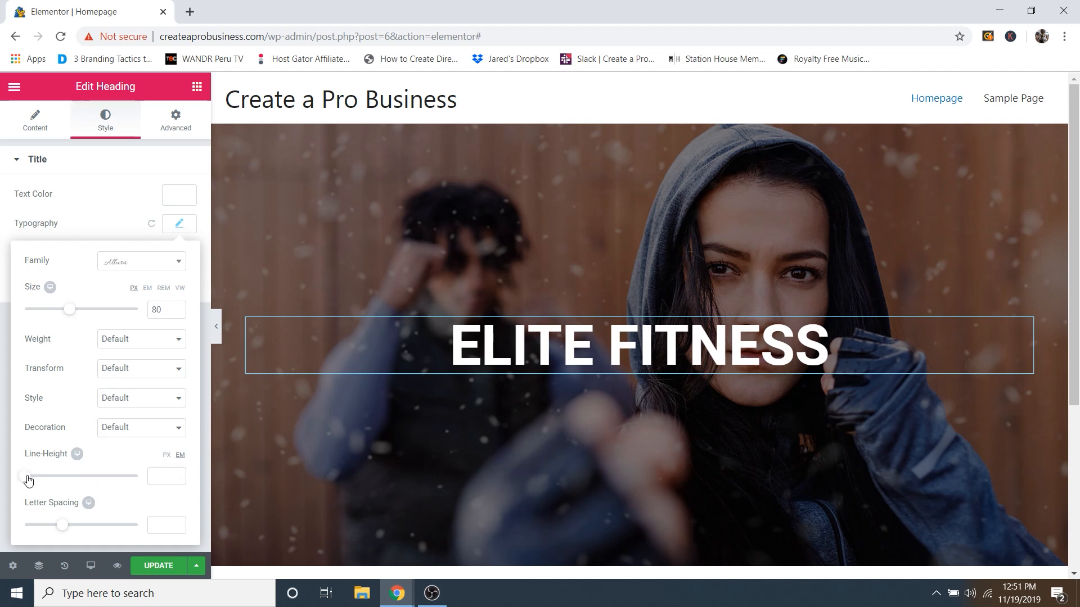
mouse_move(62, 532)
mouse_down()
mouse_move(133, 531)
mouse_move(75, 525)
mouse_up()
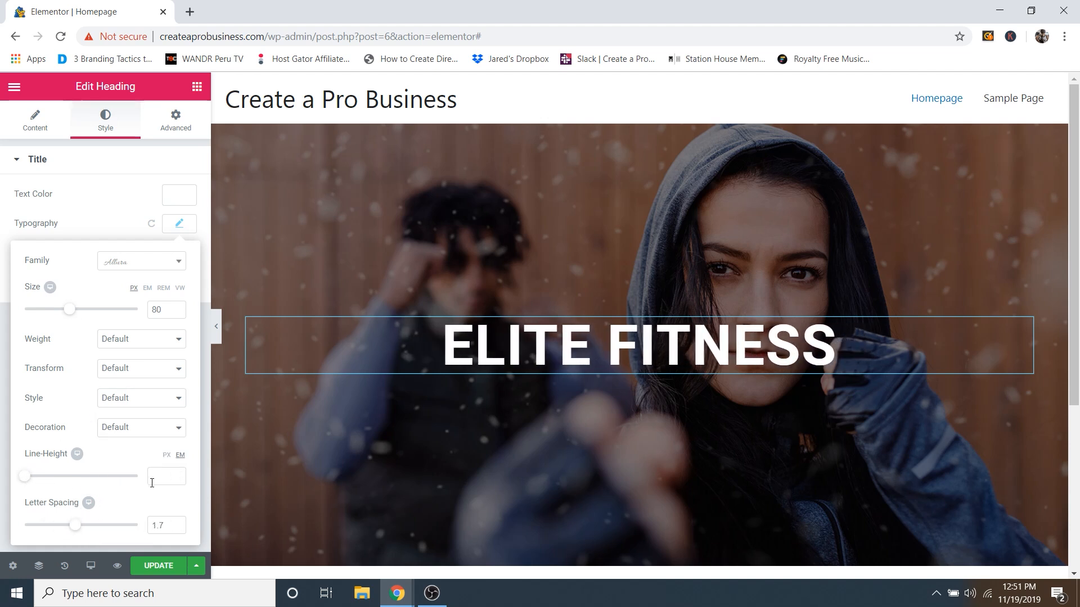
key(ctrl+z)
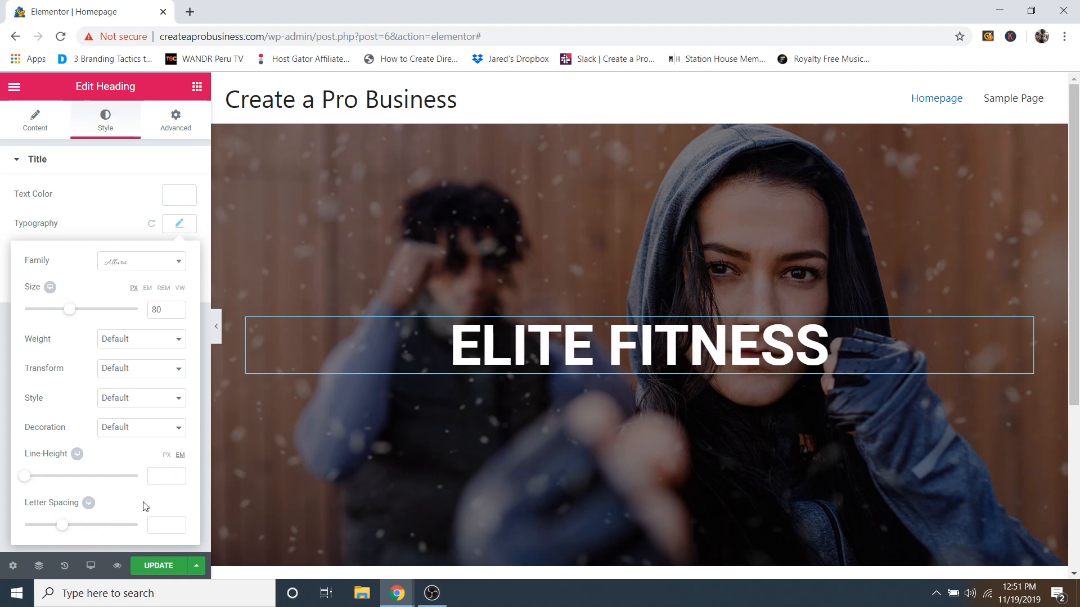
click(119, 204)
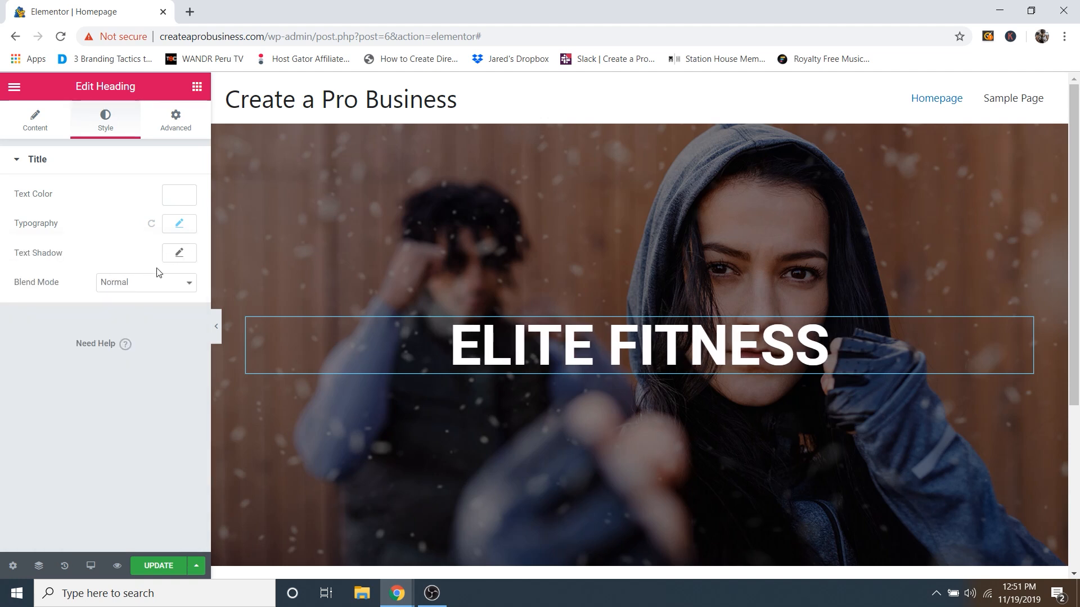
Step: Give the heading a black text shadow: blur 15, horizontal 4, vertical 0, opacity 0.55
click(181, 254)
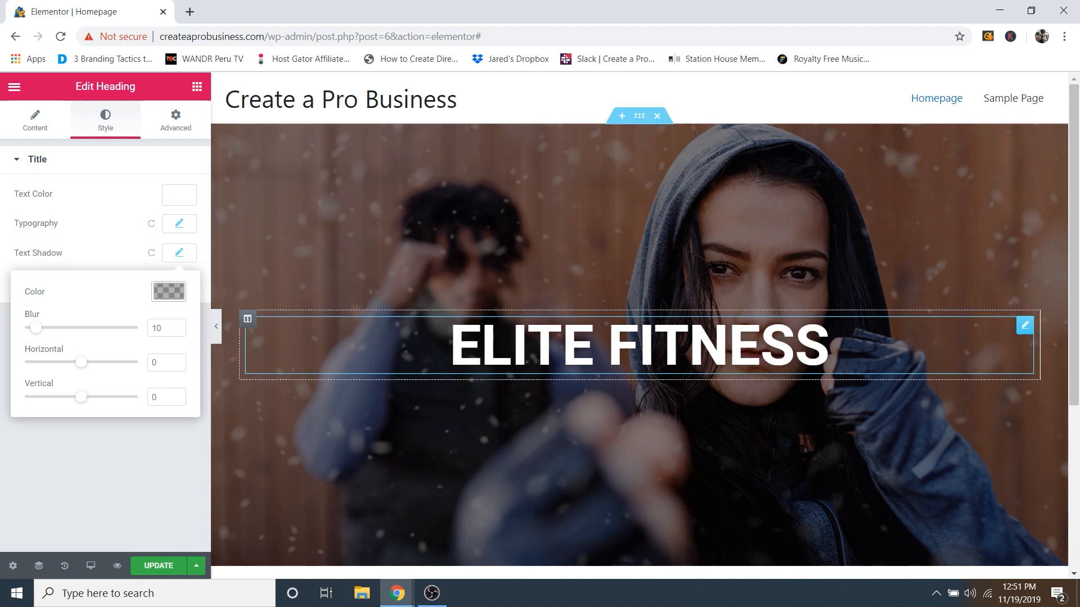
click(168, 292)
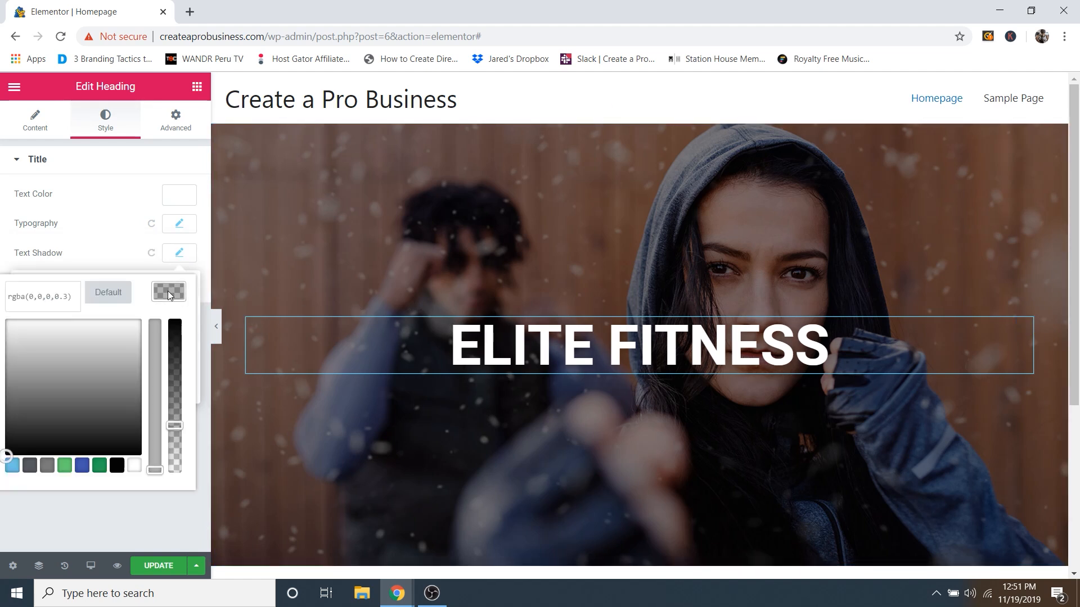
drag(179, 381, 189, 360)
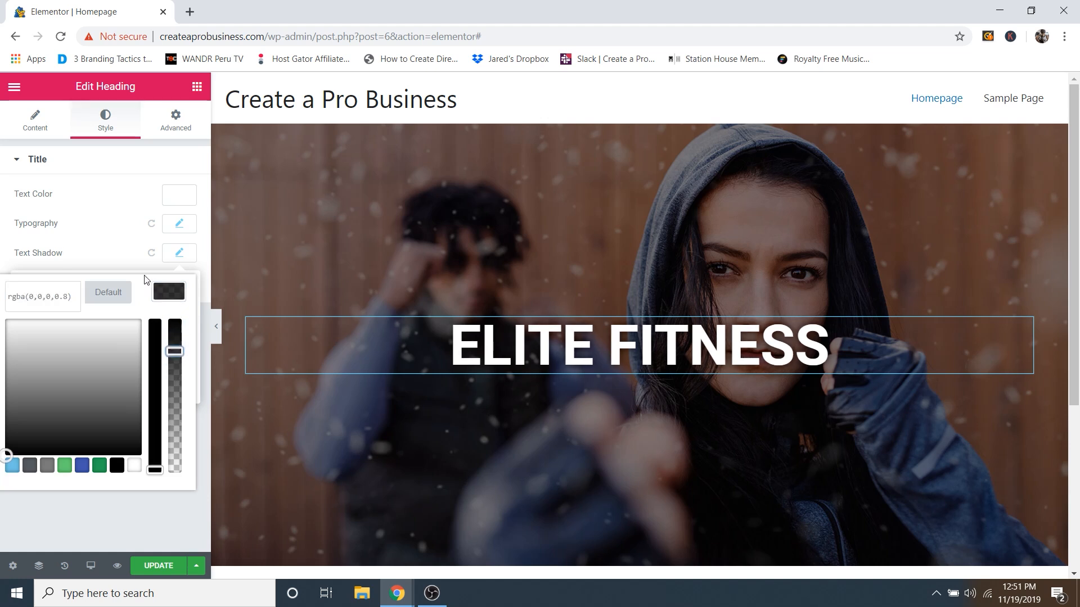
click(119, 259)
click(180, 256)
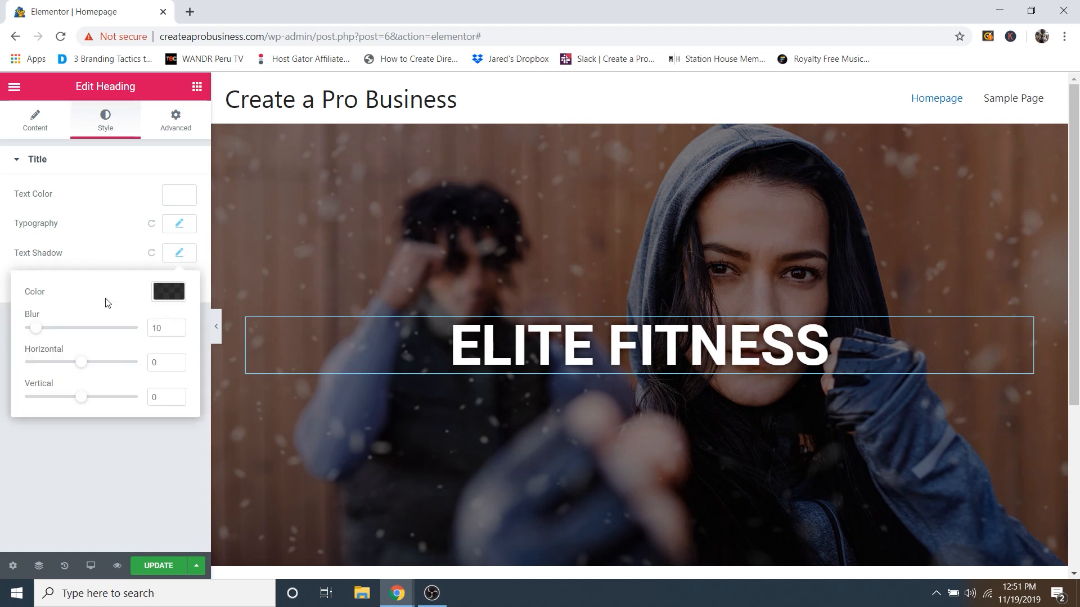
mouse_move(39, 335)
mouse_down()
mouse_move(125, 327)
mouse_move(45, 337)
mouse_up()
mouse_move(83, 370)
mouse_down()
mouse_move(102, 369)
mouse_move(23, 359)
mouse_move(101, 362)
mouse_move(87, 366)
mouse_up()
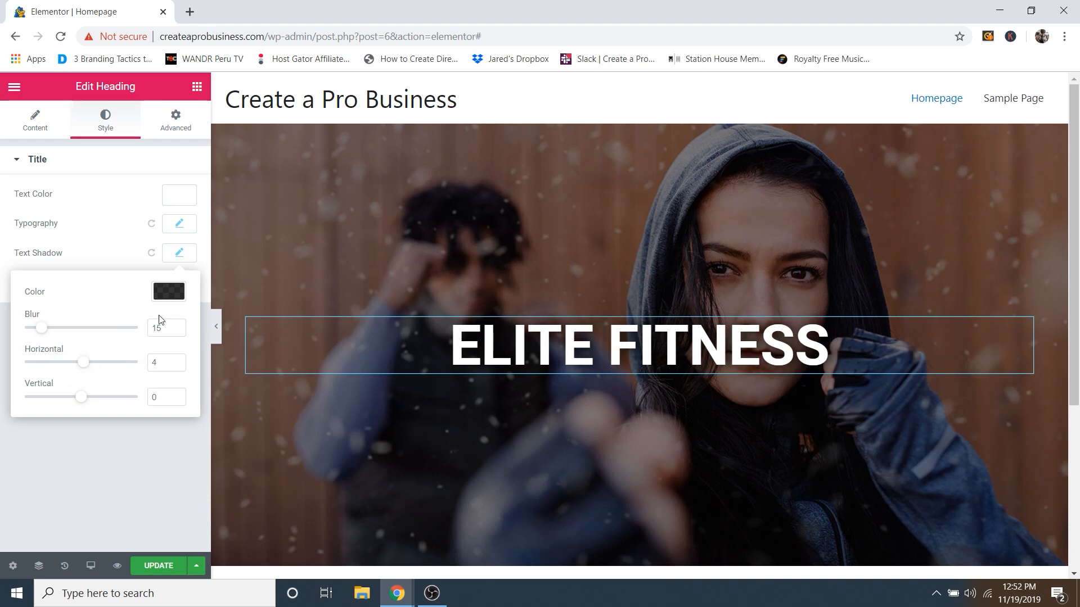
click(168, 293)
drag(179, 337, 182, 389)
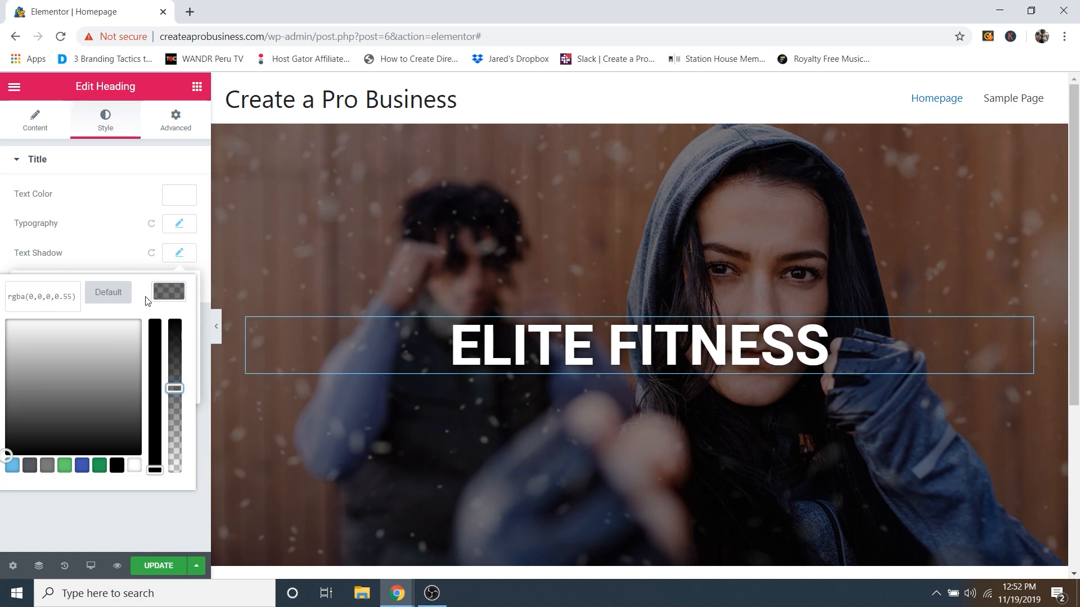
click(121, 253)
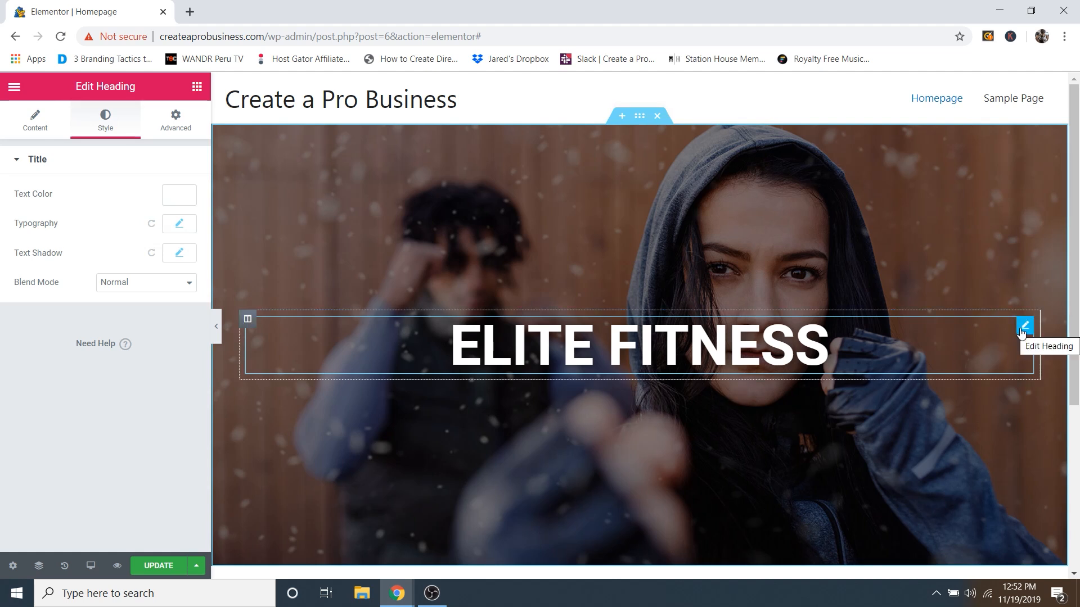
Step: Duplicate the ELITE FITNESS heading and retitle the copy 'PERSONAL TRAINING'
right_click(1021, 333)
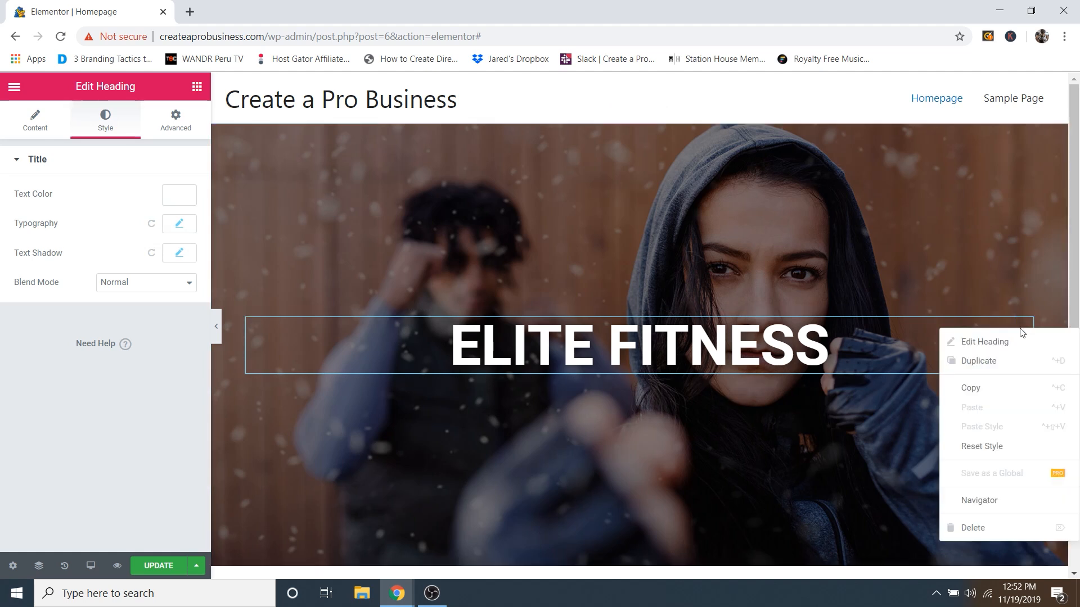
click(997, 363)
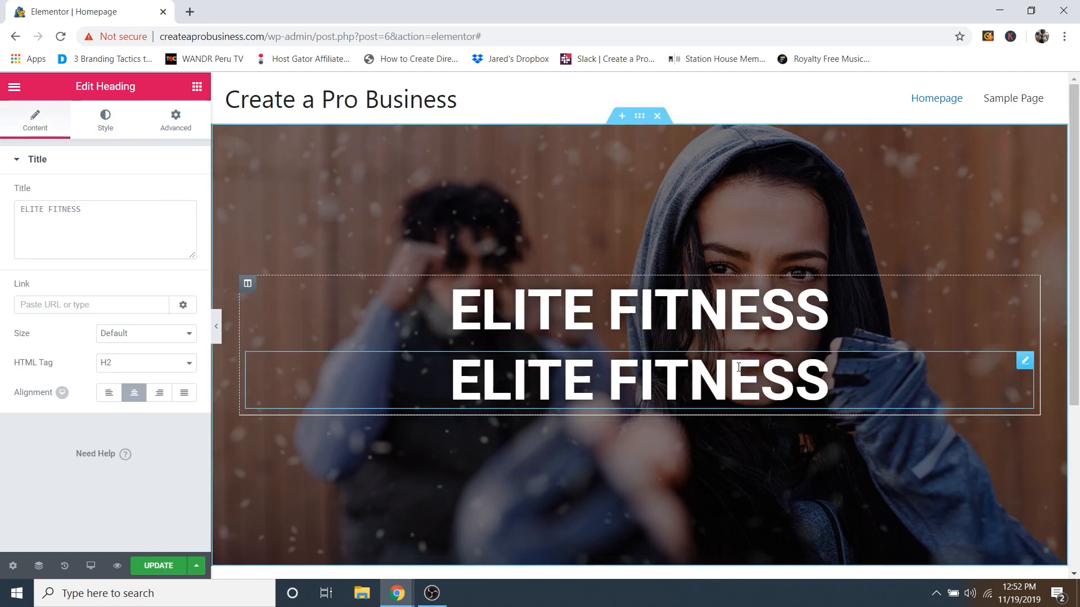
triple_click(108, 221)
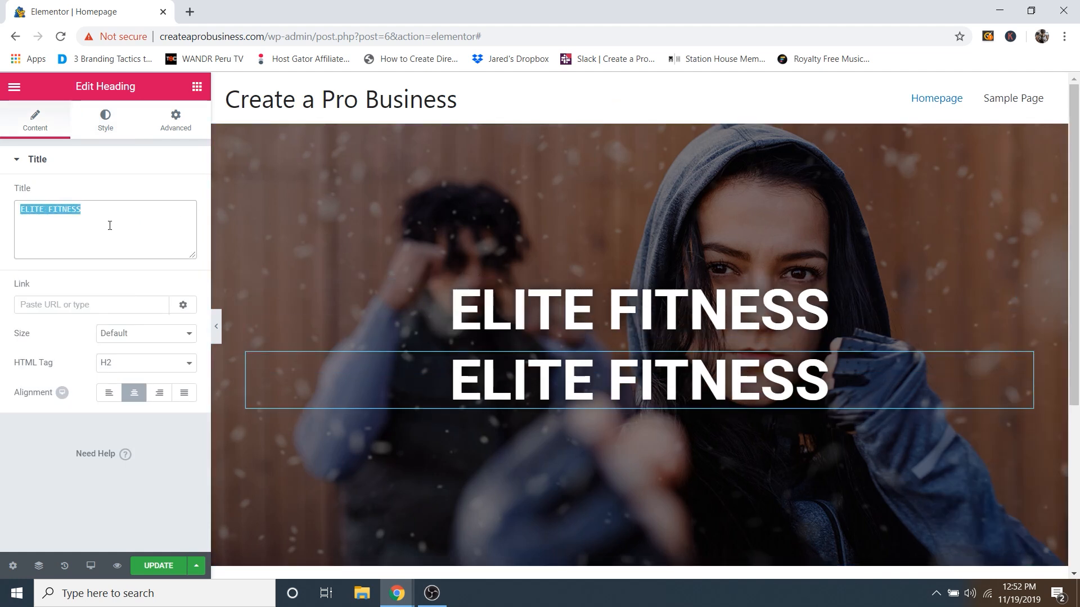
text(PERSONAL TRAINING)
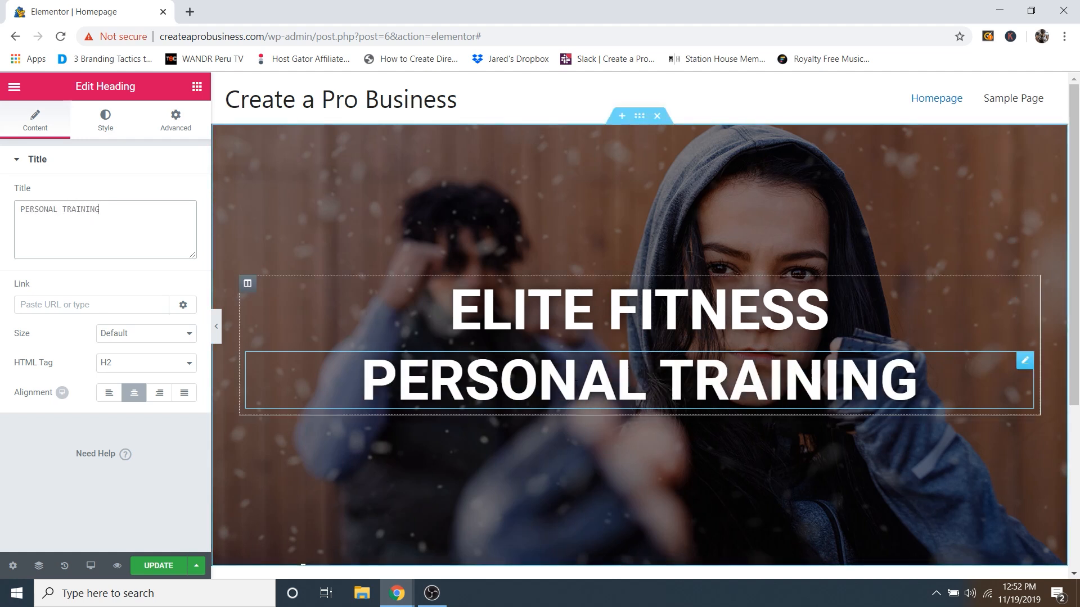
Step: Show the Style settings for the PERSONAL TRAINING heading
triple_click(613, 377)
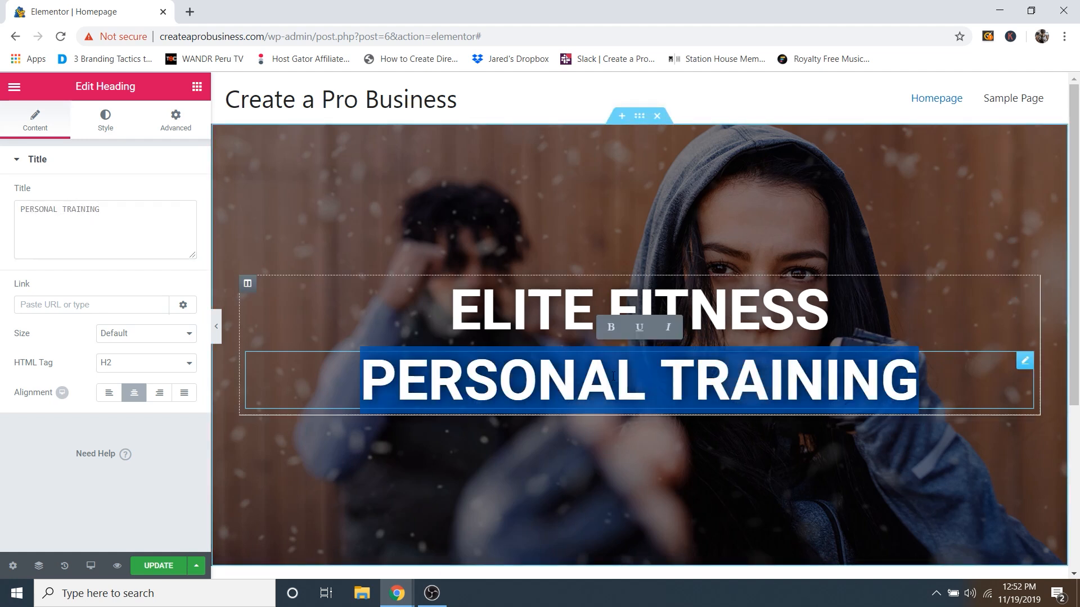
click(613, 375)
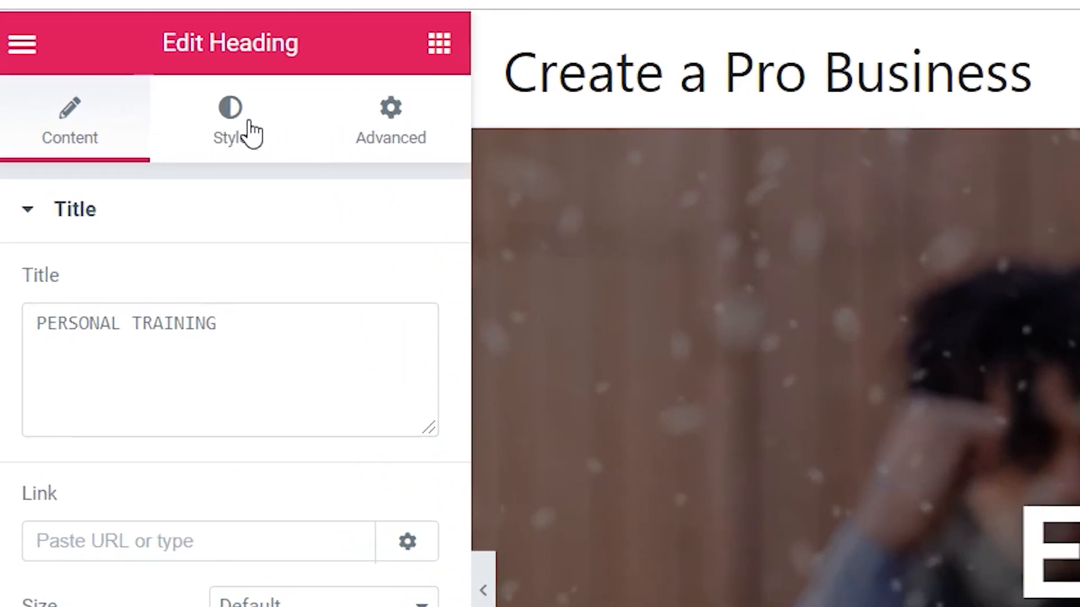
click(253, 132)
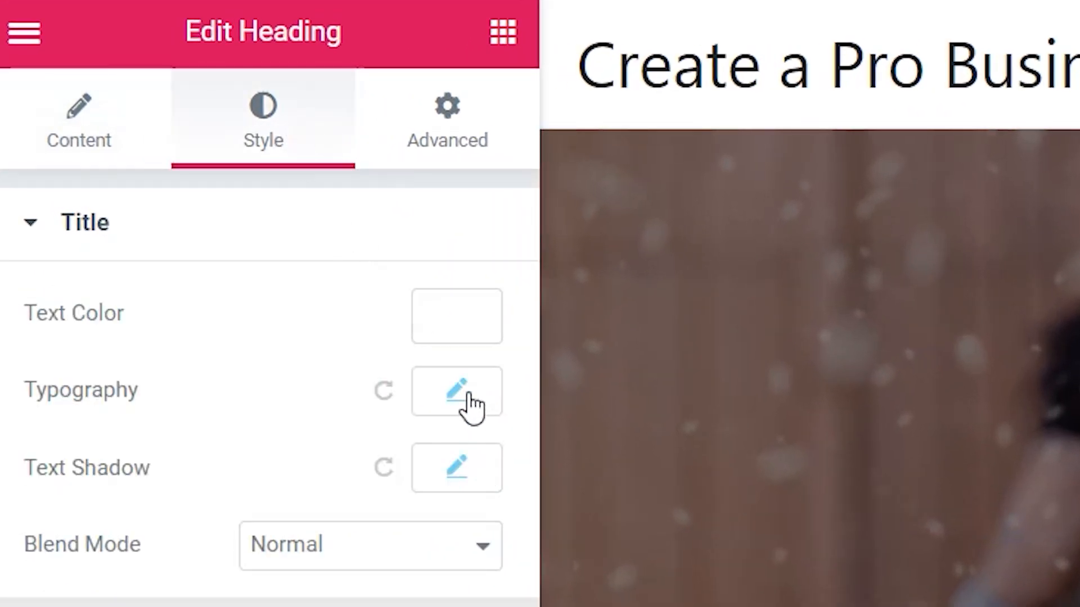
Step: Set the PERSONAL TRAINING subtitle to 18 px with letter spacing 10
click(464, 406)
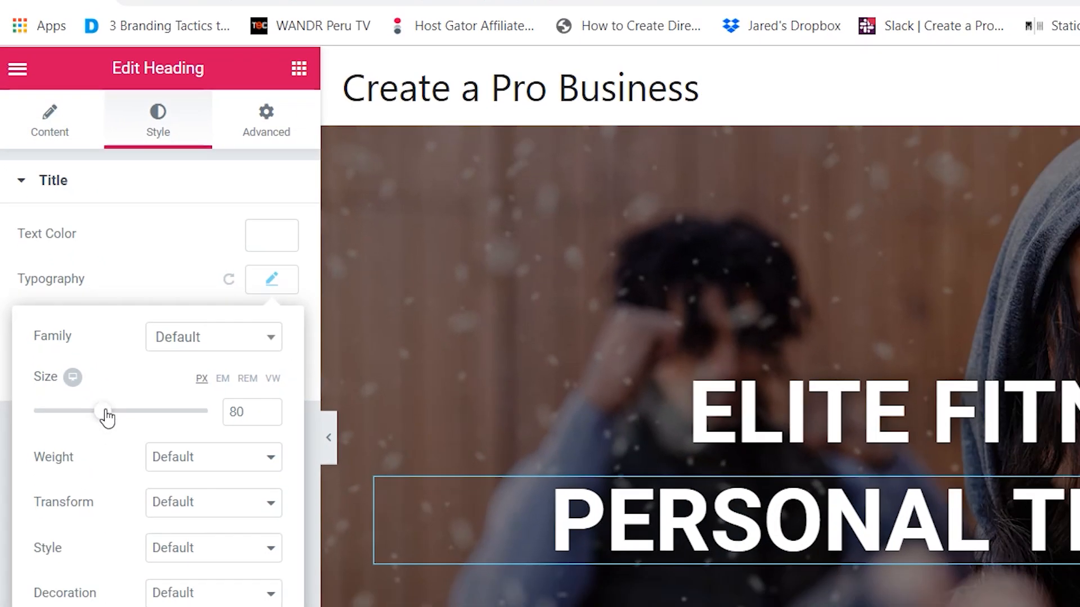
drag(105, 417, 51, 427)
drag(35, 319, 37, 320)
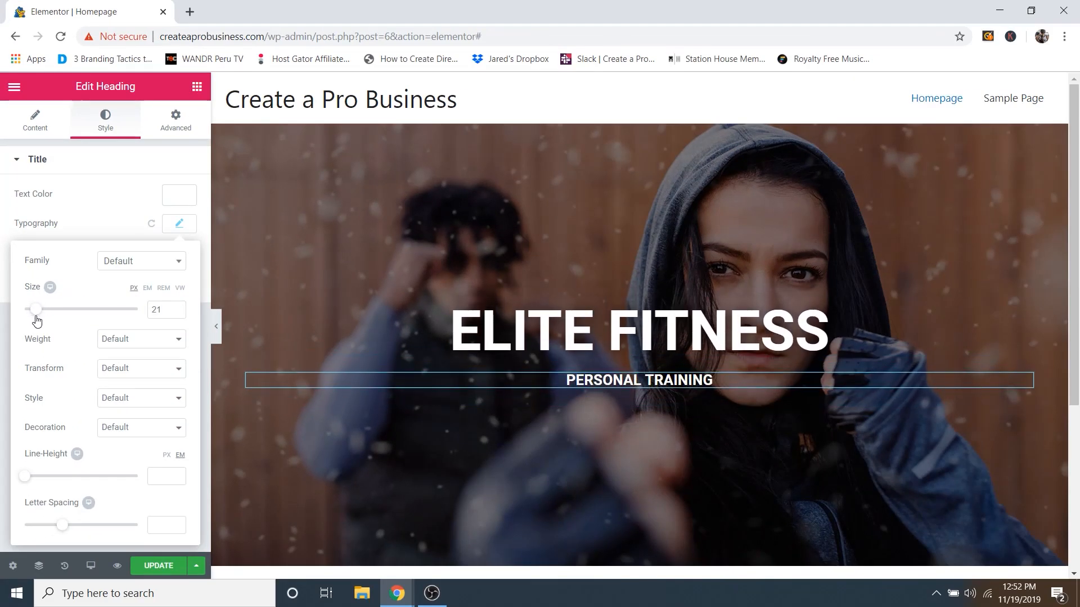
click(176, 307)
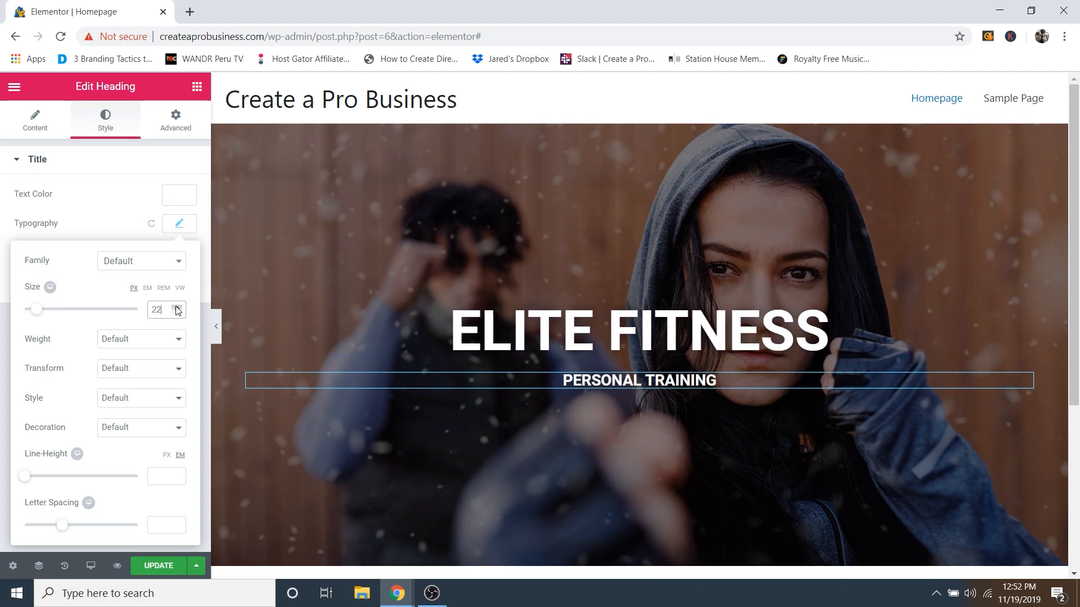
drag(63, 526, 142, 537)
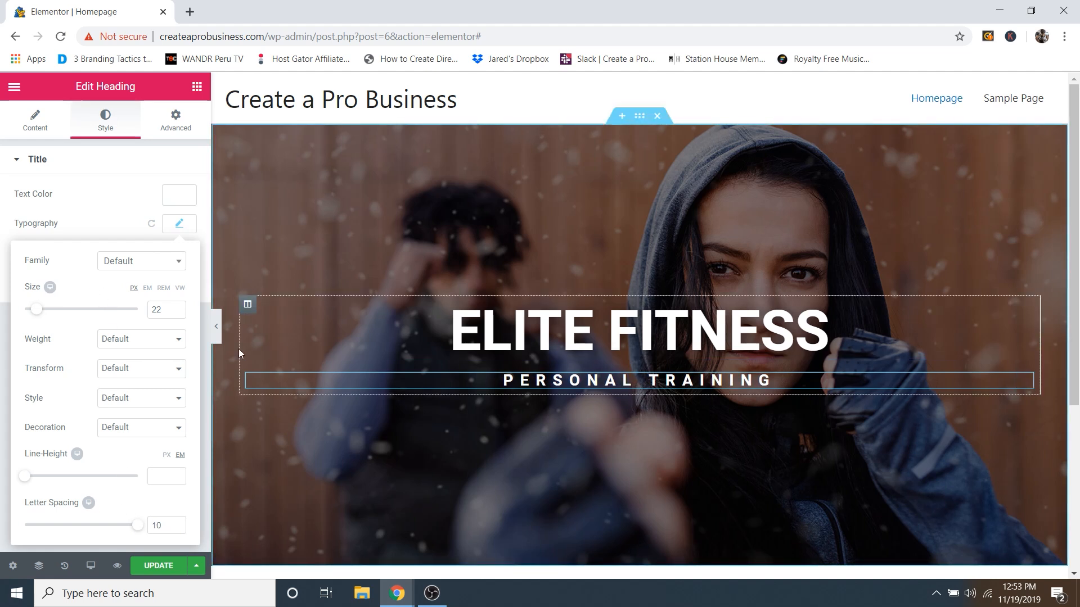
drag(39, 315, 34, 316)
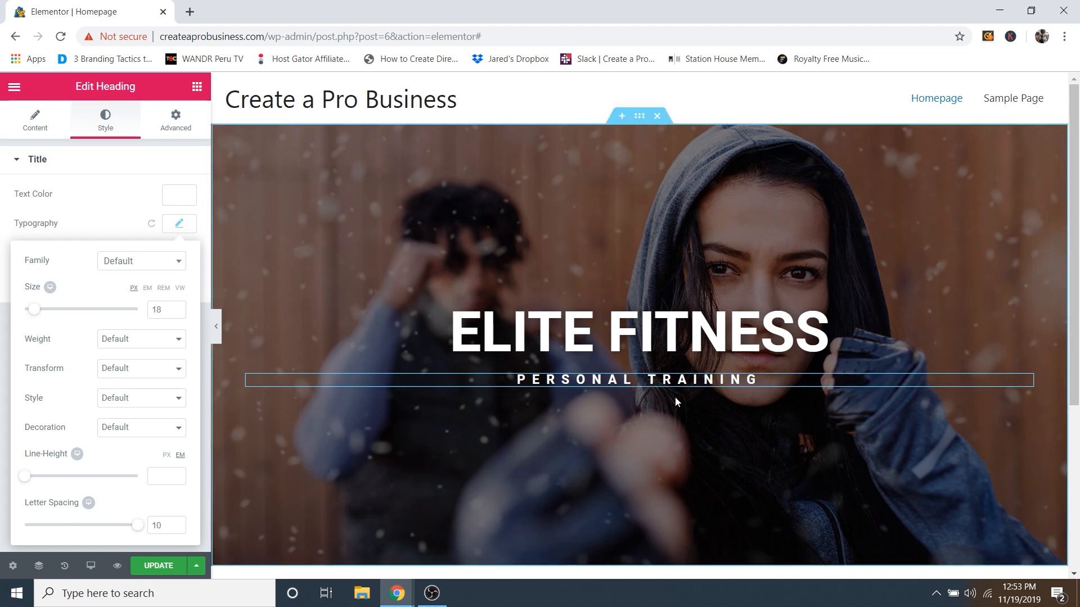
click(113, 200)
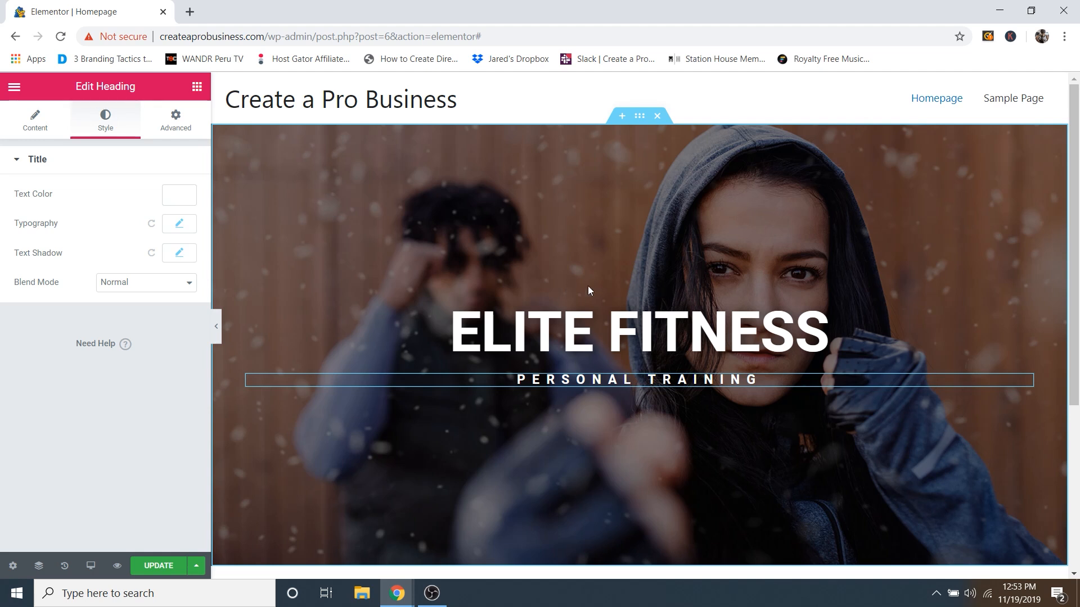
Step: Add a centred Divider above ELITE FITNESS with width 15
click(197, 87)
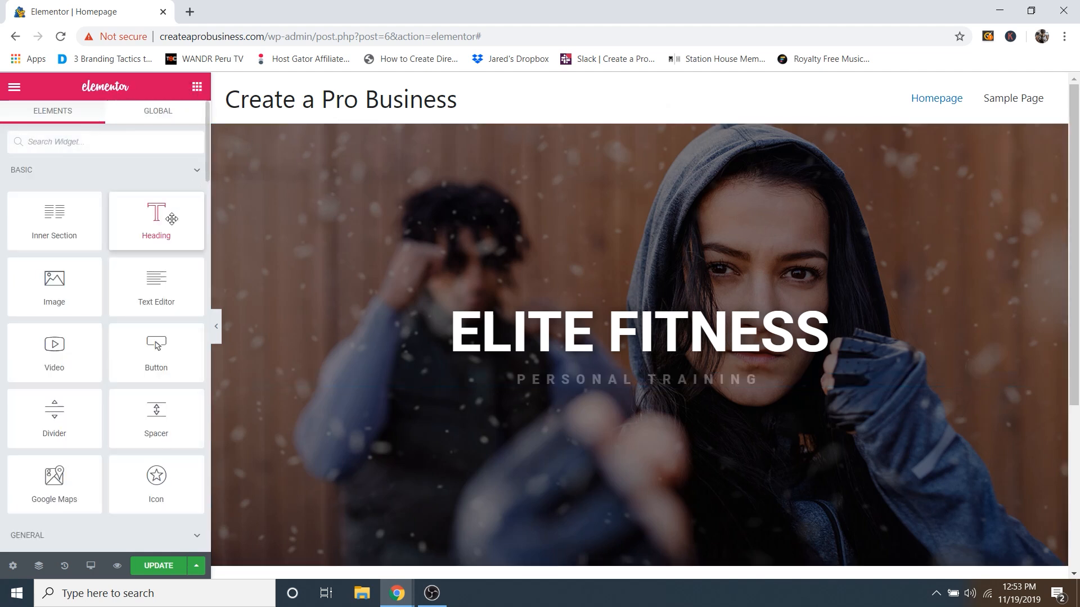
scroll(94, 280, down, 2)
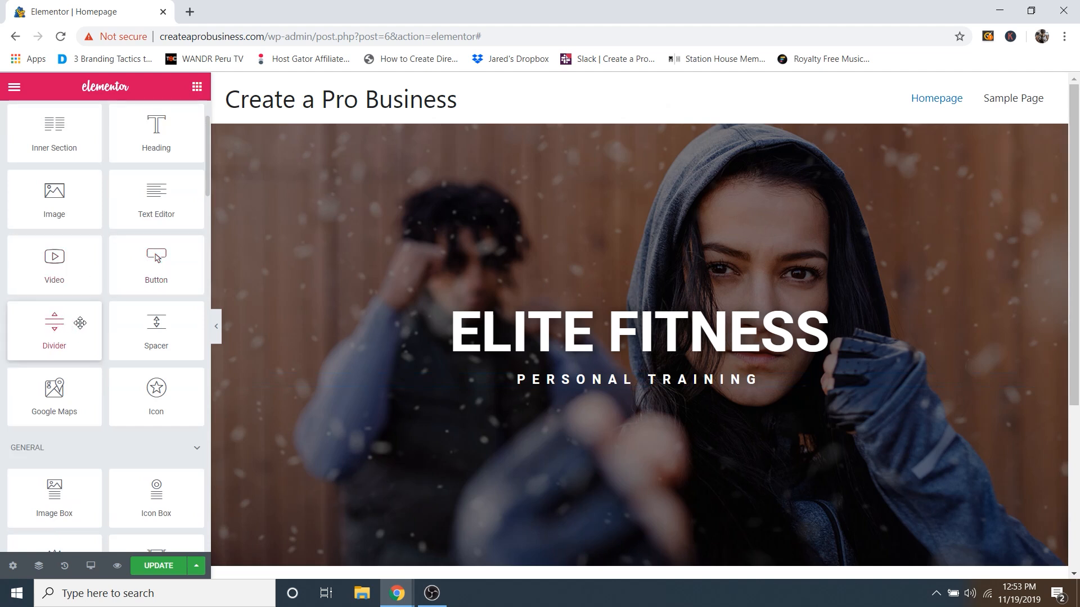
drag(44, 332, 636, 309)
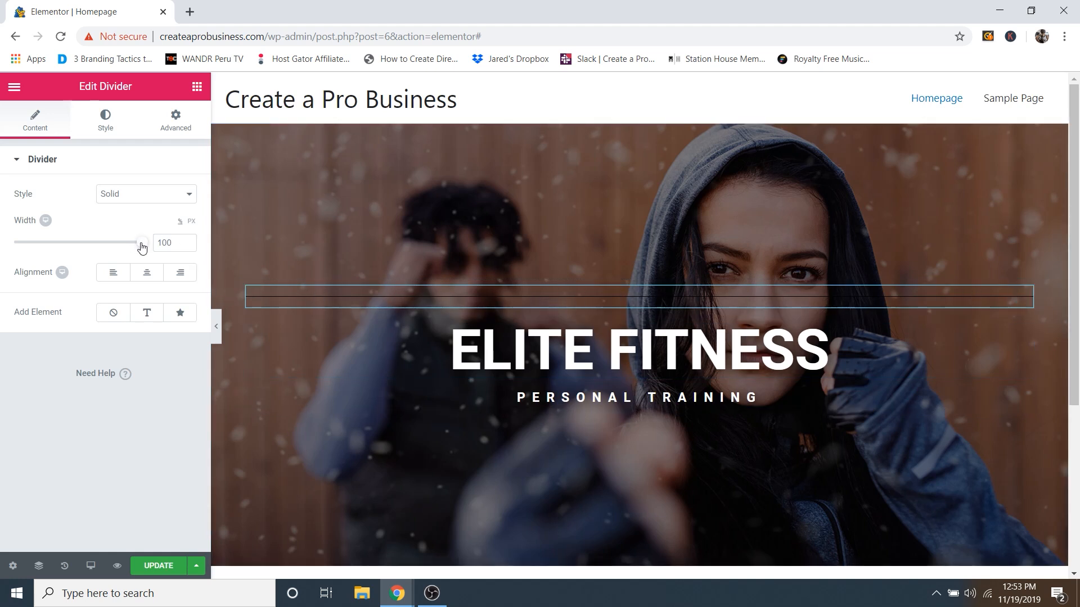
drag(141, 247, 34, 257)
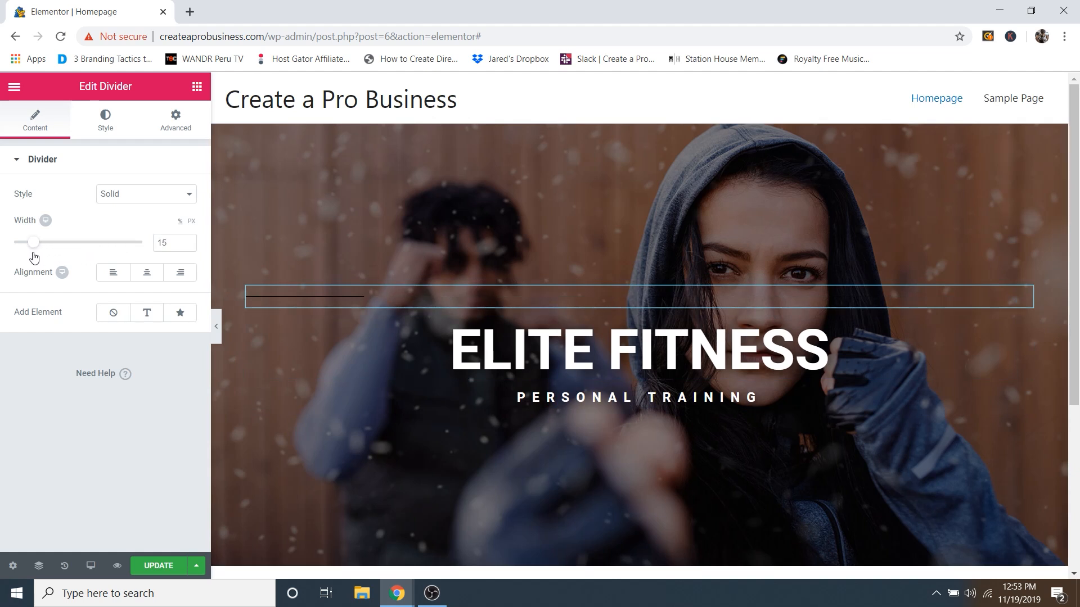
click(153, 280)
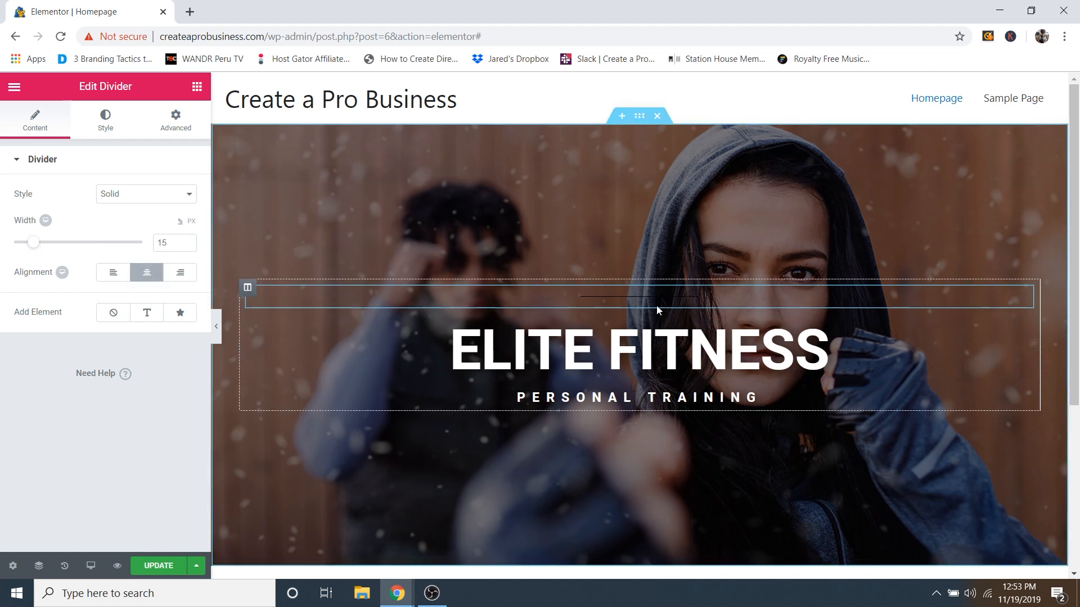
Step: Style the divider white with weight 1 and gap 5
click(107, 127)
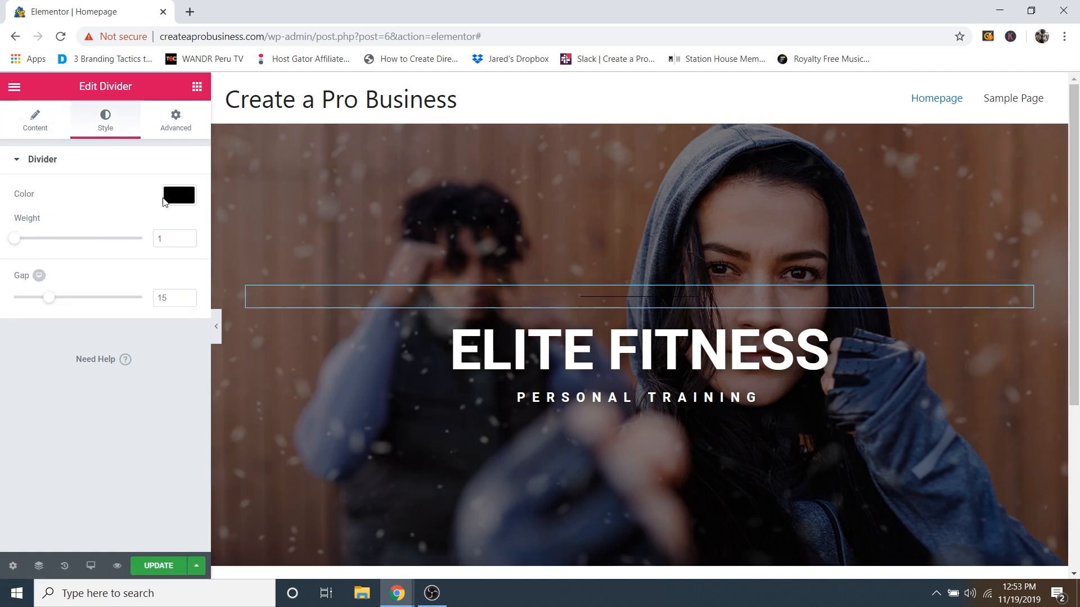
click(177, 201)
drag(106, 267, 2, 190)
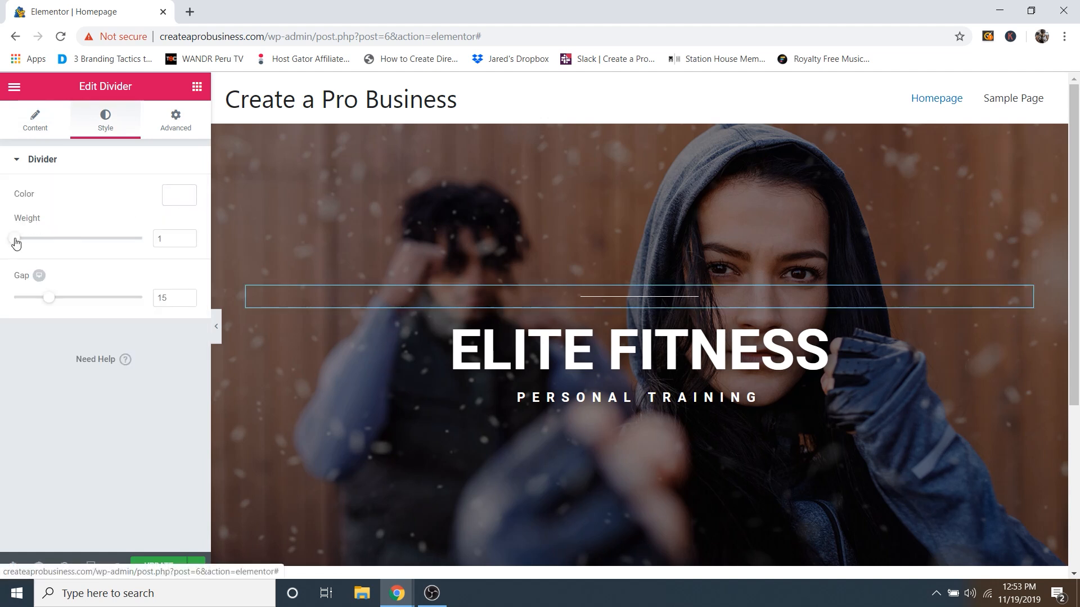
drag(14, 242, 71, 247)
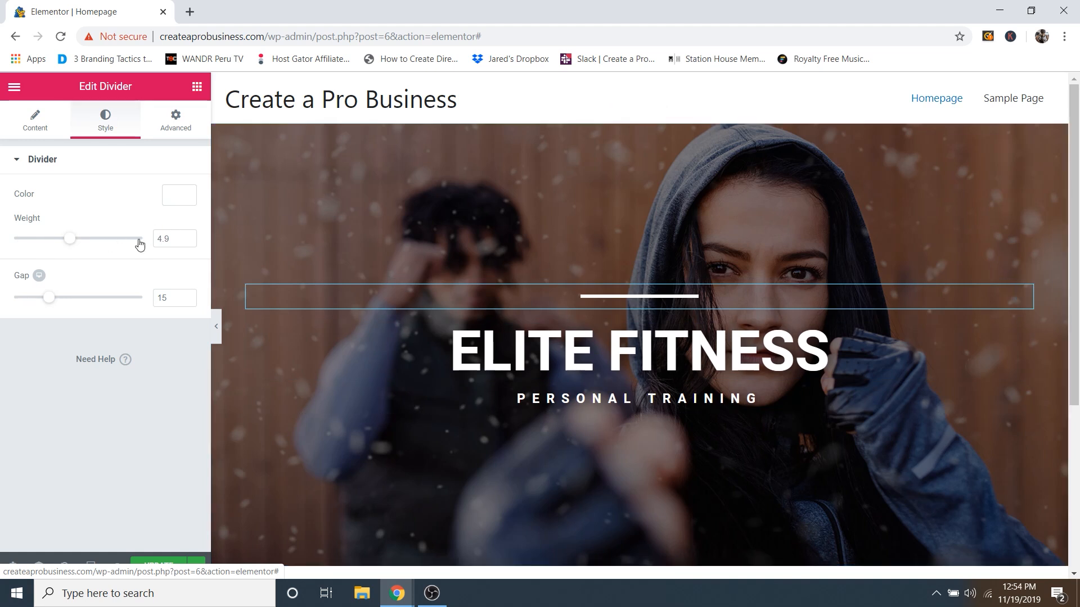
drag(174, 239, 134, 240)
text(2)
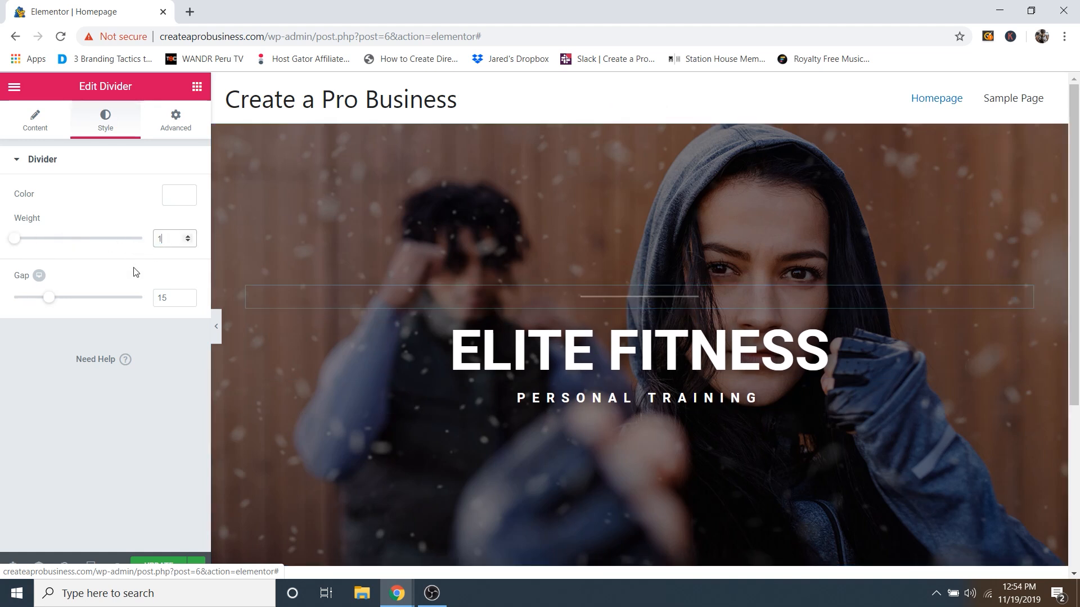
text(1)
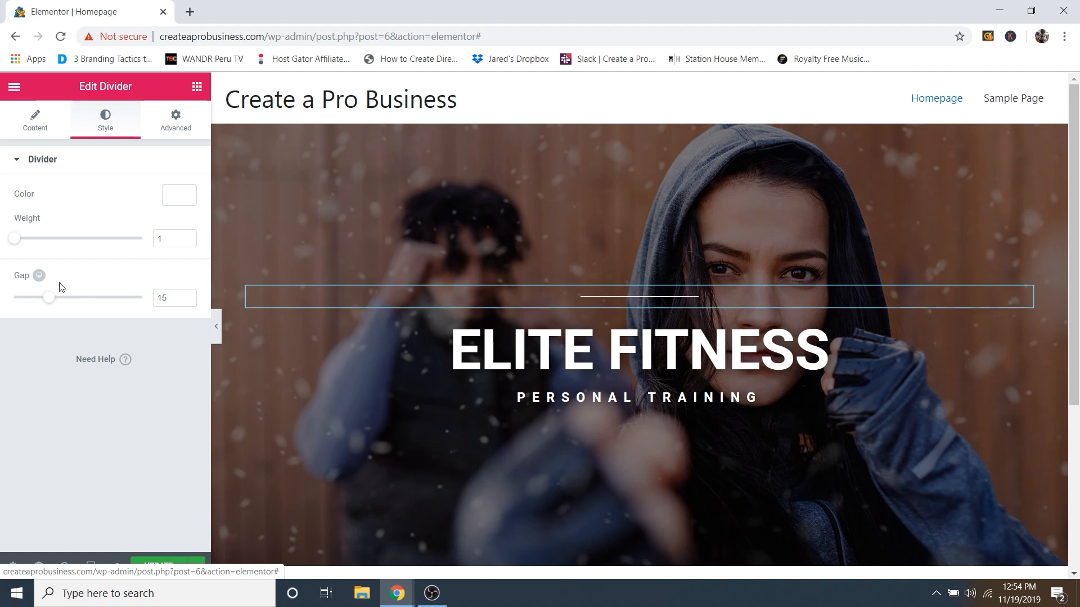
drag(50, 301, 24, 309)
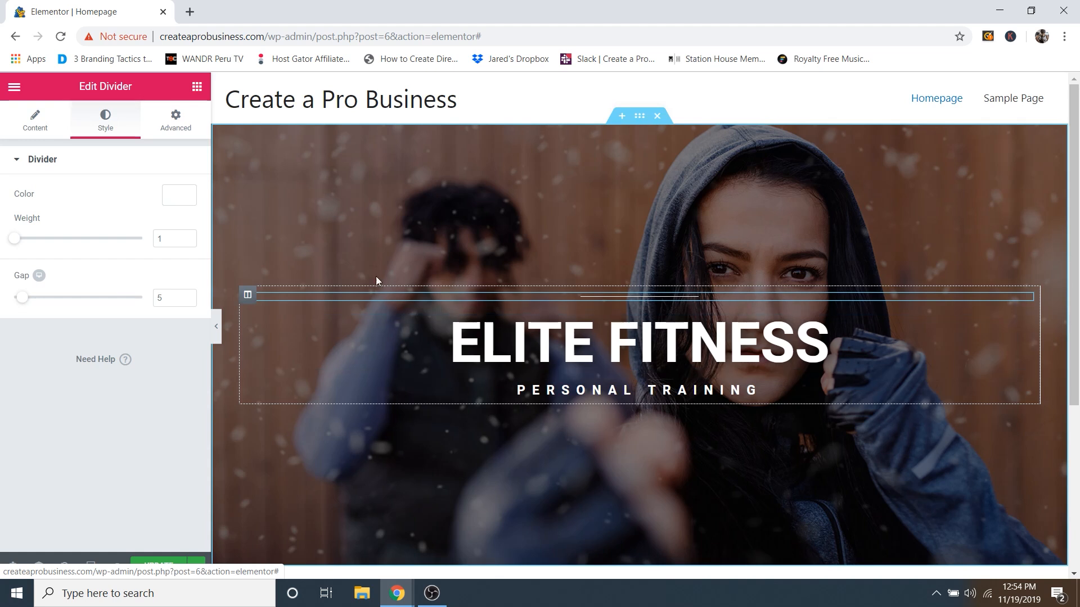
click(197, 88)
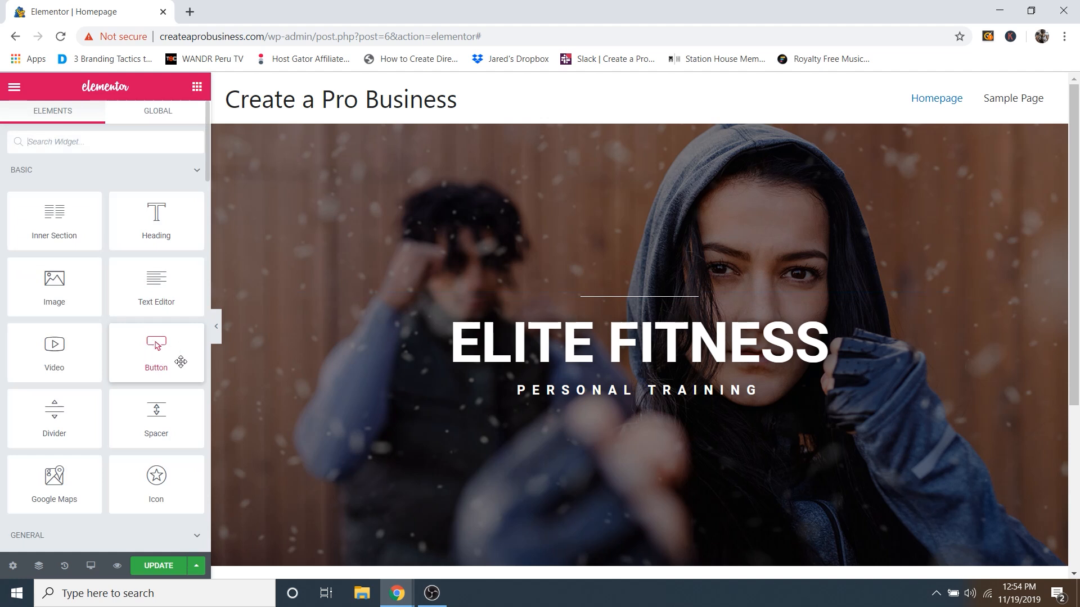
Step: Add a centred button below PERSONAL TRAINING and change its label to 'Get Started'
drag(153, 353, 614, 399)
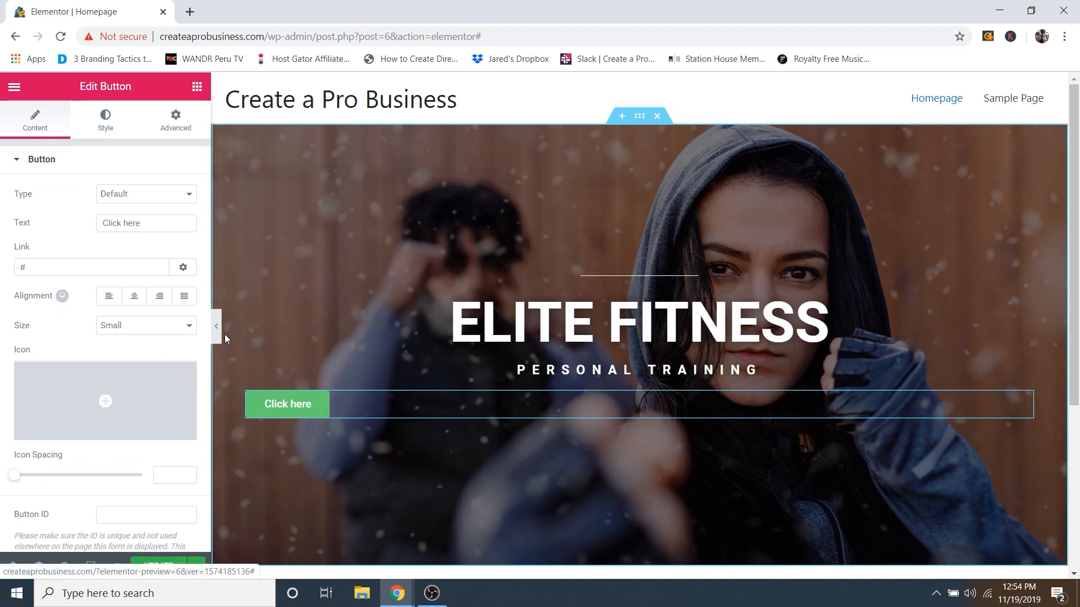
click(134, 298)
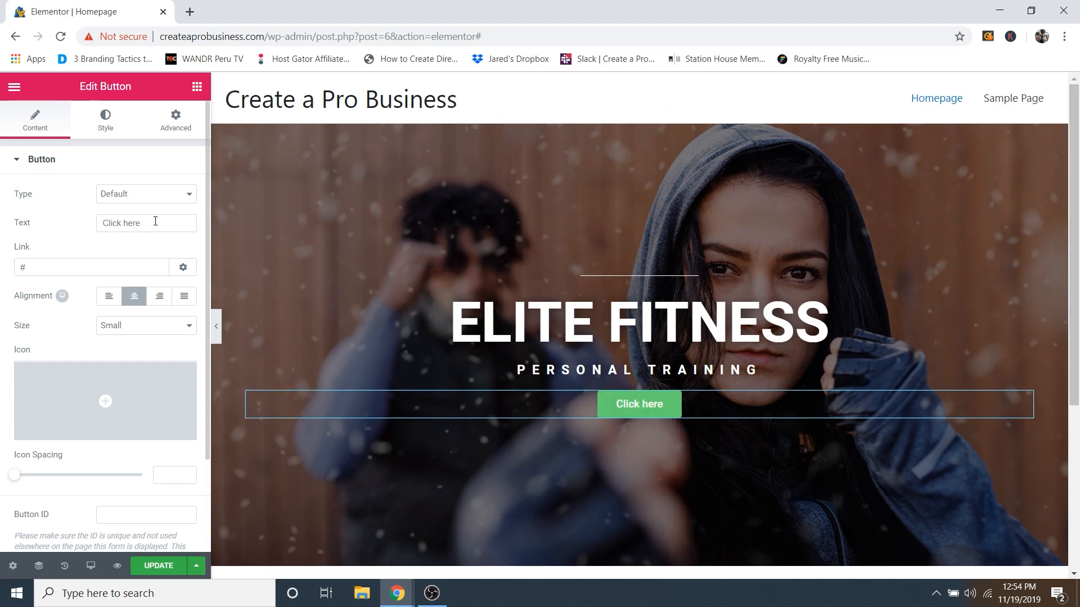
drag(155, 221, 112, 222)
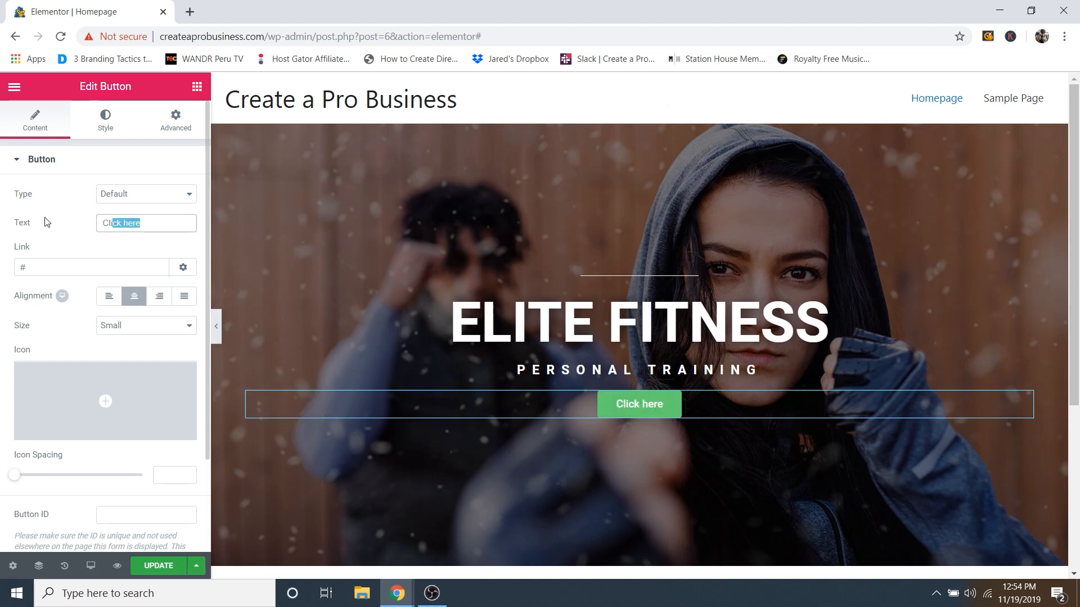
triple_click(153, 225)
text(Get Started)
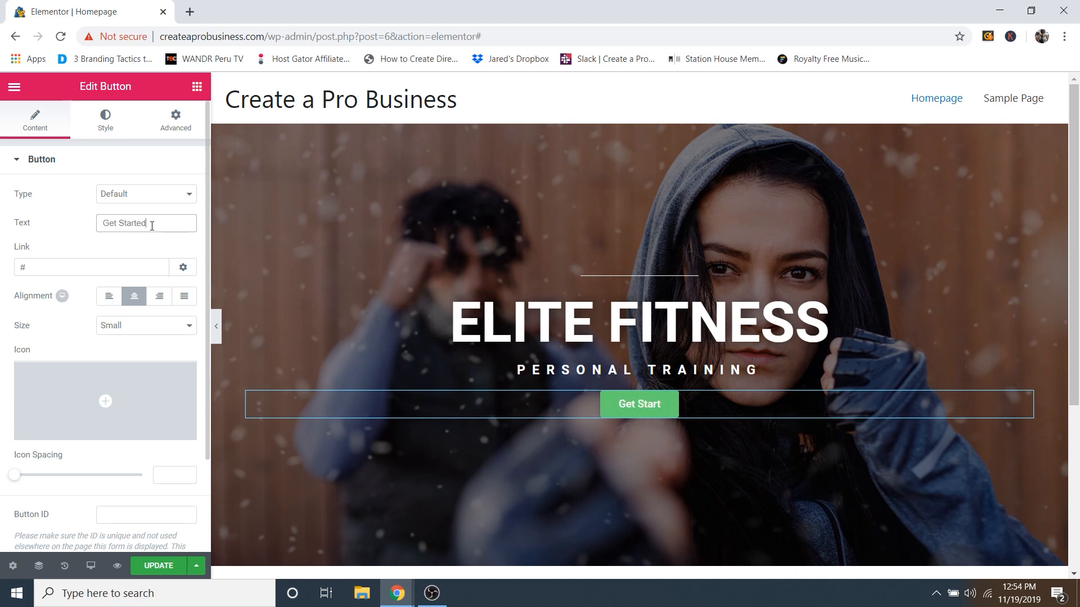
click(50, 268)
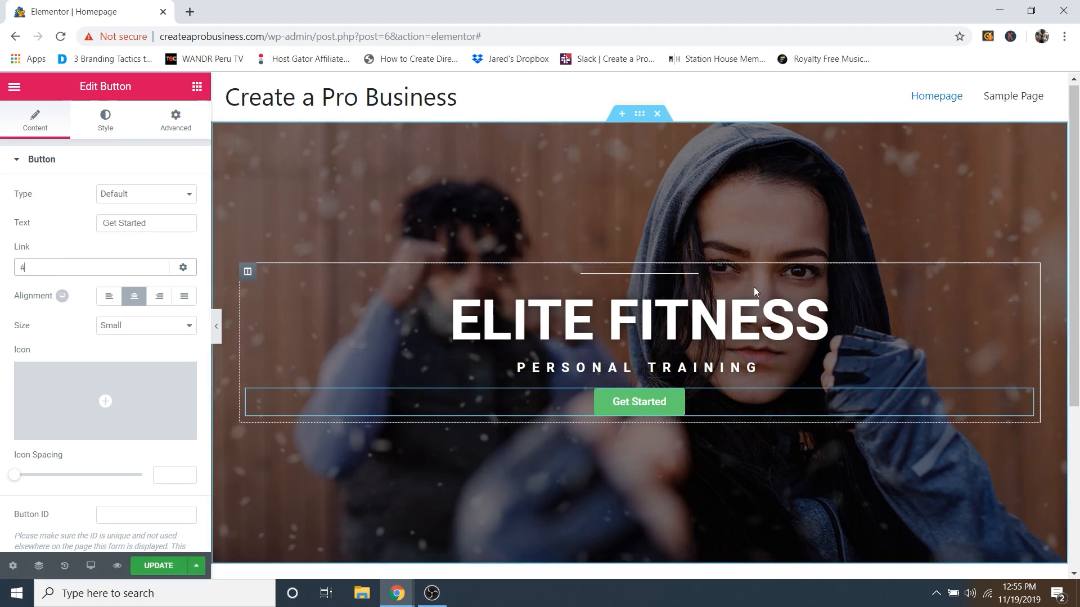
scroll(754, 309, down, 1)
scroll(730, 470, up, 1)
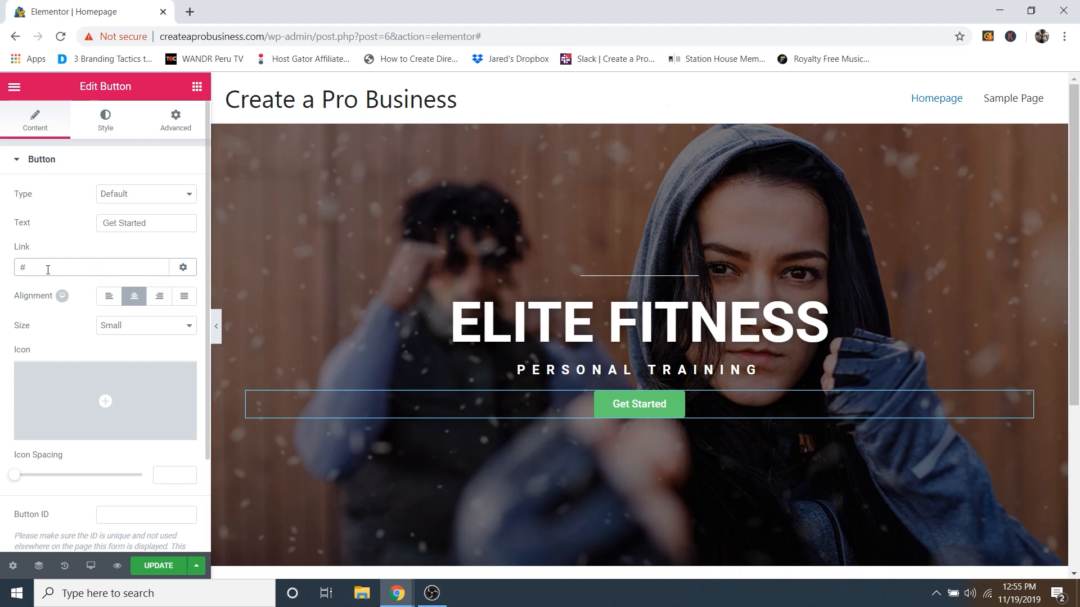
Step: Load youtube.com/createaprowebsite in a new tab, copy its address, and return to the Elementor editor
click(190, 12)
text(youtube.com)
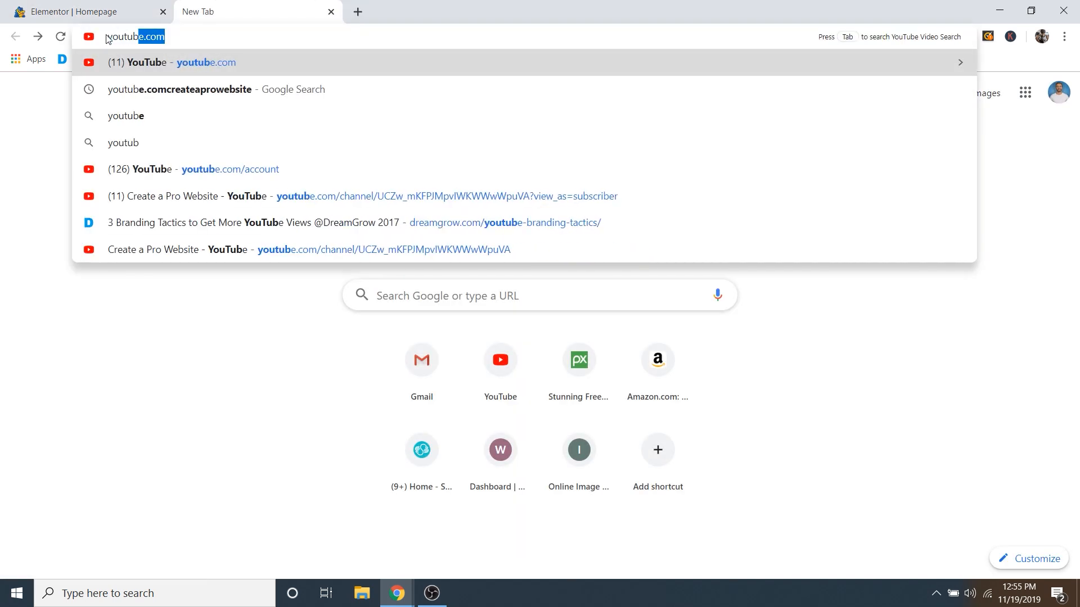
text(/create)
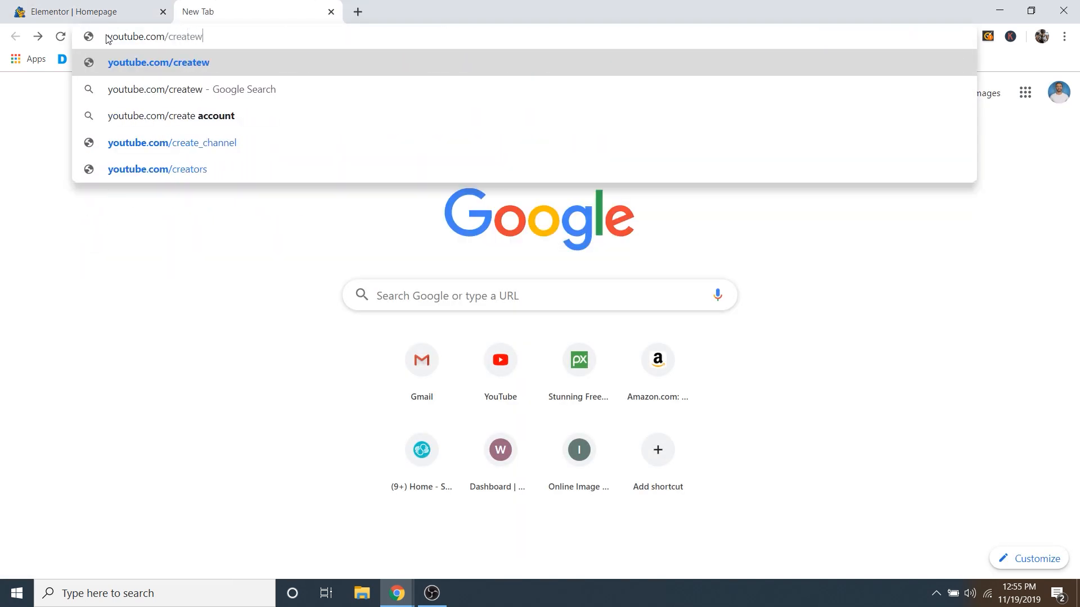
text(aprowebsite)
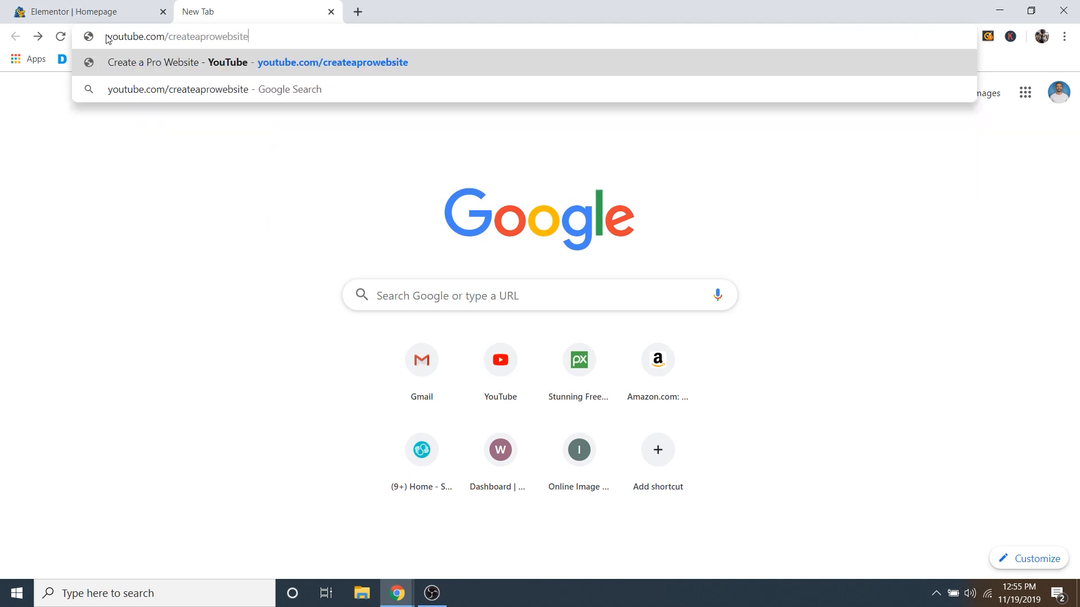
key(Return)
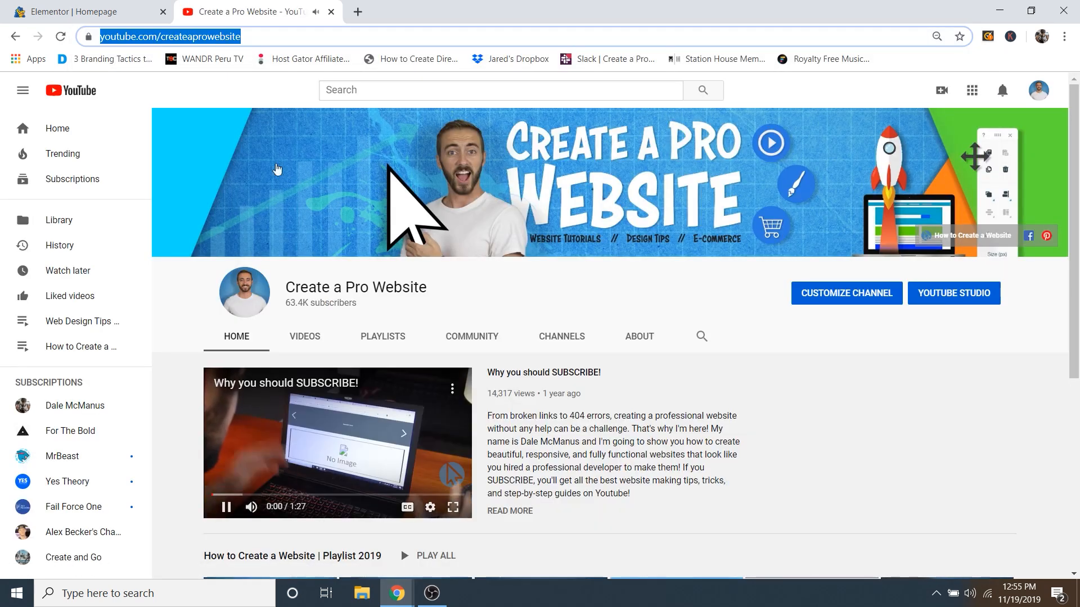
click(225, 36)
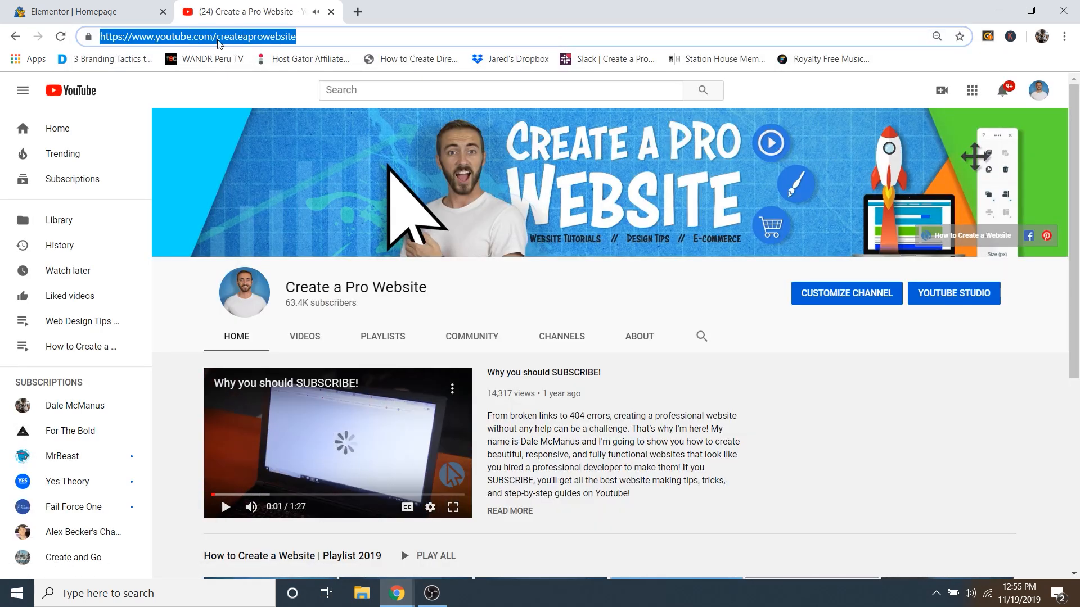
right_click(218, 38)
click(243, 116)
click(97, 13)
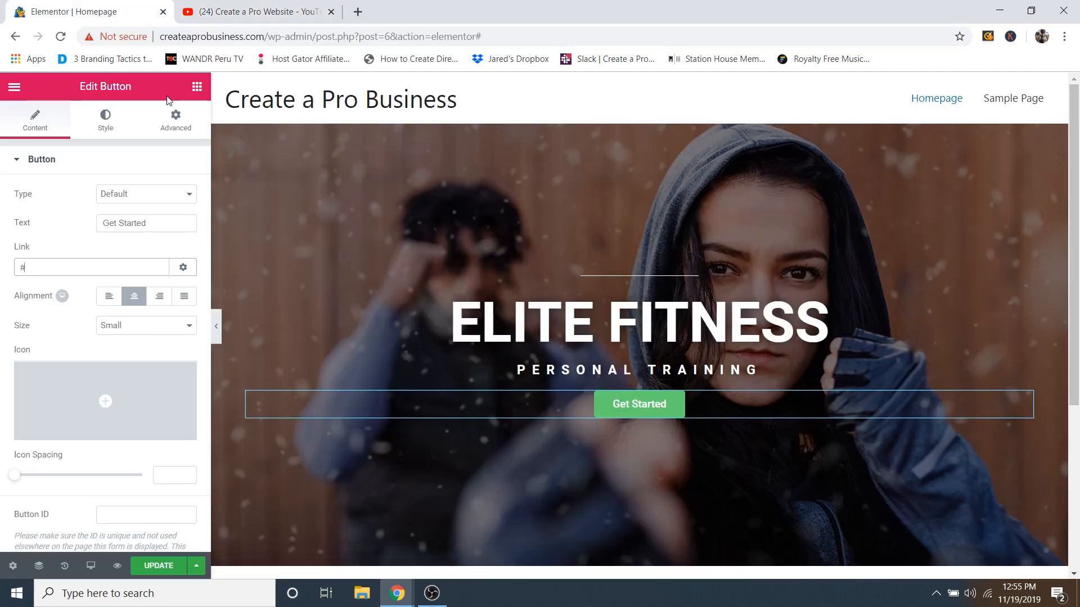
Step: Replace the Get Started button's # link with the pasted YouTube channel address
click(64, 269)
key(BackSpace)
right_click(62, 269)
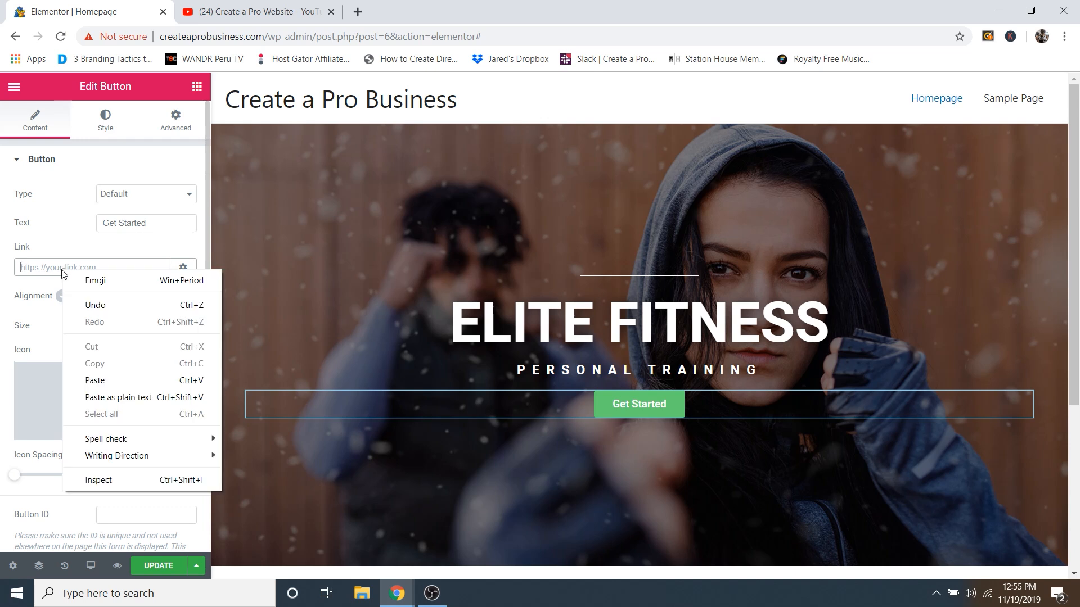
click(121, 380)
click(79, 239)
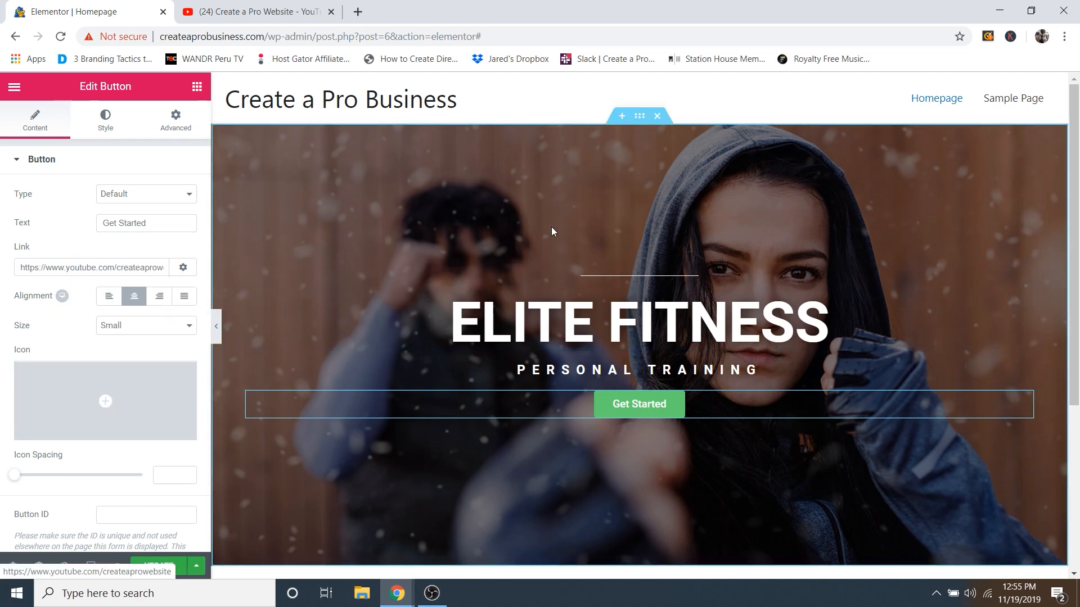
Step: Close the YouTube tab, then clear the button's link so it is empty
click(269, 12)
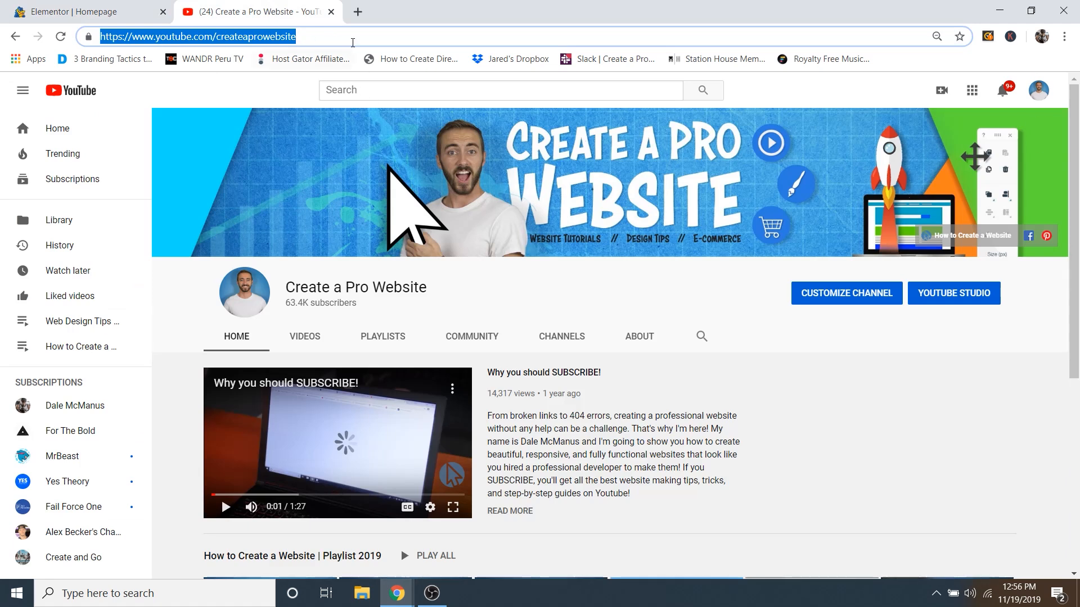
click(331, 12)
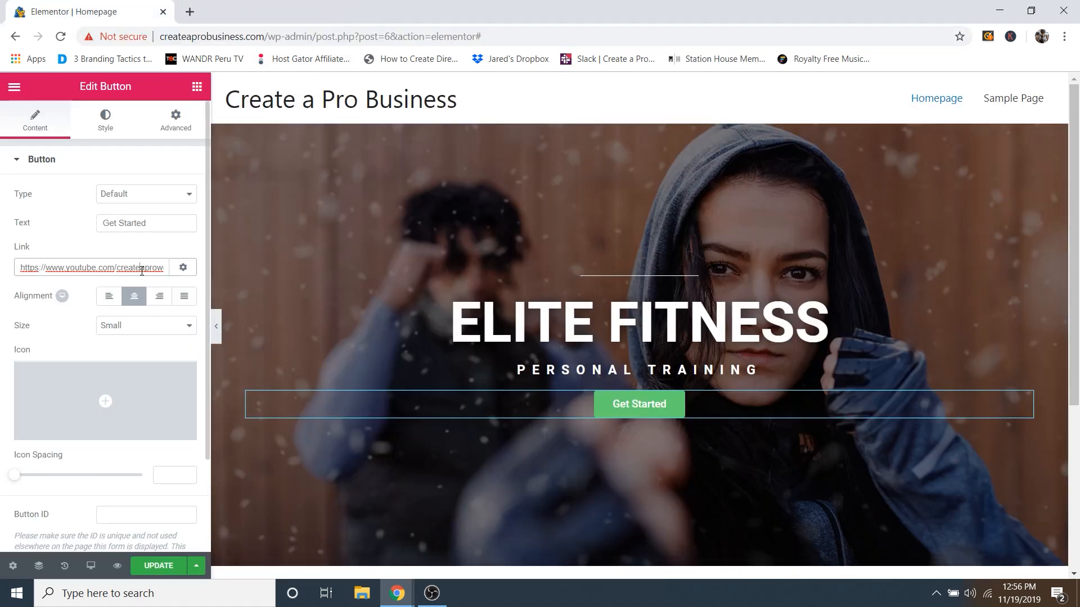
triple_click(34, 266)
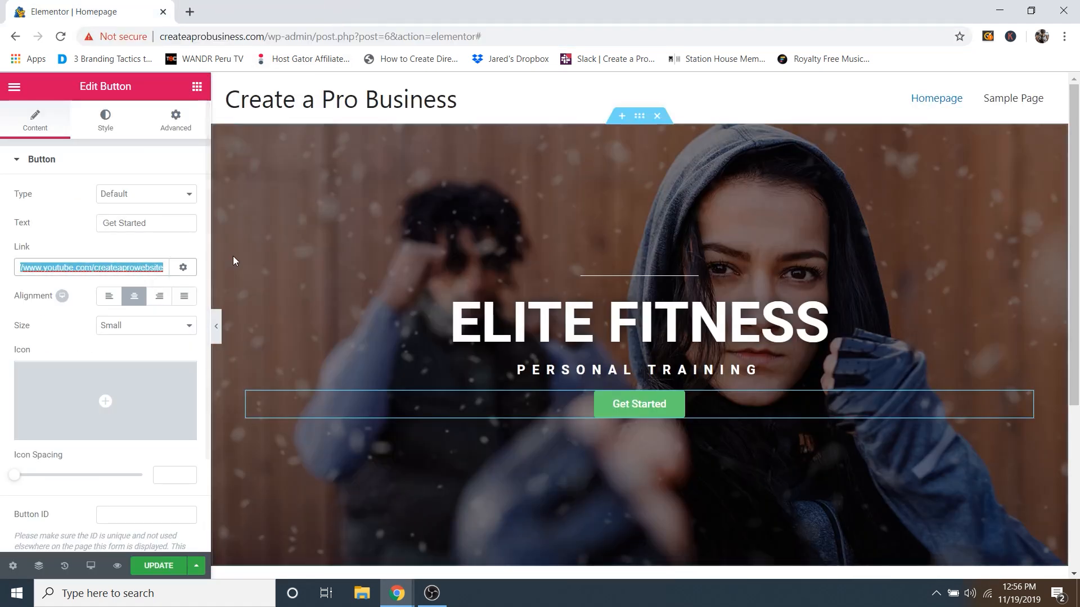
key(BackSpace)
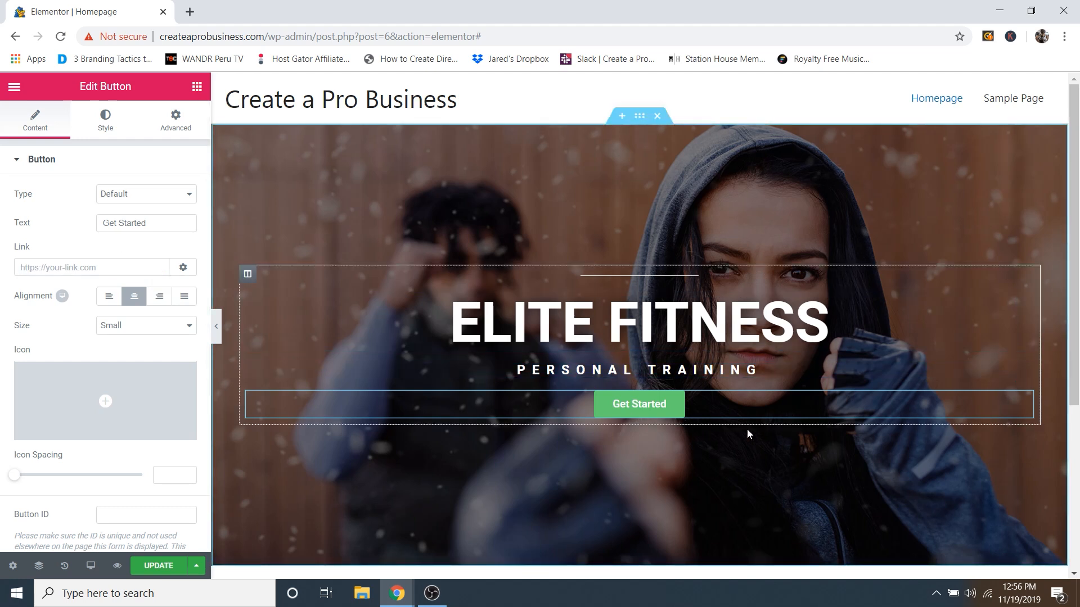
scroll(763, 510, down, 1)
scroll(763, 506, down, 1)
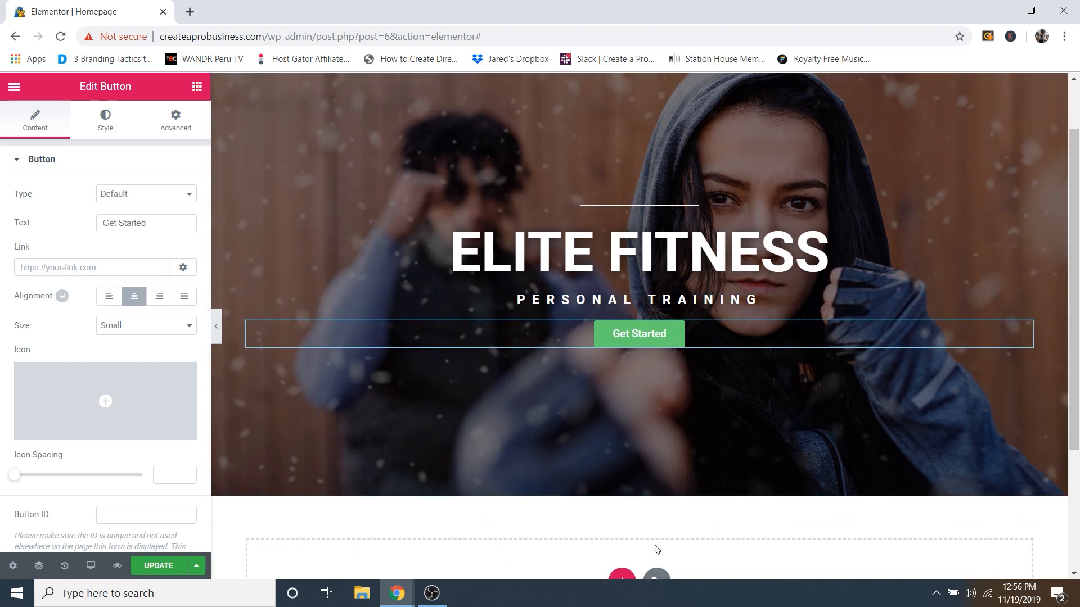
scroll(661, 540, up, 2)
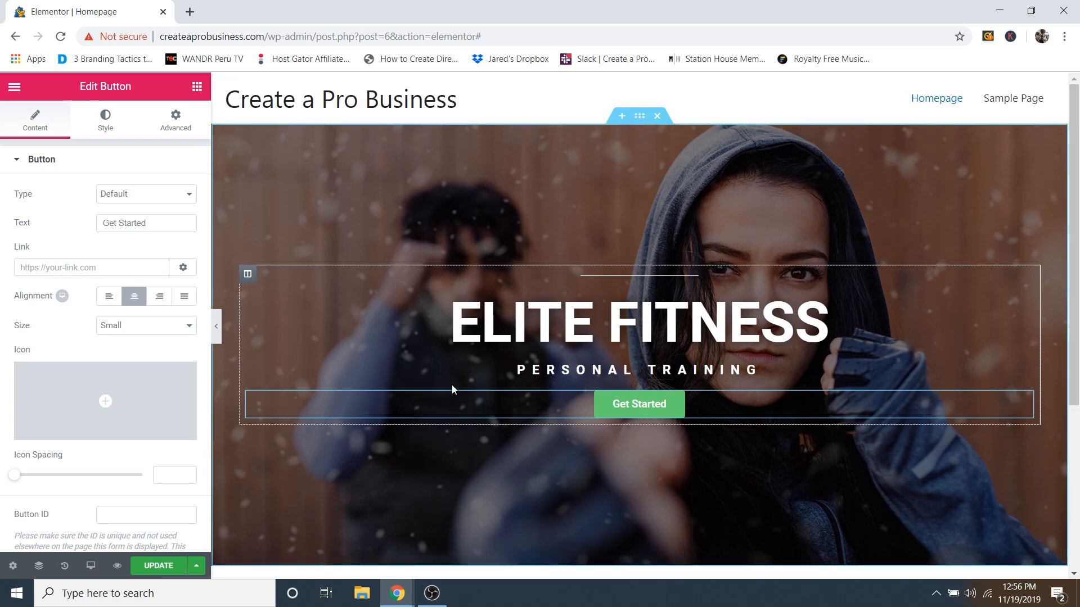
mouse_move(72, 391)
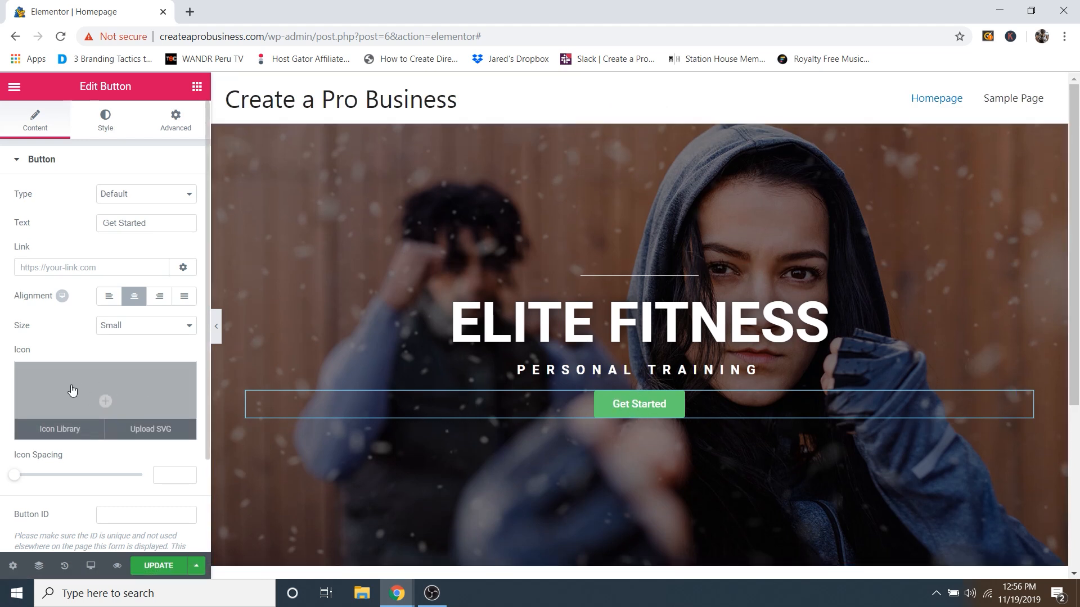
click(64, 431)
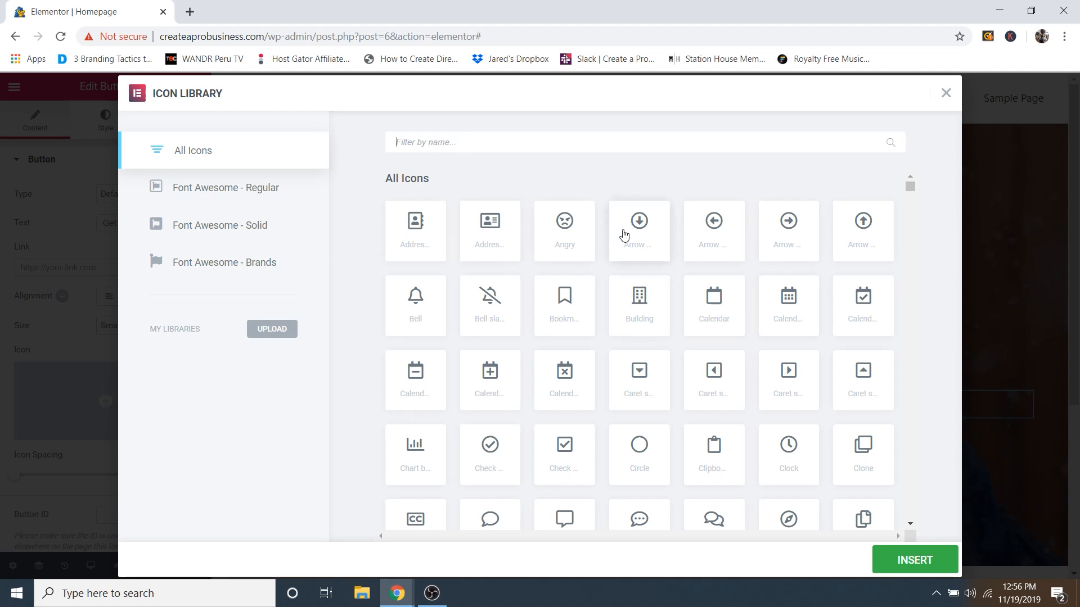
click(640, 232)
click(894, 561)
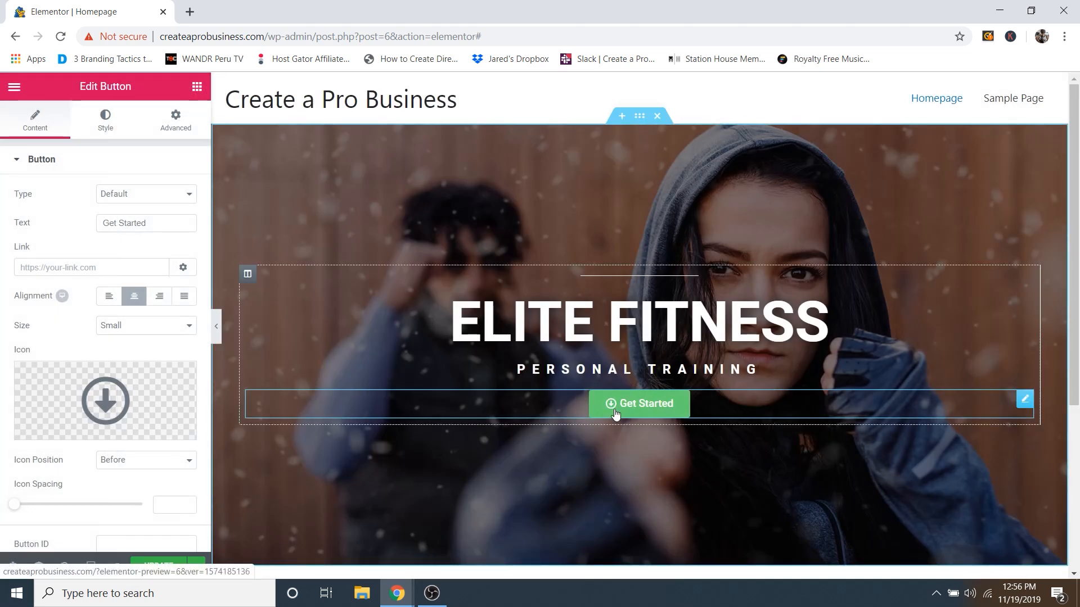
click(122, 470)
click(119, 498)
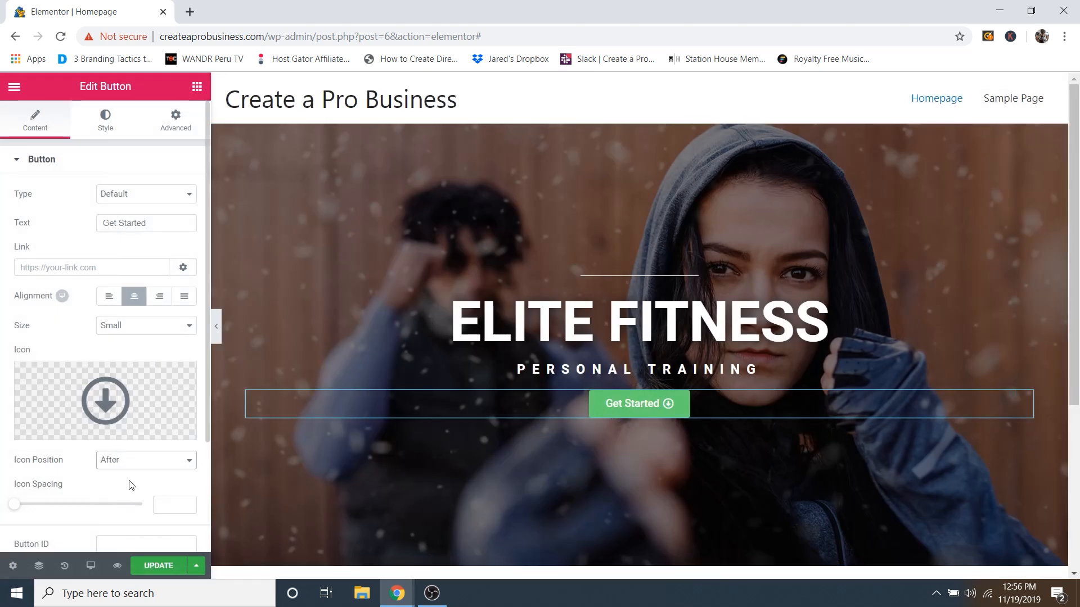
click(130, 463)
click(125, 485)
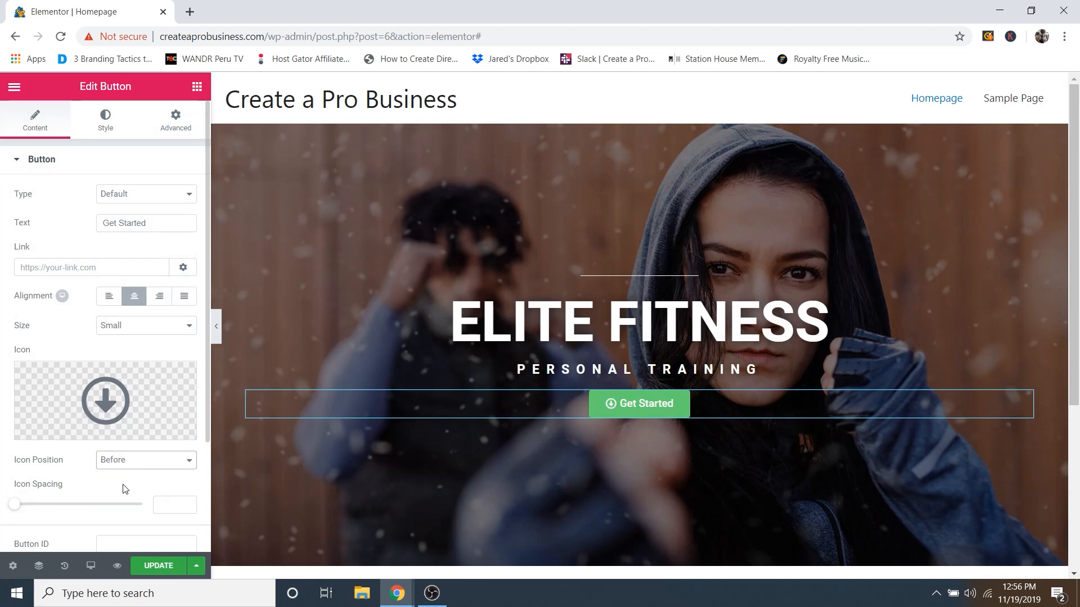
click(108, 487)
mouse_move(160, 372)
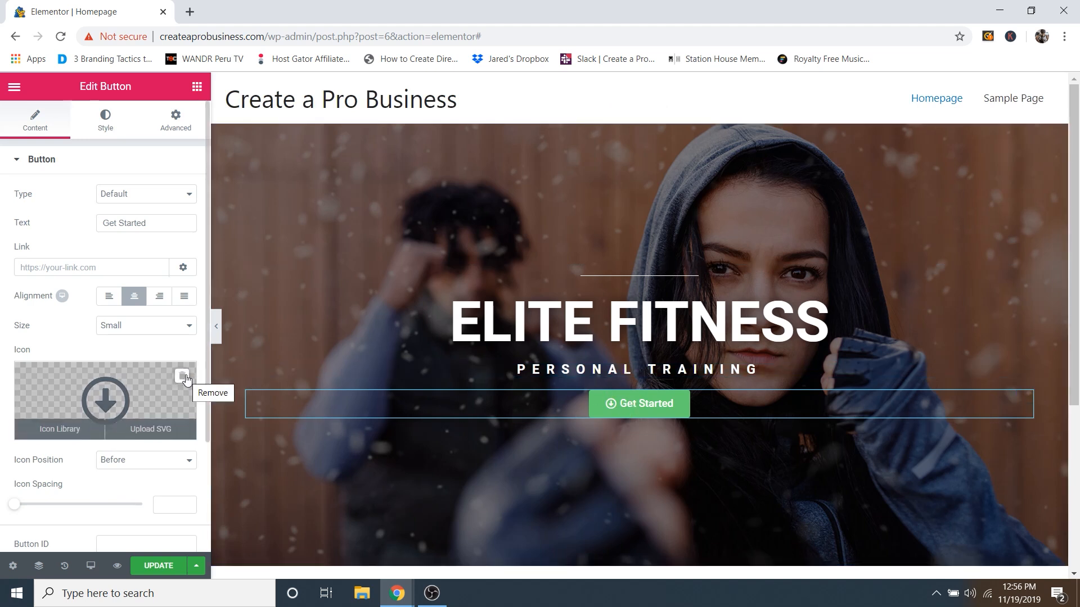
click(181, 378)
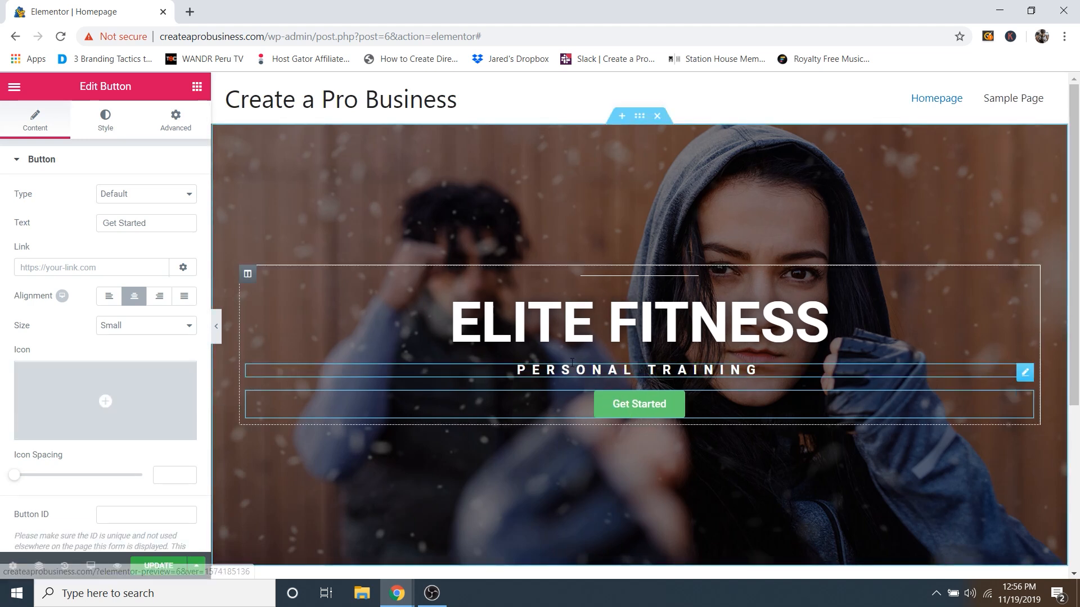
Step: Give the Get Started button a bright green #49c629 background and copy that hex code
click(111, 122)
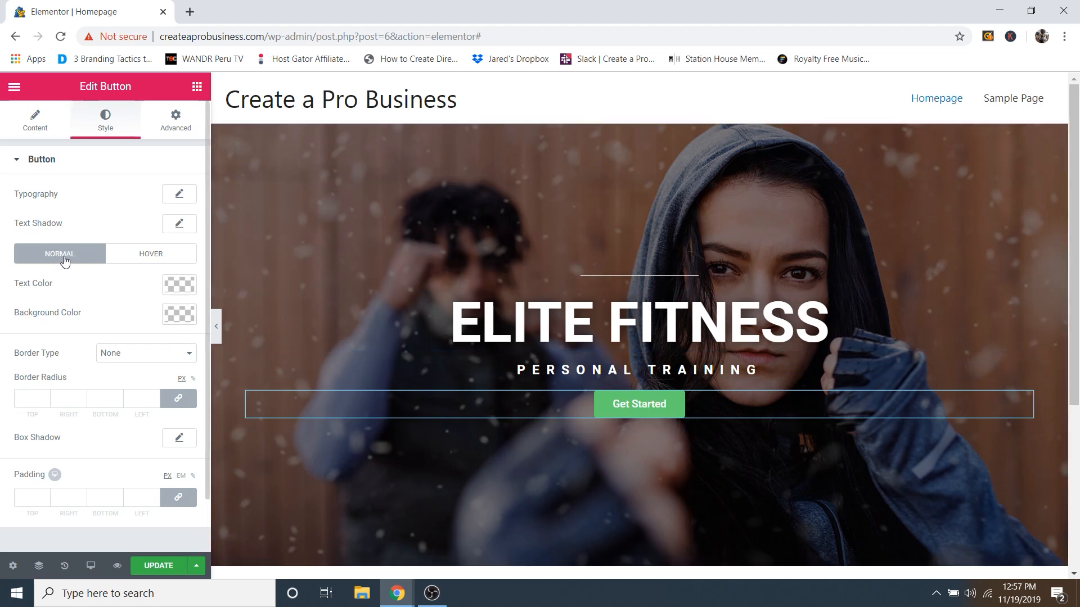
click(182, 322)
drag(100, 395, 77, 383)
click(99, 403)
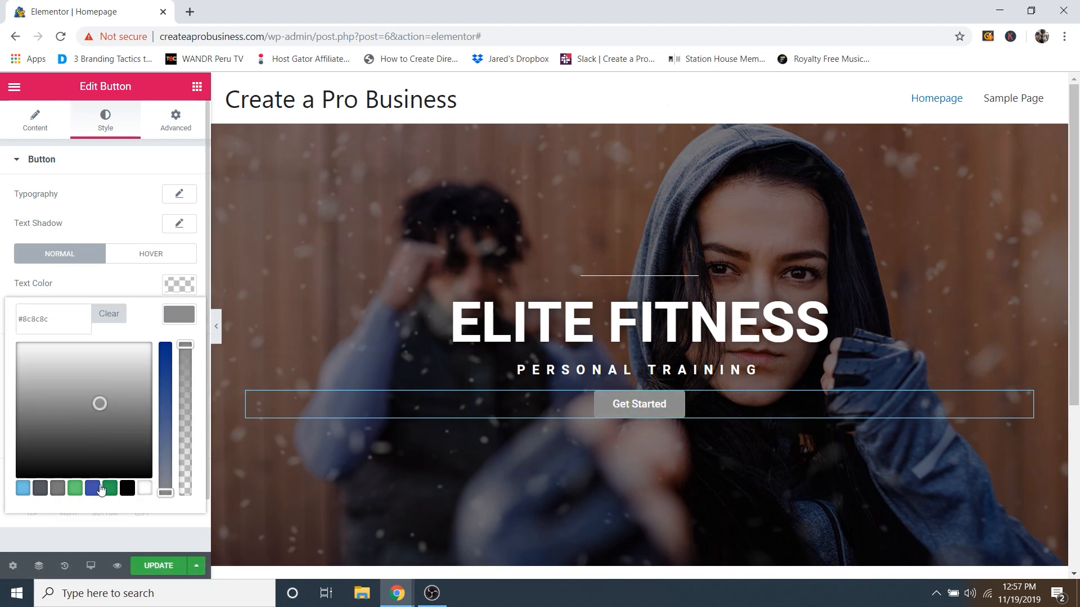
click(110, 488)
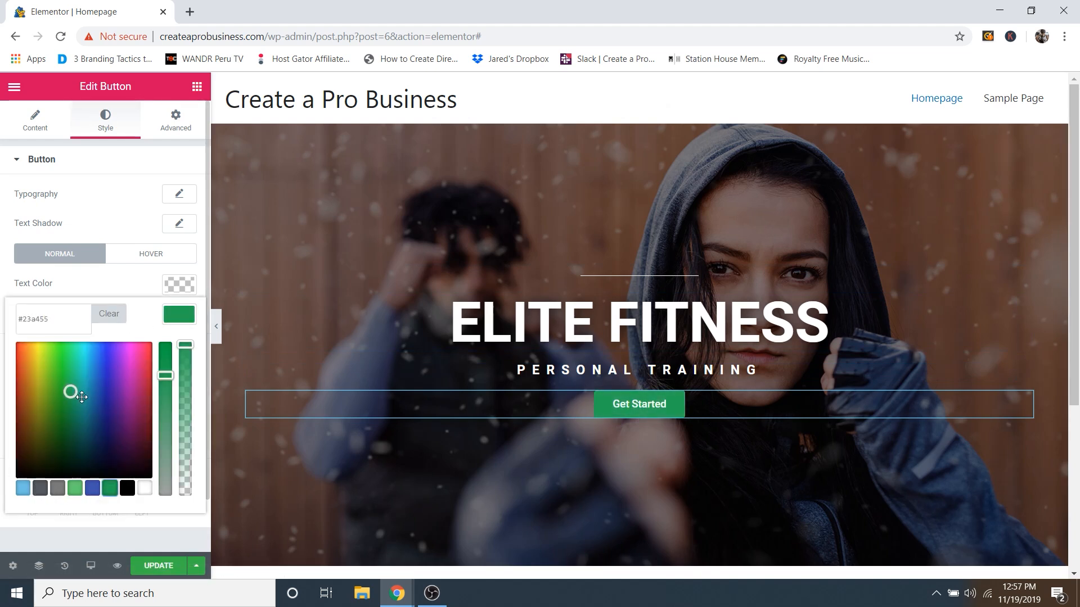
drag(81, 397, 57, 371)
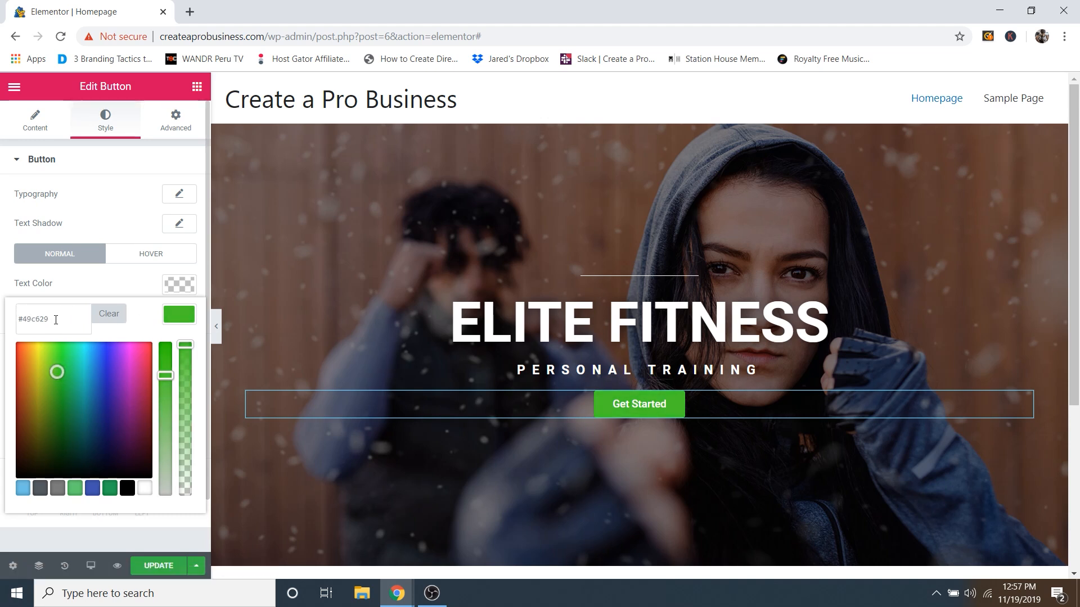
drag(56, 320, 39, 321)
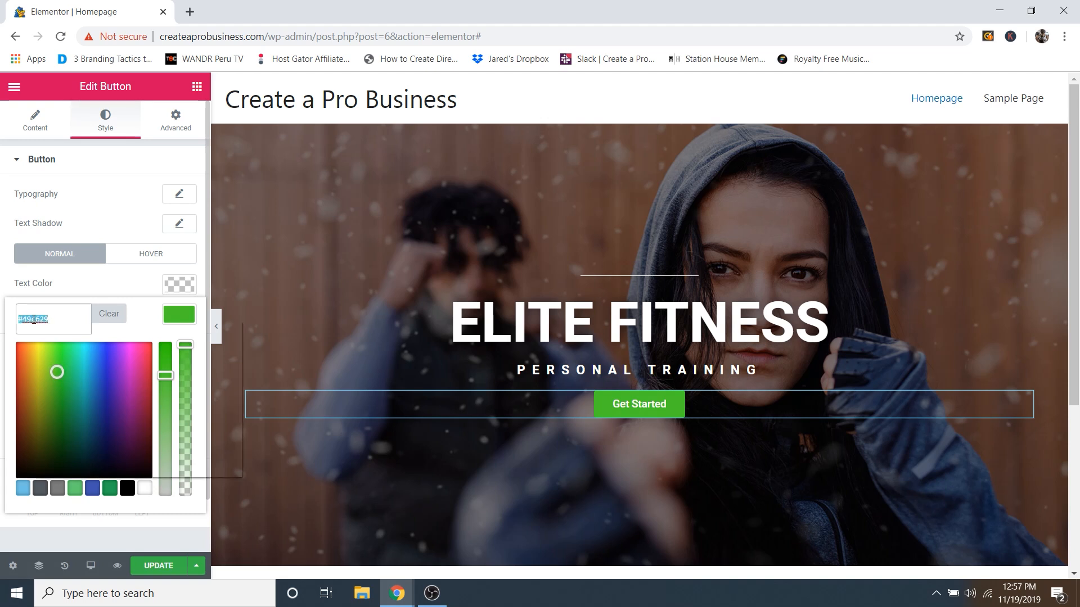
right_click(31, 320)
click(80, 401)
click(114, 287)
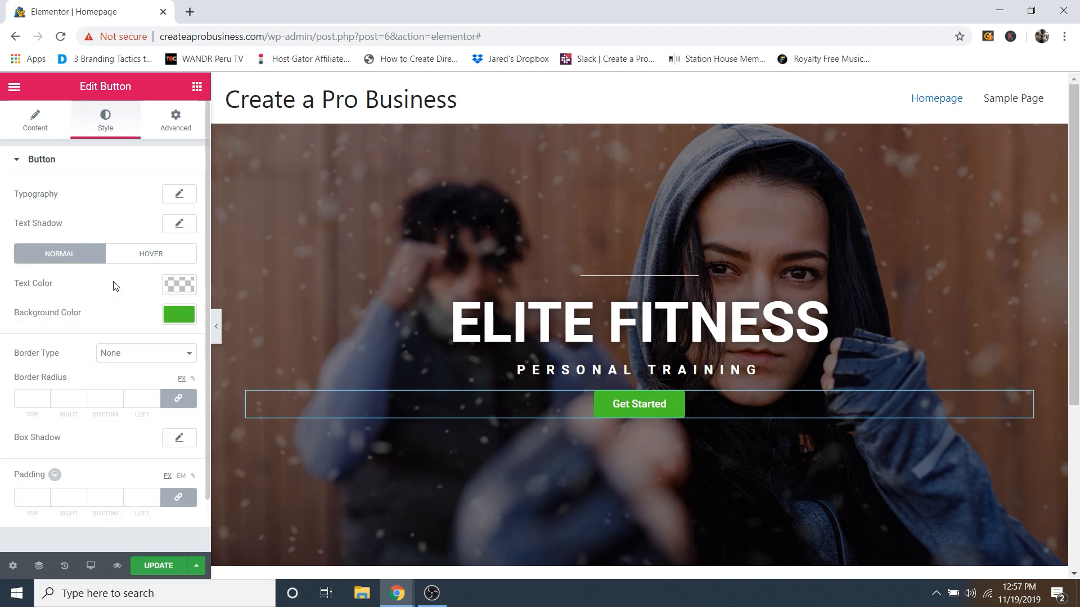
click(148, 261)
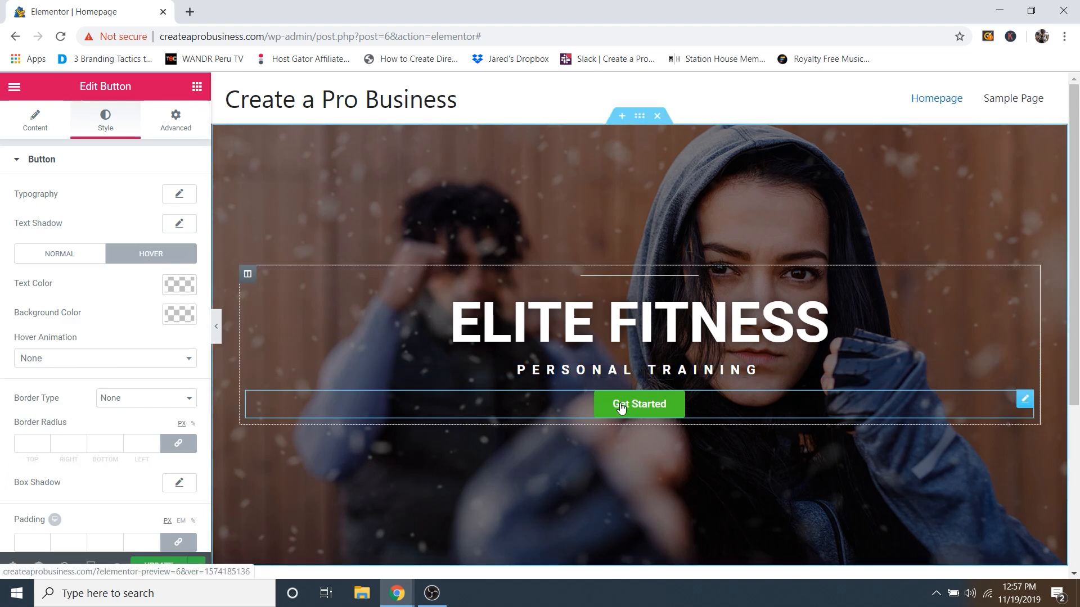
Step: Paste the green hex into the hover background colour and darken it to #397715
click(177, 318)
right_click(67, 318)
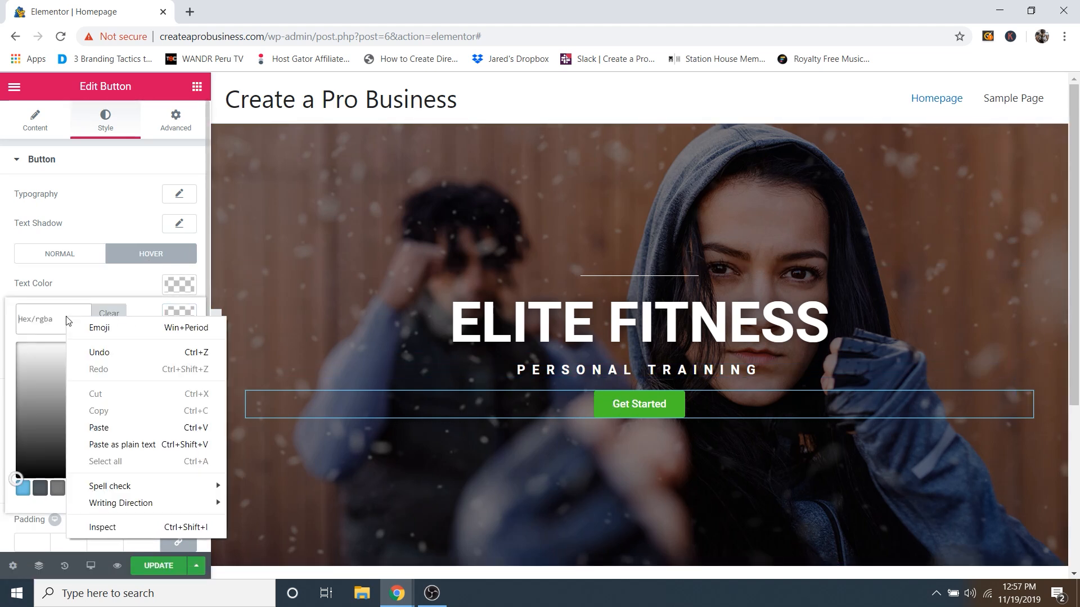
click(112, 429)
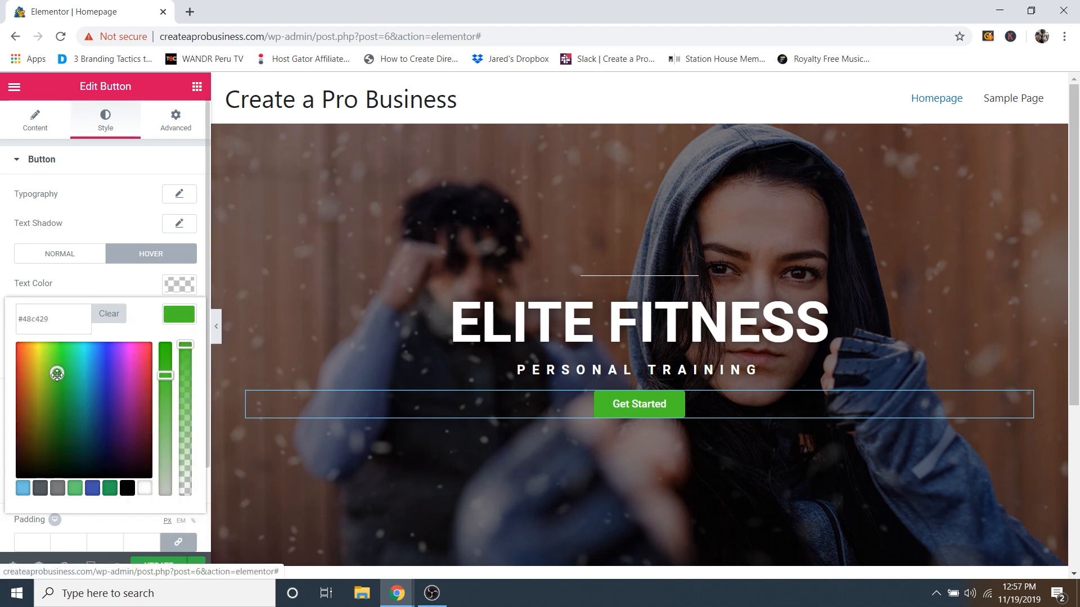
drag(57, 374, 53, 414)
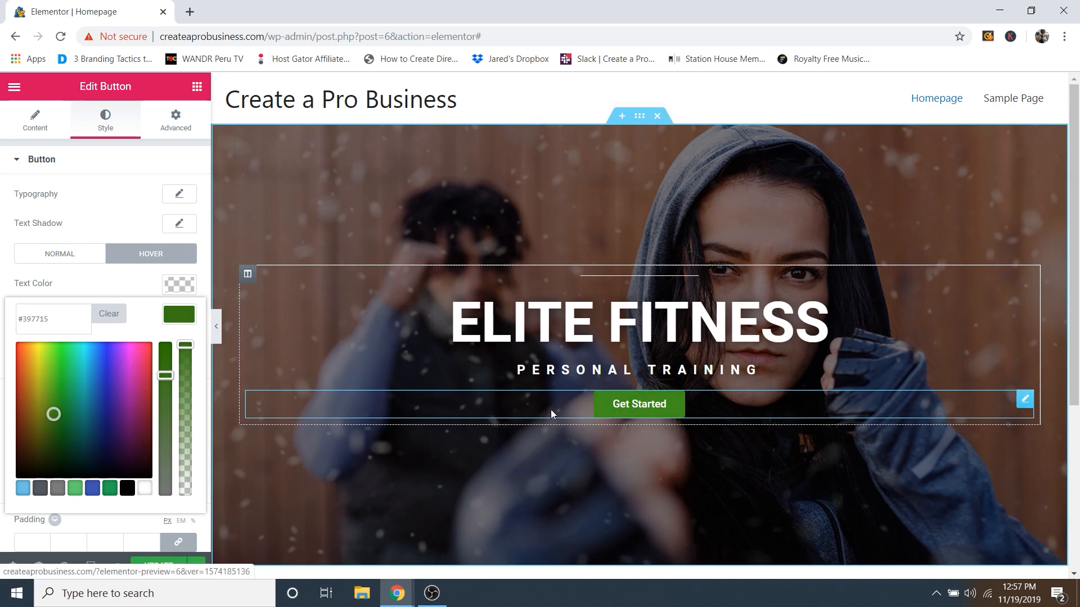
click(135, 293)
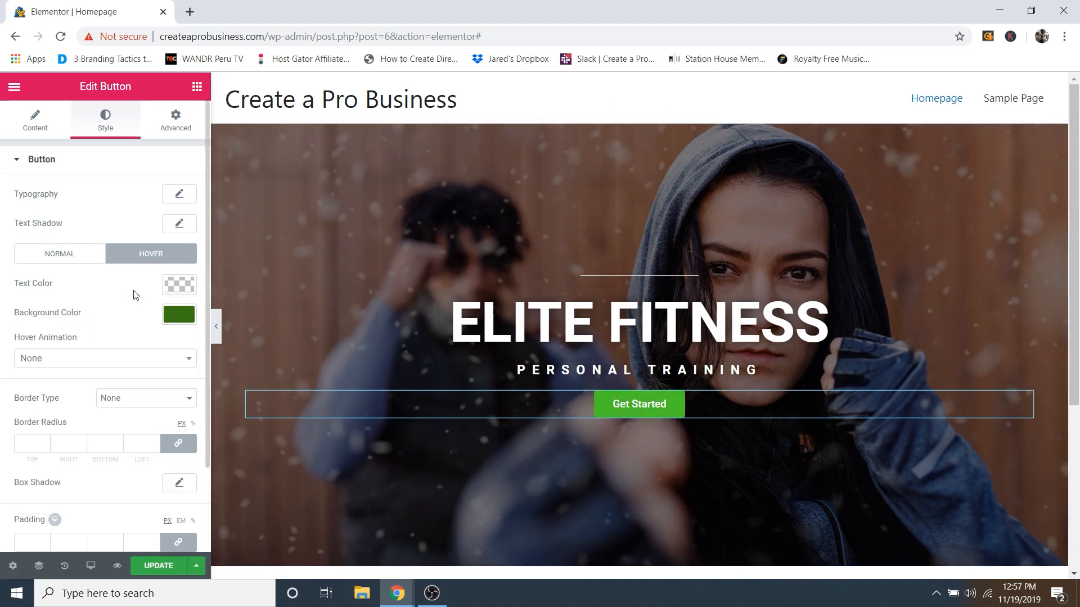
click(42, 361)
Step: Try Bounce In, then settle the button's hover animation on Grow
click(41, 401)
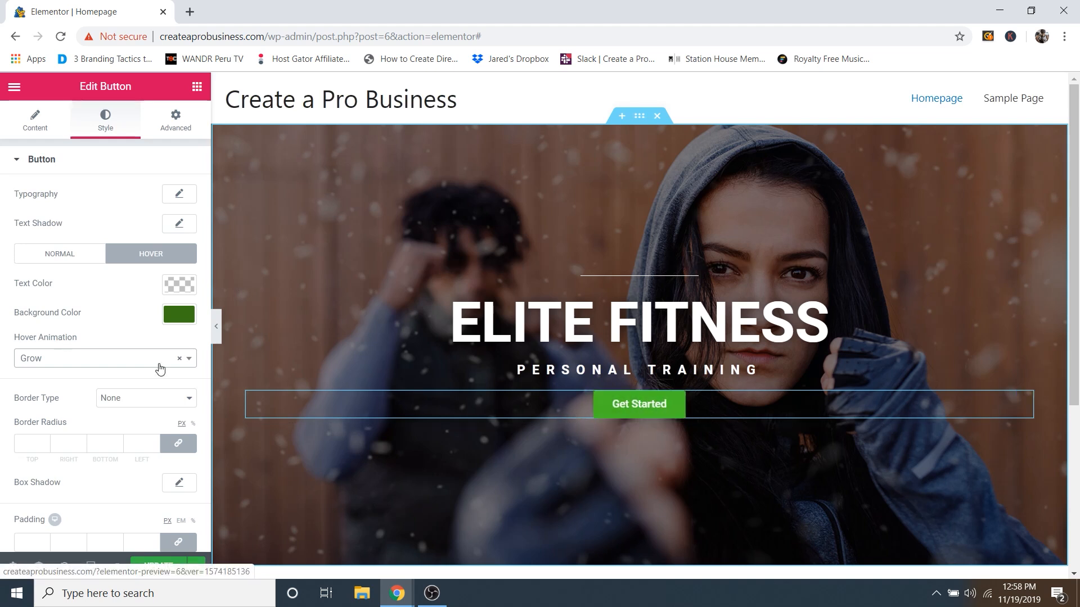
click(74, 360)
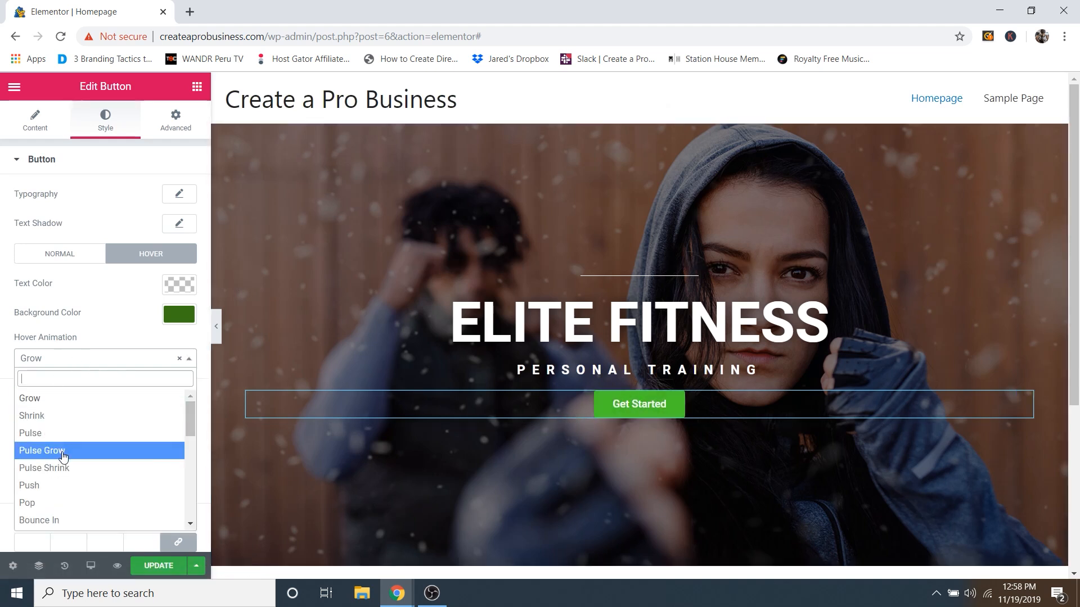
scroll(56, 450, down, 2)
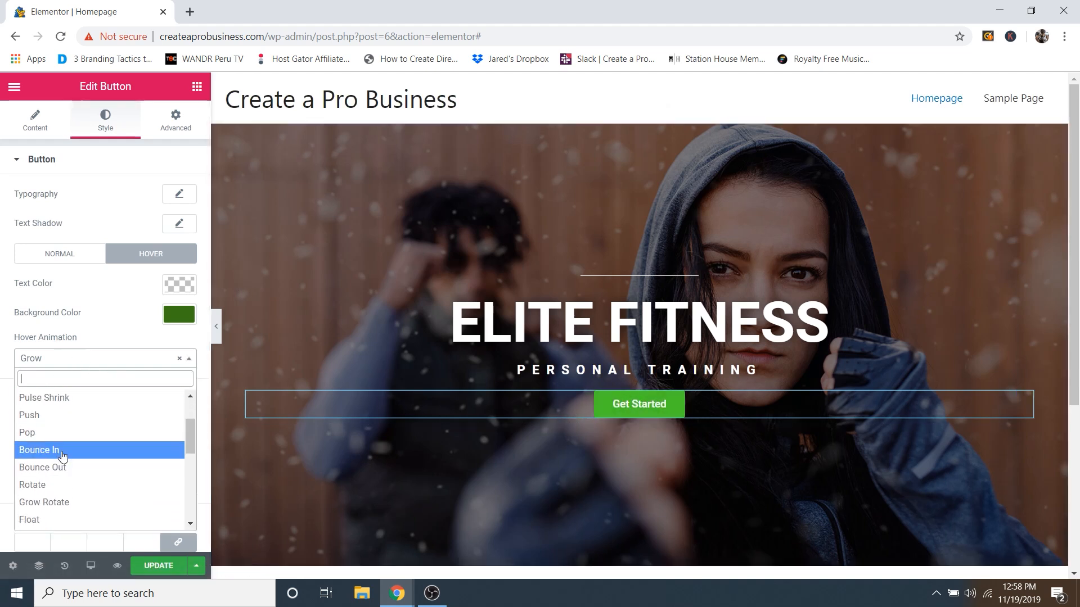
click(63, 451)
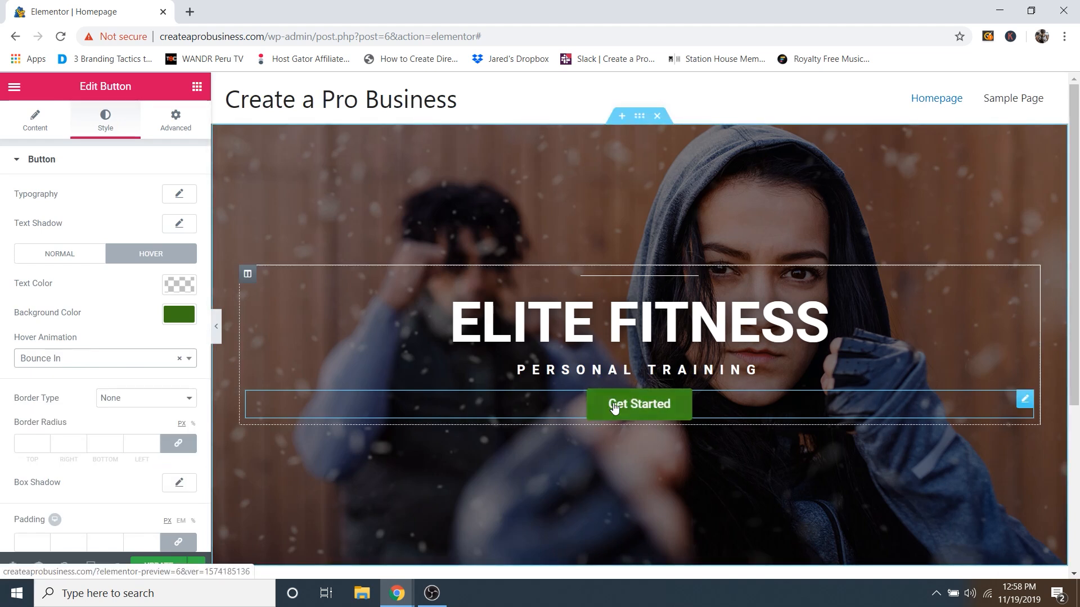
click(39, 359)
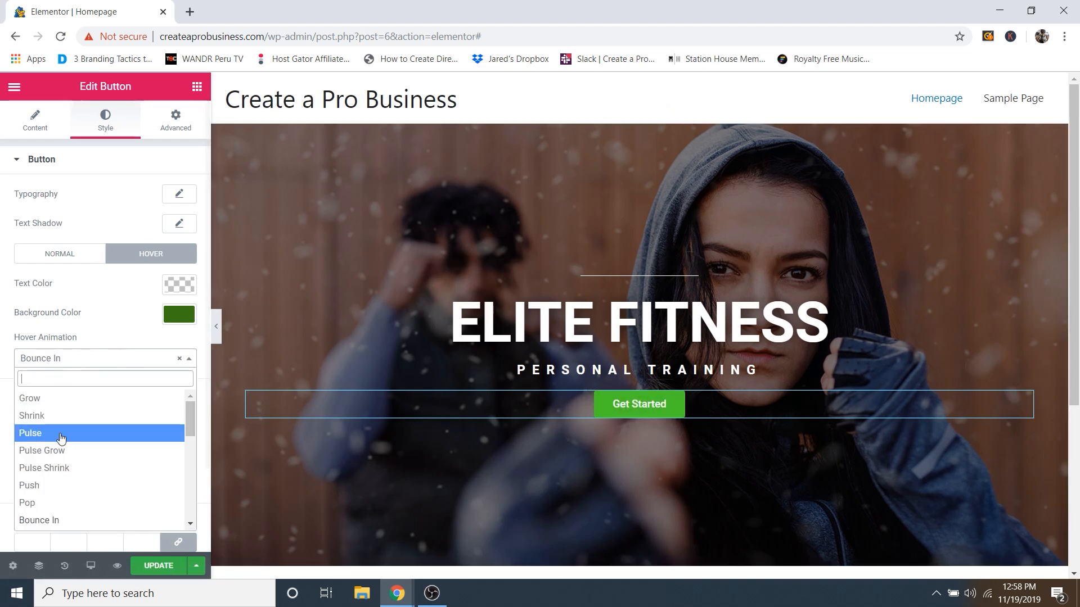
scroll(62, 437, down, 5)
scroll(96, 444, up, 5)
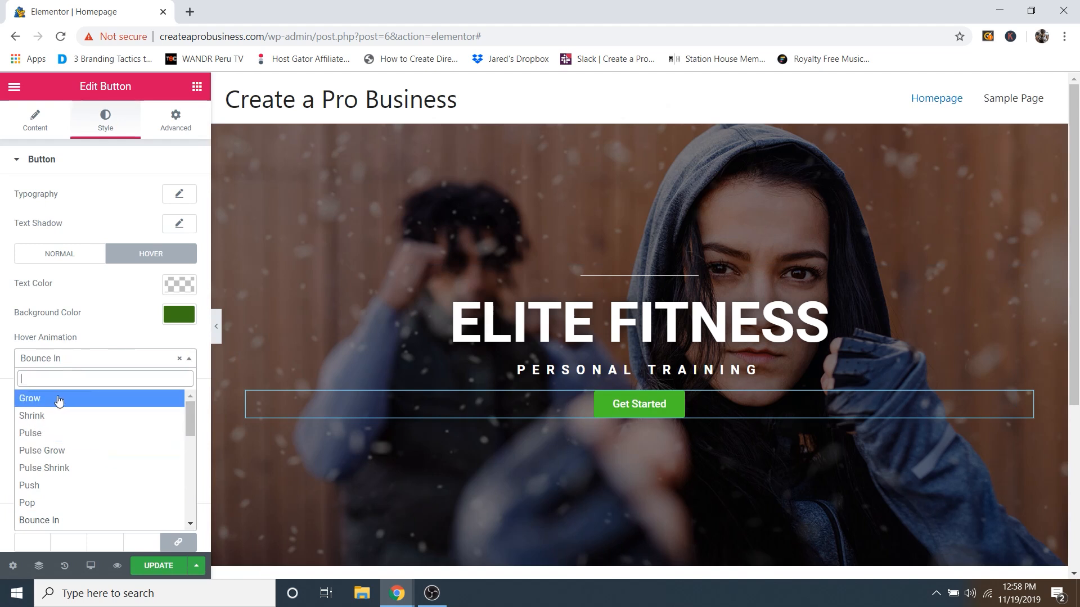
click(59, 401)
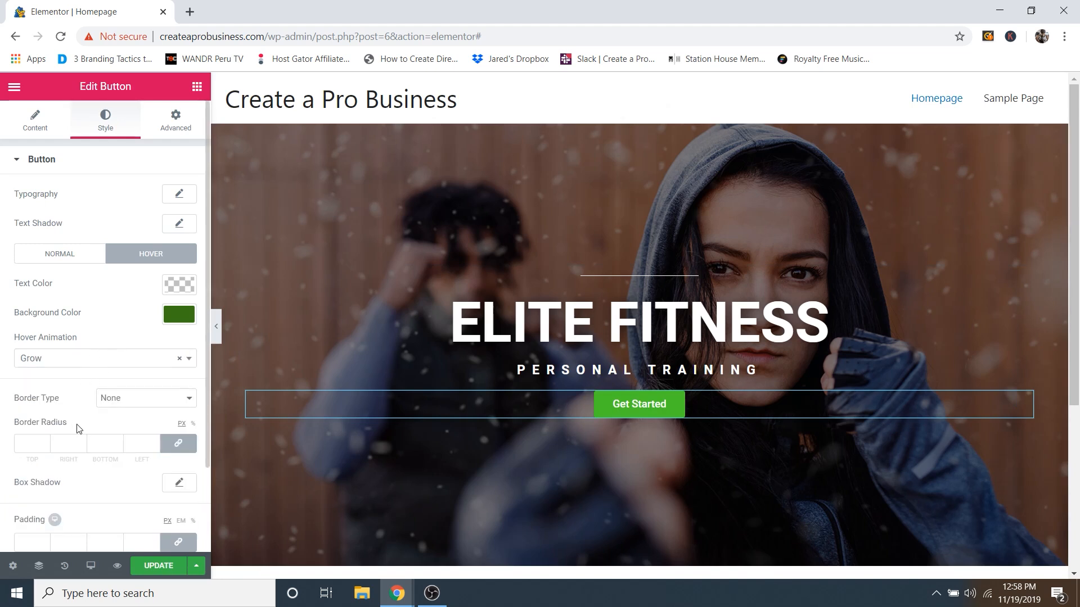
Step: Try a solid 3 px border with rounded corners, then remove both border and radius
click(133, 400)
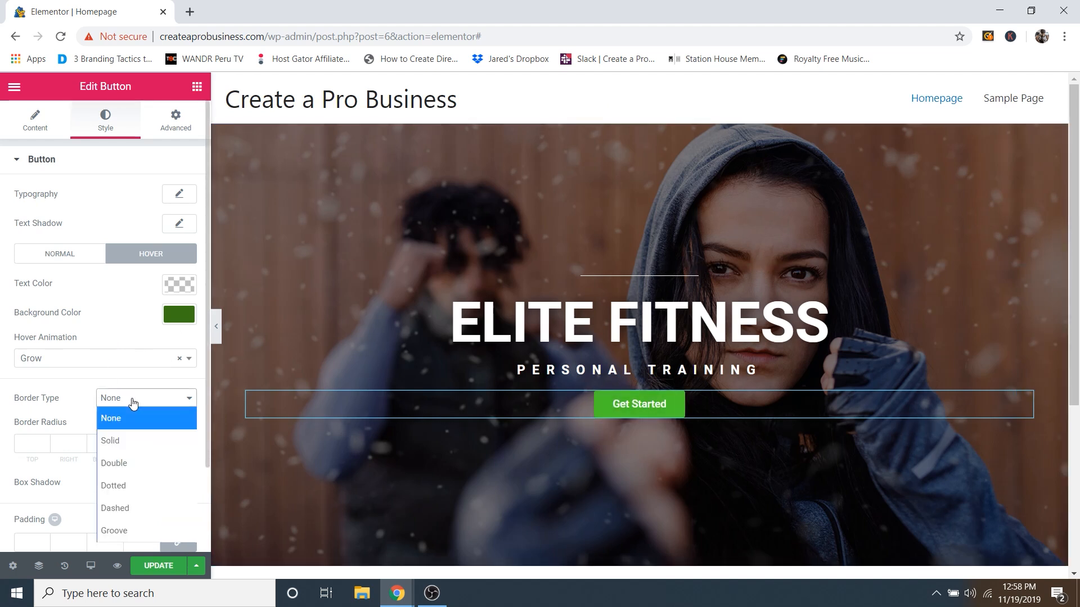
click(119, 440)
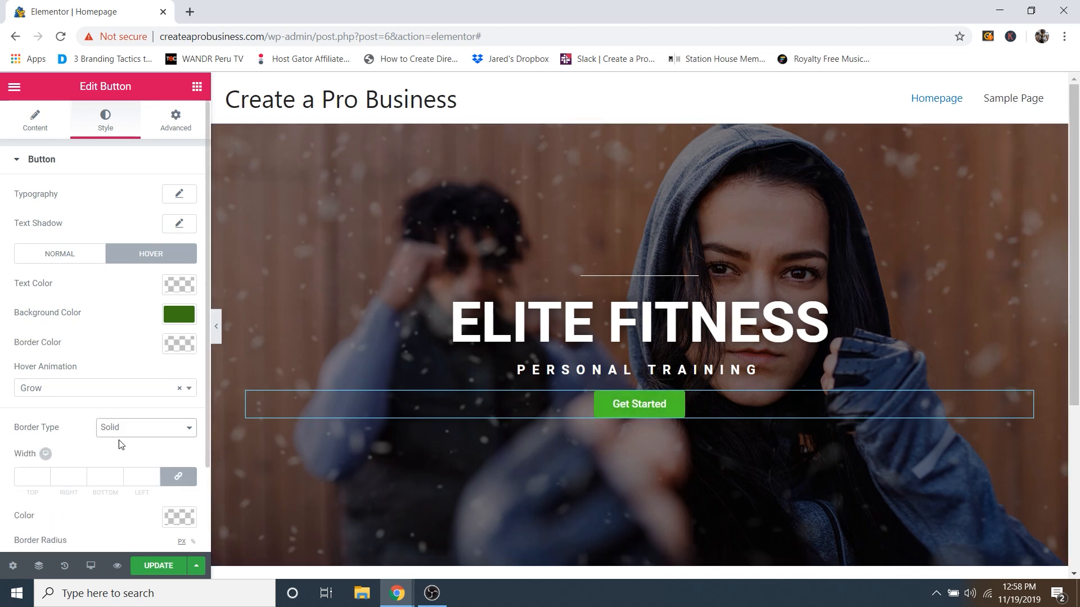
scroll(32, 413, down, 2)
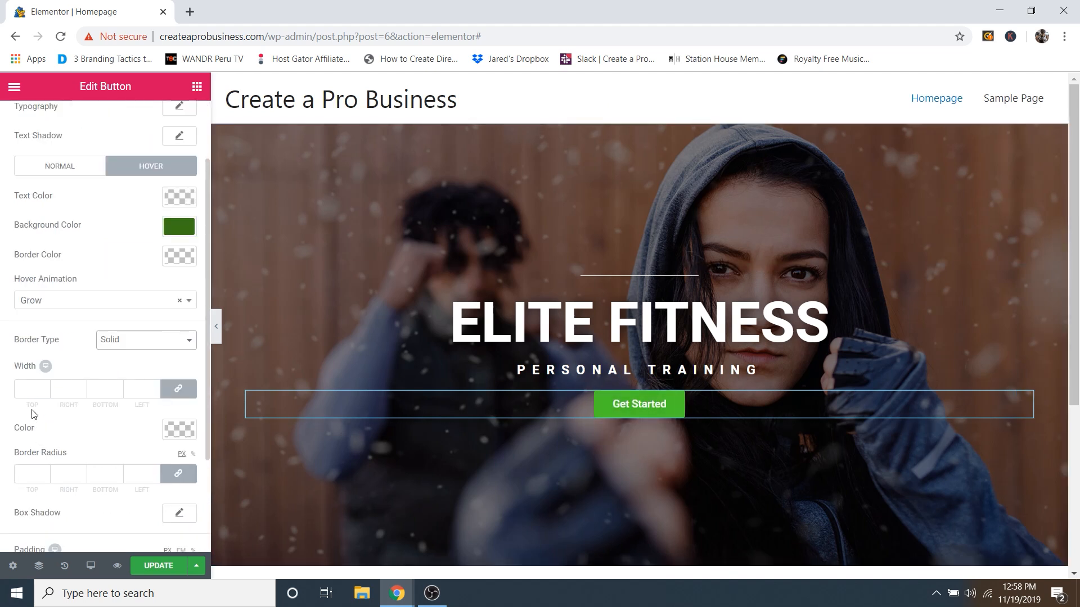
click(45, 387)
click(45, 387)
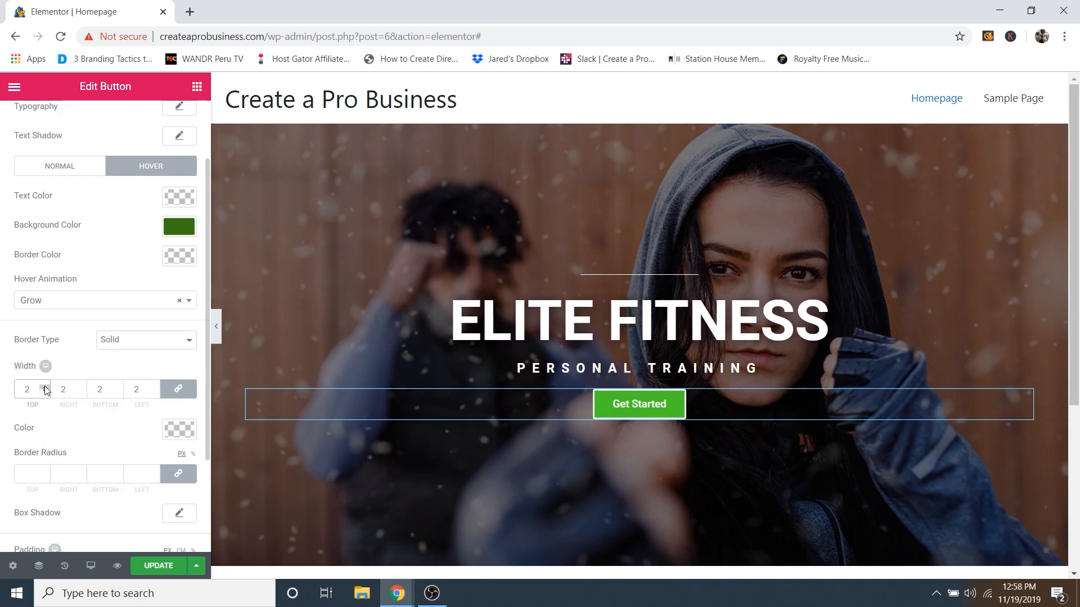
click(45, 387)
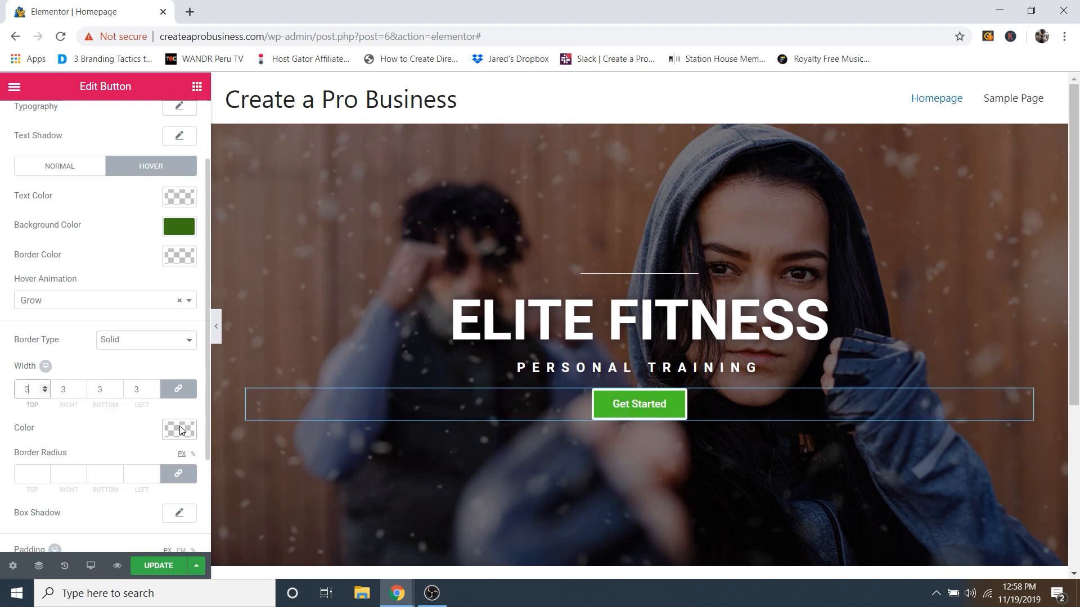
scroll(84, 426, down, 2)
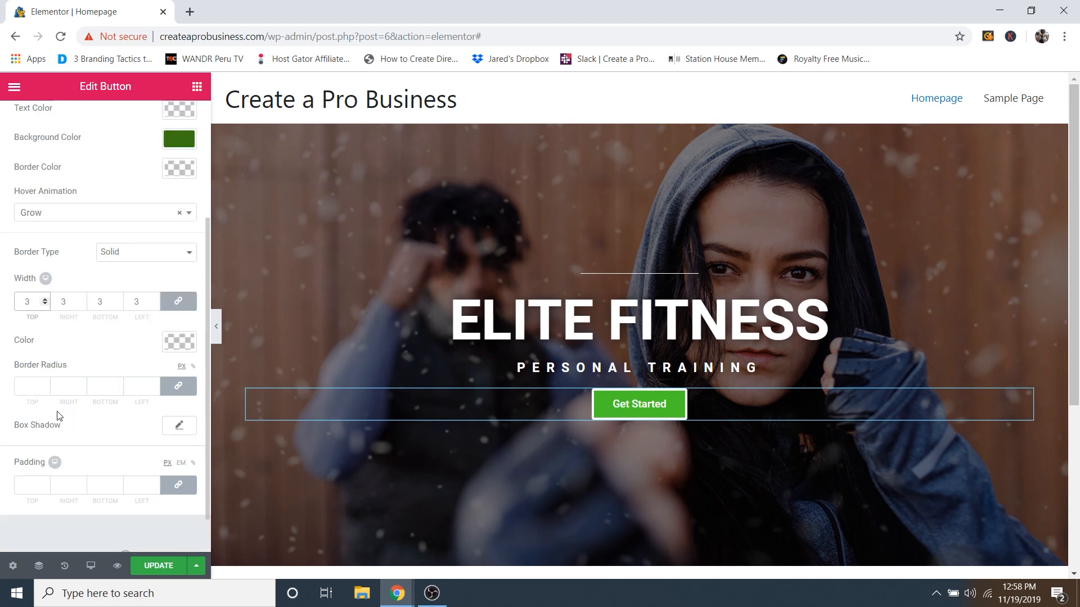
click(45, 385)
drag(46, 385, 45, 385)
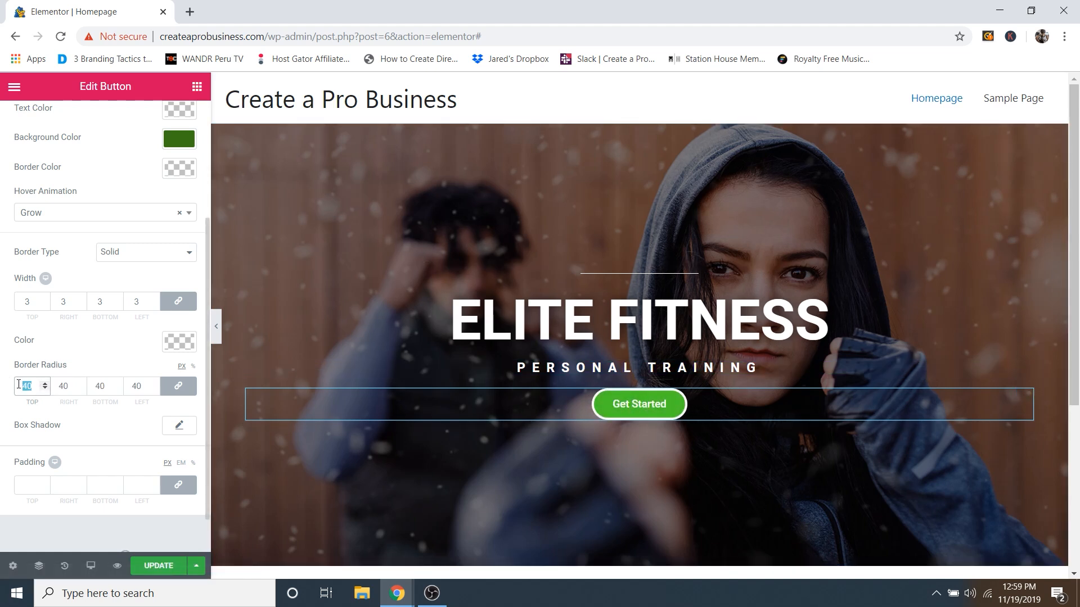
key(BackSpace)
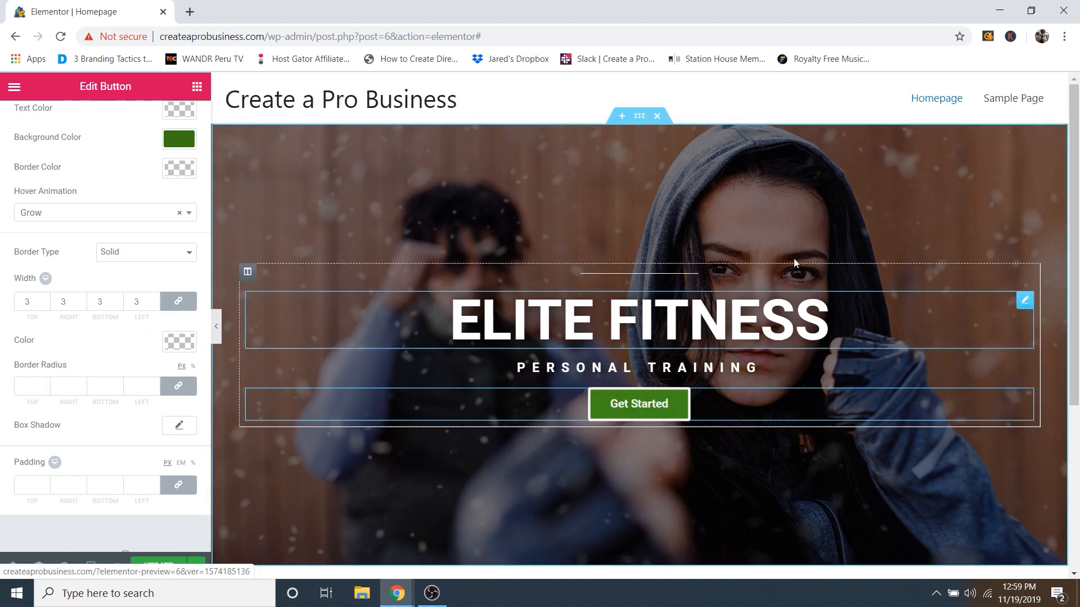
click(113, 258)
click(128, 272)
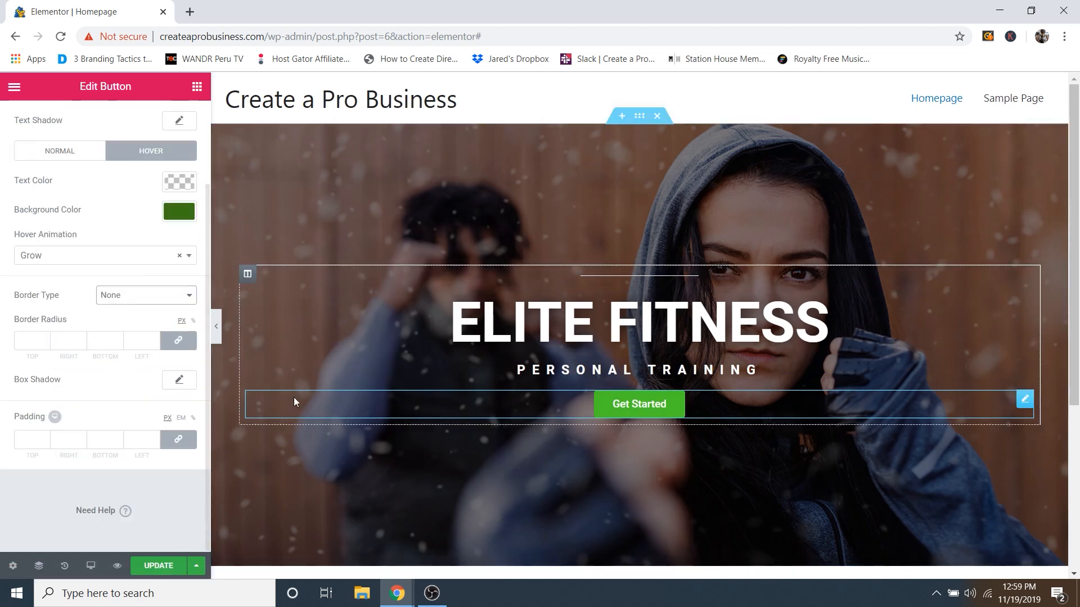
Step: Set the button's box shadow colour to black at 0.7 opacity
click(182, 384)
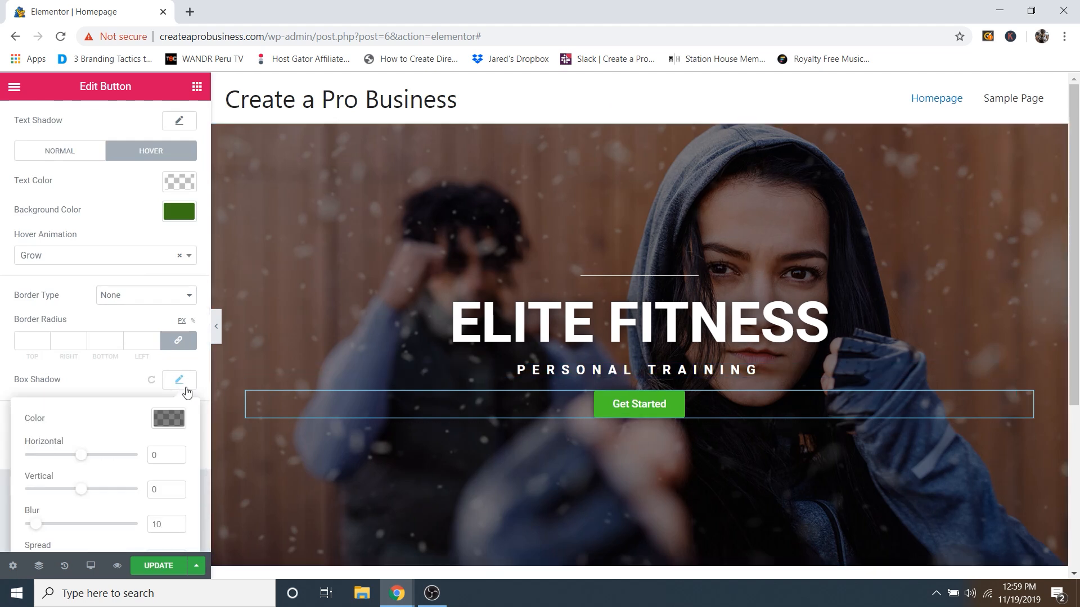
scroll(129, 378, down, 1)
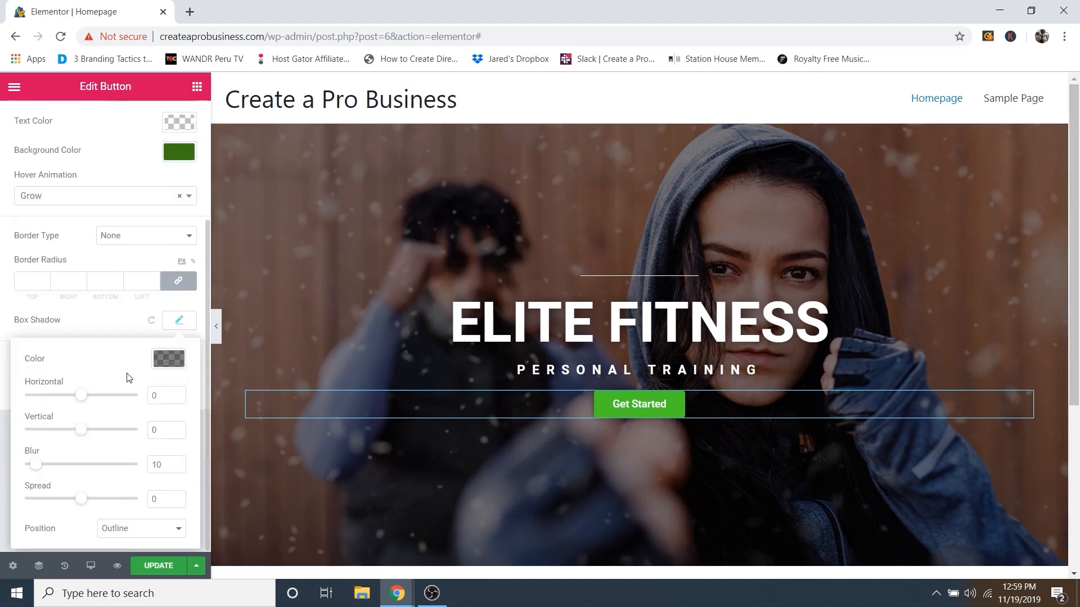
click(167, 360)
drag(176, 465, 175, 434)
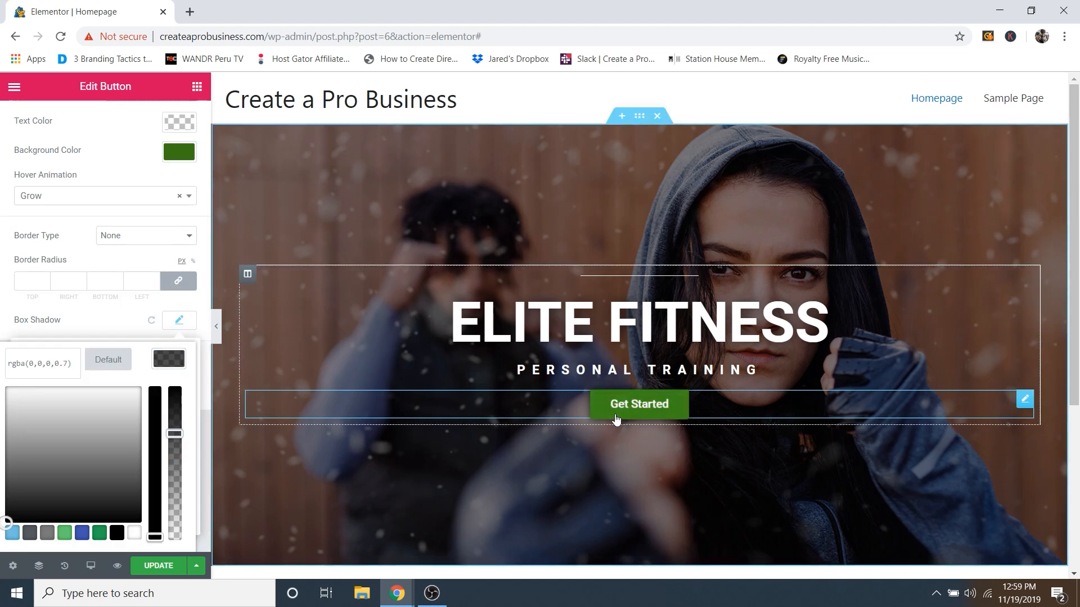
click(97, 321)
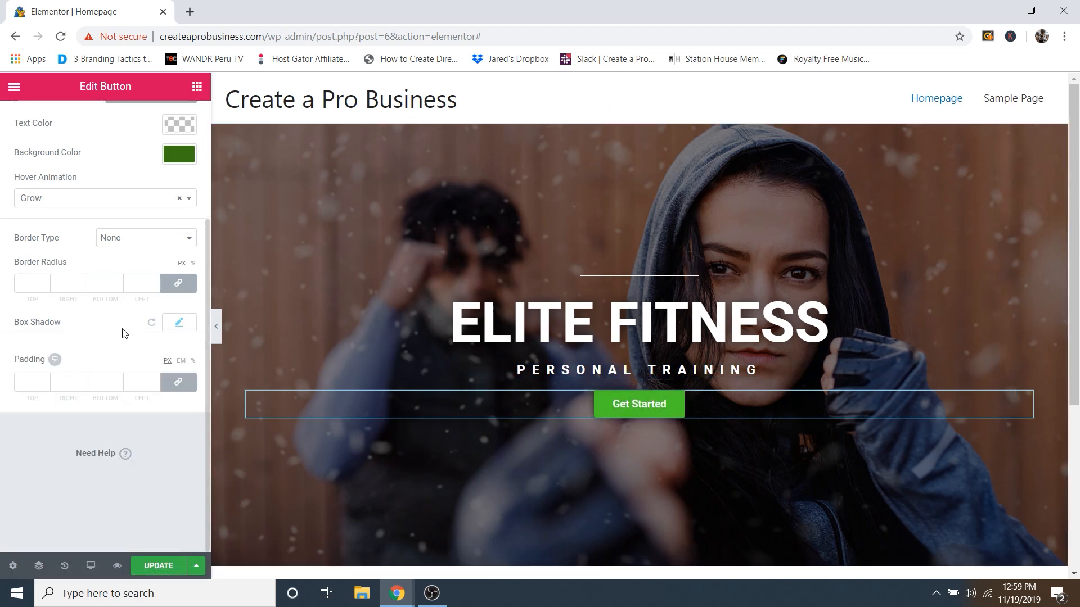
scroll(103, 340, up, 2)
scroll(101, 359, up, 1)
scroll(79, 367, down, 2)
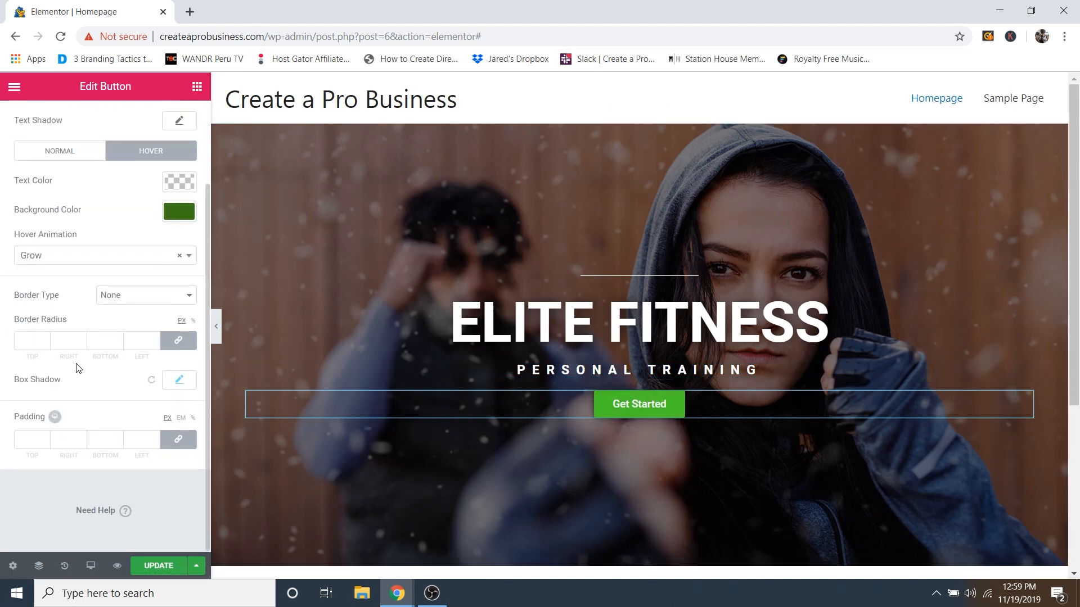
scroll(44, 443, up, 2)
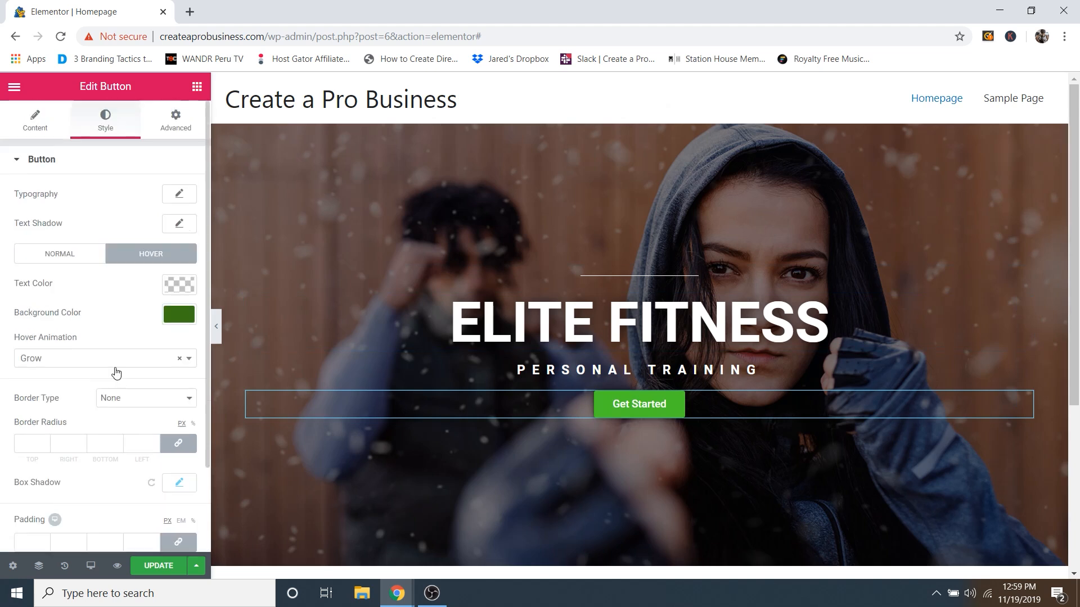
Step: Set the Get Started button's padding to 45 px on all sides and save the page
click(176, 126)
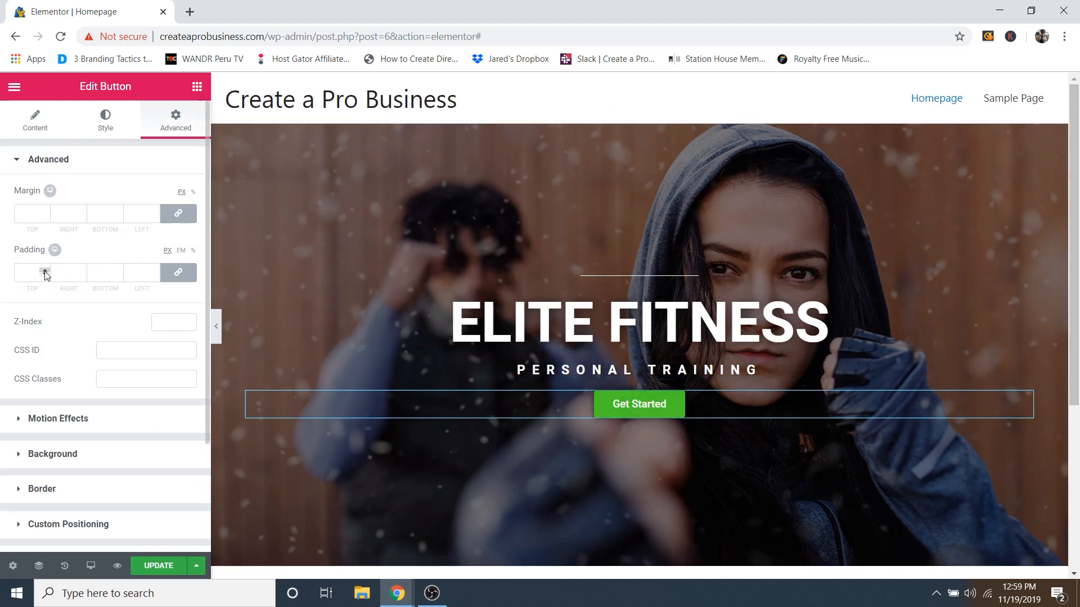
drag(45, 271, 45, 271)
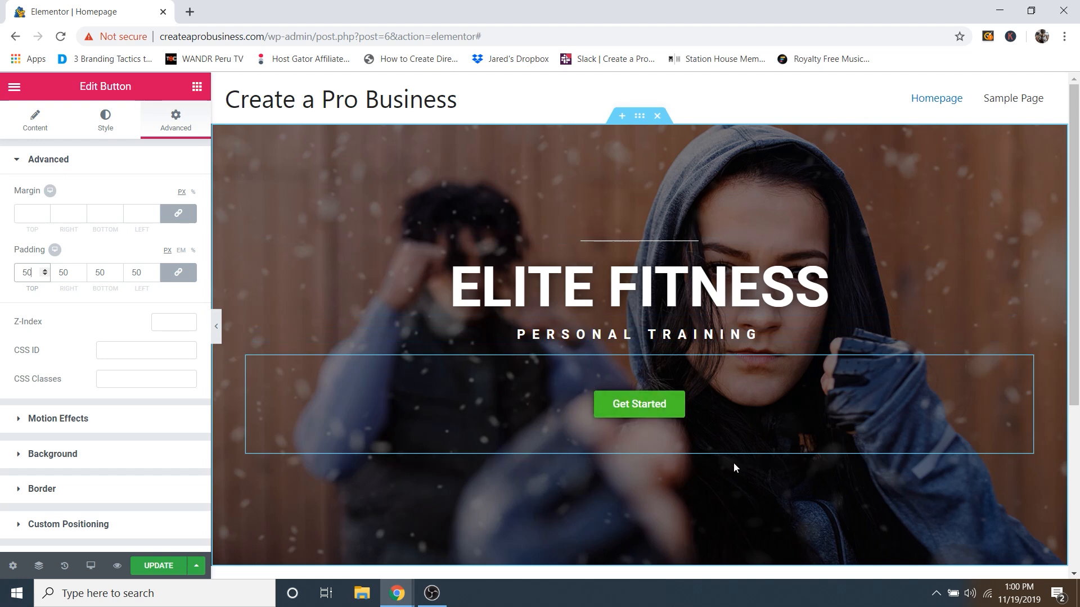
click(45, 276)
click(45, 275)
click(45, 276)
click(45, 275)
click(45, 276)
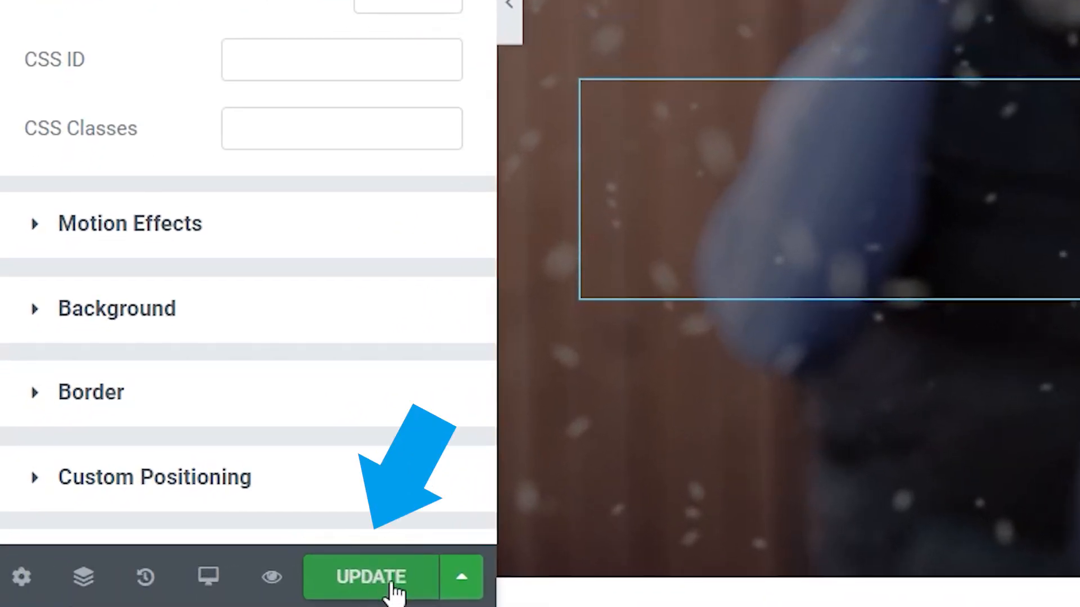
click(340, 582)
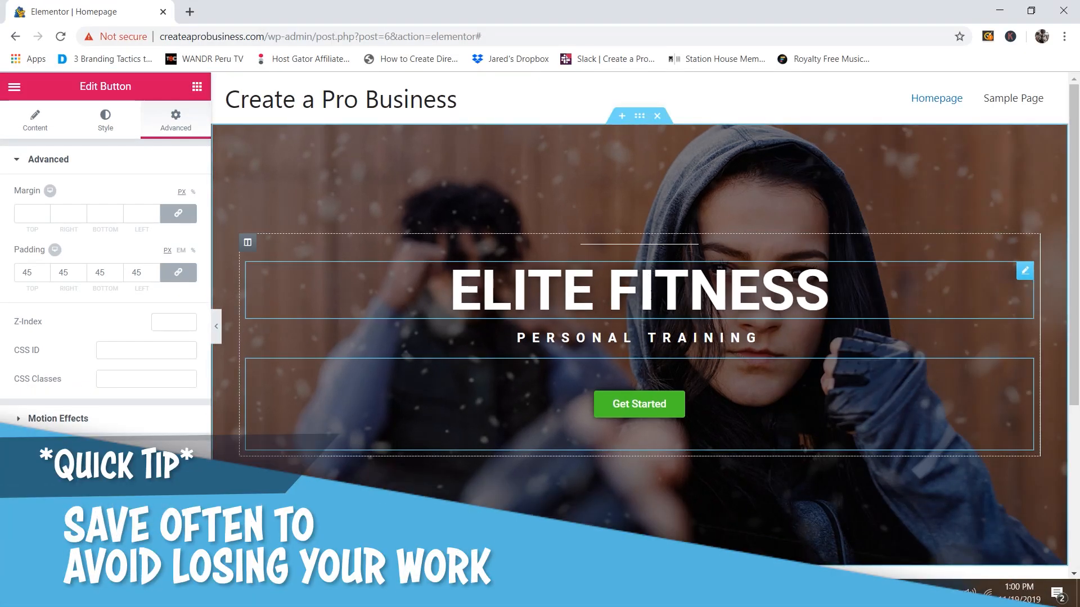
Step: Try Zoom In and Bounce In, then set the ELITE FITNESS heading's entrance animation to Fade In
click(1025, 272)
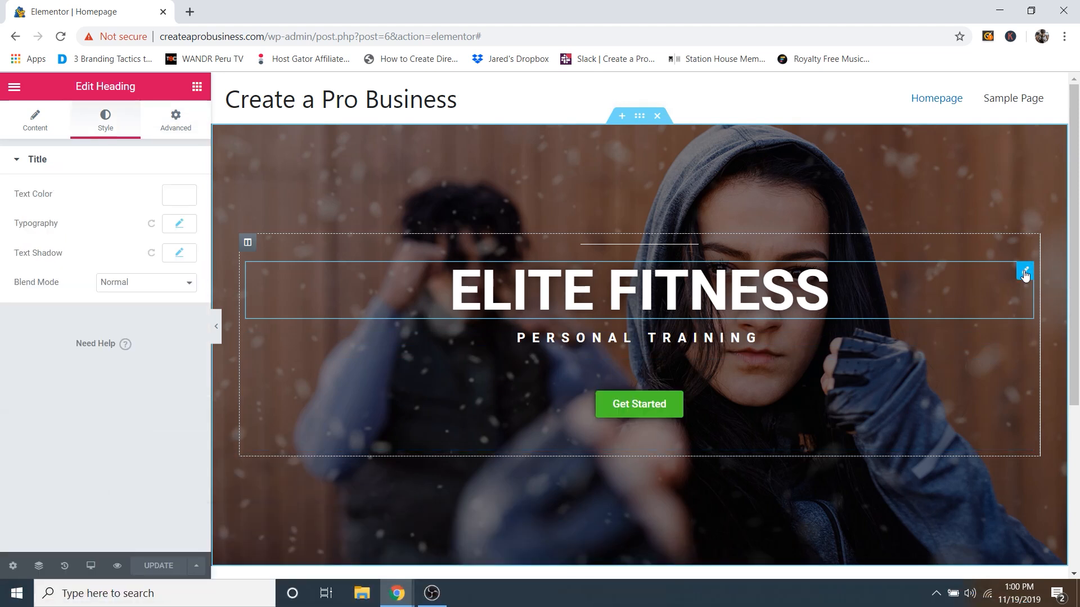
click(171, 126)
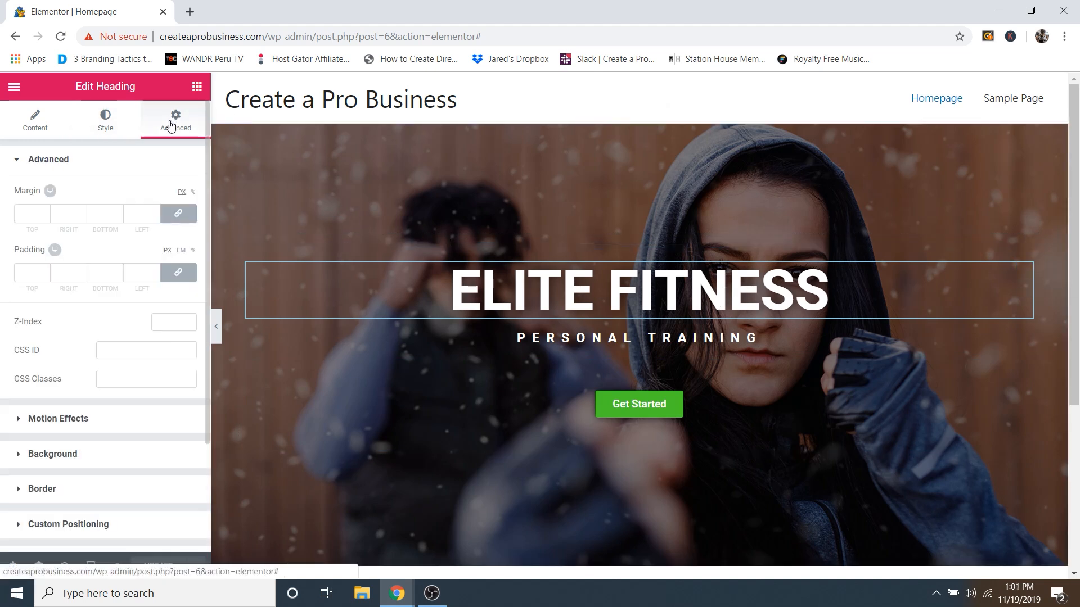
click(54, 422)
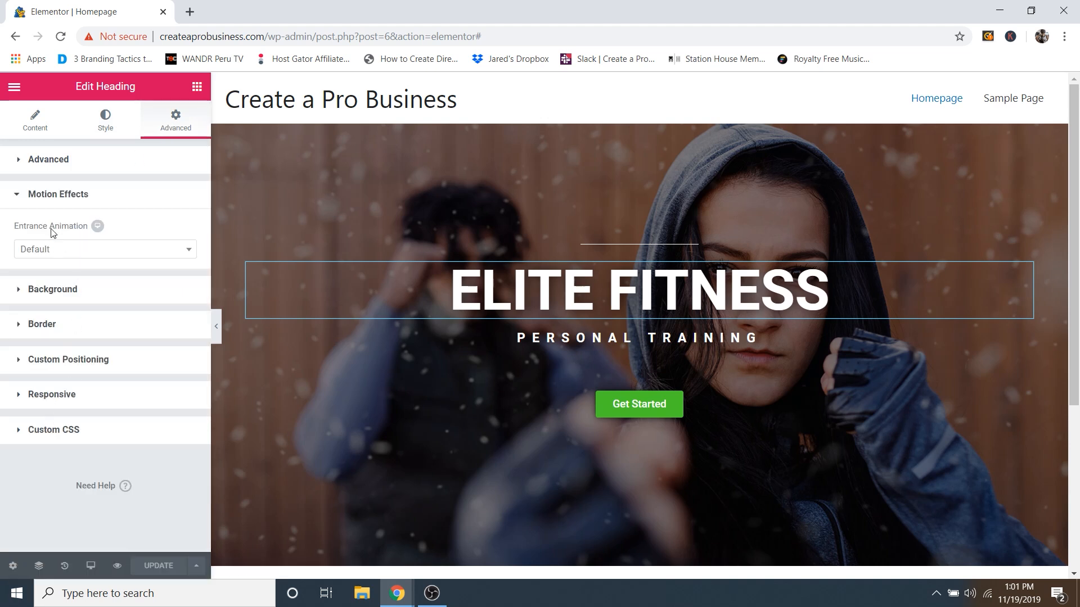
click(46, 259)
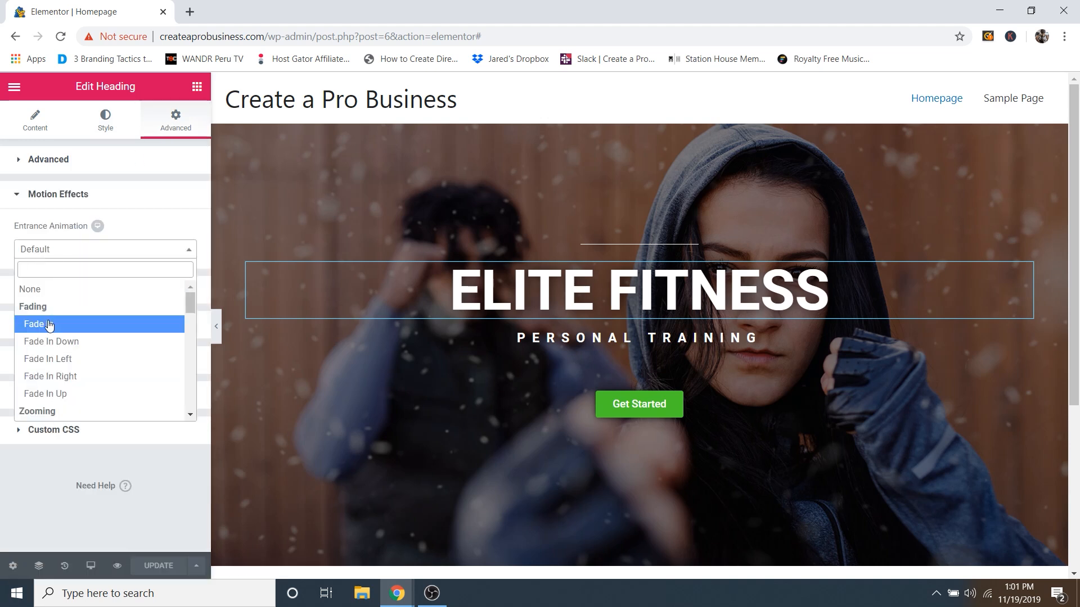
scroll(63, 371, down, 1)
click(63, 360)
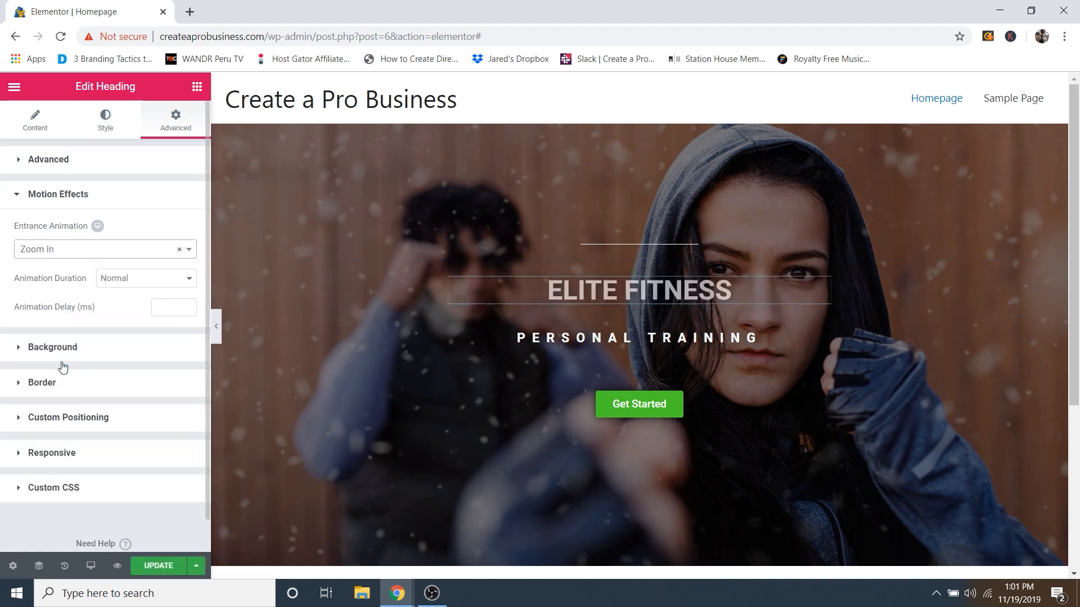
click(53, 249)
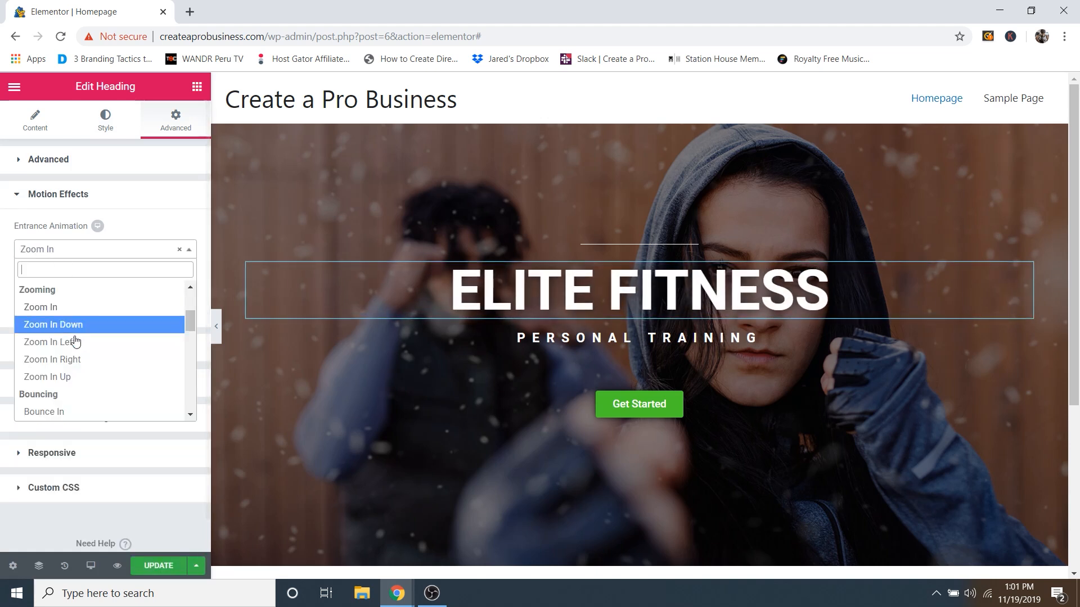
click(73, 412)
click(71, 249)
scroll(55, 304, up, 3)
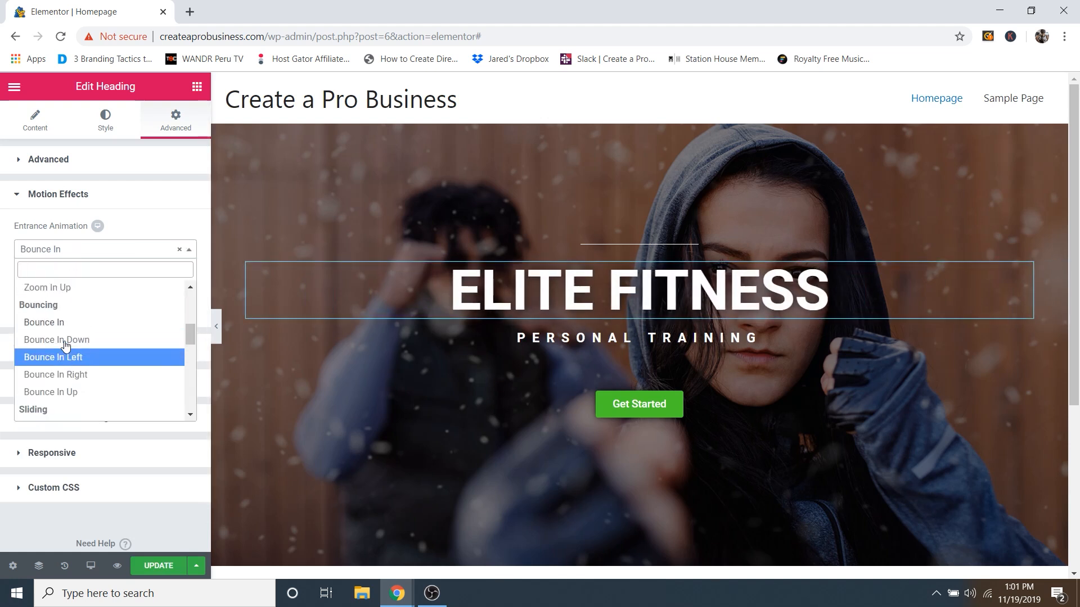
click(57, 311)
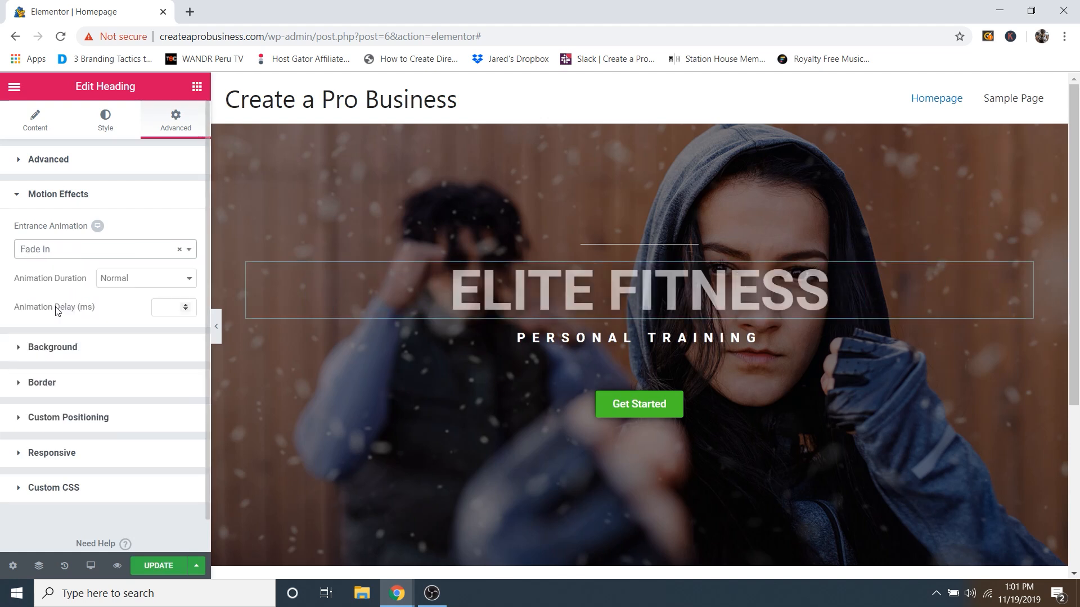
Step: Keep the animation duration at Normal with no delay, and update the page
click(129, 278)
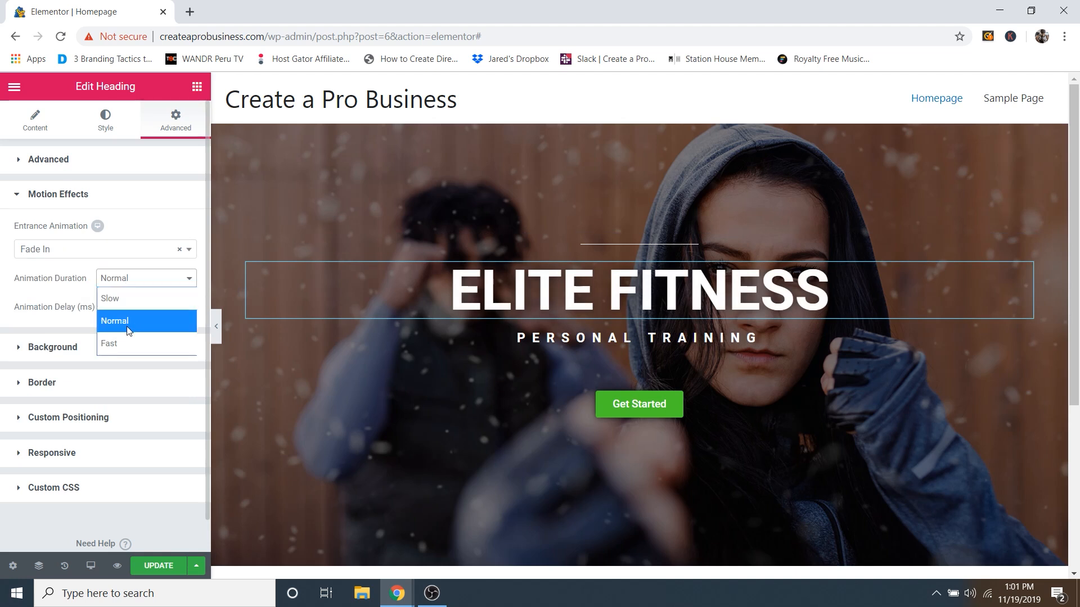
click(72, 292)
click(170, 306)
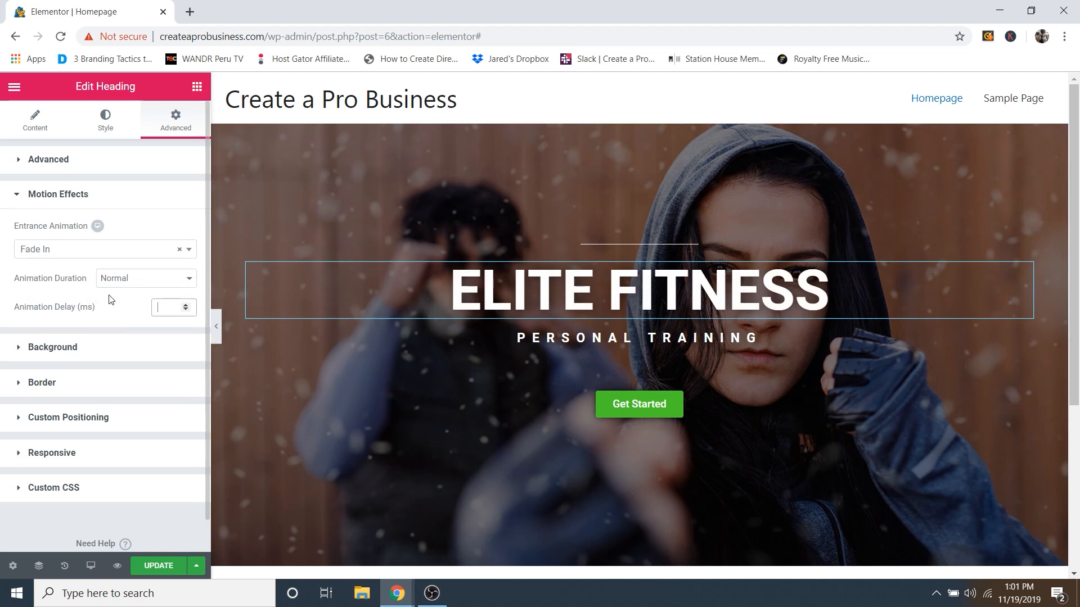
click(59, 298)
click(159, 567)
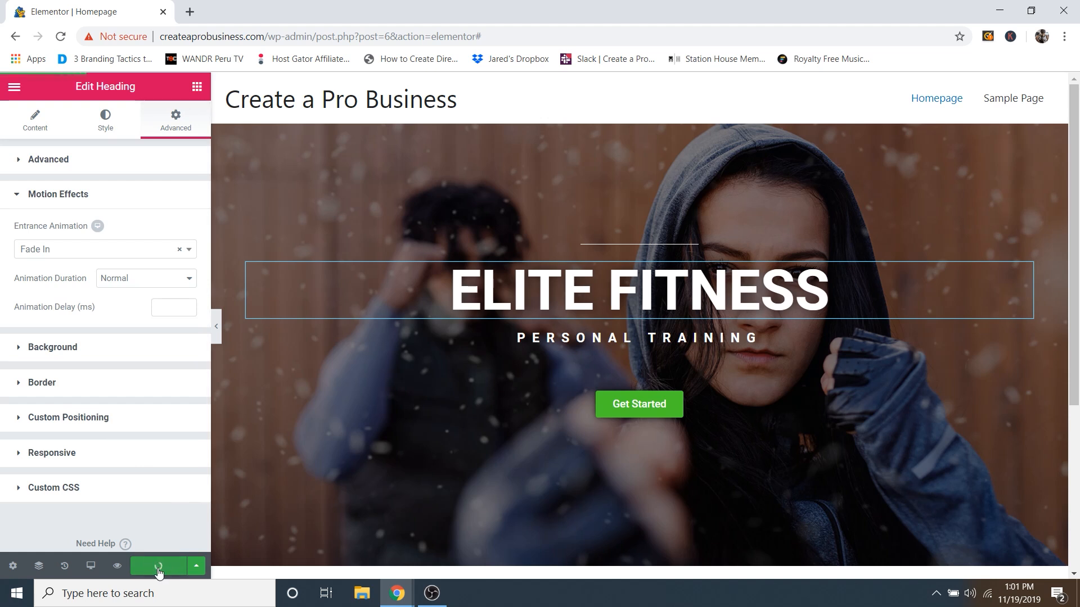
click(117, 567)
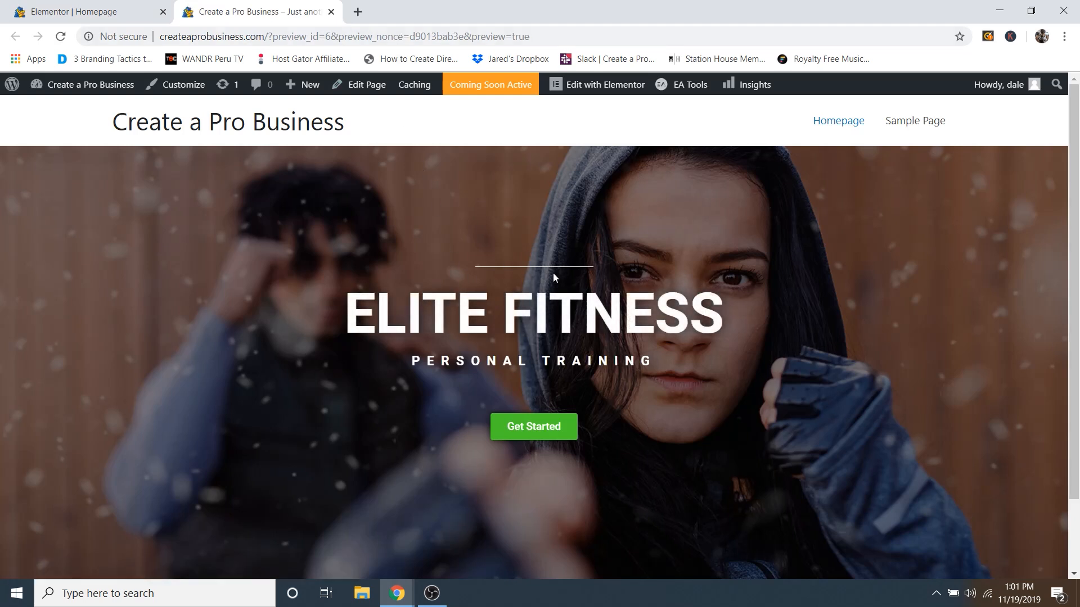
click(331, 13)
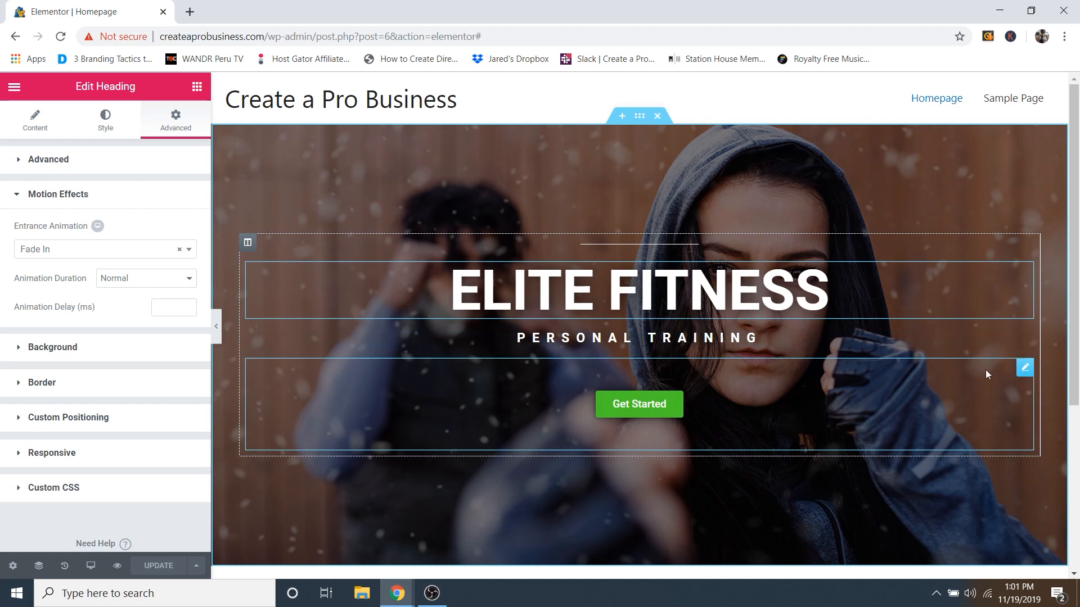
Step: Set the Get Started button's entrance animation to Fade In and update the page
click(1025, 370)
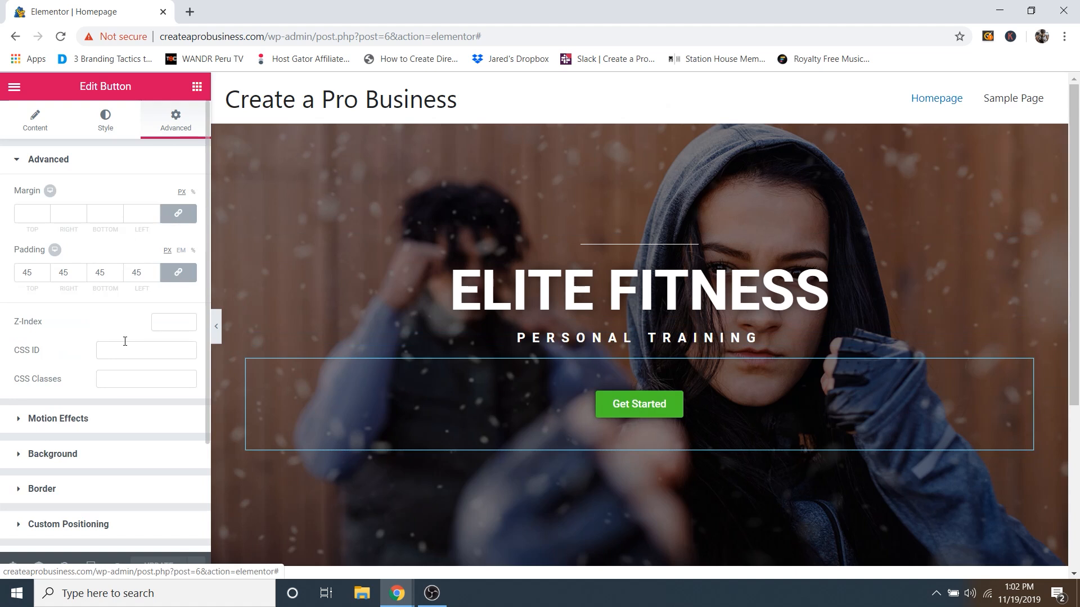
click(59, 419)
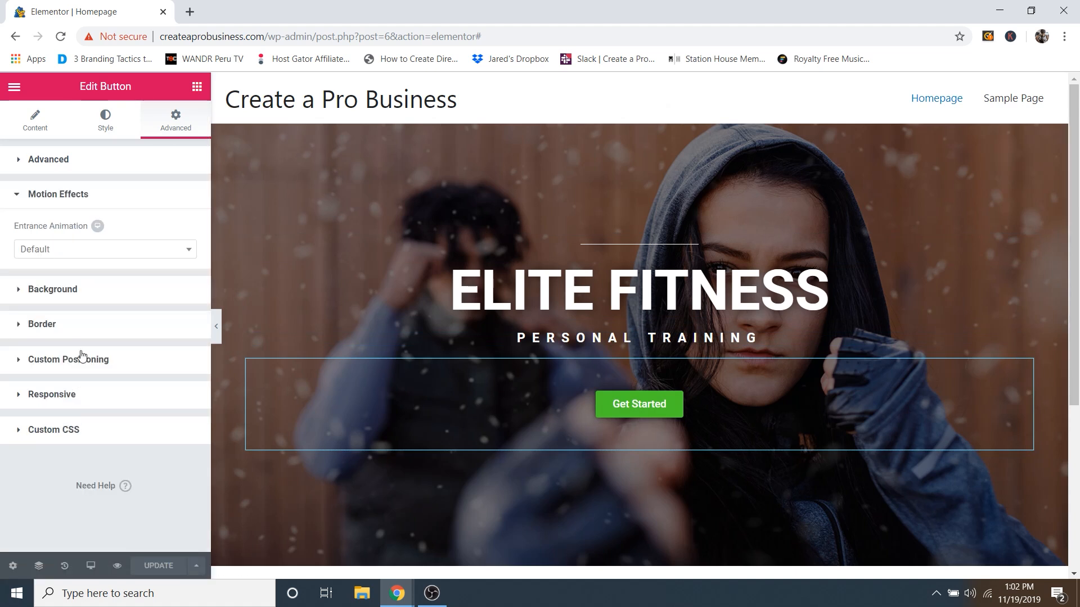
click(61, 250)
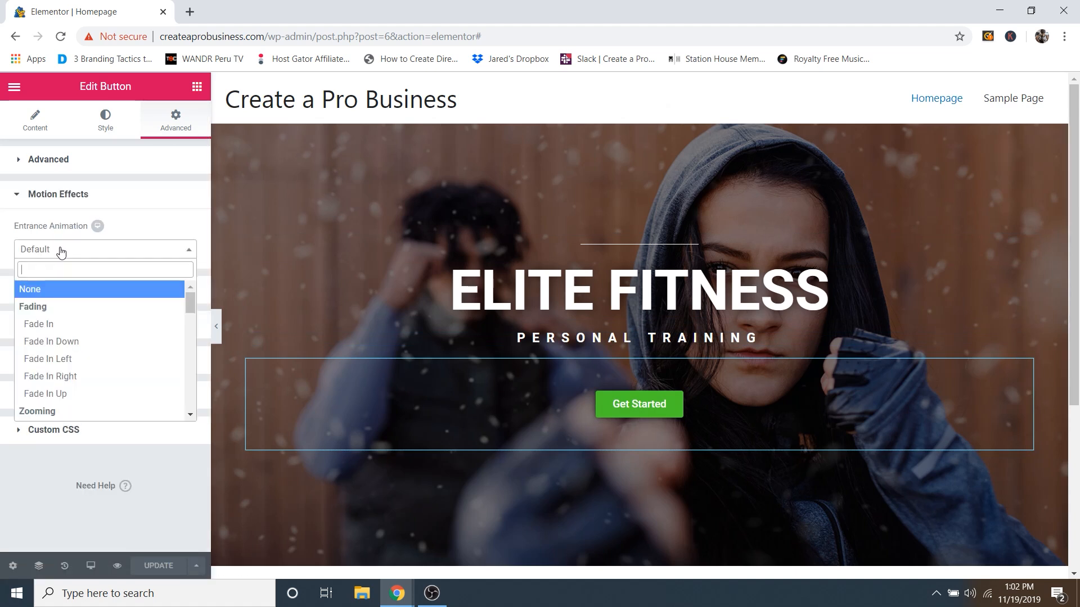
click(56, 324)
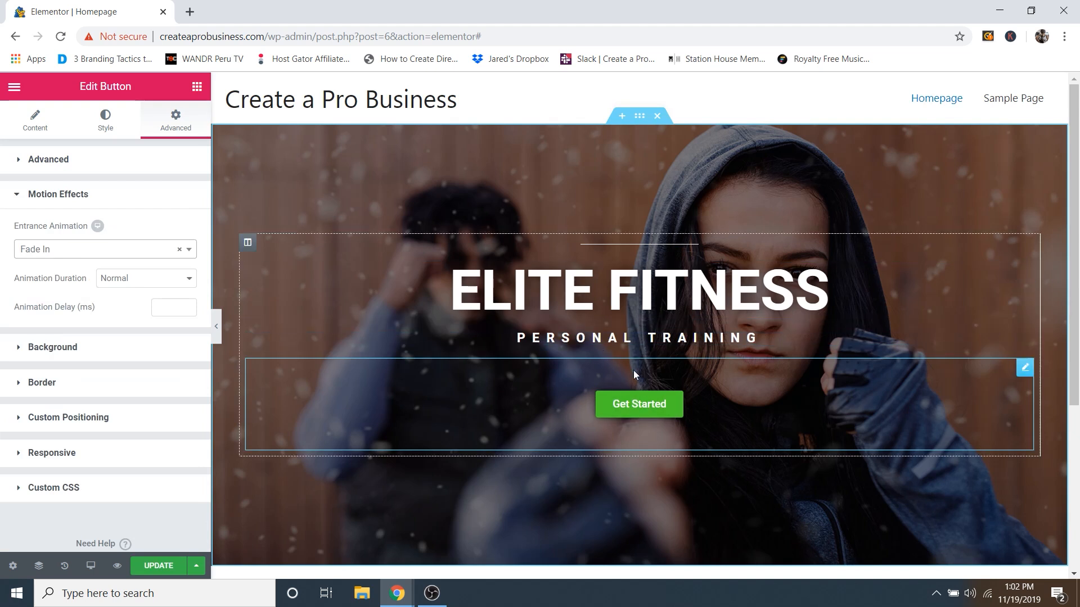
click(155, 567)
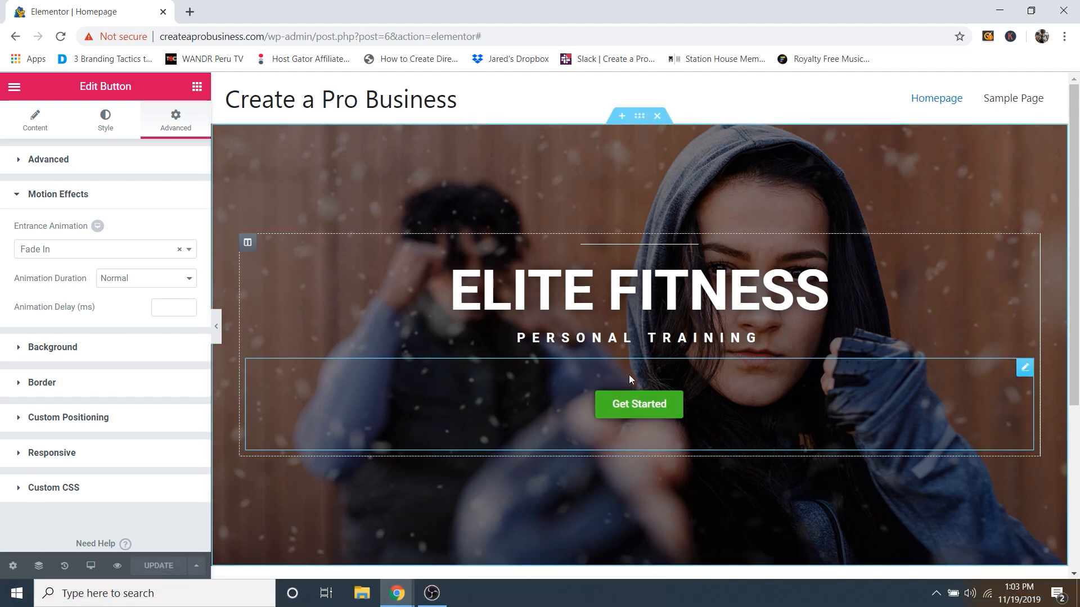
Step: Delete the Elite Fitness hero section and import the CPW Business Website template file
click(658, 117)
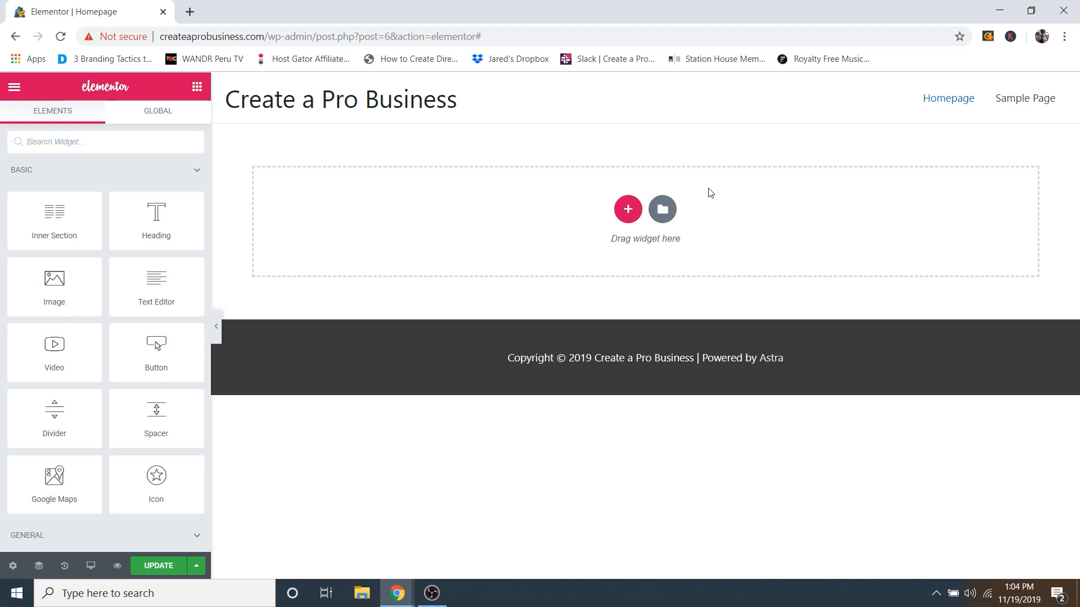
click(664, 210)
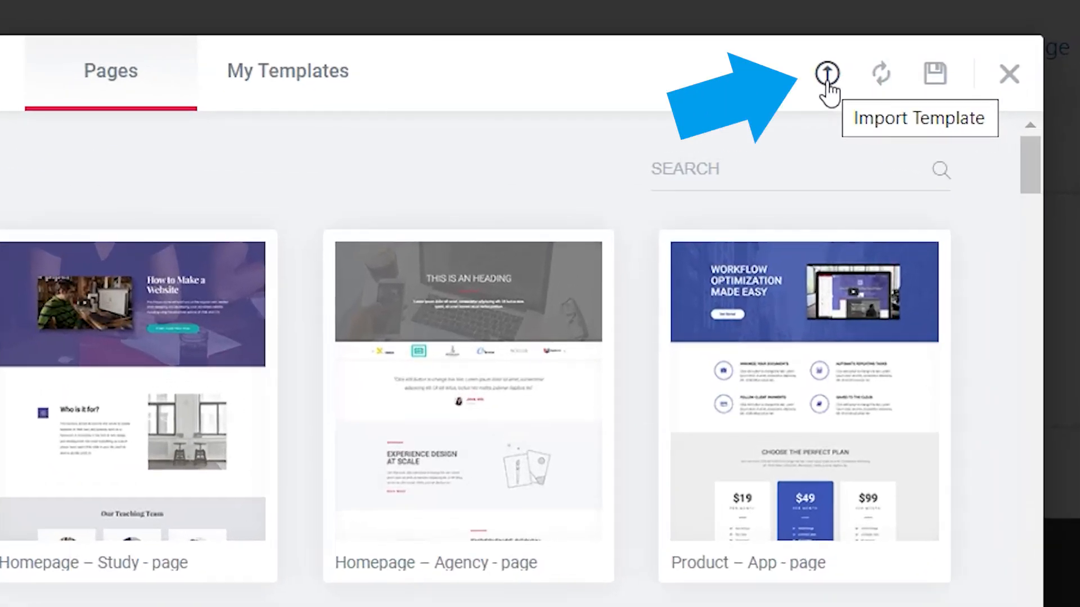
click(827, 75)
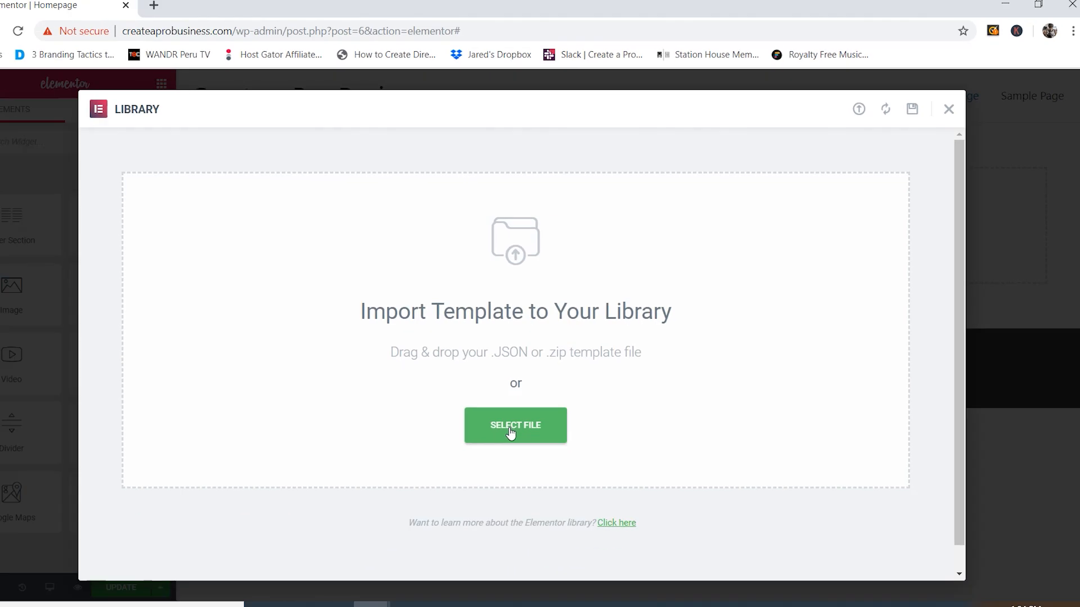
click(527, 414)
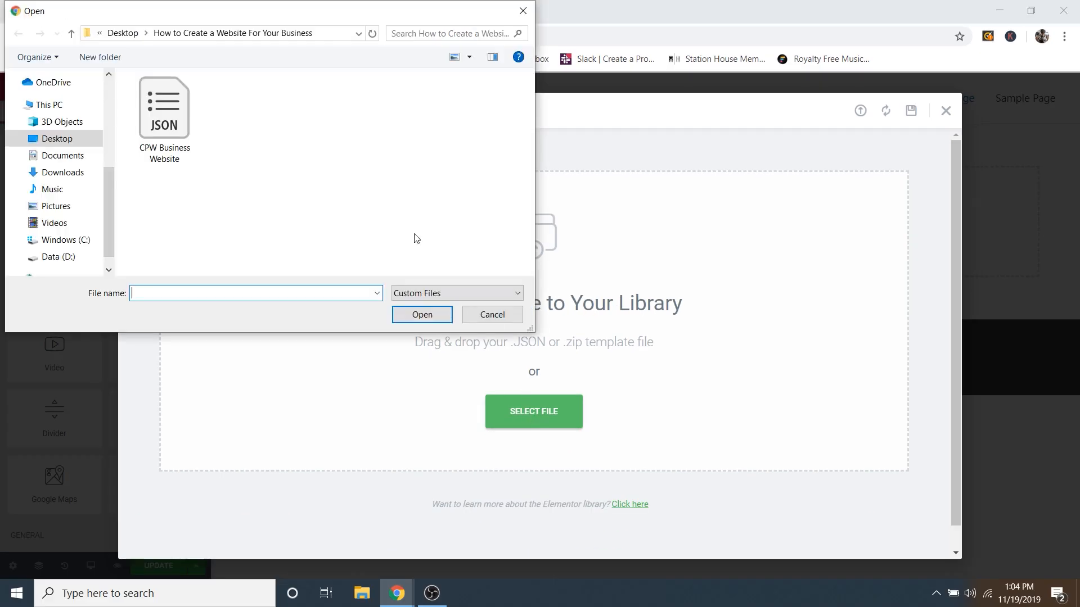
click(181, 110)
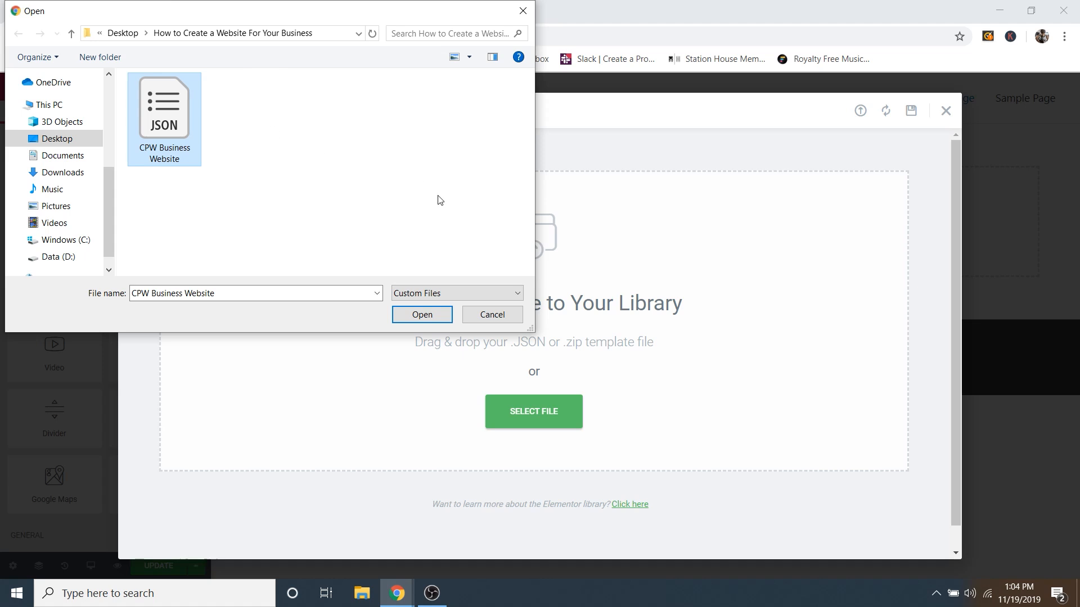
click(422, 315)
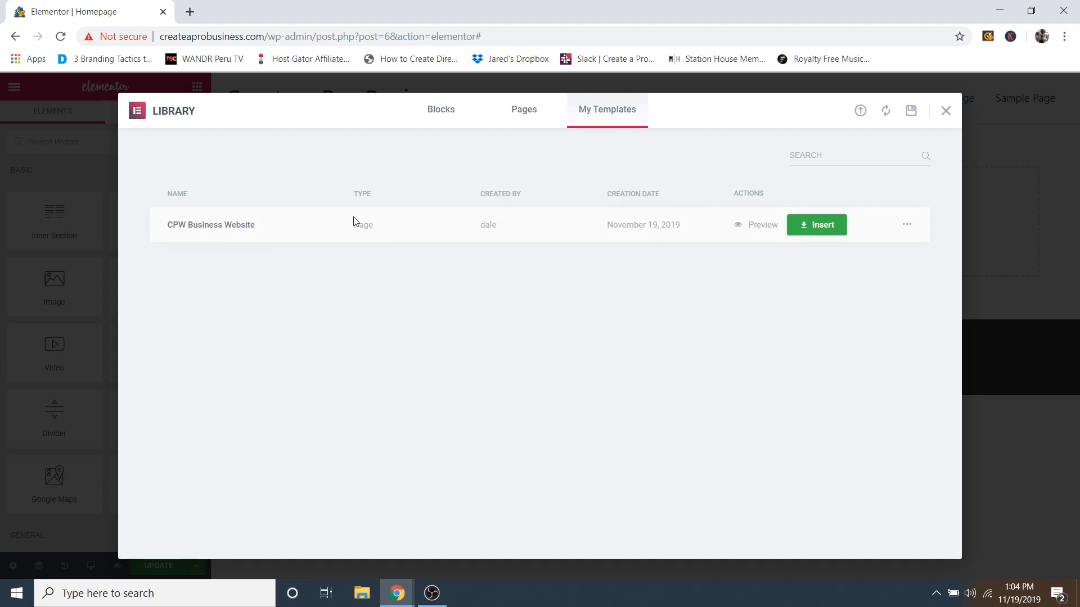
click(818, 230)
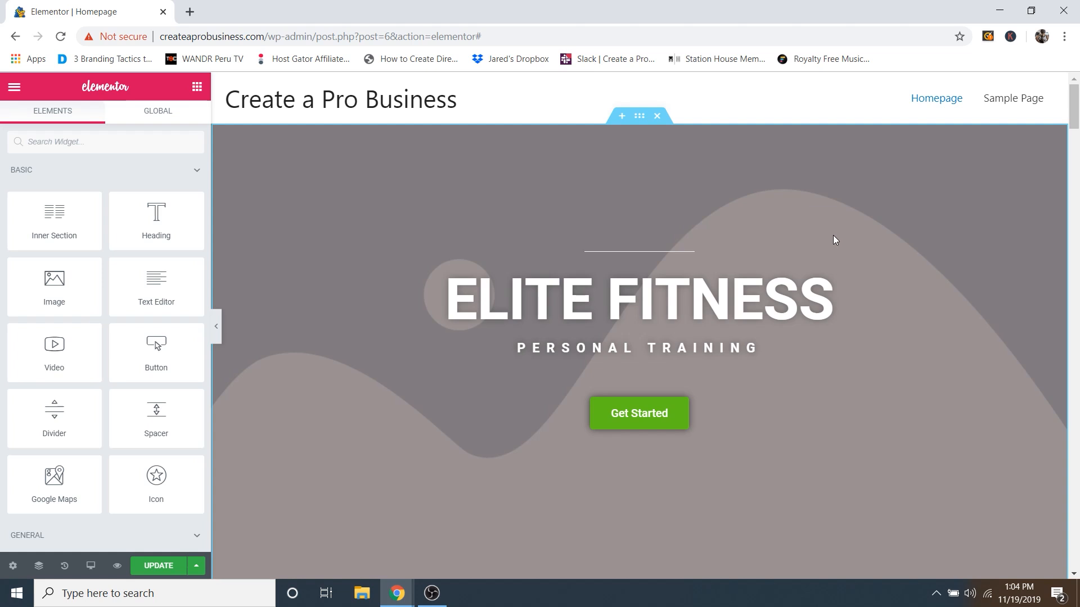
scroll(849, 226, down, 8)
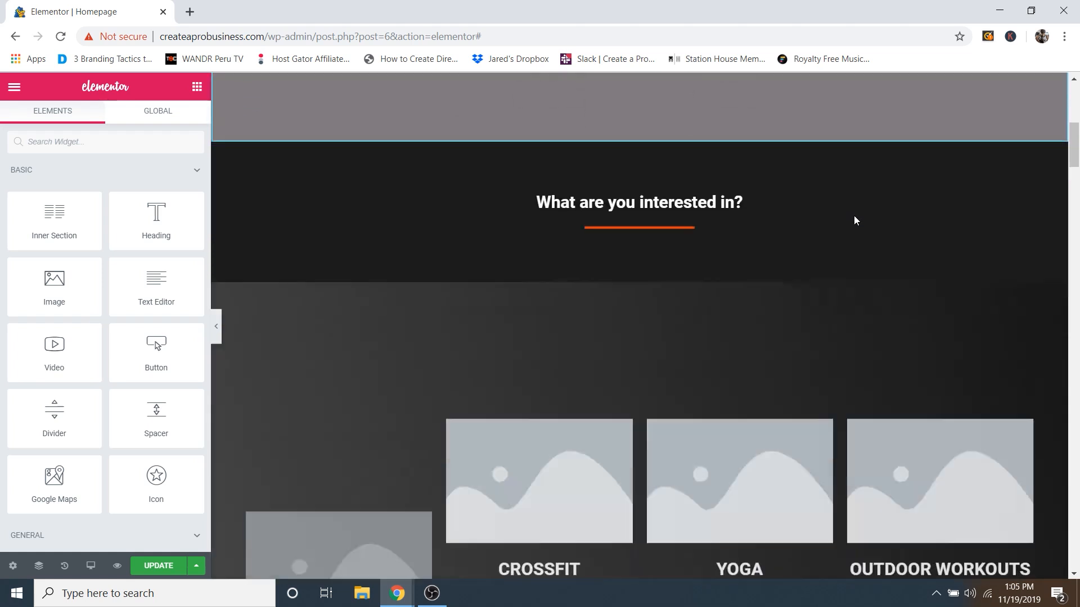
scroll(855, 220, down, 15)
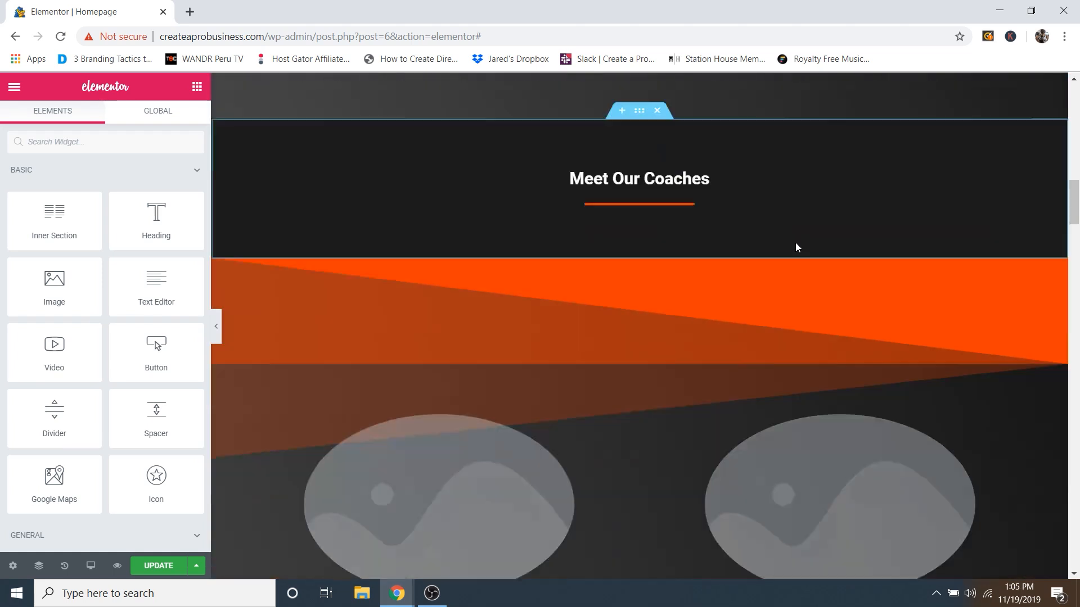
scroll(795, 248, down, 15)
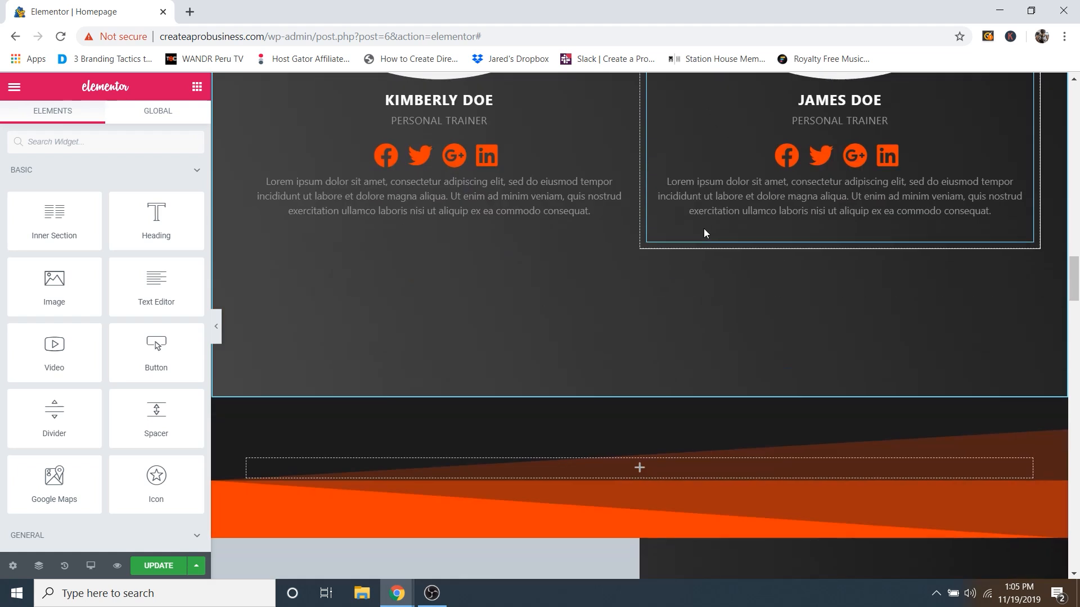
scroll(704, 232, down, 15)
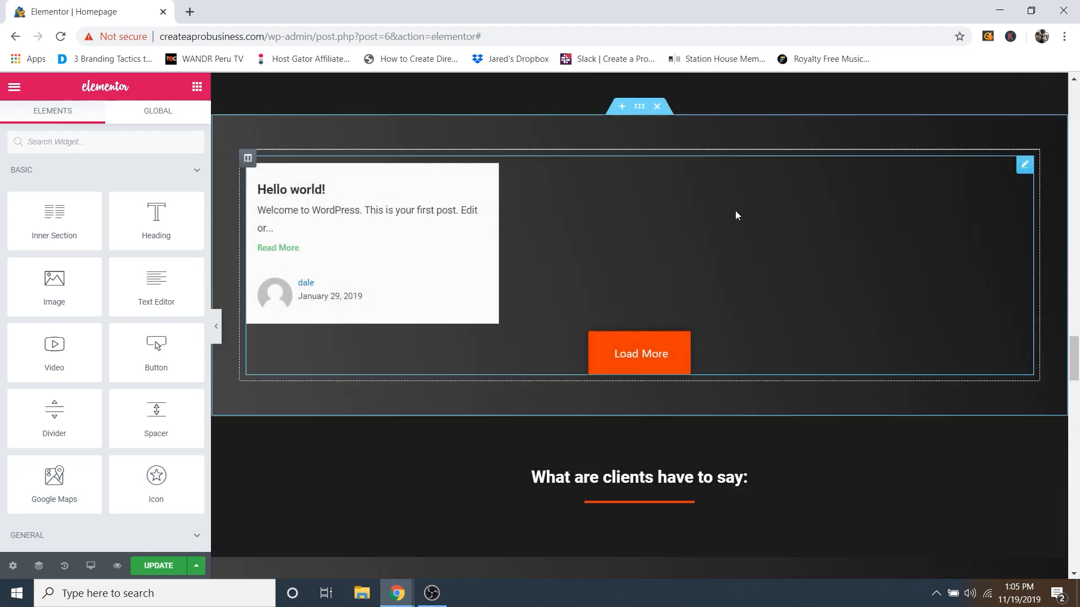
scroll(735, 215, down, 15)
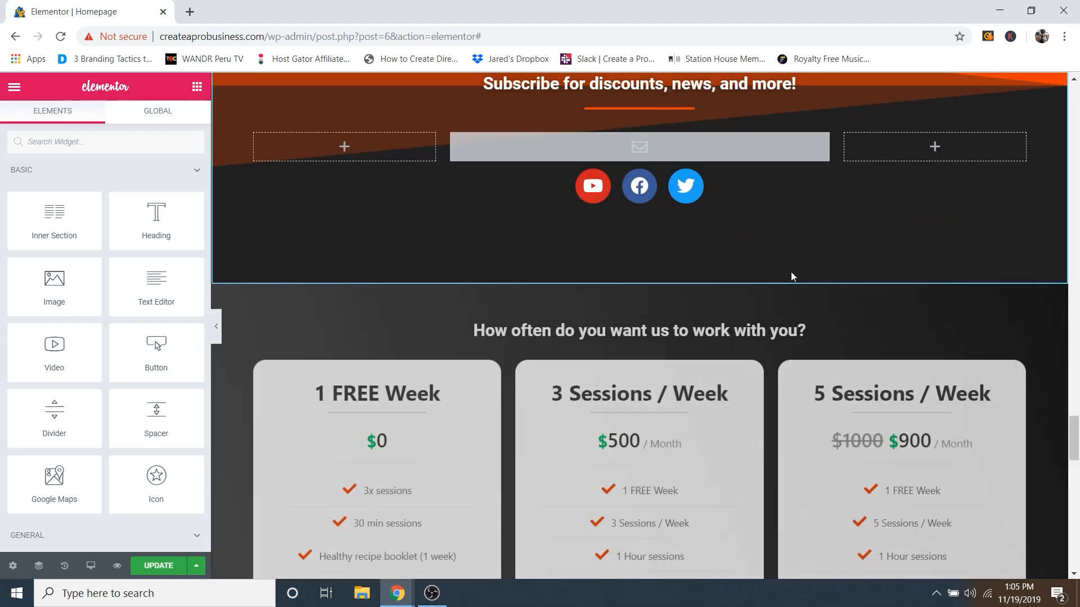
scroll(791, 276, down, 9)
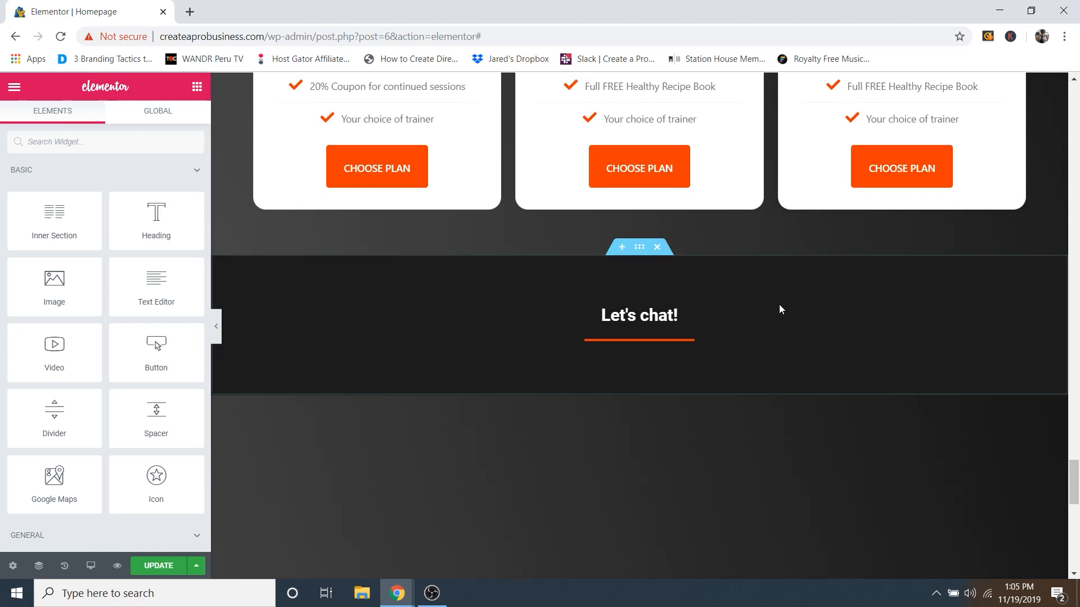
scroll(779, 308, down, 7)
scroll(779, 311, up, 5)
scroll(781, 311, down, 6)
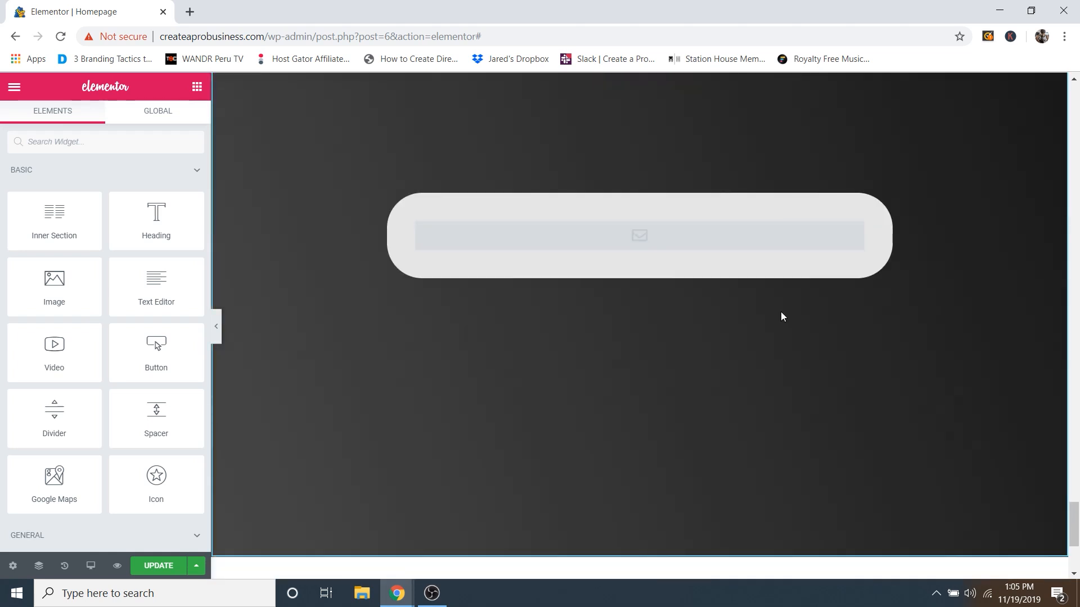
scroll(787, 309, down, 4)
scroll(791, 299, up, 10)
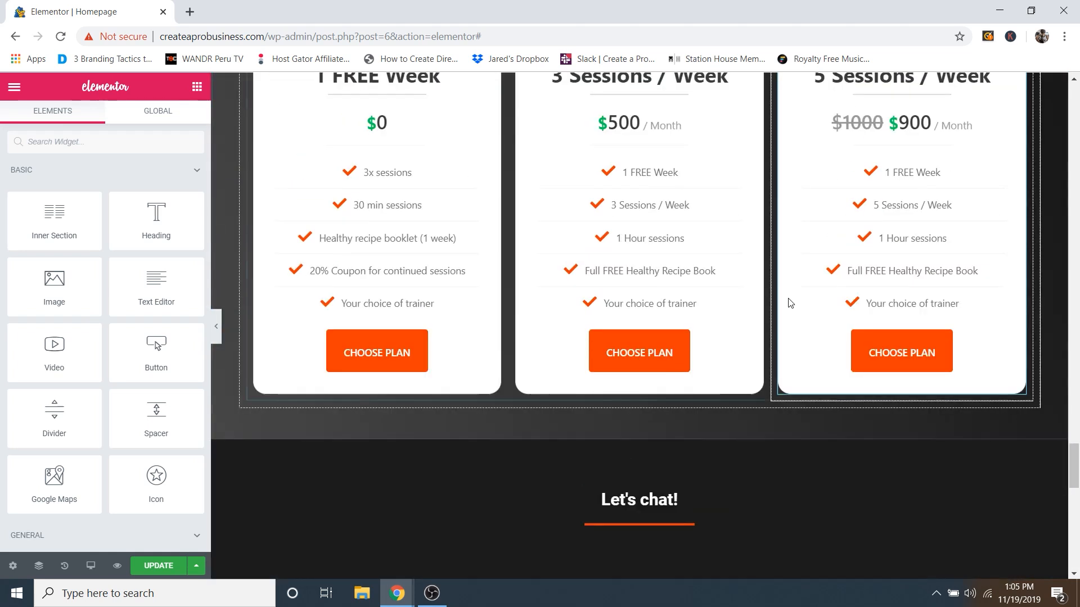
scroll(787, 292, up, 15)
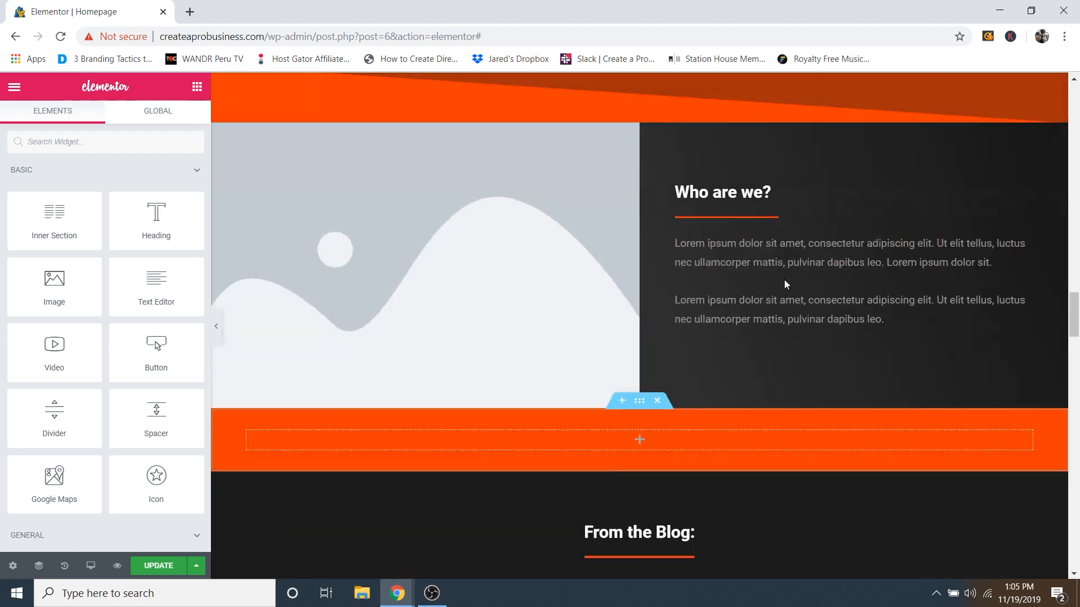
scroll(784, 279, up, 15)
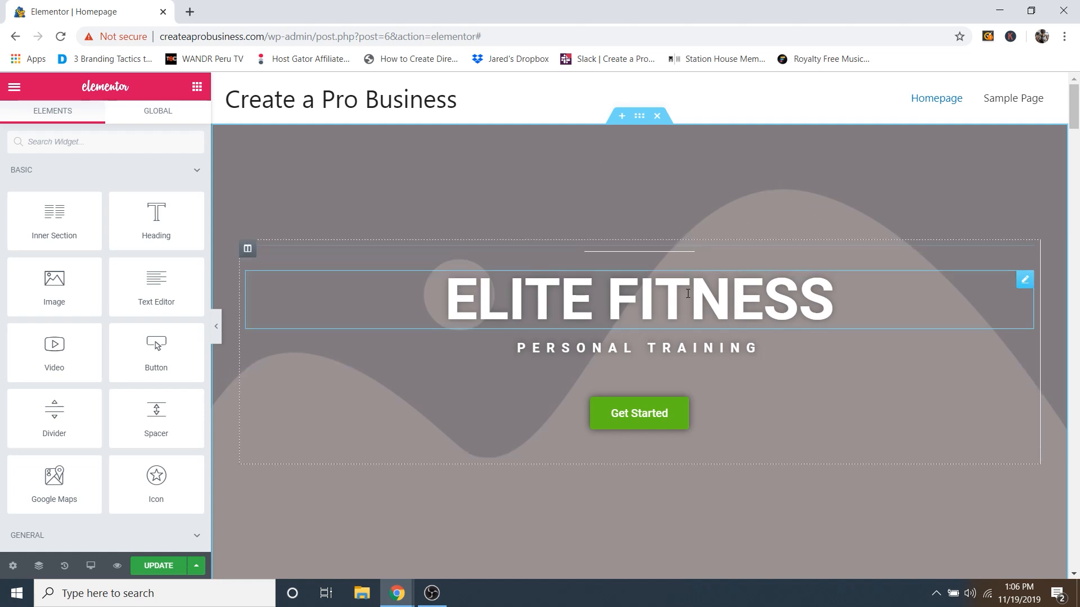
Step: Set Hero-Image.jpg as the ELITE FITNESS hero section's background image
click(639, 118)
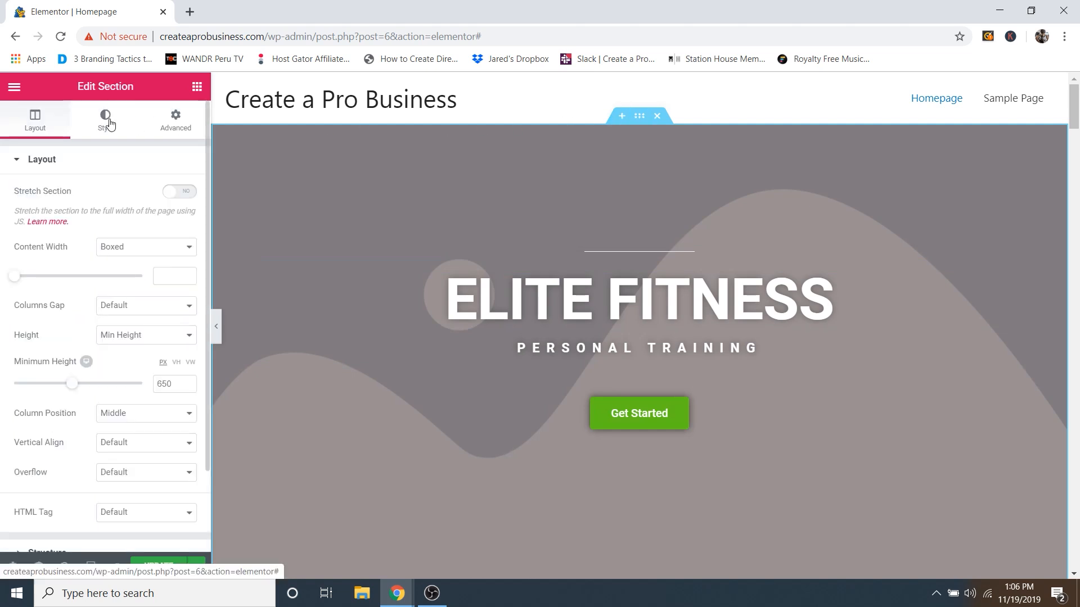
click(109, 124)
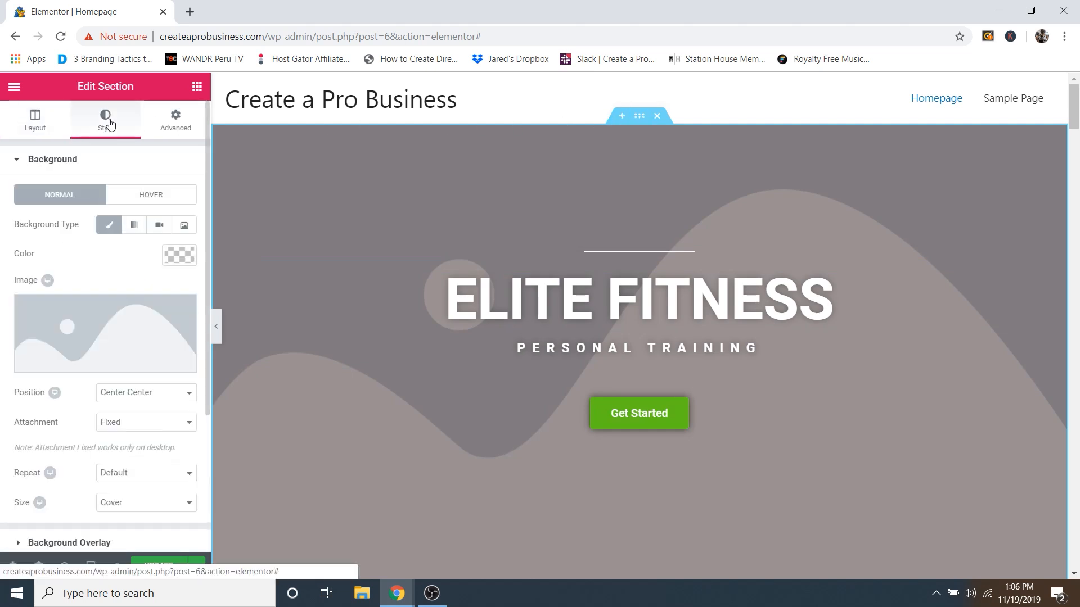
click(122, 366)
click(100, 252)
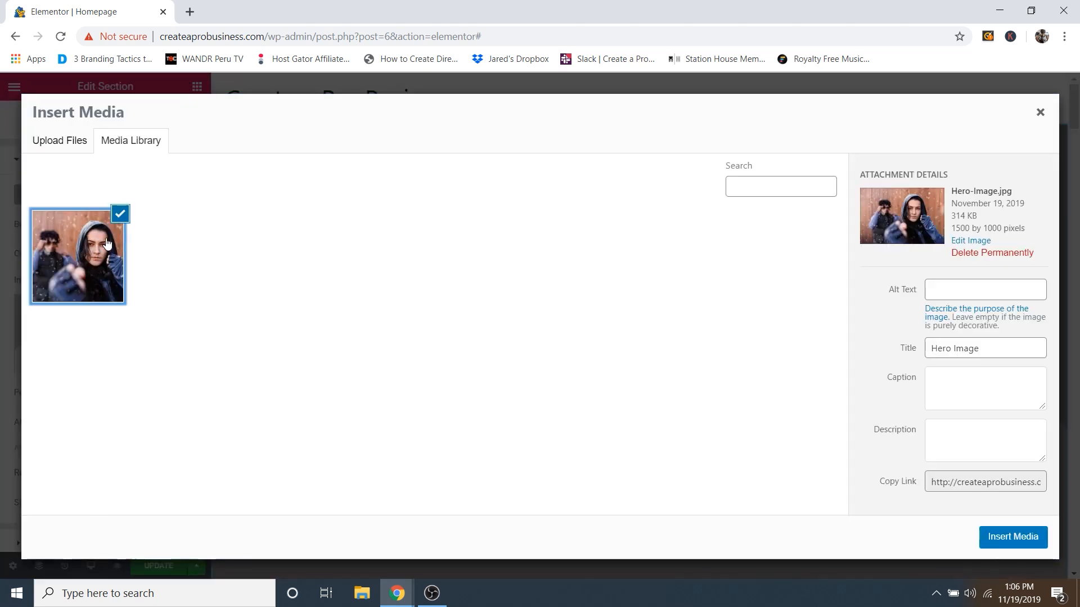
click(1016, 537)
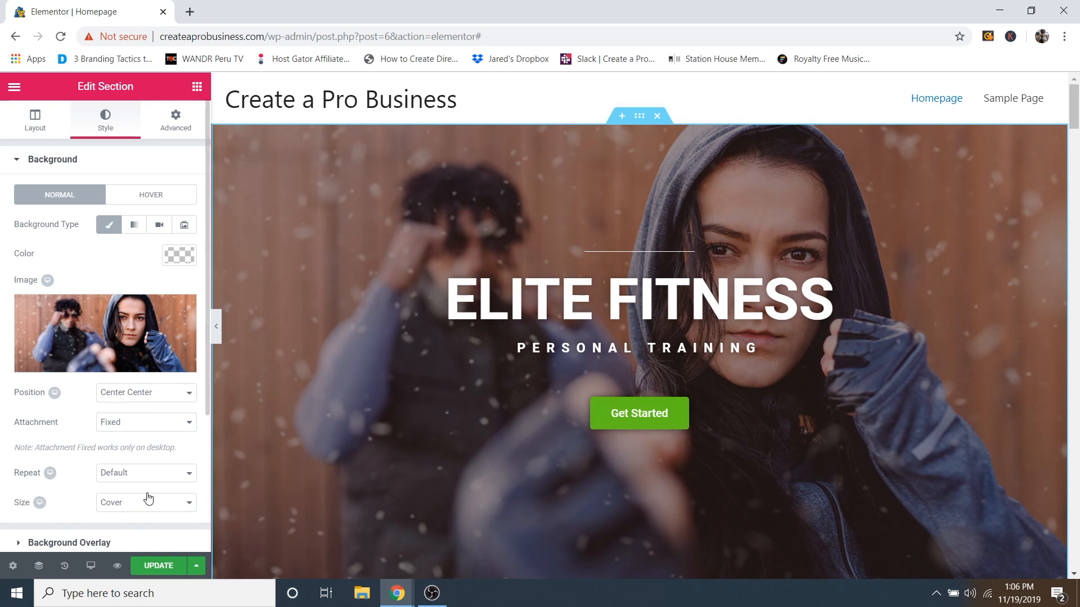
scroll(703, 376, down, 3)
scroll(711, 372, up, 3)
scroll(717, 376, down, 3)
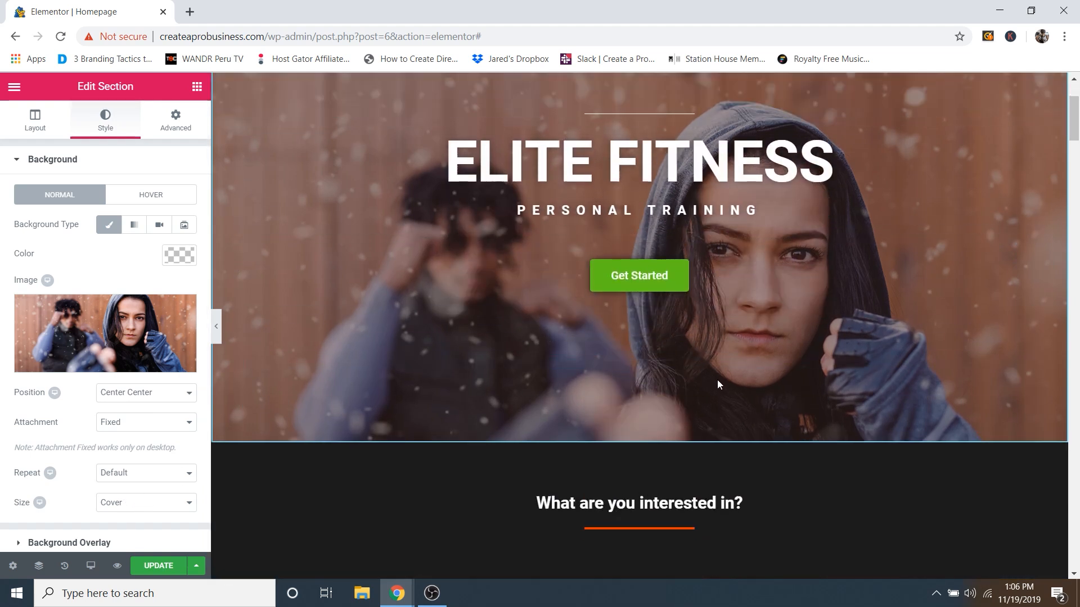
scroll(717, 380, up, 3)
scroll(717, 385, down, 1)
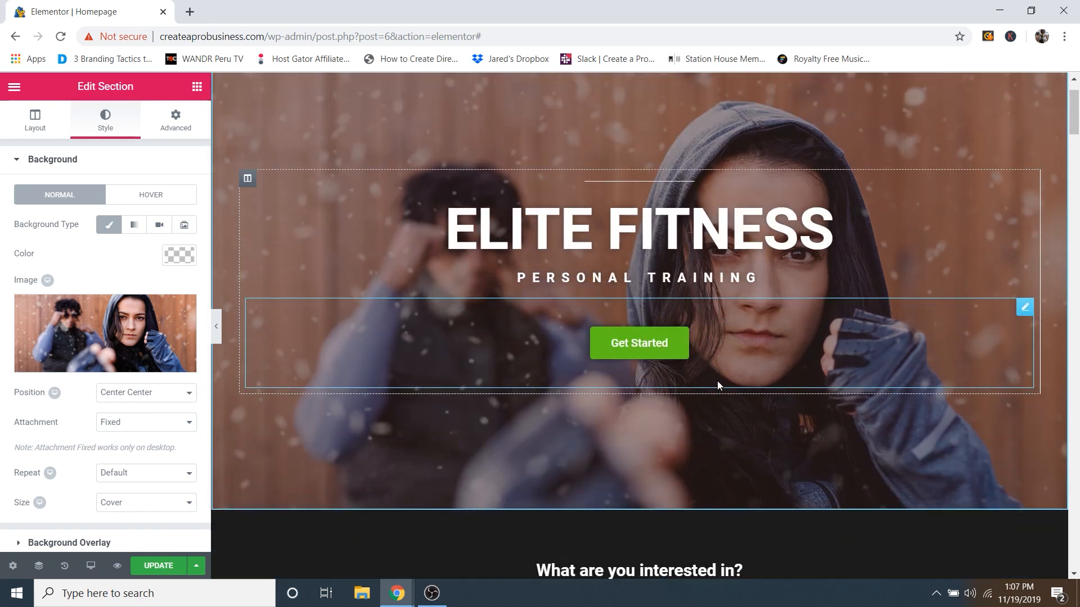
scroll(717, 381, down, 5)
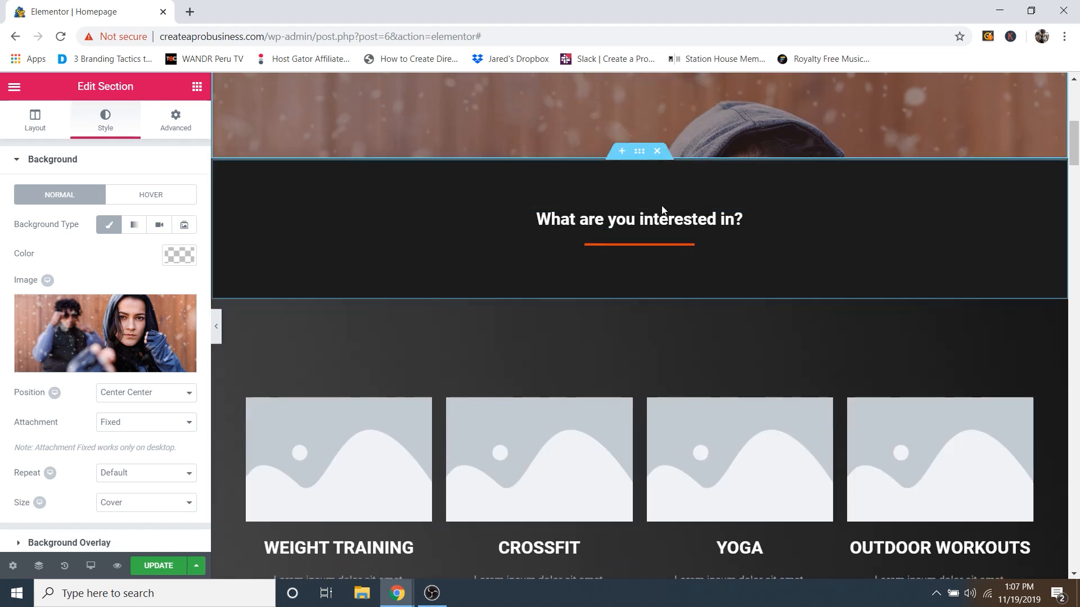
scroll(700, 235, up, 3)
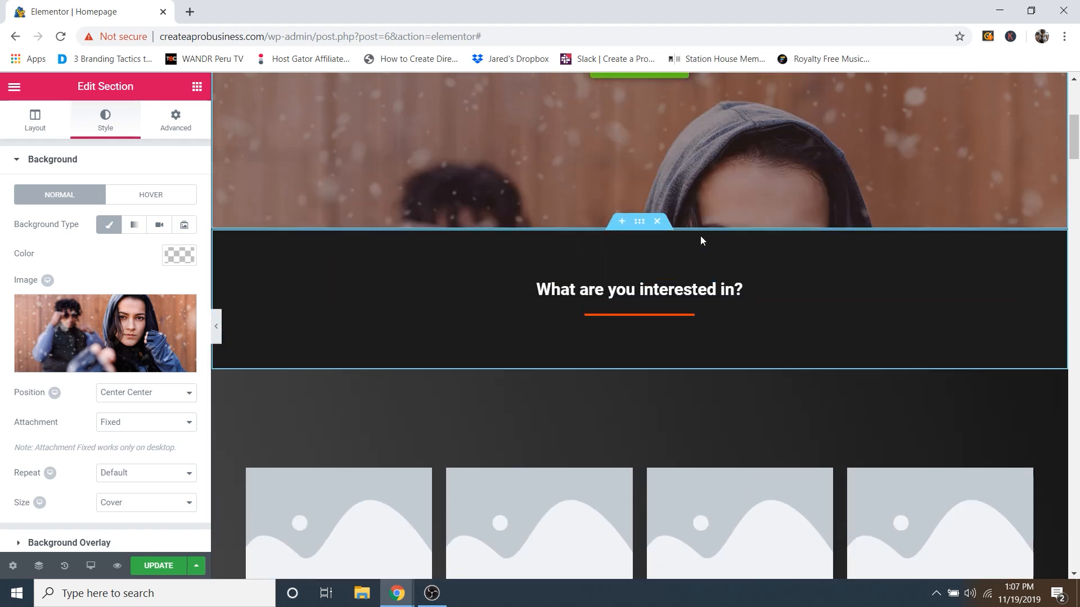
scroll(686, 184, down, 5)
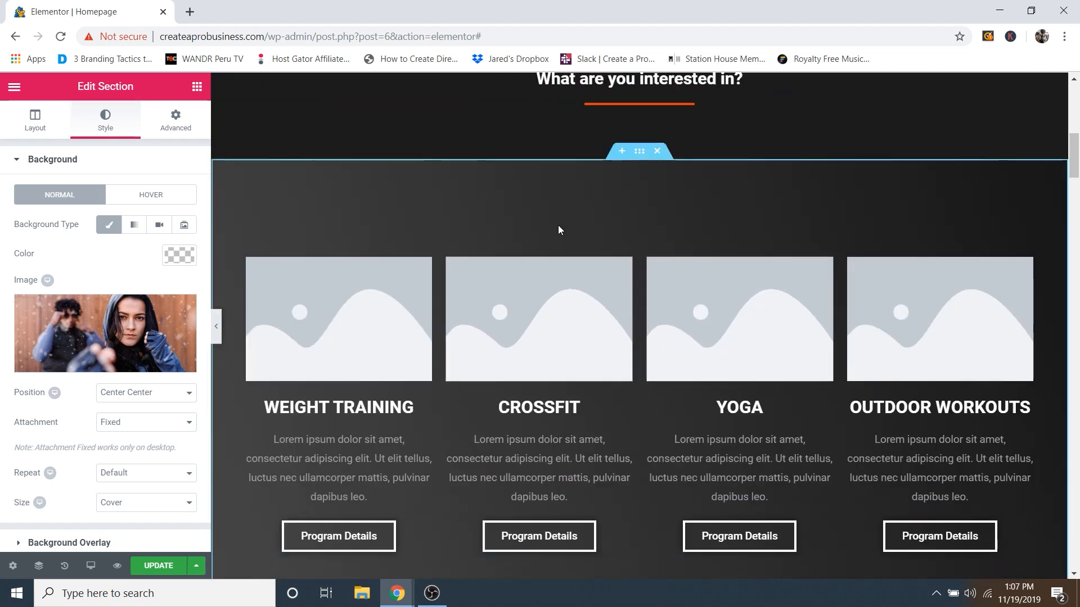
scroll(816, 301, up, 3)
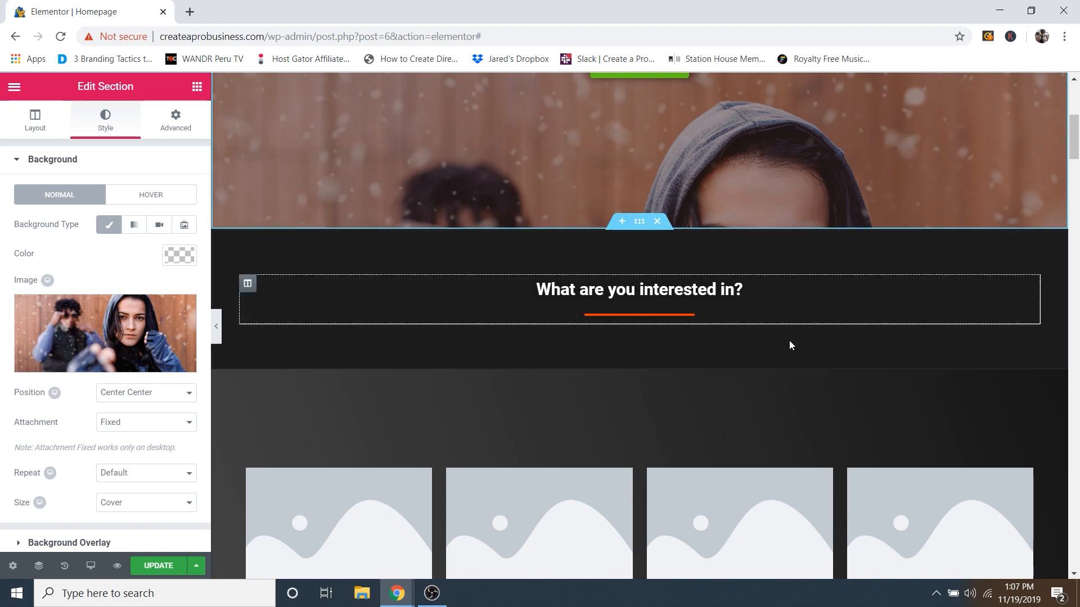
scroll(684, 321, down, 1)
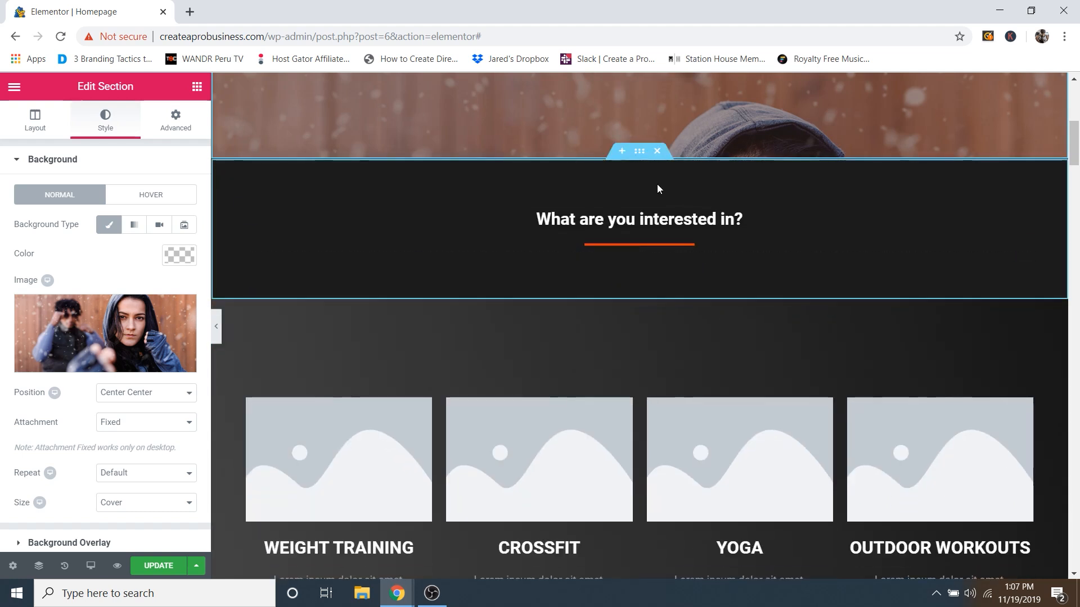
Step: Try light grey and Video backgrounds on the heading section, then restore Classic #1c1c1c
click(639, 152)
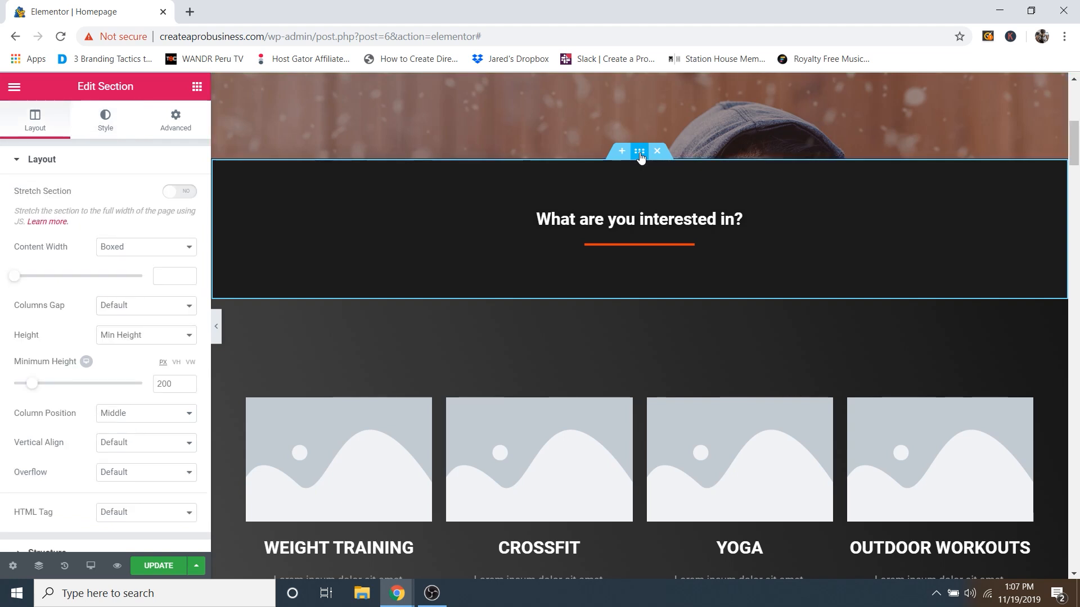
click(101, 127)
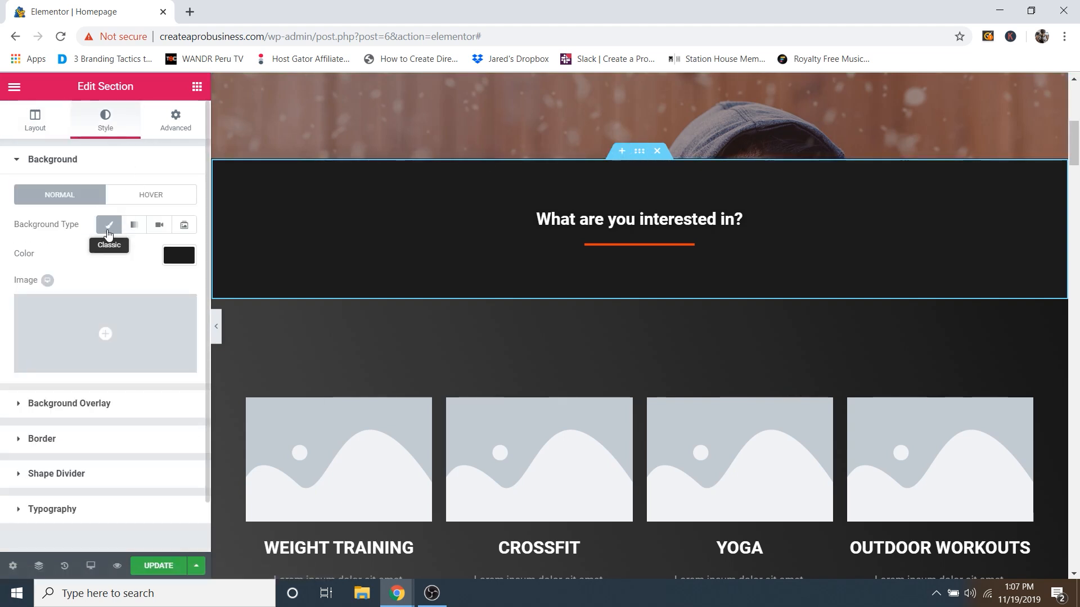
click(180, 260)
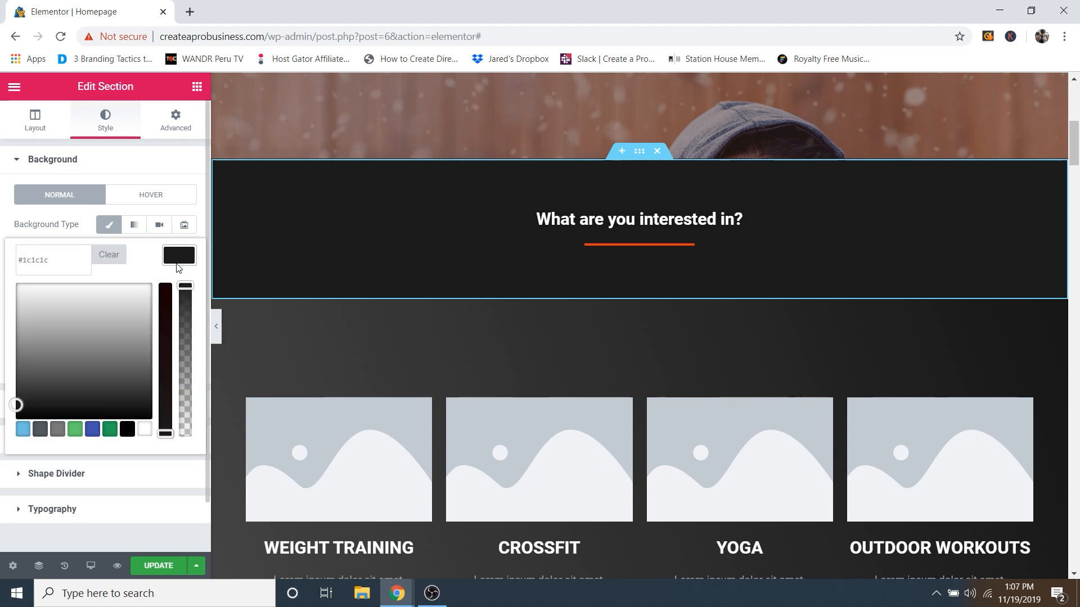
drag(76, 335, 117, 344)
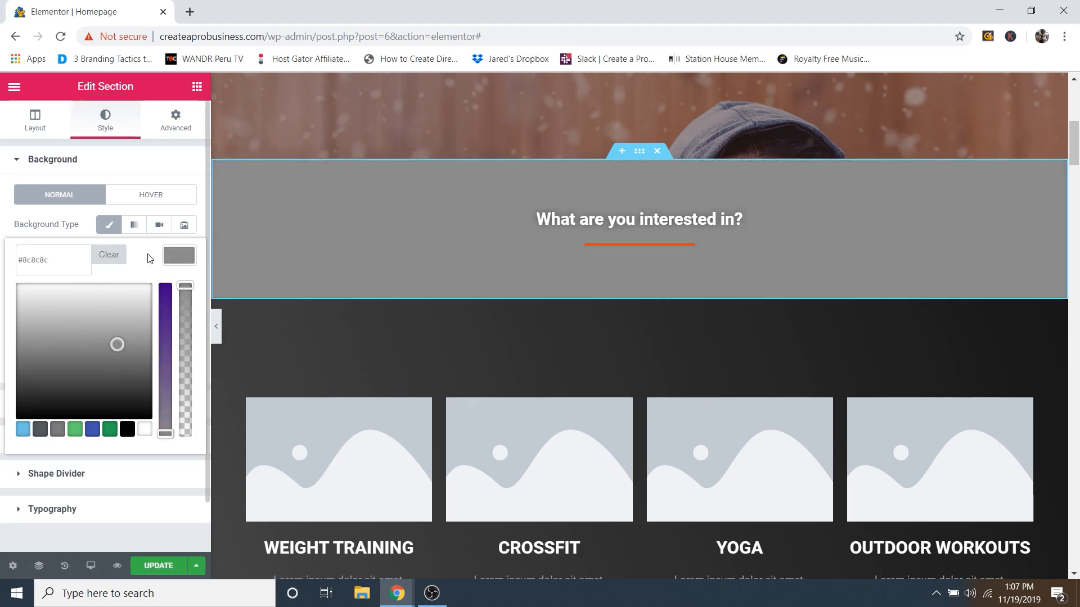
key(ctrl+z)
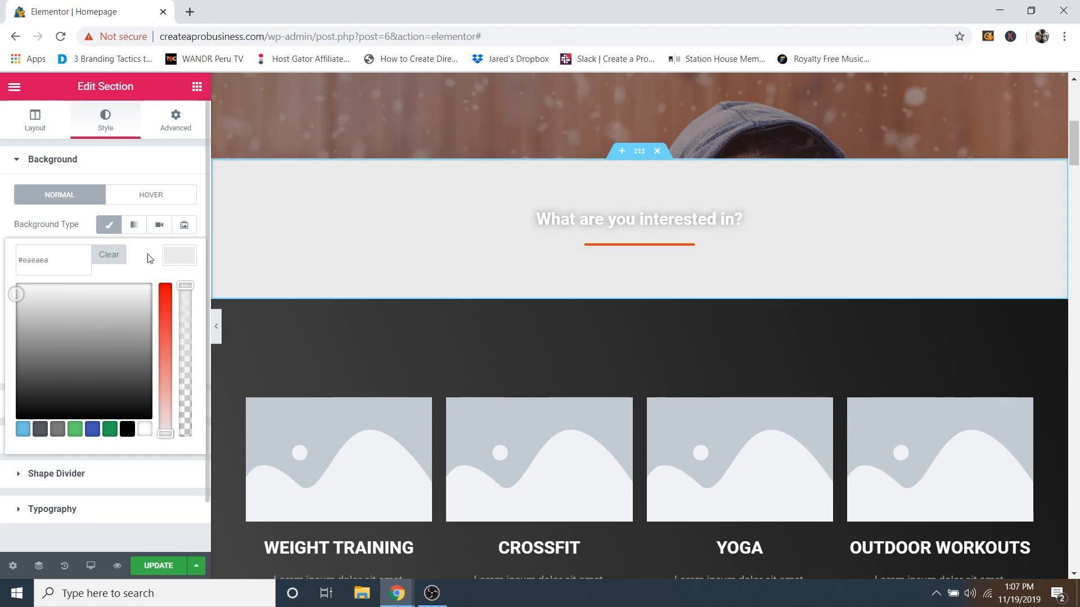
key(ctrl+z)
key(ctrl+z)
key(ctrl+z)
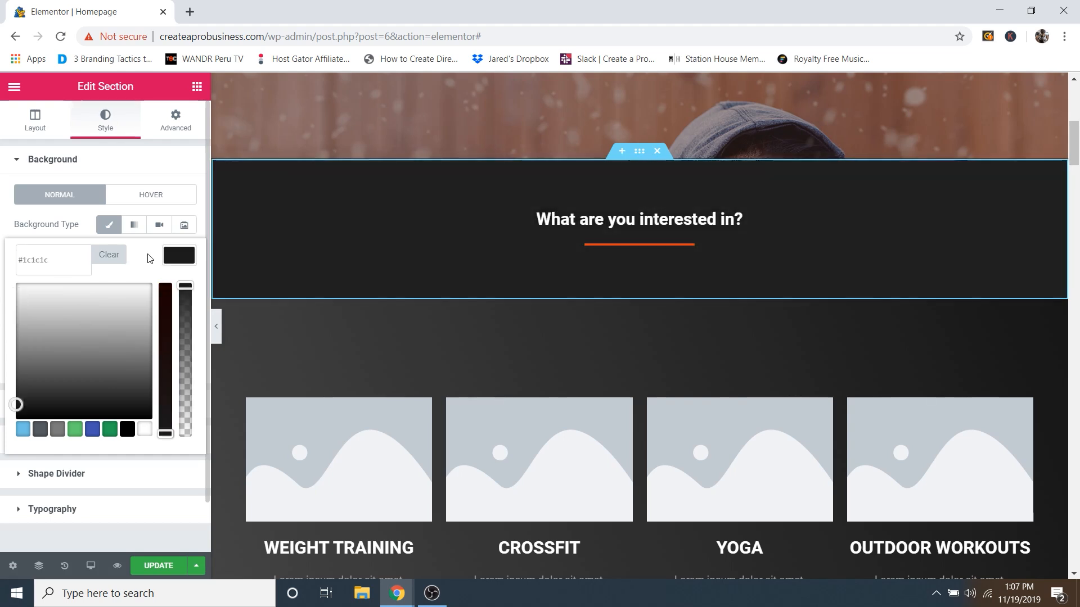
click(73, 226)
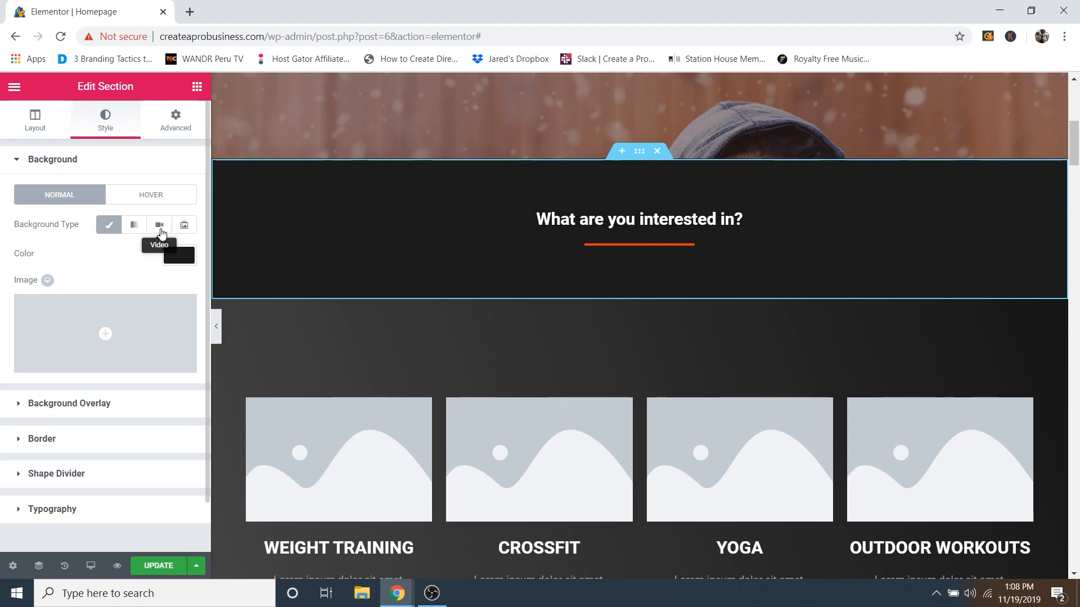
click(161, 231)
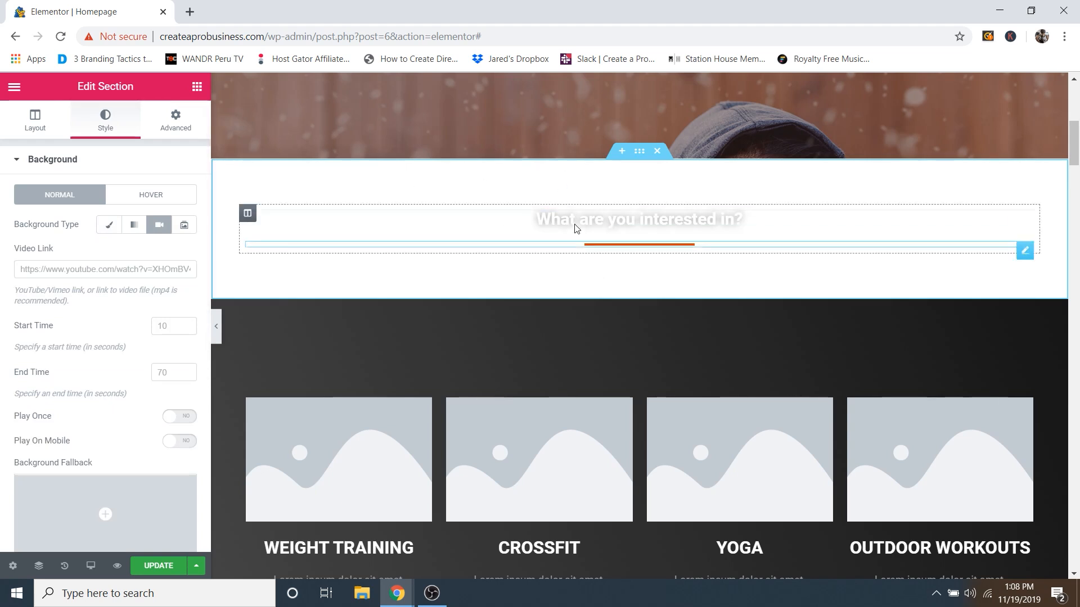
click(108, 227)
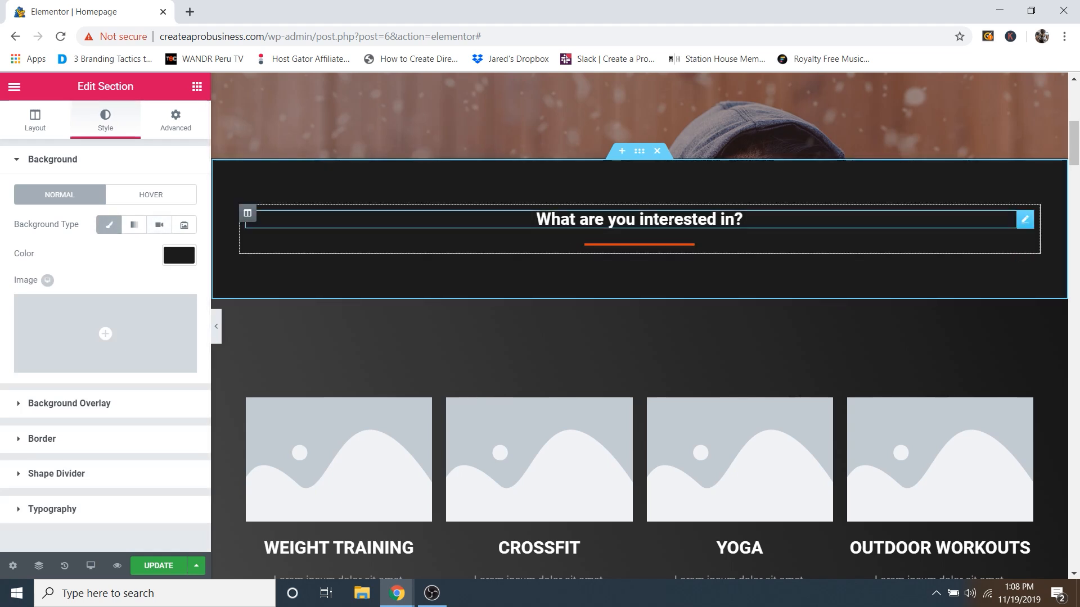
Step: Try a blue line colour on the orange divider under the heading
triple_click(678, 218)
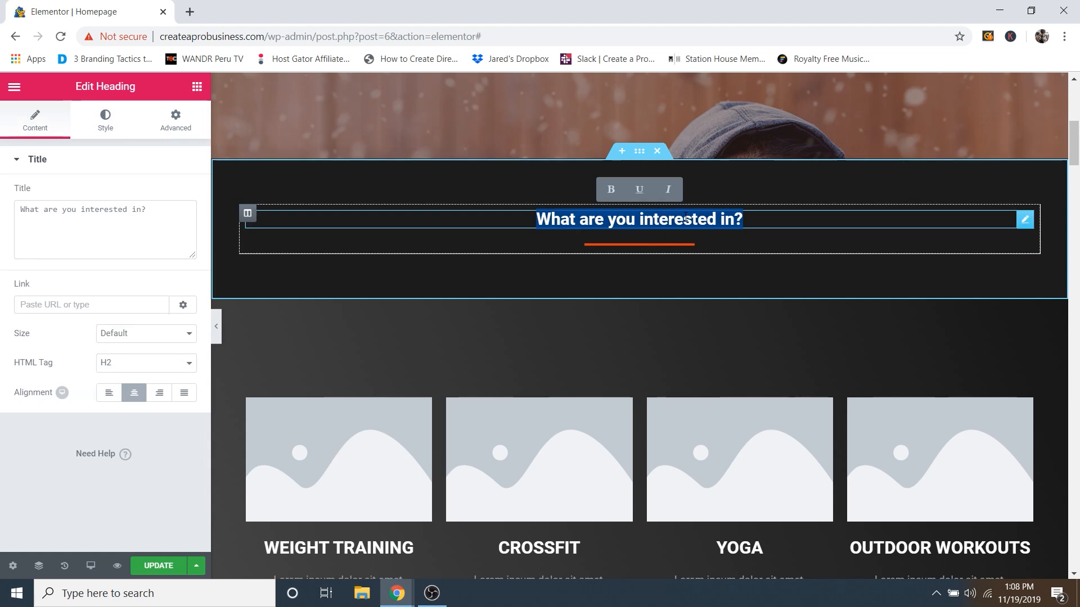
click(686, 219)
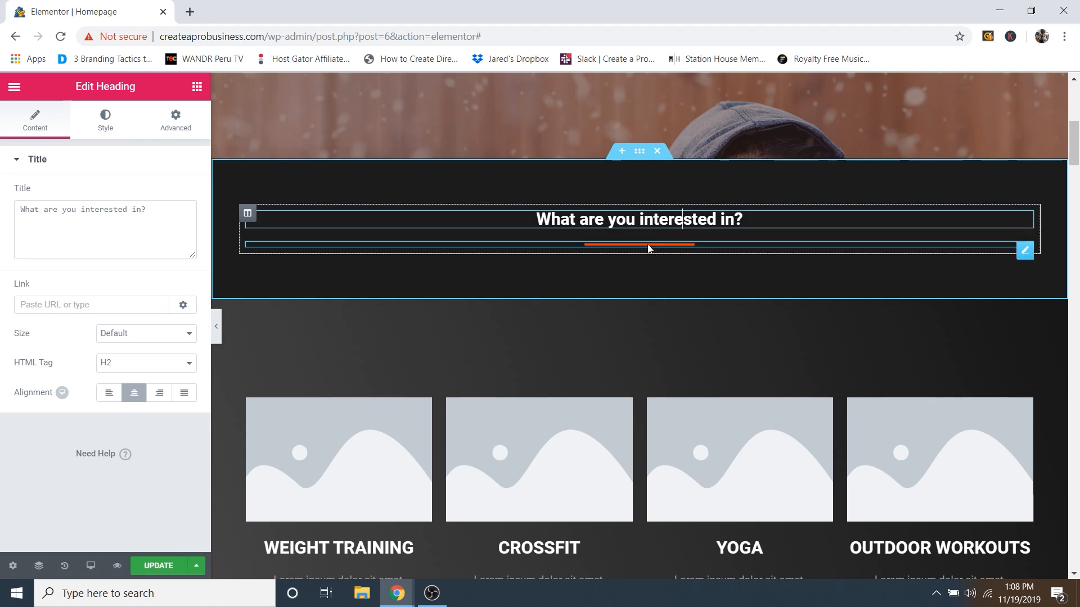
click(702, 244)
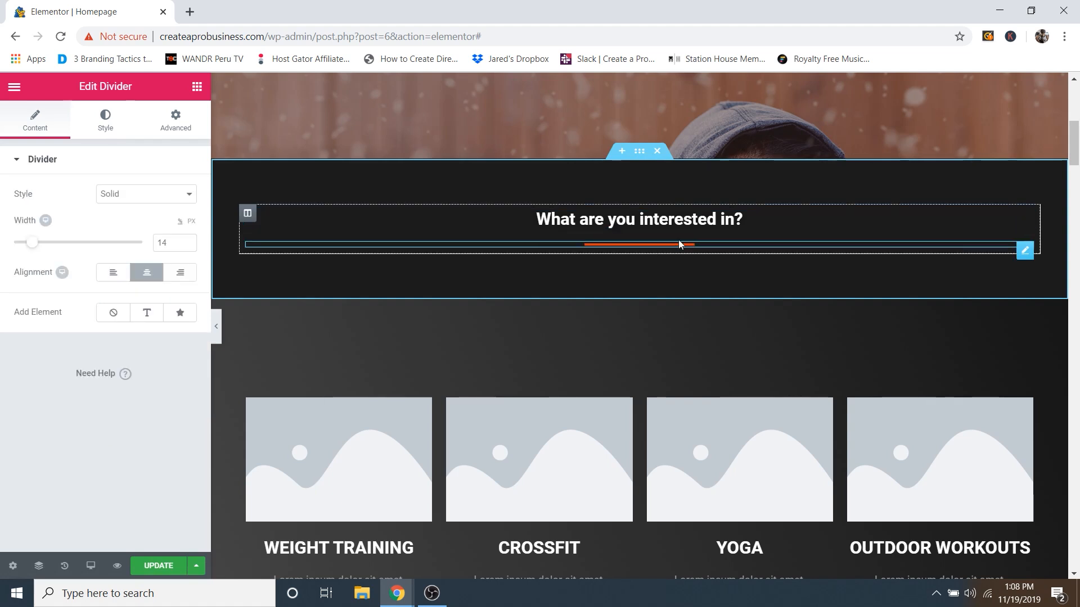
click(111, 127)
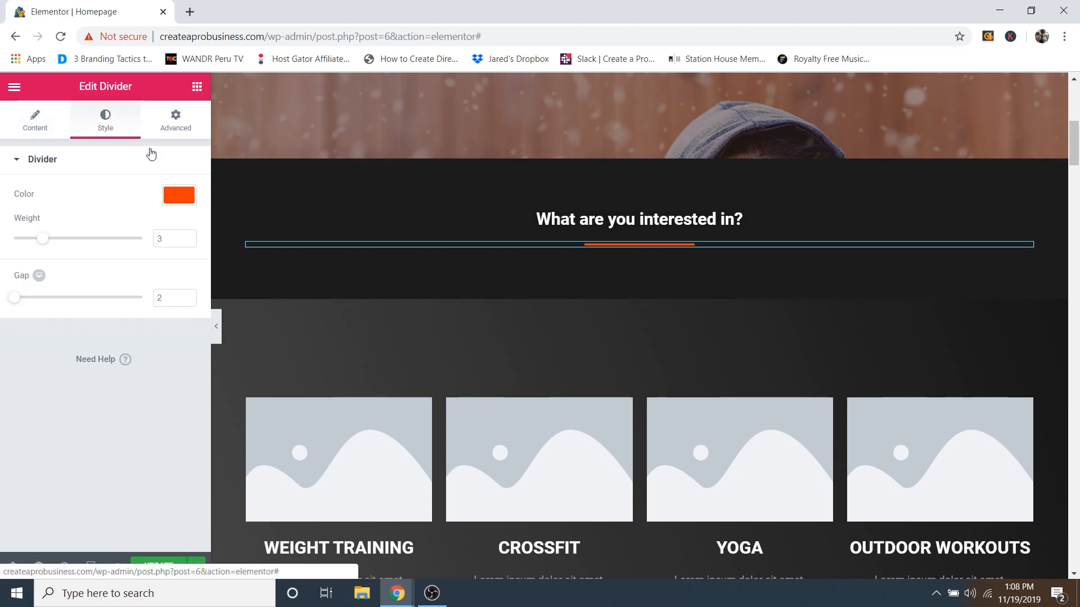
click(178, 198)
drag(104, 272, 91, 236)
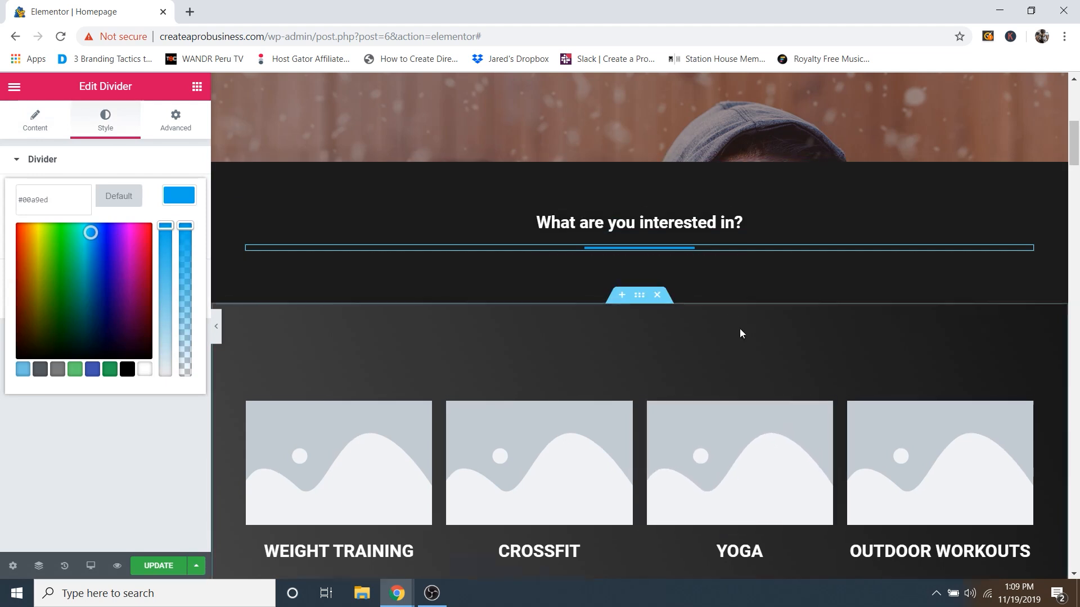
Step: Copy the blue divider colour's hex value
scroll(740, 329, up, 4)
scroll(721, 366, down, 6)
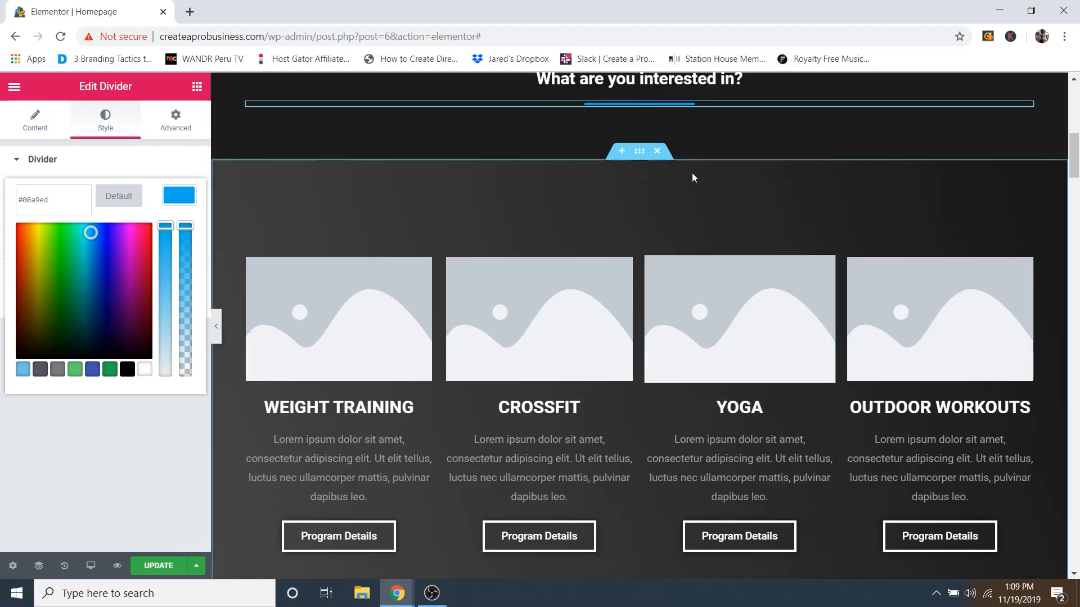
scroll(670, 118, down, 6)
scroll(674, 224, down, 6)
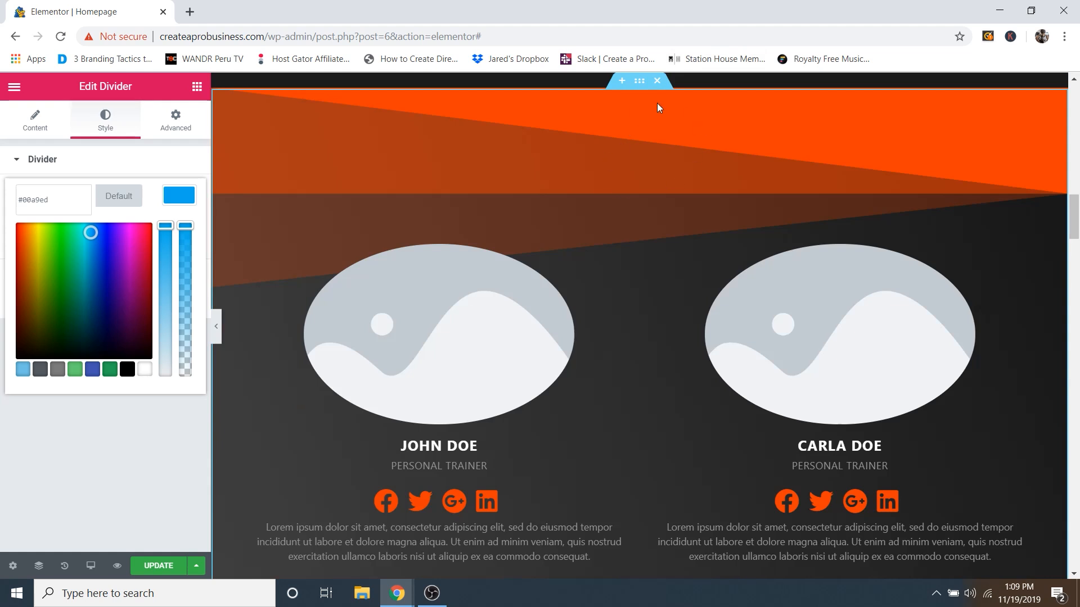
scroll(579, 235, up, 8)
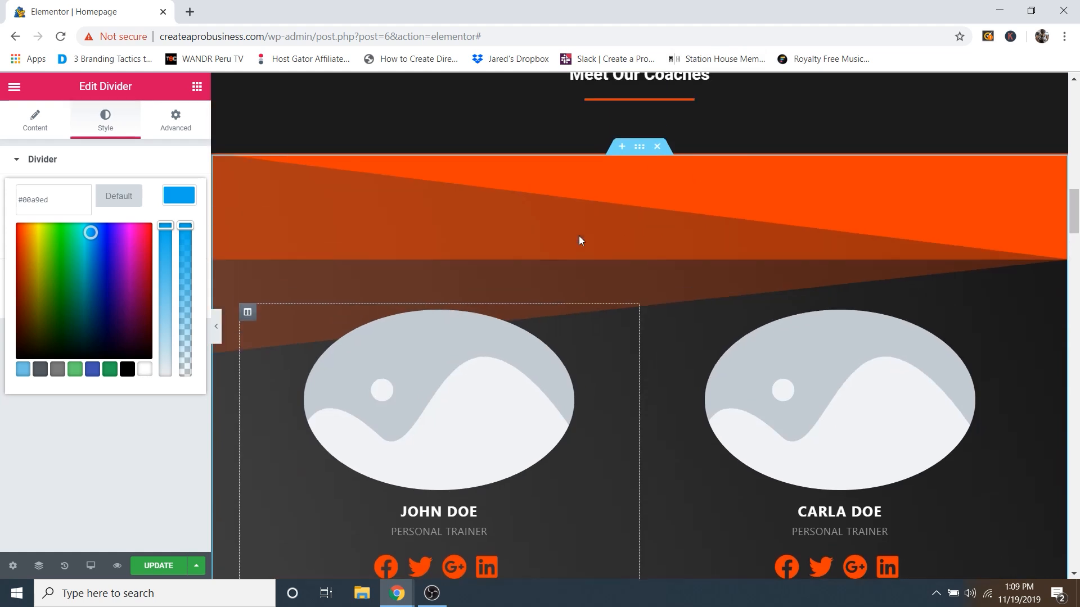
scroll(651, 253, up, 6)
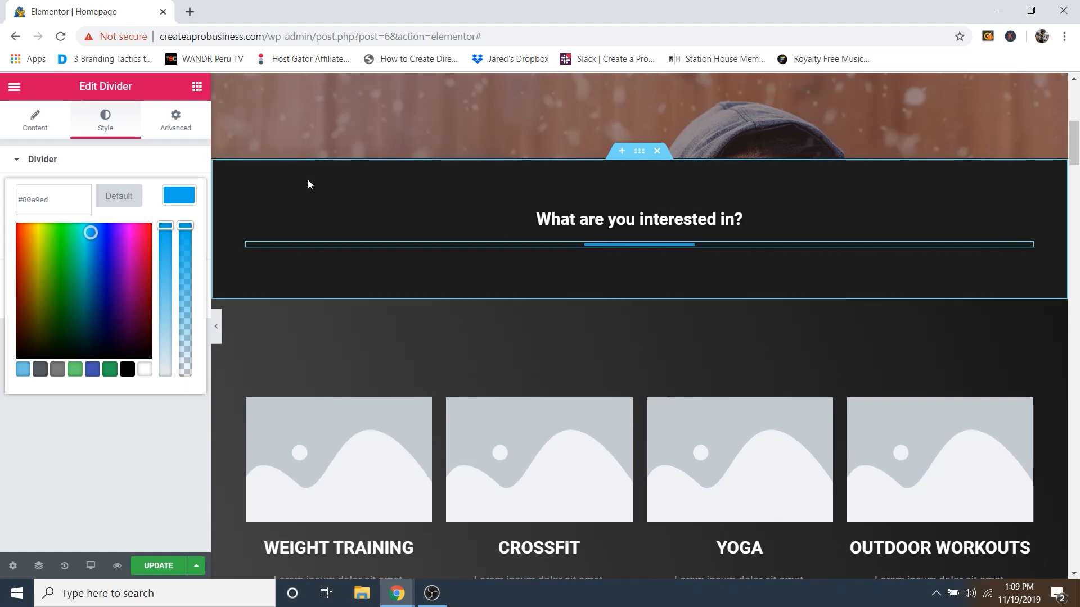
right_click(53, 200)
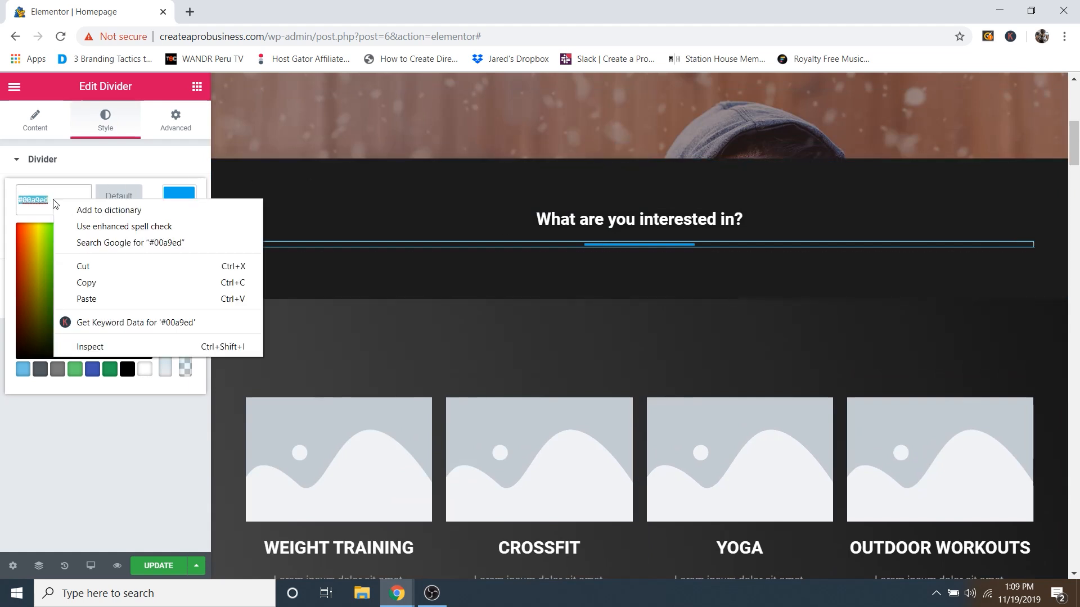
click(93, 282)
click(153, 203)
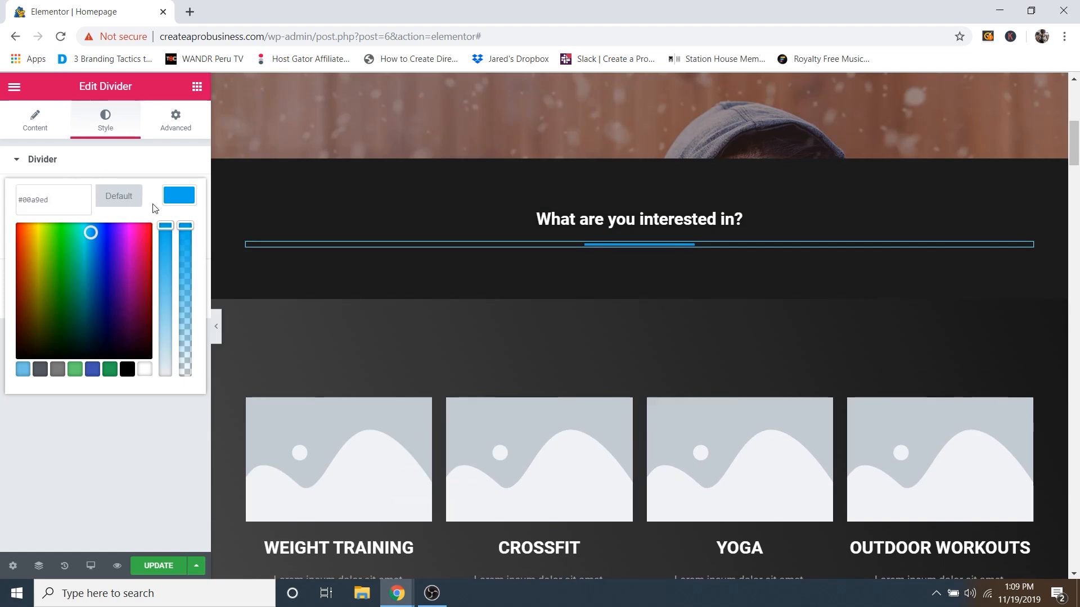
scroll(703, 304, down, 1)
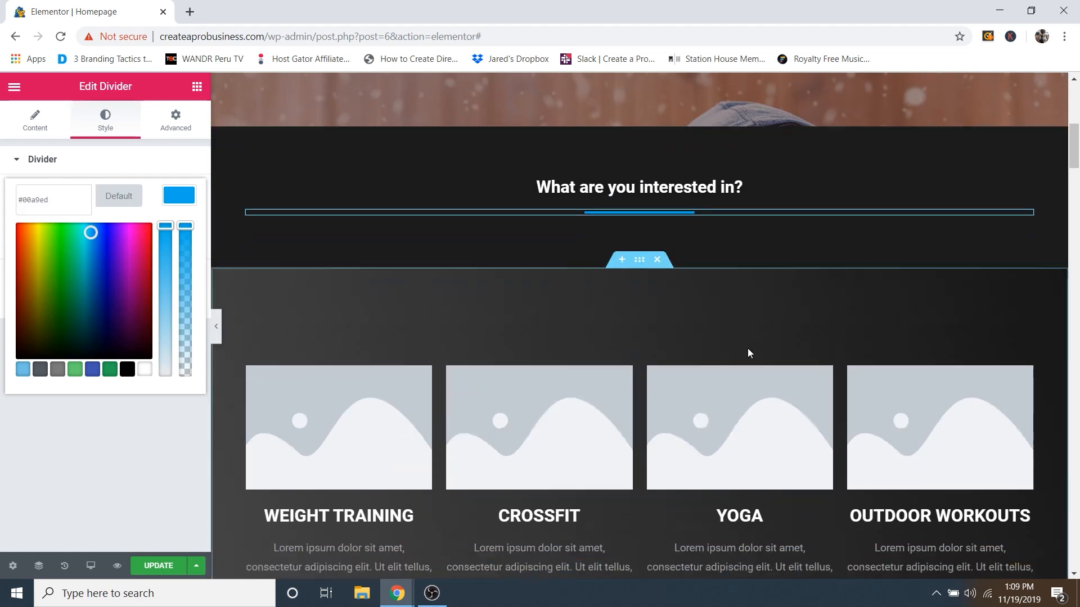
scroll(717, 329, up, 1)
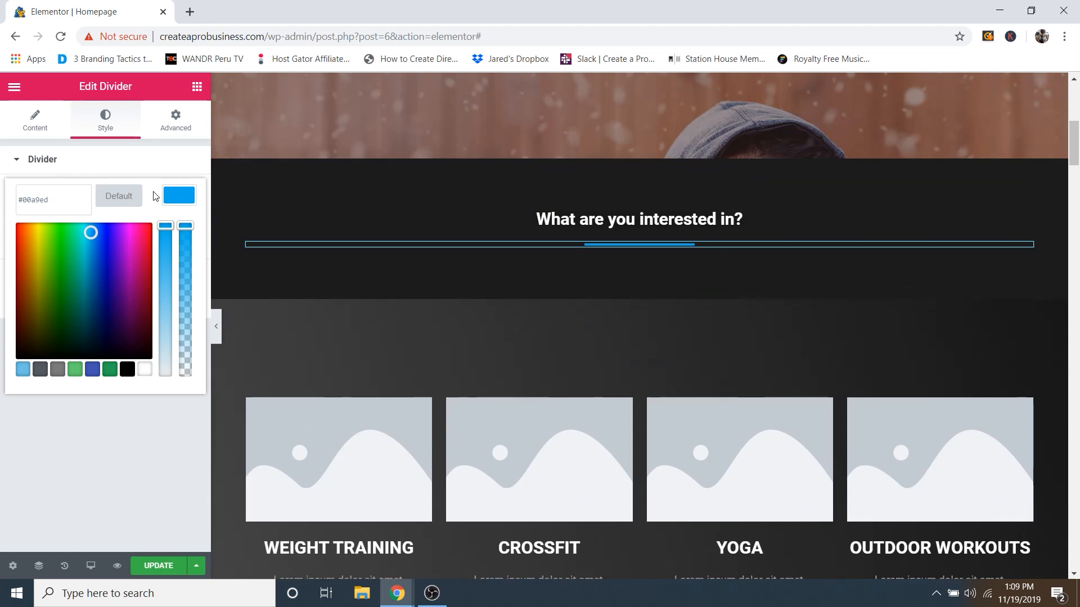
Step: Undo the divider back to orange #f23c00 and copy that hex value
key(ctrl+z)
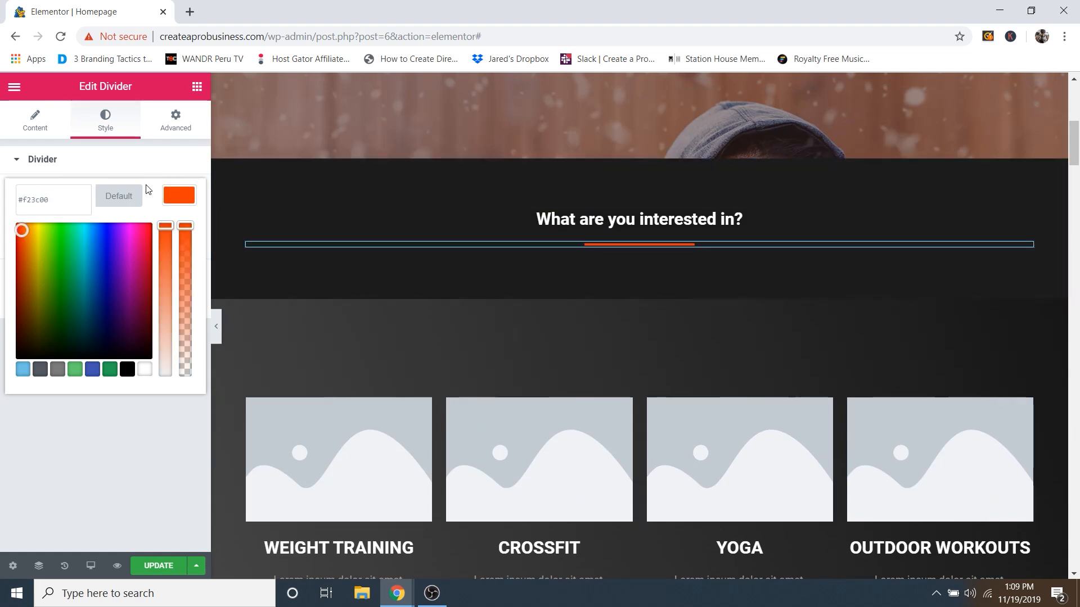
right_click(37, 201)
click(93, 279)
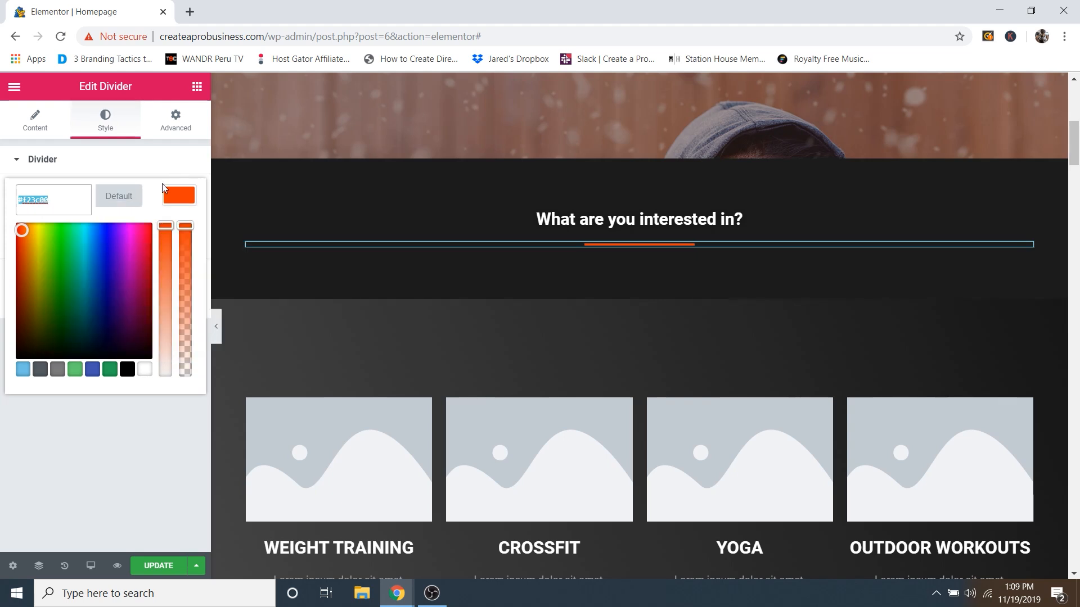
click(147, 168)
scroll(673, 252, down, 4)
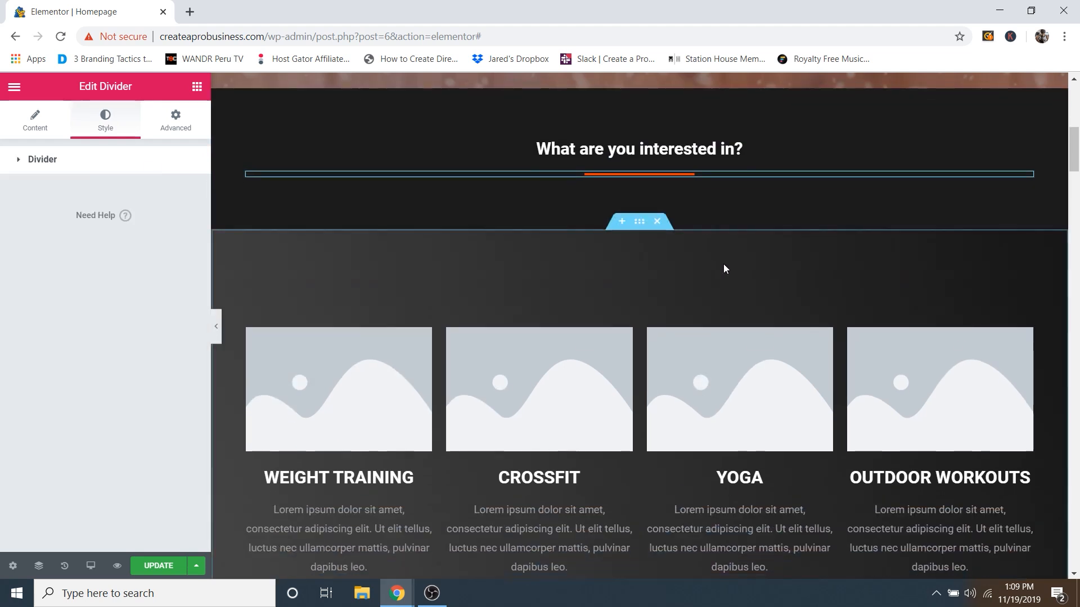
scroll(714, 254, up, 1)
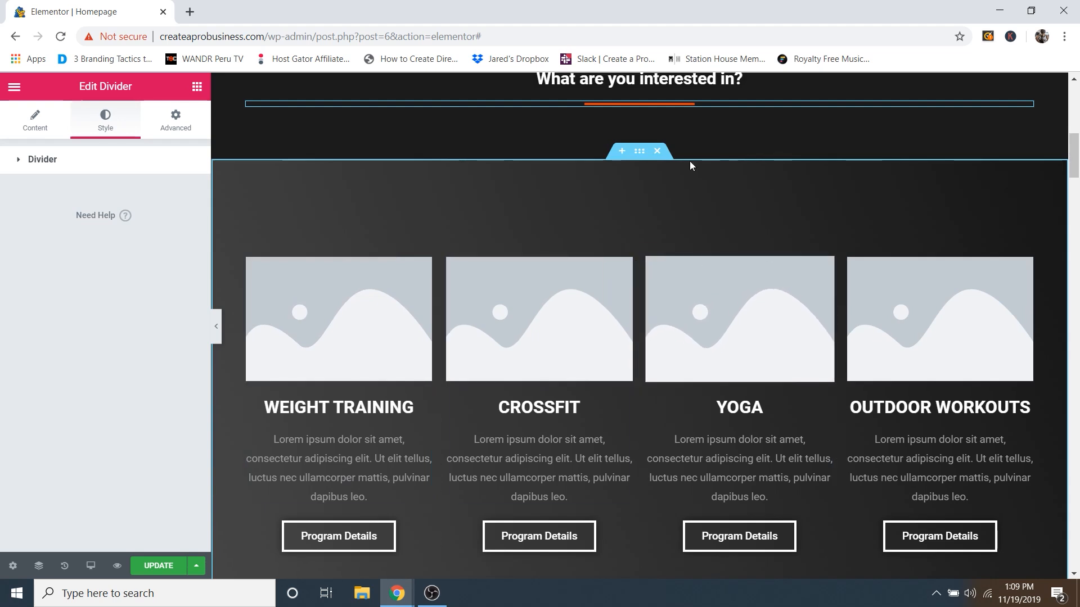
Step: Try dark blue and light blue as the program section's two gradient colours
click(639, 152)
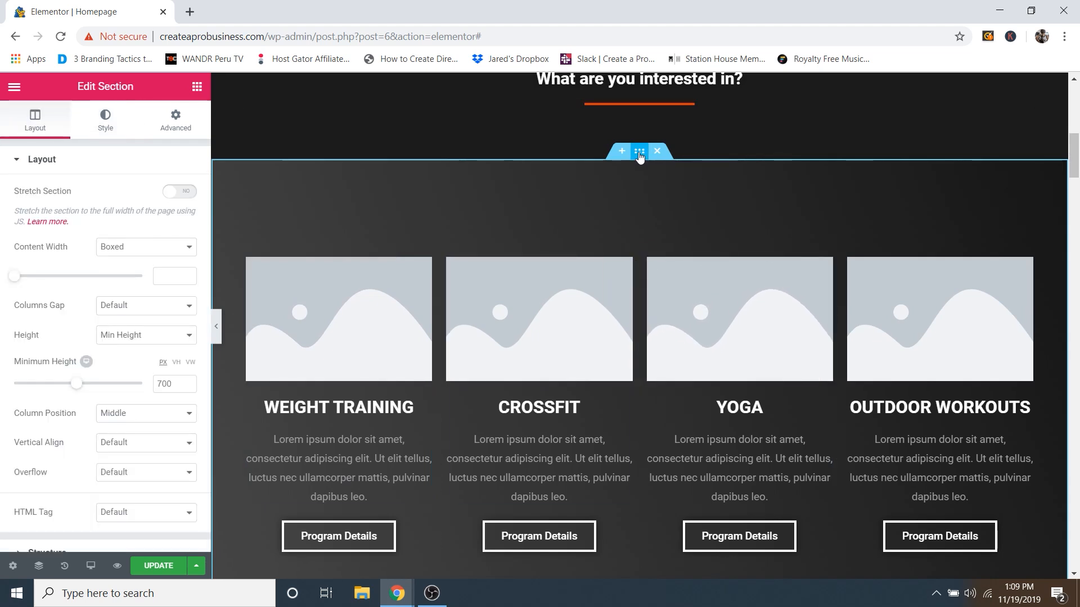
click(107, 129)
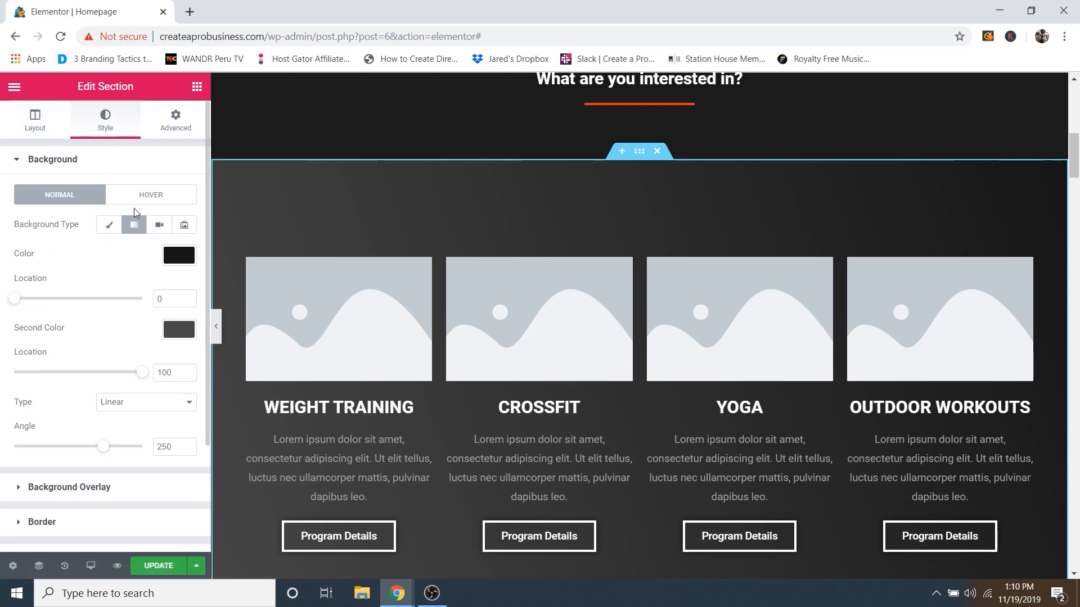
click(180, 257)
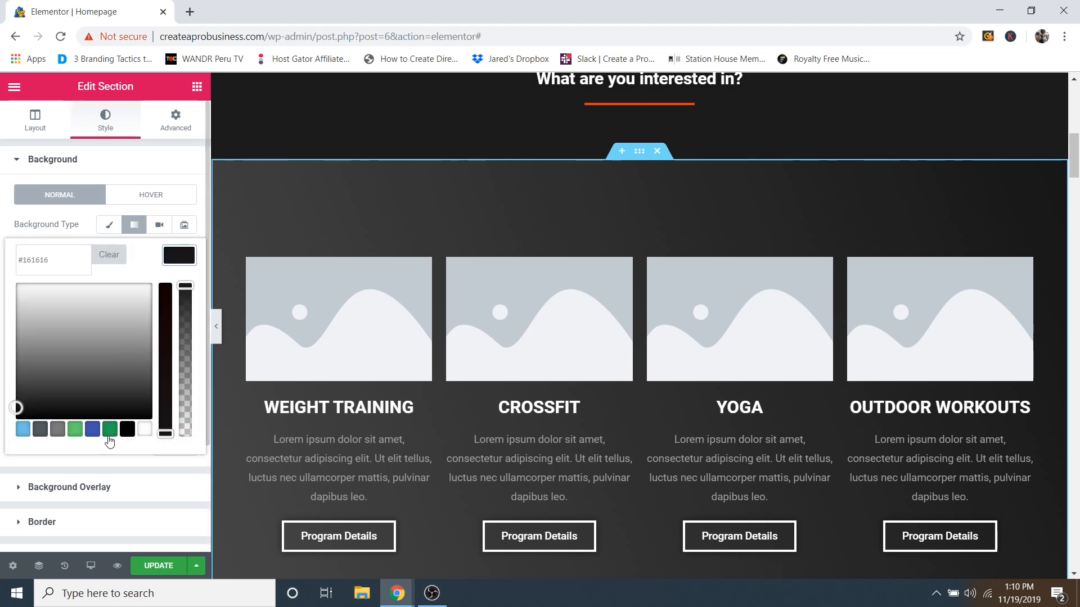
click(22, 431)
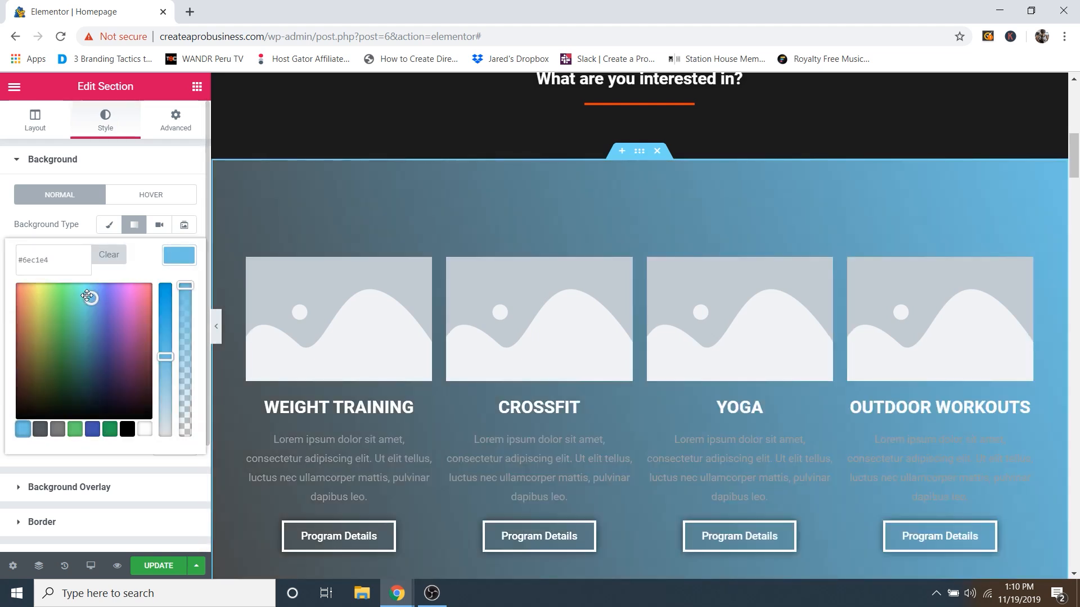
drag(88, 296, 101, 344)
click(167, 286)
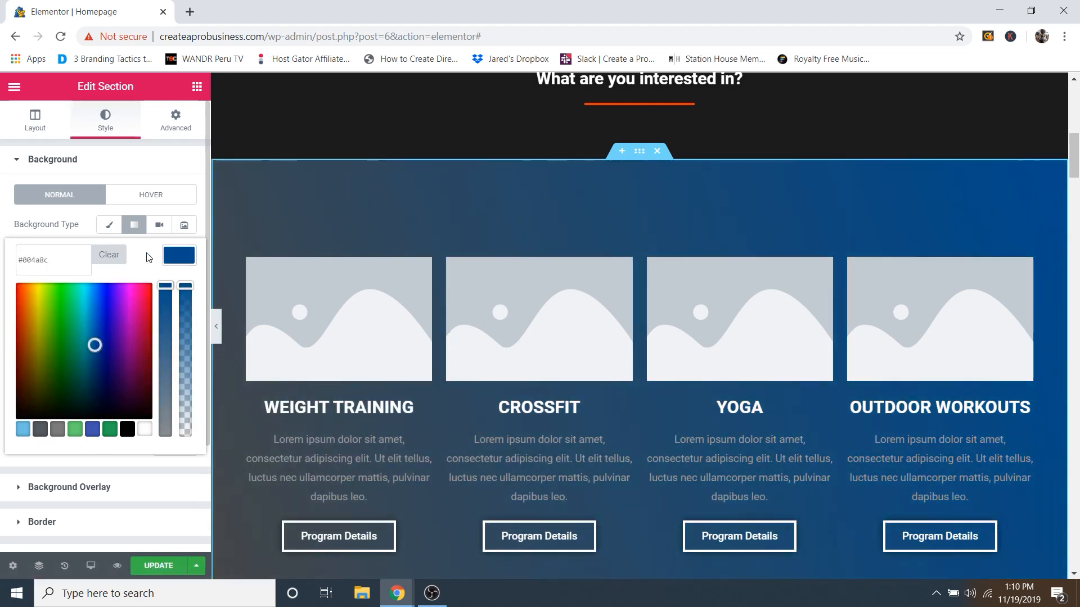
click(75, 233)
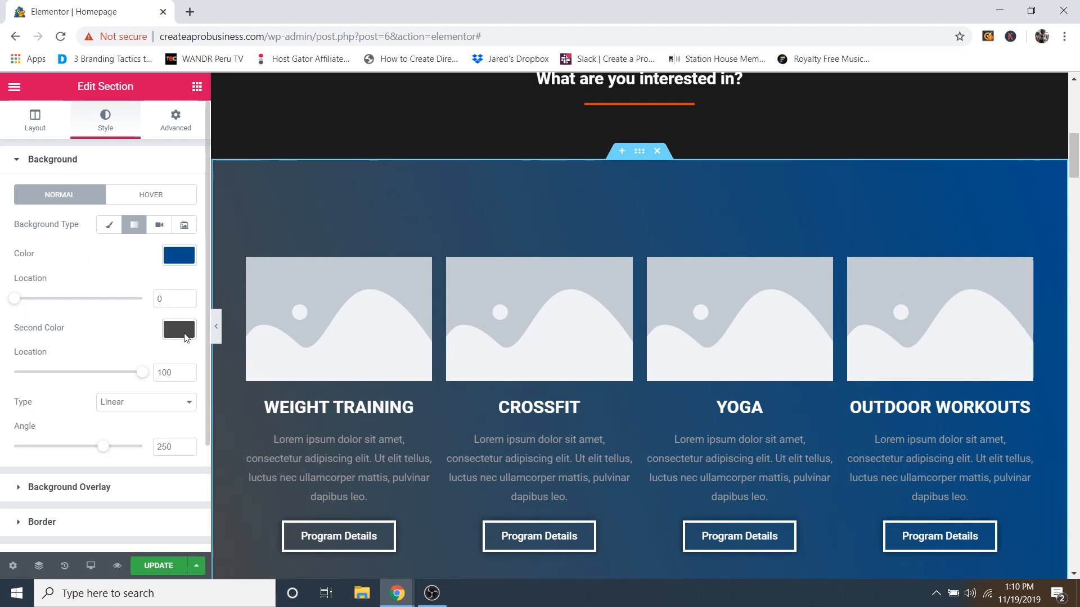
click(181, 330)
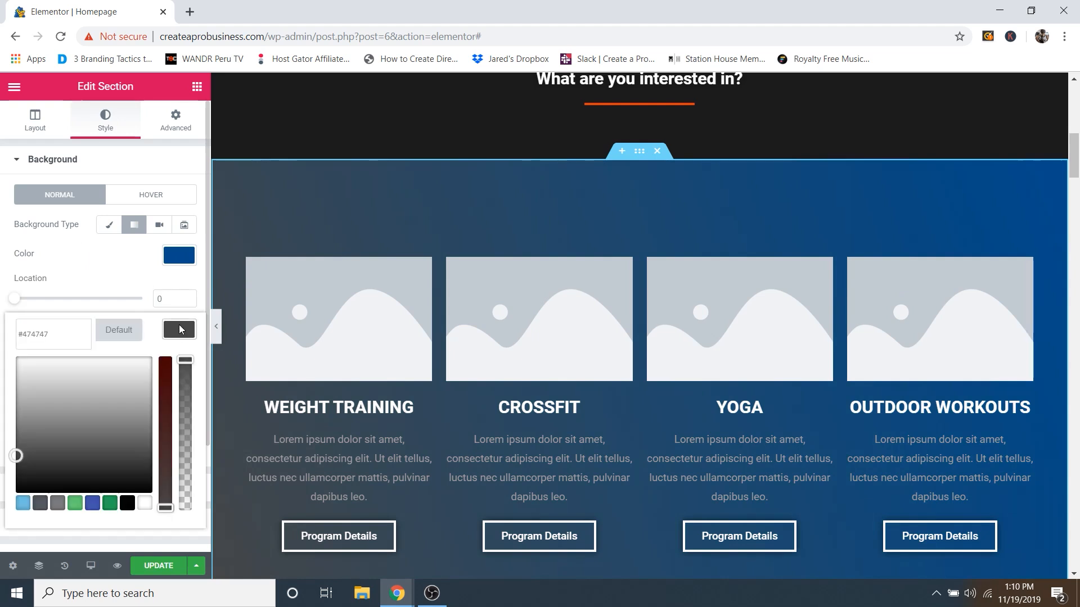
click(21, 505)
scroll(771, 333, down, 1)
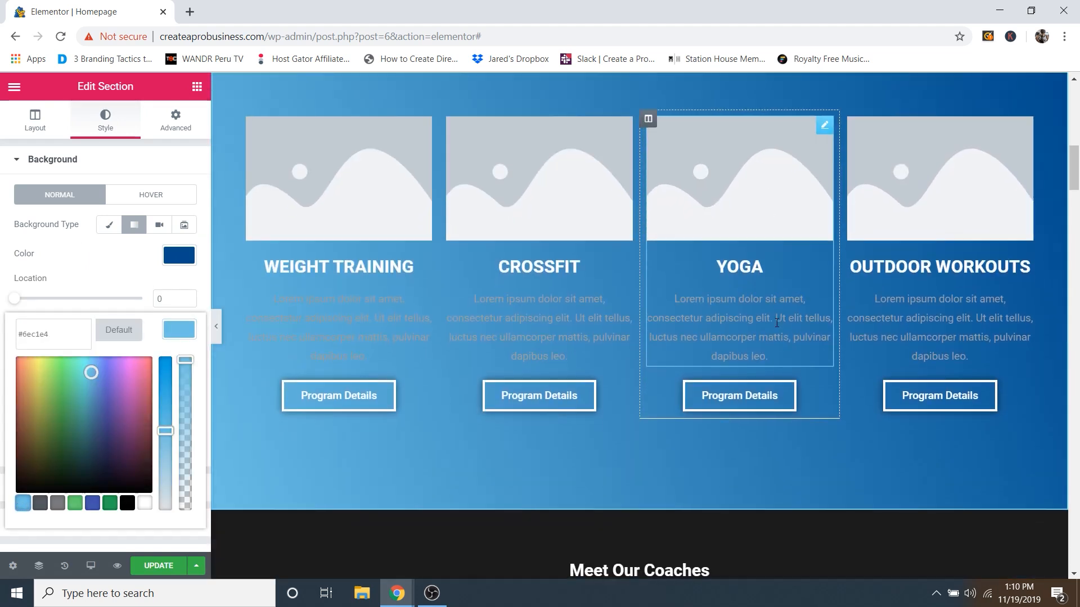
scroll(764, 313, up, 1)
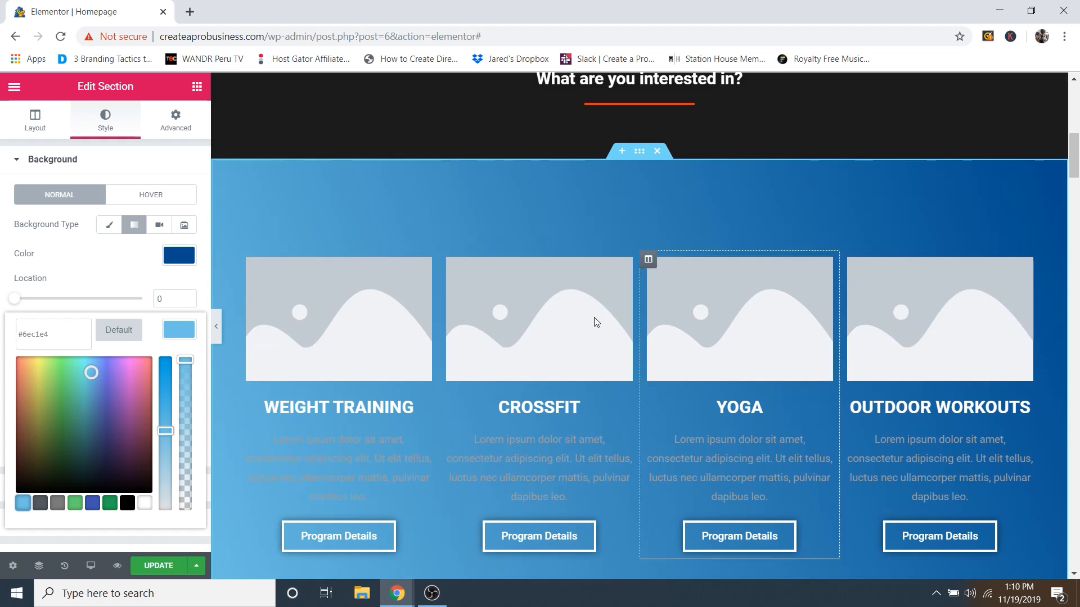
click(103, 272)
Step: Test gradient stops 54/57 at 160°, then undo back to the dark 250° gradient
mouse_move(102, 453)
mouse_down()
mouse_move(42, 452)
mouse_move(107, 456)
mouse_up()
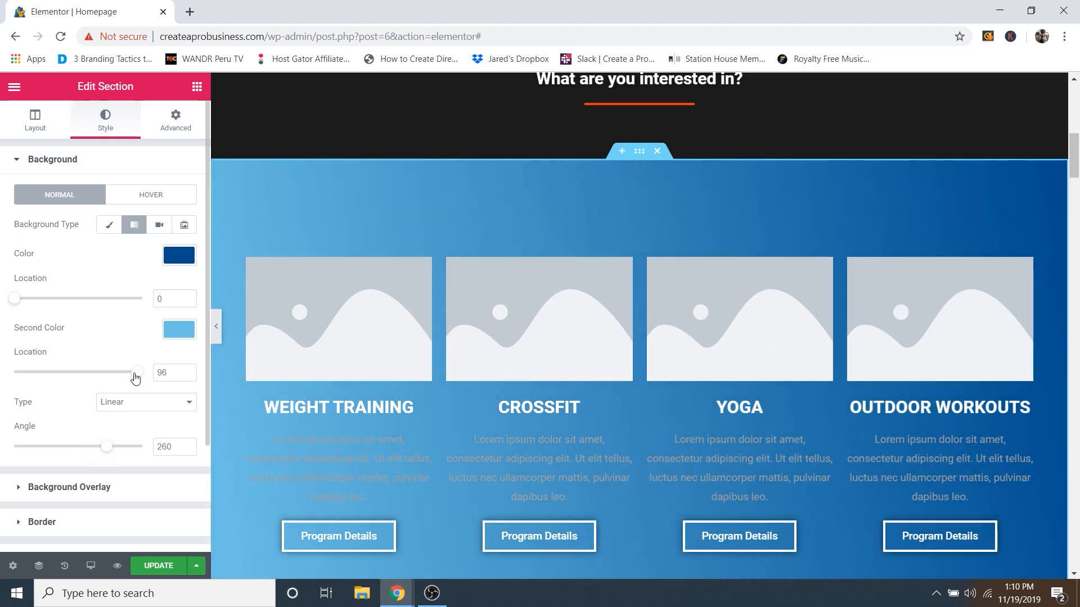
drag(135, 375, 86, 382)
drag(16, 306, 85, 309)
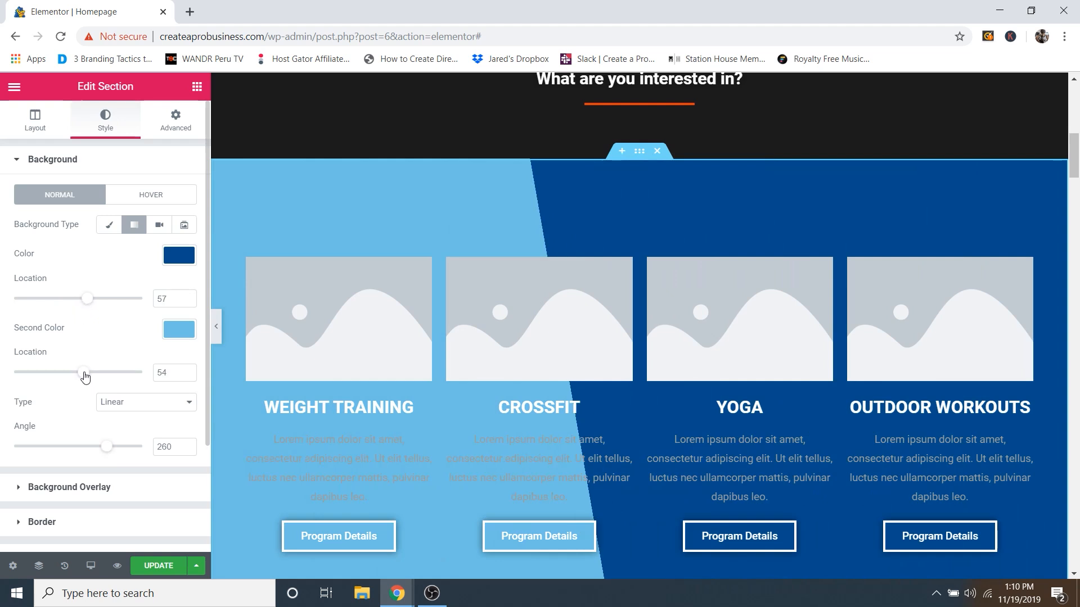
drag(105, 456, 71, 450)
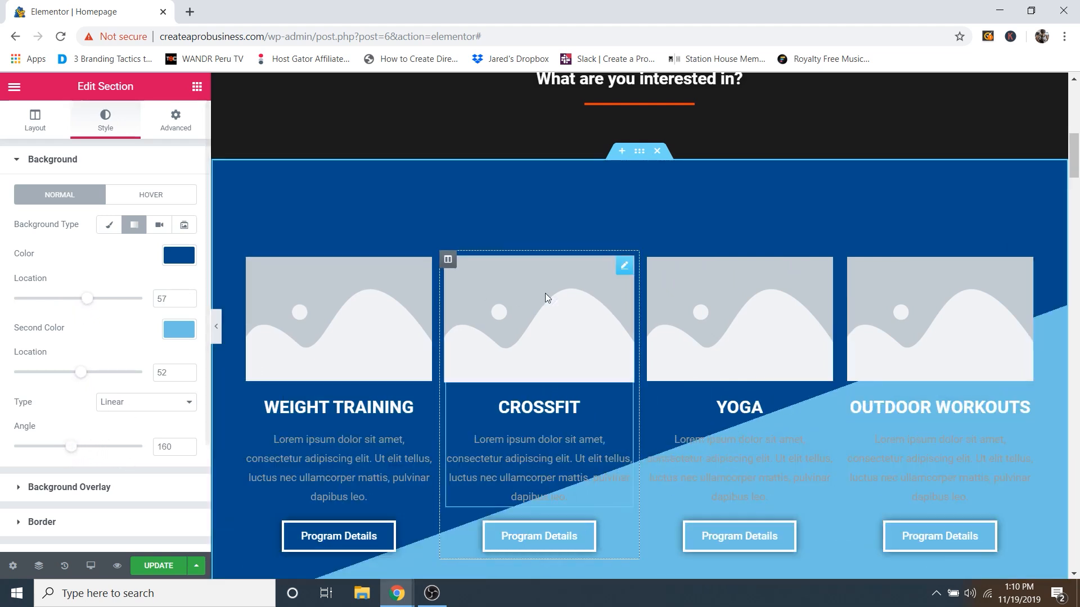
scroll(545, 292, down, 3)
scroll(695, 268, up, 2)
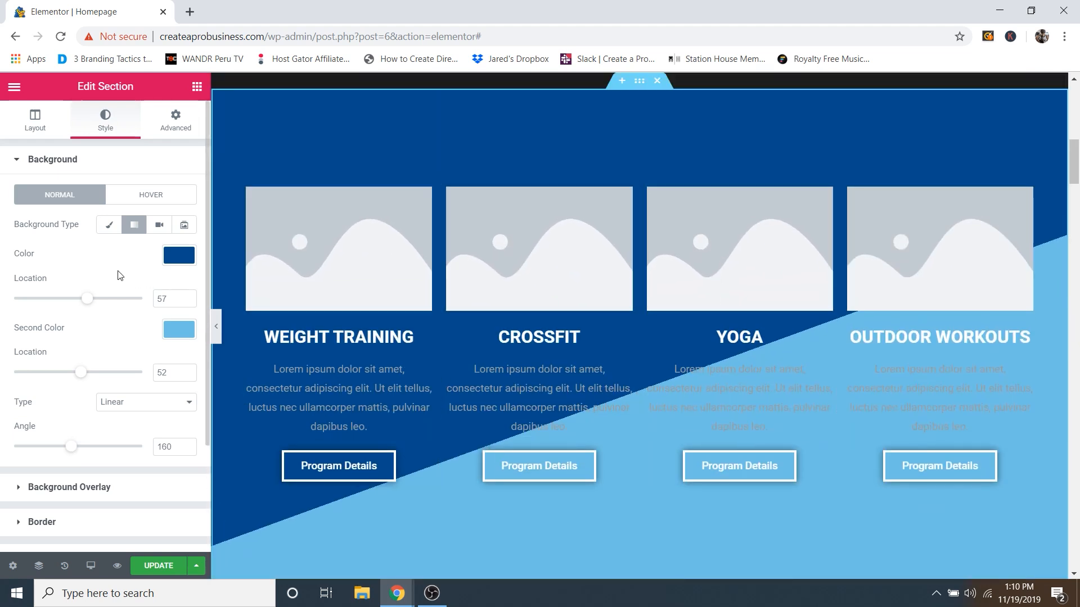
key(ctrl+z)
key(ctrl+z)
key(ctrl+z)
key(ctrl+z)
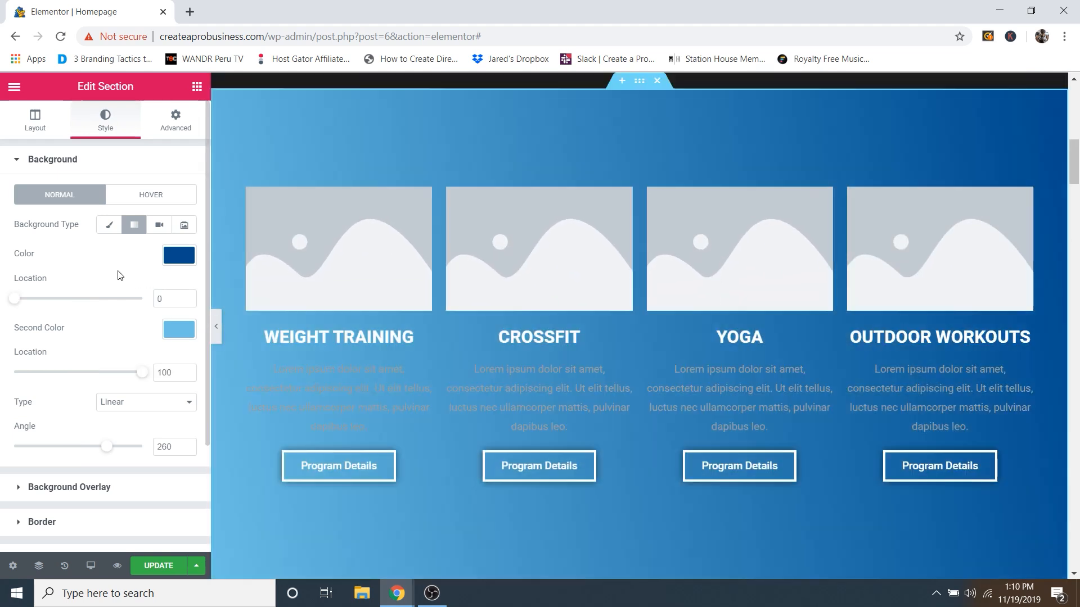
key(ctrl+z)
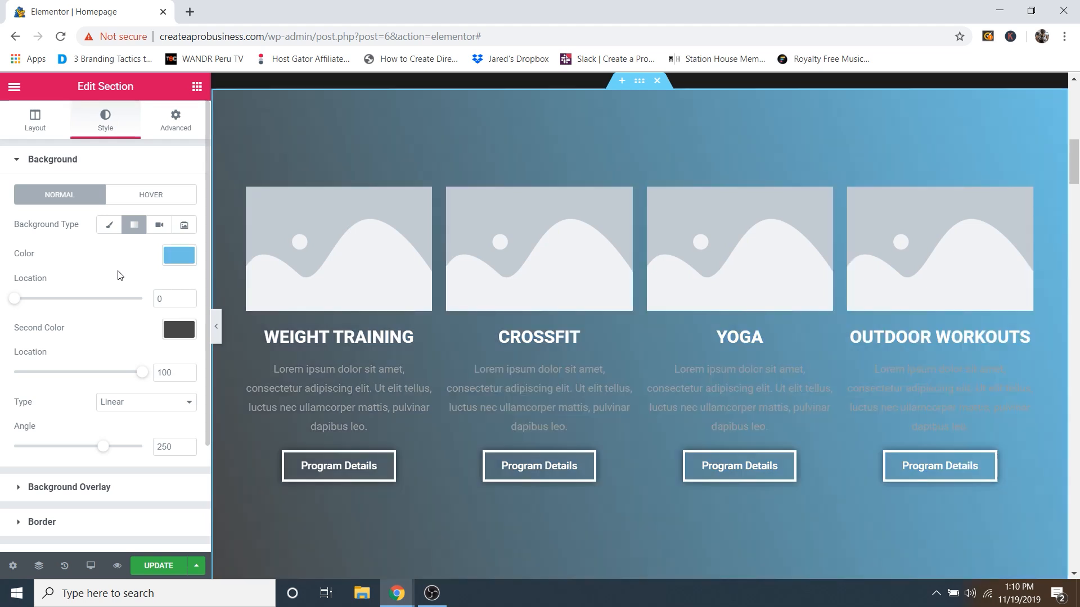
key(ctrl+z)
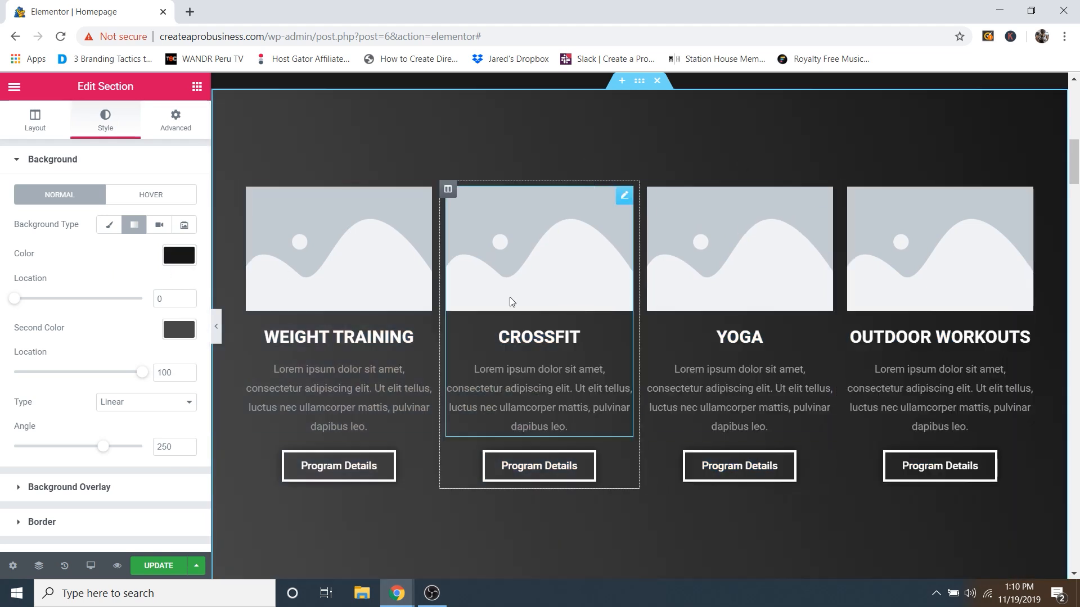
scroll(745, 282, up, 6)
scroll(750, 322, down, 7)
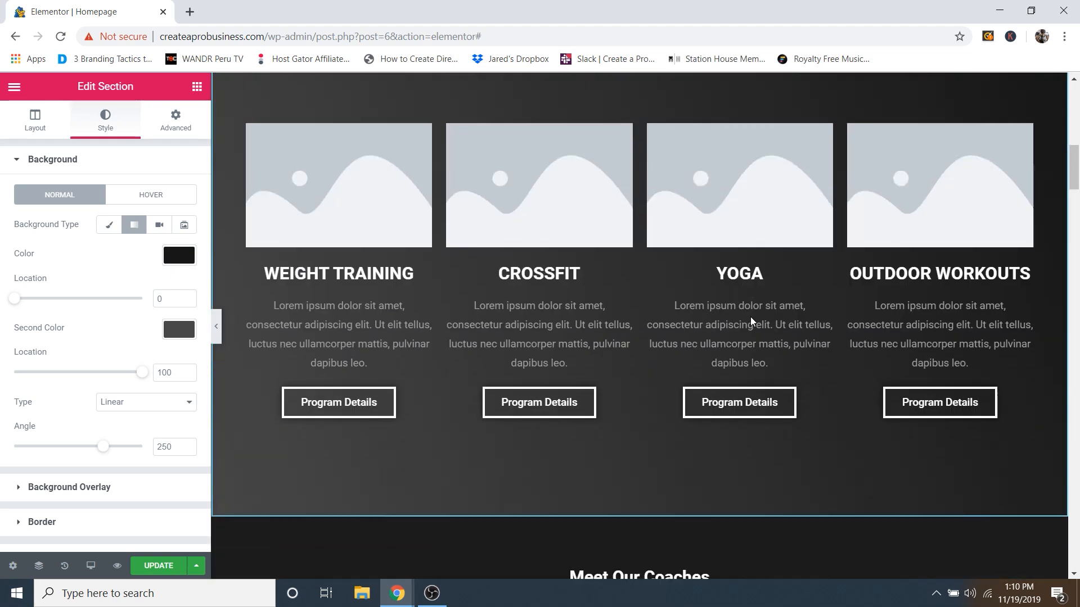
Step: Start choosing a WEIGHT TRAINING card image by uploading files from the computer
scroll(646, 259, up, 1)
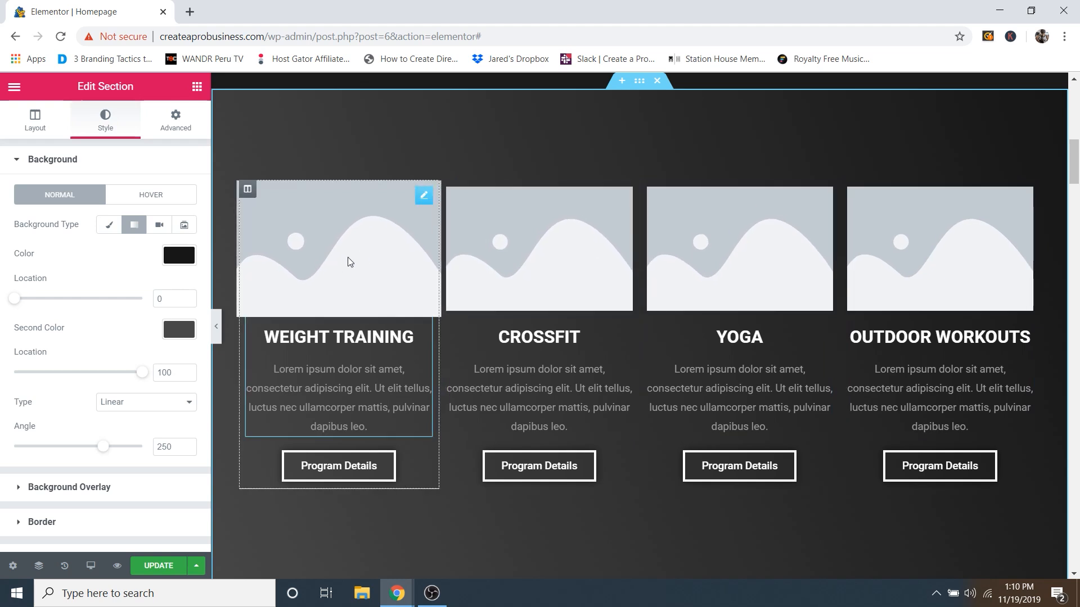
click(425, 197)
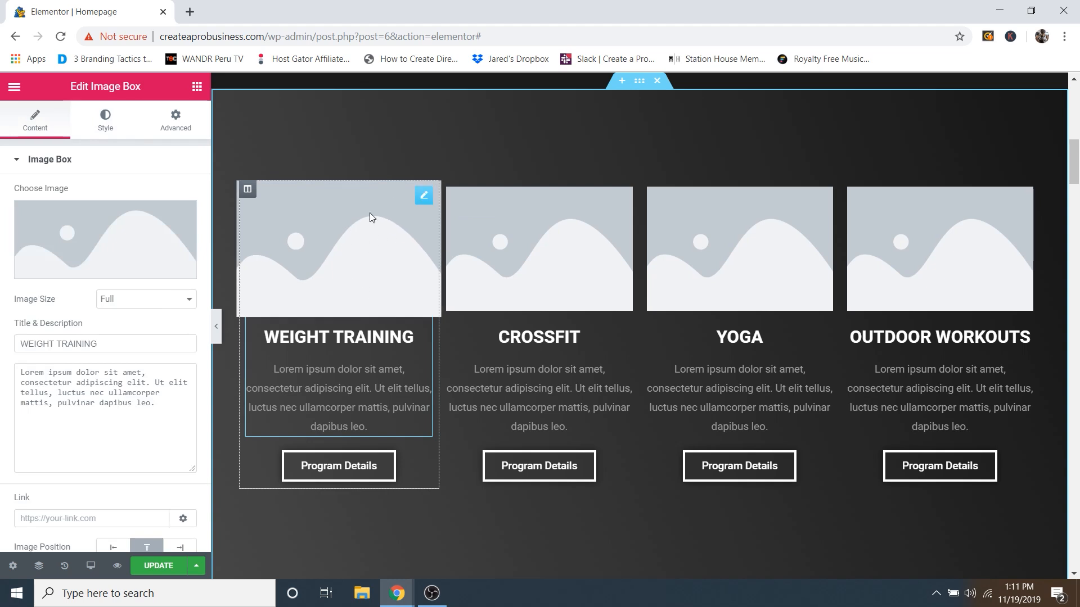
click(103, 270)
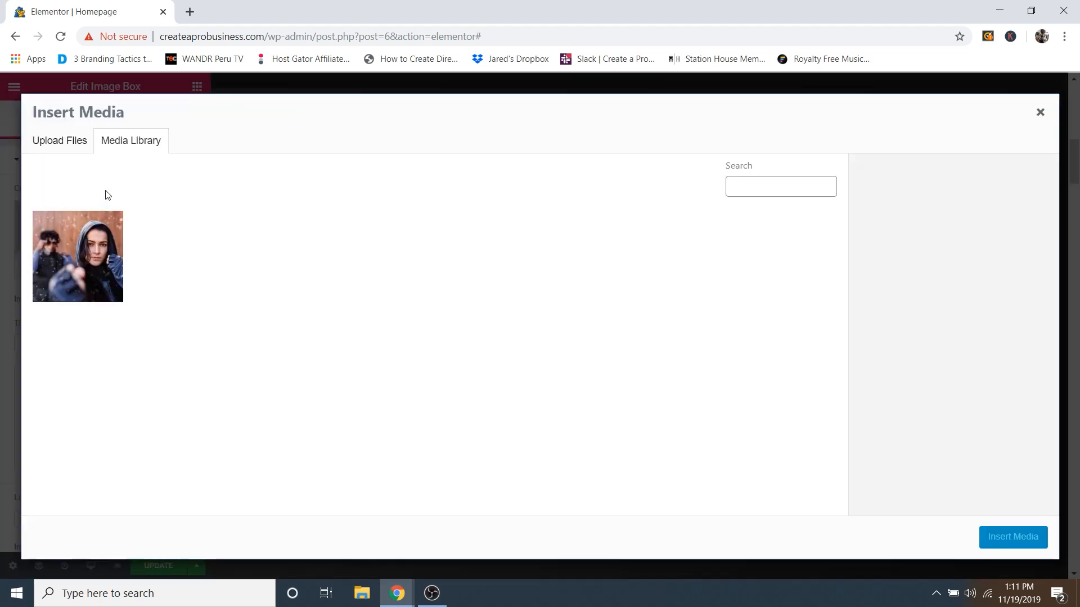
click(66, 142)
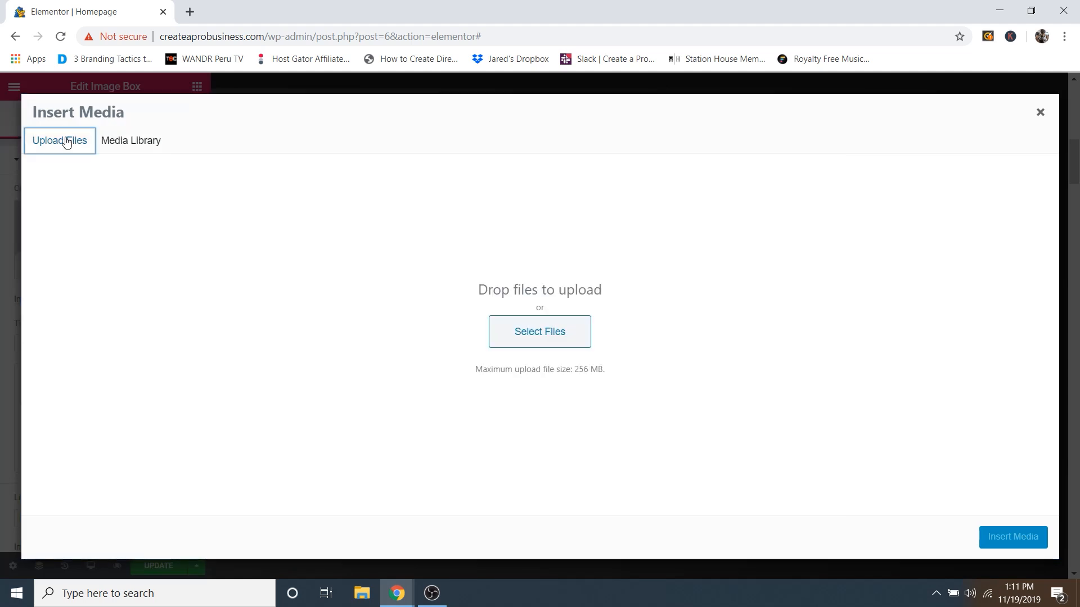
click(541, 344)
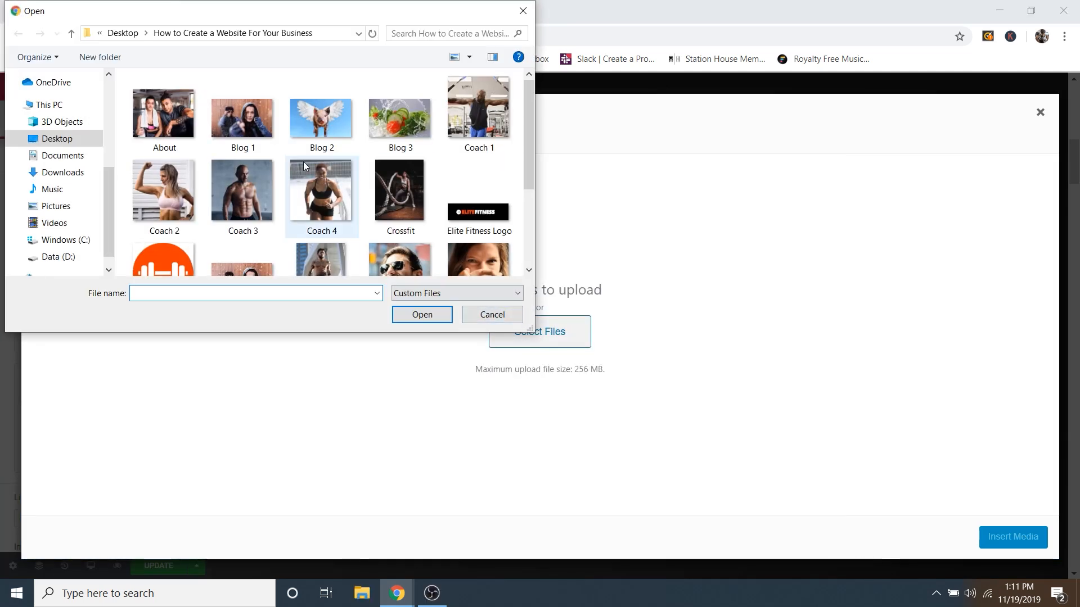
Step: Select all fitness images, About and Blog 1-3 through Yoga, and upload them
click(178, 127)
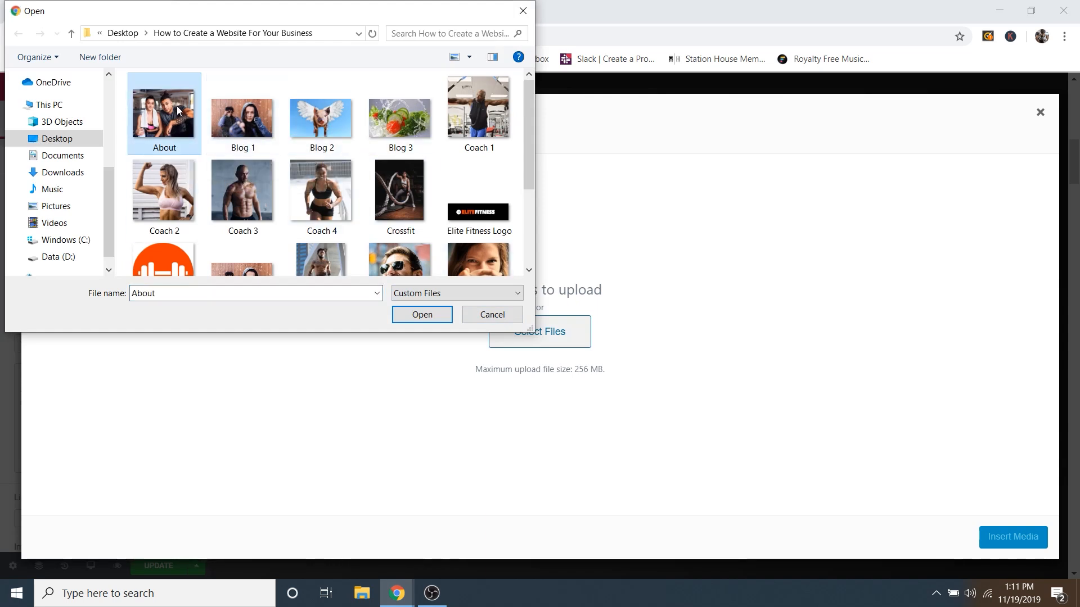
ctrl+click(242, 118)
ctrl+click(321, 118)
ctrl+click(399, 119)
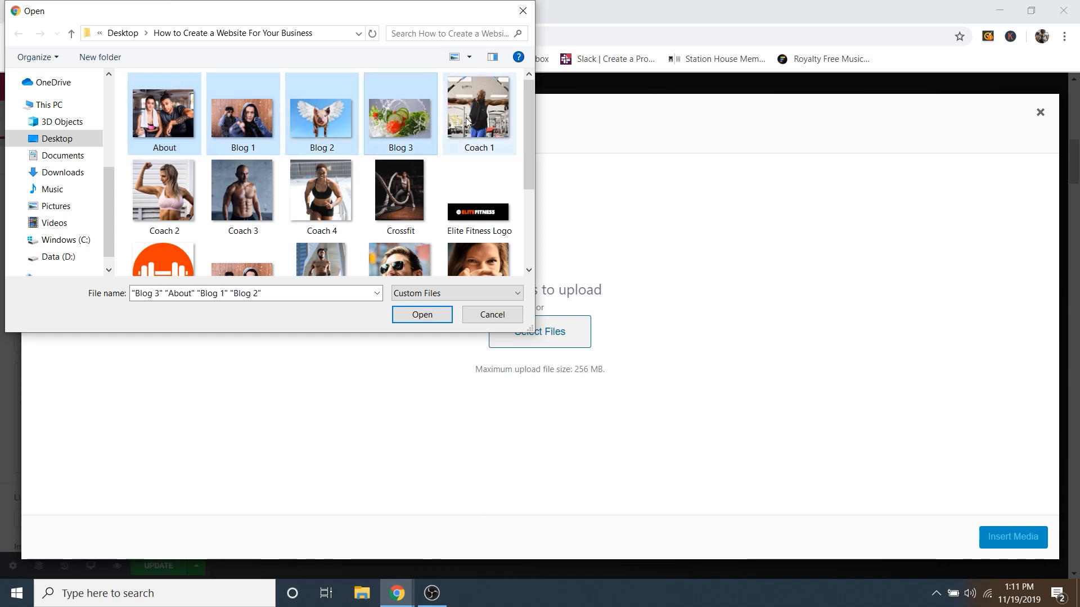
shift+click(420, 197)
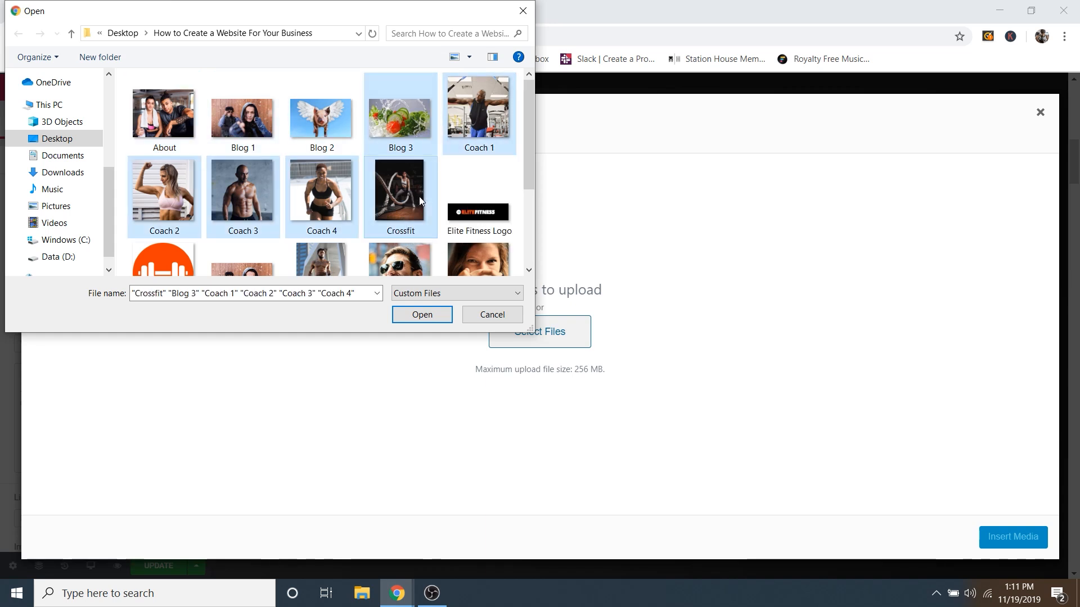
click(163, 116)
shift+click(475, 217)
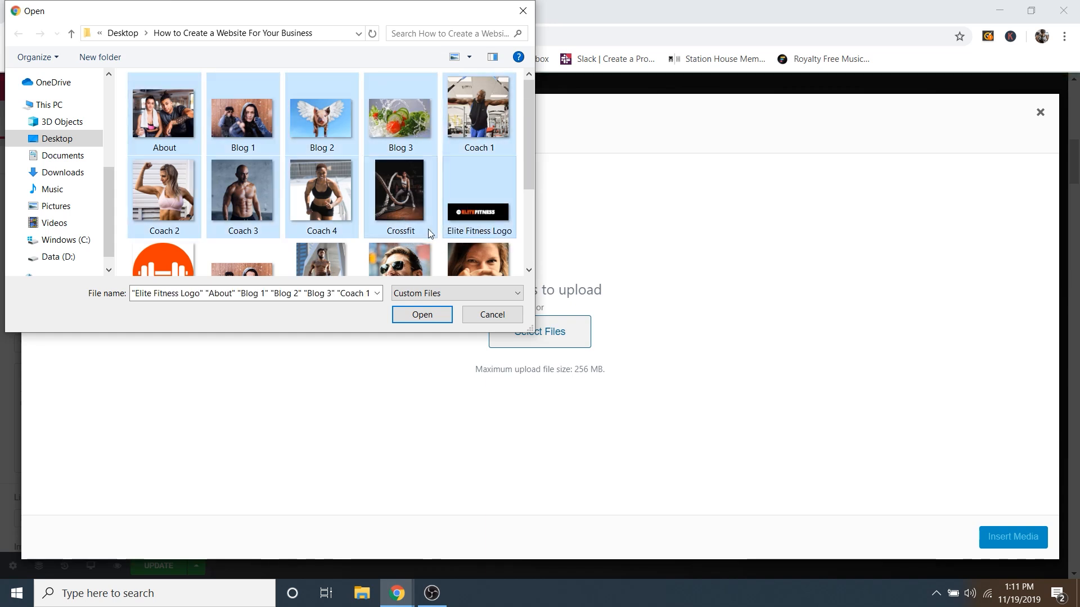
scroll(428, 233, down, 1)
ctrl+click(163, 219)
ctrl+click(320, 219)
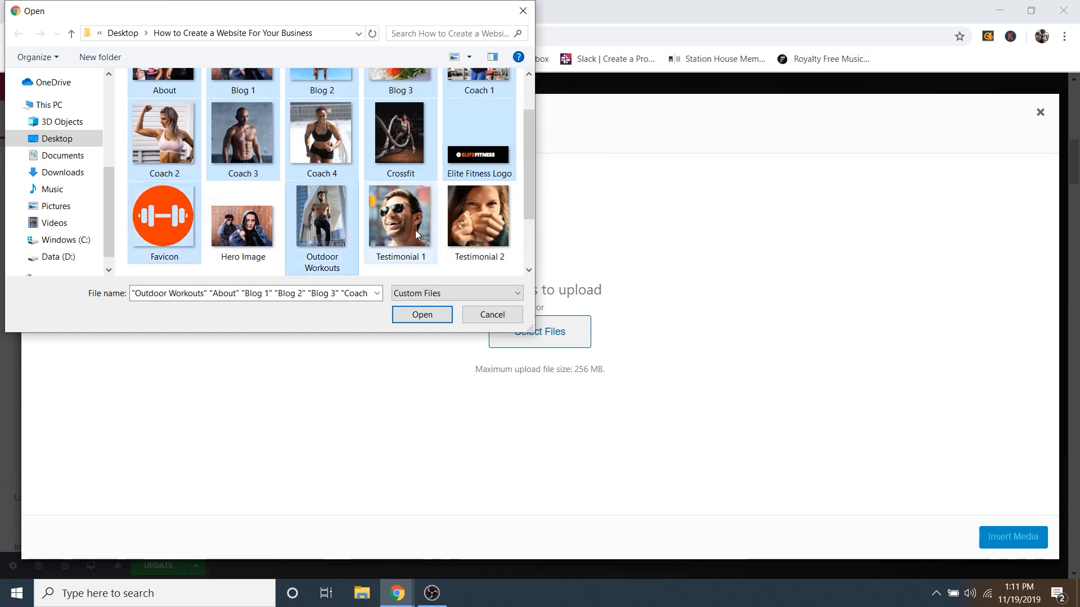
ctrl+click(415, 230)
ctrl+click(463, 212)
scroll(445, 225, down, 1)
ctrl+click(164, 227)
ctrl+click(264, 225)
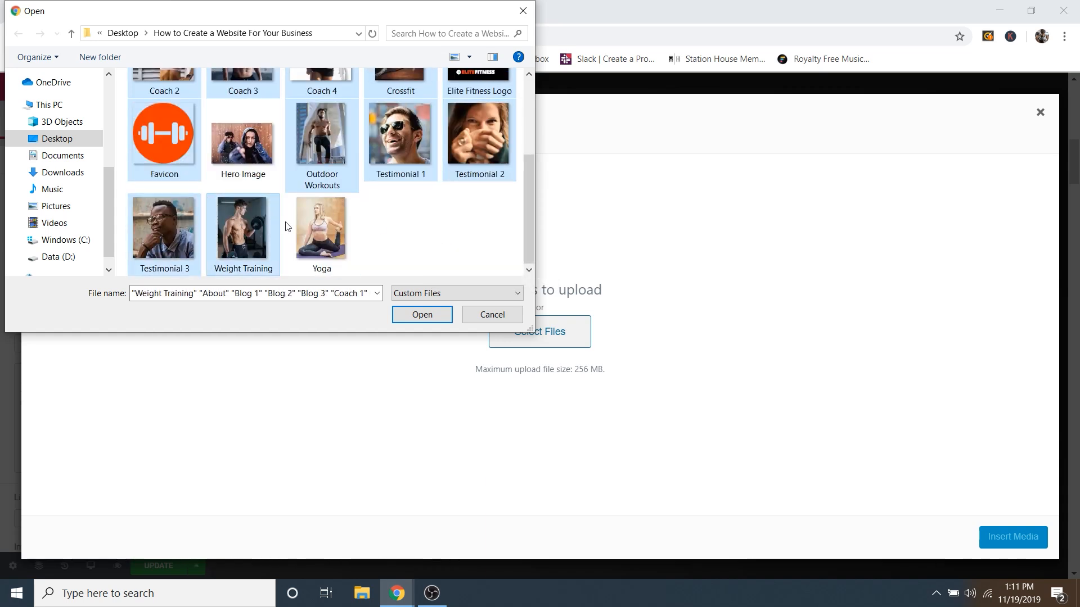
ctrl+click(322, 230)
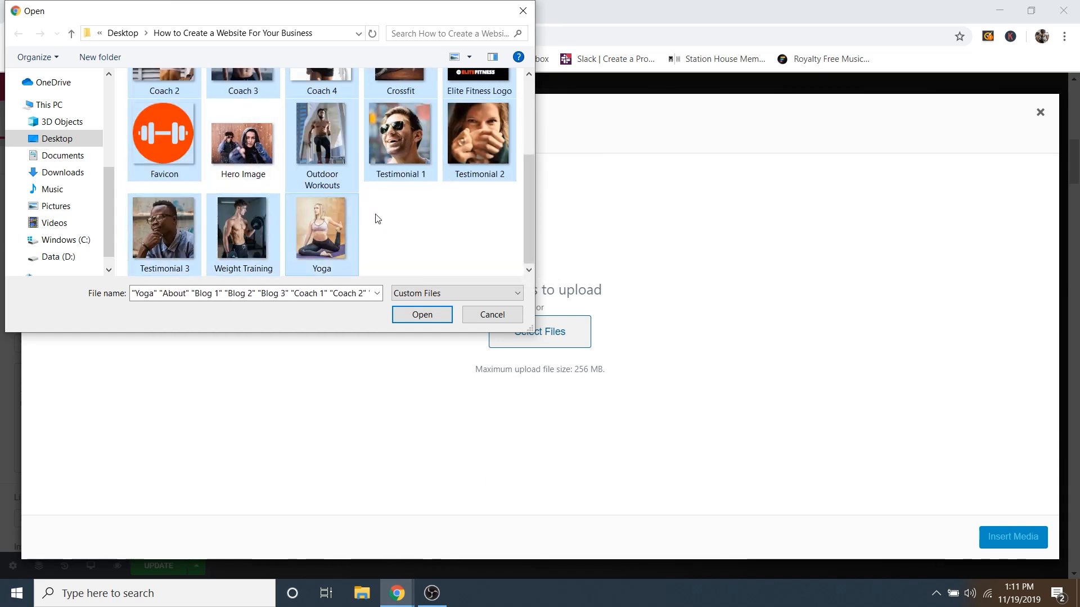
scroll(377, 218, up, 3)
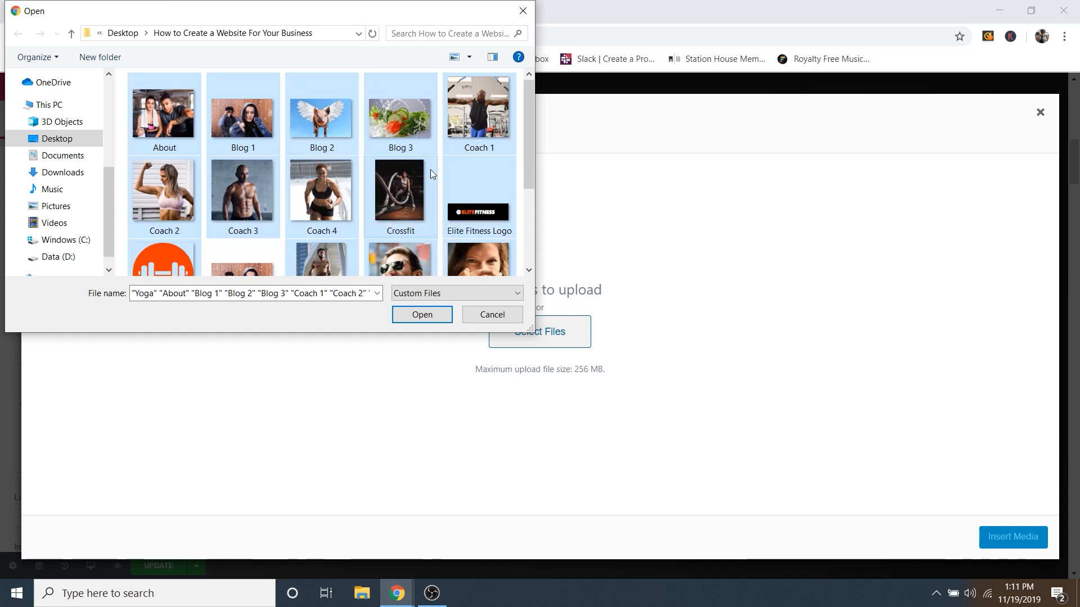
click(422, 315)
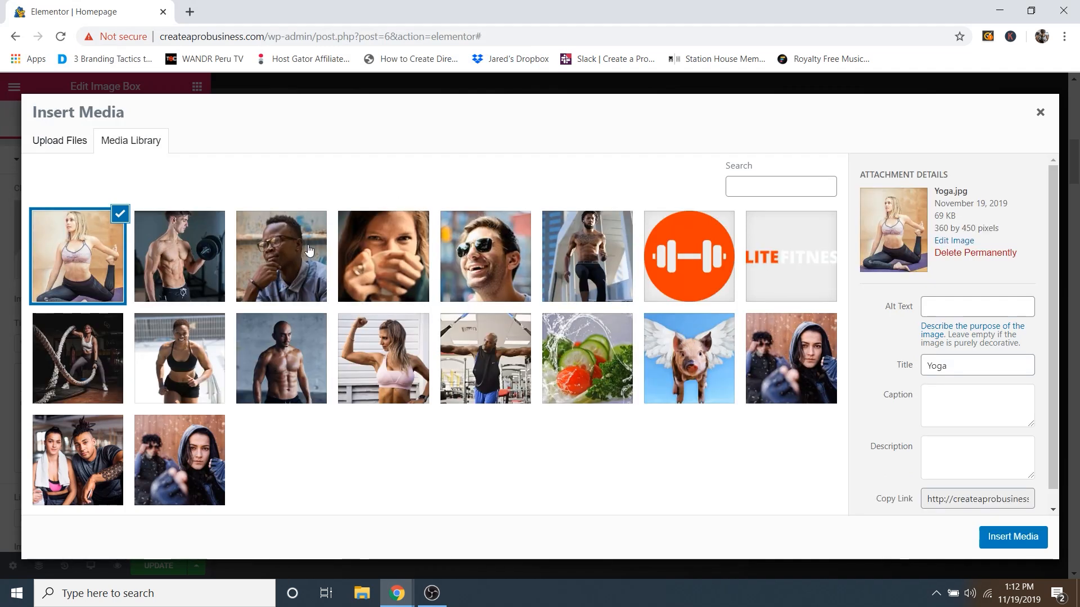
Step: Insert Weight-Training.jpg into the WEIGHT TRAINING card, then reopen and close the picker
click(182, 257)
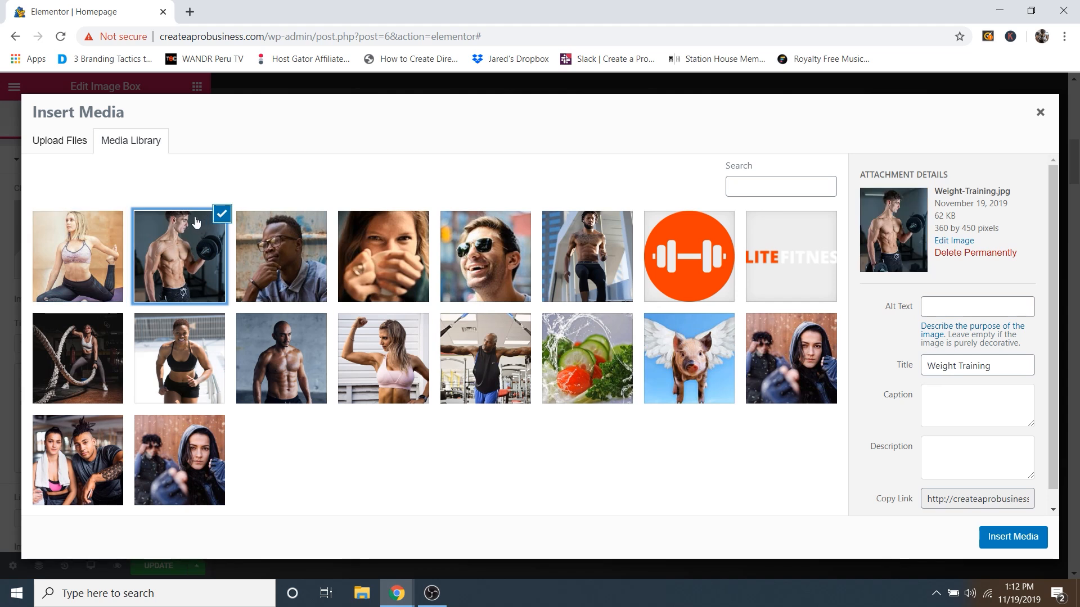
drag(935, 192, 976, 193)
click(973, 193)
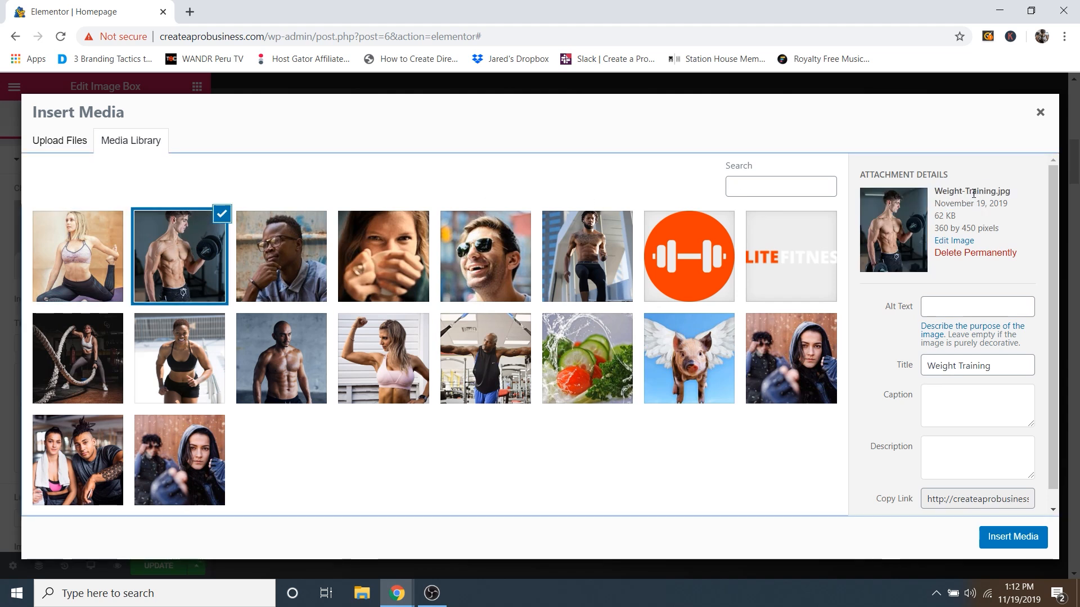
click(1000, 539)
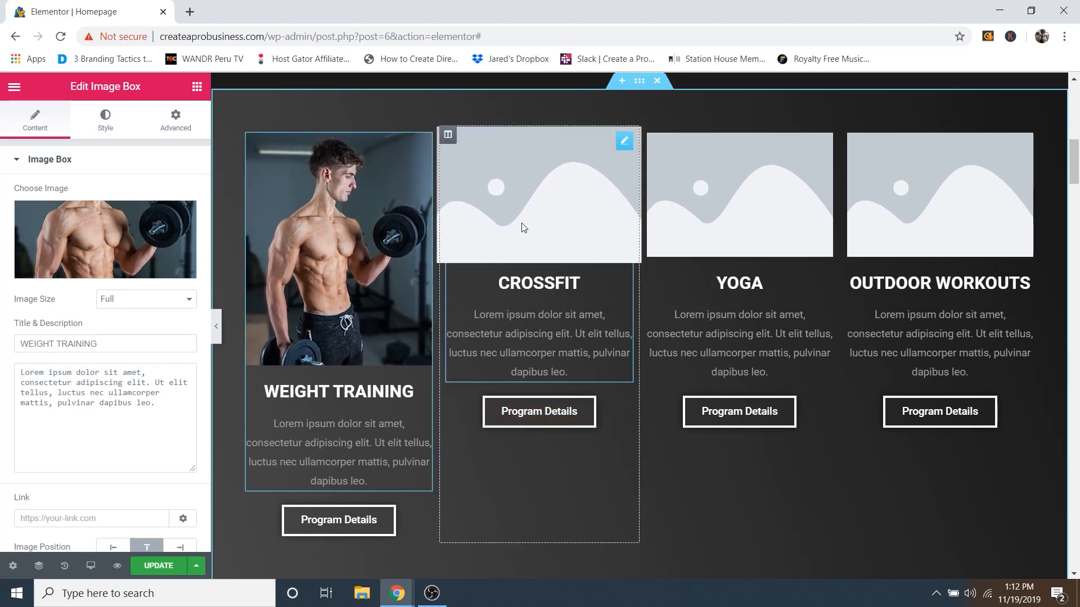
click(107, 275)
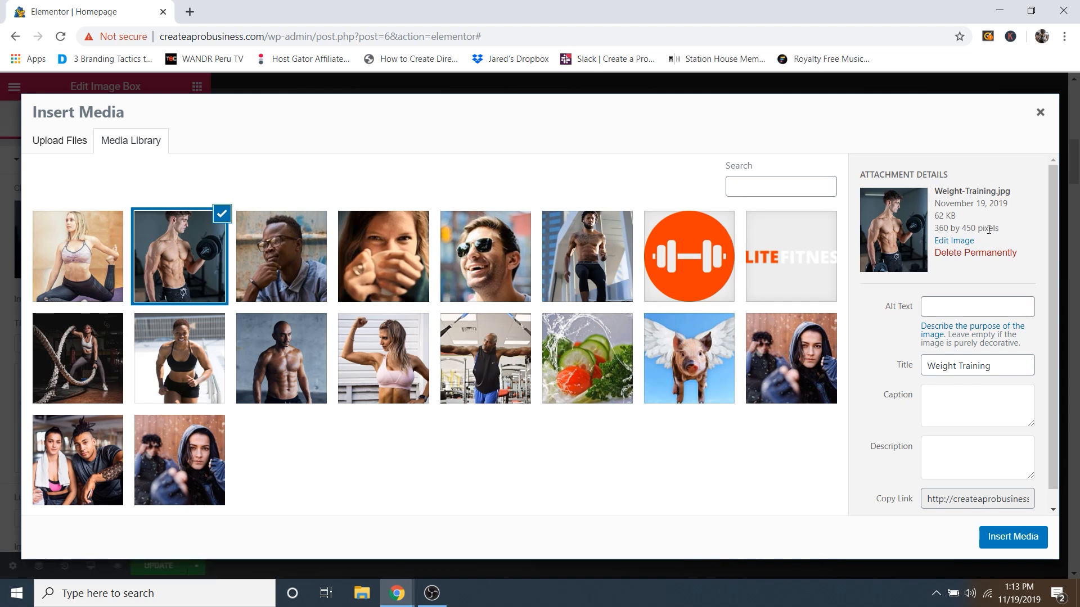
click(1040, 112)
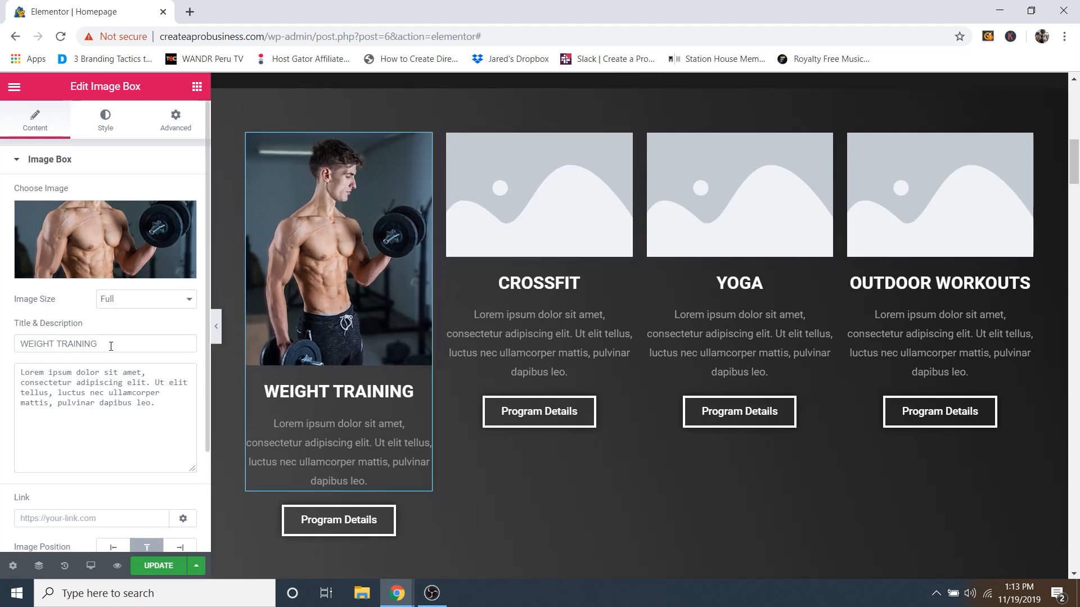
Step: Review the WEIGHT TRAINING card's title, description and link fields
drag(111, 346, 21, 347)
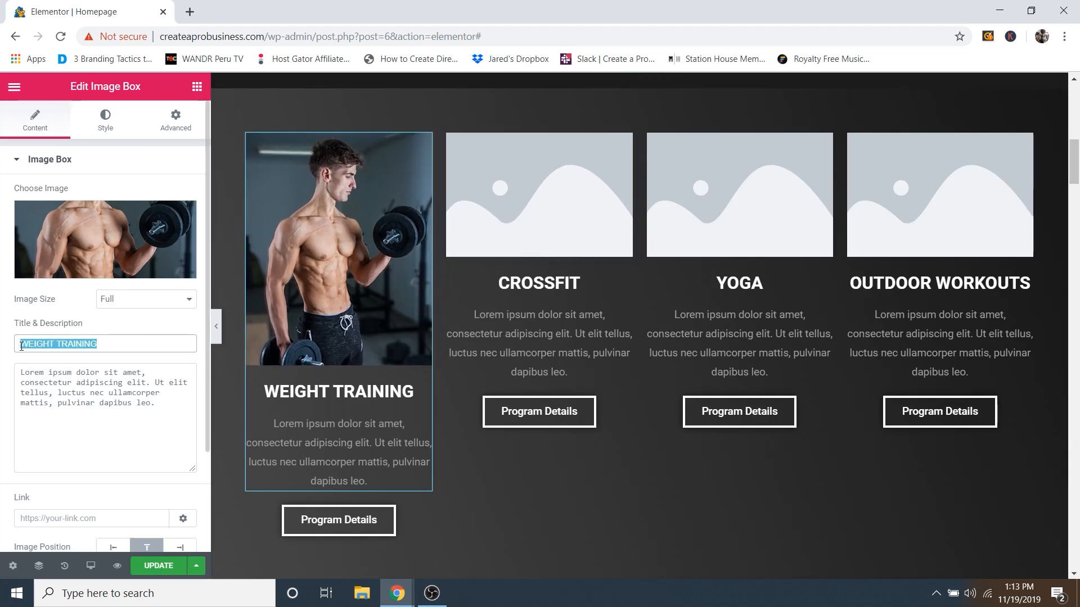
drag(158, 405, 22, 360)
click(136, 409)
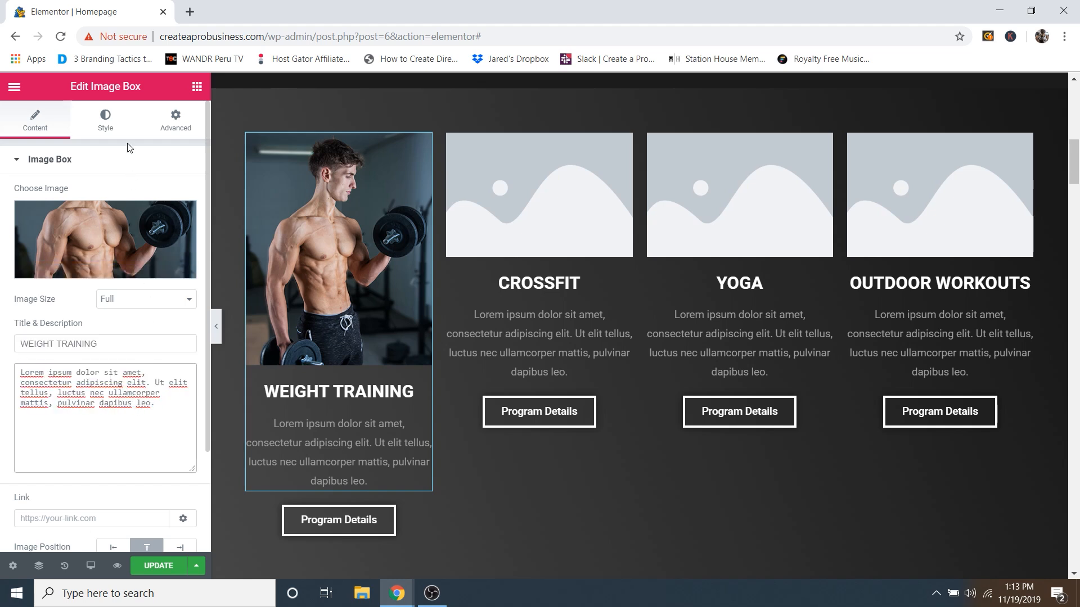
scroll(138, 264, down, 2)
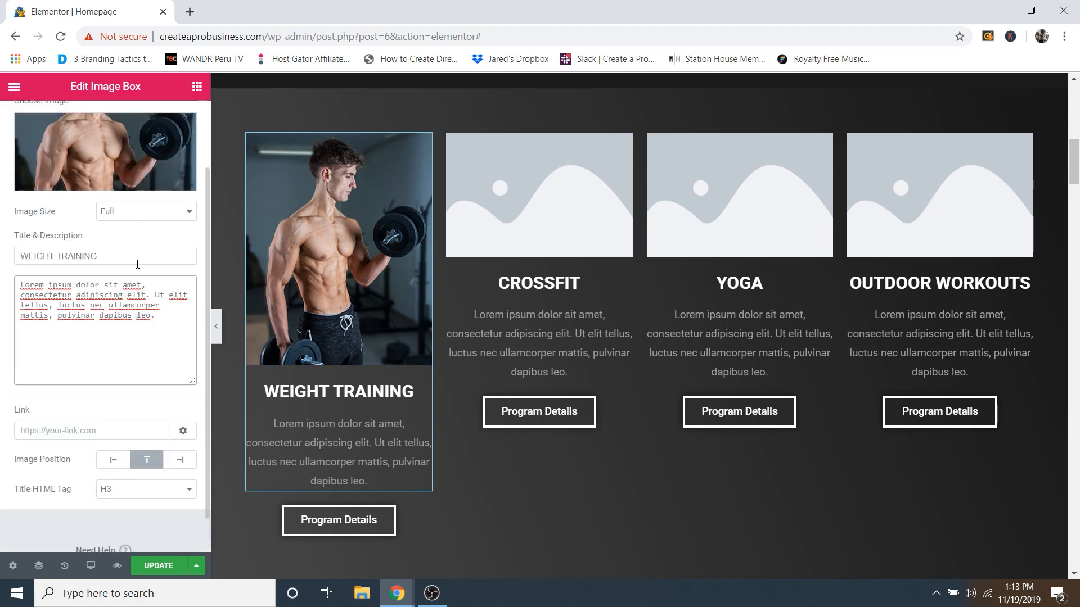
click(44, 431)
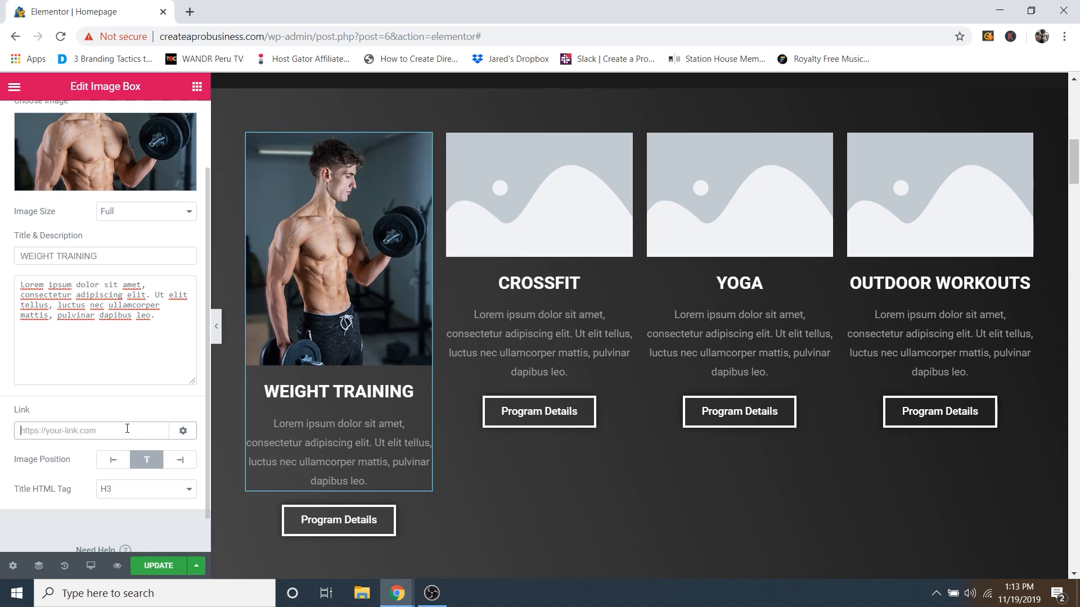
scroll(120, 338, up, 2)
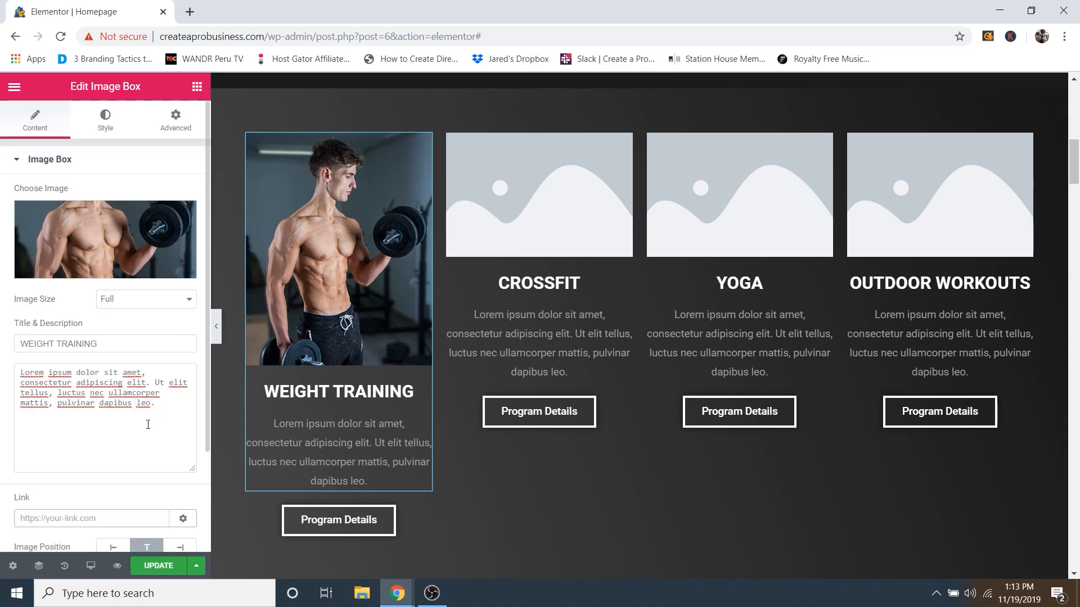
Step: Set the card image width to 51% and the title spacing to 63
click(109, 123)
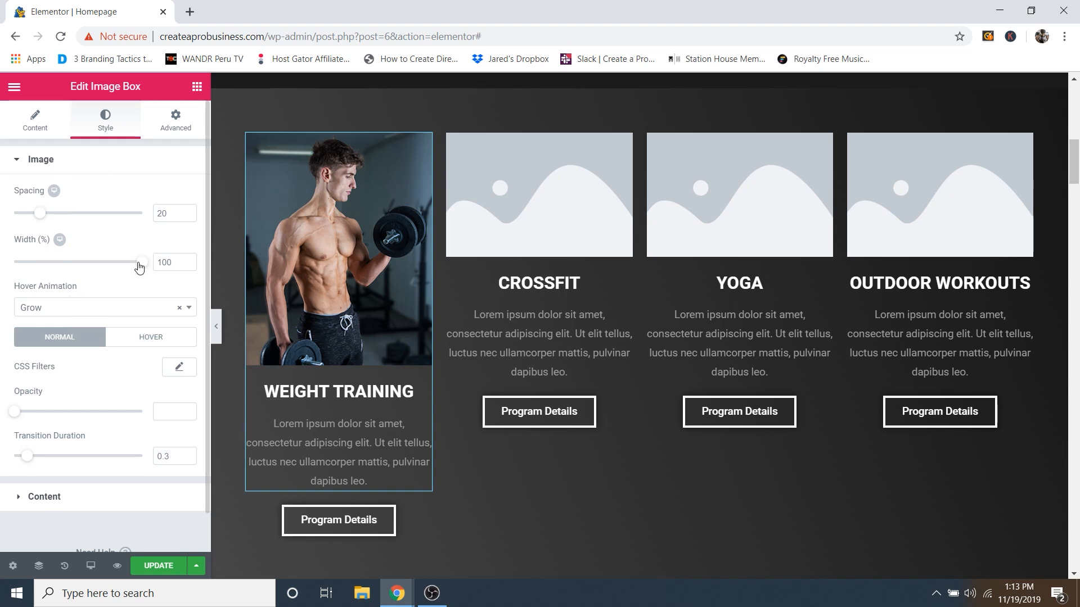
drag(142, 267, 188, 262)
click(67, 505)
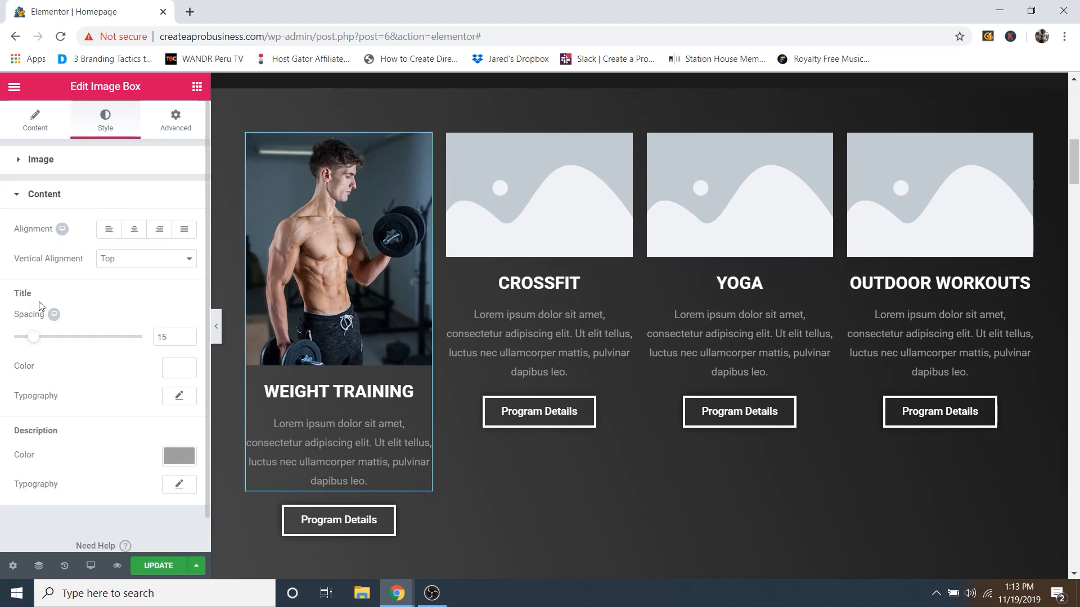
mouse_move(33, 339)
mouse_down()
mouse_move(104, 333)
mouse_move(33, 336)
mouse_up()
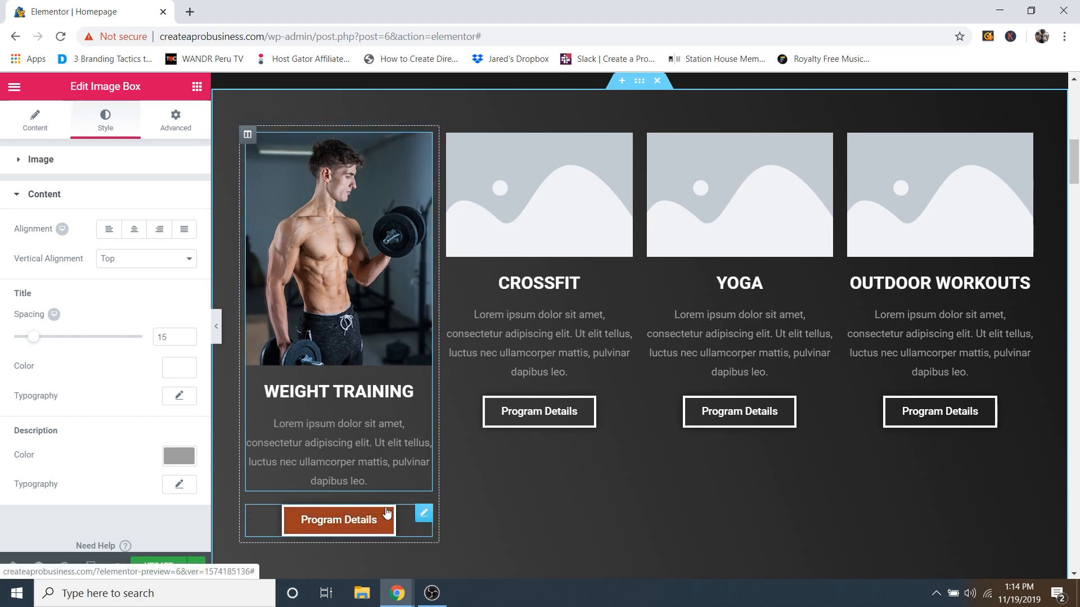
Step: Delete the placeholder '#' link from the first Program Details button
click(423, 515)
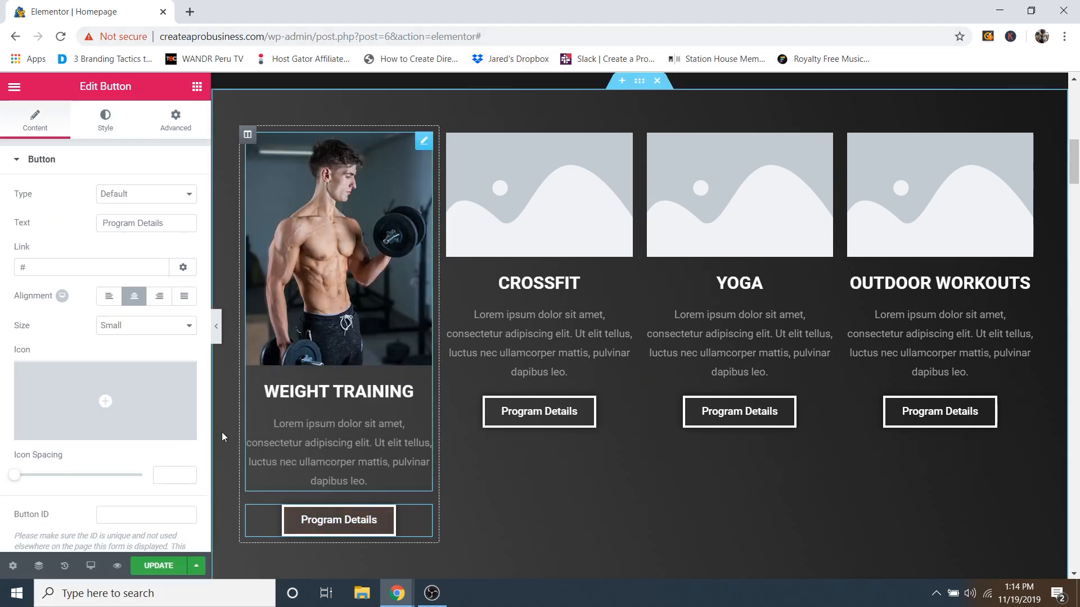
click(38, 265)
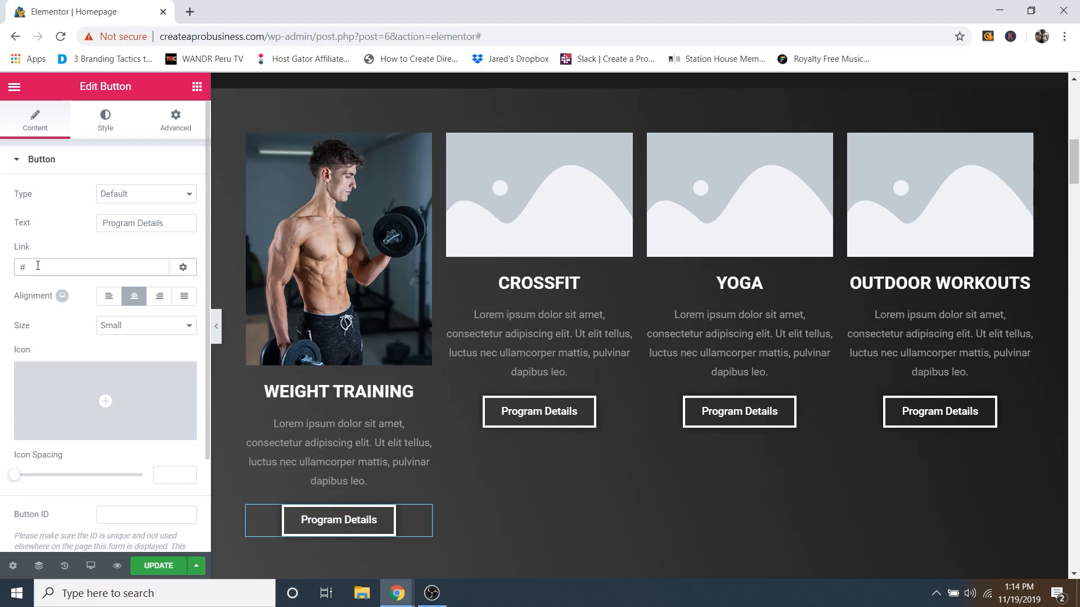
key(BackSpace)
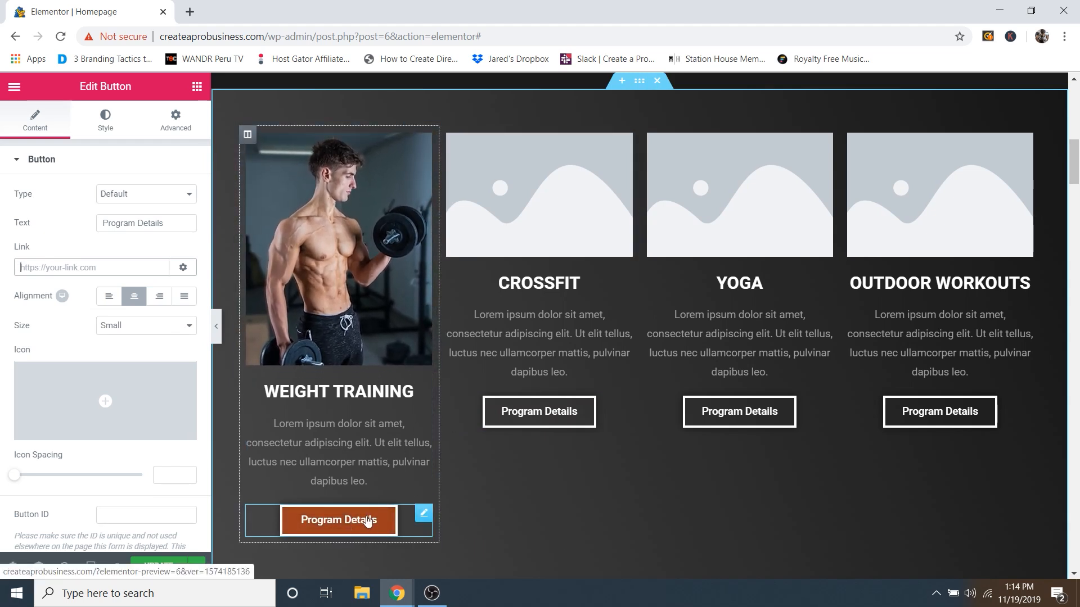
Step: Set the button's hover background colour to semi-transparent orange rgba(242,60,0,0.5)
click(105, 119)
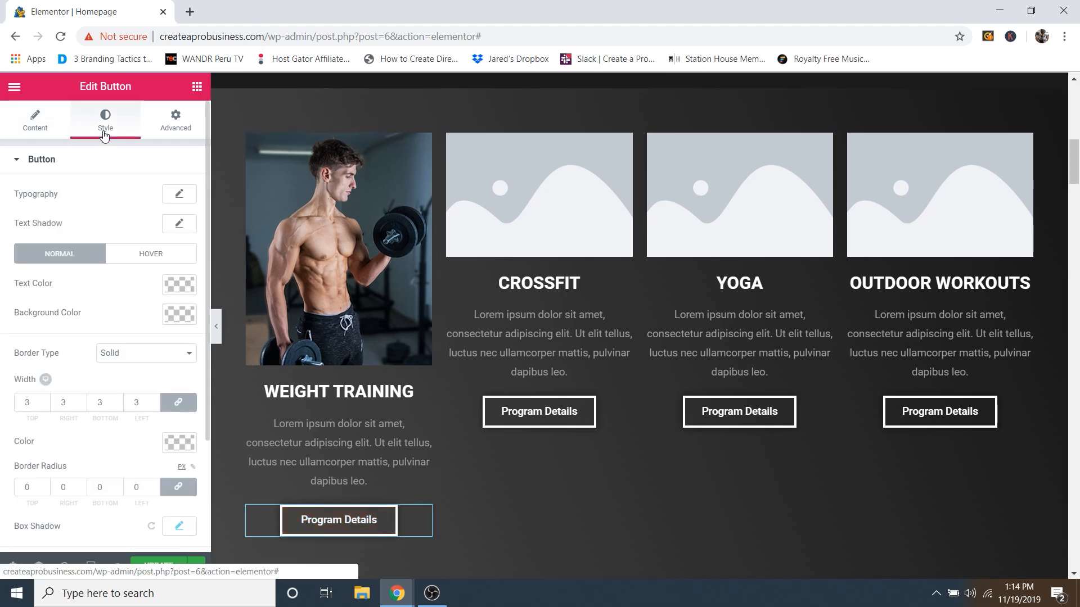
click(141, 256)
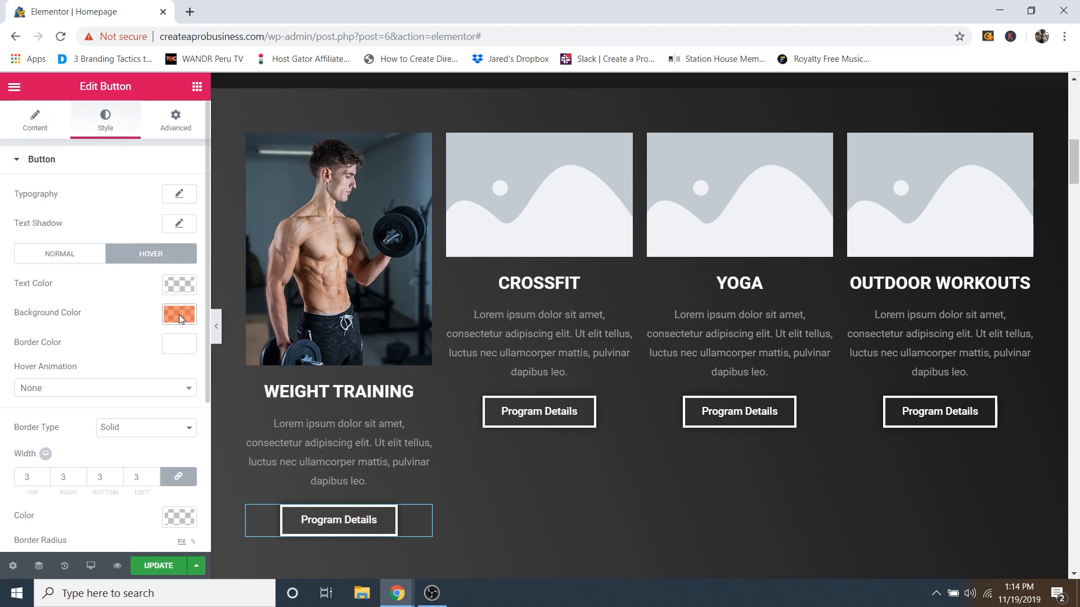
click(179, 315)
click(136, 289)
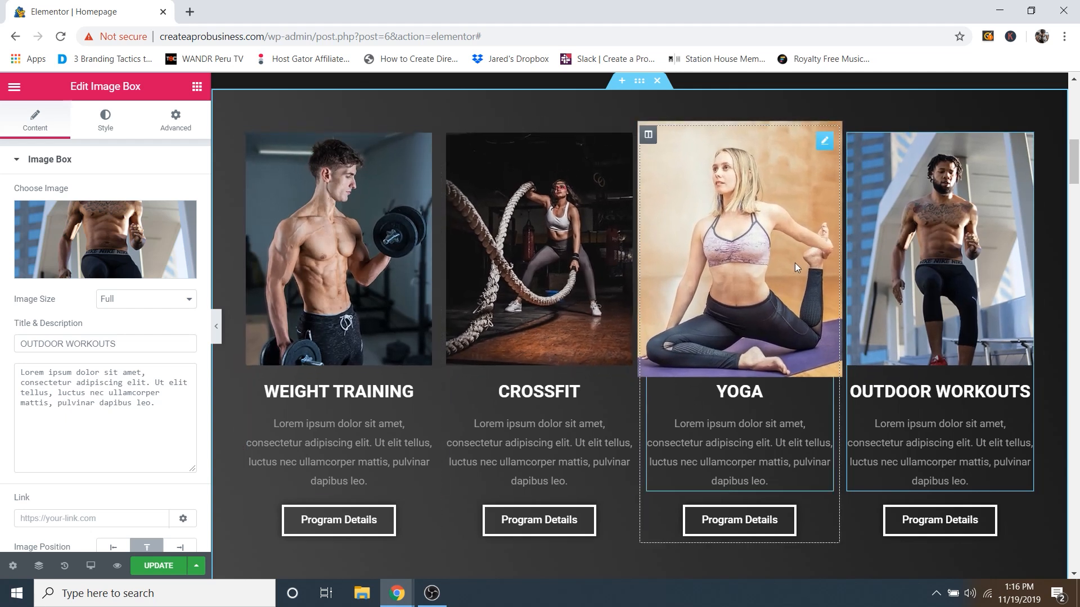
Step: Duplicate the What are you interested in? section and drag the copy below the program cards
scroll(794, 262, down, 7)
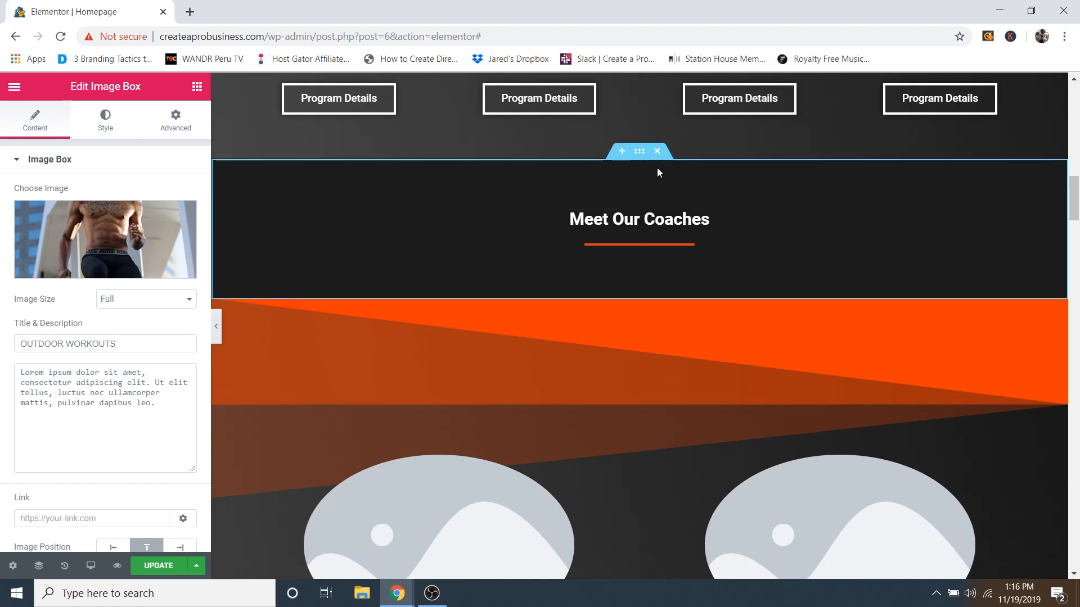
scroll(735, 218, down, 1)
scroll(736, 220, up, 15)
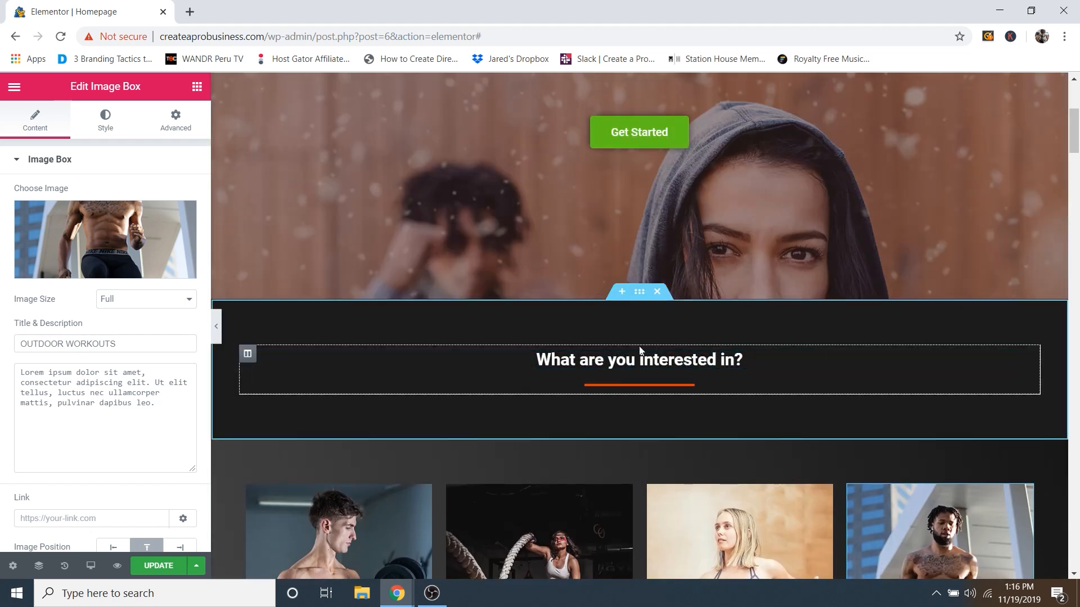
right_click(640, 298)
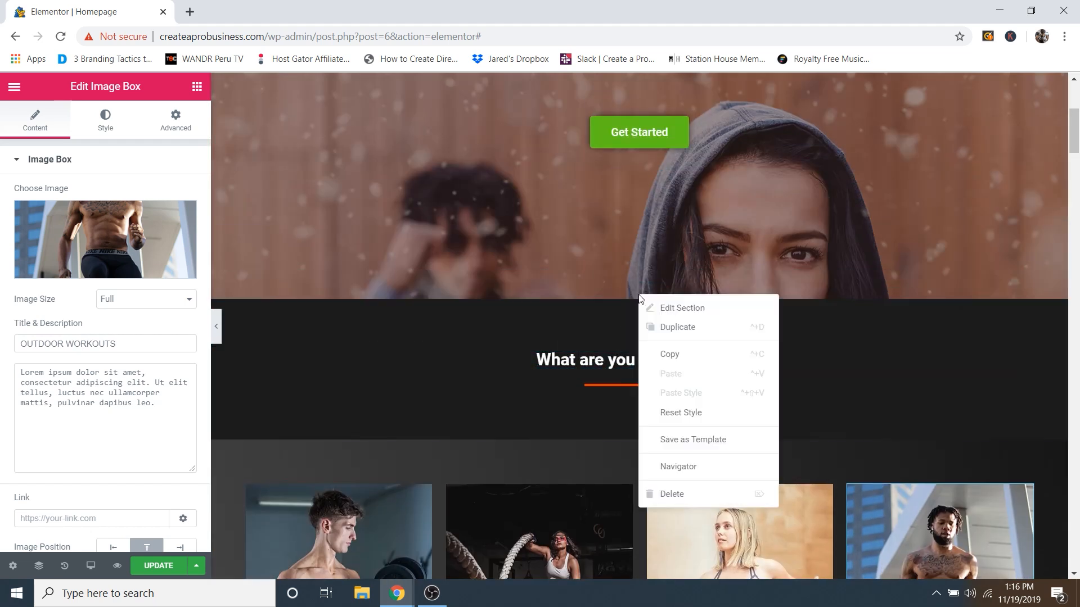
click(686, 327)
drag(647, 369, 661, 347)
scroll(703, 422, down, 10)
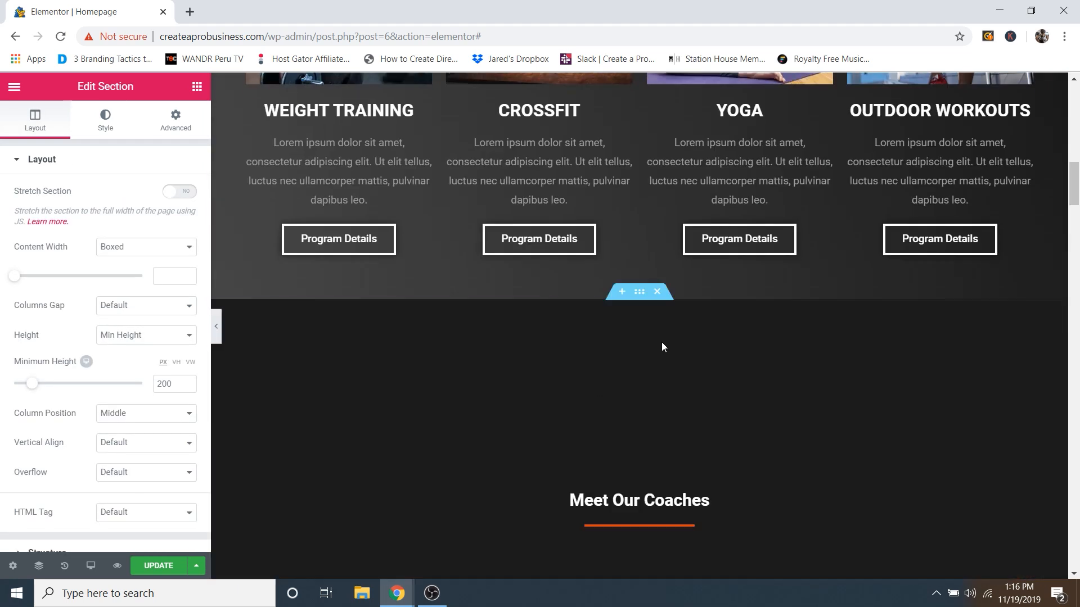
Step: Delete the extra heading section and select the Meet Our Coaches section for editing
click(658, 292)
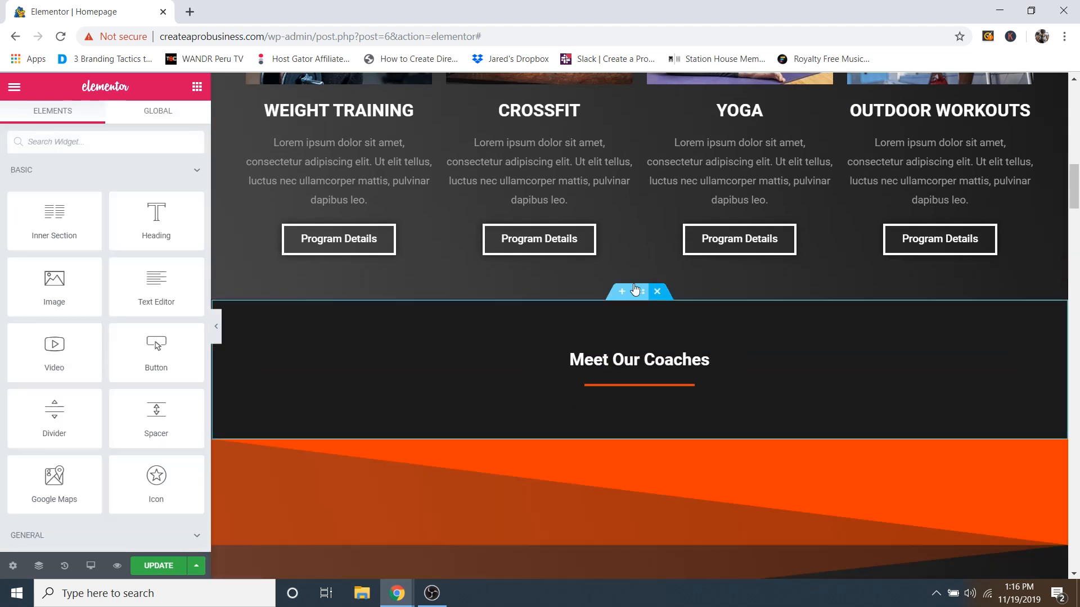
scroll(653, 286, down, 6)
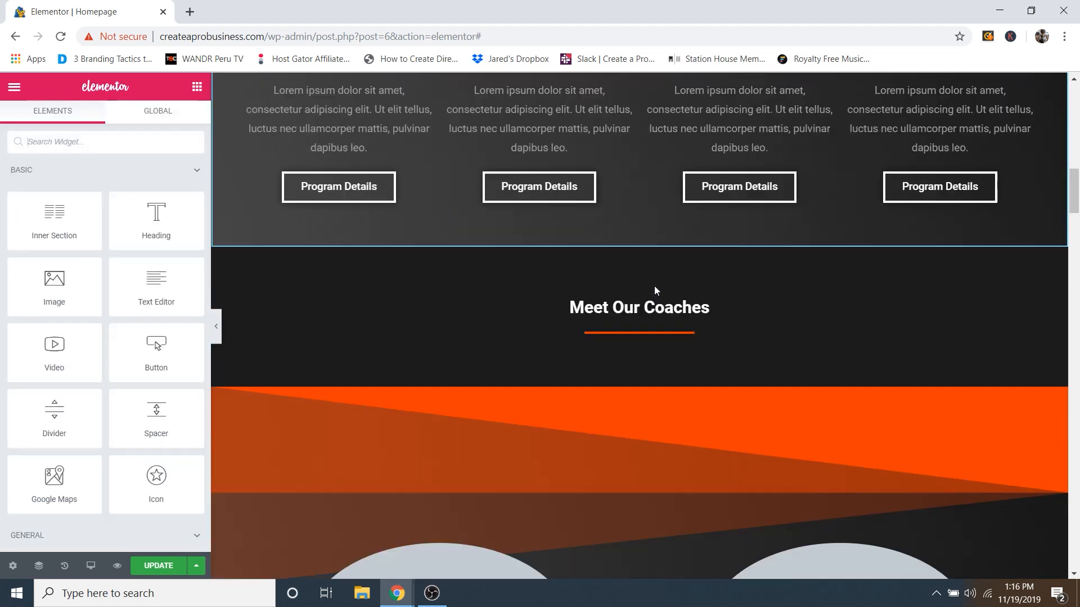
scroll(673, 249, down, 1)
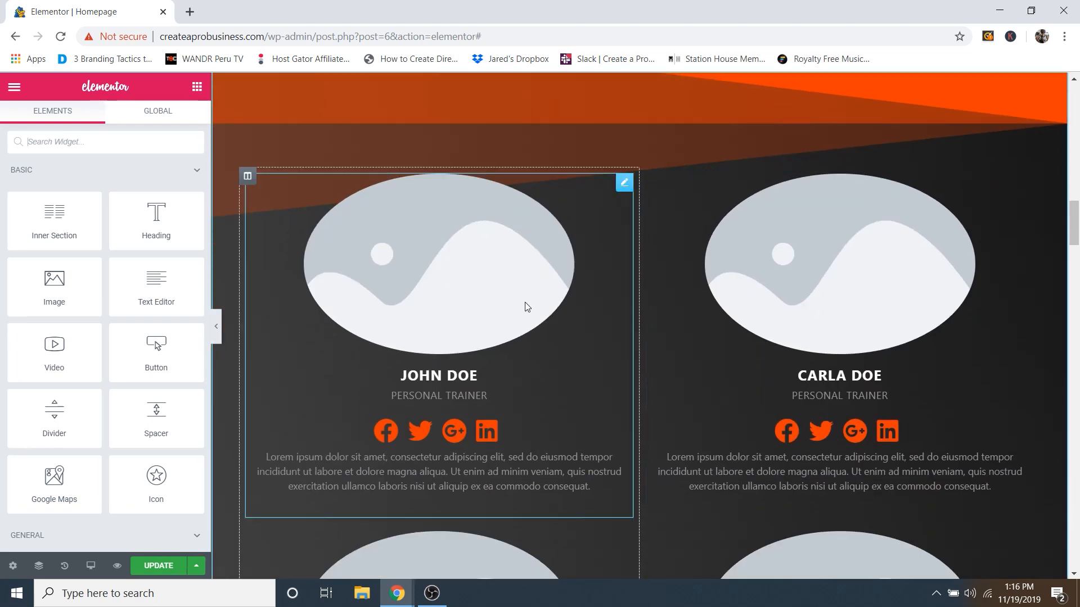
scroll(714, 362, up, 2)
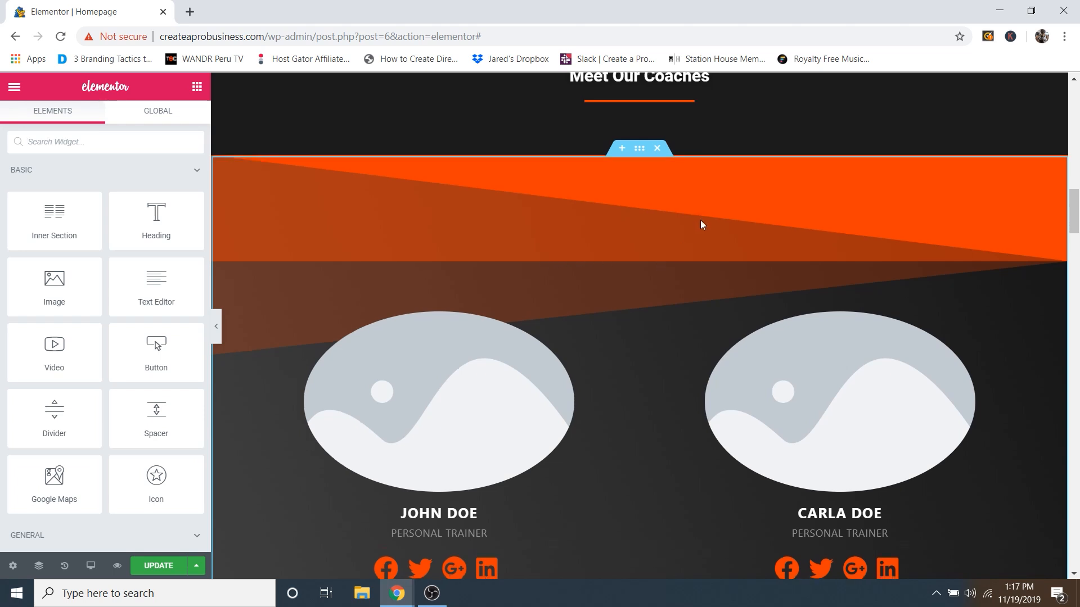
scroll(700, 220, down, 1)
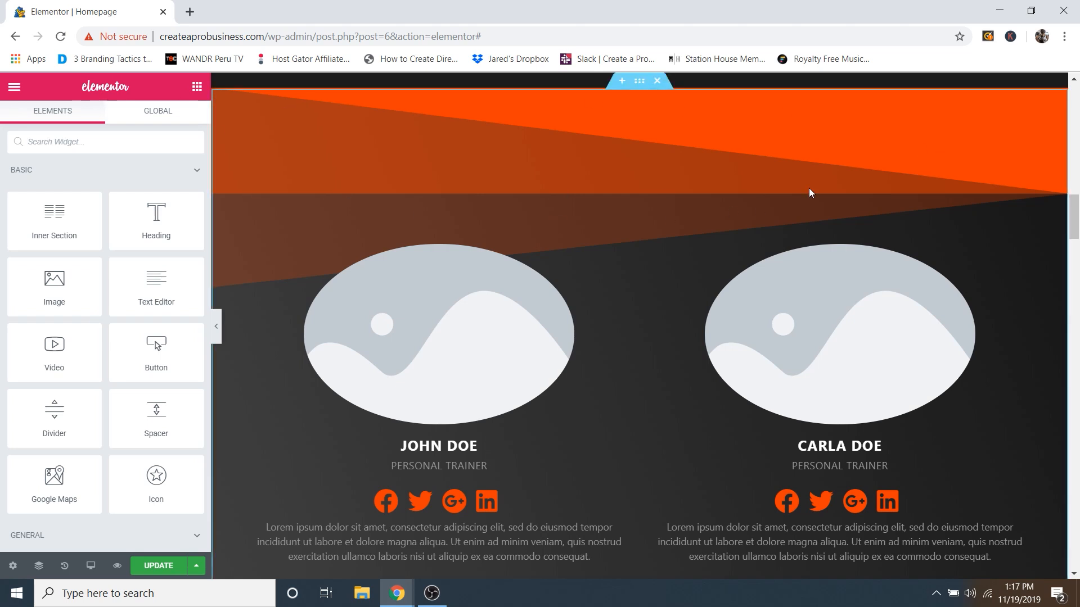
scroll(696, 137, up, 1)
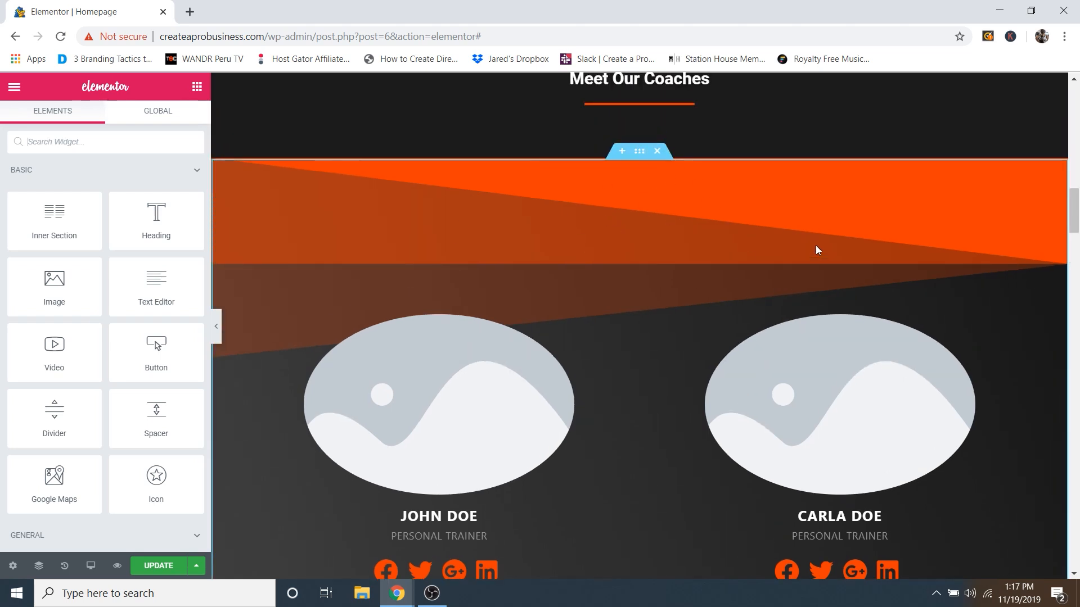
click(640, 151)
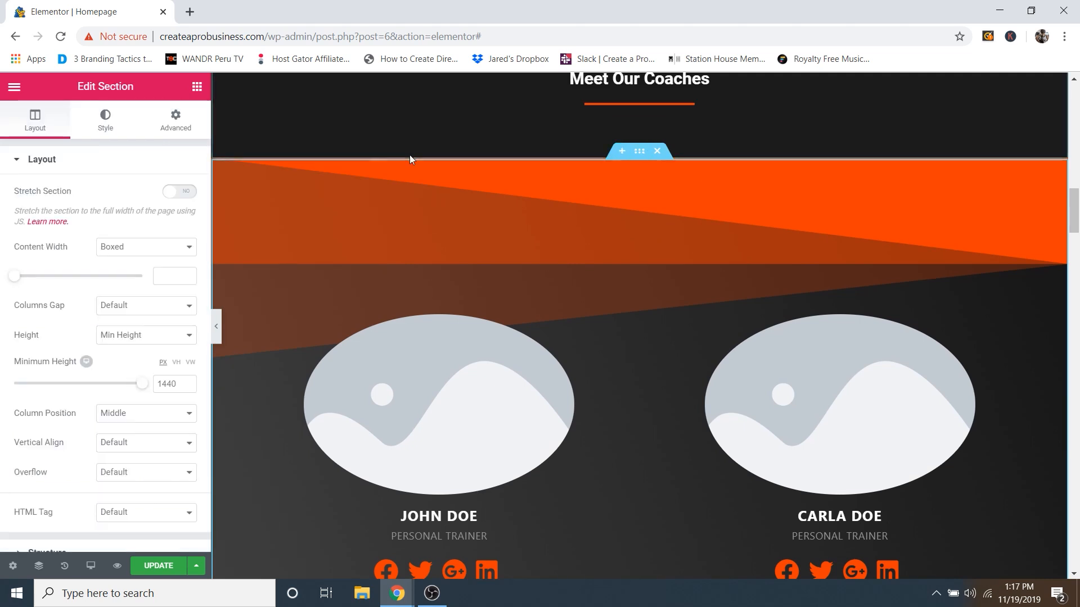
Step: Check the coaches section's gradient background, then expand its Shape Divider settings
click(105, 121)
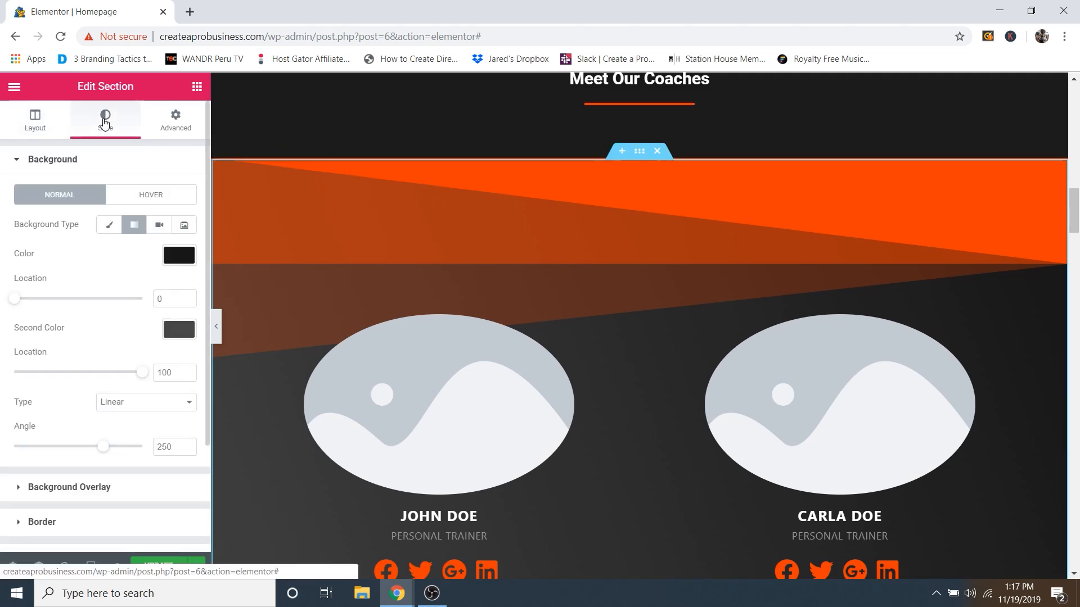
click(66, 161)
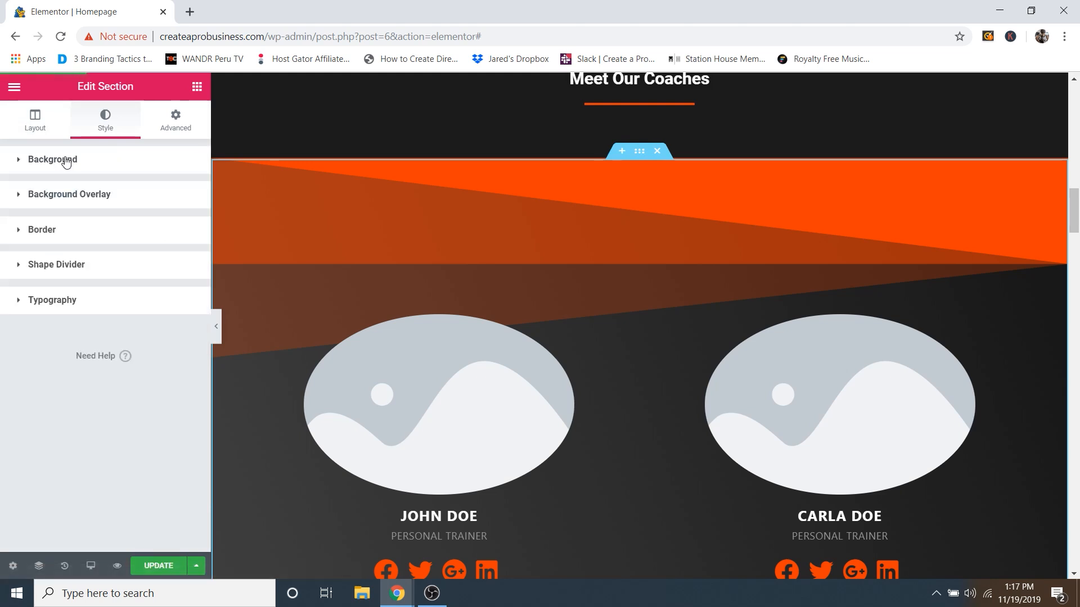
click(67, 161)
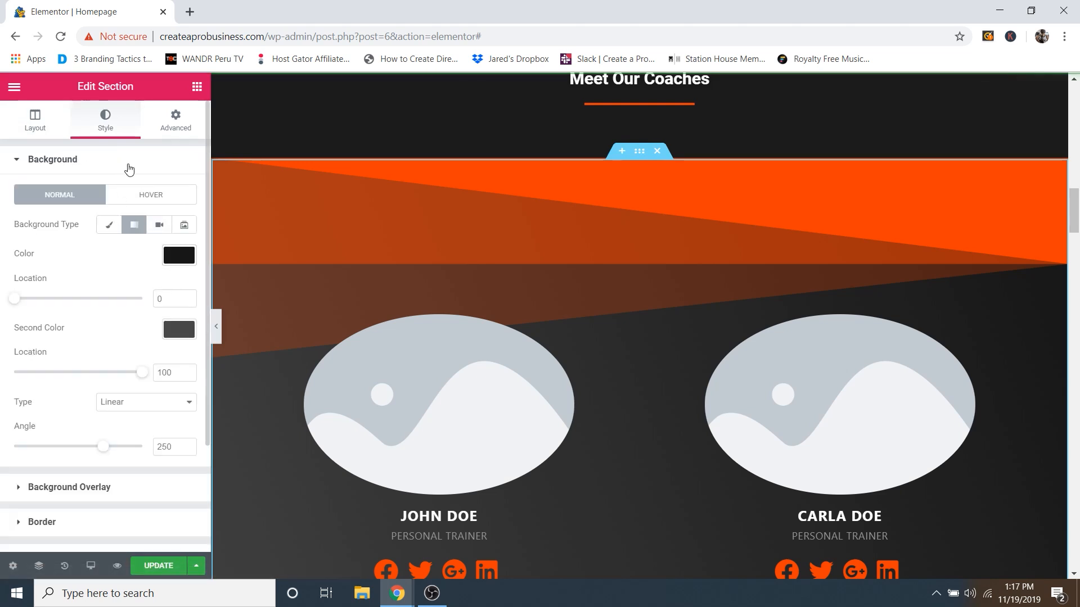
scroll(812, 295, down, 2)
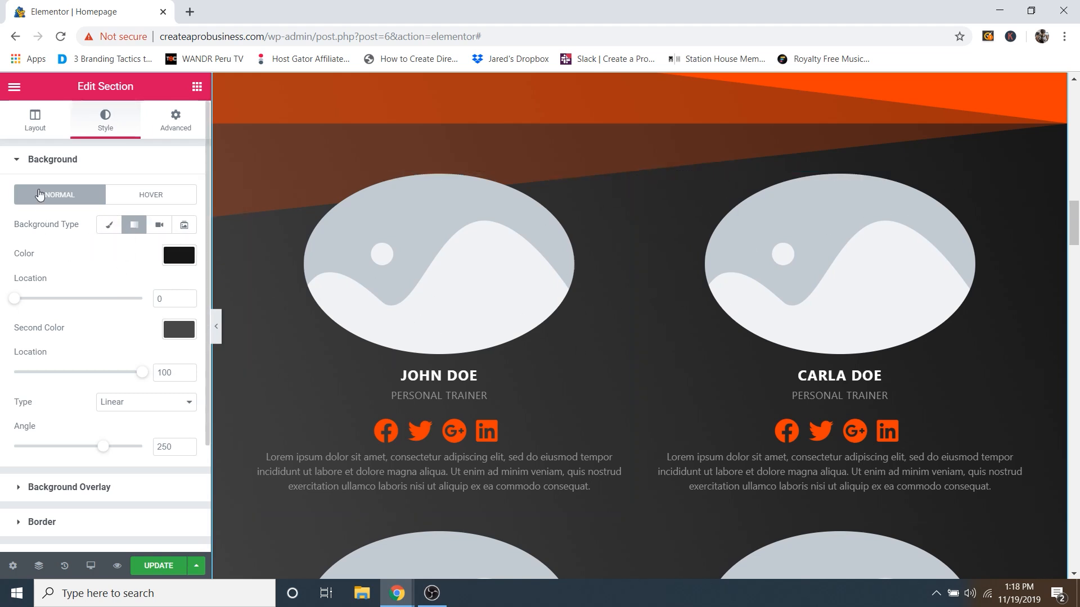
click(56, 163)
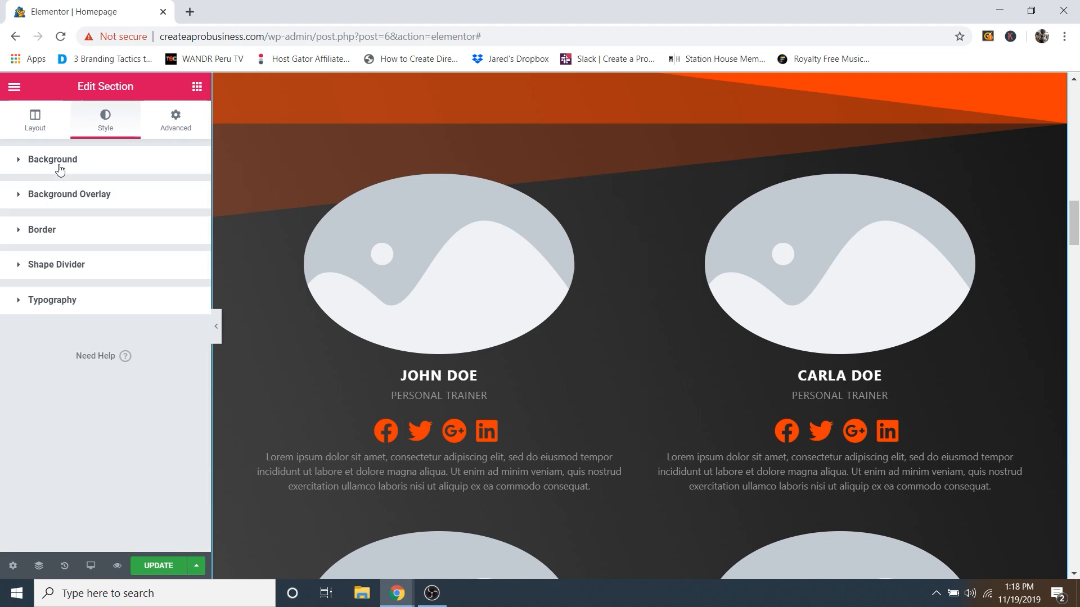
click(53, 269)
Step: Back on the top shape divider, try the Mountains, then the Triangle divider type
scroll(591, 357, up, 3)
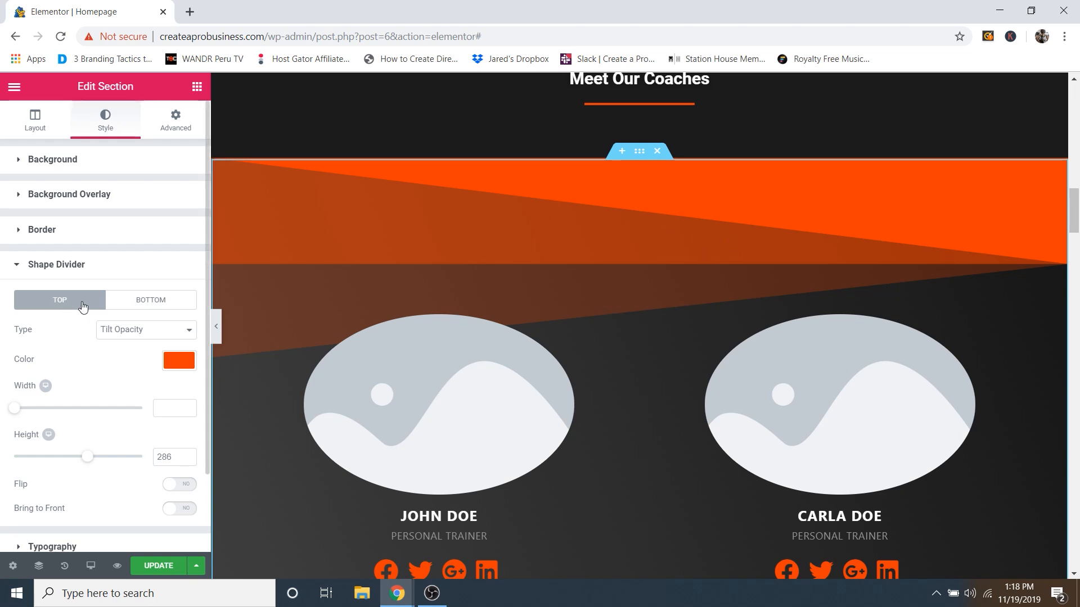
scroll(609, 247, down, 15)
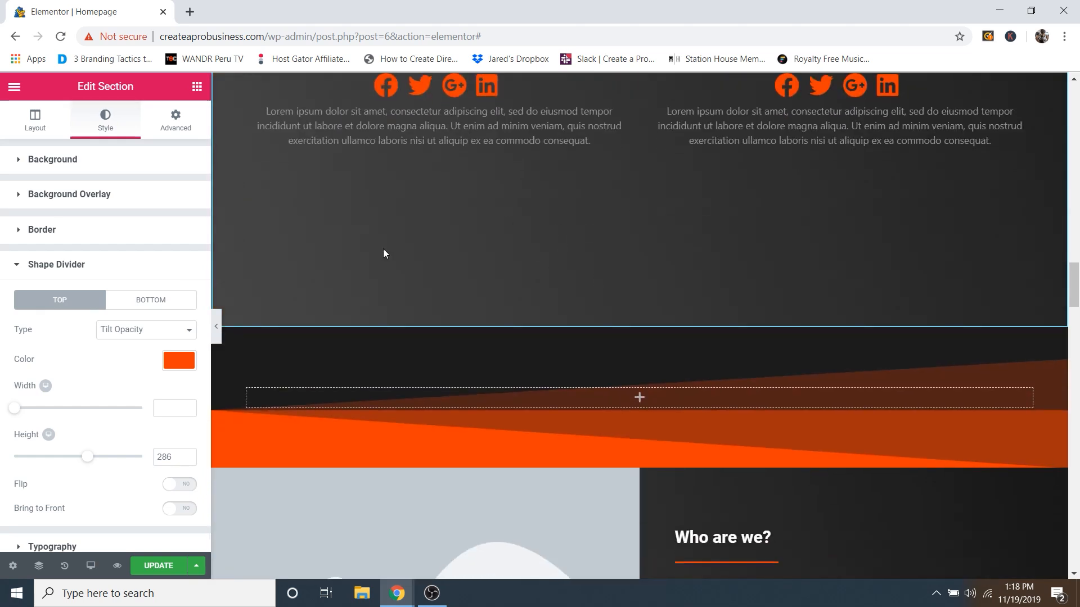
click(117, 302)
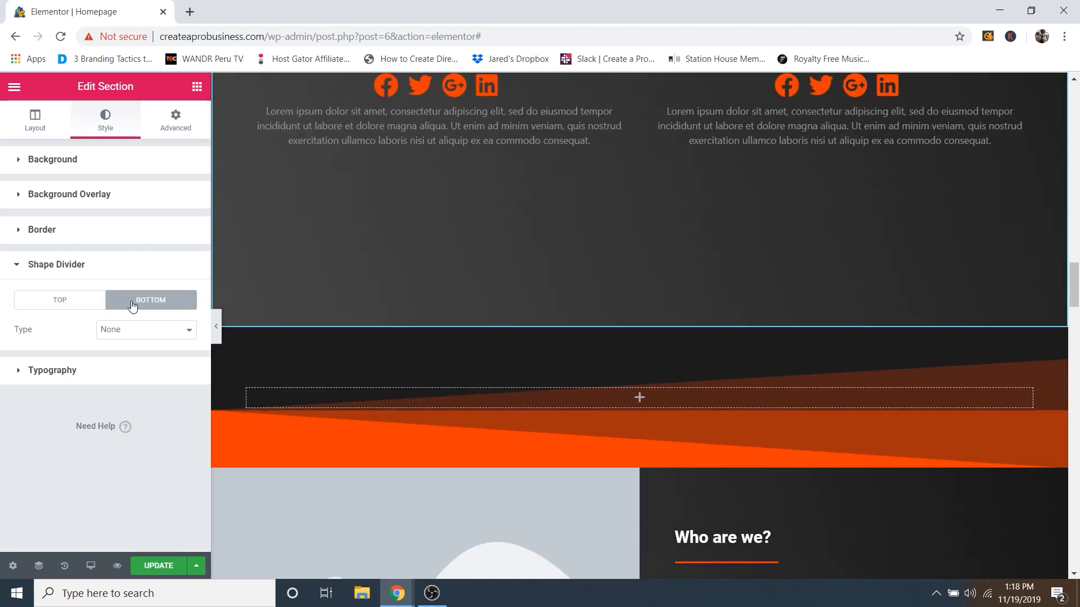
click(63, 302)
scroll(620, 237, up, 15)
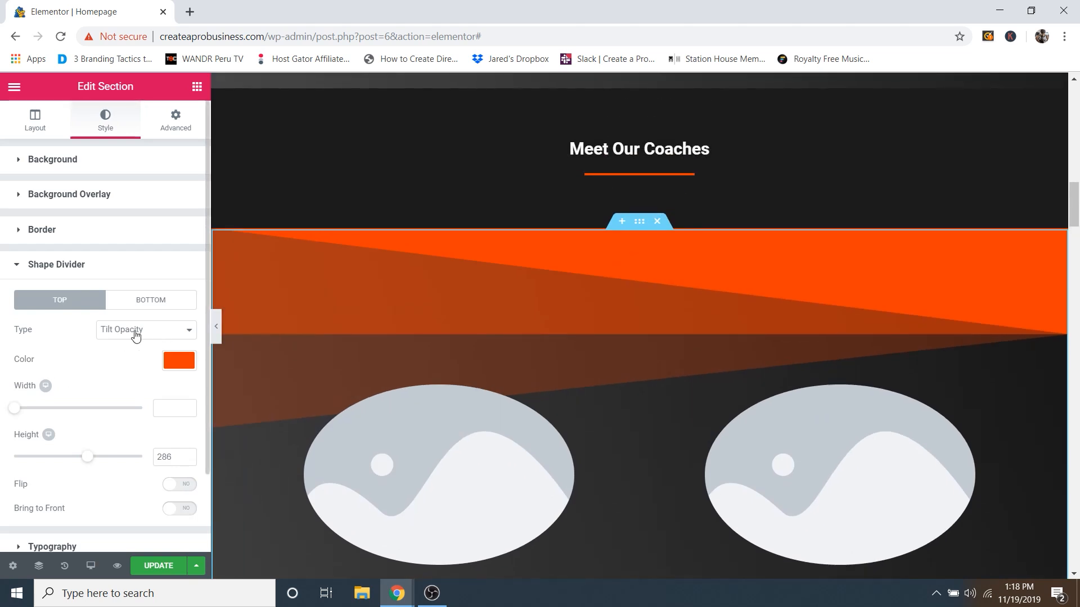
click(135, 336)
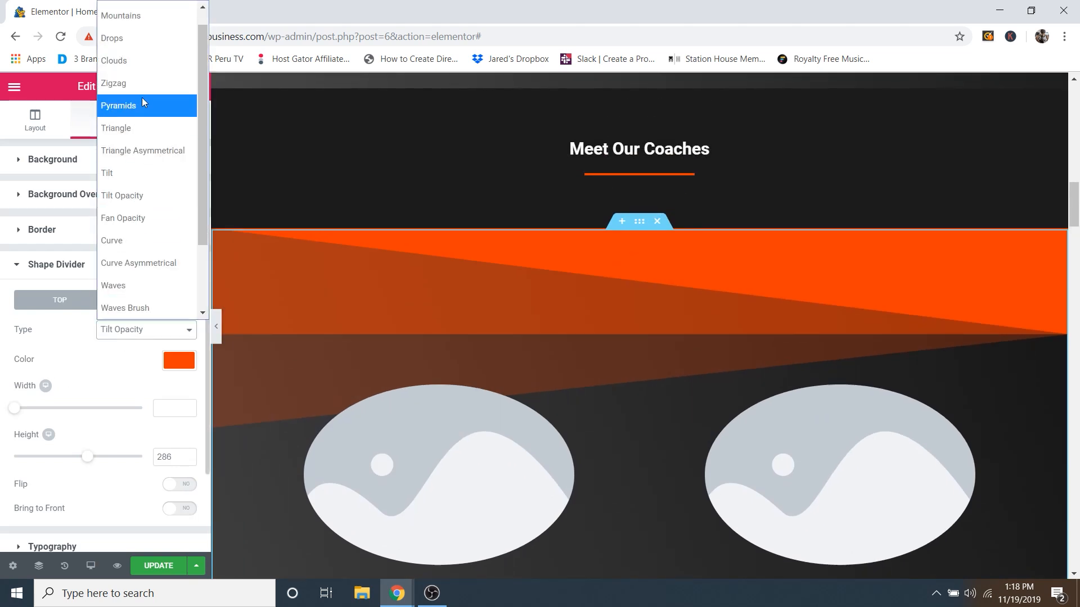
click(143, 18)
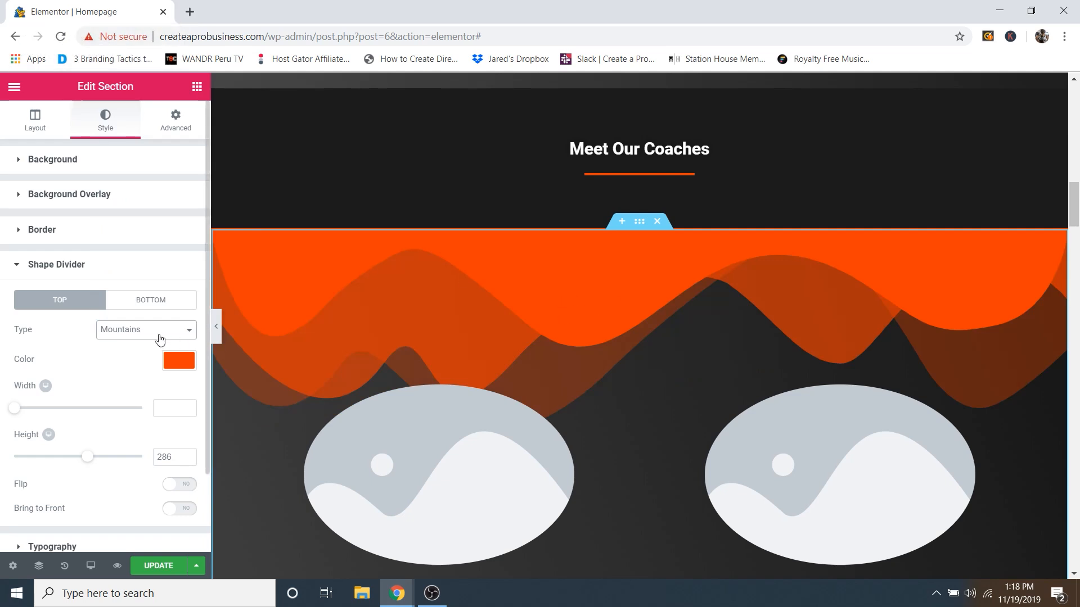
click(157, 336)
click(123, 128)
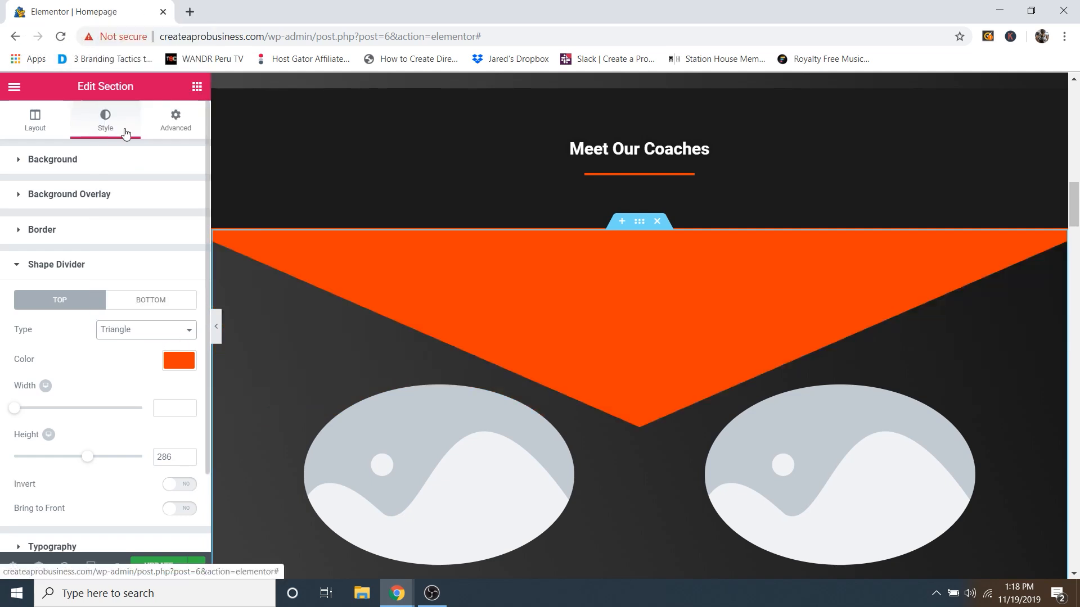
Step: Preview the Waves and Waves Pattern shapes, then settle on Tilt Opacity for the top divider
click(140, 330)
scroll(135, 242, down, 1)
click(127, 240)
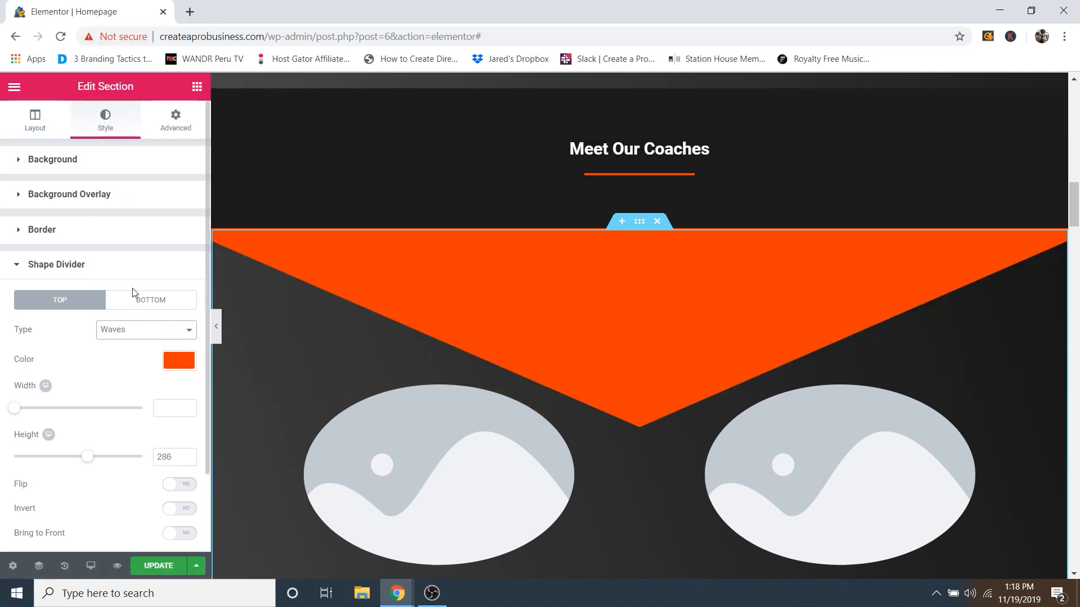
click(146, 331)
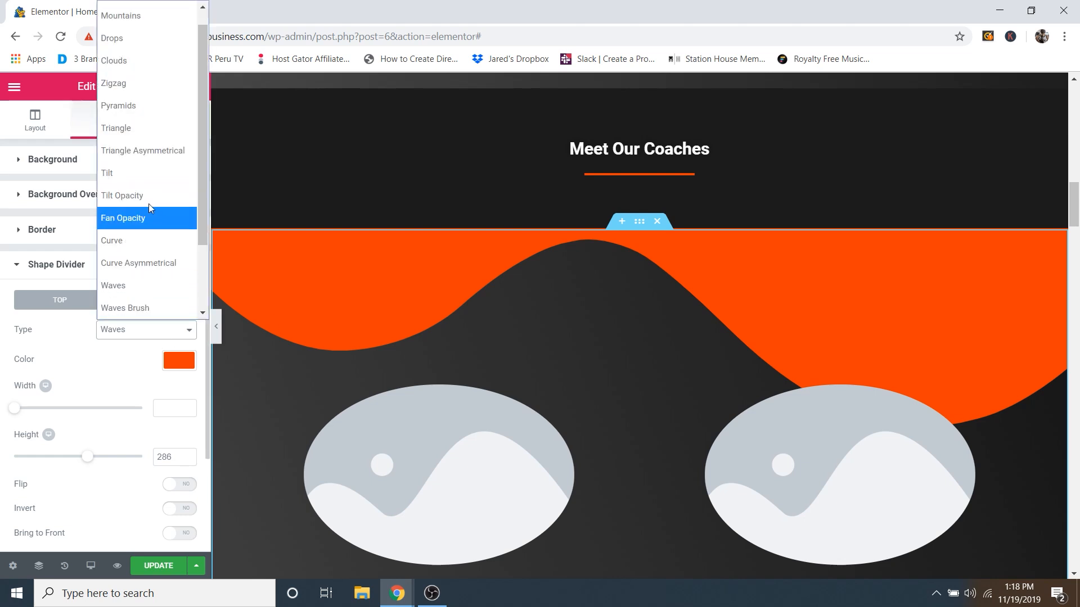
scroll(149, 214, down, 2)
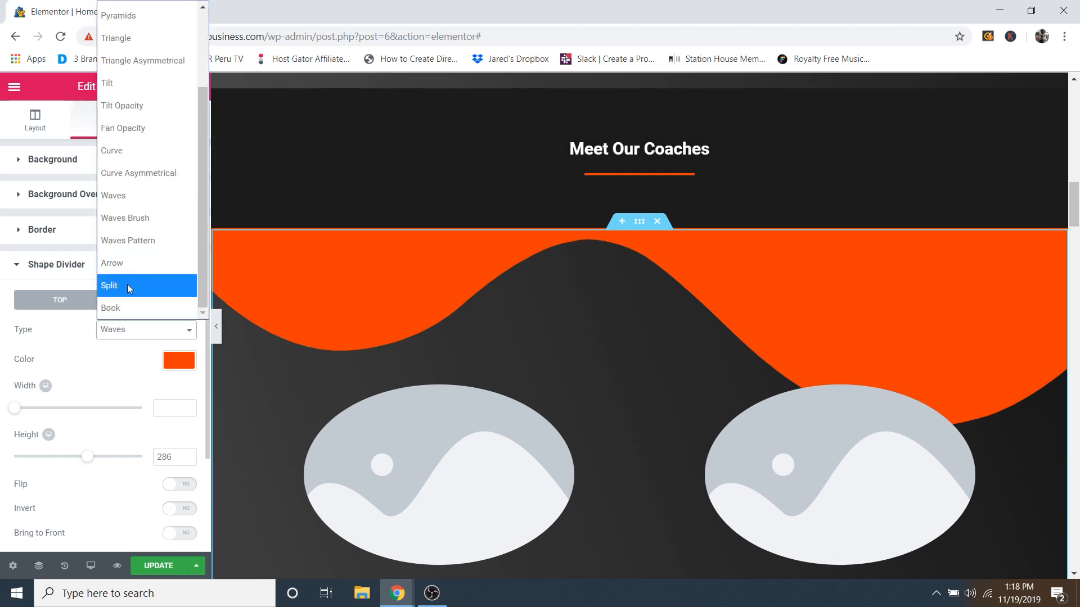
click(130, 248)
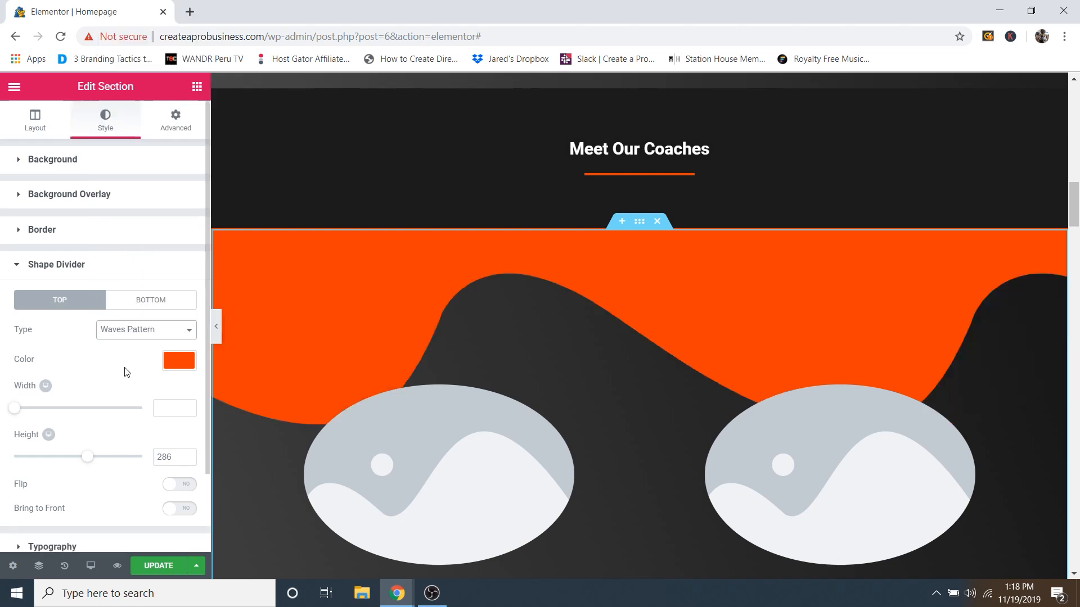
click(145, 330)
scroll(147, 135, up, 2)
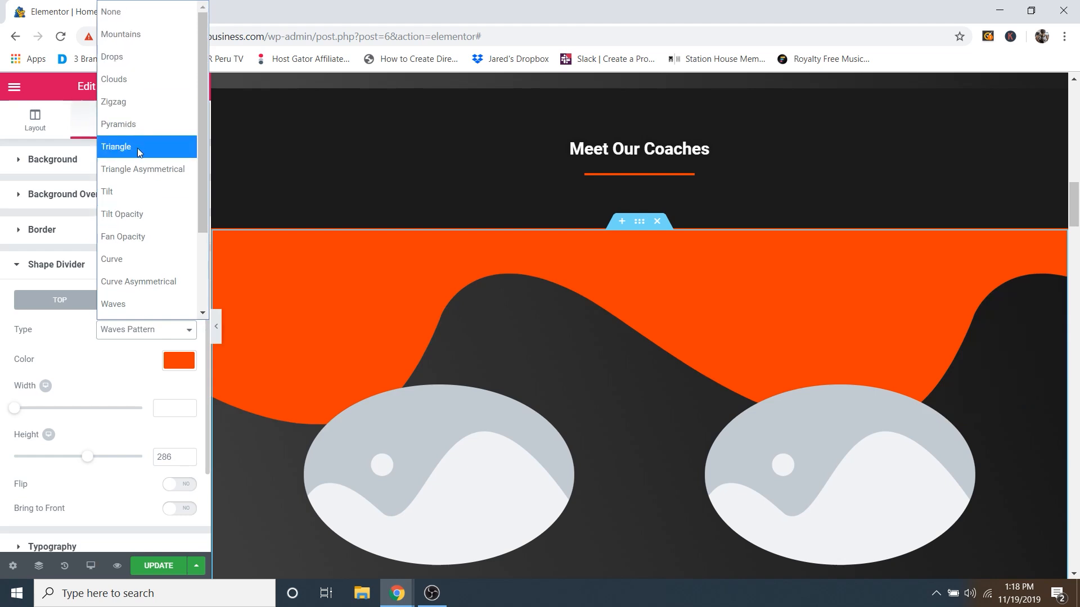
click(127, 211)
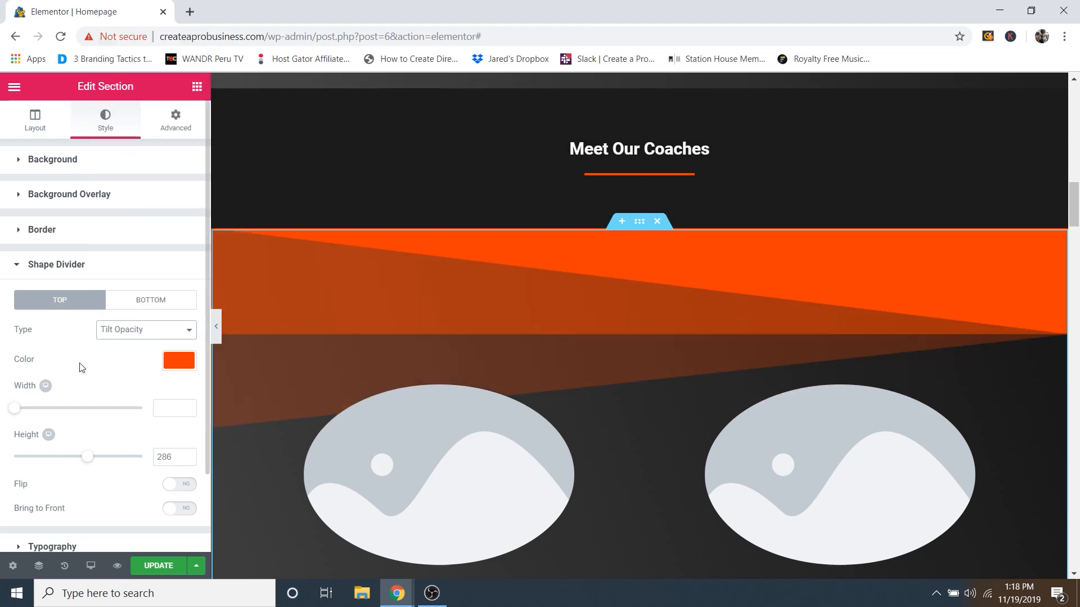
scroll(84, 368, down, 2)
click(176, 274)
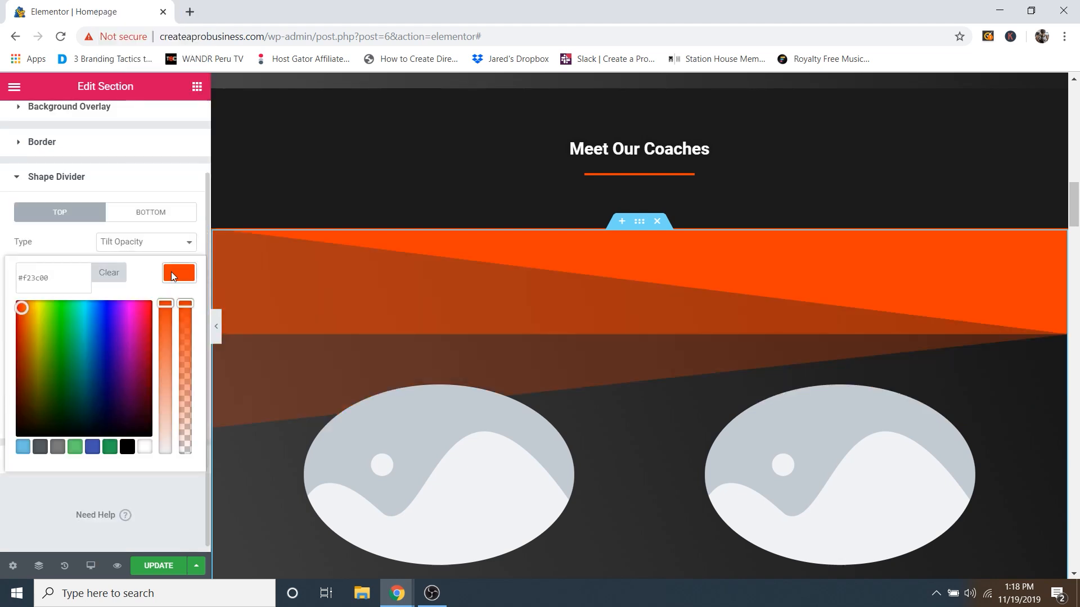
click(65, 322)
mouse_move(72, 321)
mouse_down()
mouse_move(58, 314)
mouse_move(89, 316)
mouse_up()
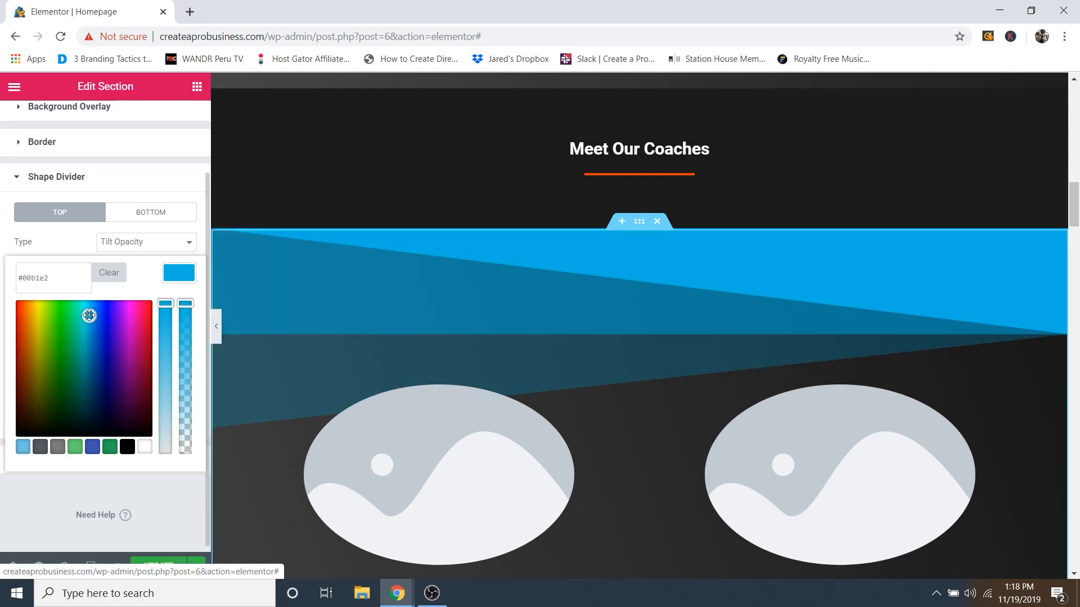
scroll(730, 299, up, 5)
scroll(768, 281, down, 8)
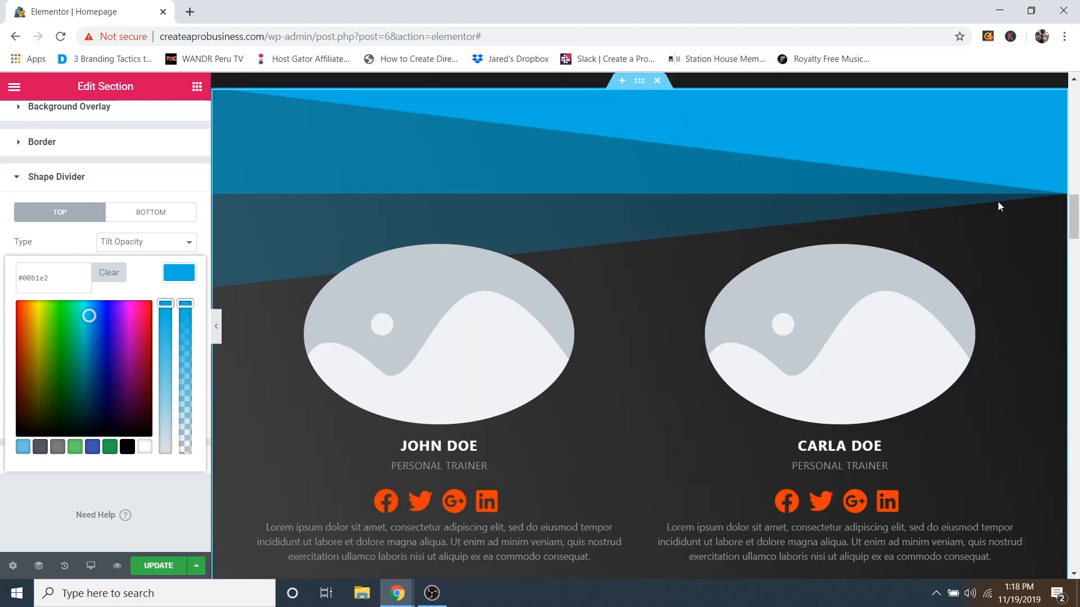
scroll(673, 309, down, 3)
scroll(664, 295, up, 3)
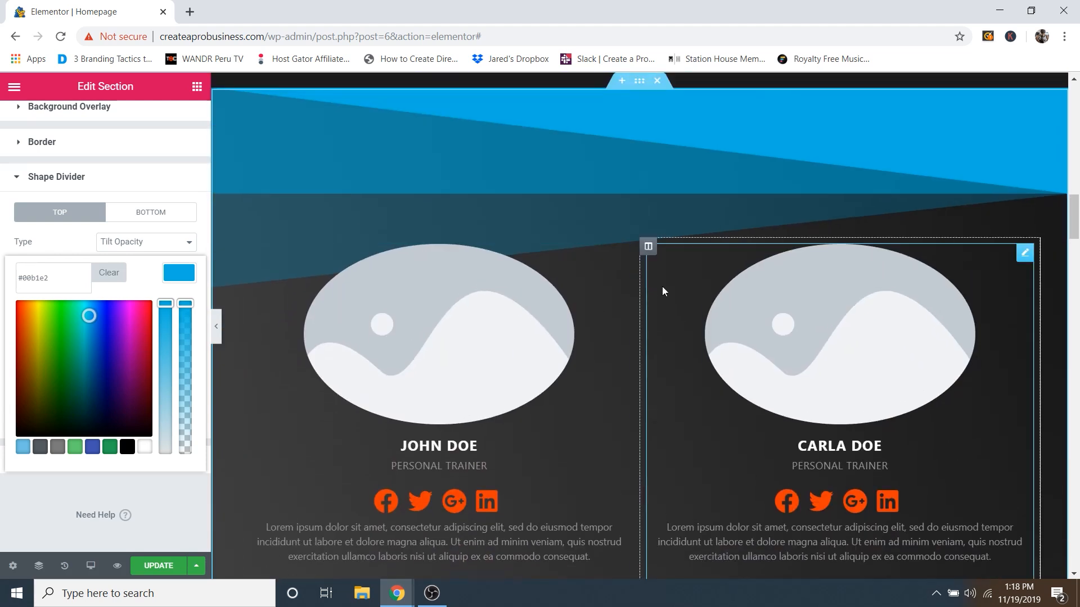
scroll(730, 148, up, 6)
scroll(690, 278, down, 3)
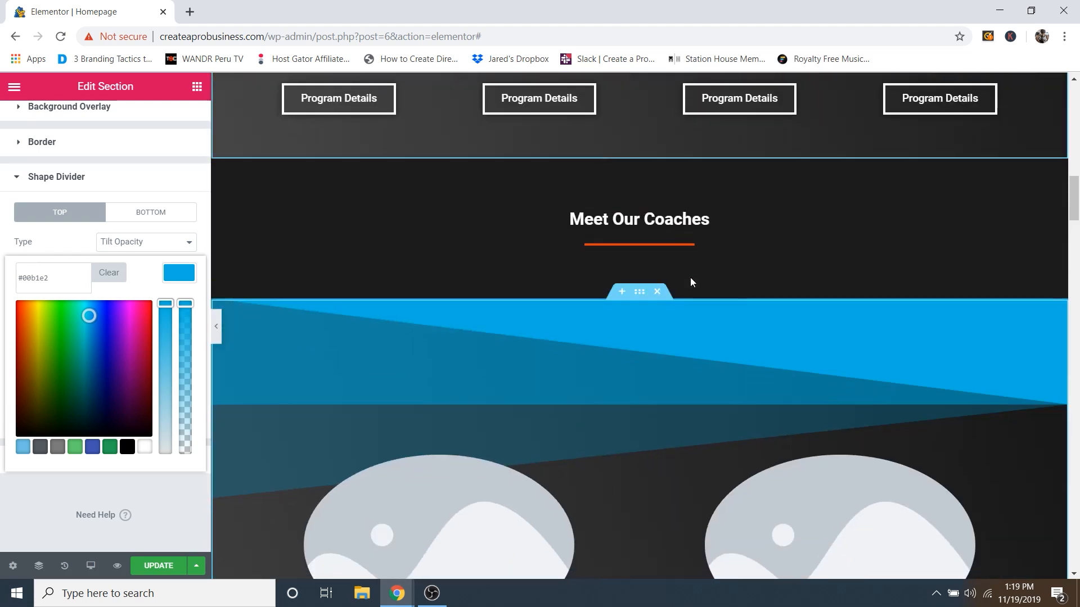
scroll(690, 278, down, 1)
drag(90, 315, 125, 315)
scroll(593, 340, down, 3)
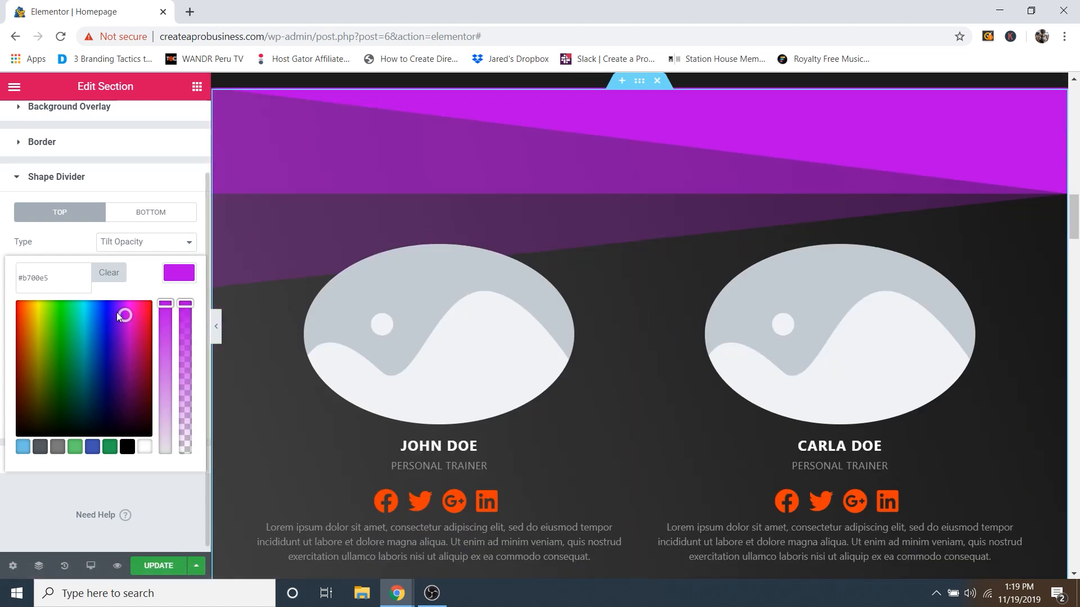
drag(117, 312, 26, 328)
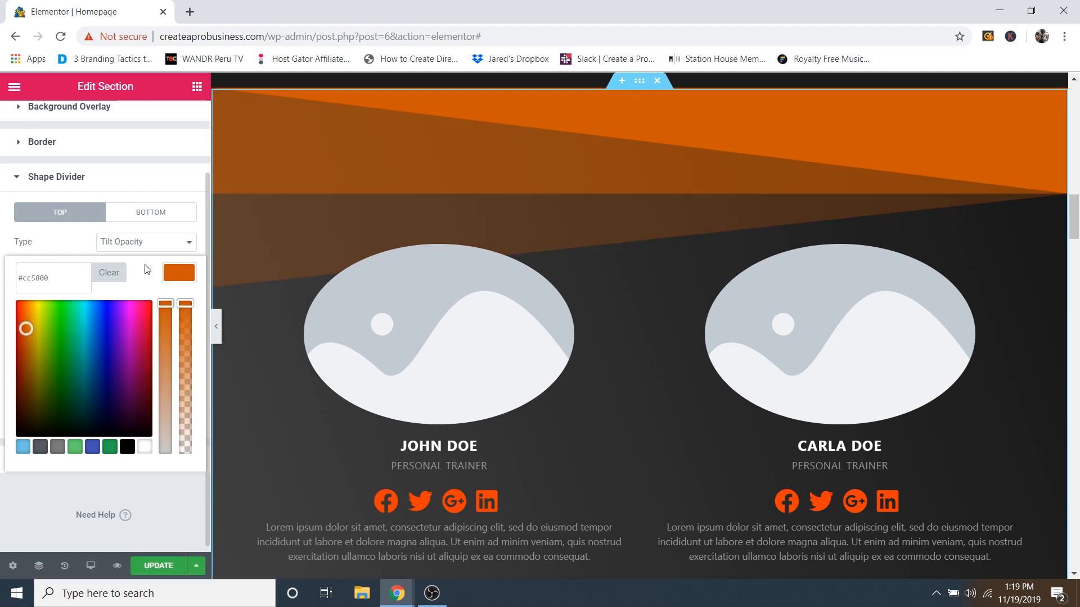
key(ctrl+z)
key(ctrl+z)
key(ctrl+z)
key(ctrl+z)
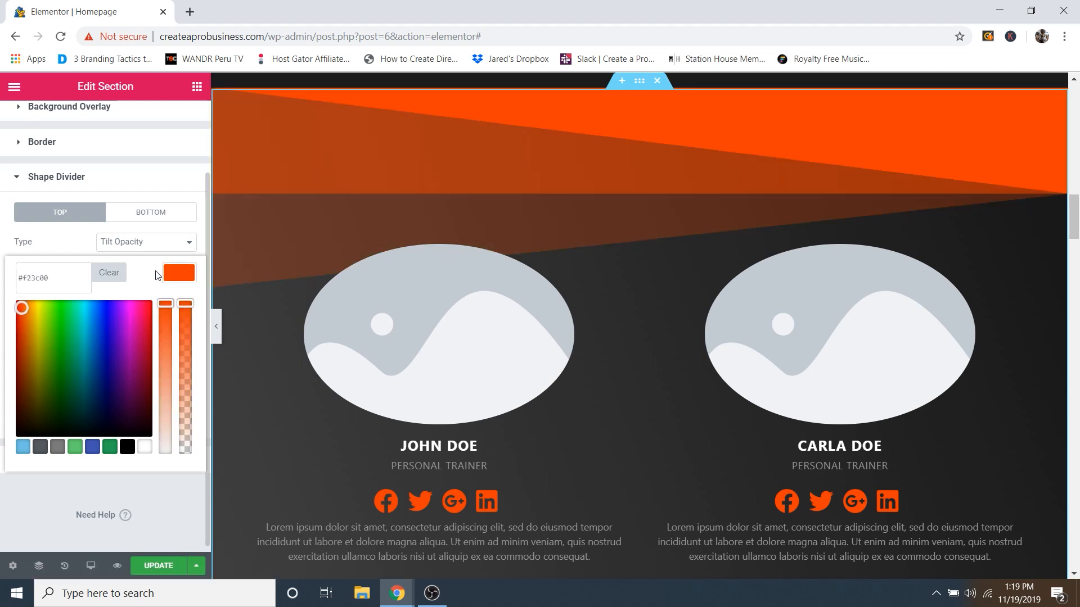
click(66, 261)
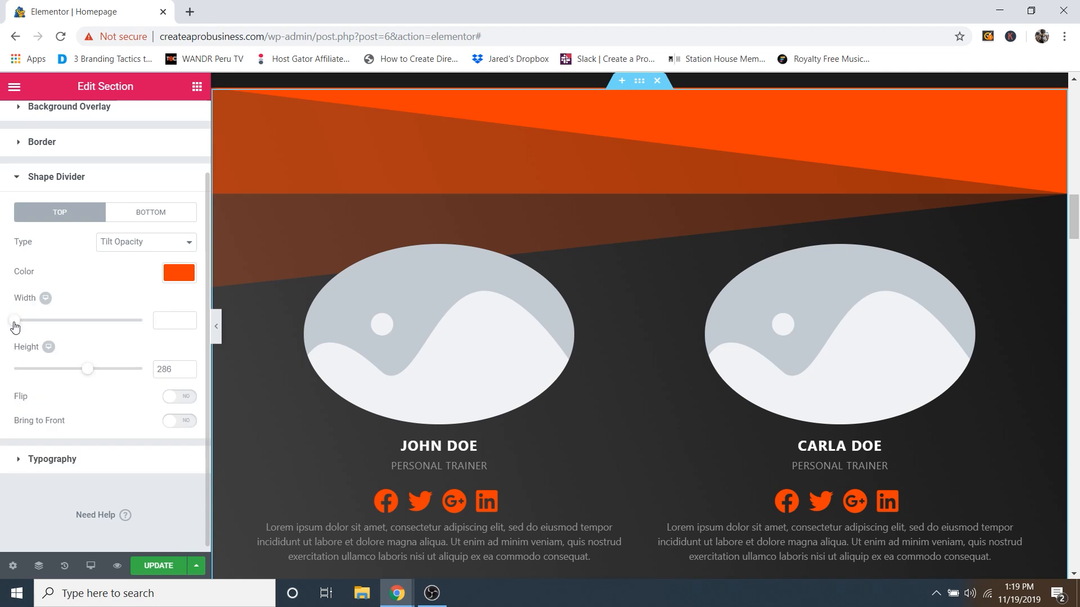
Step: Widen the tilt divider to 100, test a 500 height, then undo back to 286
mouse_move(15, 326)
mouse_down()
mouse_move(148, 332)
mouse_move(3, 328)
mouse_up()
mouse_move(88, 371)
mouse_down()
mouse_move(152, 368)
mouse_move(39, 381)
mouse_move(94, 382)
mouse_up()
key(ctrl+z)
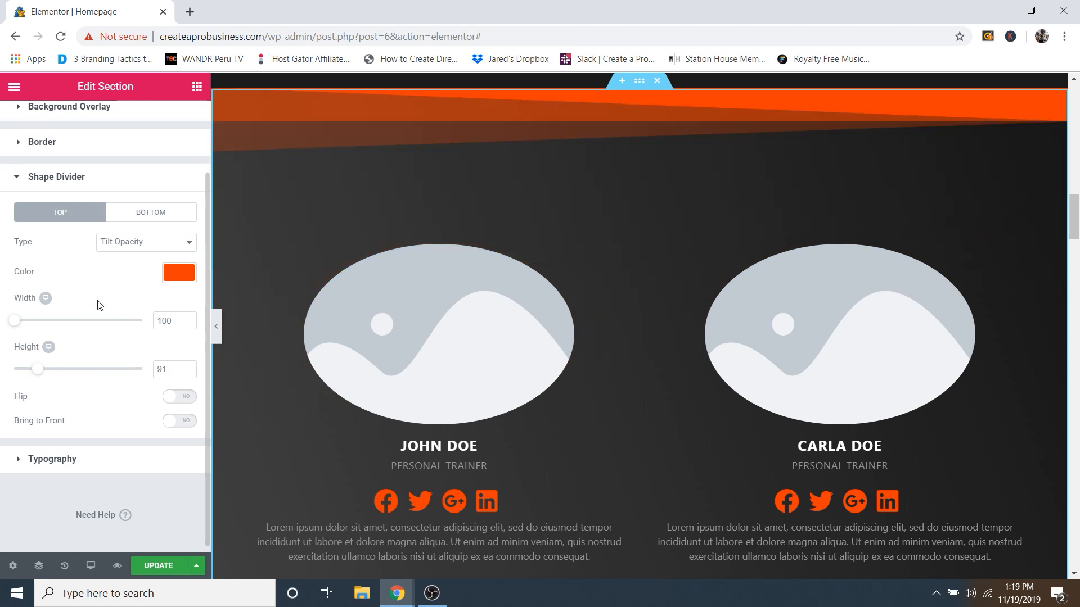
key(ctrl+shift+z)
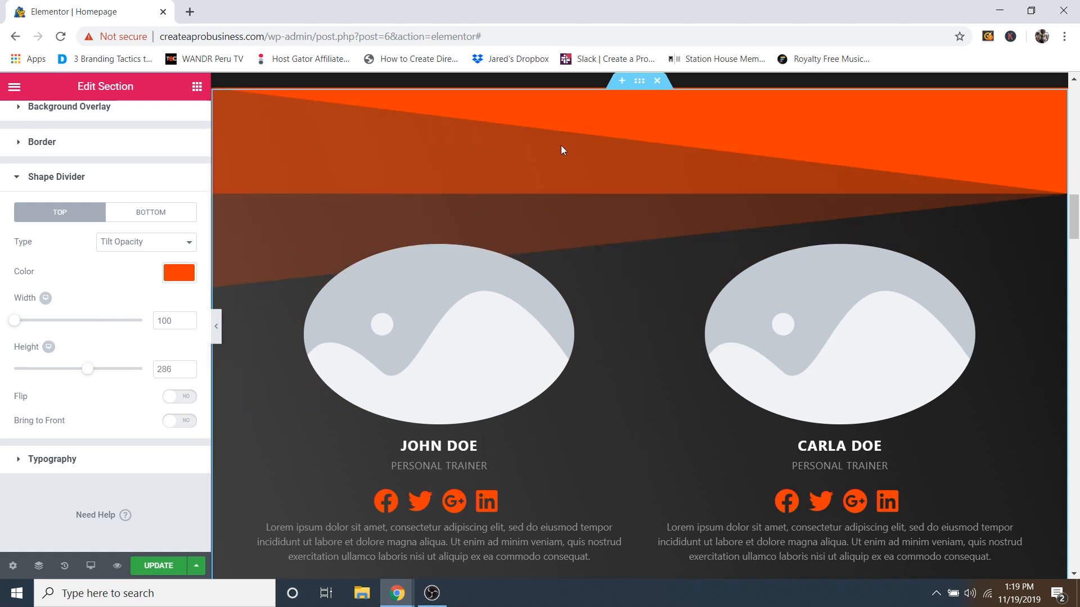
Step: Scroll through the page and open the first coach card's Edit EA Team Member settings
scroll(478, 242, down, 3)
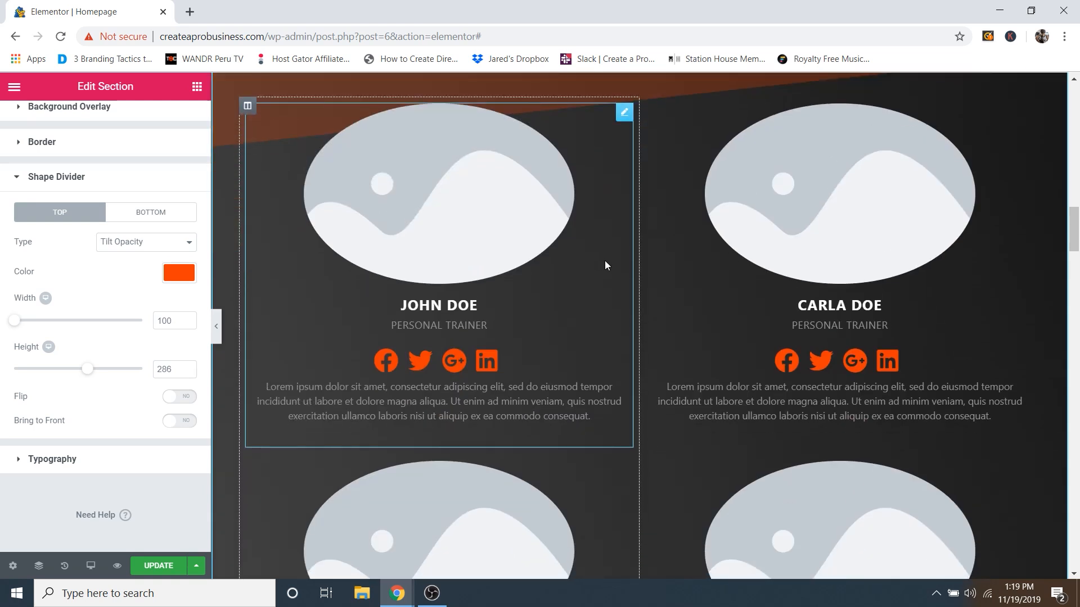
scroll(605, 261, up, 2)
scroll(694, 191, up, 2)
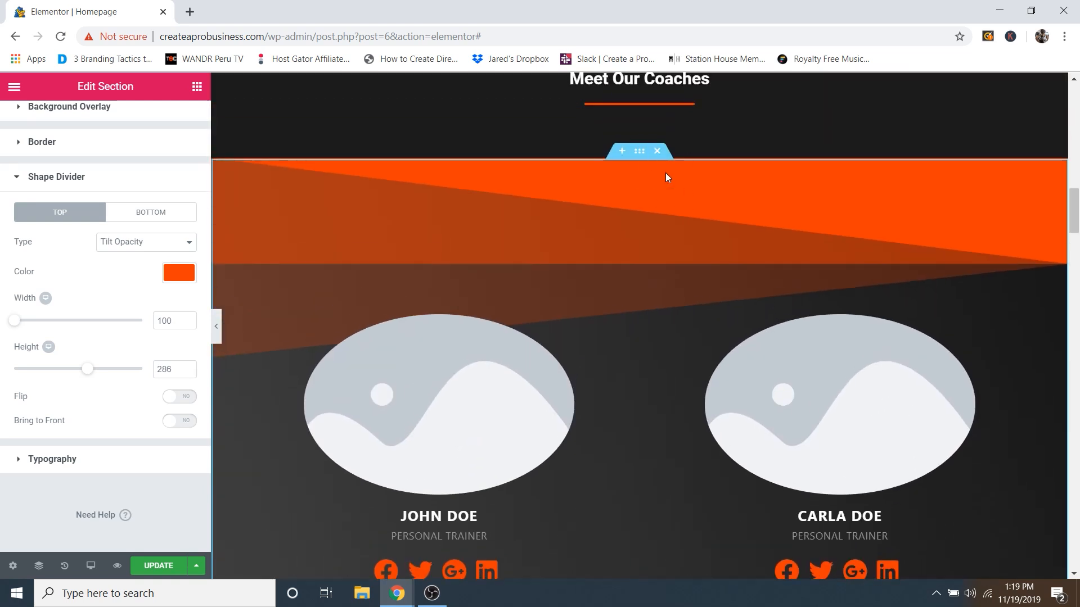
scroll(706, 260, down, 8)
scroll(592, 309, up, 8)
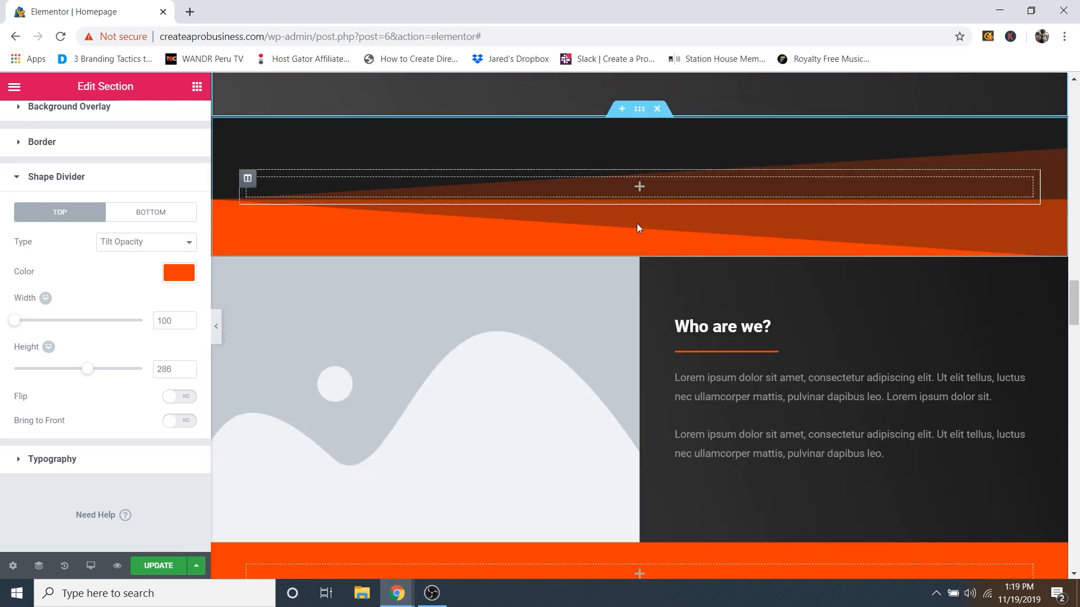
scroll(667, 197, down, 18)
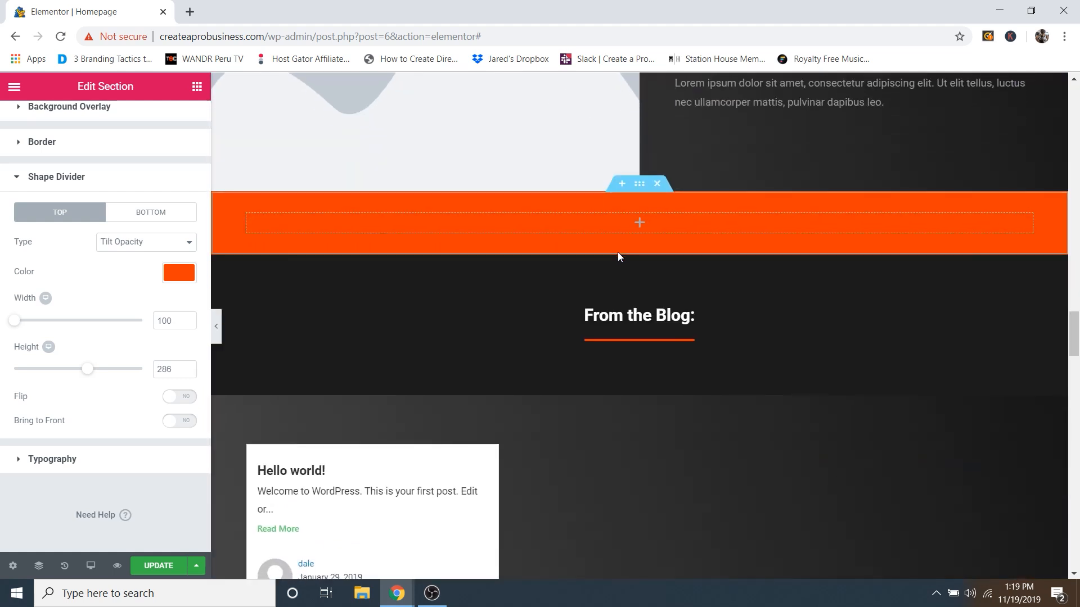
scroll(619, 339, down, 5)
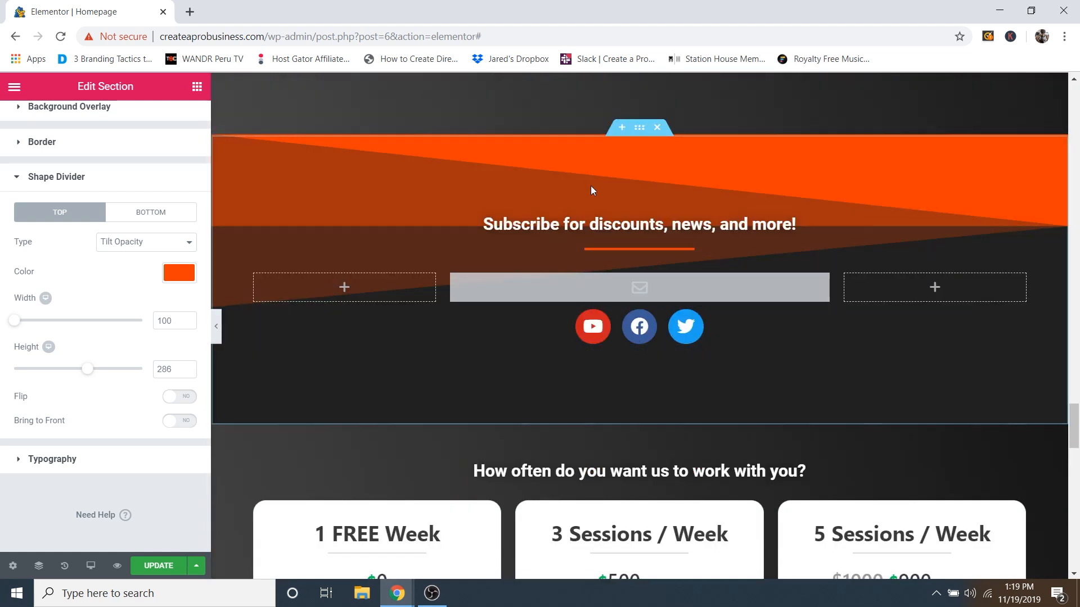
scroll(626, 225, down, 1)
scroll(626, 224, down, 8)
scroll(650, 279, up, 20)
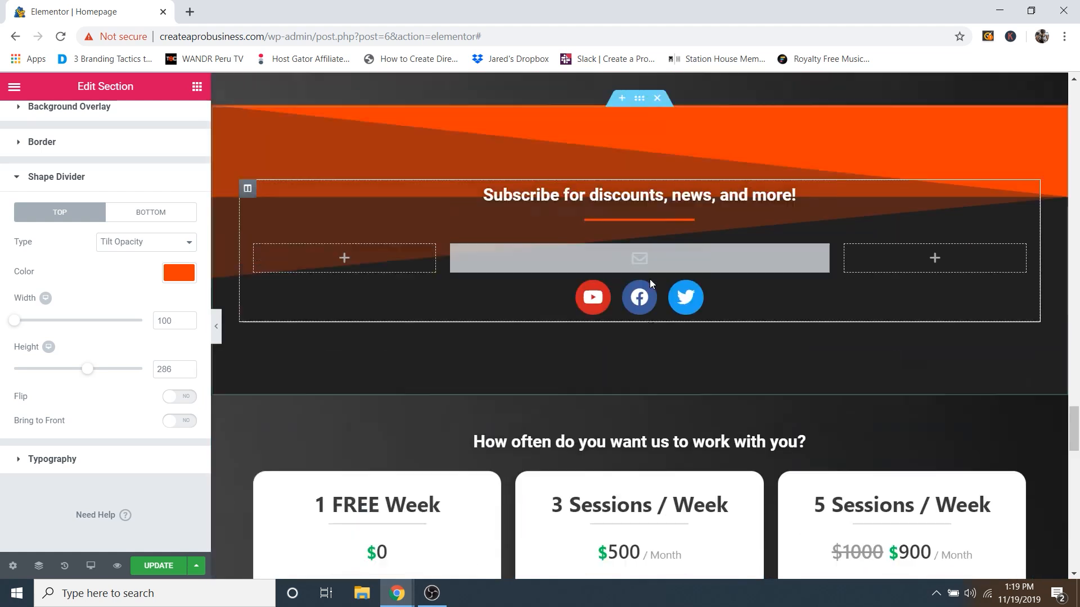
scroll(647, 244, down, 15)
scroll(651, 251, up, 6)
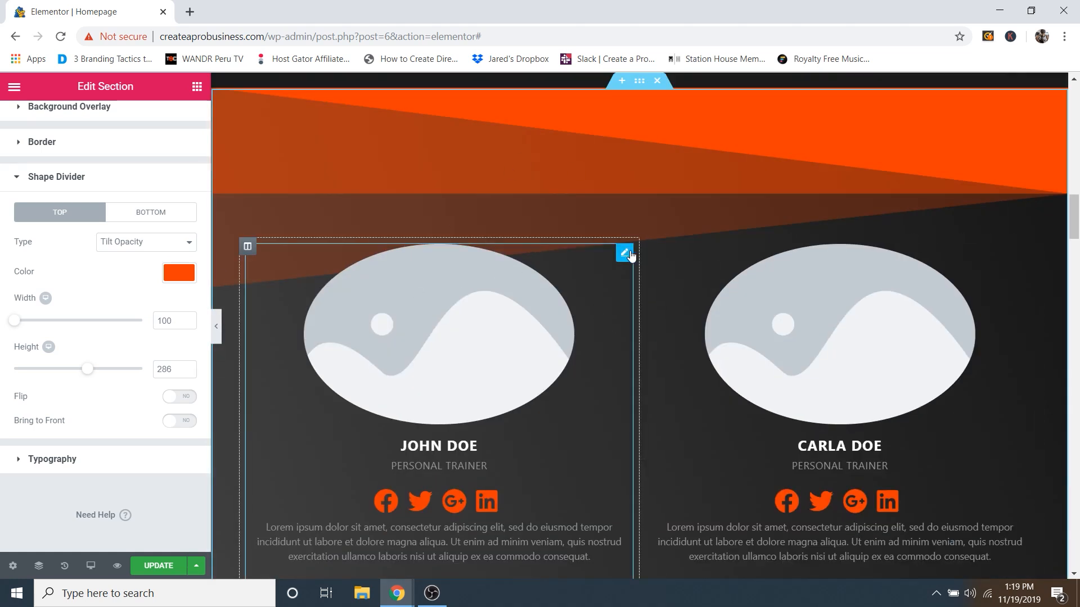
scroll(605, 257, down, 1)
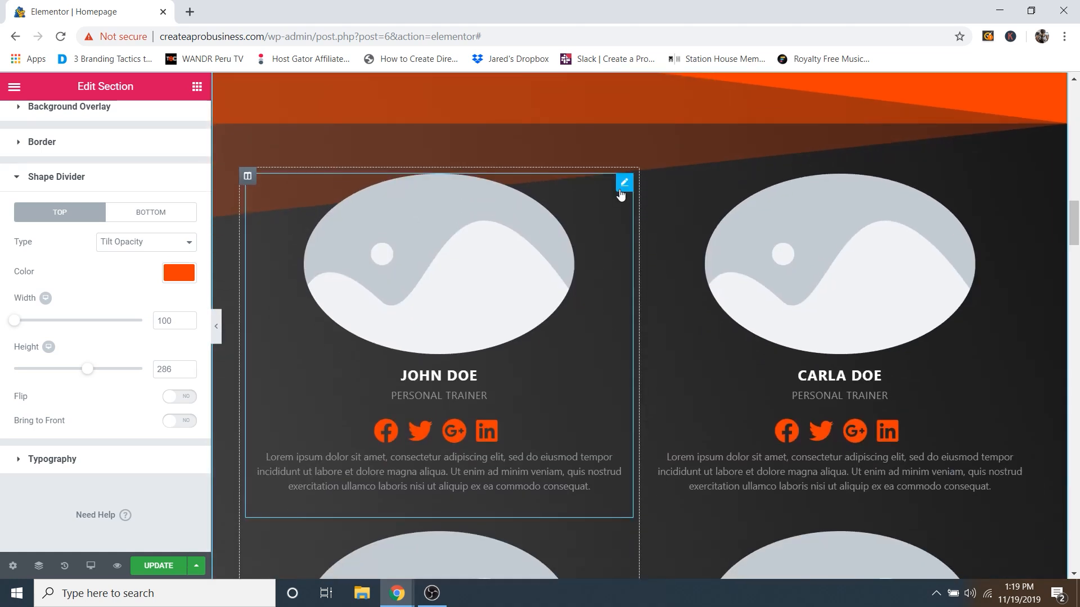
click(623, 184)
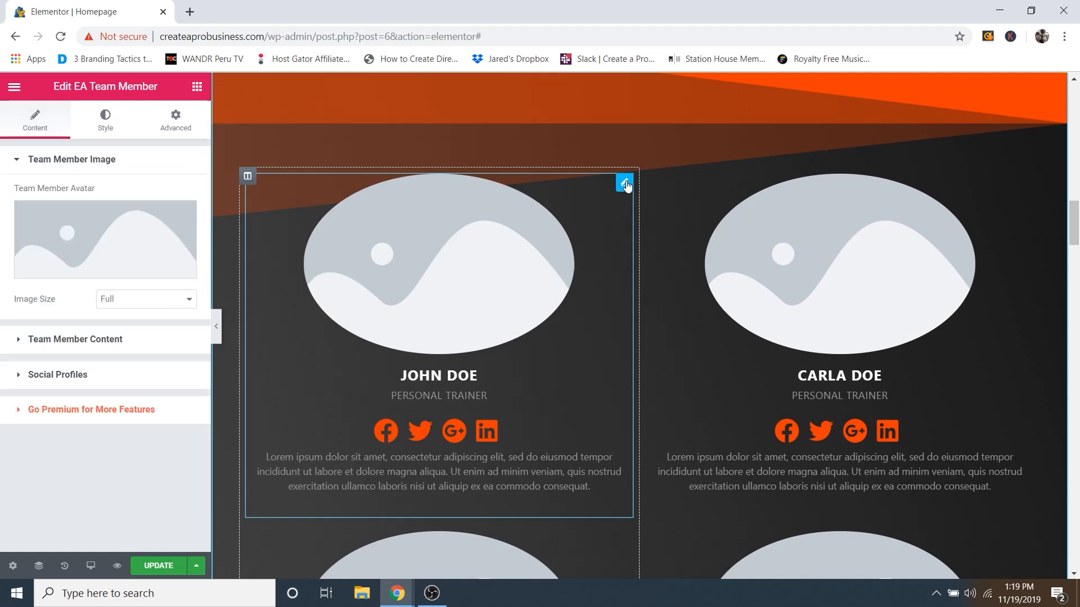
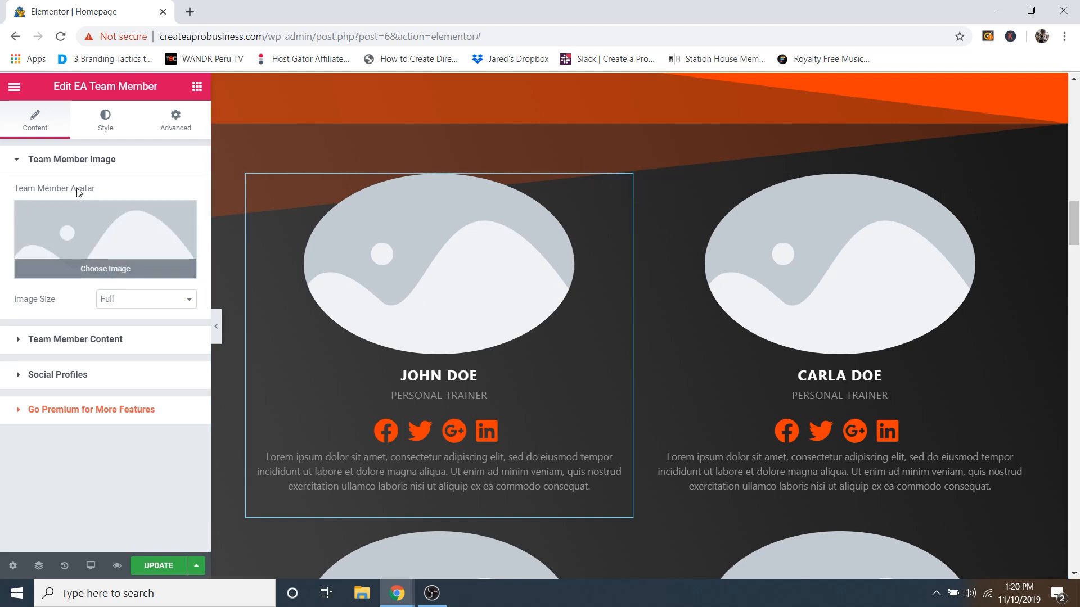
Step: Set John Doe's team member avatar to Coach-1.jpg from the media library
click(100, 270)
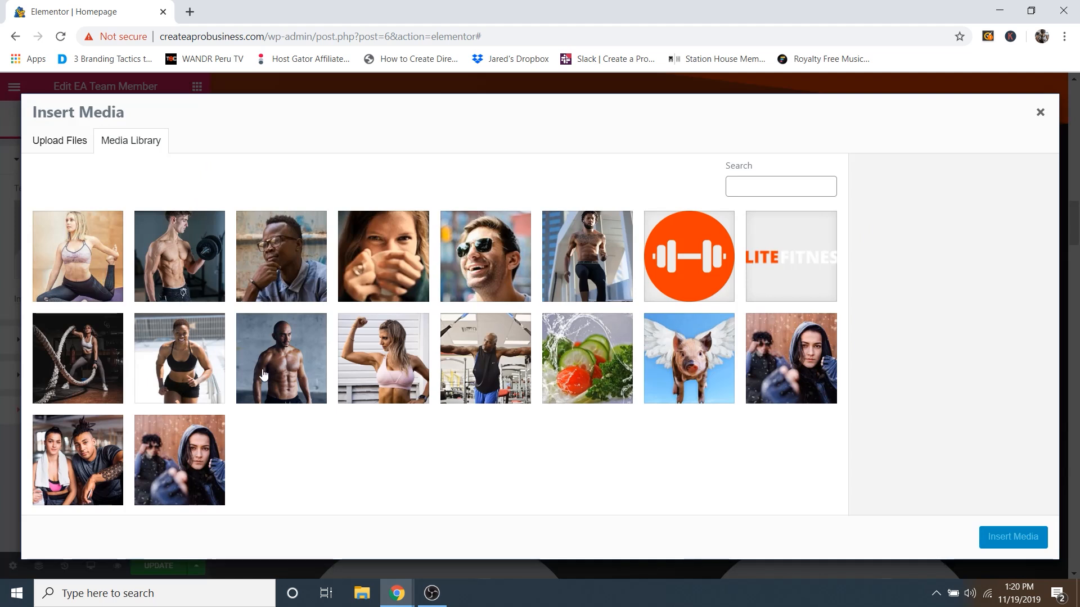
click(479, 361)
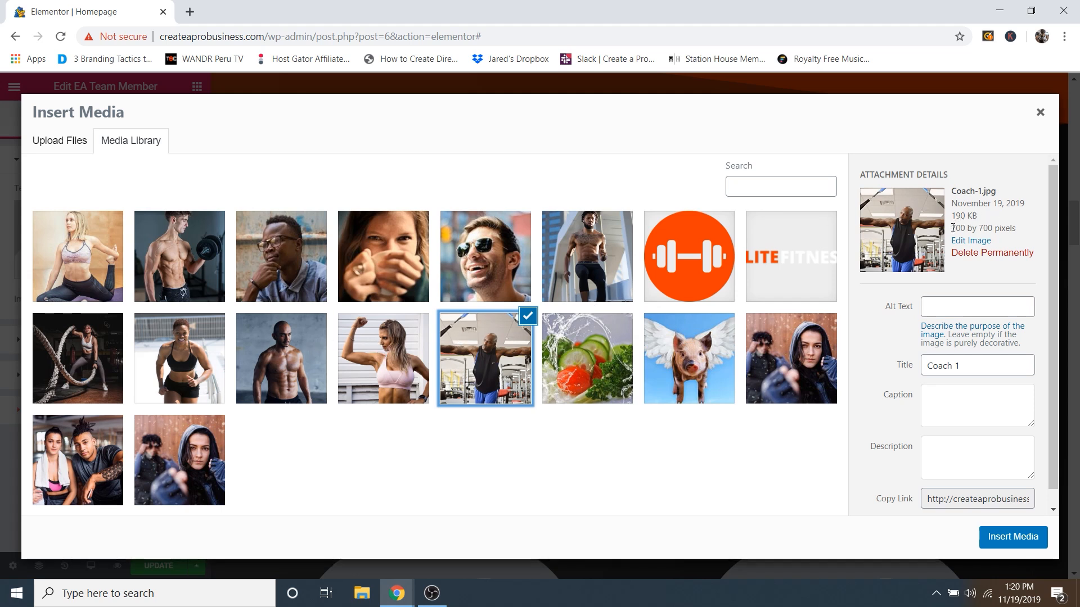
drag(952, 228, 965, 228)
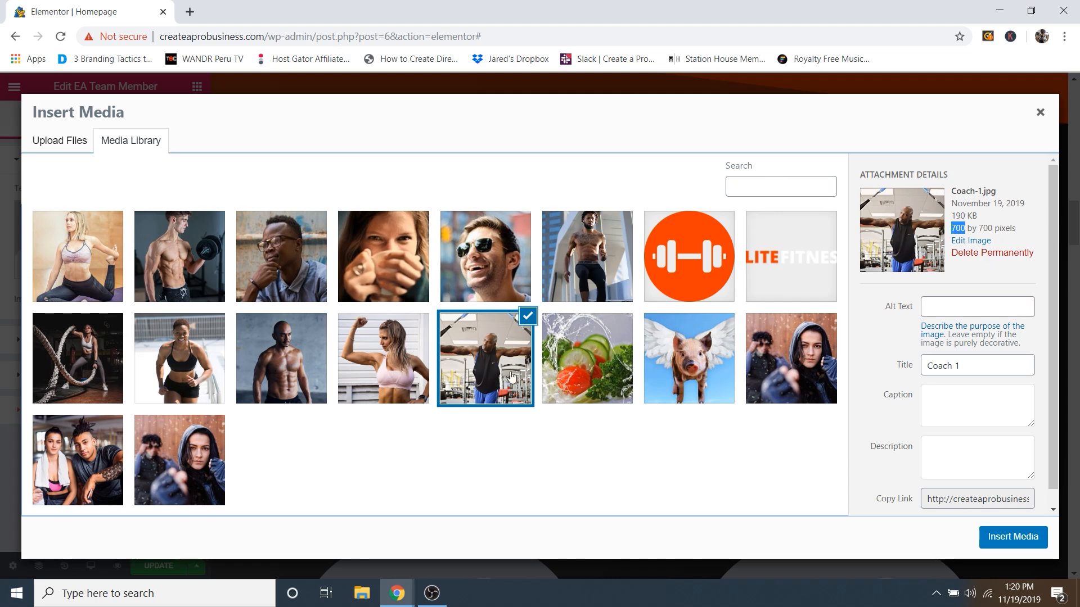
click(1012, 540)
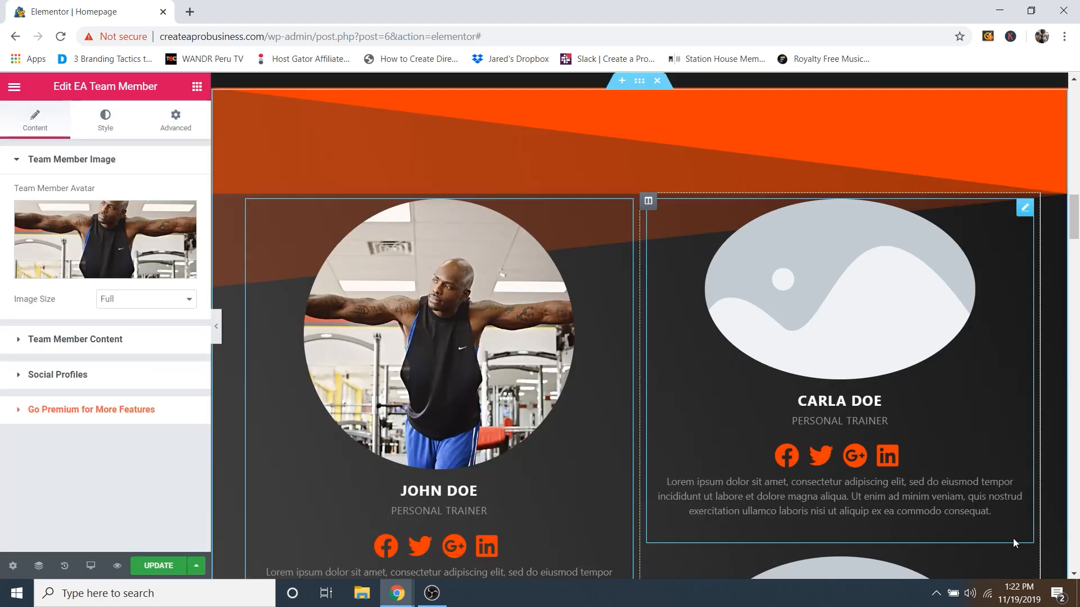
Step: Expand Team Member Content and enlarge the Description box to show John Doe's full text
scroll(427, 285, down, 1)
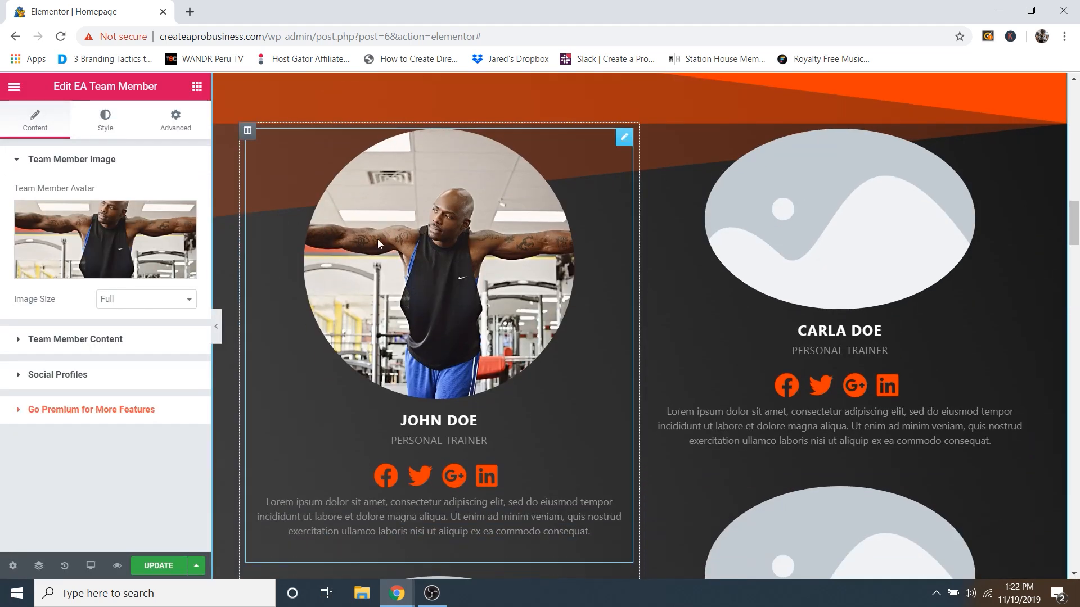
click(72, 341)
click(147, 229)
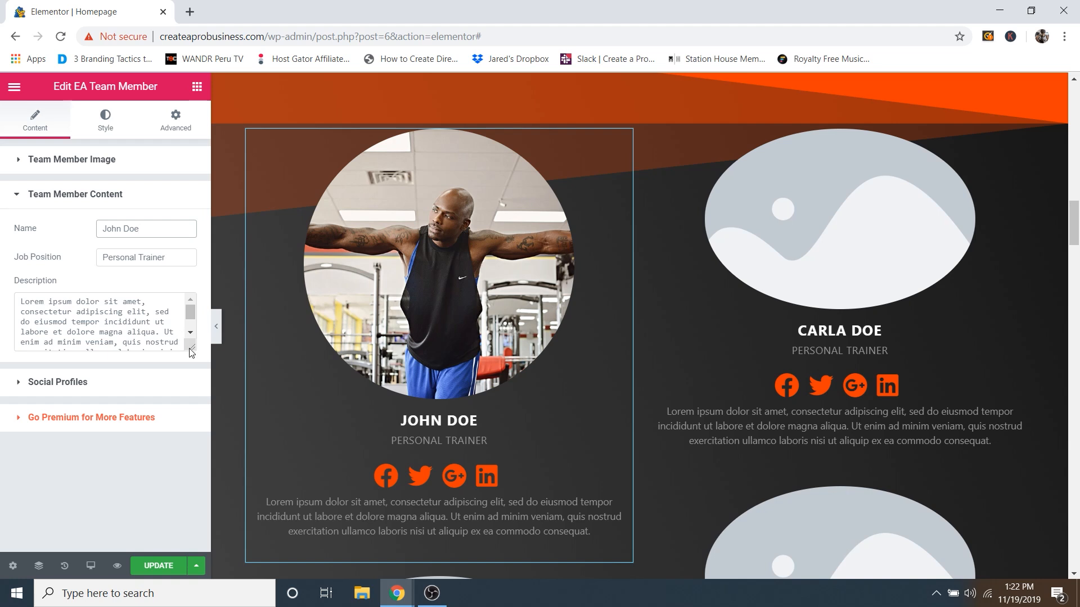
drag(190, 350, 193, 427)
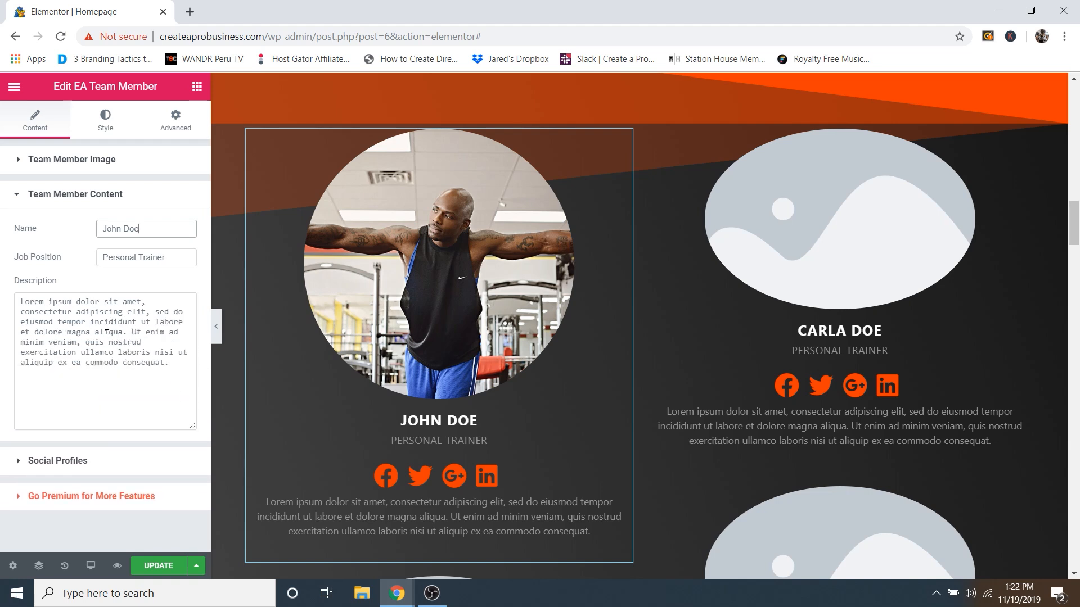
Step: Expand Social Profiles and toggle Display Social Profiles off and back on
click(79, 464)
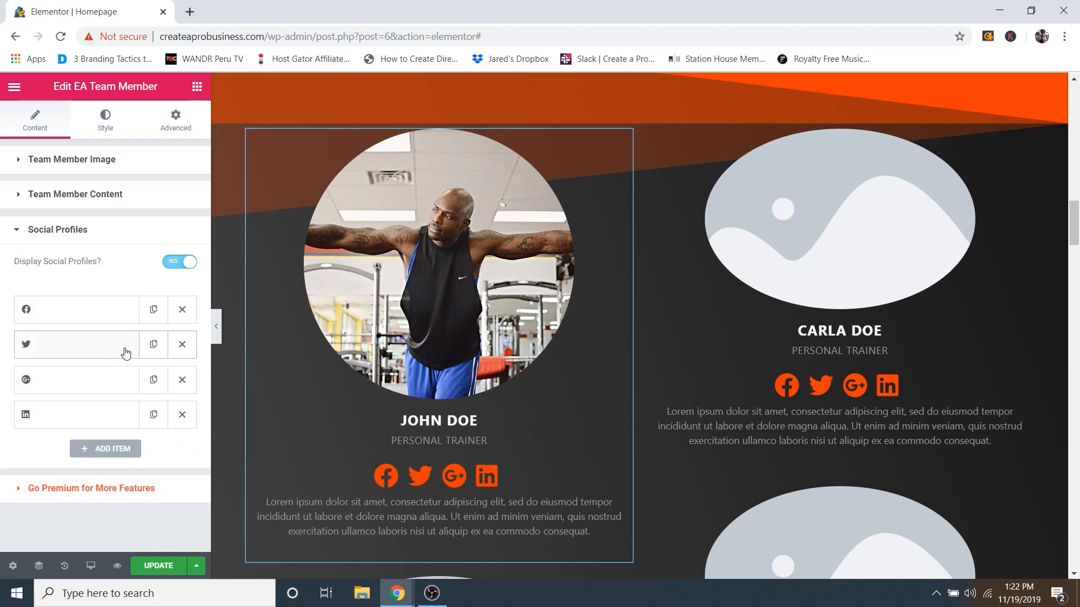
click(177, 267)
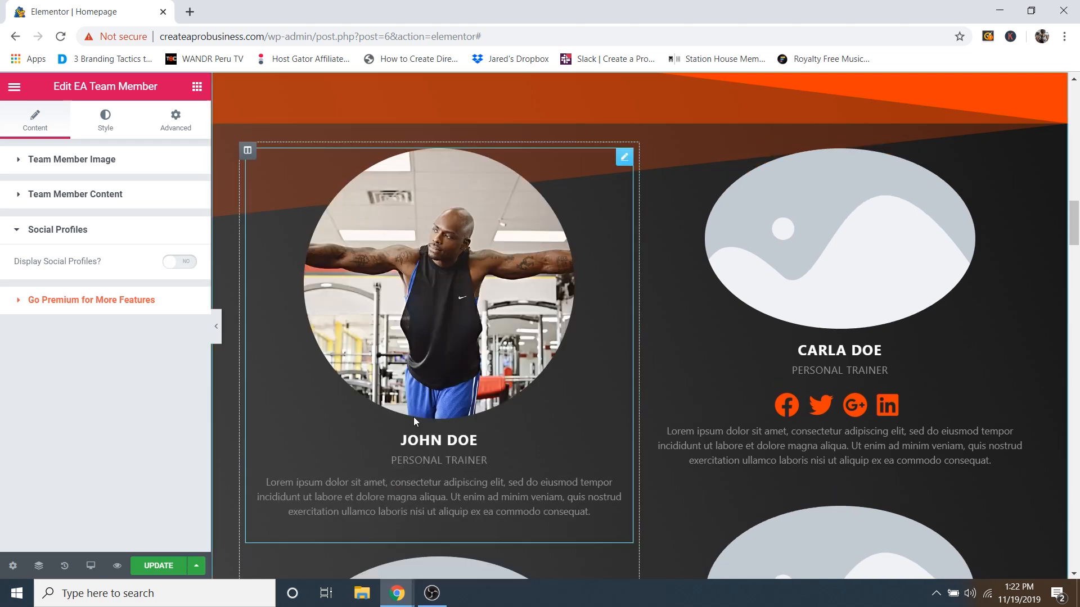
click(179, 262)
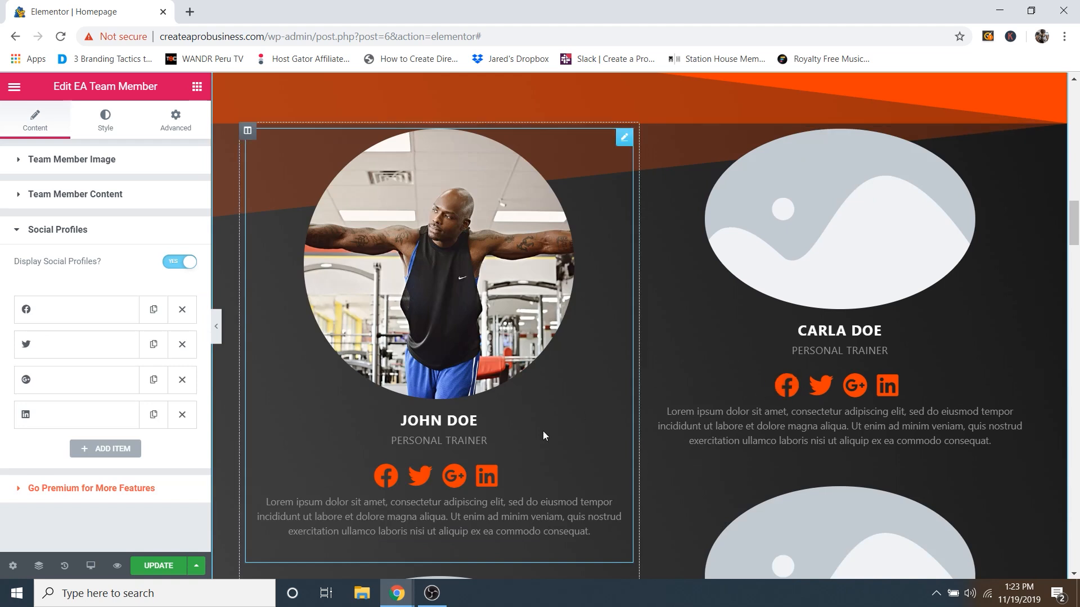
scroll(605, 425, up, 1)
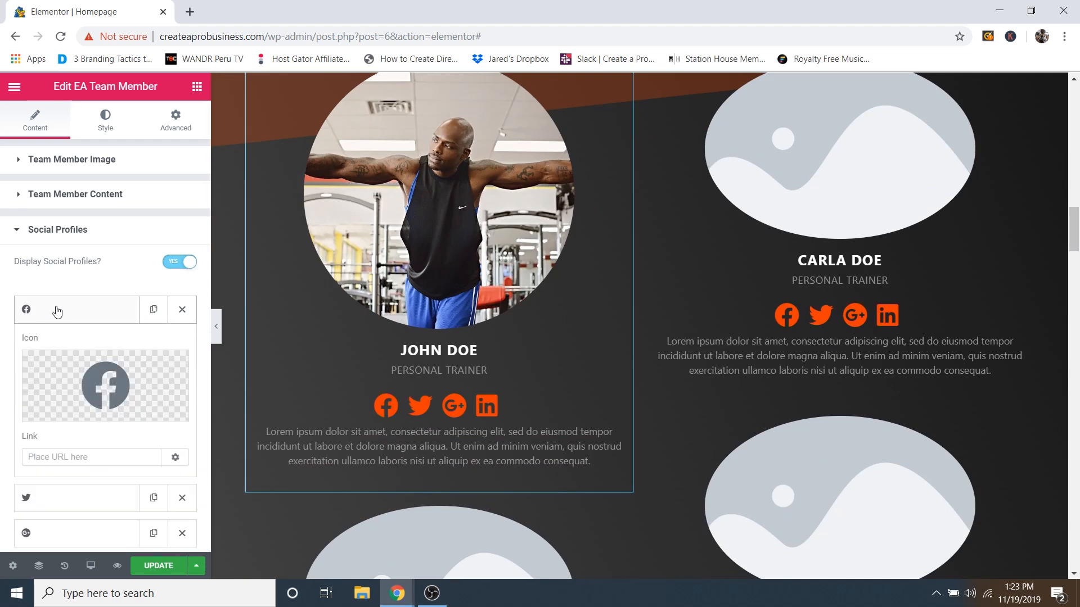
Step: Replace the card's Facebook social icon with Instagram, found by searching 'insta' in the Icon Library
click(57, 312)
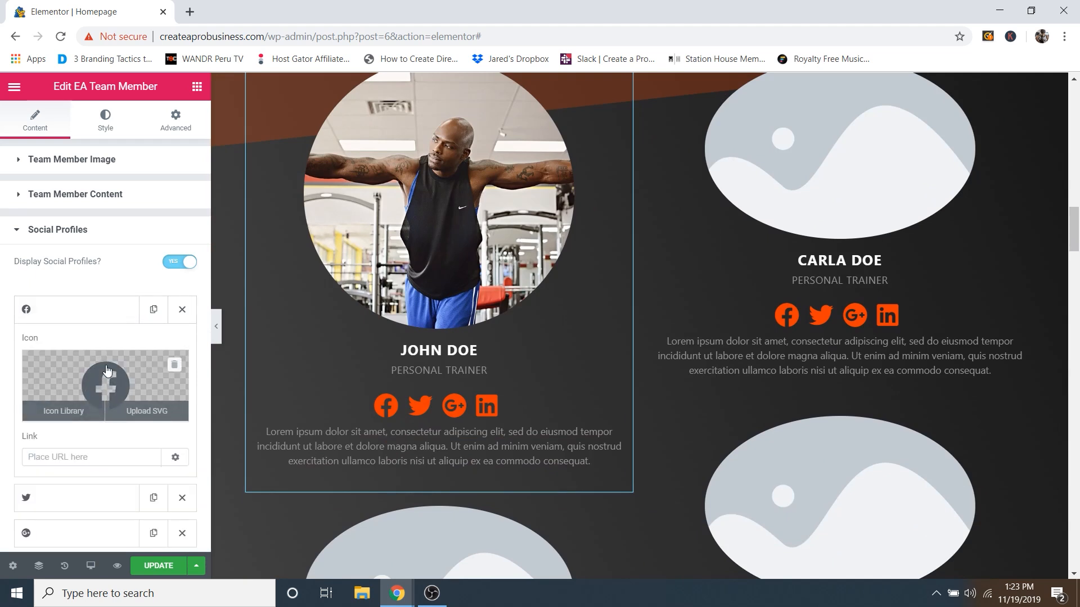
click(77, 413)
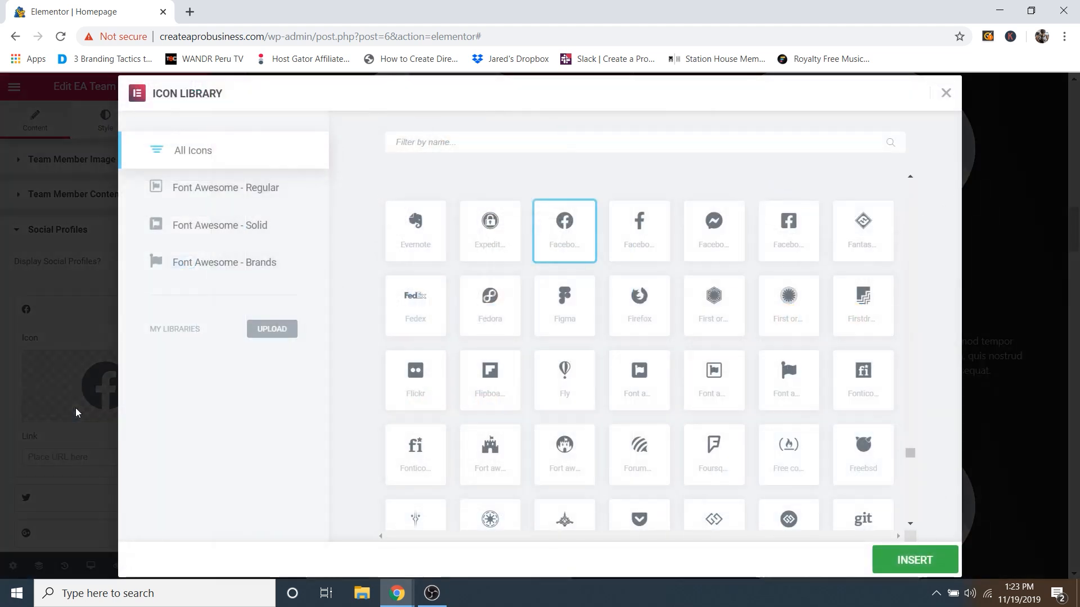
text(insta)
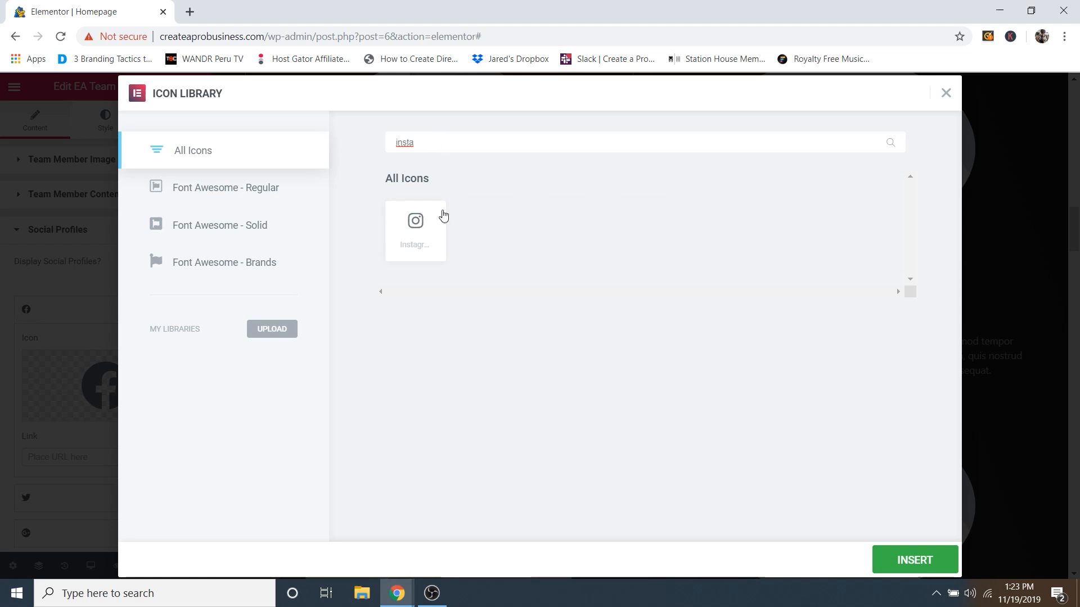
click(426, 226)
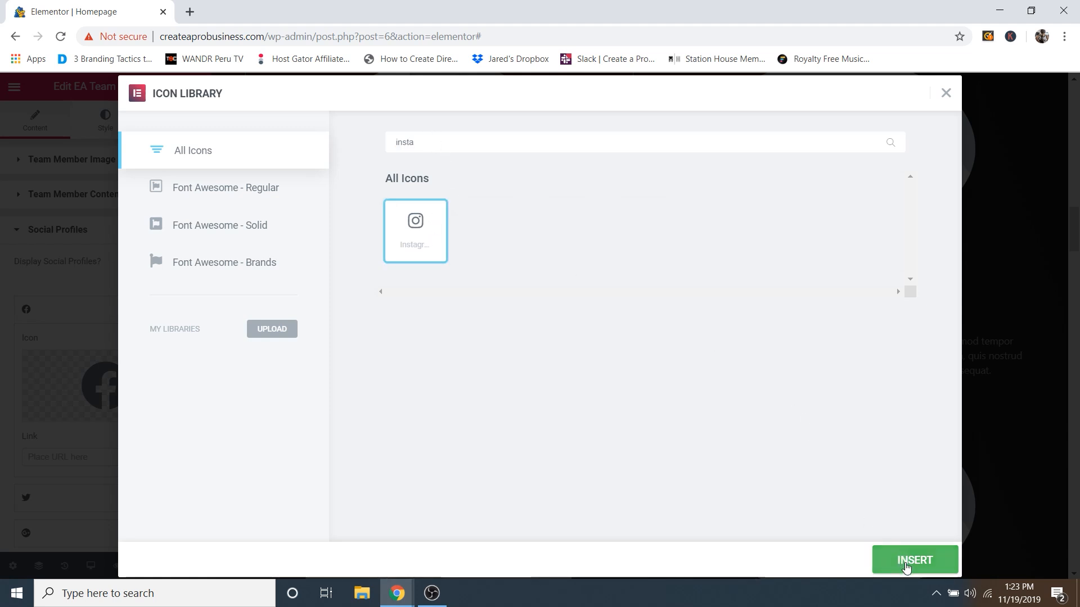
click(901, 560)
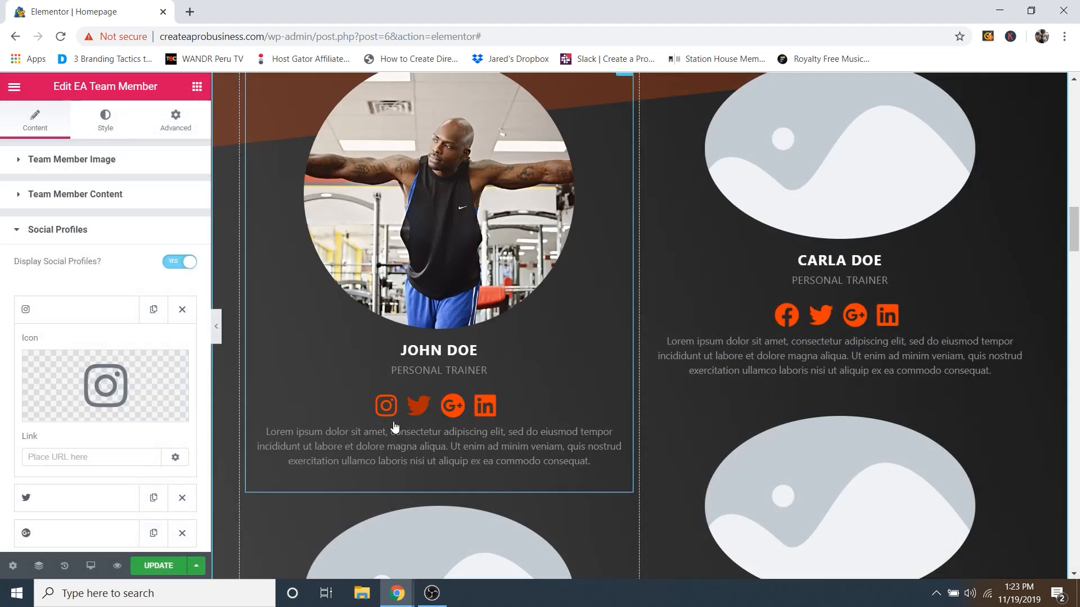
click(51, 458)
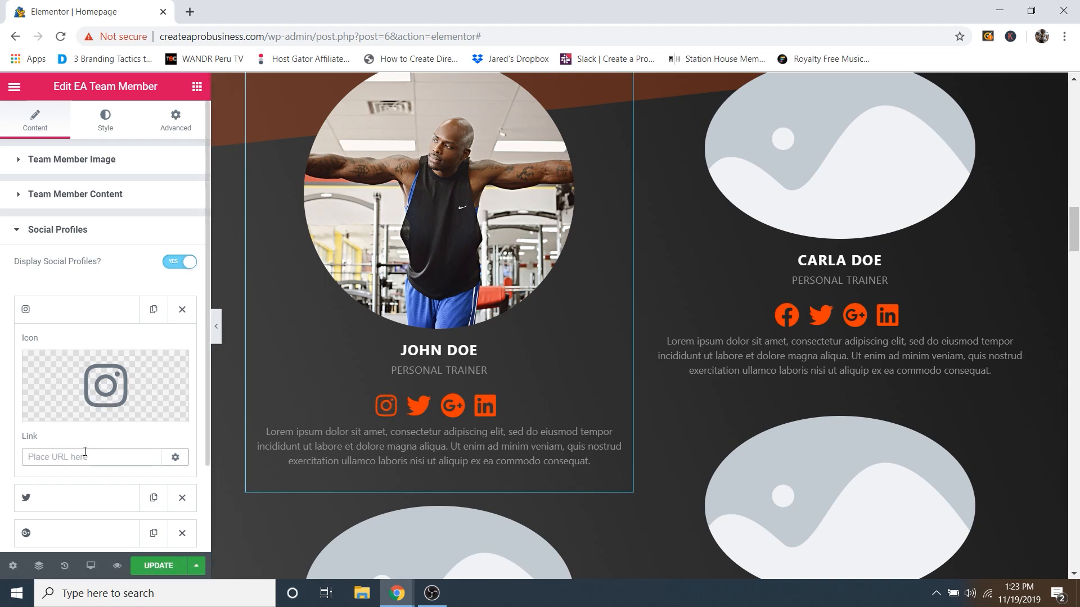
click(70, 311)
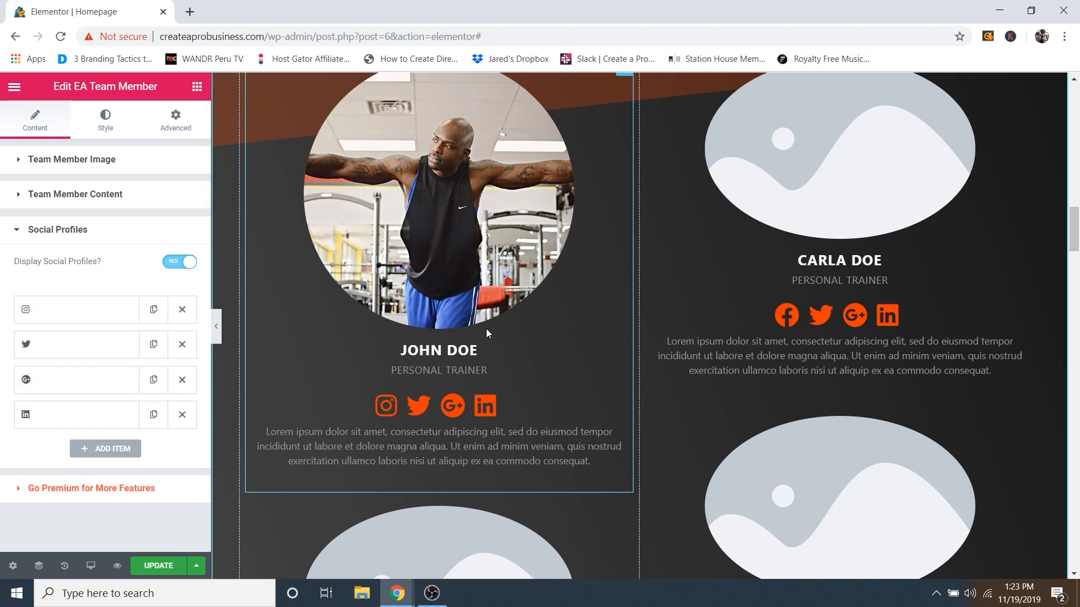
scroll(444, 200, up, 1)
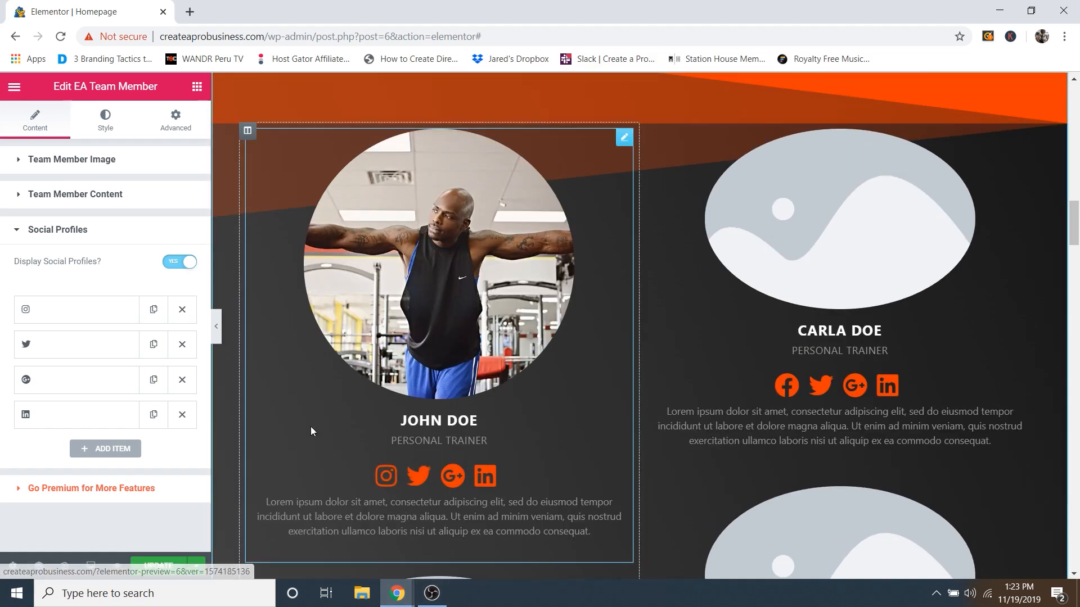
click(99, 239)
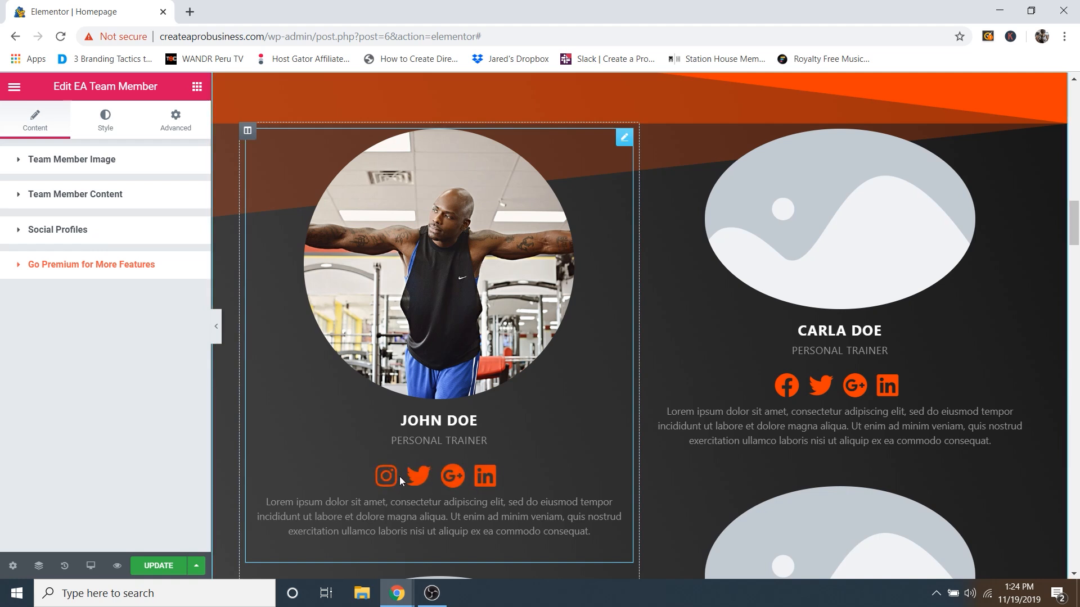
Step: Try a teal social icon colour in Social Profiles Style, reset it to orange, and check the hover colour
click(112, 125)
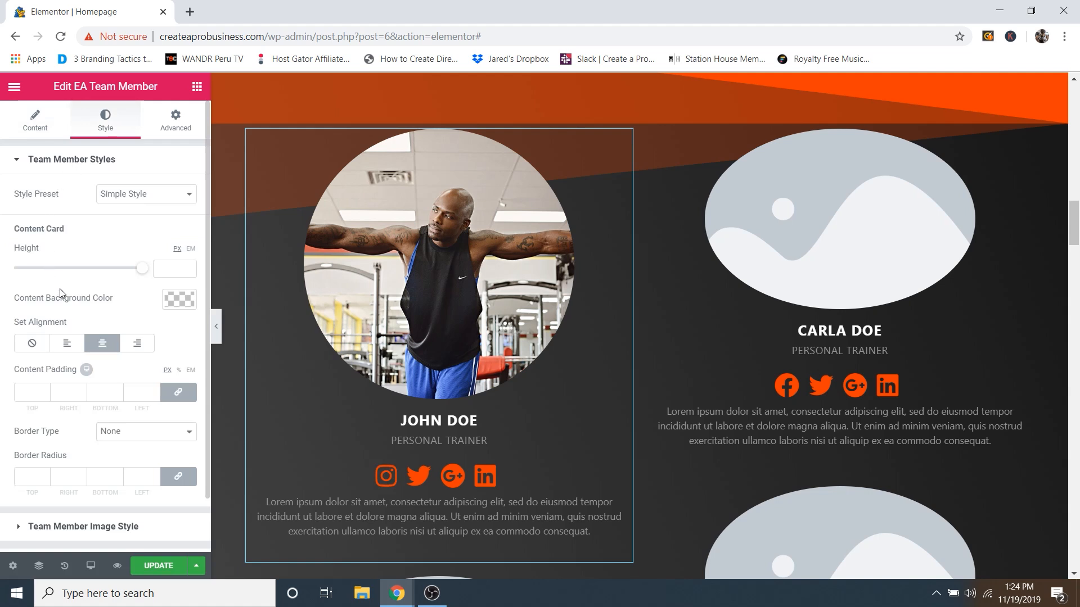
scroll(128, 395, down, 1)
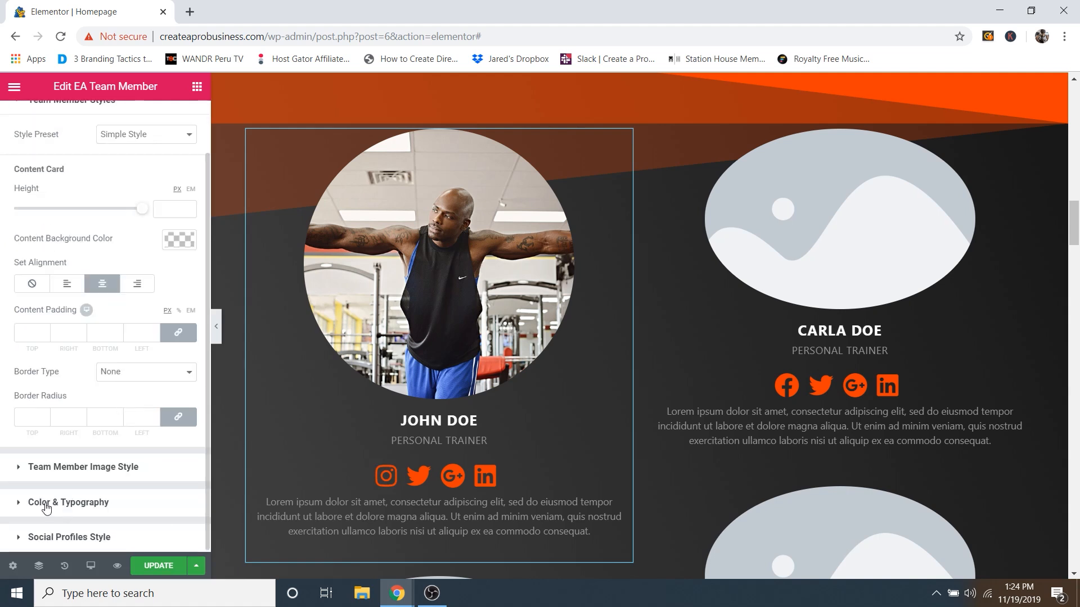
click(79, 539)
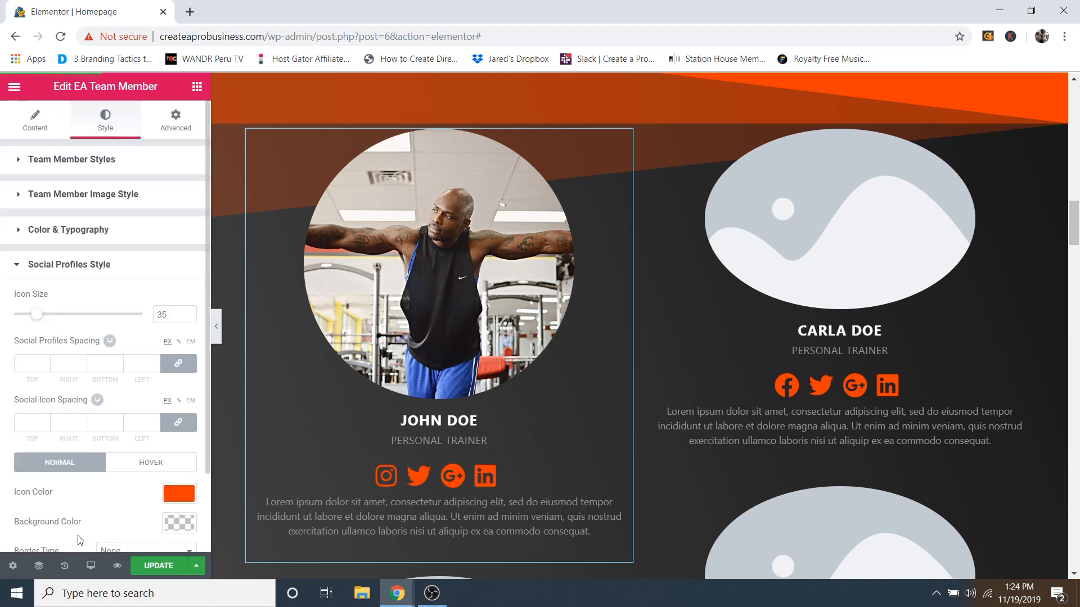
scroll(107, 281, down, 2)
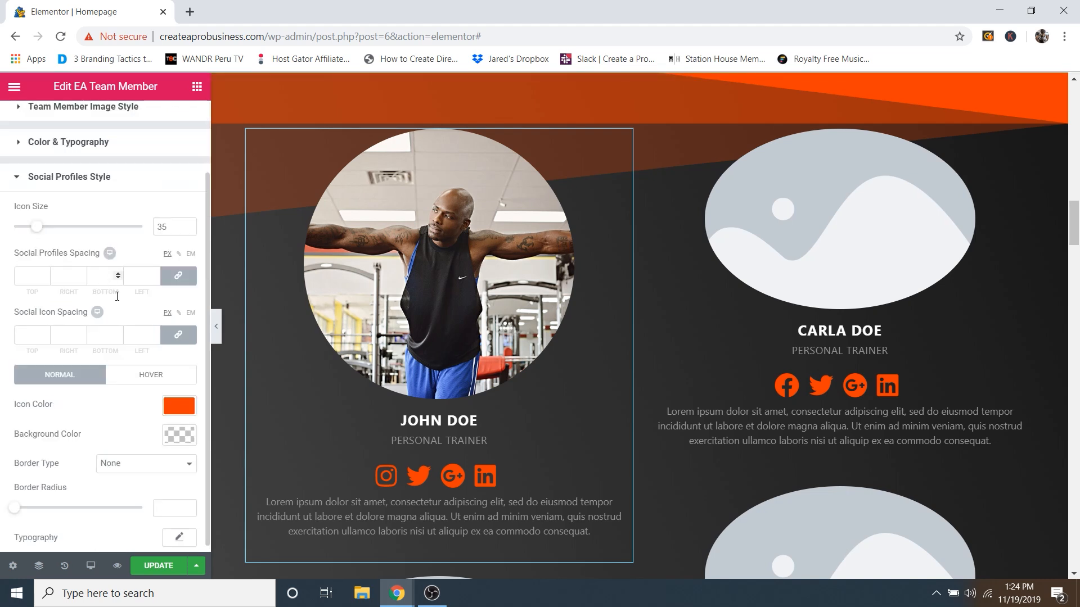
click(176, 406)
drag(138, 445, 79, 450)
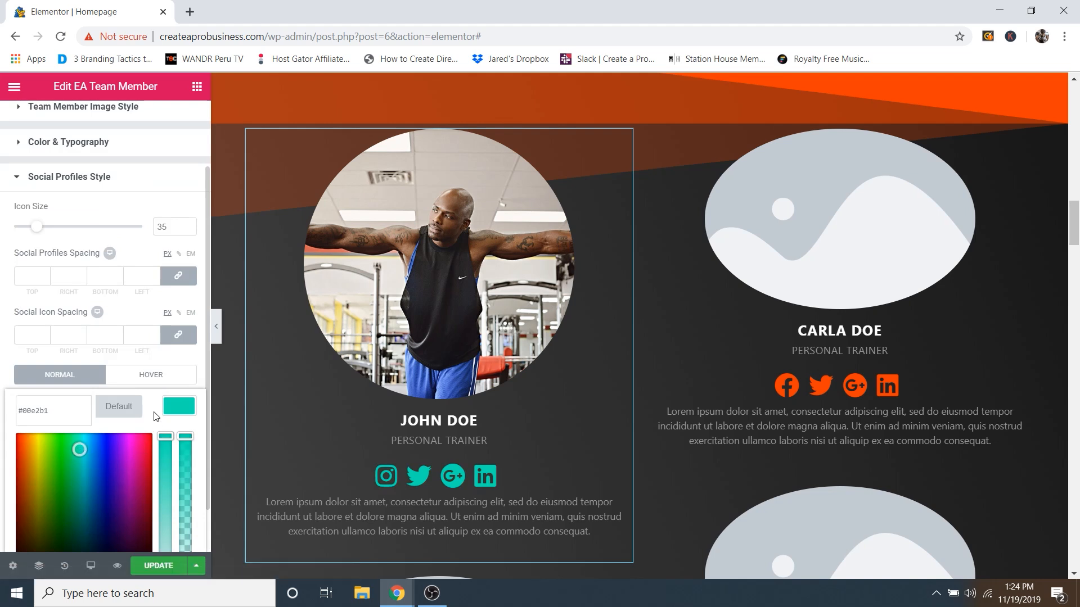
click(137, 409)
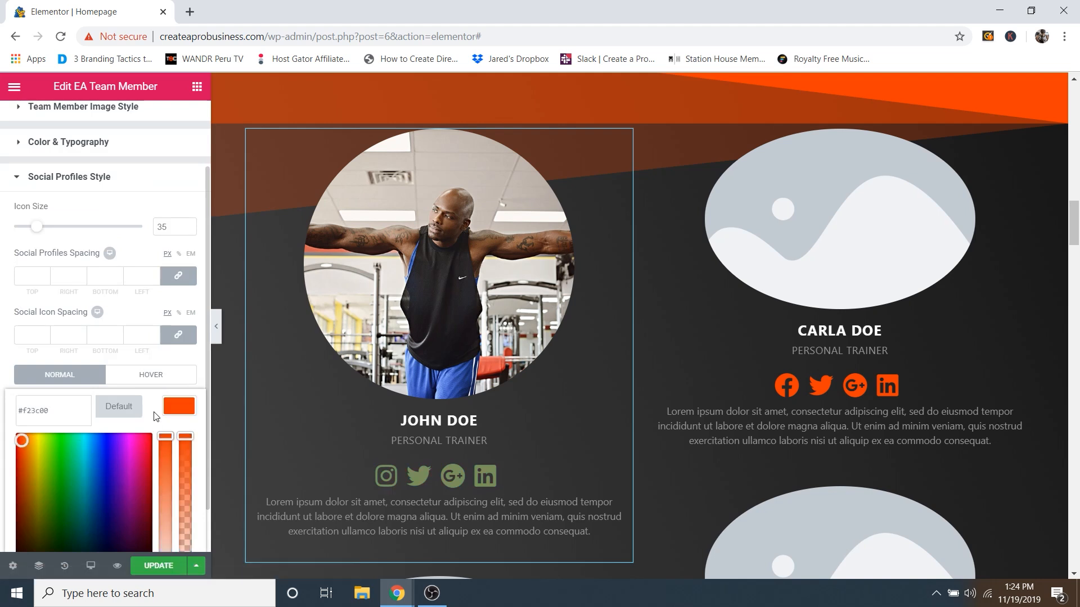
click(147, 375)
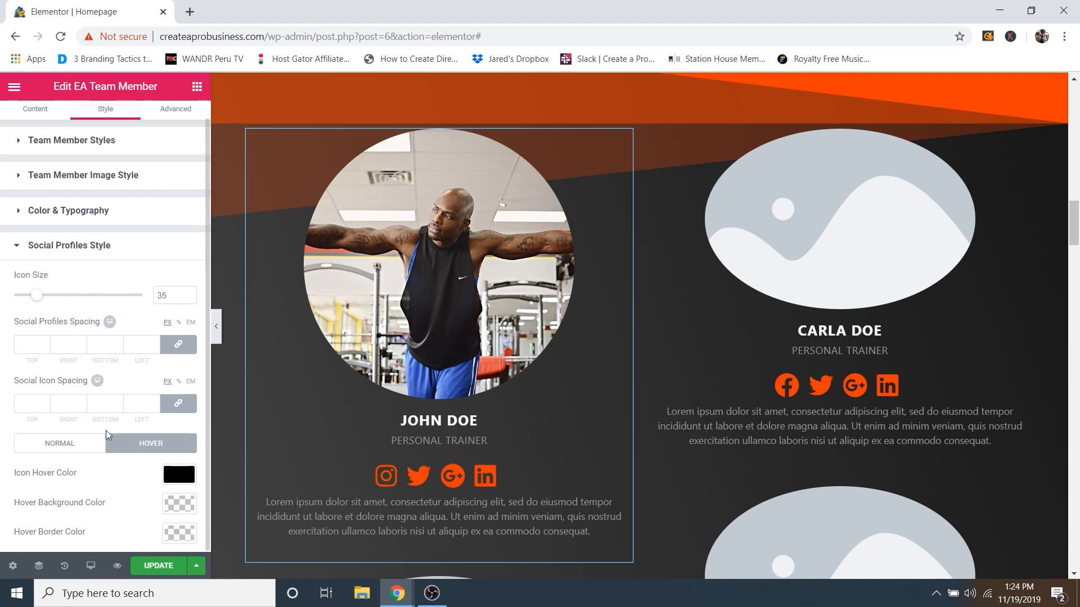
click(77, 246)
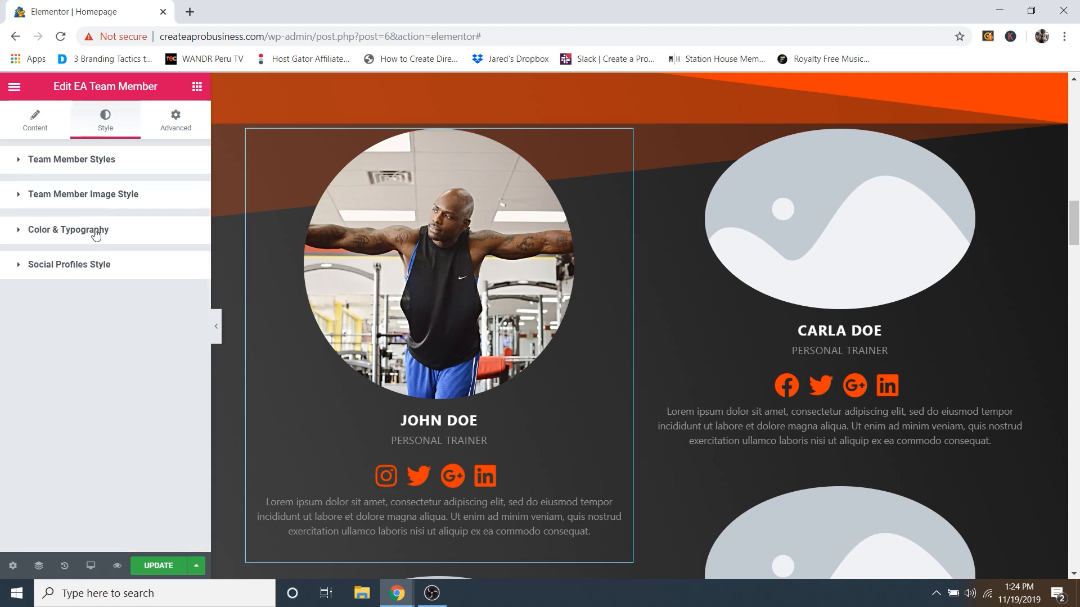
Step: Toggle Rounded Avatar off and on for John Doe's photo and set image width to 70
click(105, 200)
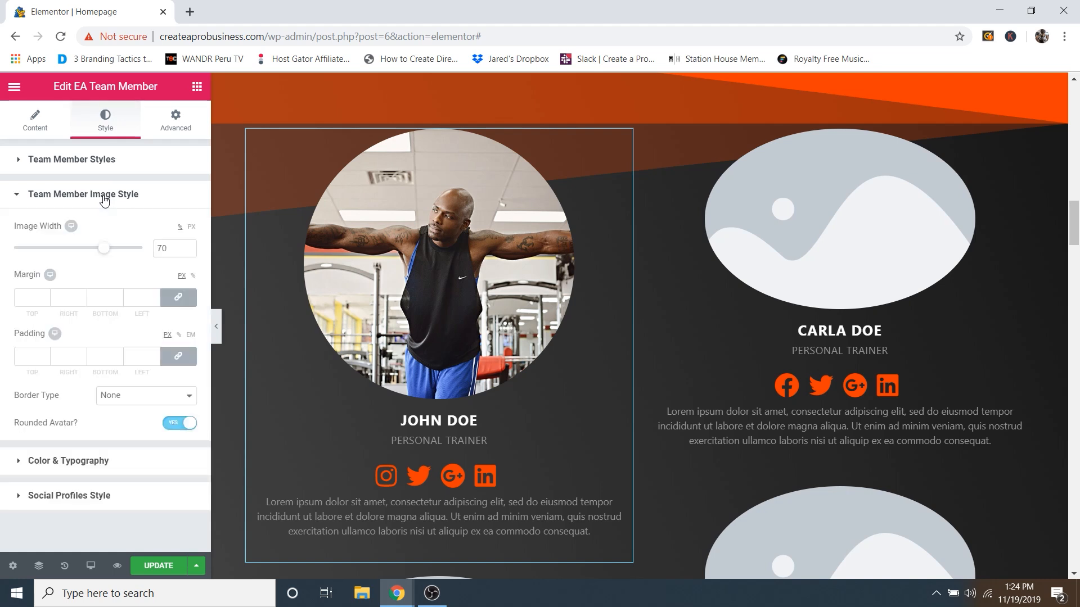
click(178, 425)
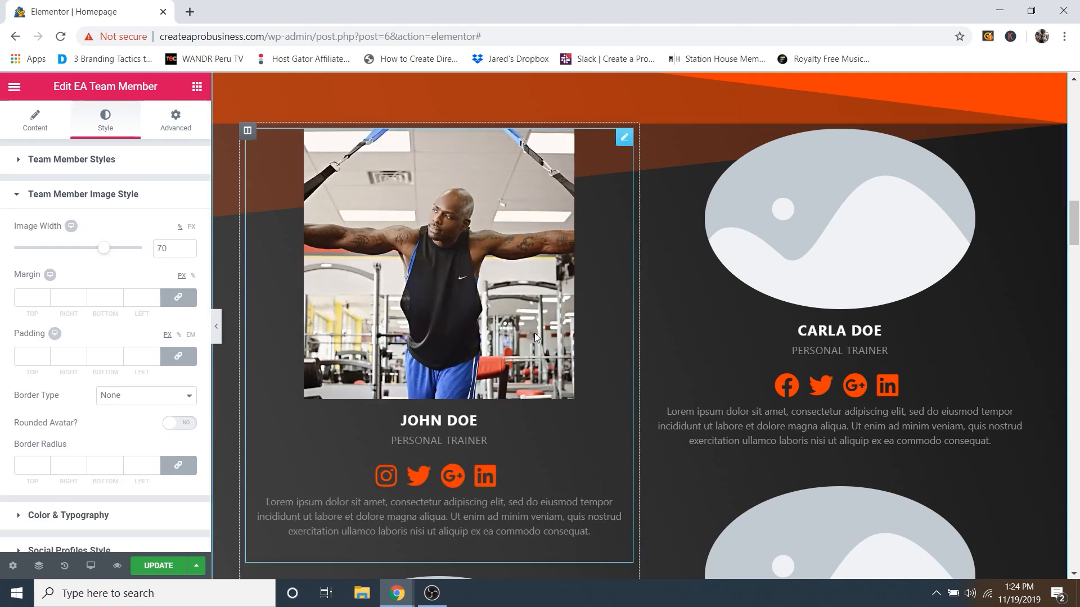
click(180, 423)
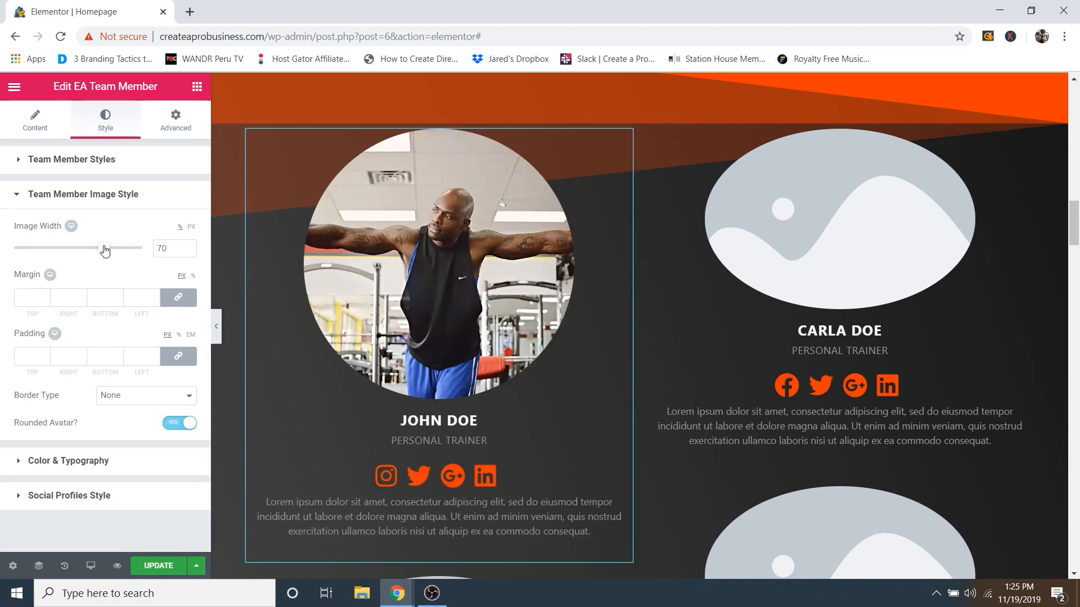
mouse_move(106, 253)
mouse_down()
mouse_move(60, 256)
mouse_move(140, 251)
mouse_move(107, 259)
mouse_up()
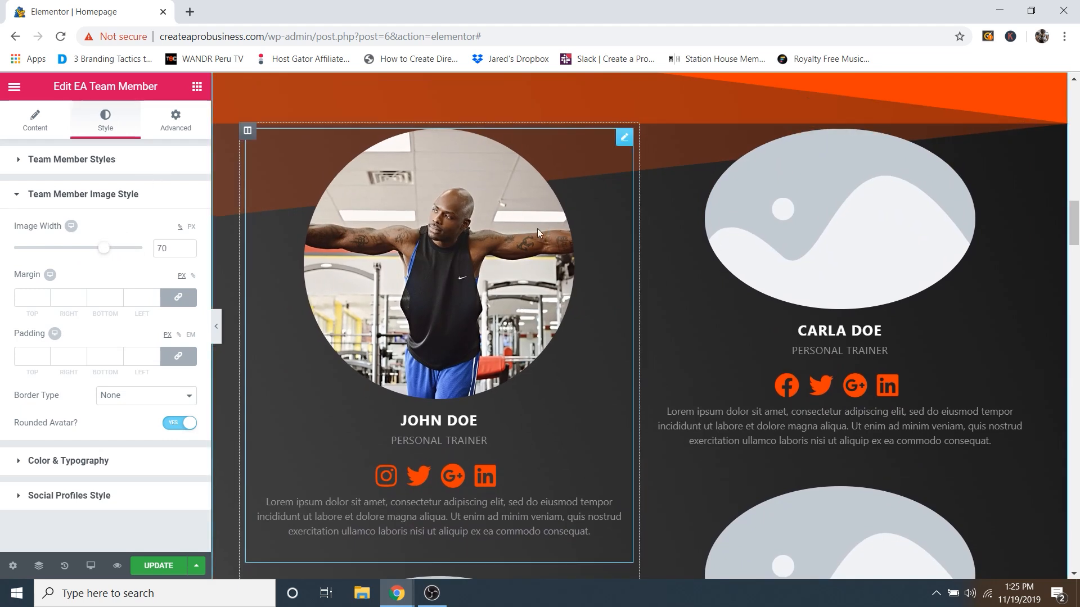
Step: Scroll the preview past the round-photo team cards to the orange divider above Who are we?
scroll(800, 282, down, 5)
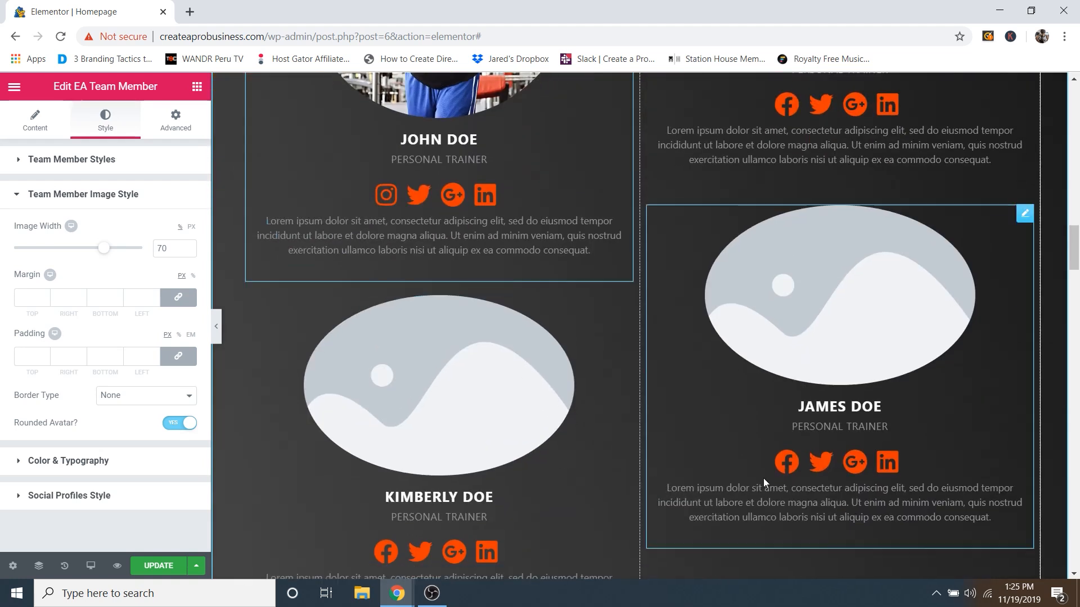
scroll(763, 478, up, 5)
scroll(836, 376, up, 1)
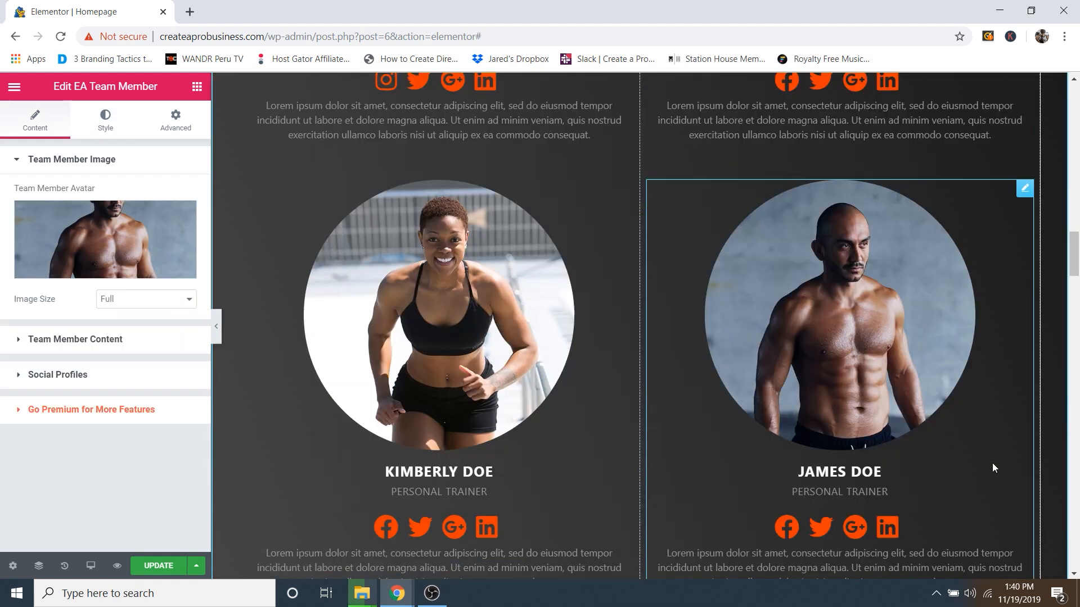
scroll(643, 420, down, 9)
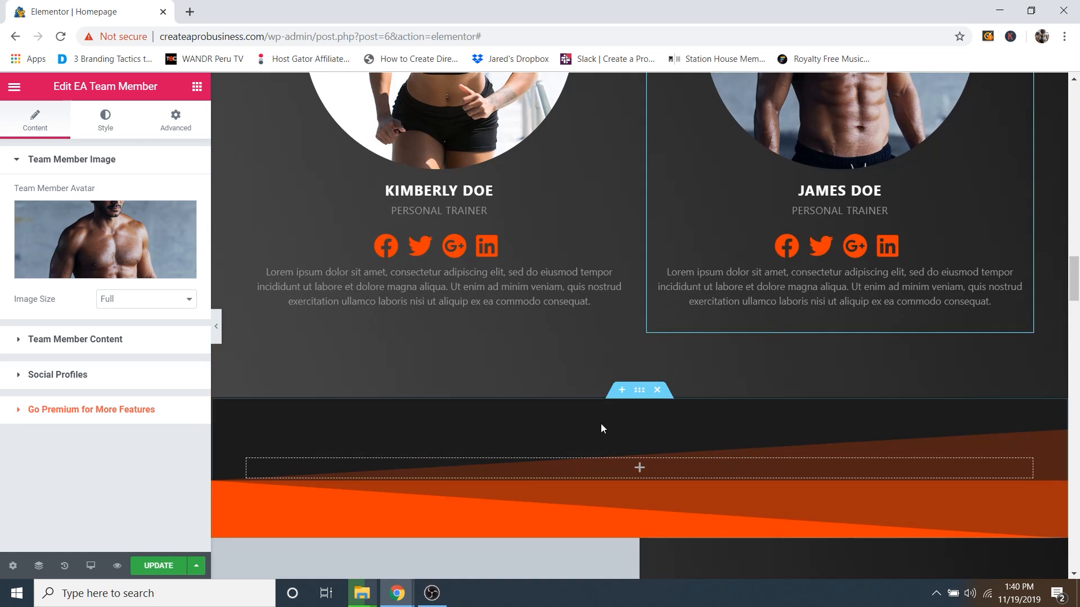
scroll(613, 352, up, 2)
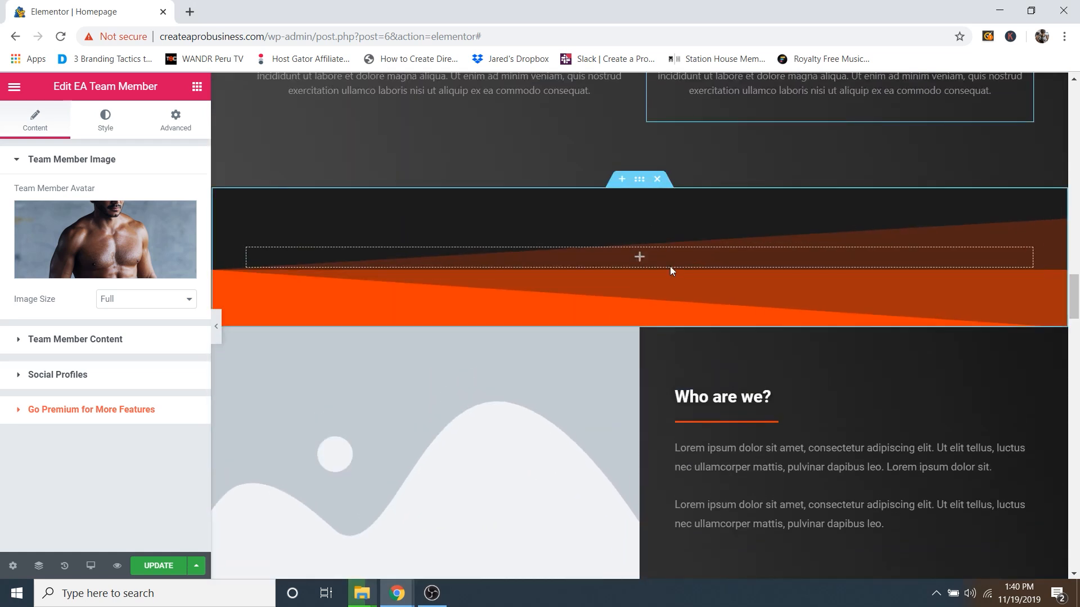
scroll(682, 278, down, 3)
scroll(663, 353, up, 4)
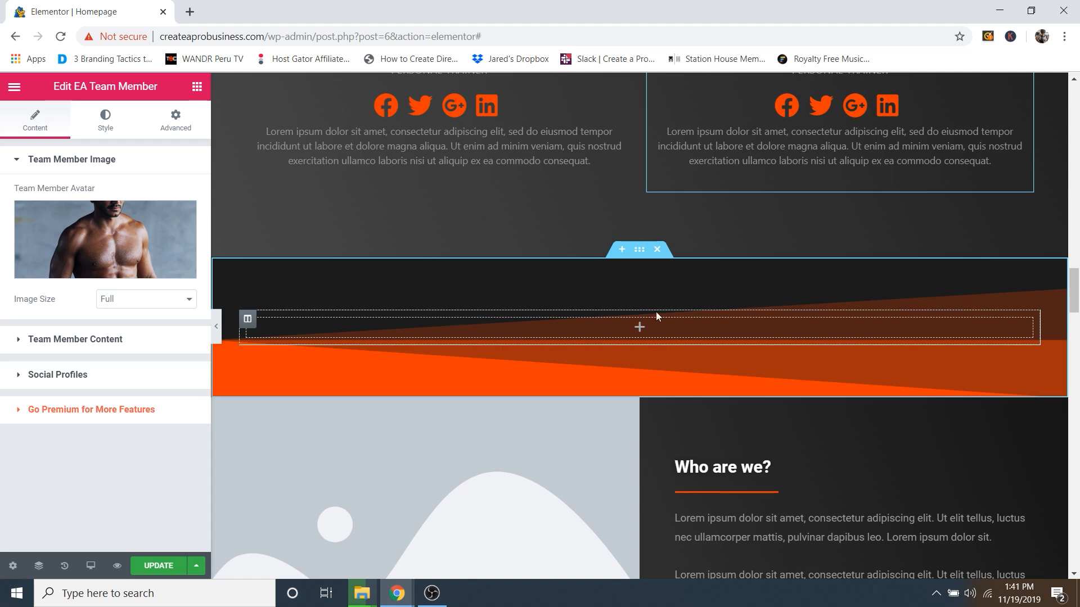
Step: Try a taller minimum height for the orange divider section, then undo back to 200 px
click(640, 251)
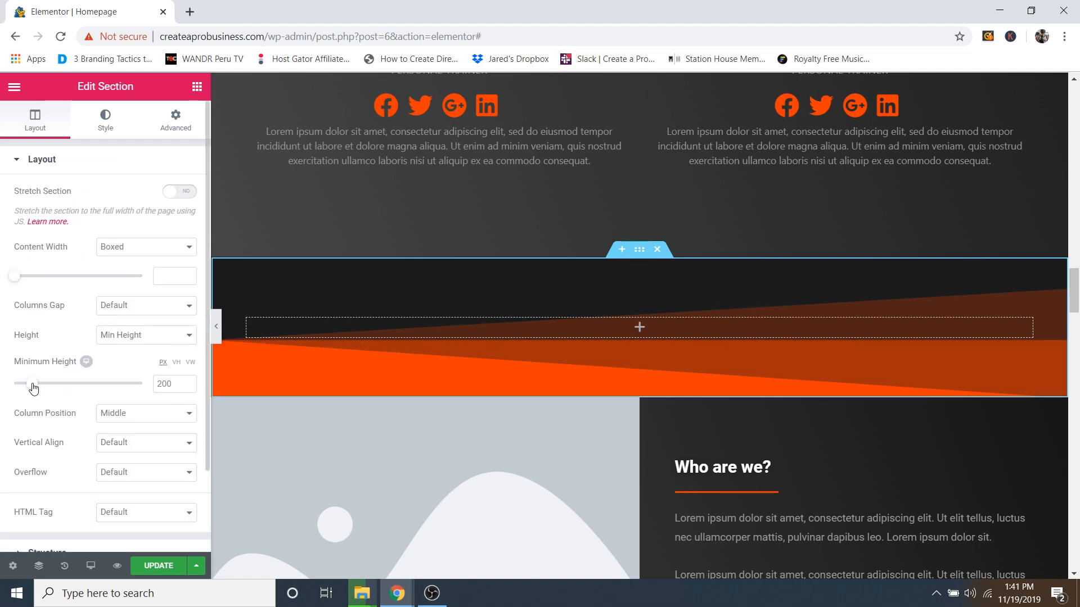
mouse_move(33, 387)
mouse_down()
mouse_move(72, 387)
mouse_move(24, 387)
mouse_move(34, 387)
mouse_up()
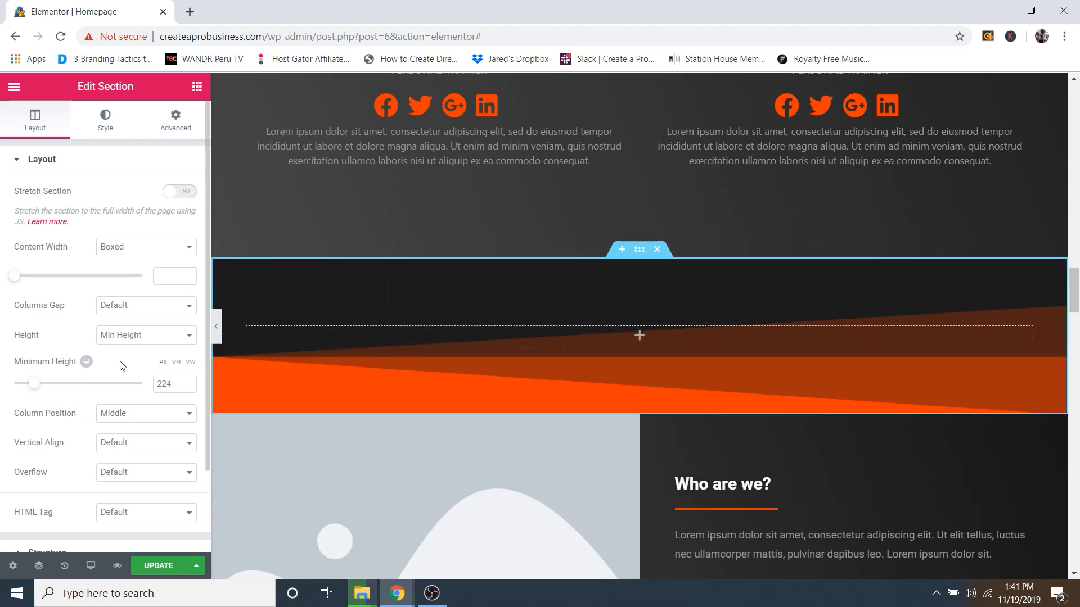
key(ctrl+z)
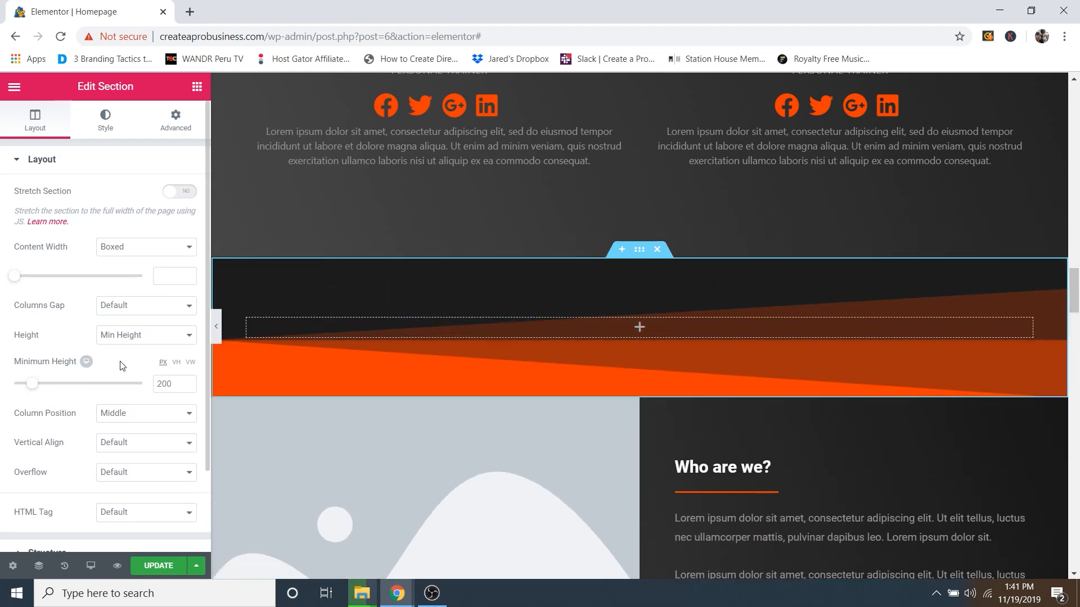
scroll(651, 312, down, 4)
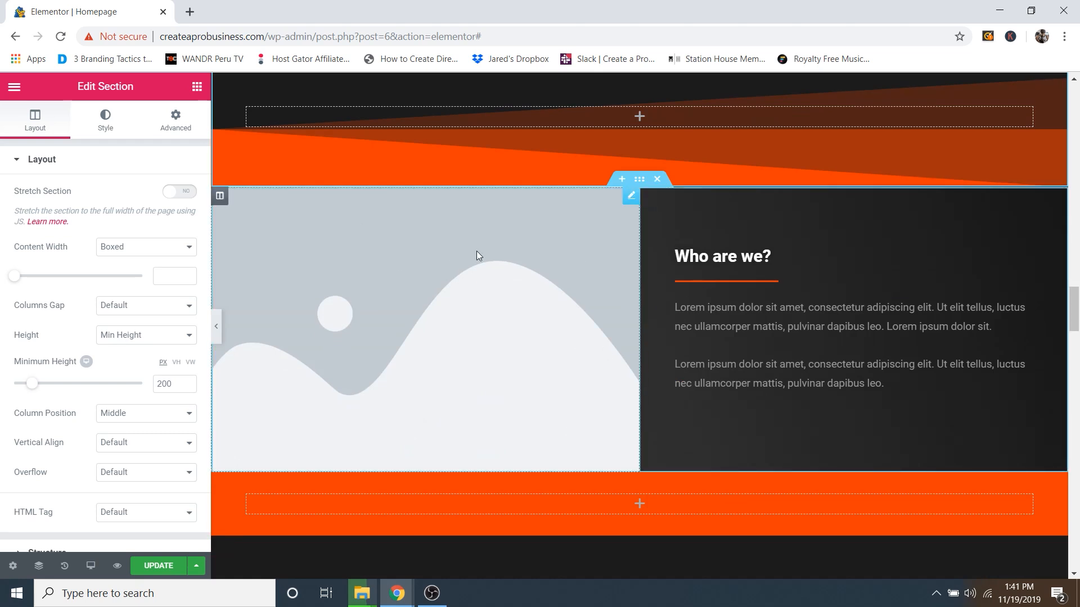
Step: Replace the Who are we? placeholder image with About.jpg from the media library
click(631, 196)
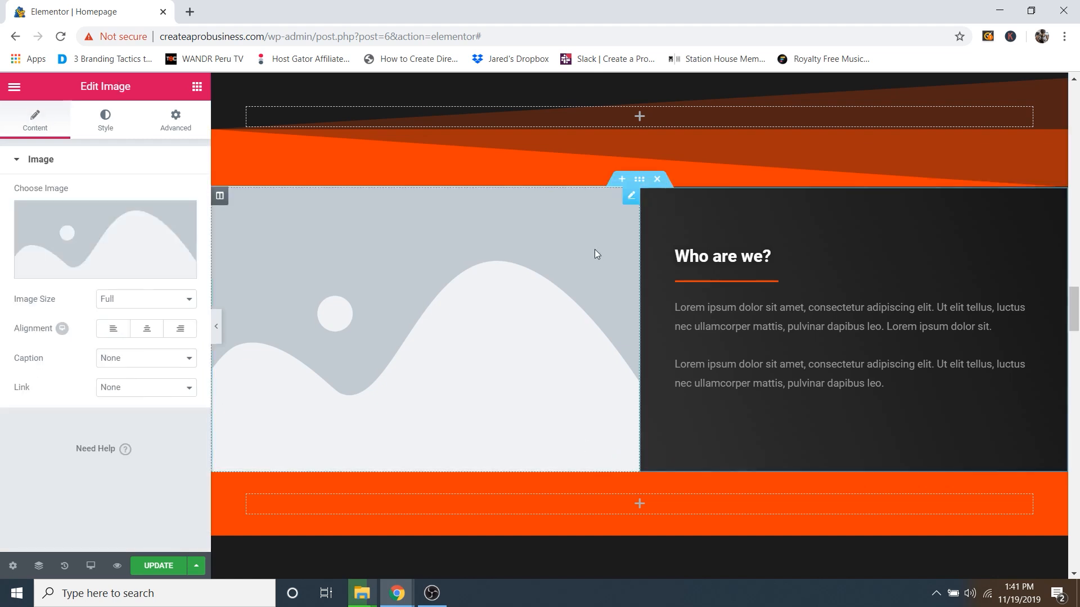
click(99, 270)
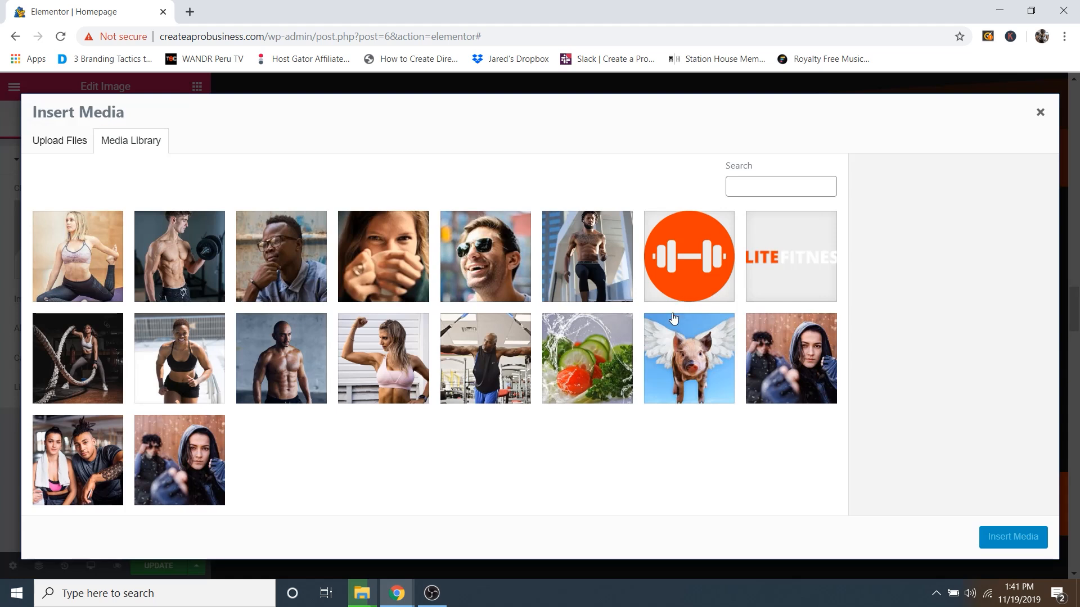
click(88, 463)
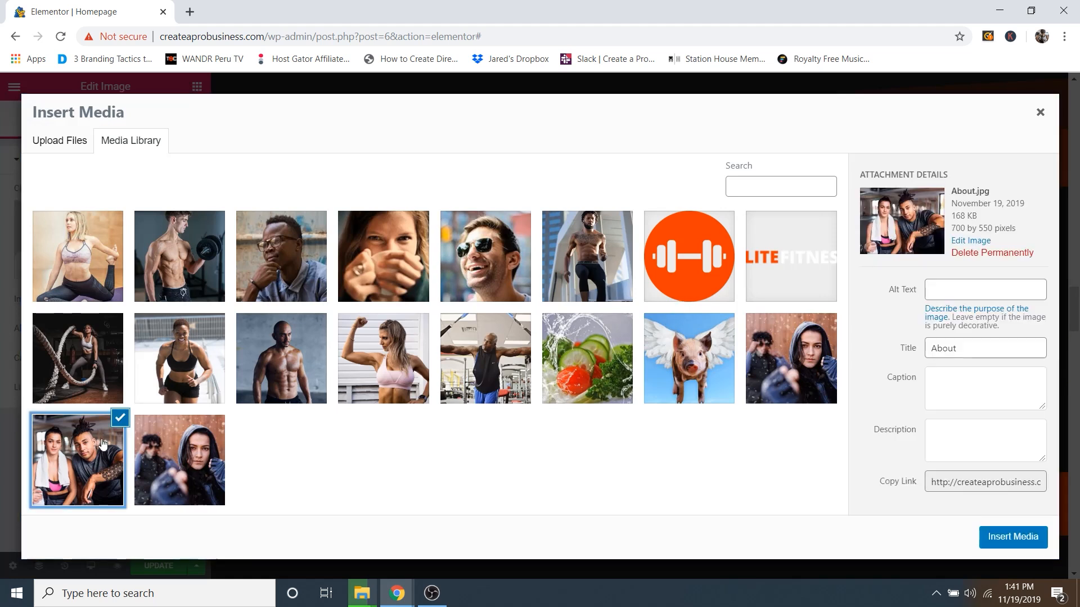
click(1013, 539)
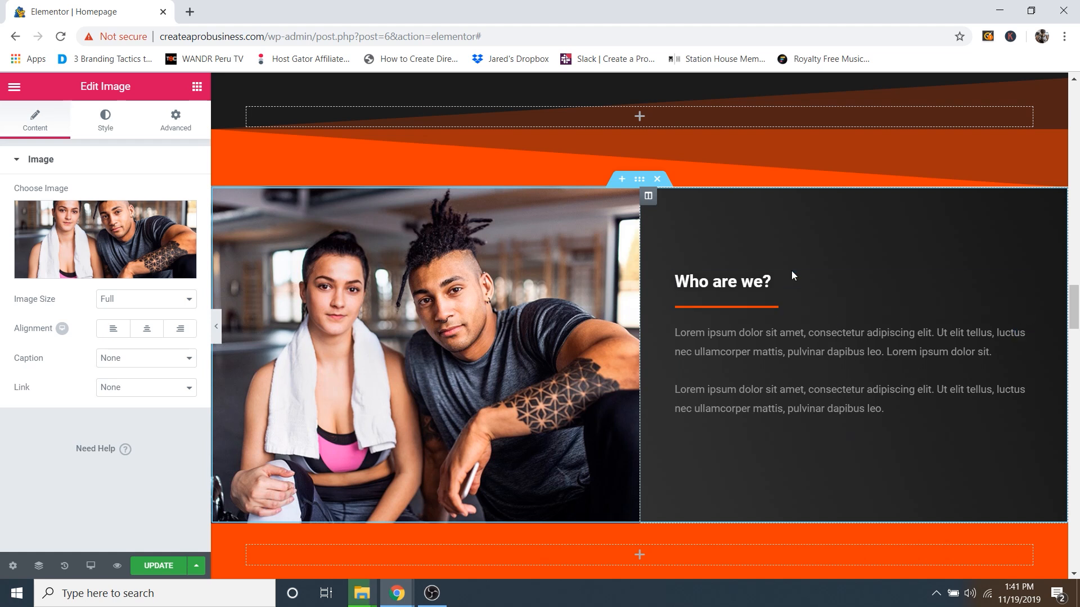
scroll(719, 221, down, 4)
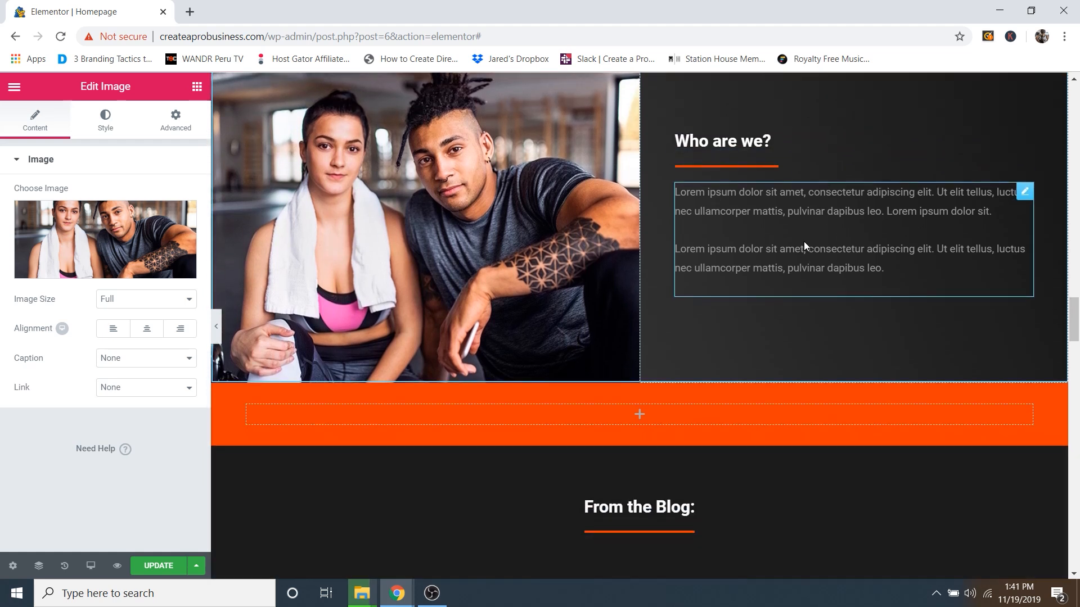
scroll(800, 251, up, 4)
scroll(659, 266, down, 5)
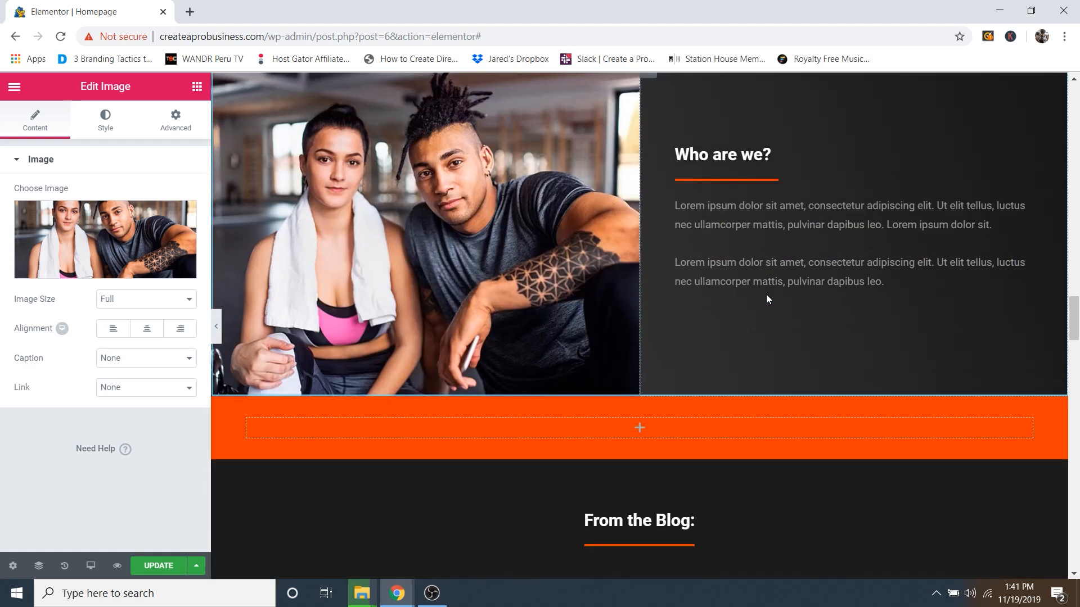
scroll(767, 293, down, 2)
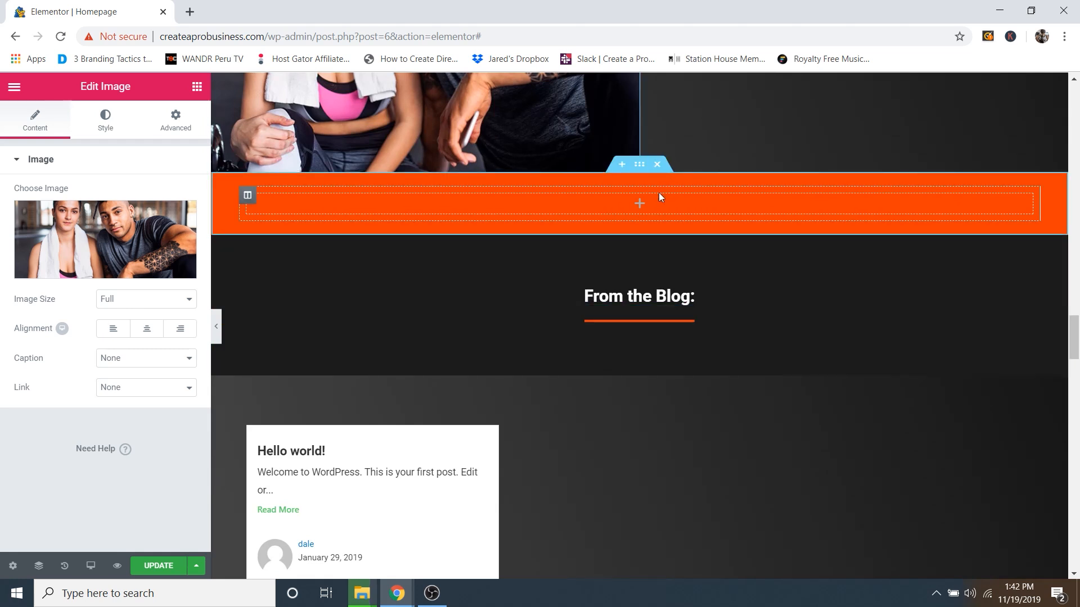
scroll(669, 211, up, 1)
scroll(671, 213, up, 4)
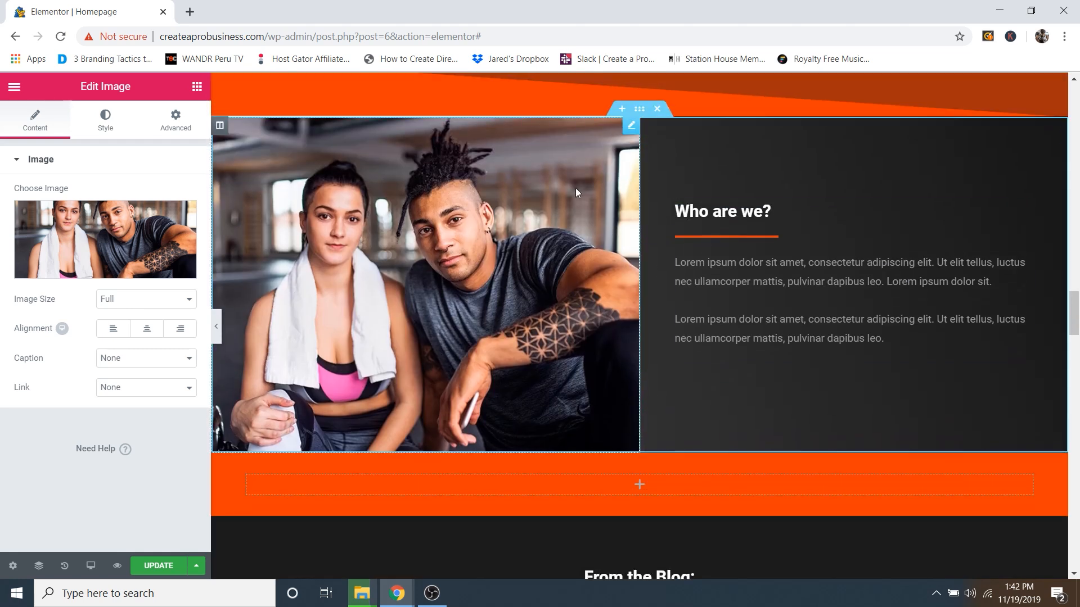
scroll(651, 320, down, 4)
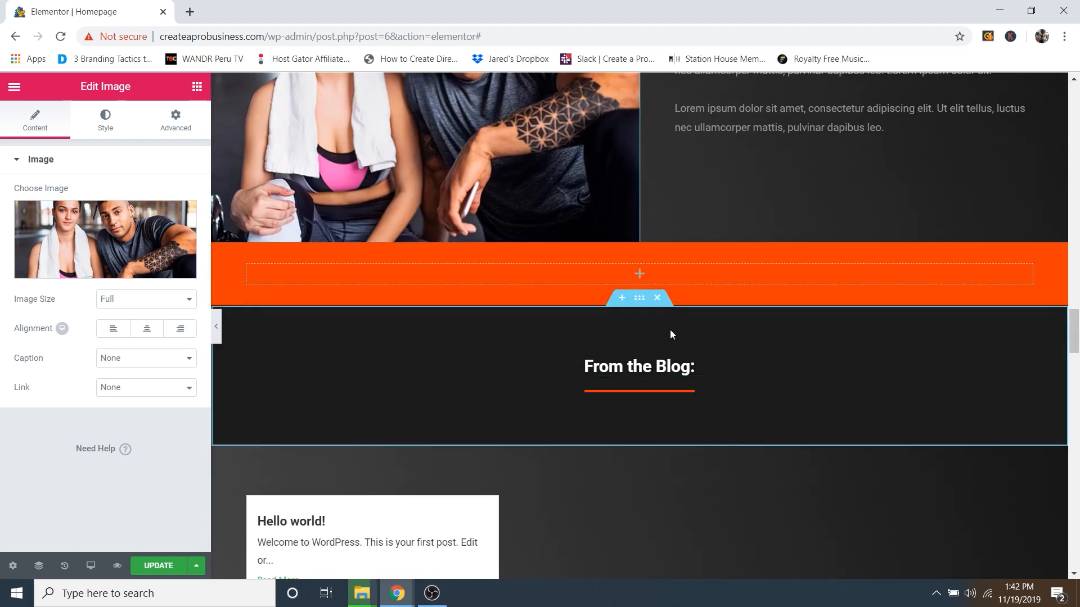
click(656, 235)
scroll(730, 312, up, 5)
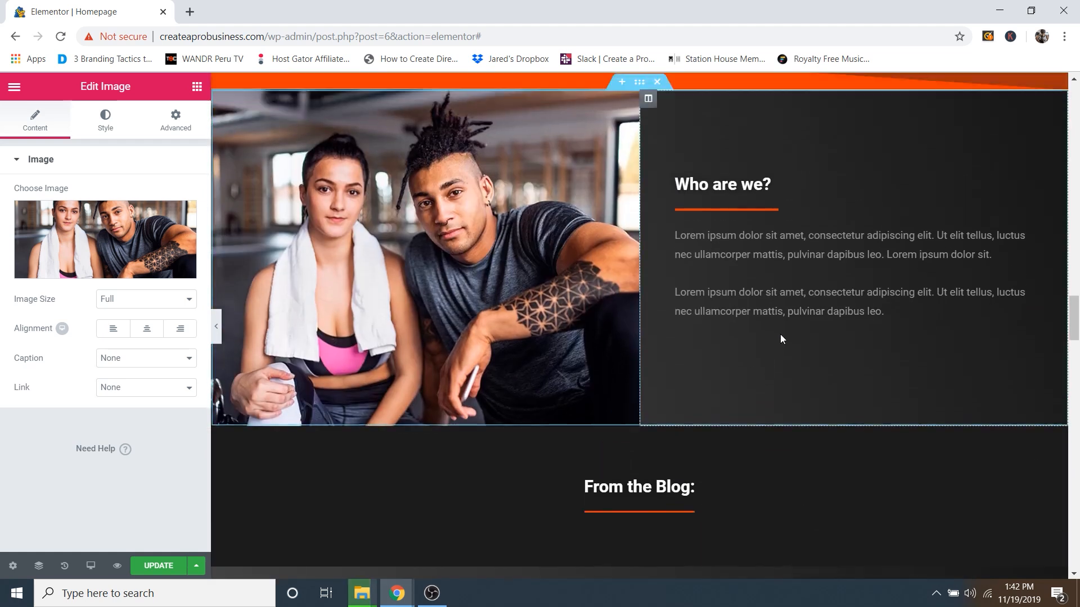
scroll(812, 333, down, 1)
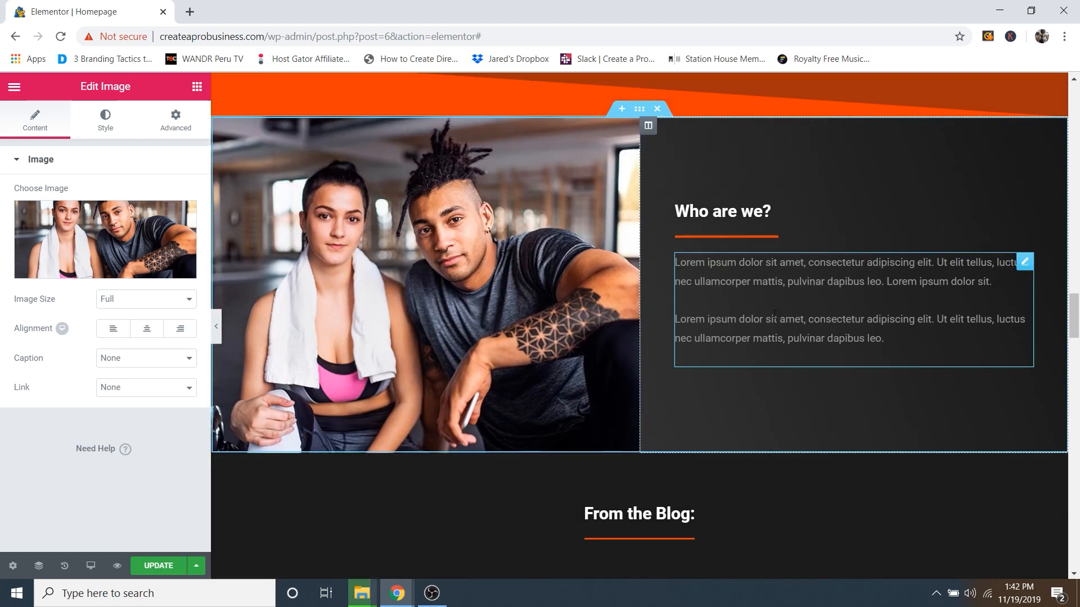
key(ctrl+z)
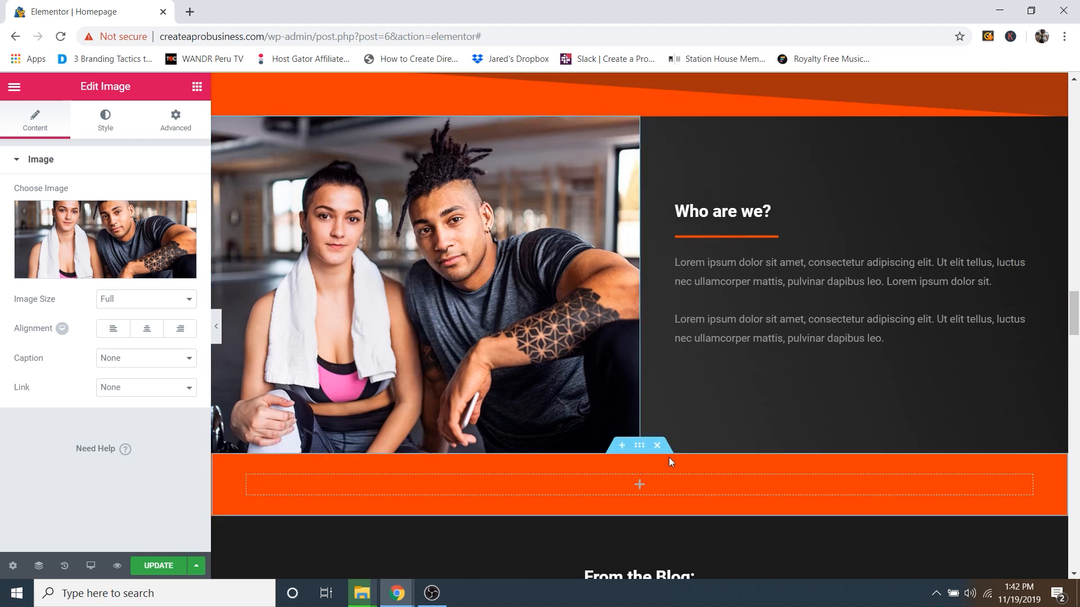
scroll(637, 457, down, 2)
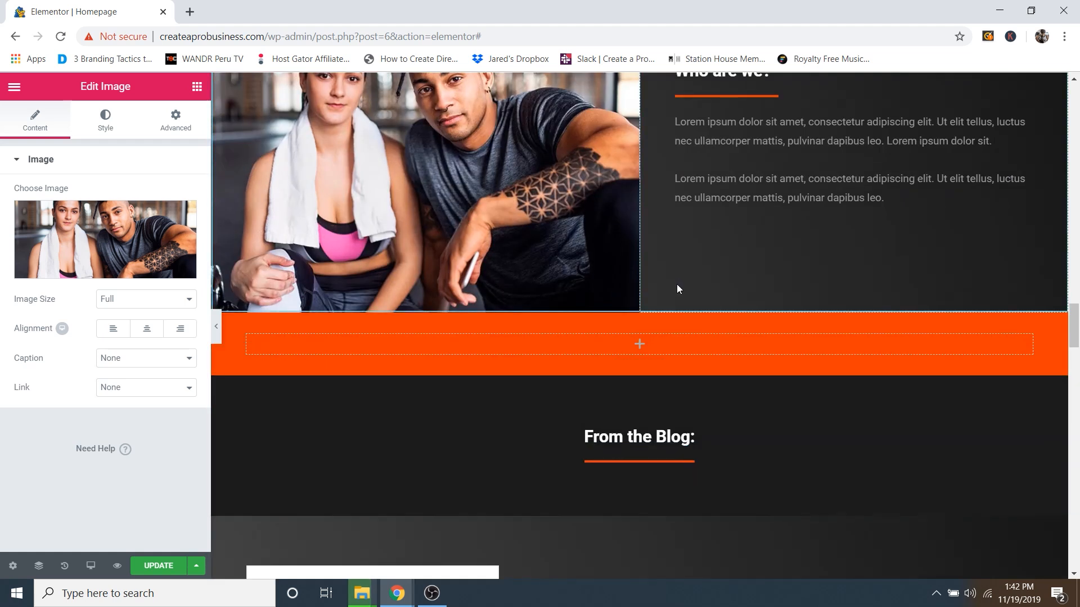
scroll(676, 284, down, 3)
scroll(624, 264, down, 2)
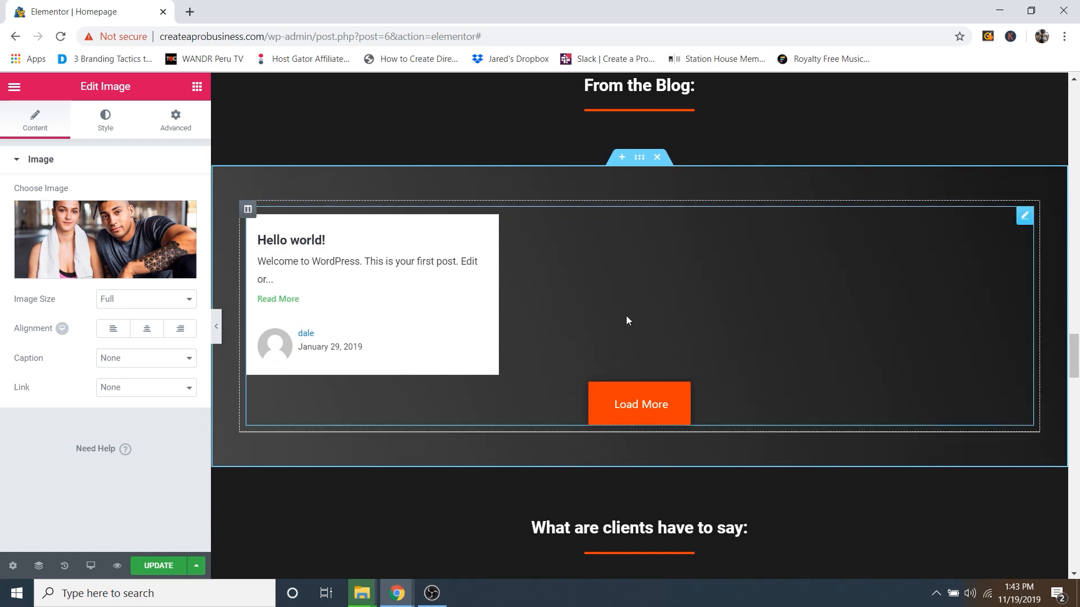
scroll(551, 273, down, 1)
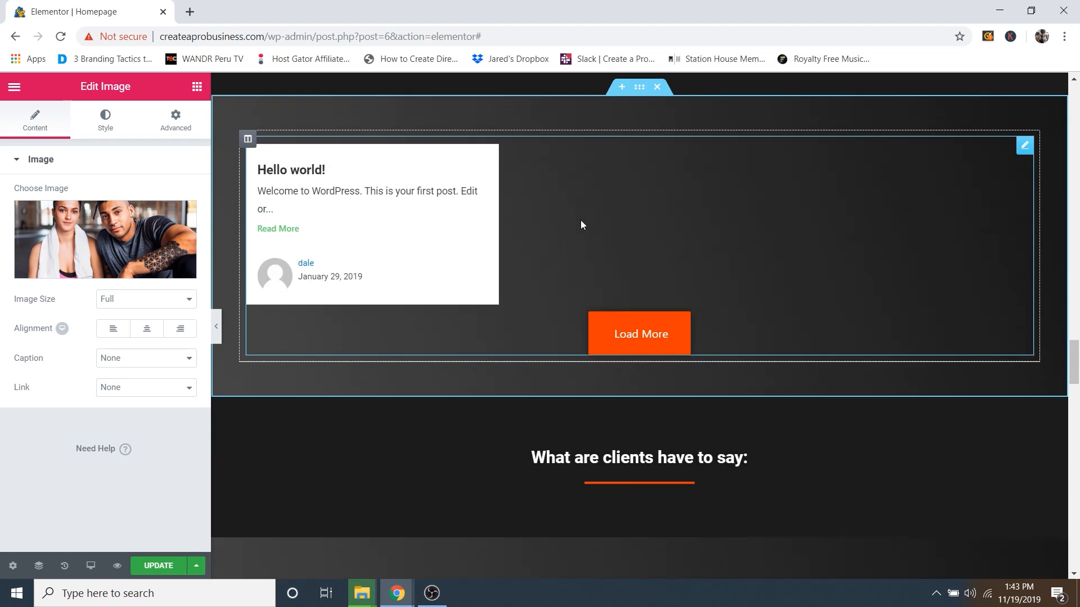
scroll(612, 222, up, 1)
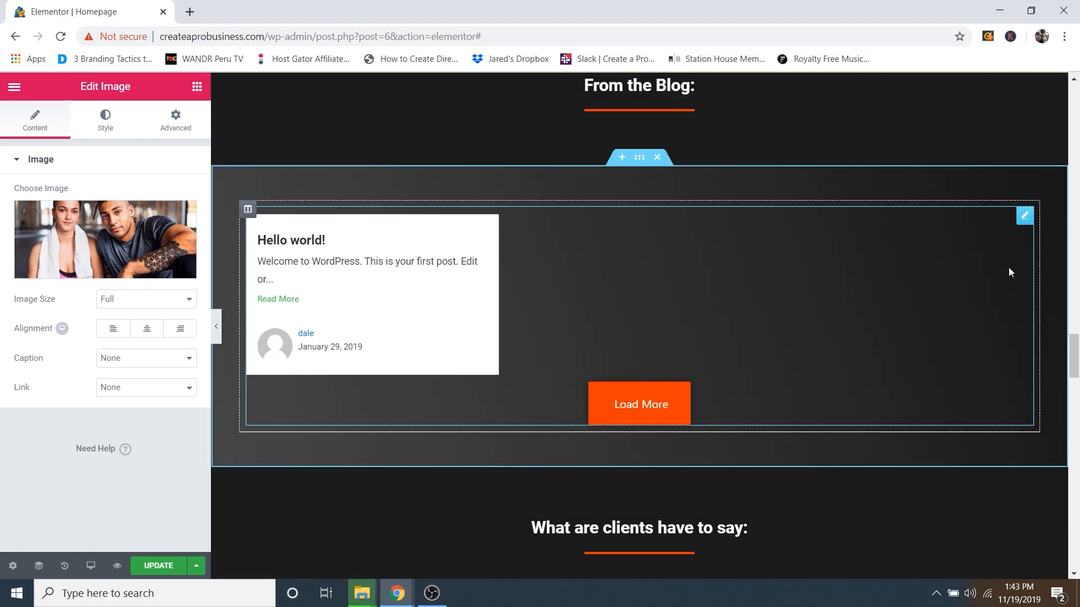
Step: Open the EA Post Grid settings and keep Posts as the query source
click(1024, 216)
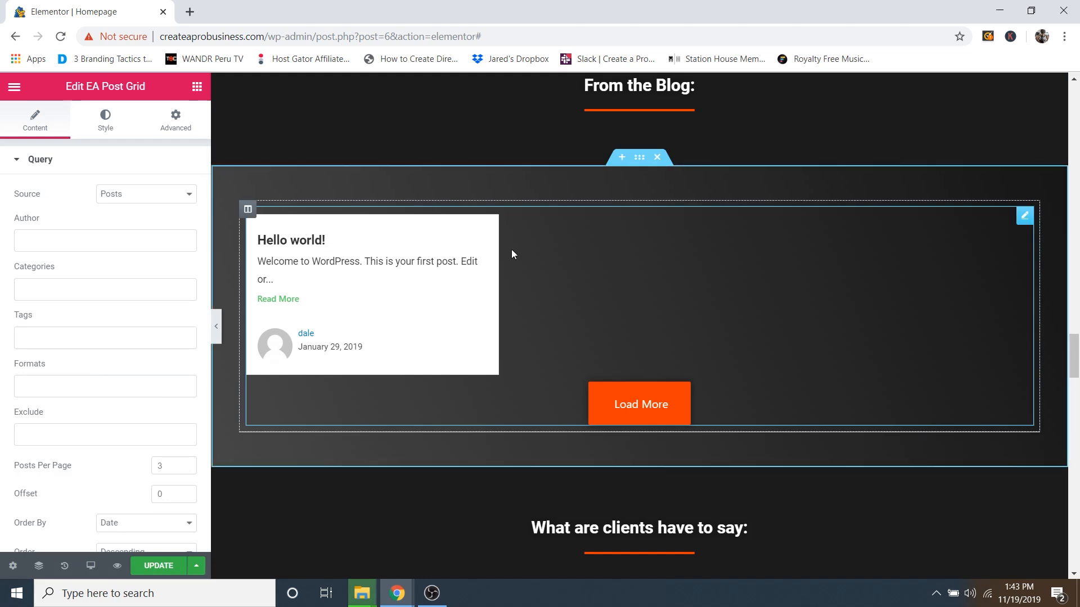
click(126, 196)
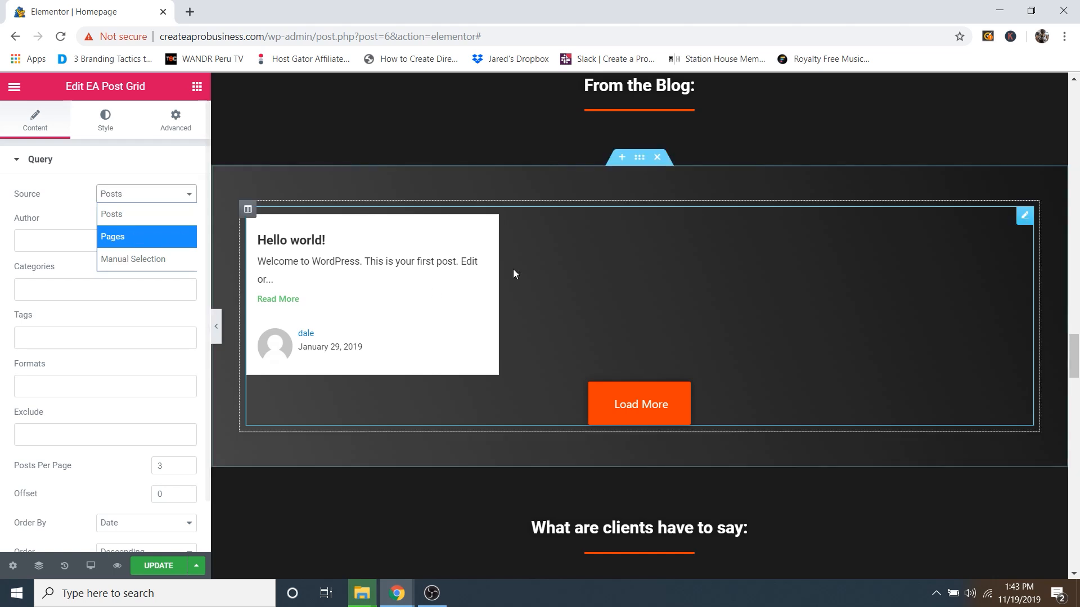
click(145, 195)
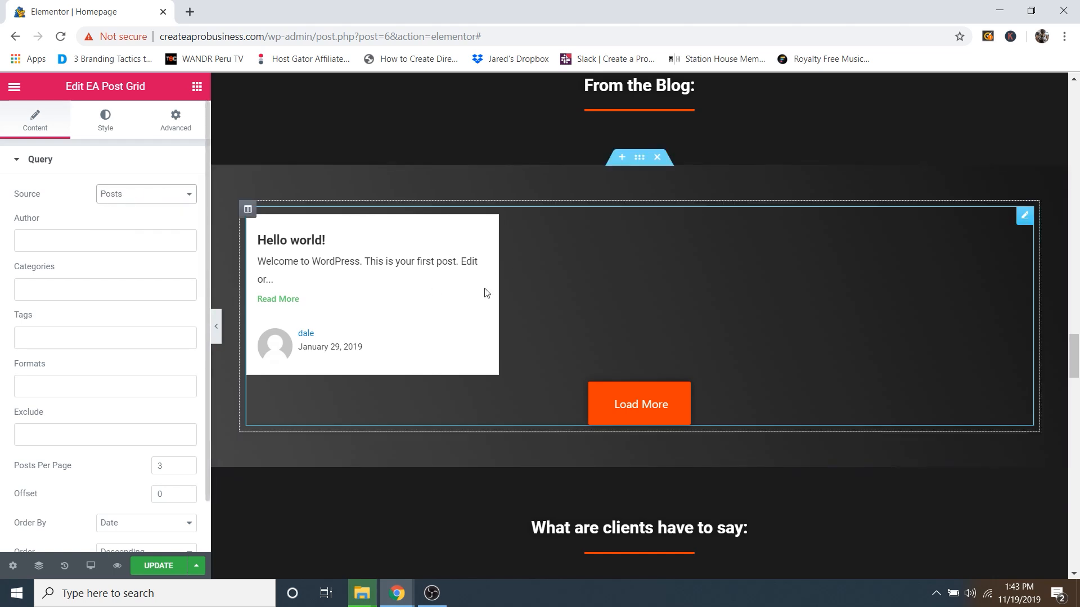
scroll(604, 353, up, 6)
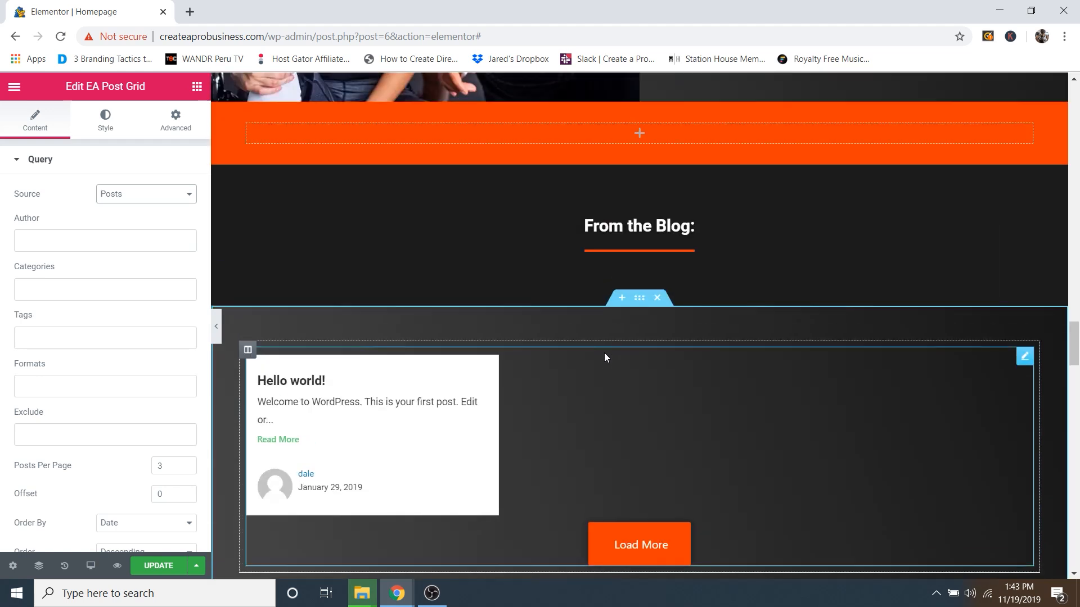
scroll(696, 289, down, 3)
scroll(658, 276, down, 3)
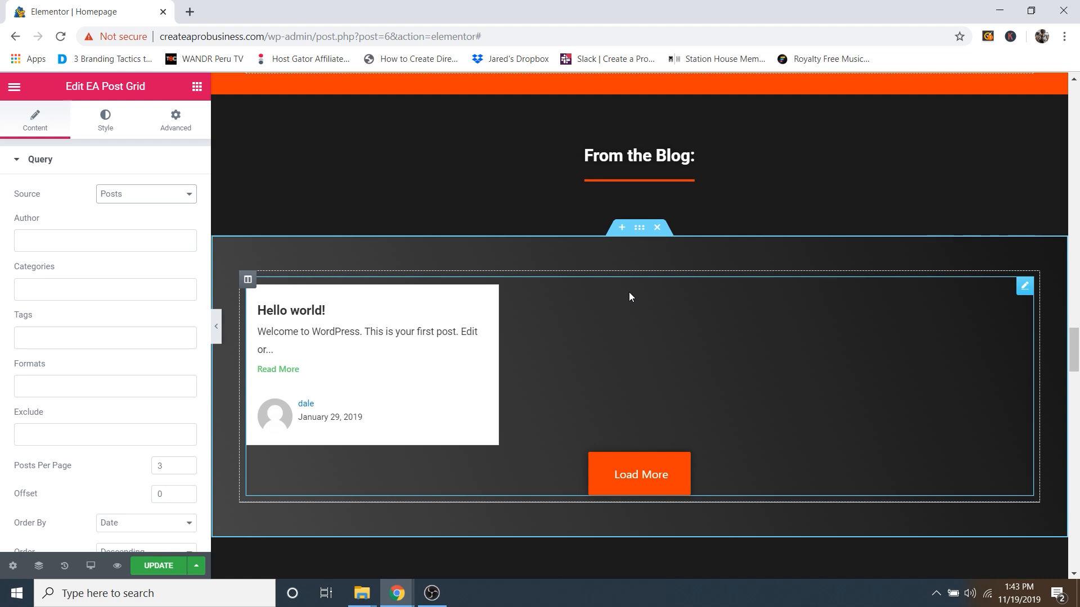
Step: Check the Author filter suggestions without choosing one, and review the remaining query options
click(83, 234)
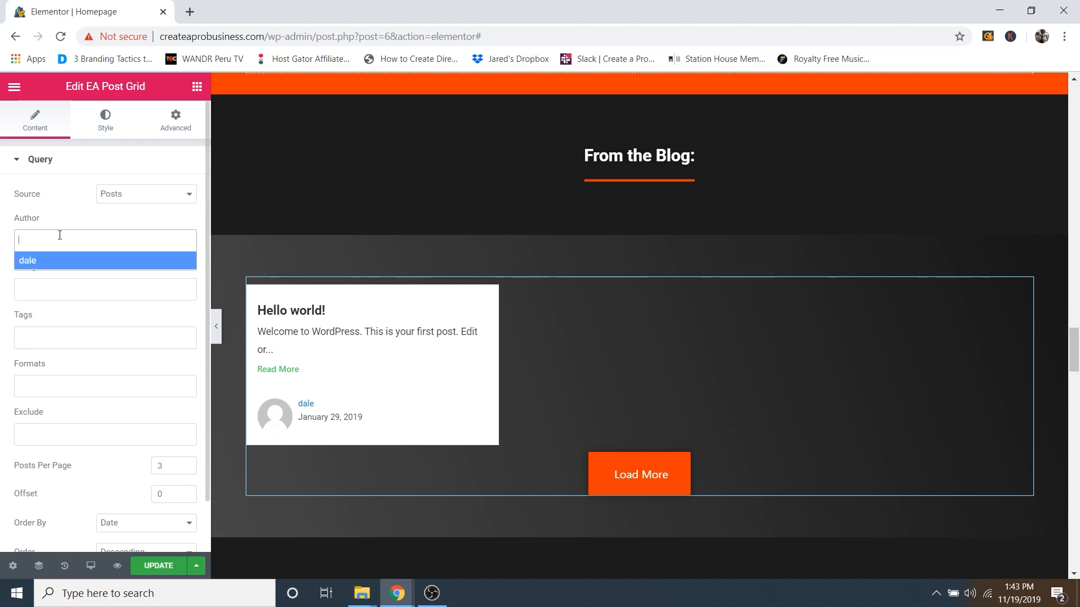
click(71, 223)
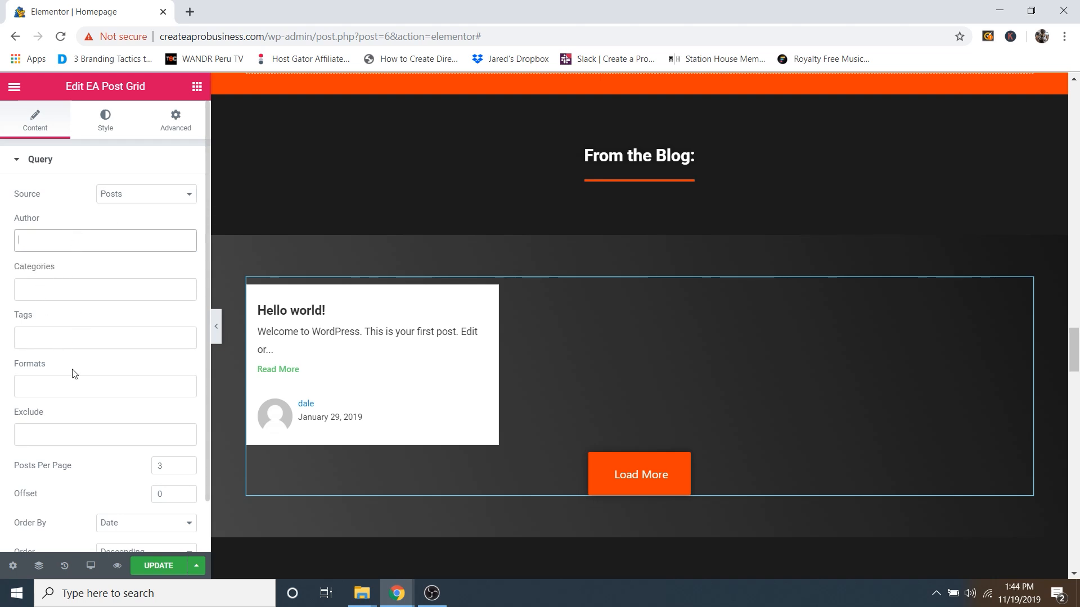
scroll(100, 416, down, 1)
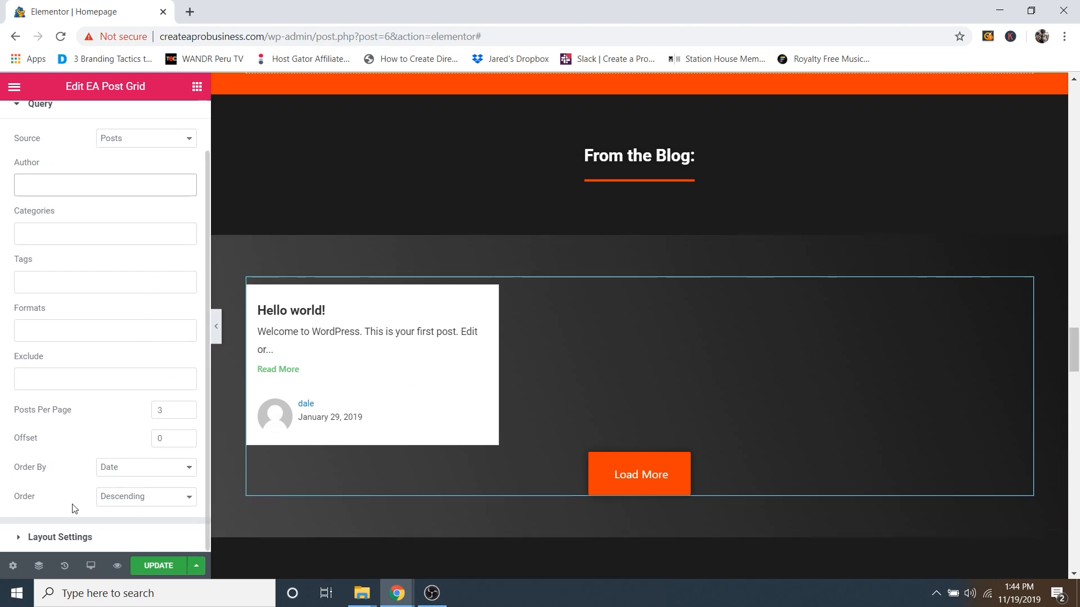
scroll(74, 482, up, 1)
Step: Try a single-column post grid in Layout Settings, then return it to three columns
click(51, 160)
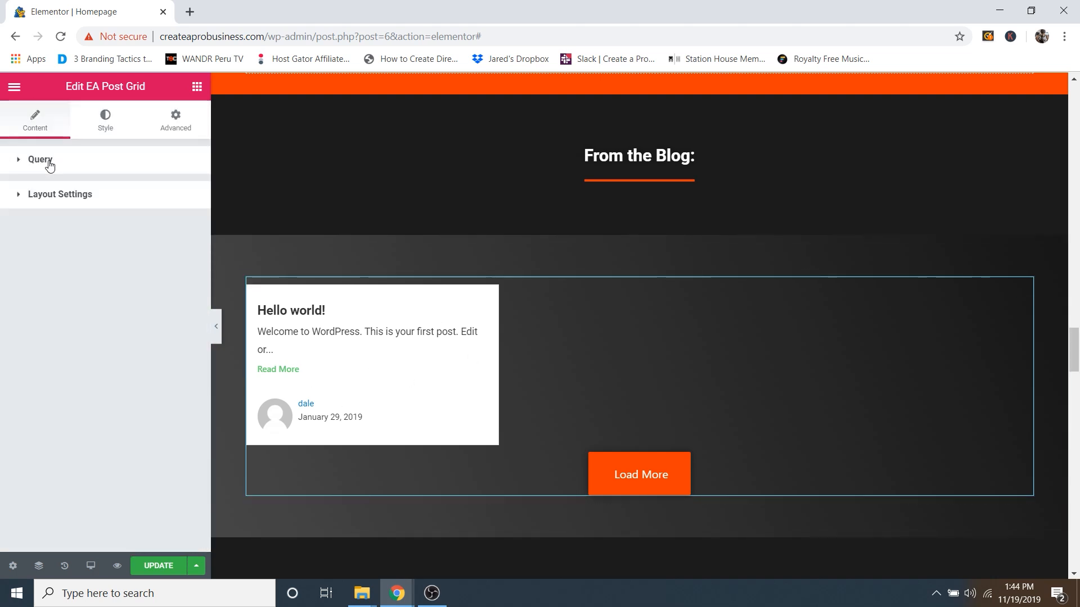
click(68, 195)
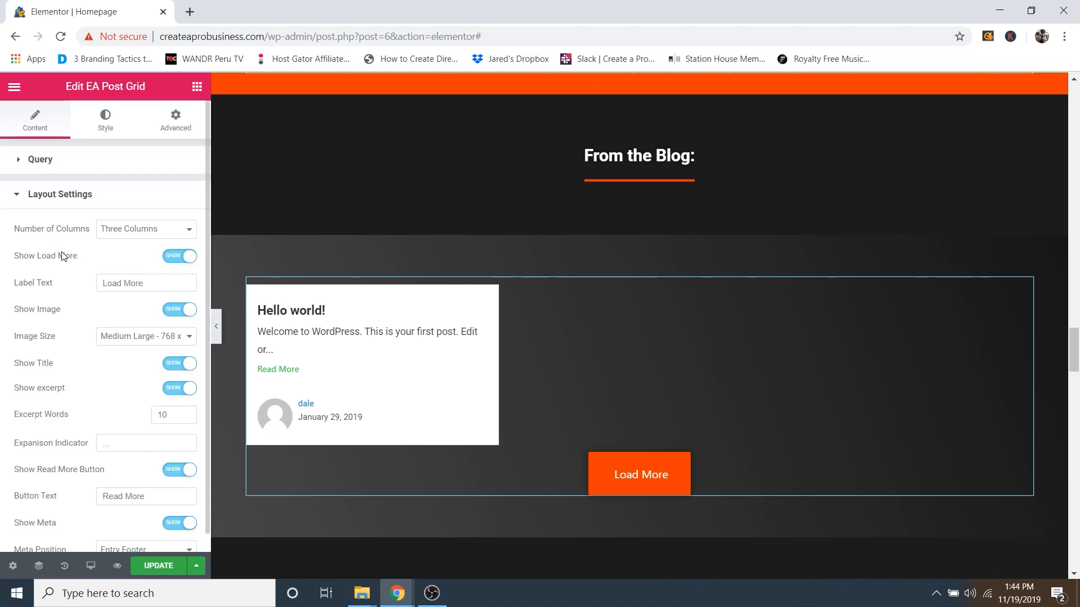
scroll(63, 256, down, 1)
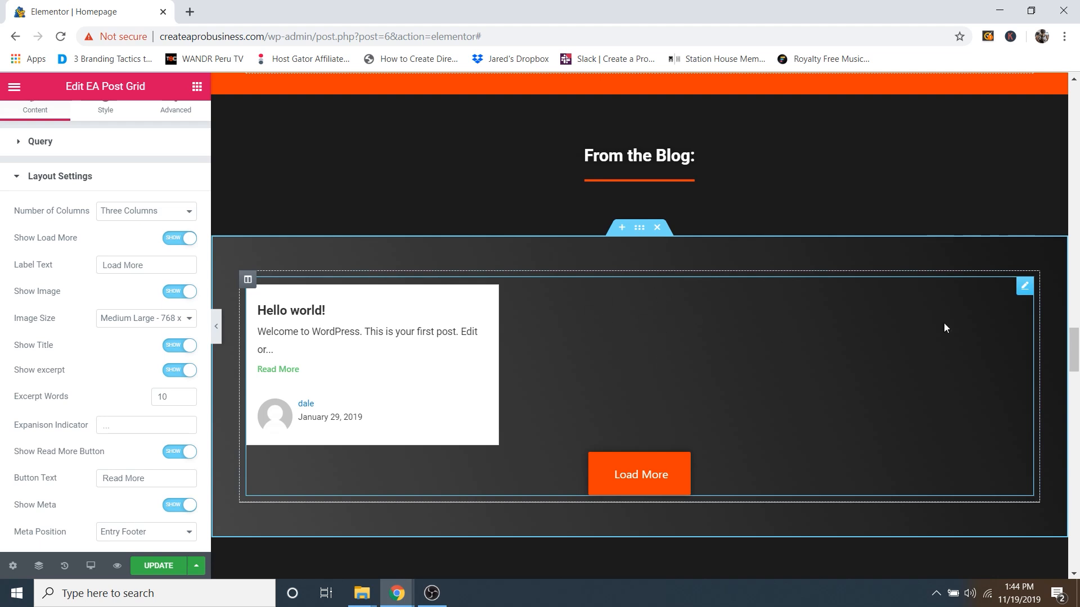
click(141, 212)
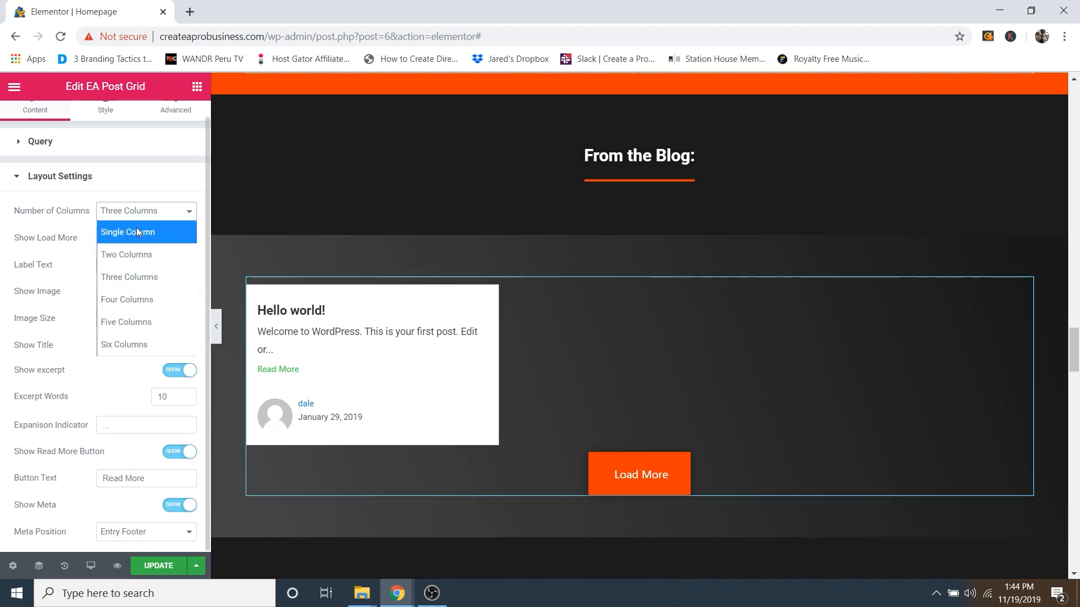
click(135, 232)
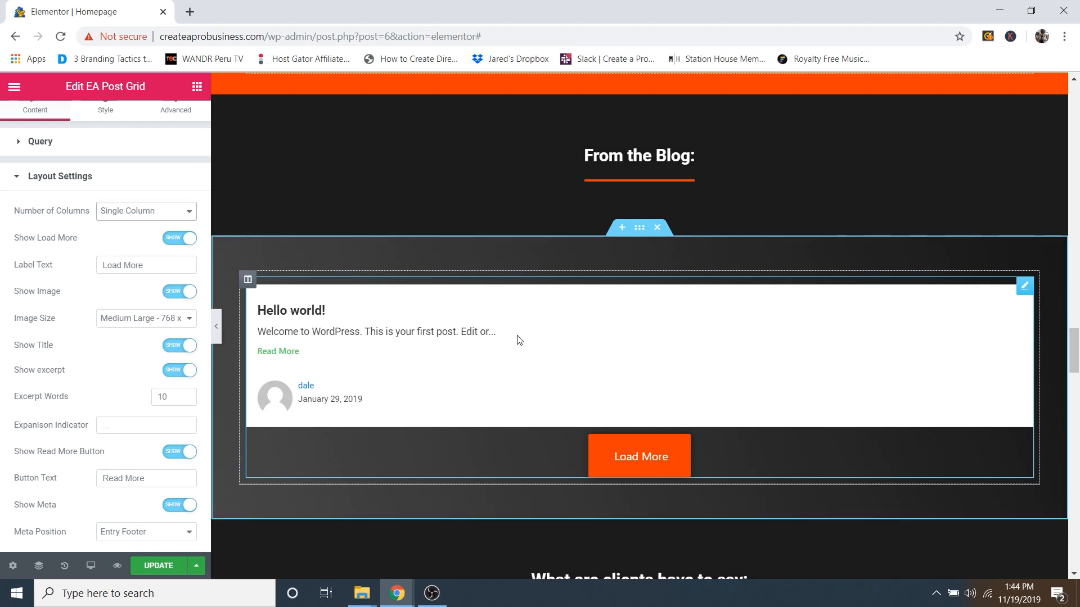
click(141, 211)
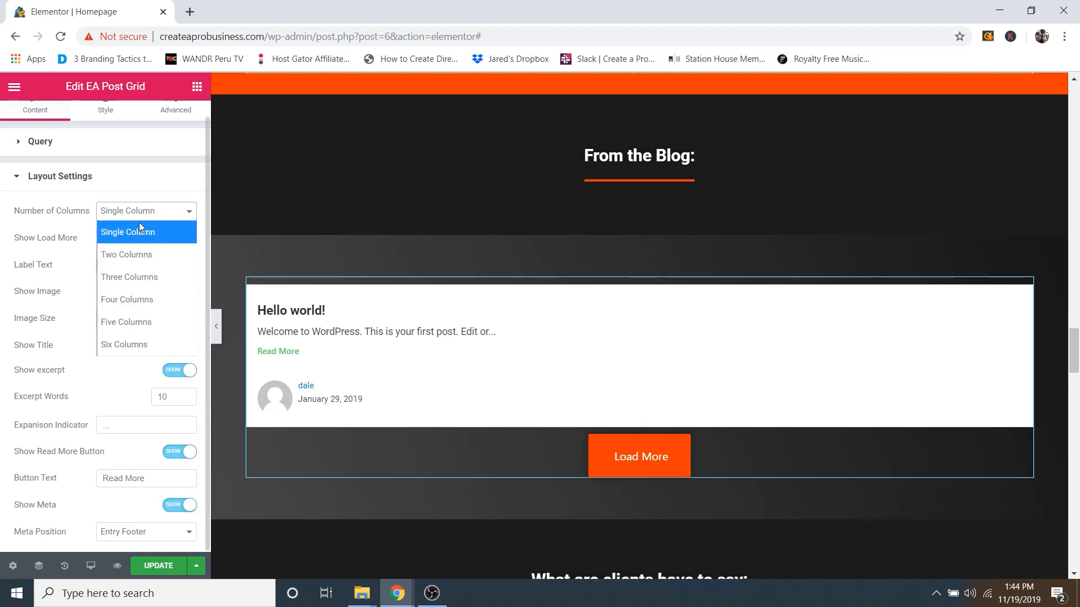
click(145, 274)
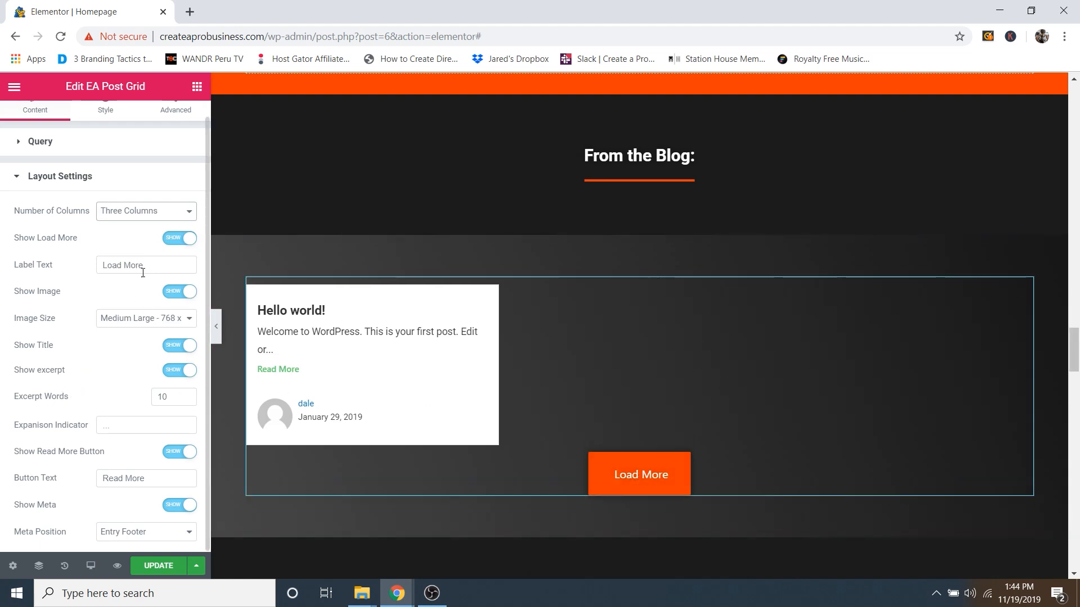
Step: Toggle Show Meta off and back on so cards keep author and date, then collapse Layout Settings
drag(143, 273, 135, 274)
click(168, 268)
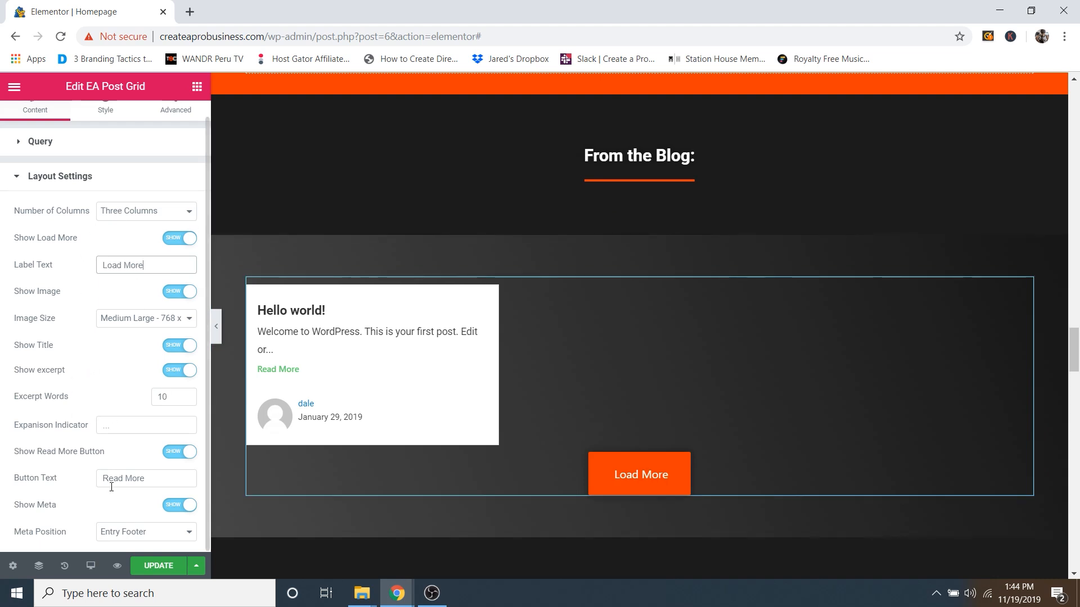
click(179, 506)
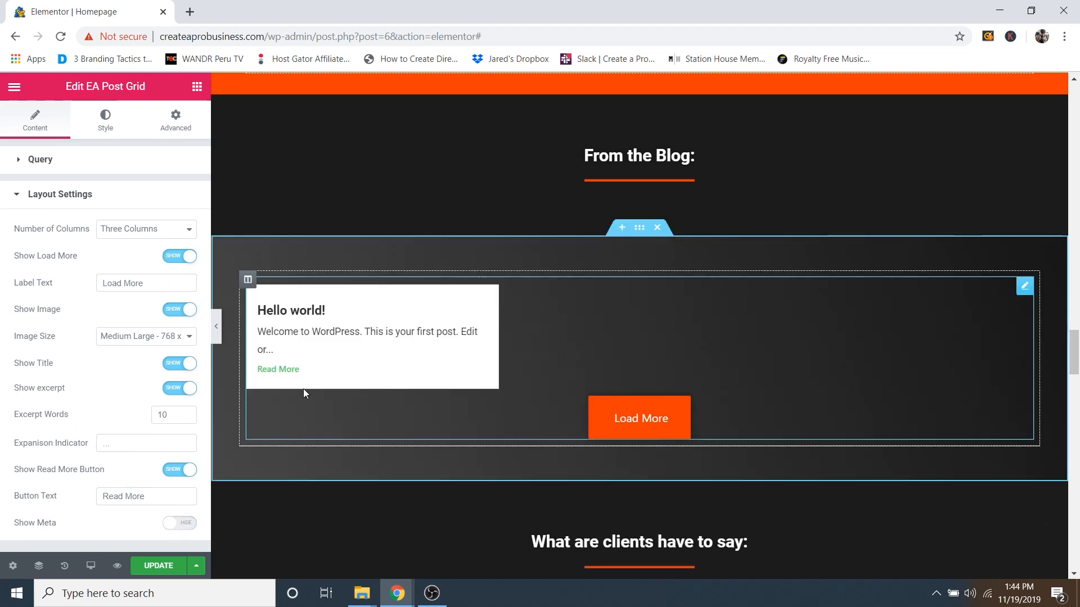
click(178, 522)
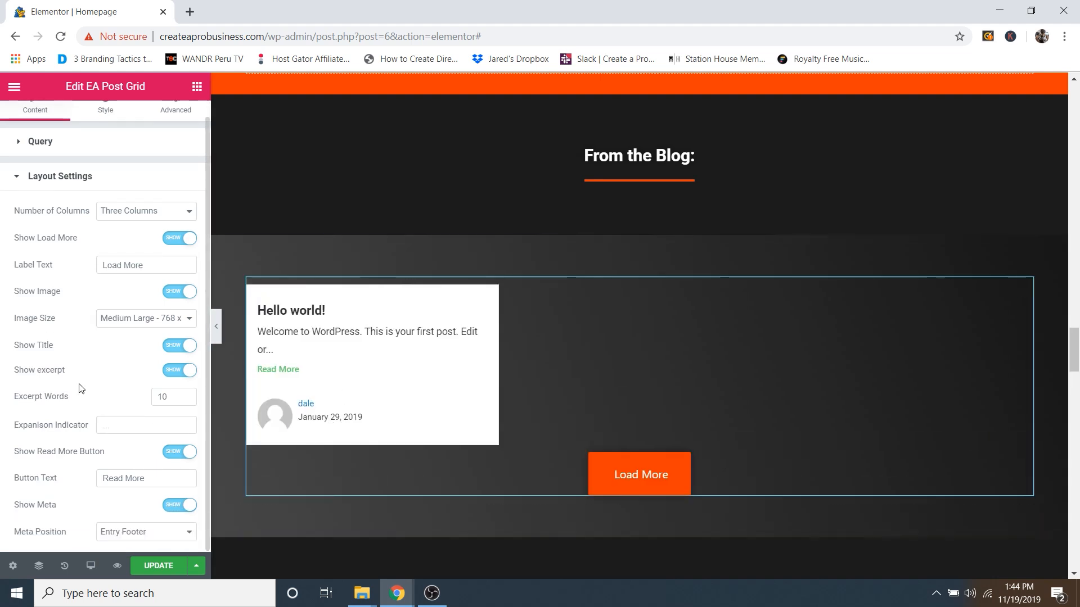
click(72, 209)
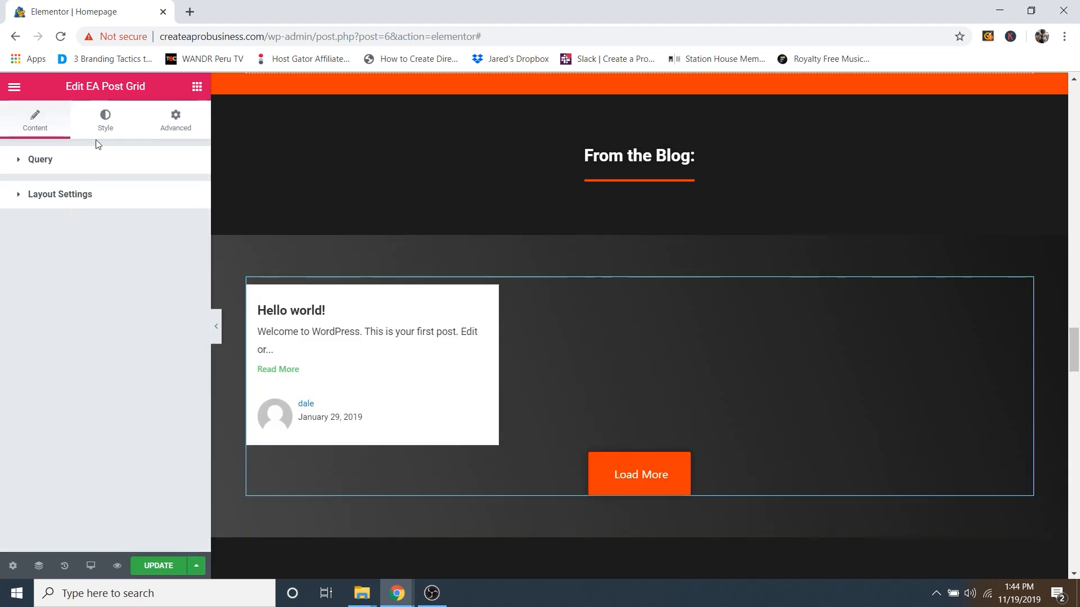
Step: Try a grey background colour for the post grid's cards
click(105, 122)
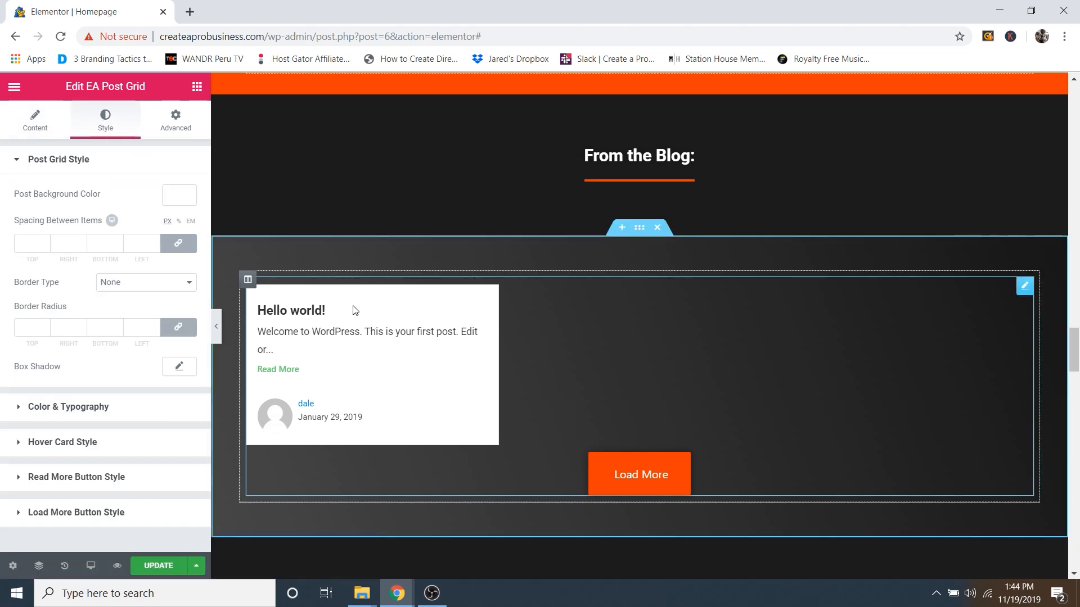
click(170, 201)
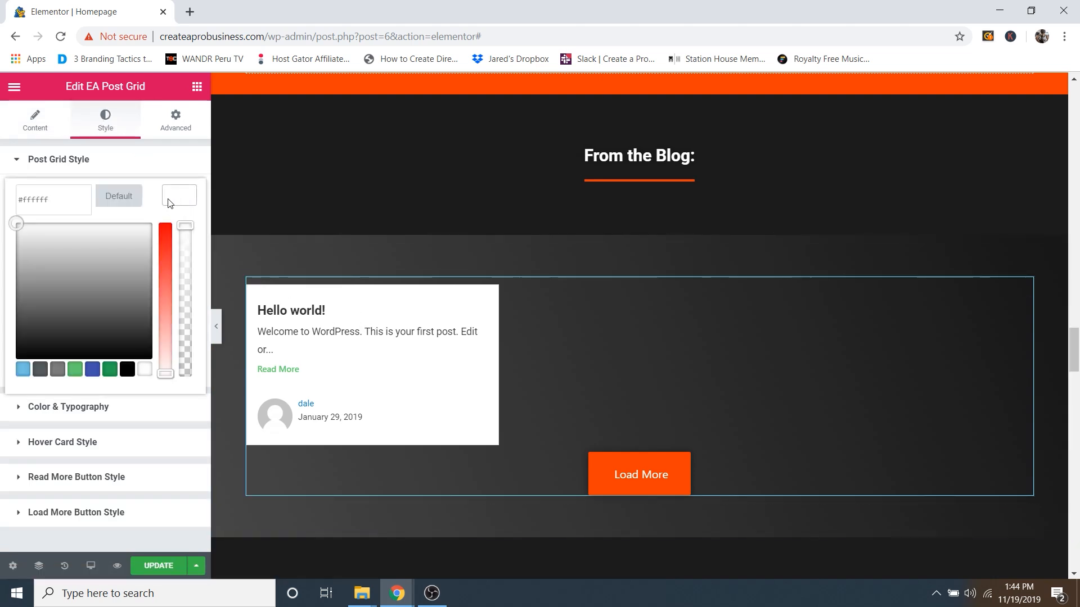
mouse_move(70, 254)
mouse_down()
mouse_move(16, 284)
mouse_move(140, 295)
mouse_move(78, 301)
mouse_move(2, 208)
mouse_up()
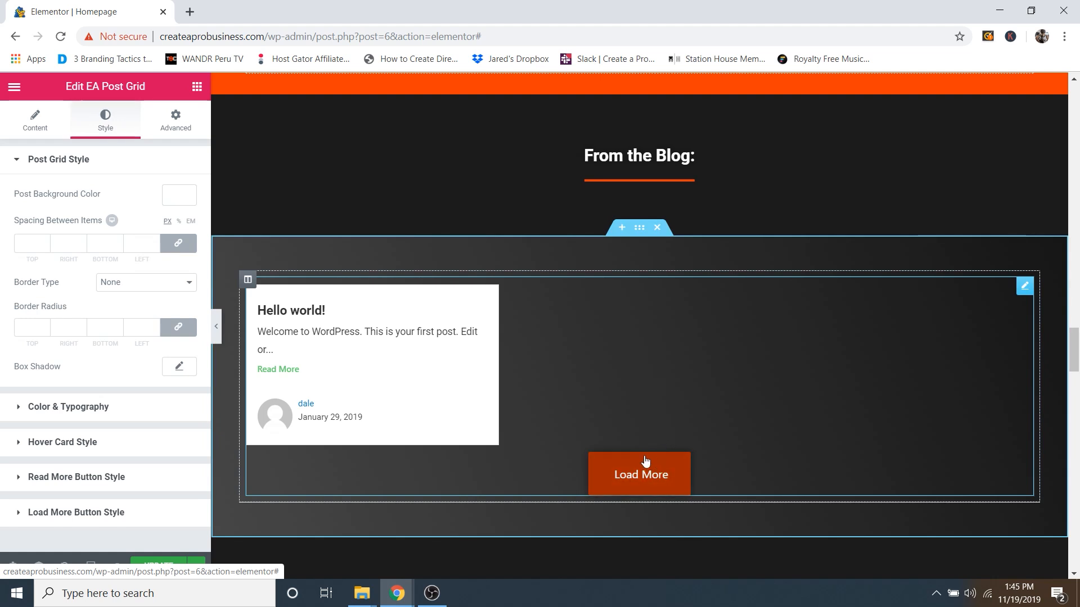
Step: Check the Load More button's orange normal and dark red hover colours
click(61, 513)
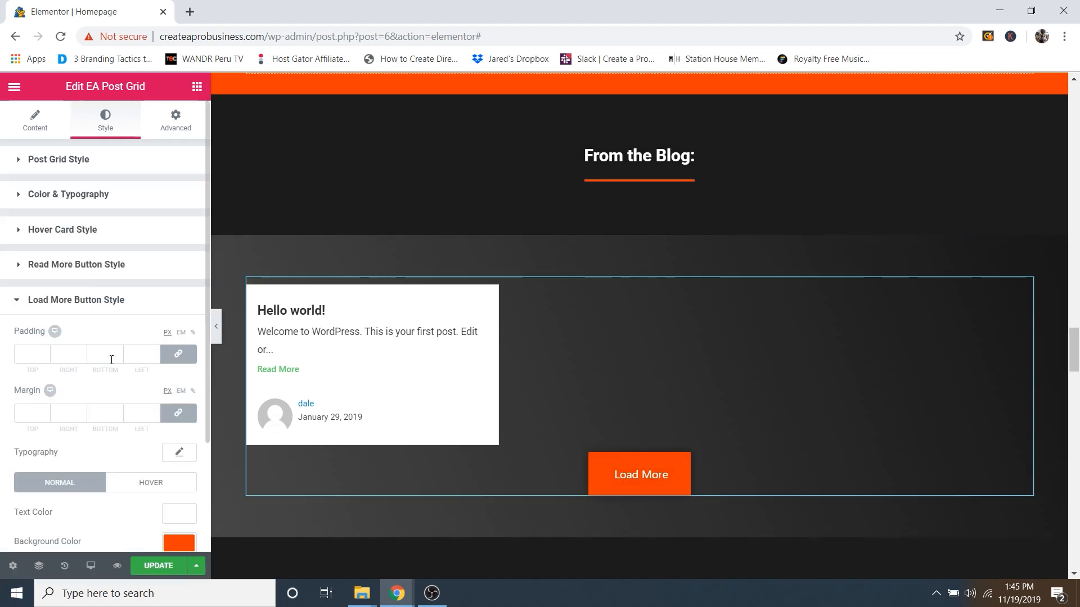
scroll(63, 517, down, 3)
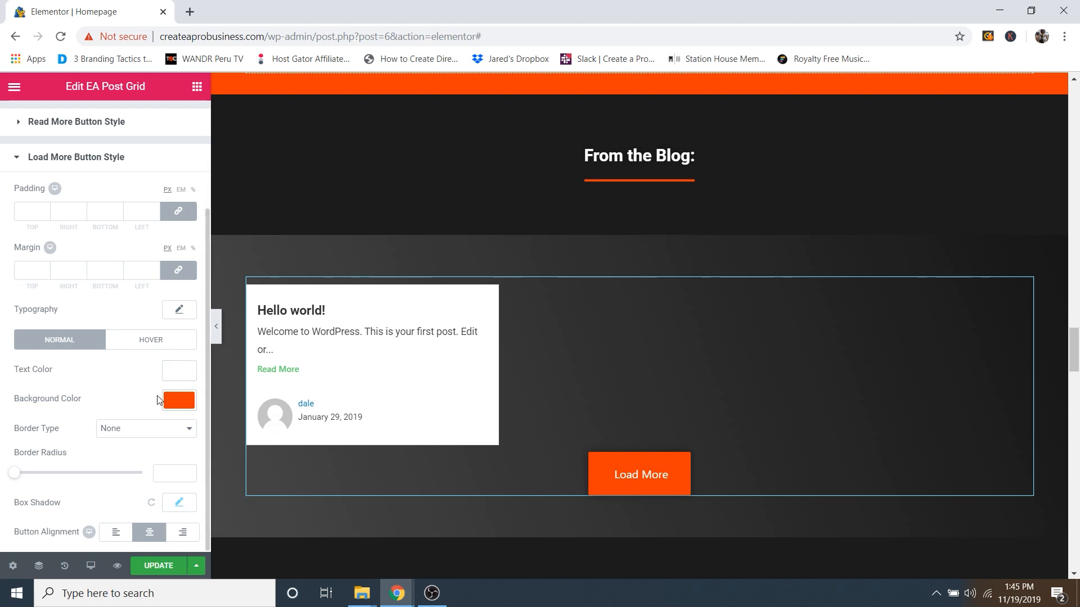
click(163, 342)
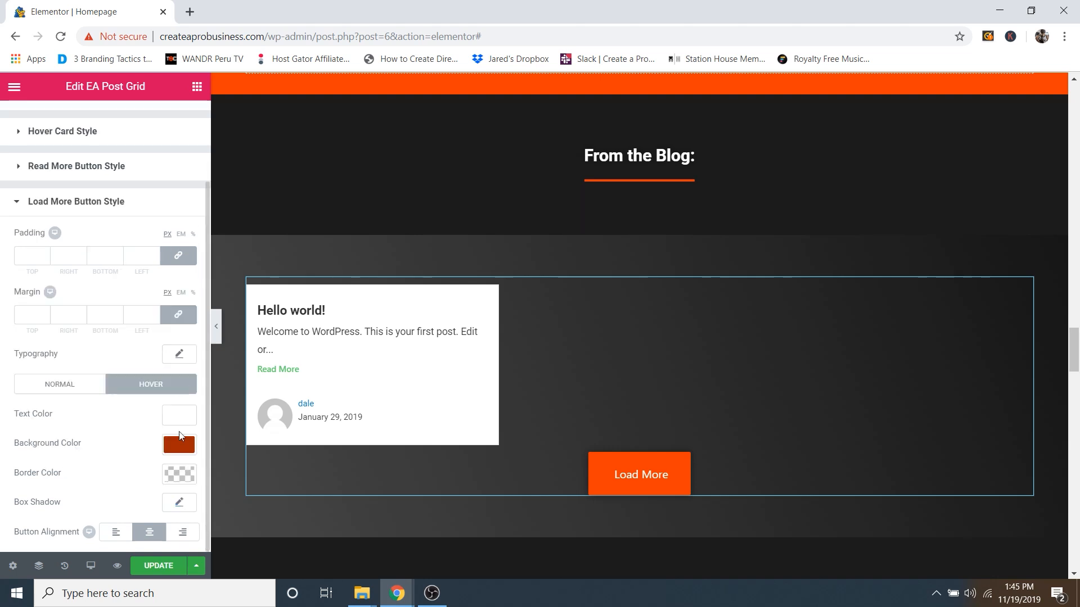
click(88, 387)
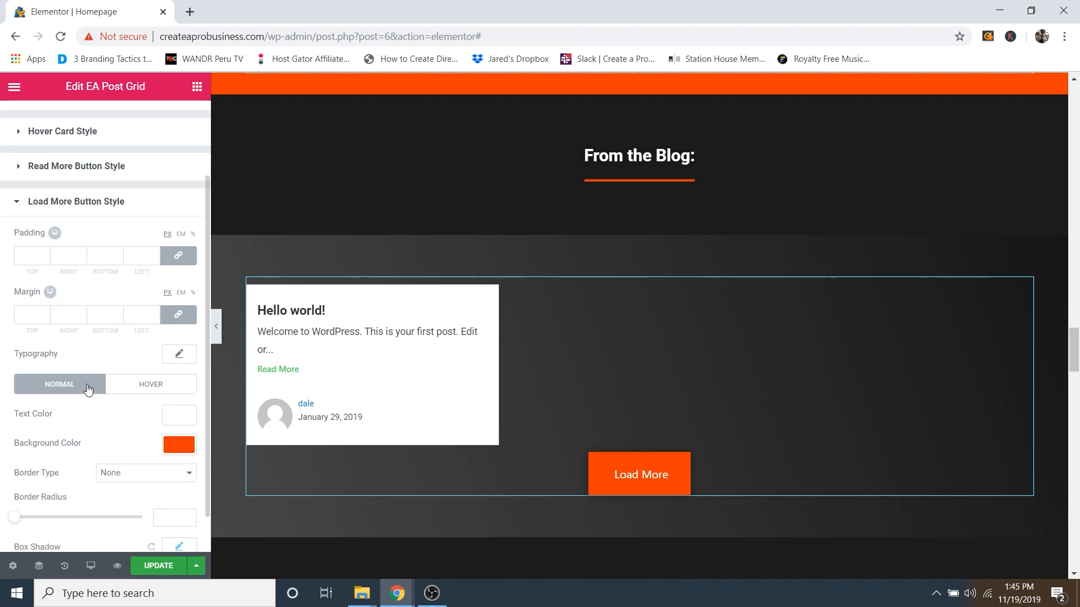
Step: Scroll down to the 'What are clients have to say' testimonials section
scroll(525, 403, down, 1)
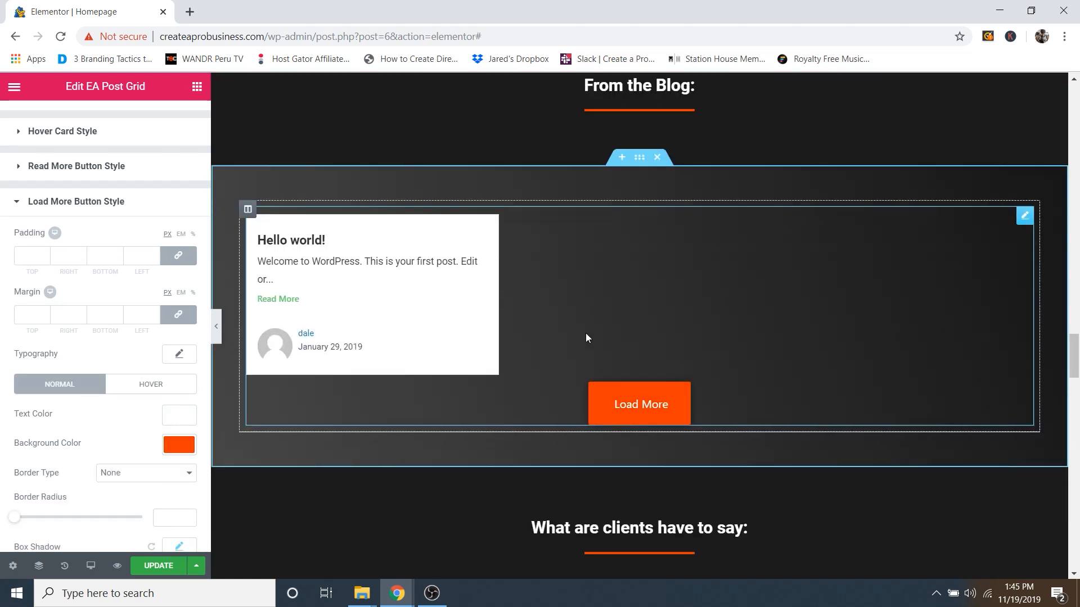
scroll(580, 344, down, 5)
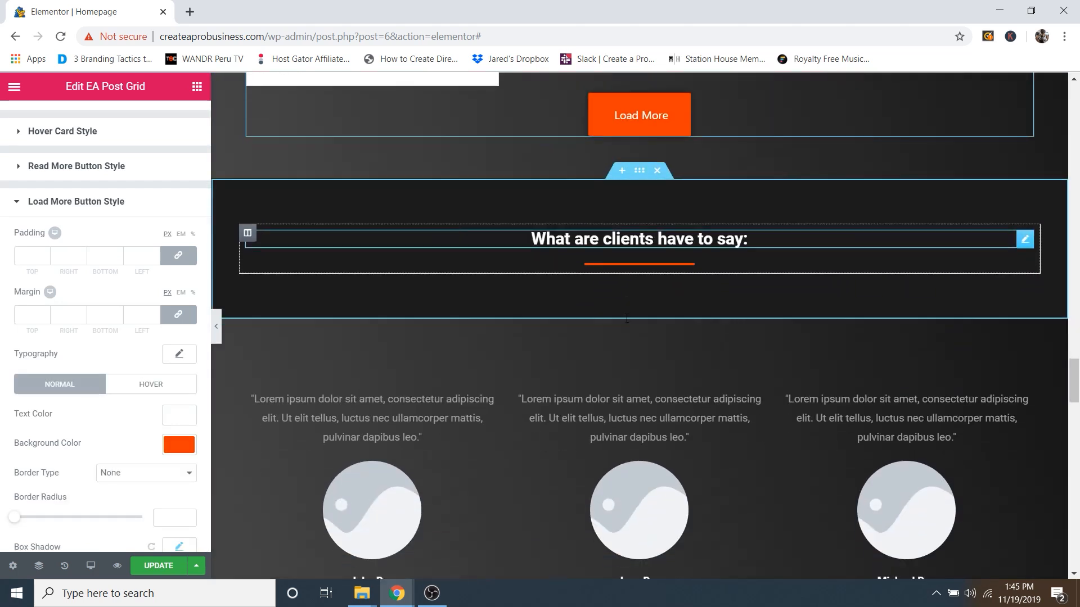
scroll(621, 294, down, 1)
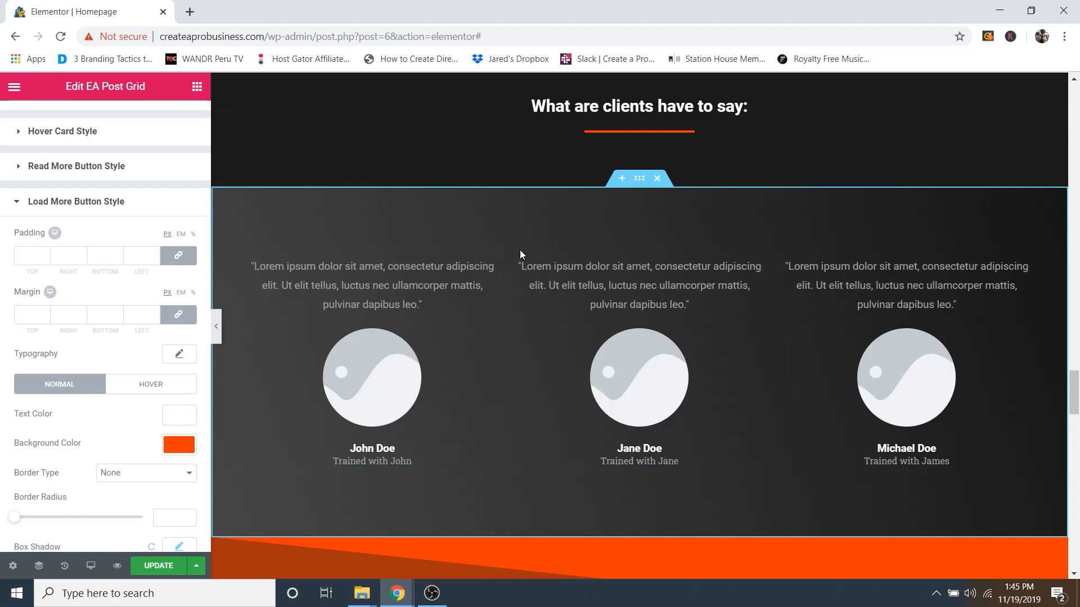
Step: Edit the John Doe testimonial, select its placeholder quote, and scroll down to its image
click(491, 267)
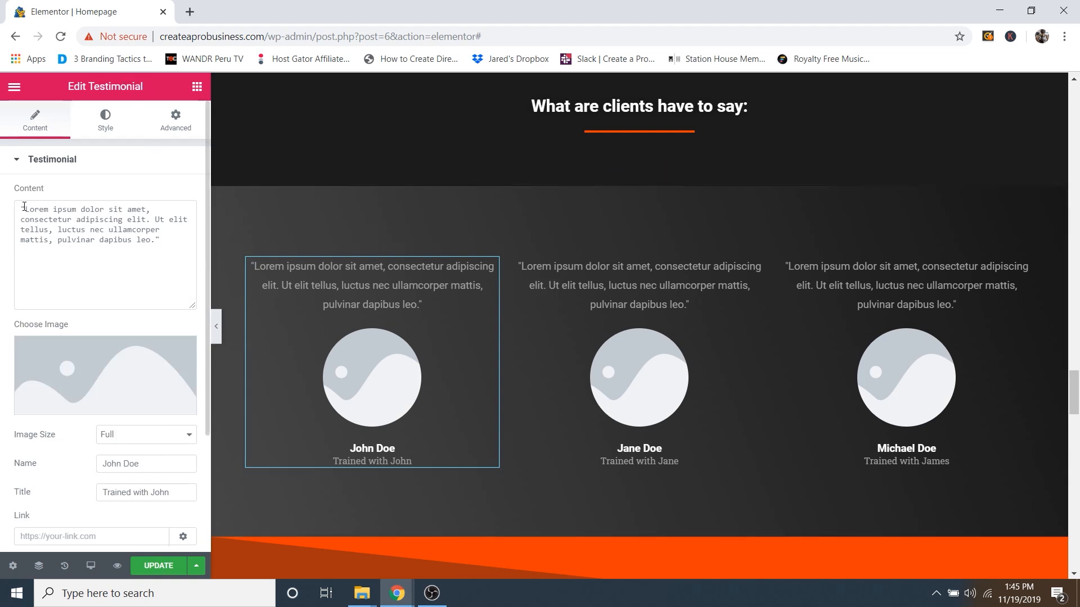
drag(27, 209, 22, 210)
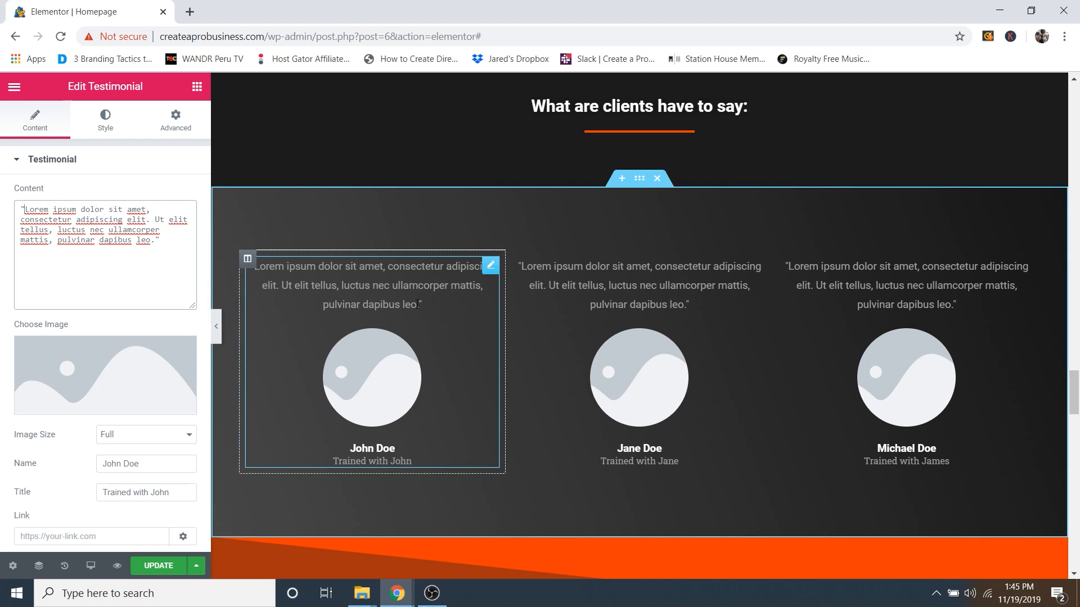
drag(25, 210, 160, 240)
scroll(87, 261, down, 3)
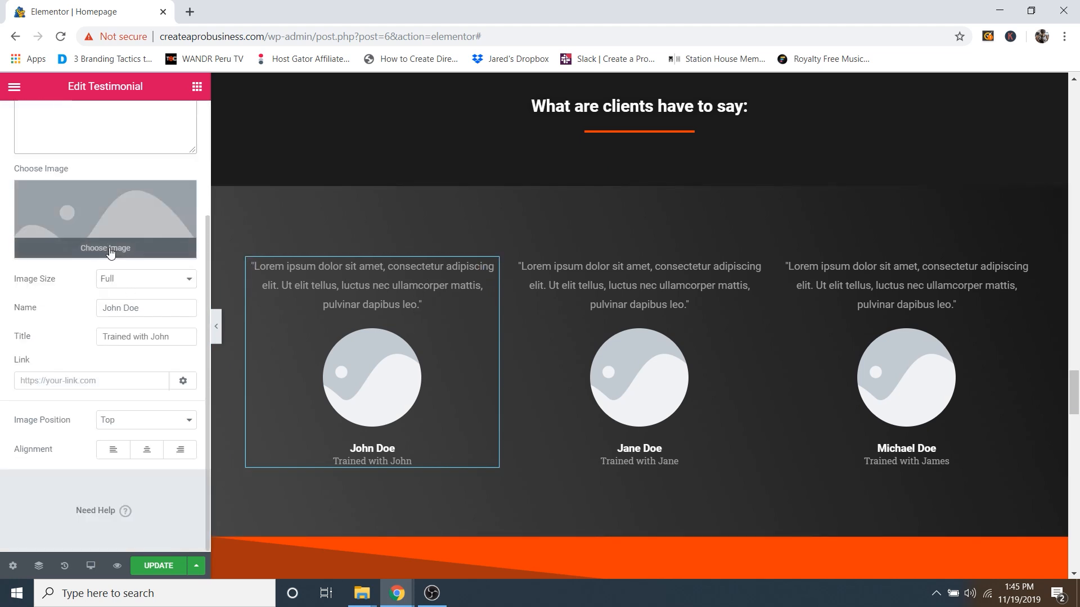
Step: Insert Testimonial-1.jpg, the smiling man in sunglasses, as John Doe's photo
click(115, 249)
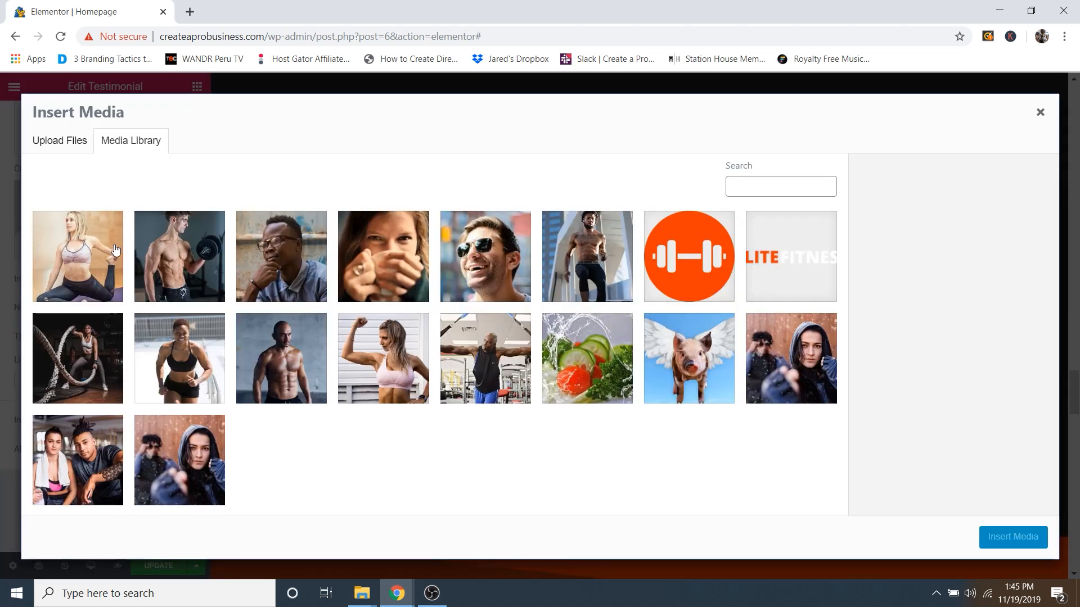
click(465, 285)
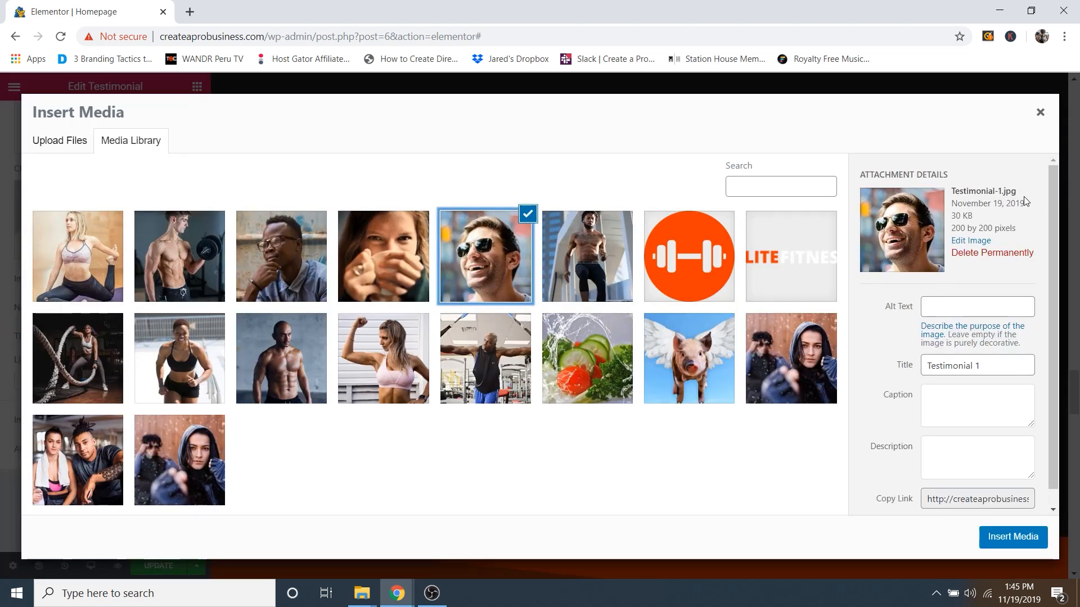
click(369, 262)
click(309, 259)
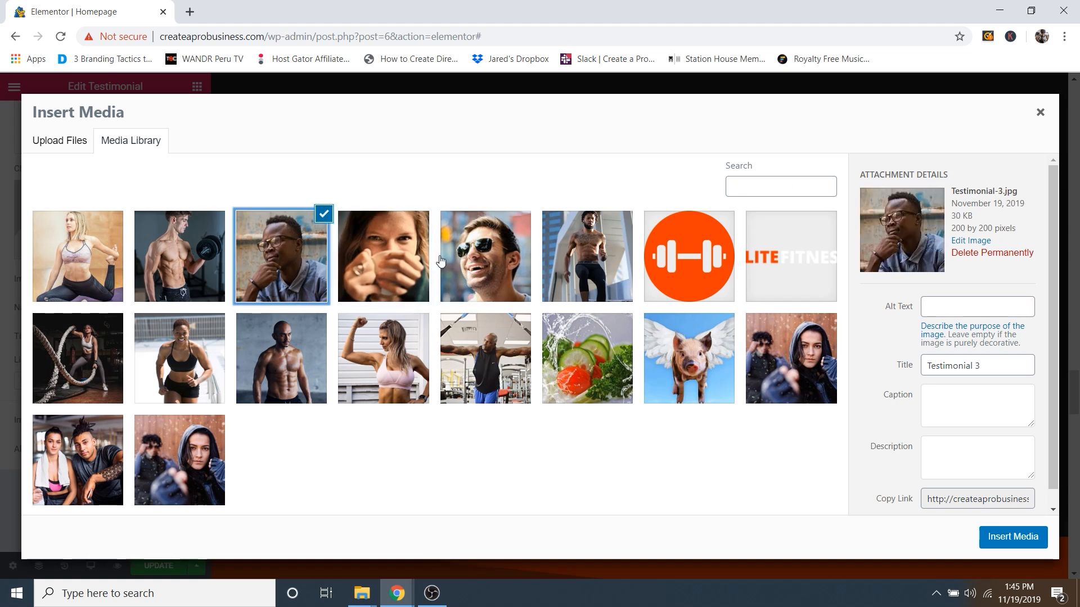
click(460, 260)
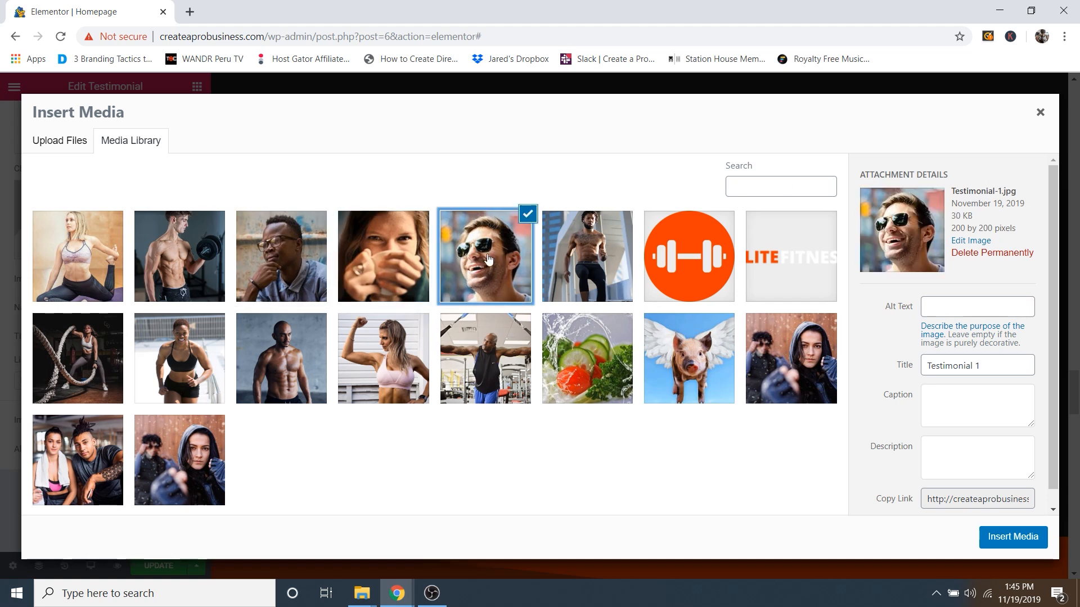
click(1010, 537)
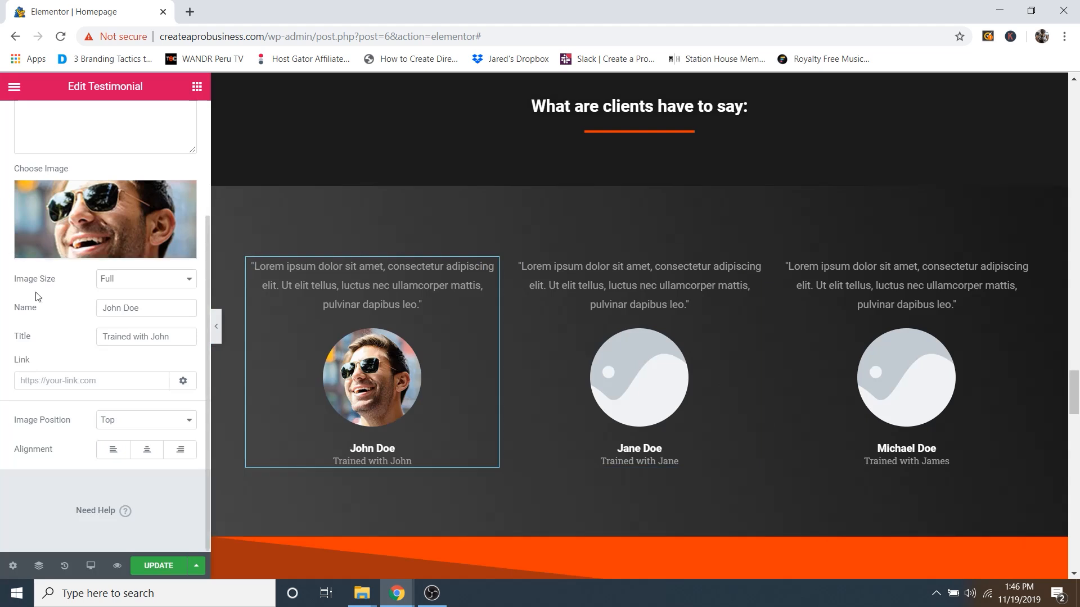
click(139, 309)
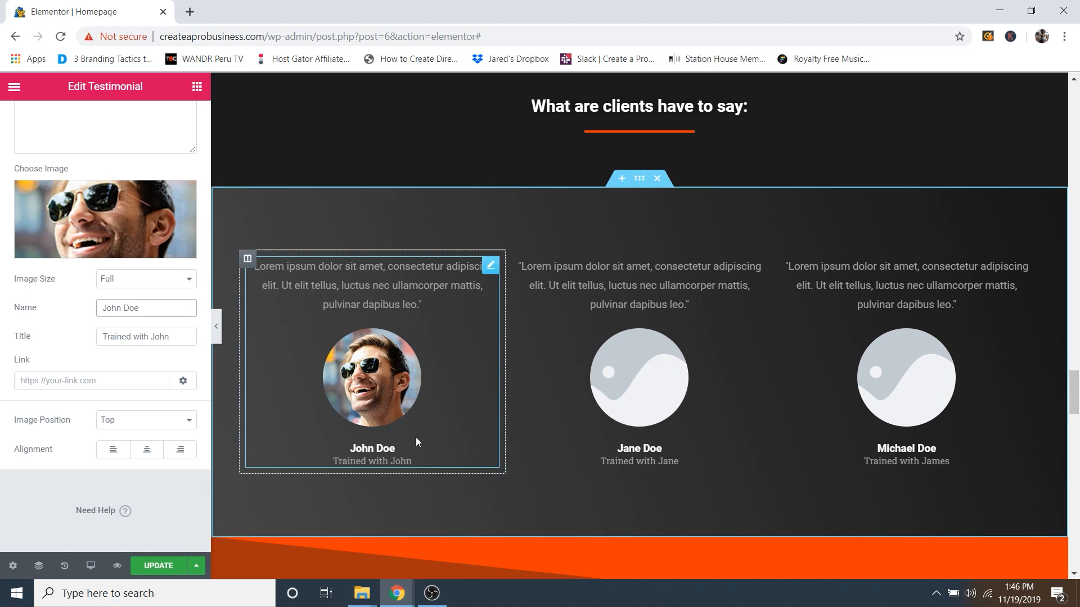
scroll(427, 436, up, 10)
scroll(440, 441, up, 10)
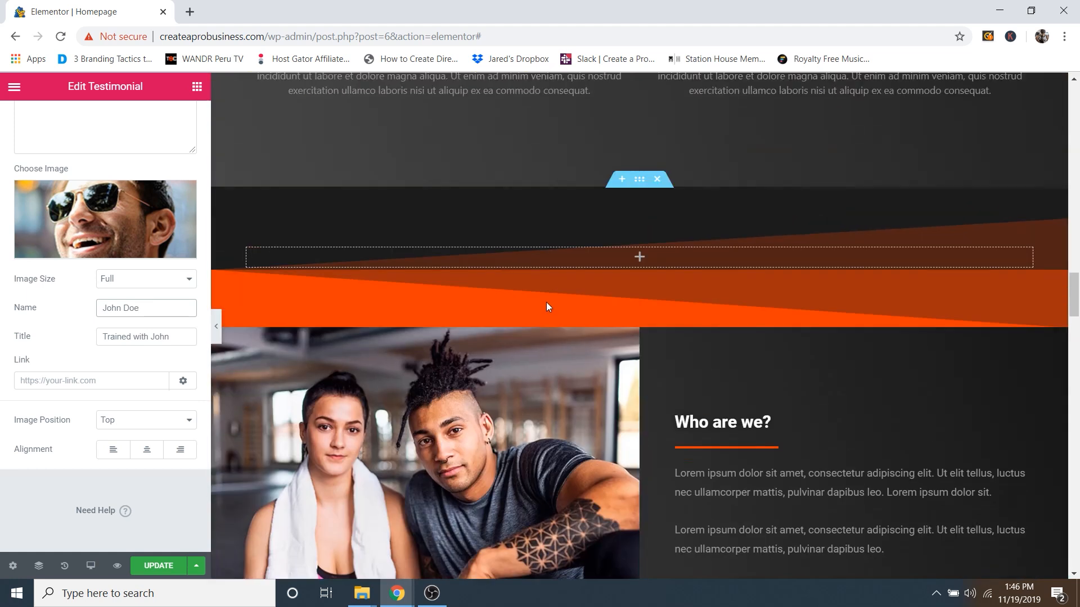
scroll(454, 377, down, 15)
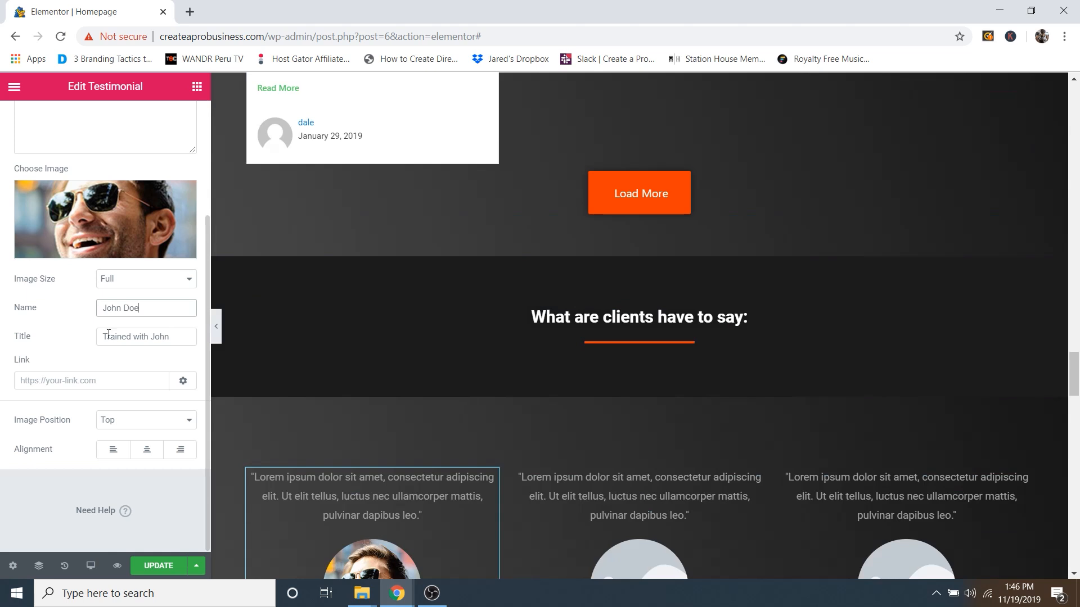
scroll(428, 350, down, 5)
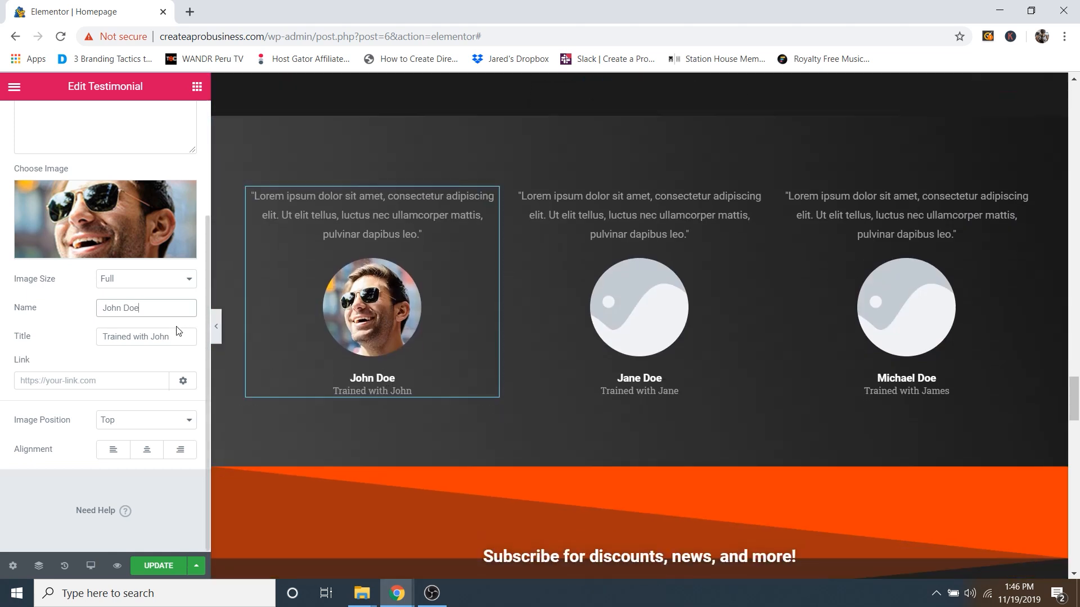
click(175, 340)
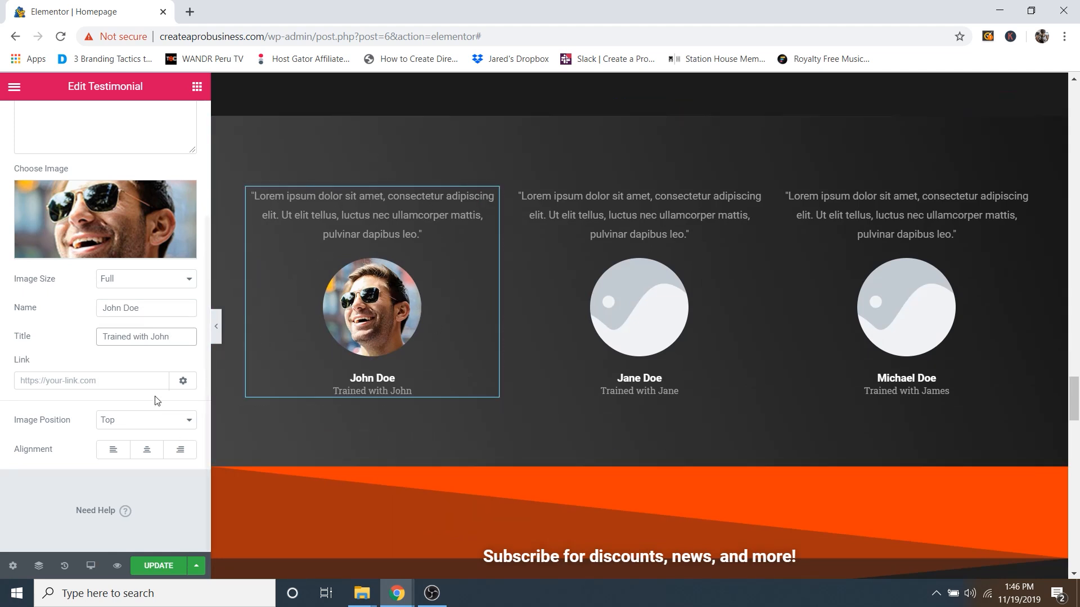
click(82, 373)
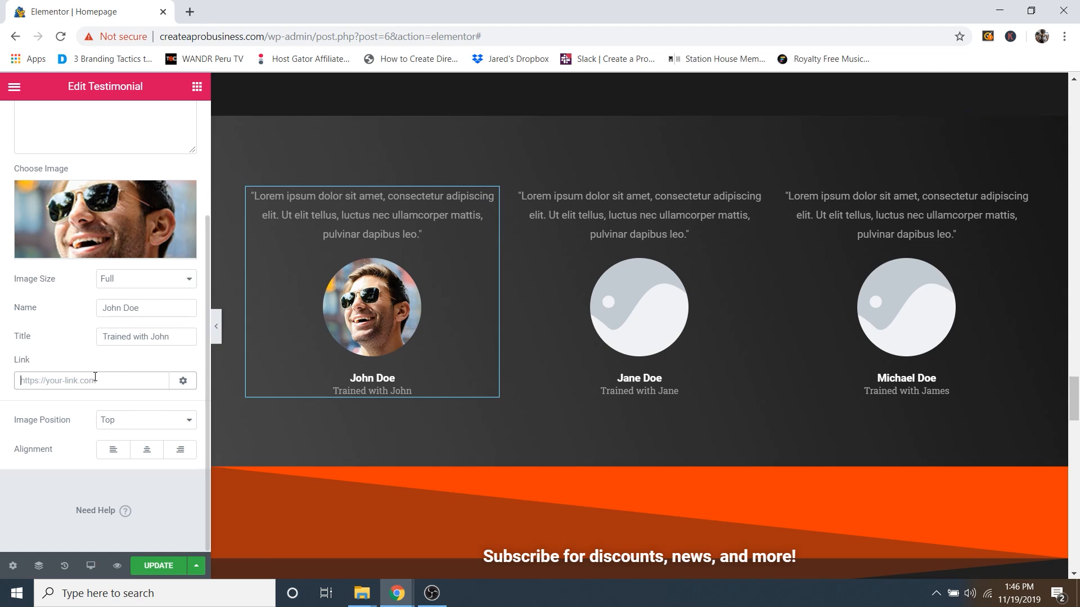
scroll(89, 380, up, 3)
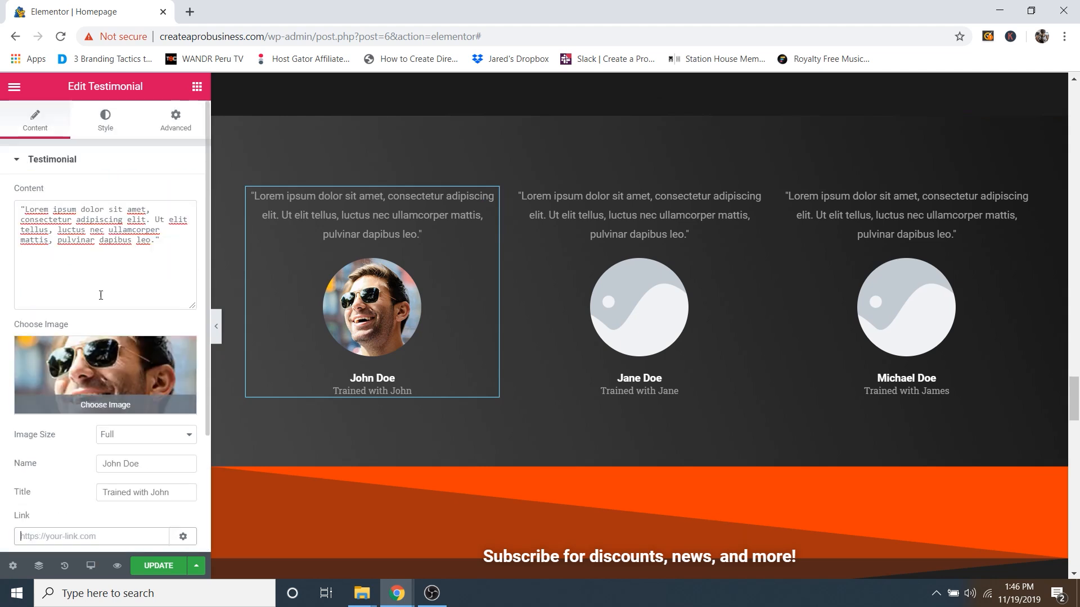
Step: Test the Image Size slider on John Doe's photo, then show the Name styling options
click(105, 123)
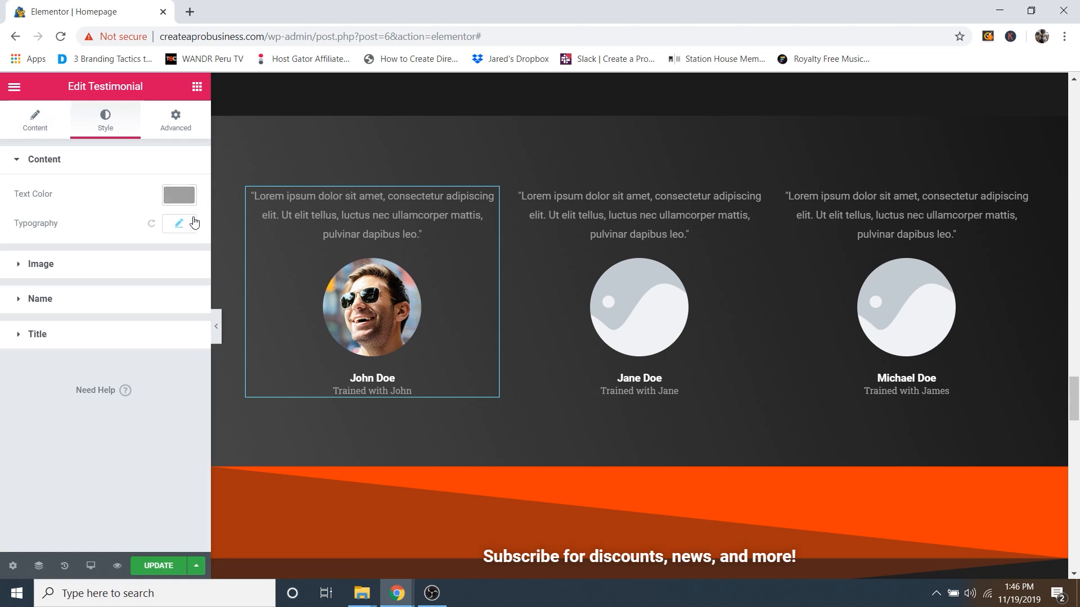
click(111, 266)
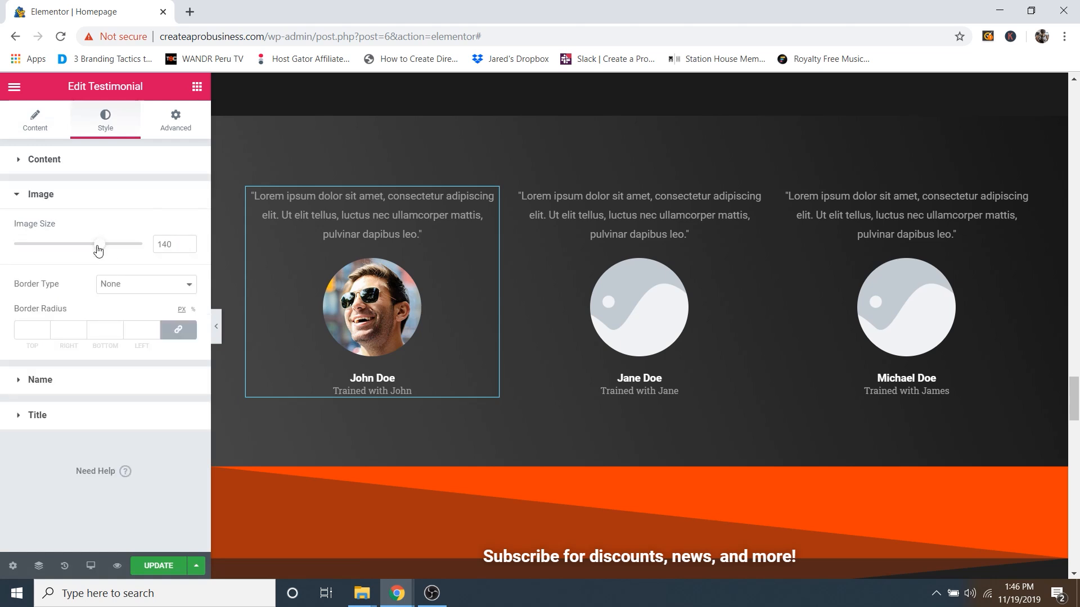
mouse_move(102, 248)
mouse_down()
mouse_move(126, 246)
mouse_move(27, 246)
mouse_move(139, 248)
mouse_move(94, 257)
mouse_up()
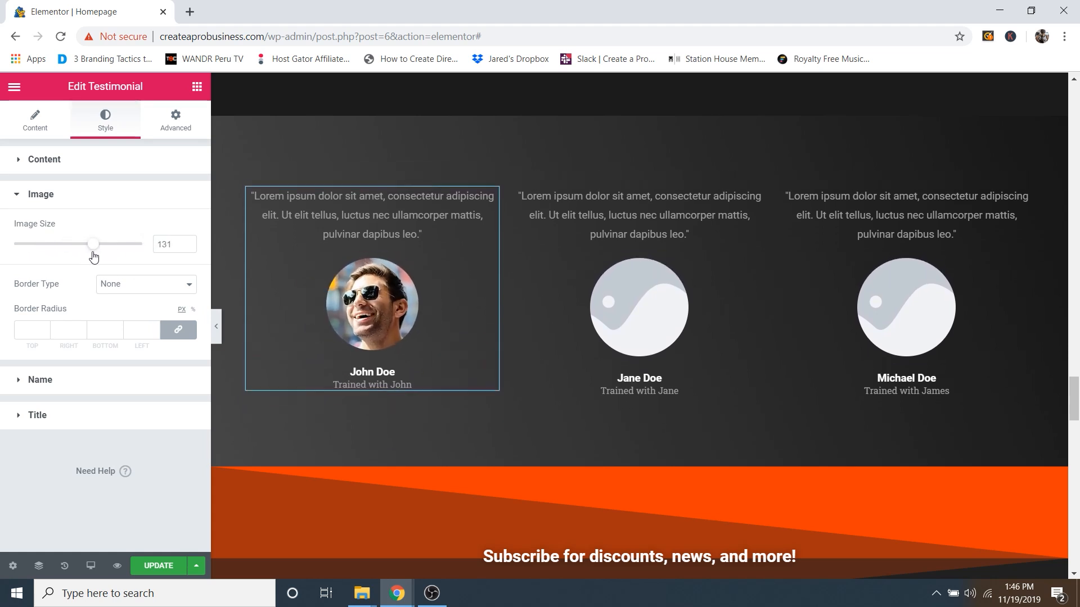
click(83, 206)
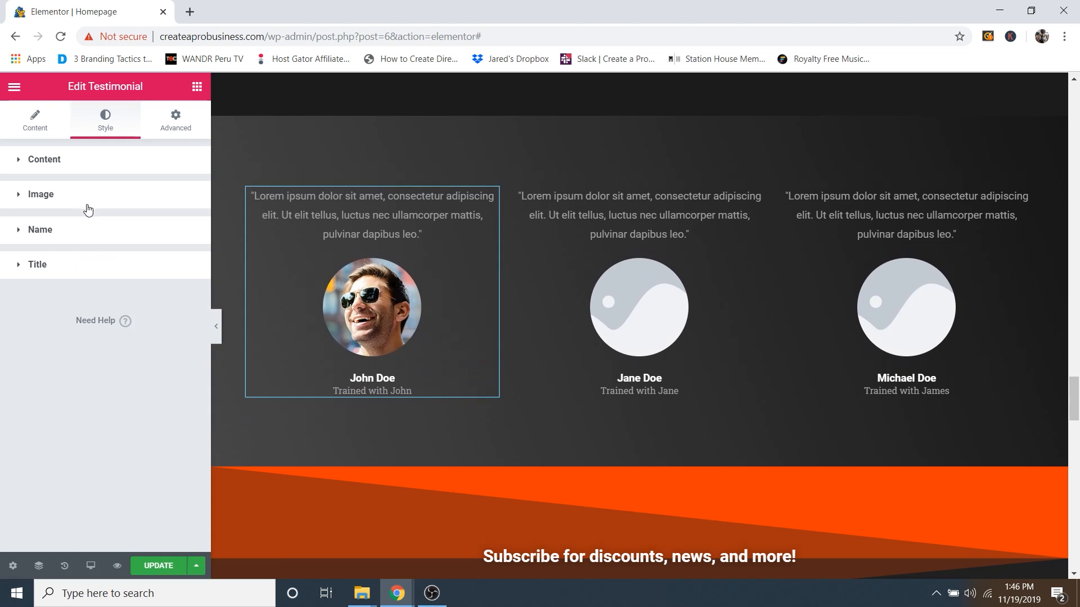
click(73, 237)
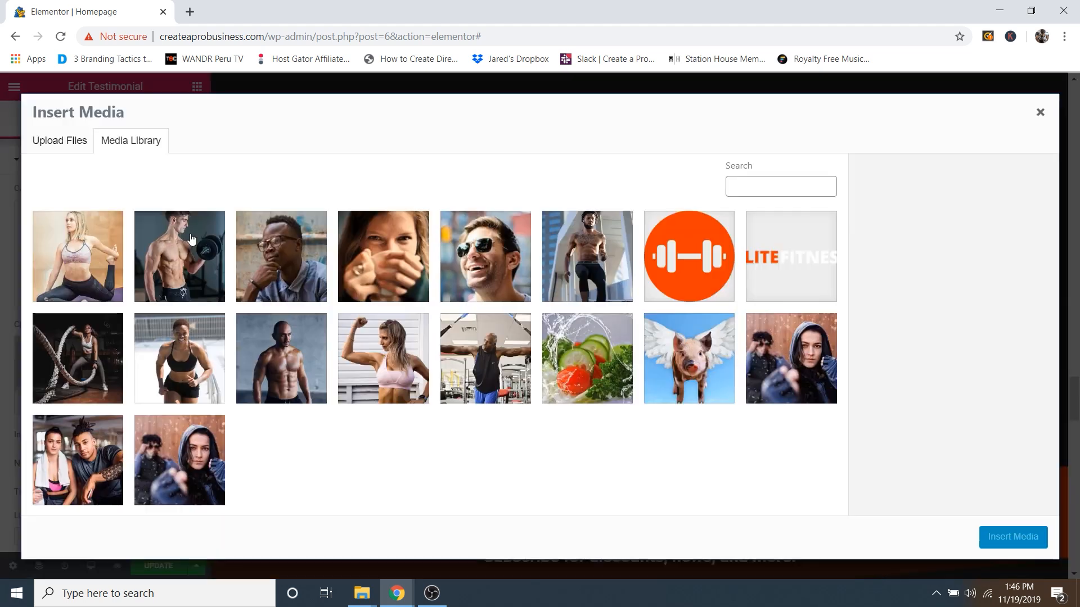
Step: Insert the man in glasses photo into Michael Doe's testimonial card
click(384, 256)
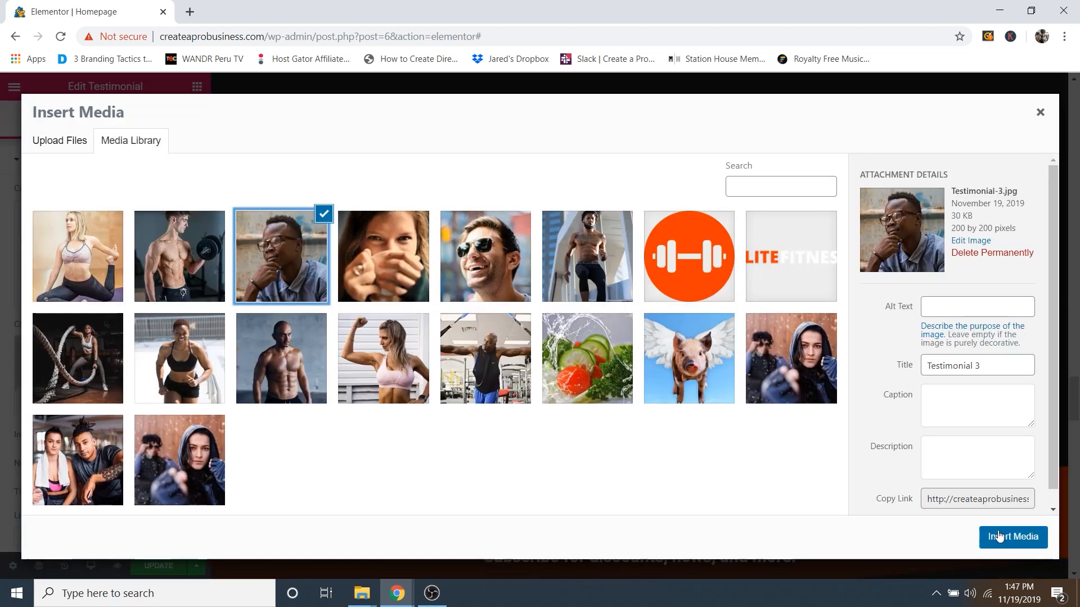
click(1012, 537)
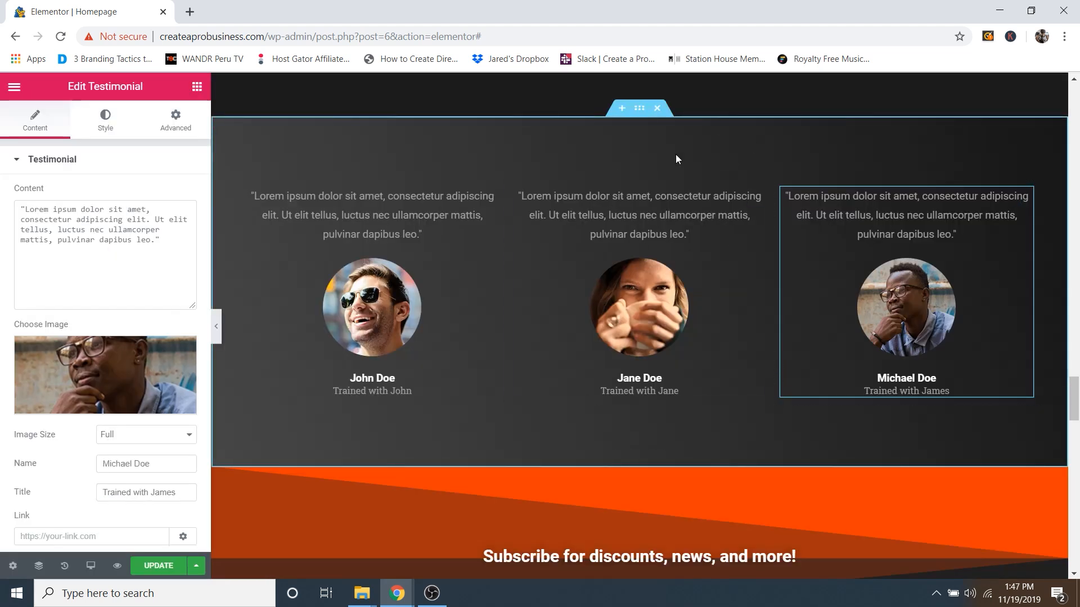
scroll(720, 394, up, 1)
scroll(699, 342, down, 4)
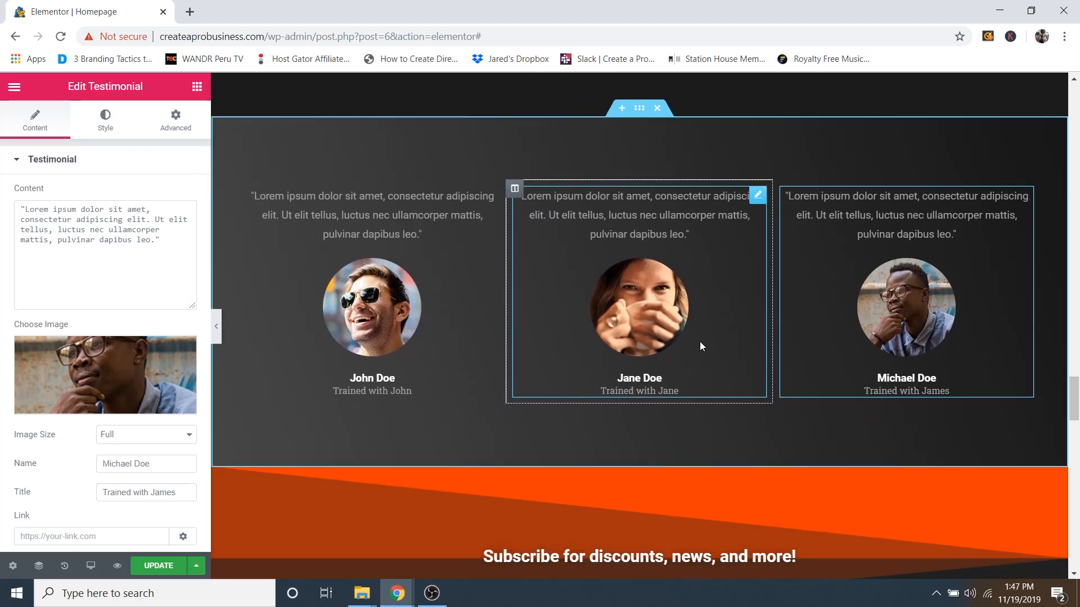
scroll(664, 340, down, 3)
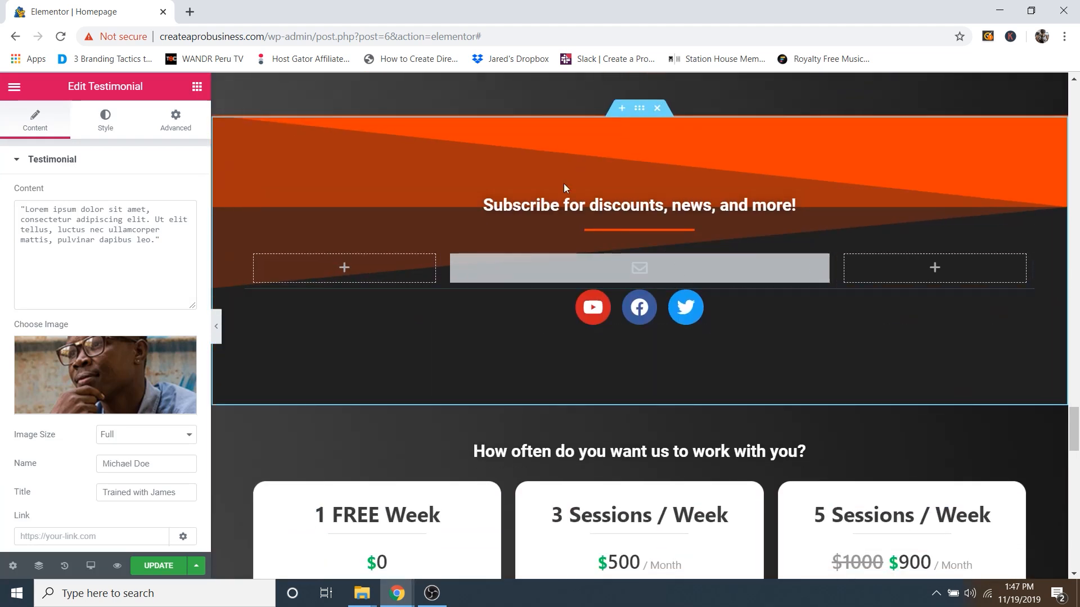
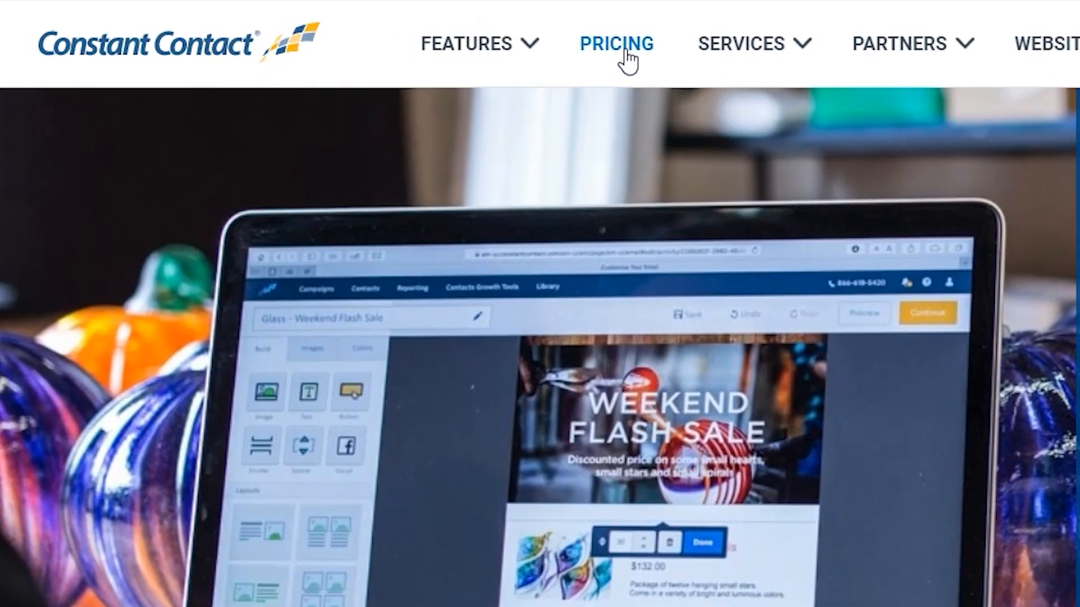
Step: Enter an email on Constant Contact's pricing page and start the free trial sign-up
click(626, 52)
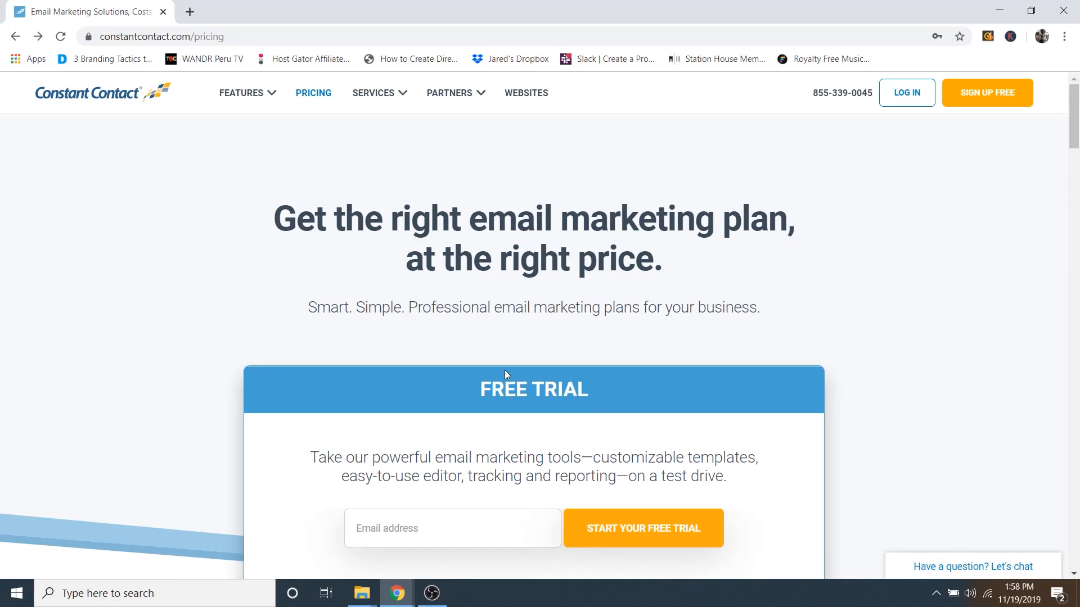
scroll(534, 360, down, 2)
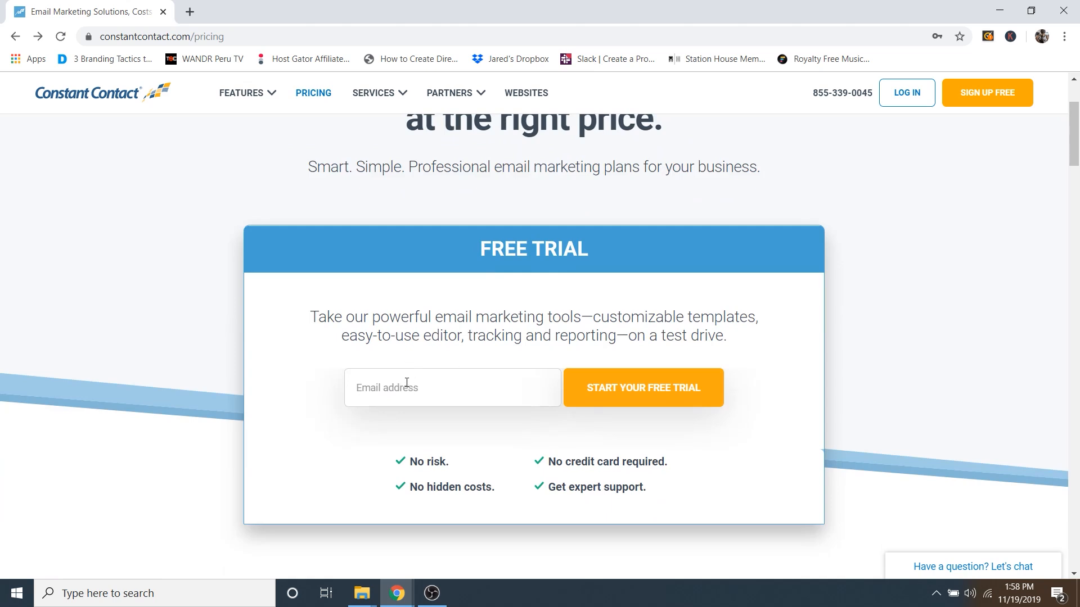
click(400, 387)
text(...)
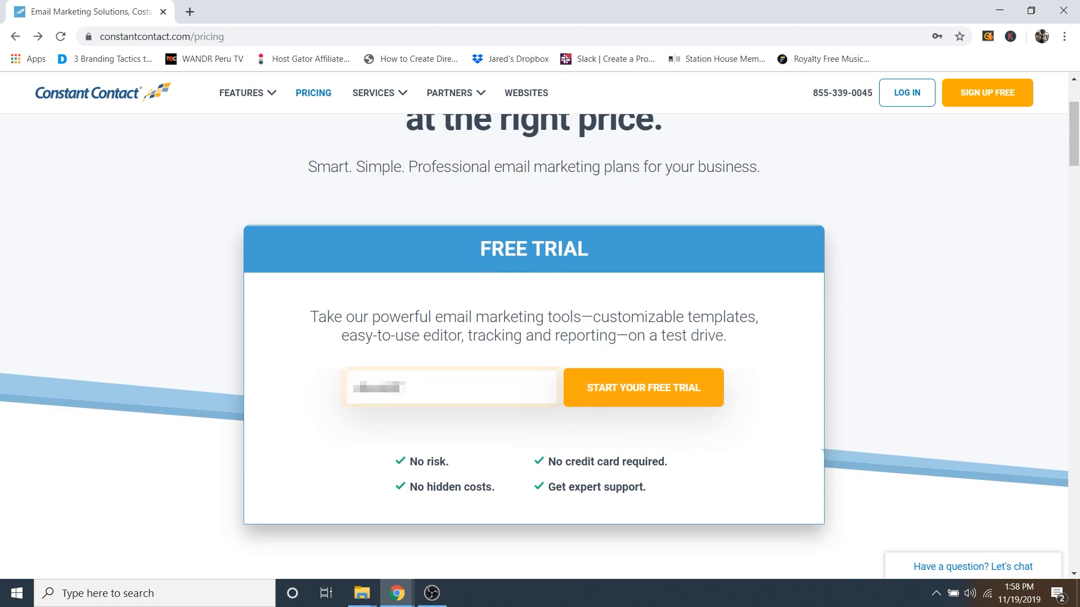
text(...)
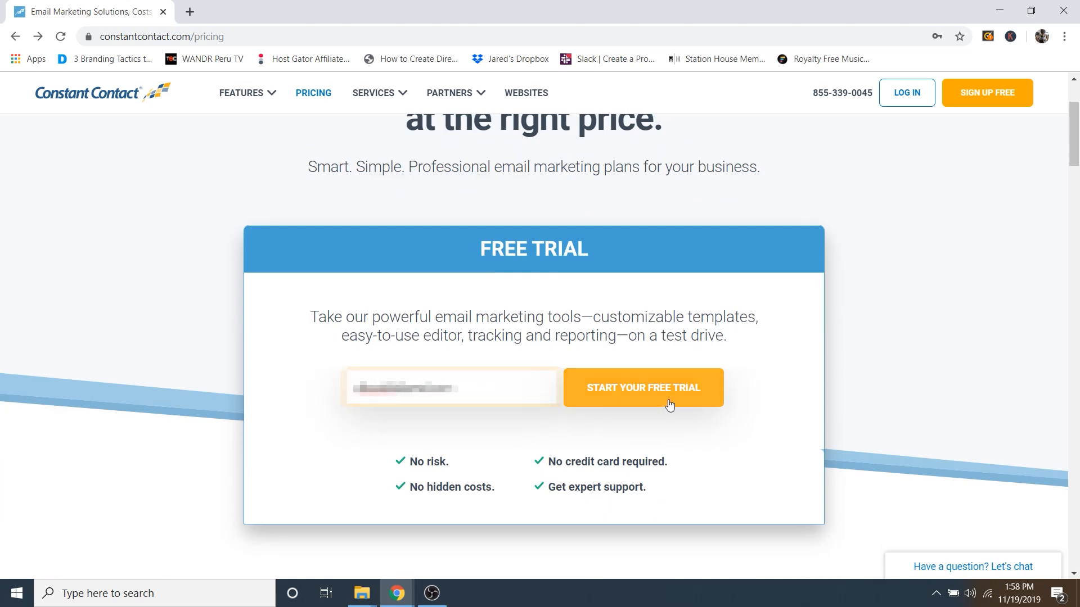
click(670, 403)
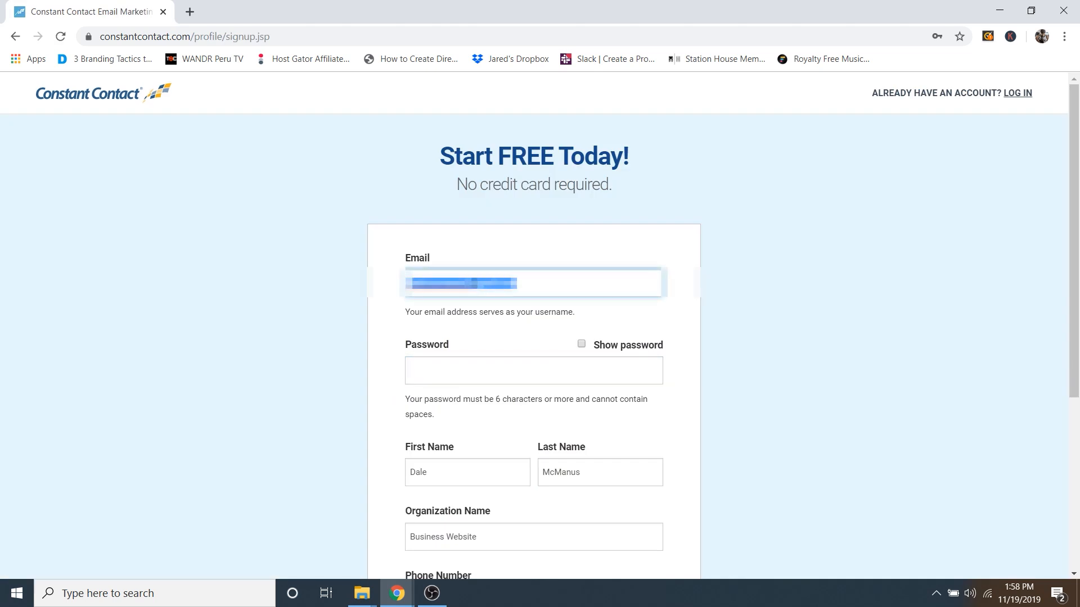
Step: Fill in the sign-up details and password, and change the organization name to Elite Fitness
text(...)
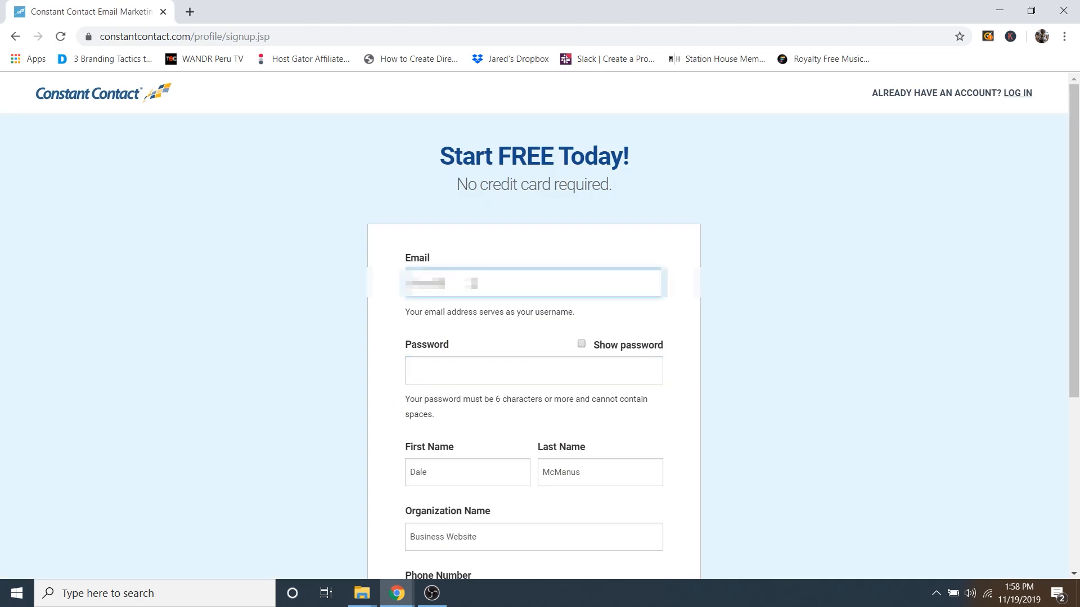
text(...)
drag(459, 185, 619, 200)
click(608, 185)
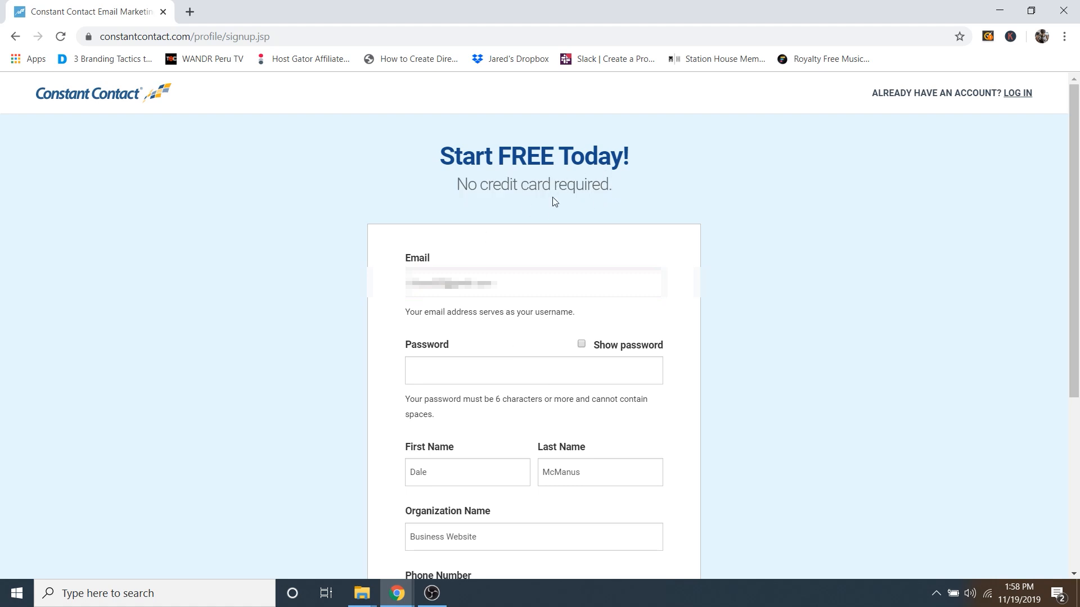
click(423, 374)
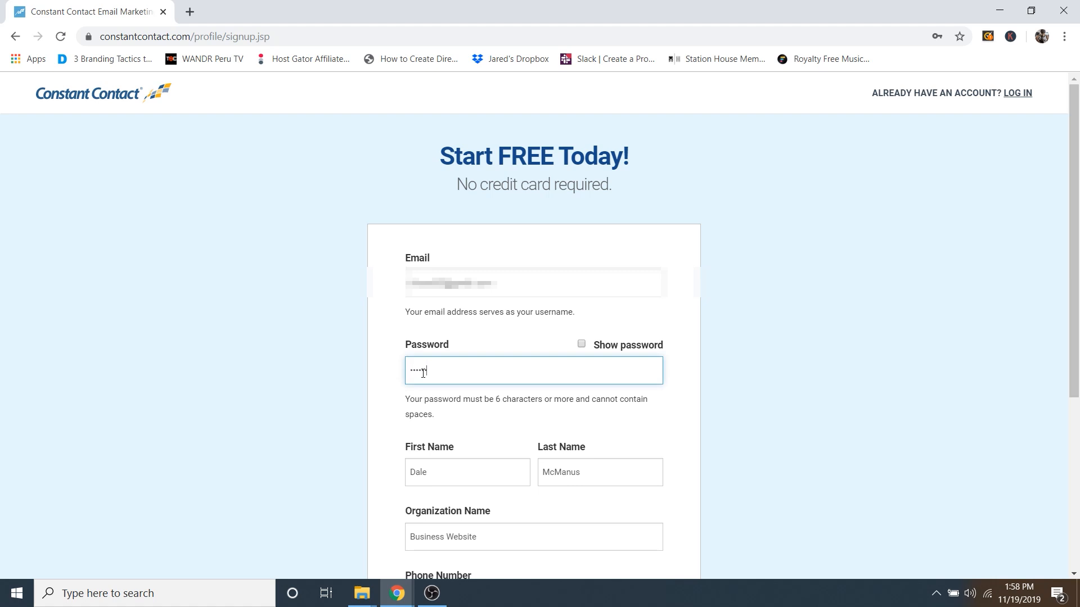
scroll(677, 338, down, 5)
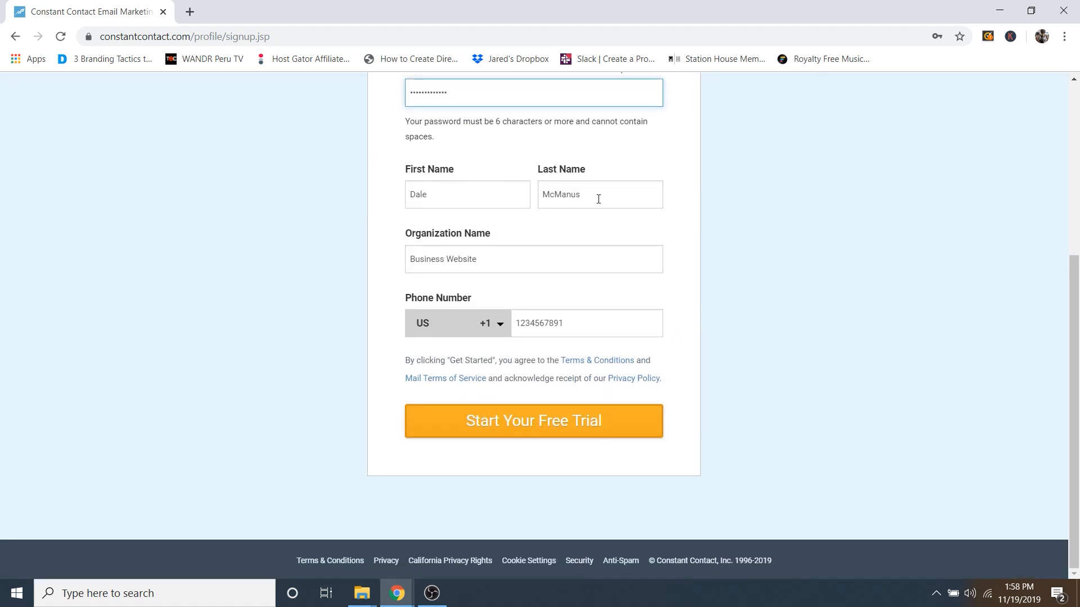
drag(505, 255, 389, 270)
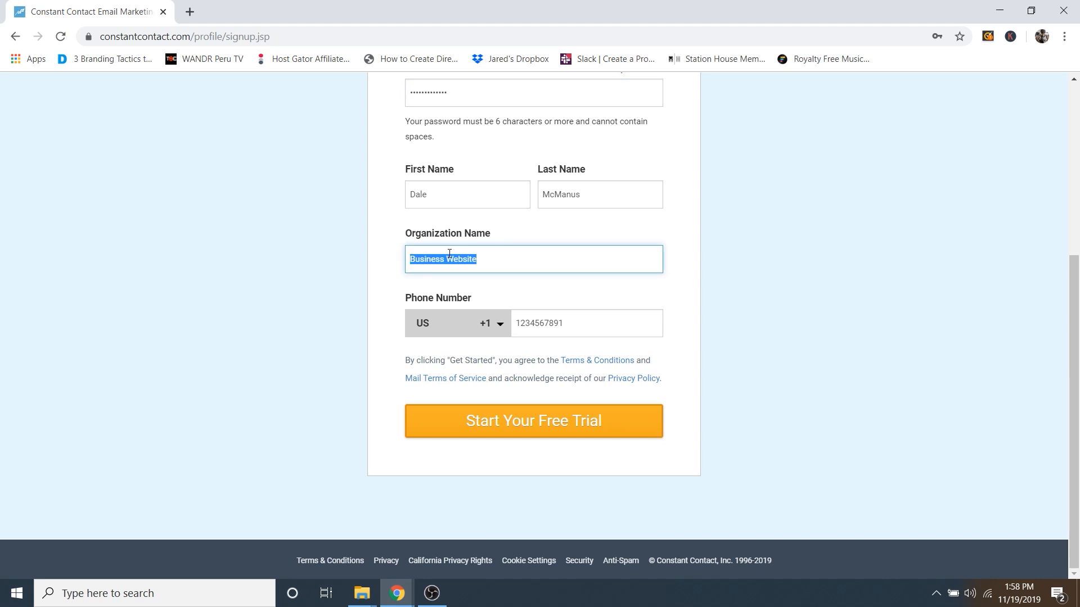
text(Elite Fitness)
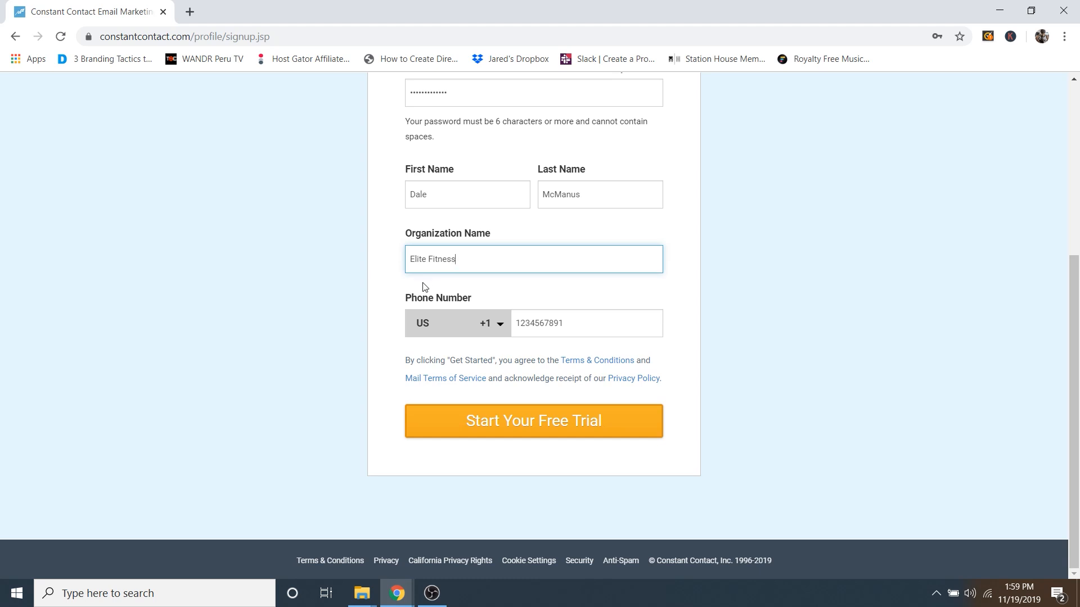
Step: Create the trial account and choose Professional Services - other as the industry
click(519, 434)
scroll(731, 355, down, 3)
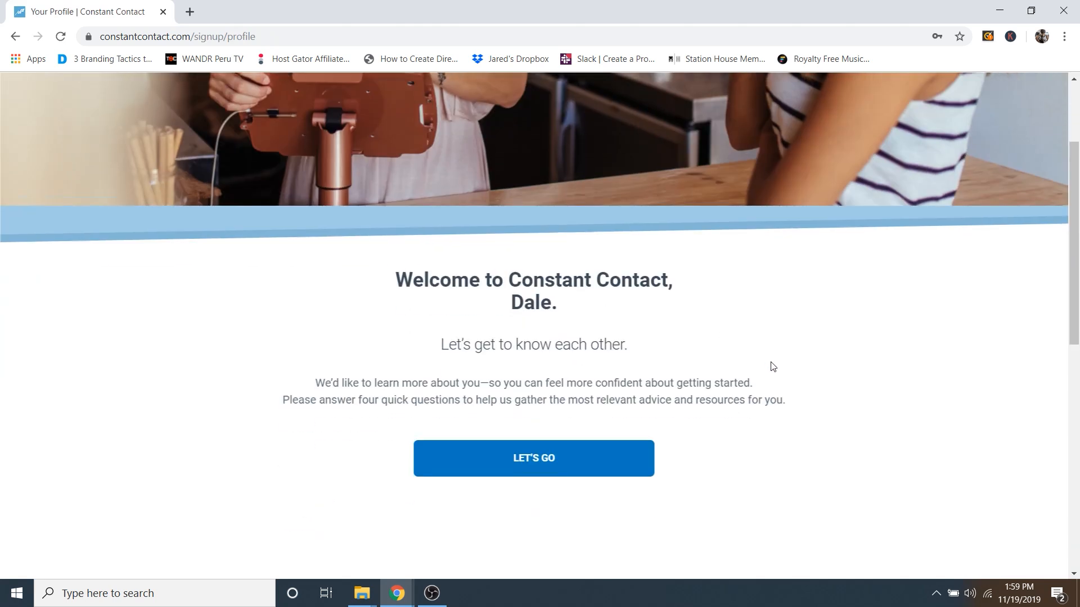
scroll(773, 367, down, 2)
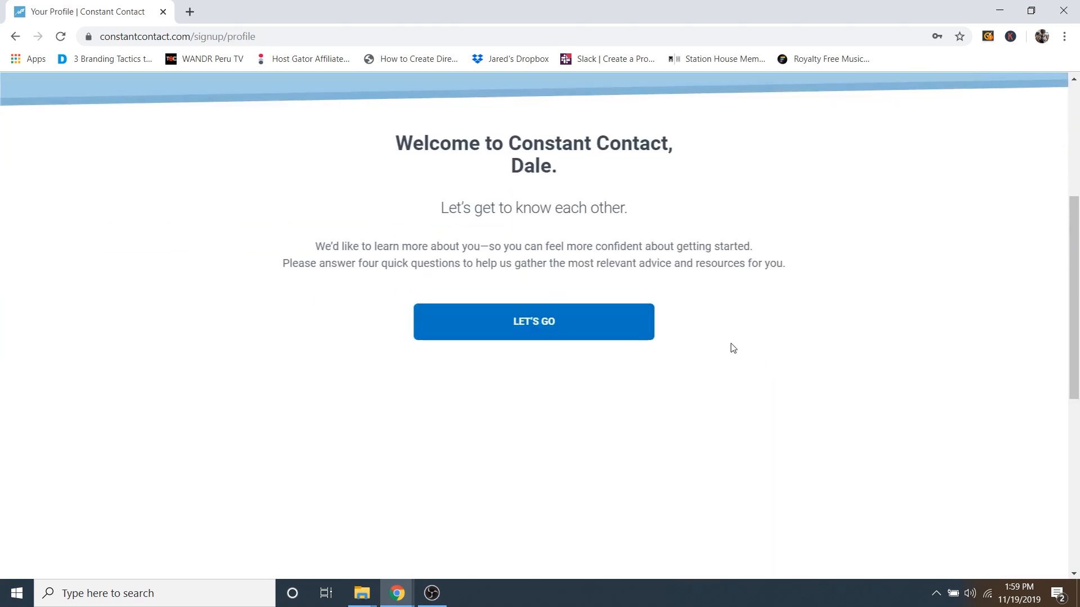
click(516, 324)
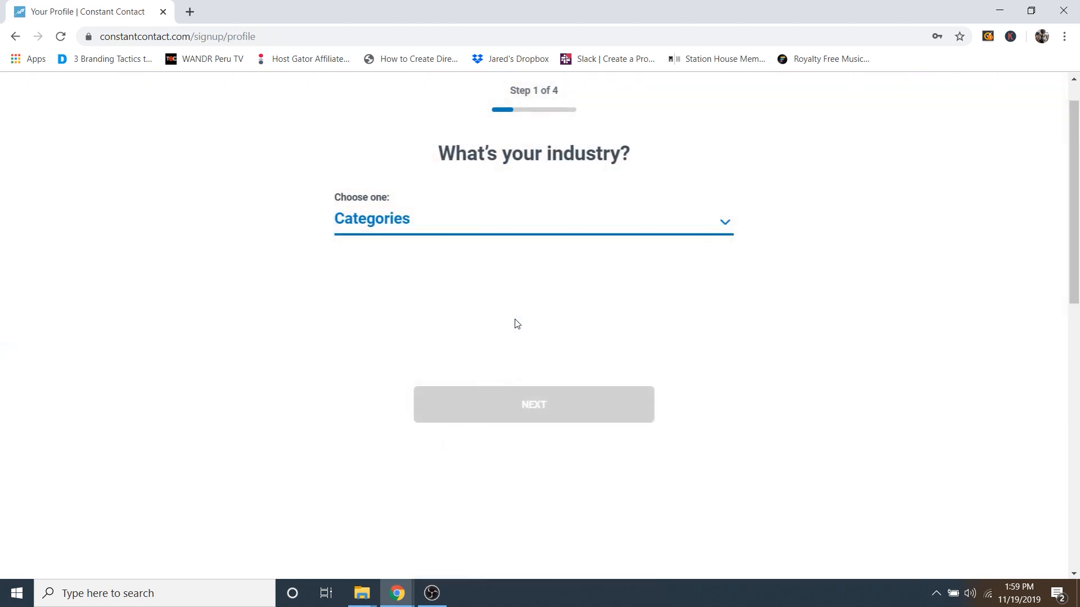
click(419, 225)
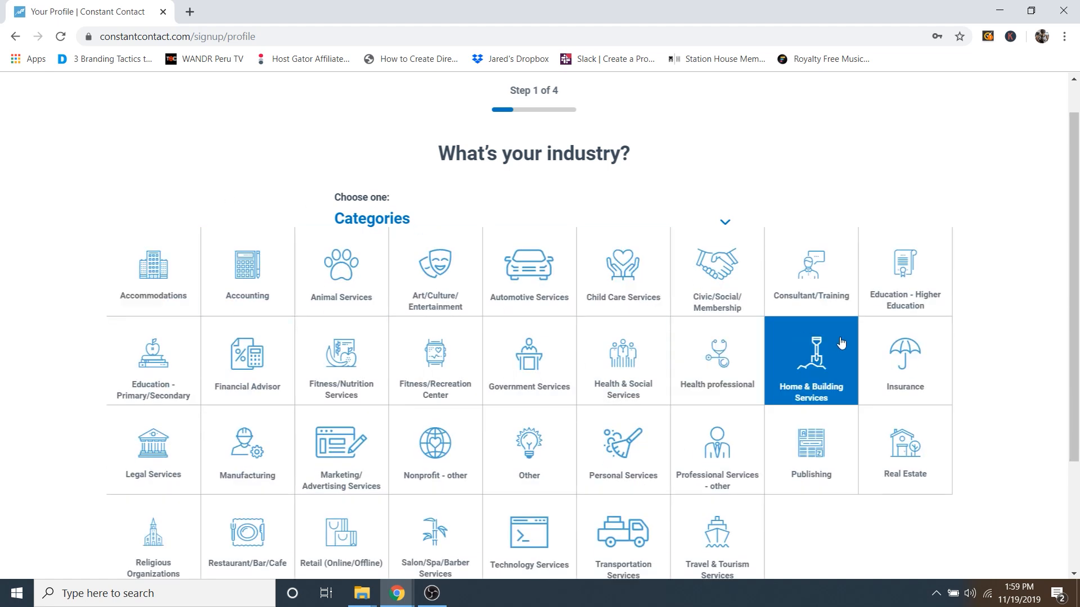
scroll(787, 337, down, 1)
click(725, 394)
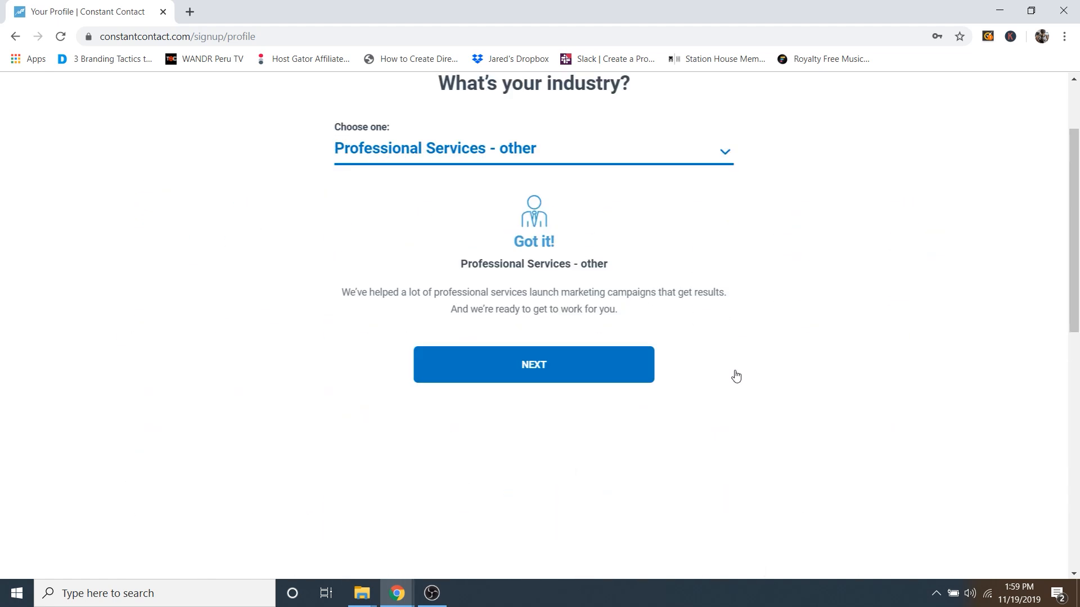
click(565, 367)
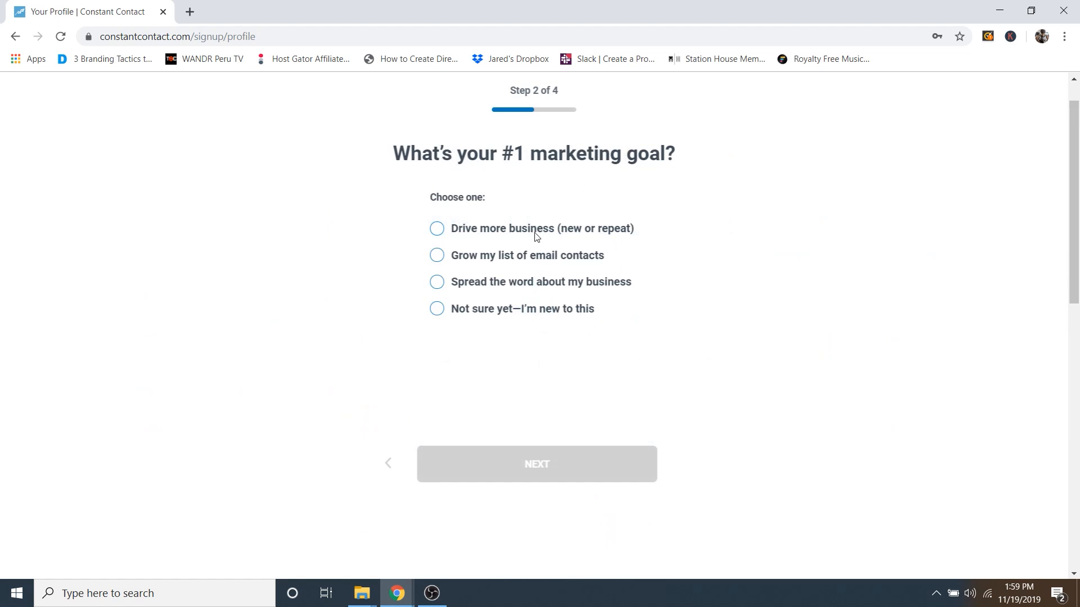
Step: Set the marketing goal to growing the email list and answer that no contact list exists
click(516, 229)
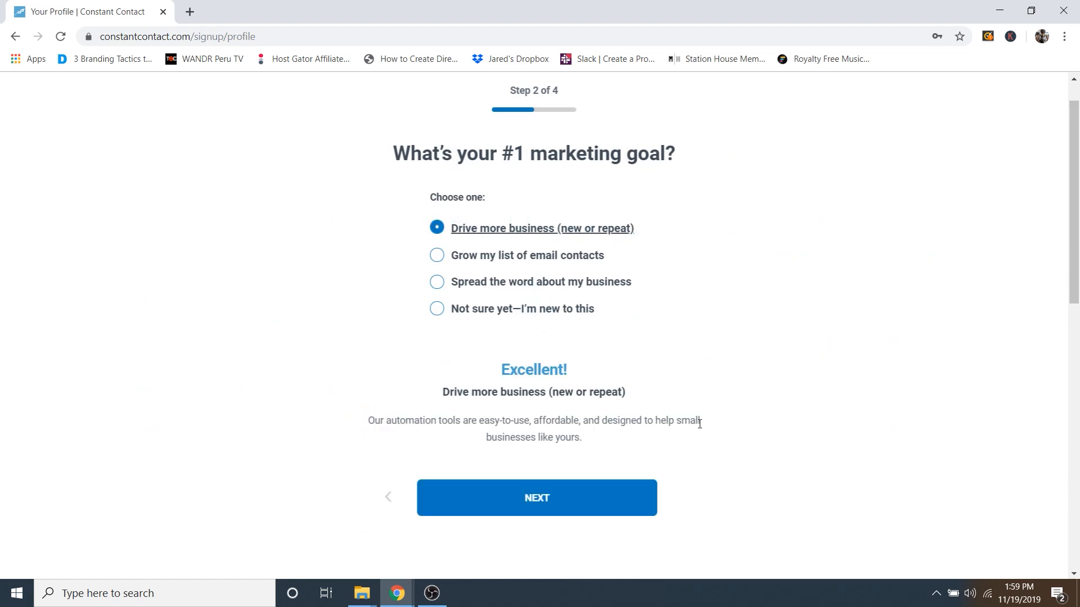
click(516, 257)
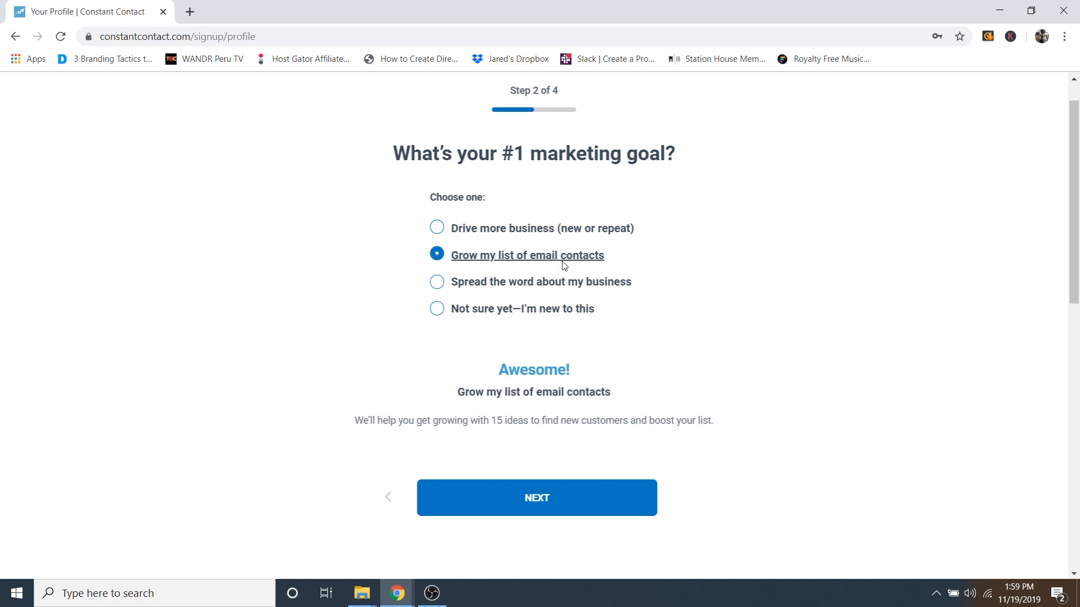
click(537, 499)
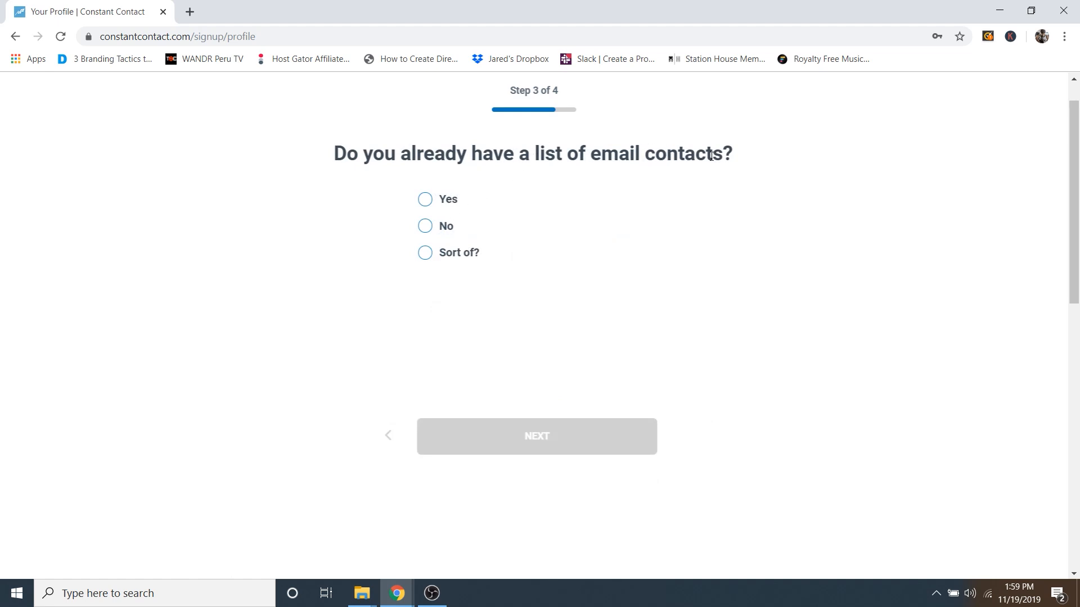
click(427, 228)
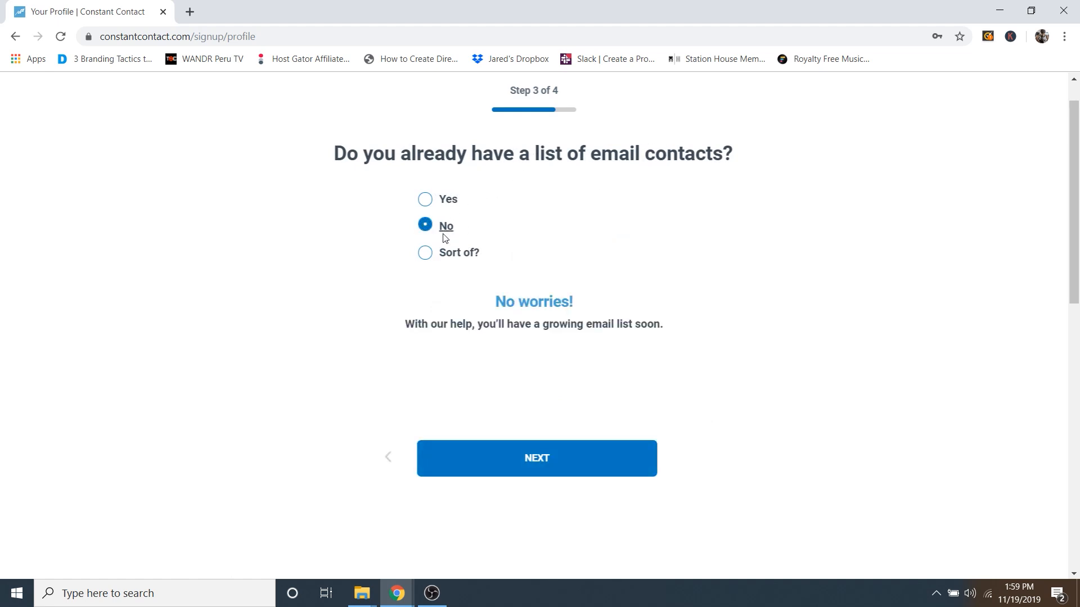
click(557, 467)
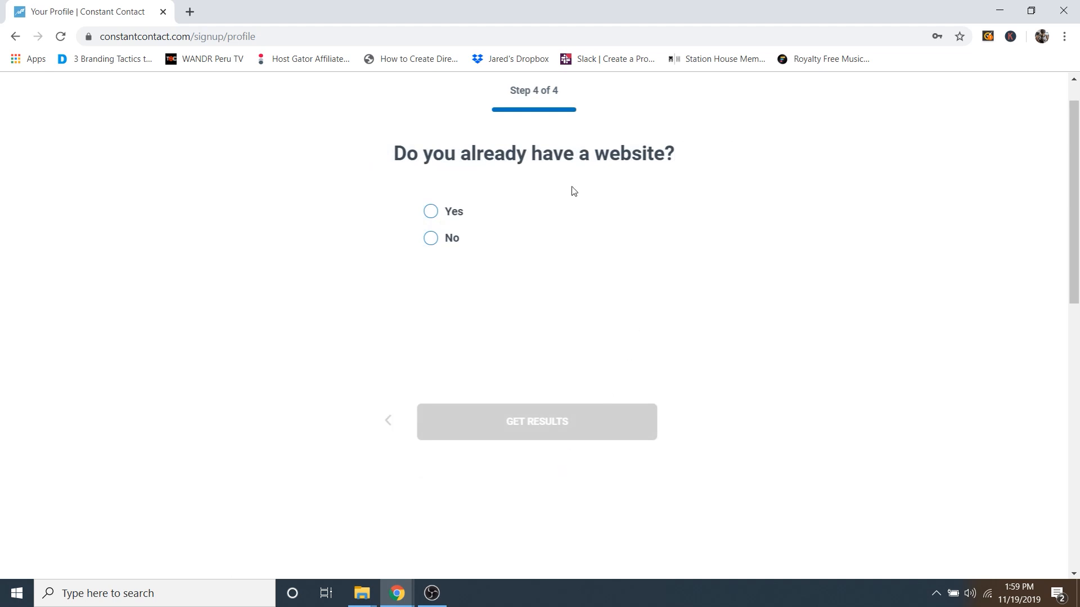
Step: Give the existing website as createaprobusiness.com and get the recommendations
click(433, 215)
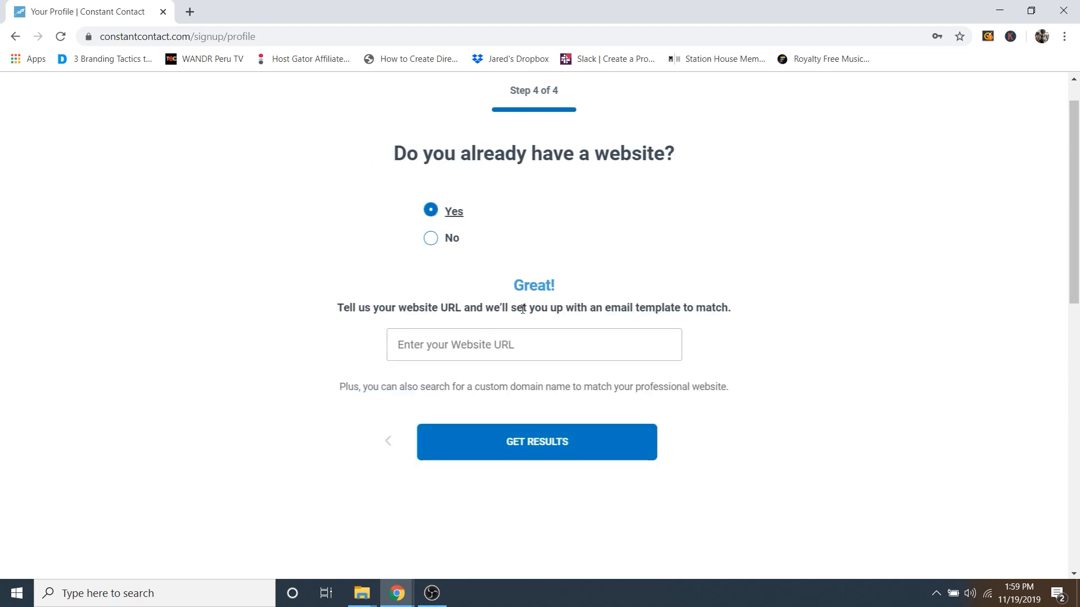
click(485, 340)
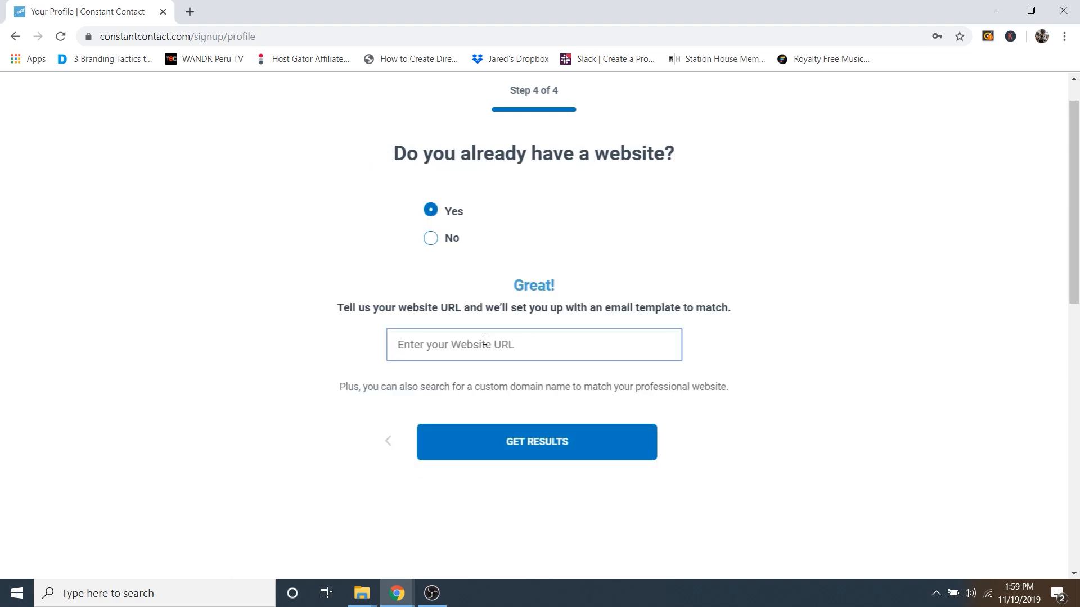
text(createaprobusiness.com)
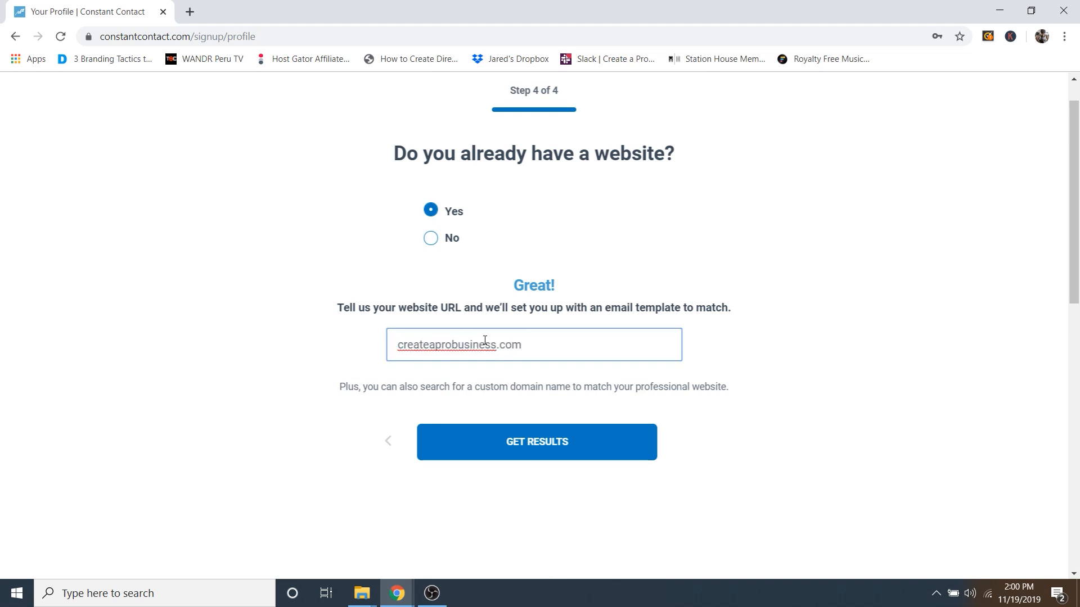
click(756, 415)
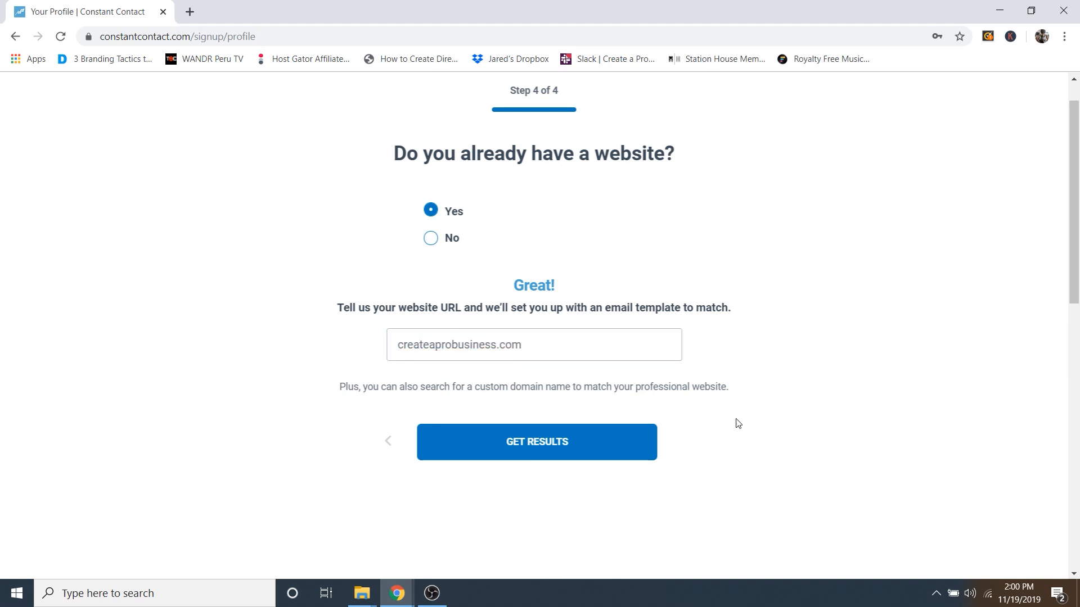
click(565, 445)
scroll(964, 340, down, 10)
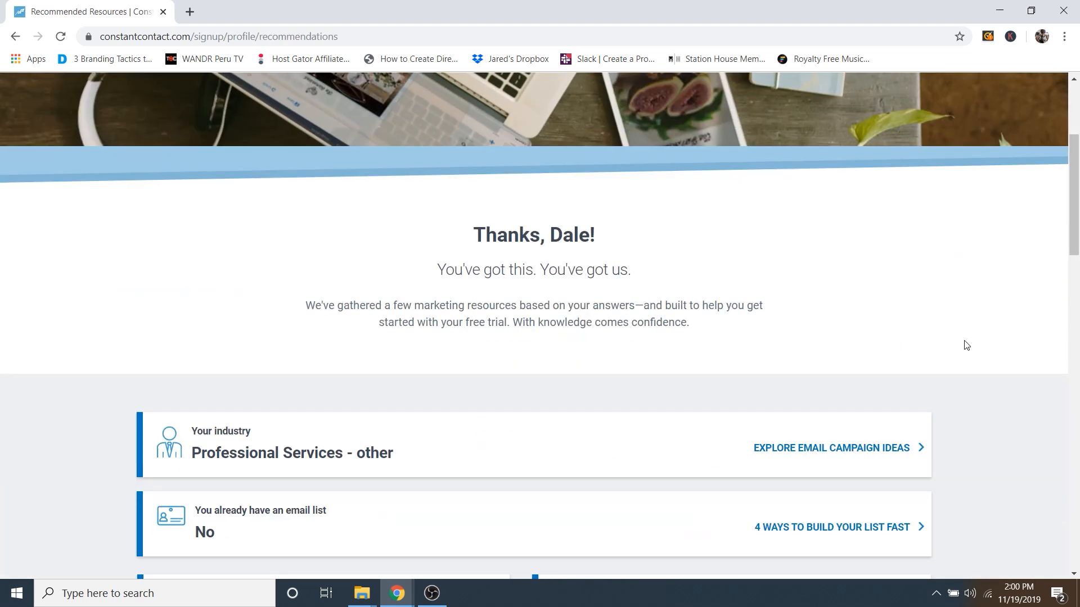
Step: Open the new Constant Contact trial dashboard, then return to the WPForms builder window
scroll(964, 339, down, 8)
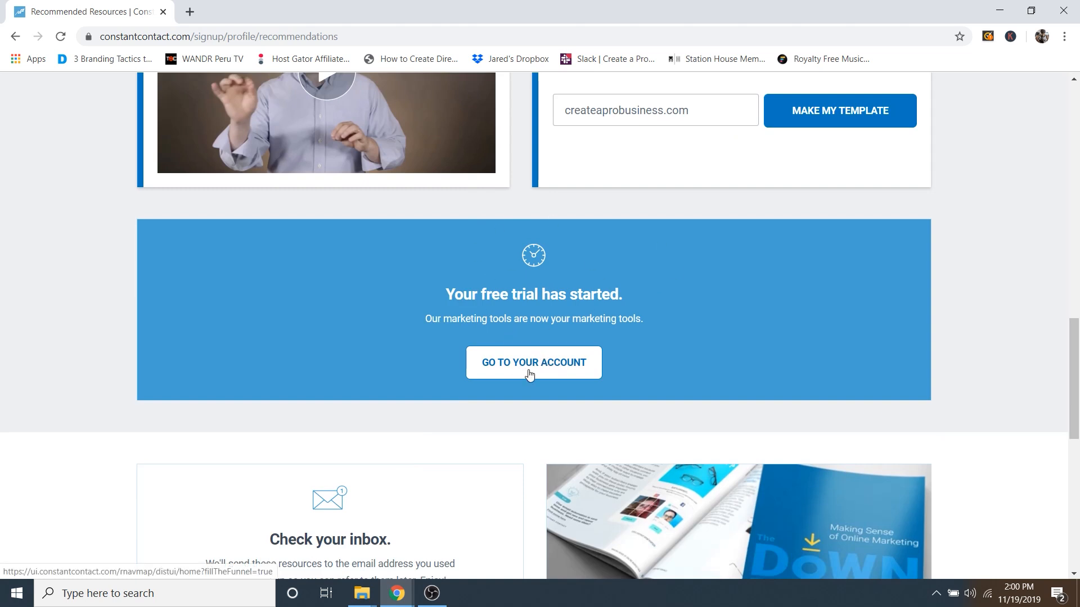
click(529, 375)
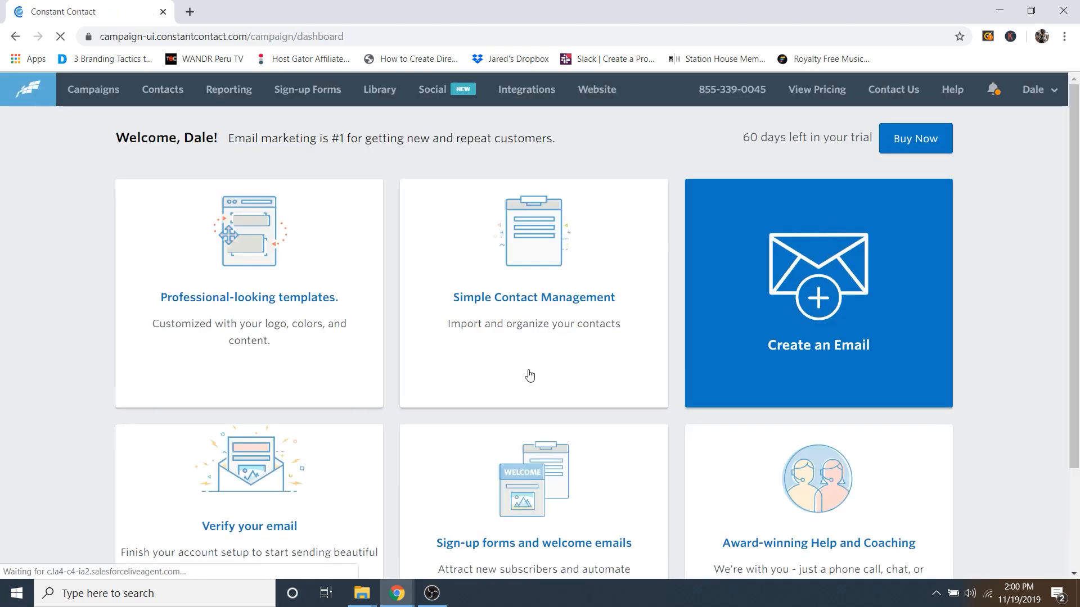
mouse_move(405, 600)
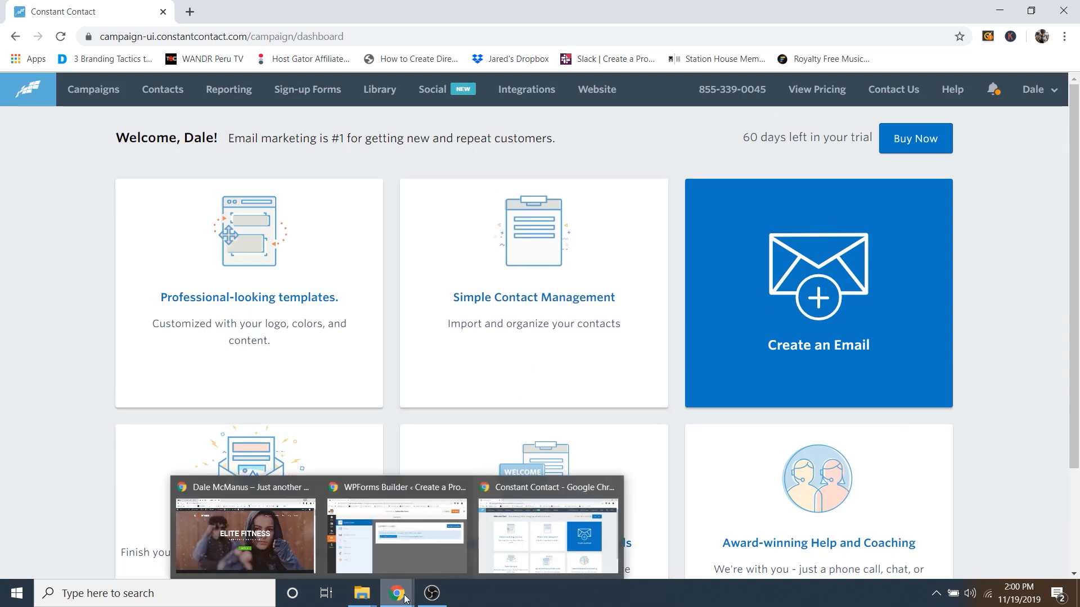
click(400, 531)
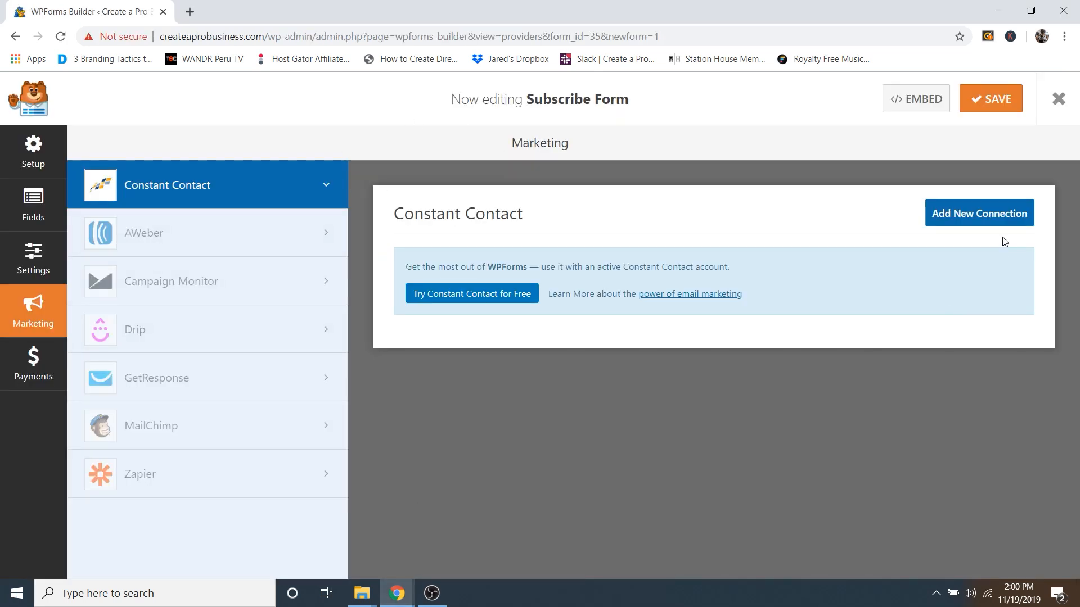
Step: Add a Constant Contact connection nicknamed Subscribe and follow the register-with-Constant-Contact link
click(965, 213)
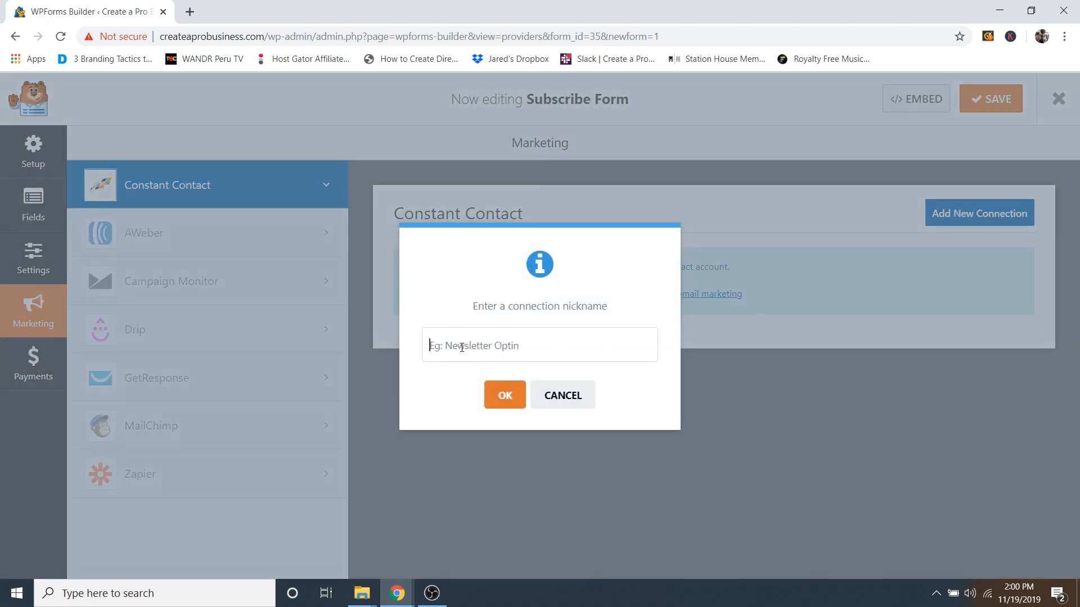
text(Subscribe)
click(509, 400)
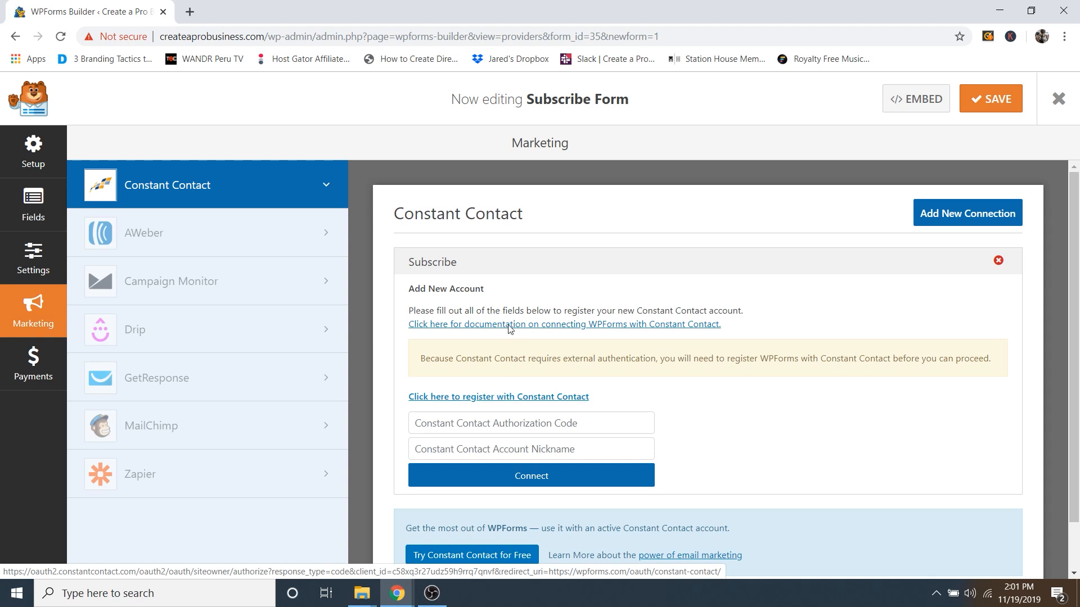
click(490, 397)
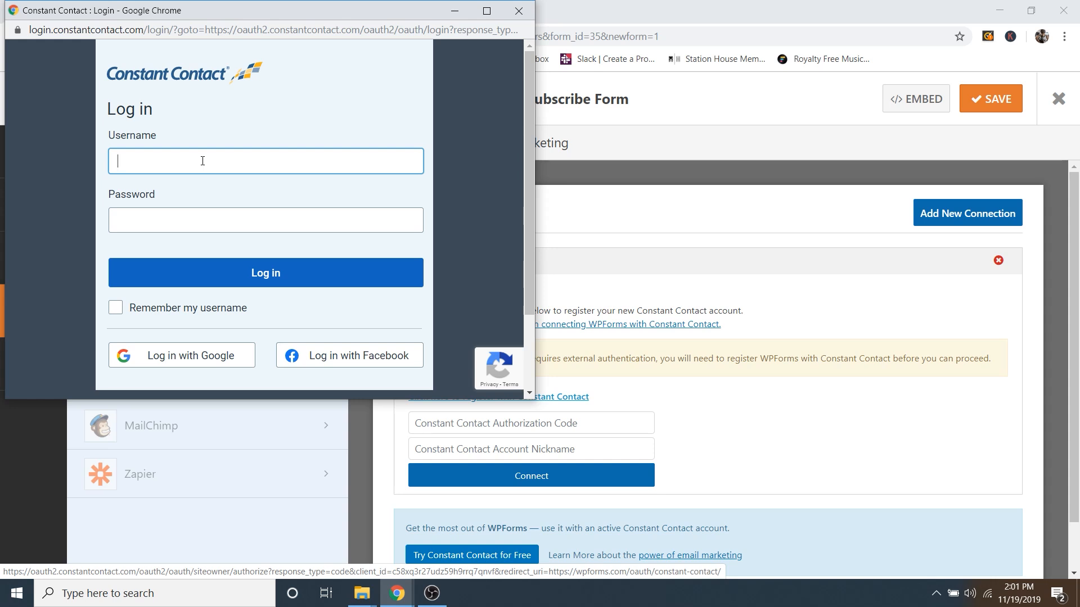
Step: Log in to Constant Contact with the account email and password and allow WPForms access
text(••••••••@gmail.com)
click(165, 231)
text(•••••••••)
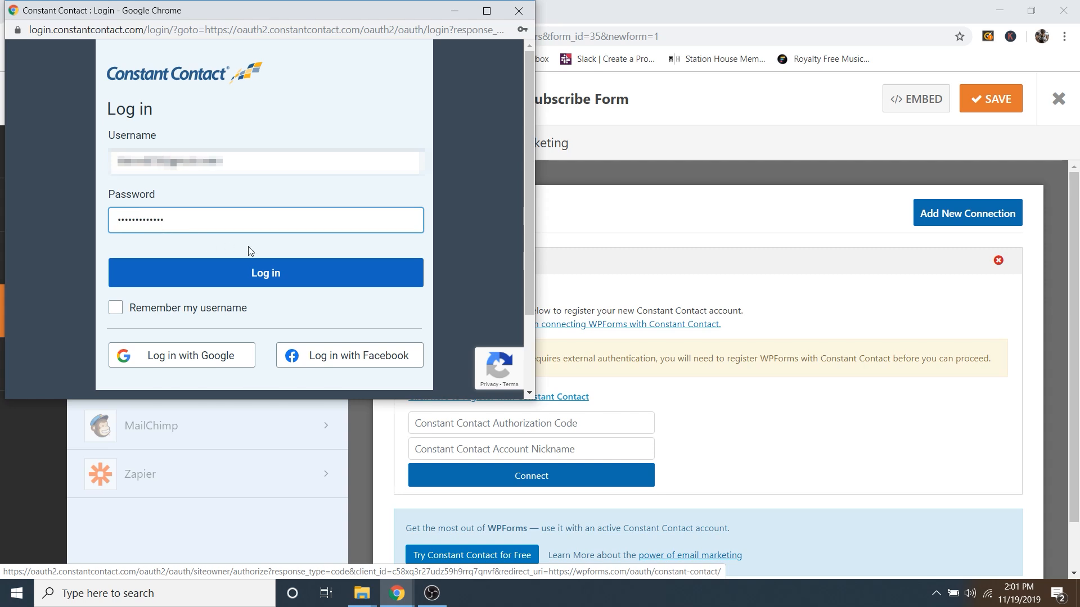
click(270, 279)
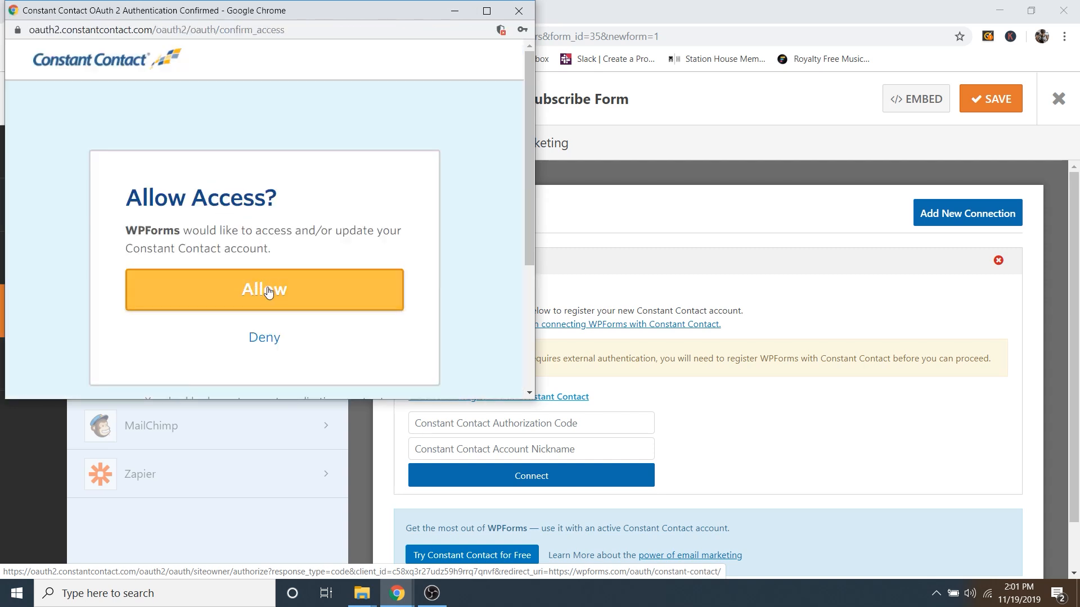
click(269, 291)
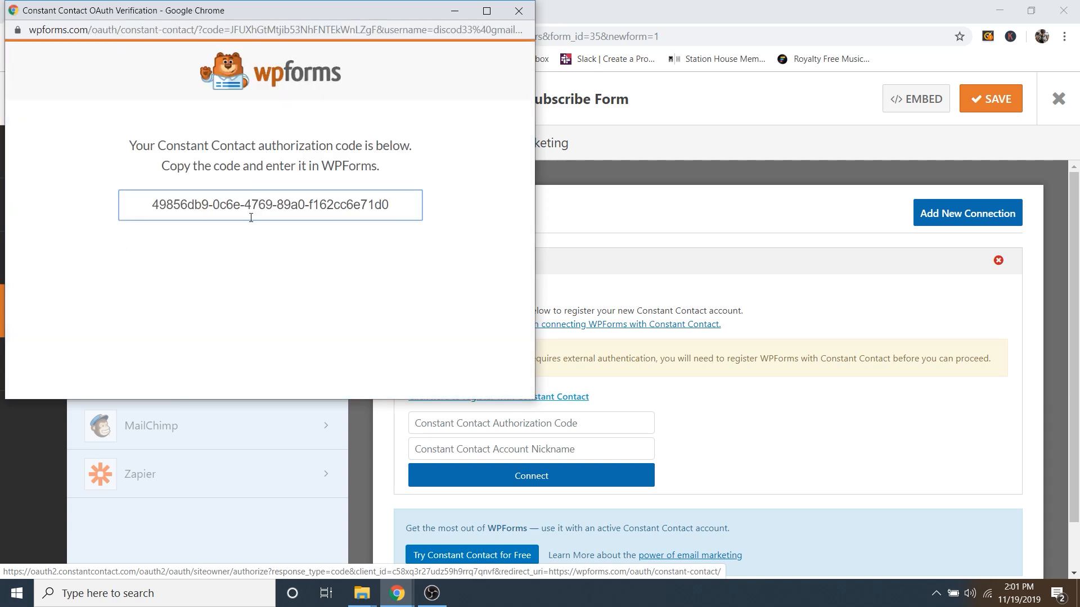
Step: Copy the issued authorization code and close the verification window
triple_click(255, 202)
right_click(254, 202)
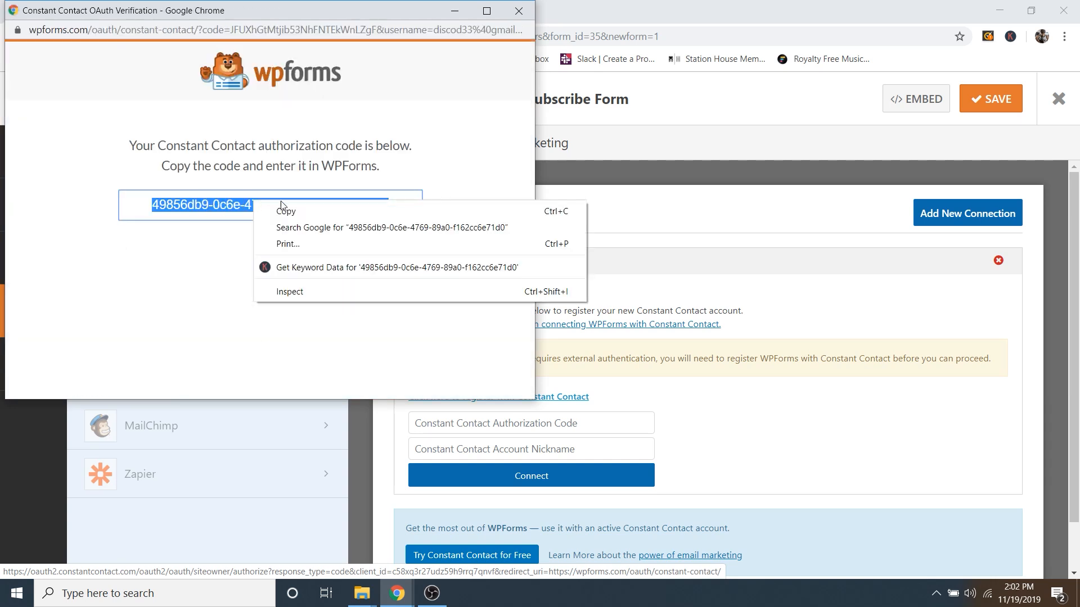
click(314, 212)
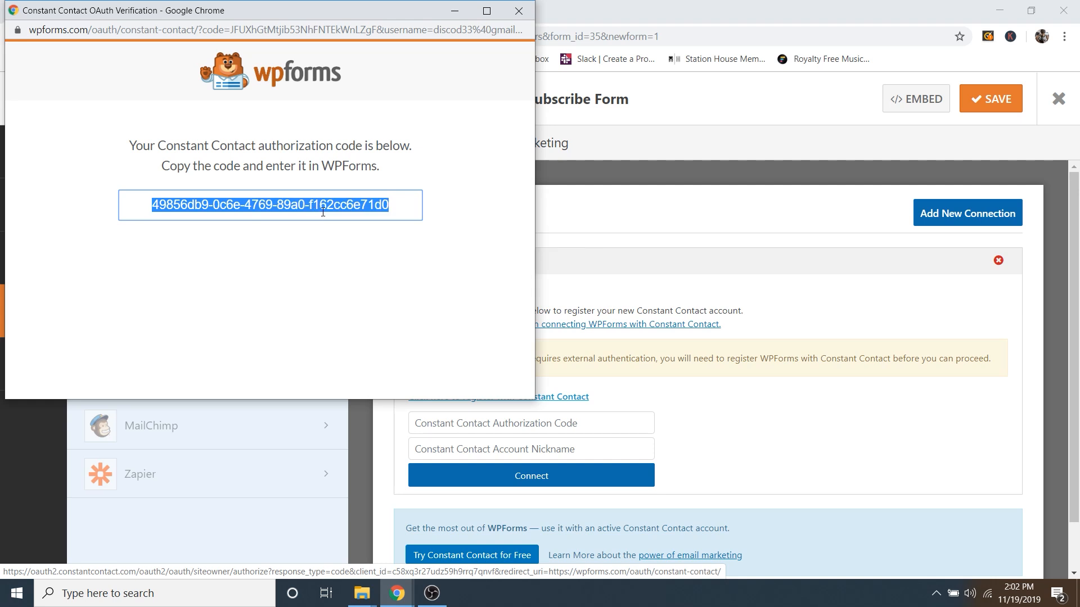
click(522, 15)
Step: Paste the authorization code, give the account the nickname Subscribe, and connect it
click(509, 425)
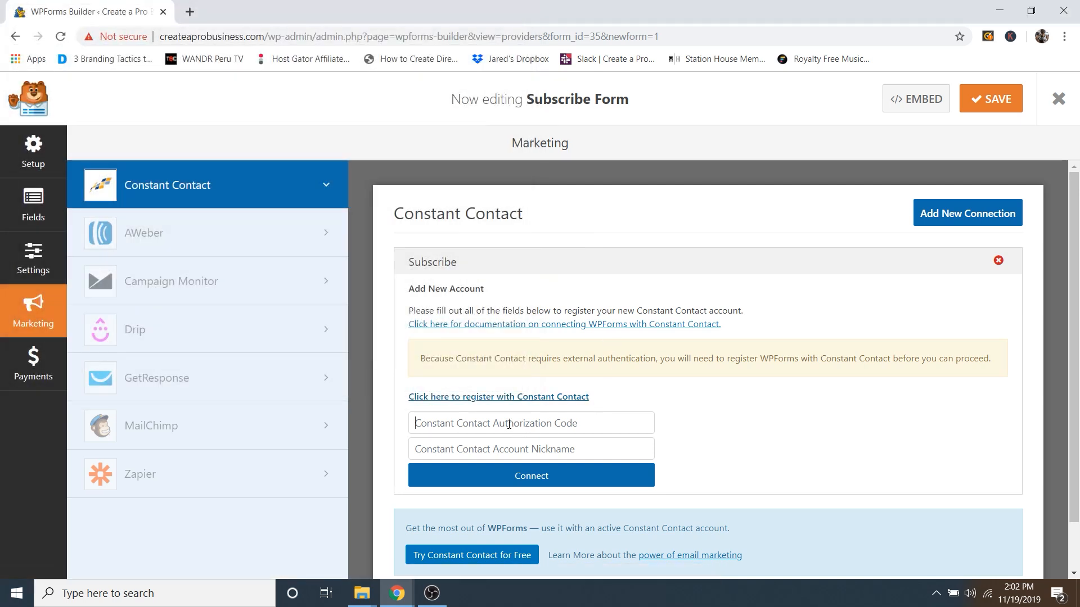
right_click(506, 424)
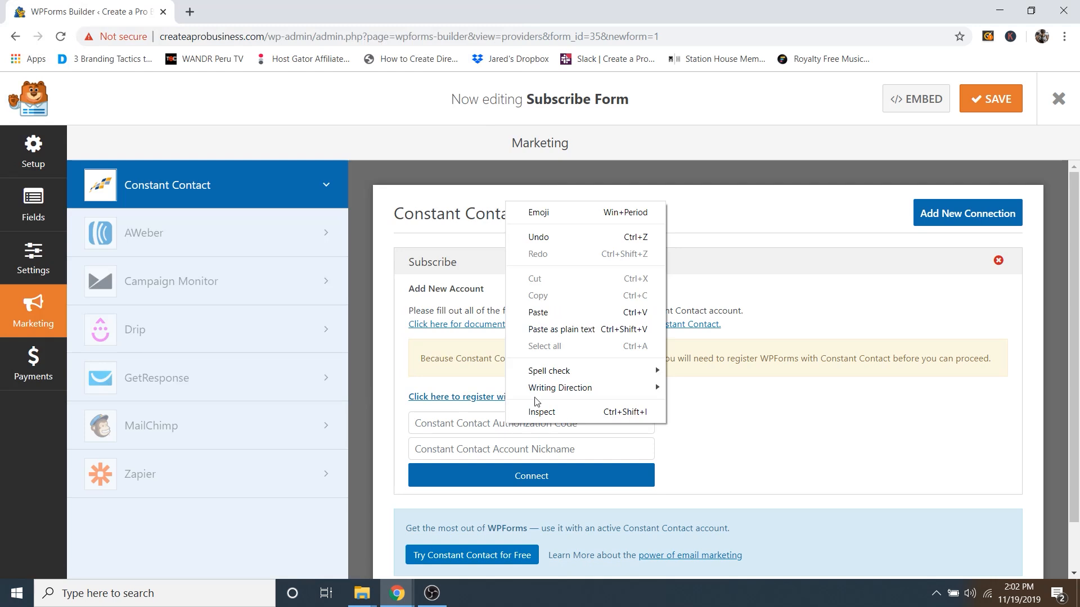
click(554, 315)
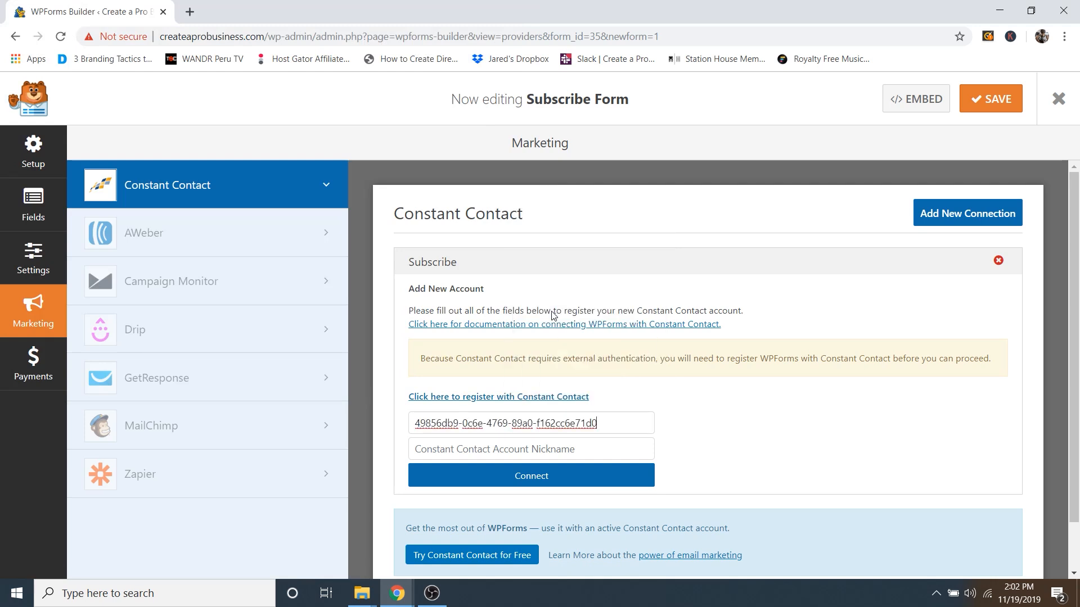
click(554, 480)
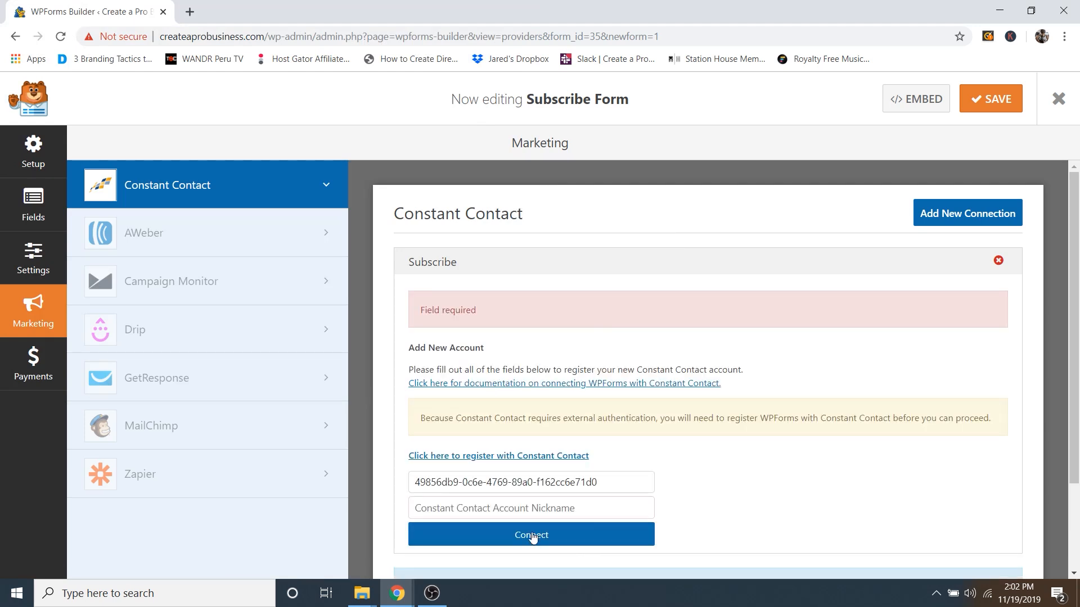
text(Subscribe)
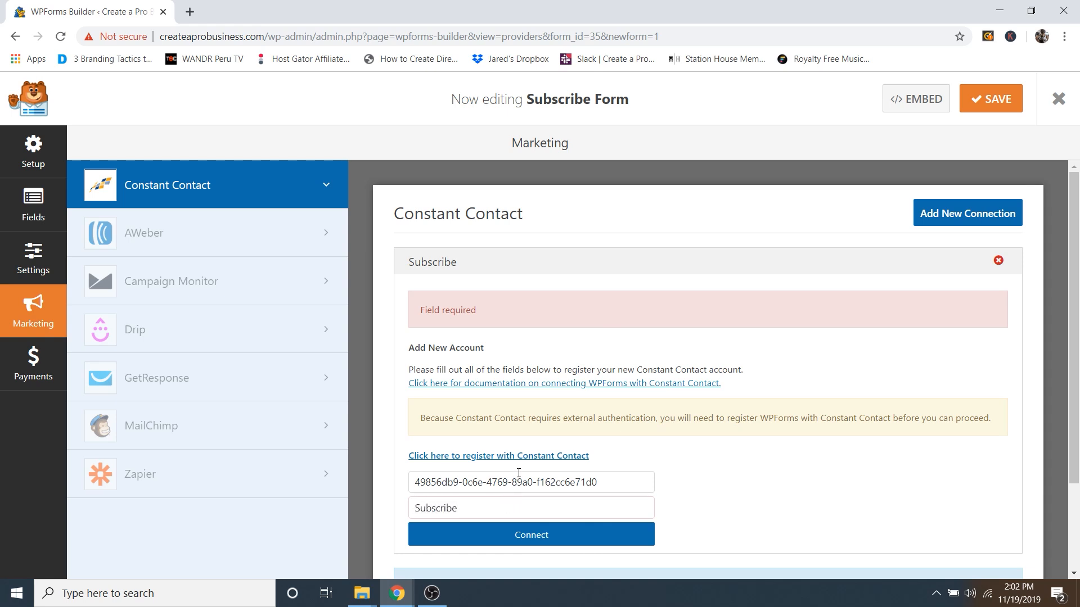
click(534, 535)
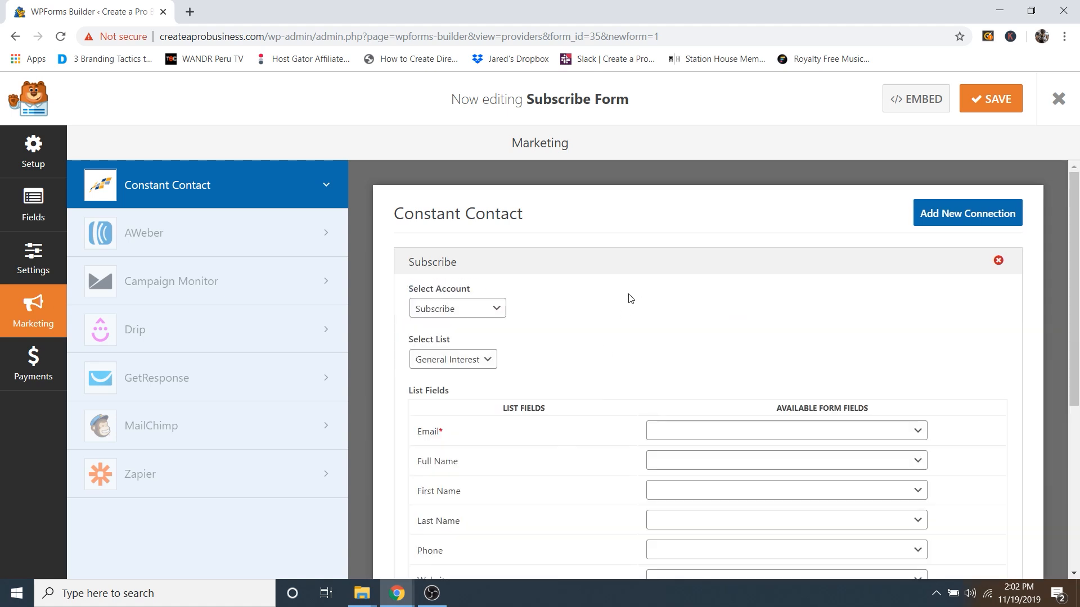
Step: Map the General Interest list's Email field to the form's Email, save, and close the builder
scroll(622, 321, down, 3)
scroll(591, 366, up, 3)
scroll(557, 430, down, 1)
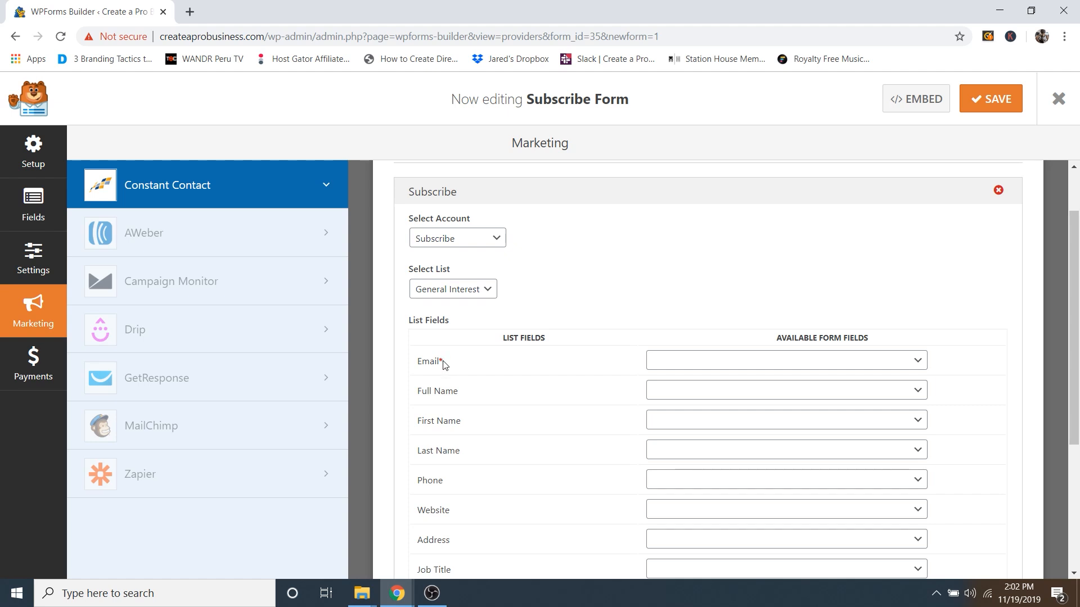
click(693, 360)
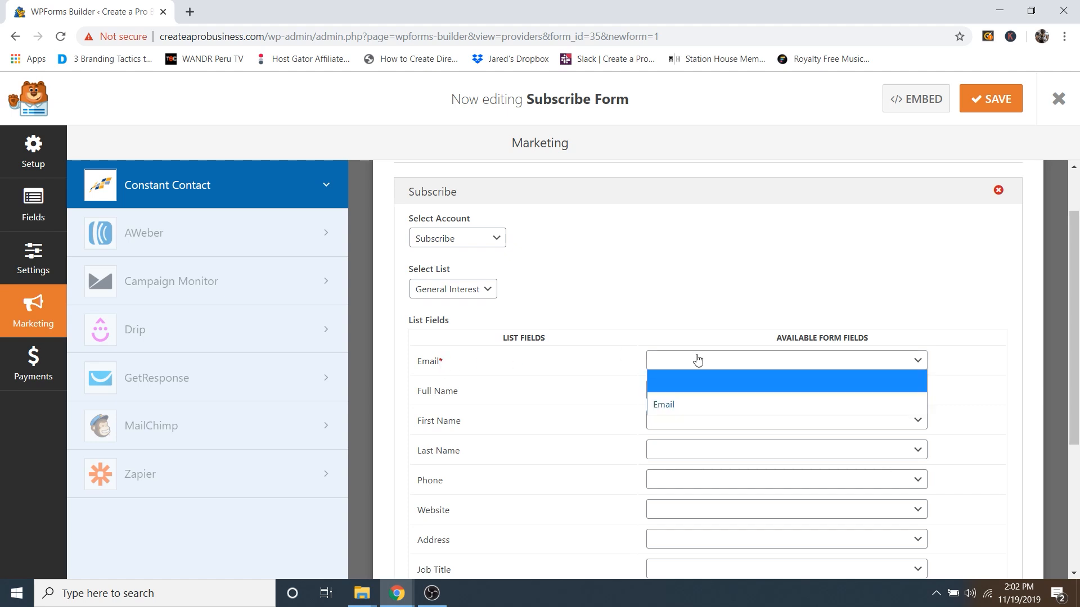
click(670, 407)
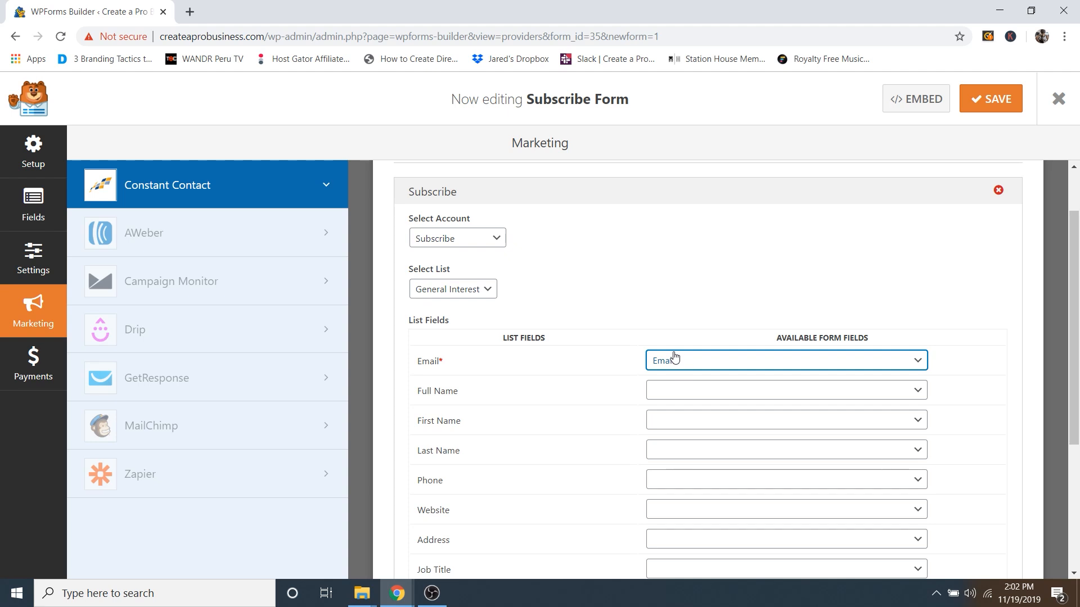
scroll(682, 362, up, 1)
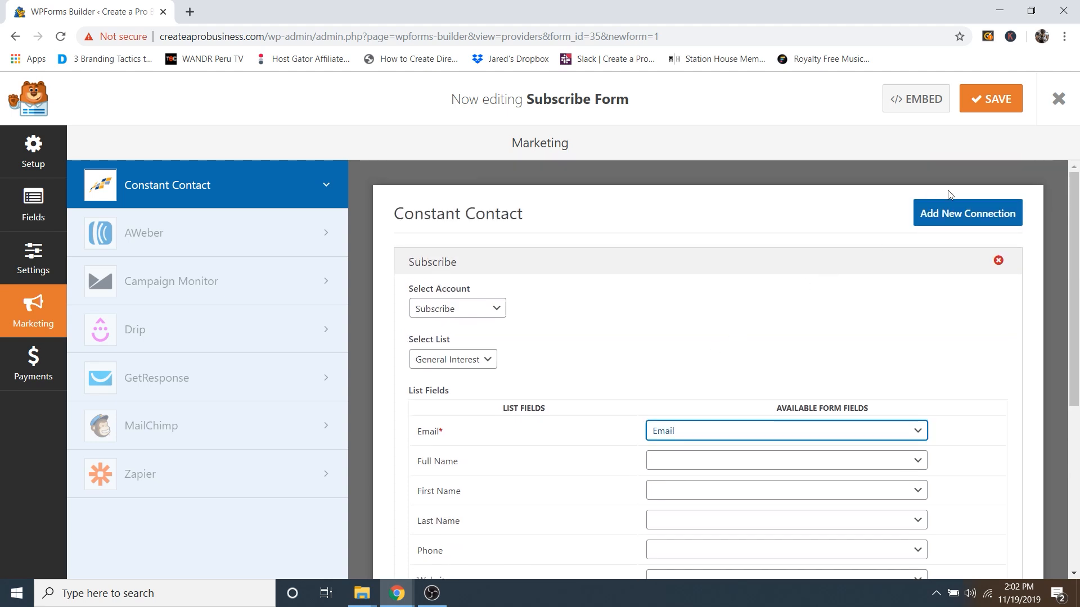
click(989, 103)
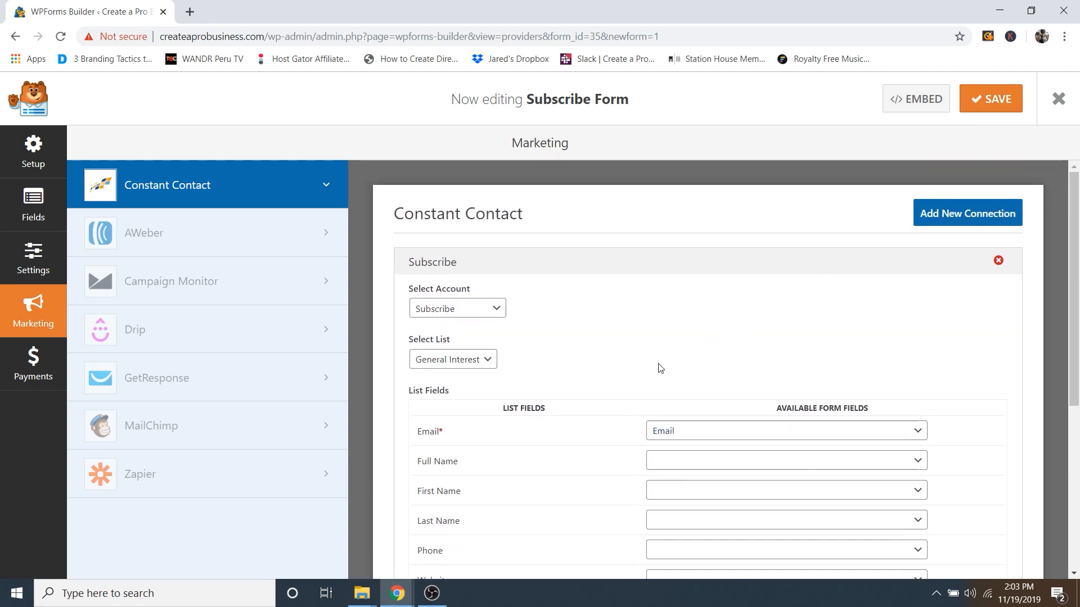
click(1059, 100)
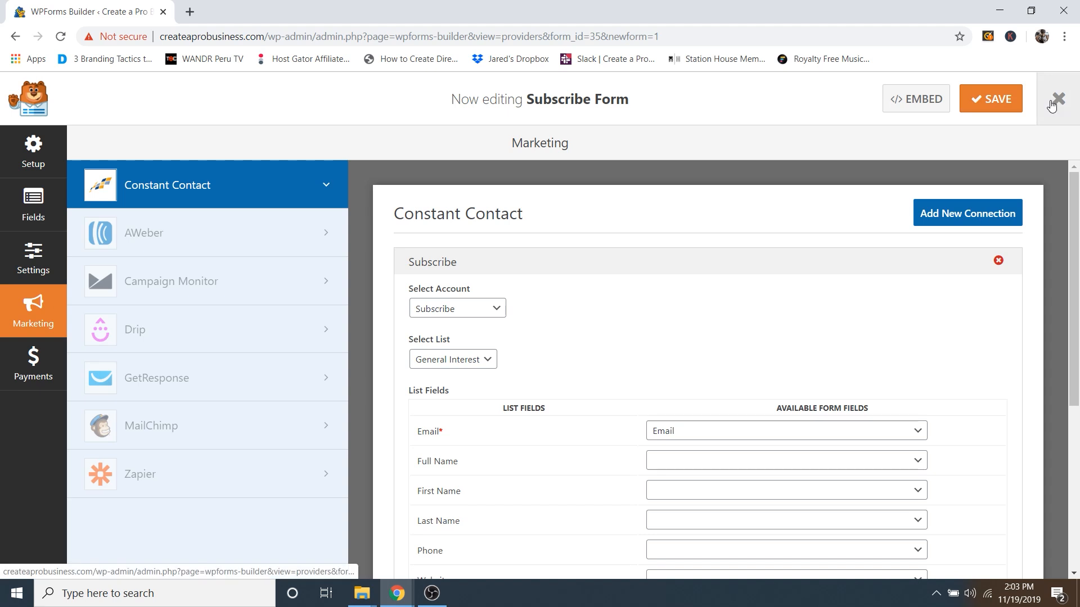
mouse_move(84, 87)
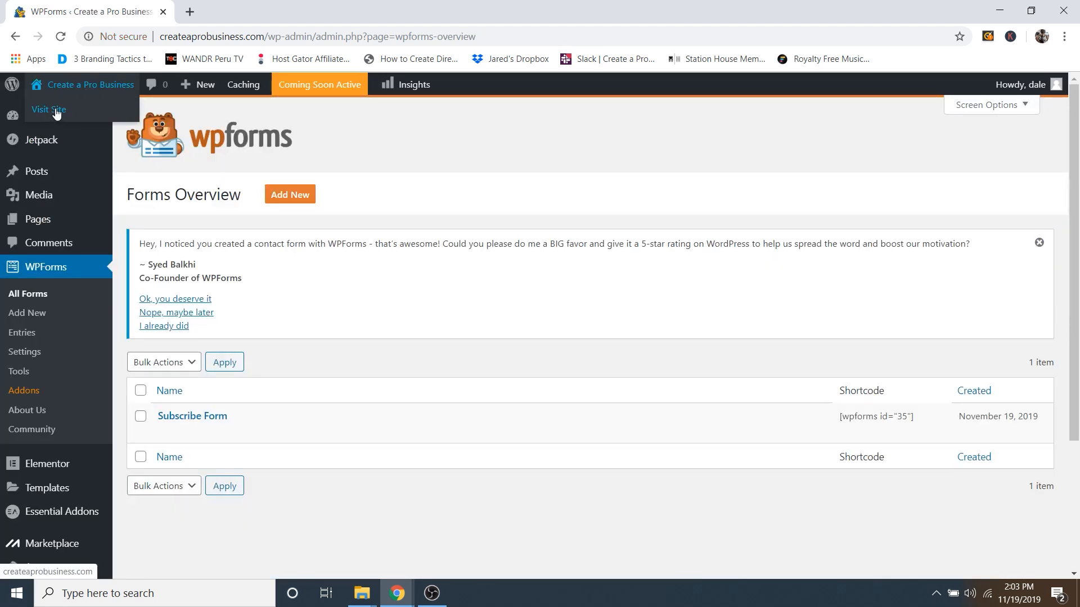
Step: Open the site's homepage in Elementor and locate the subscribe section
click(57, 111)
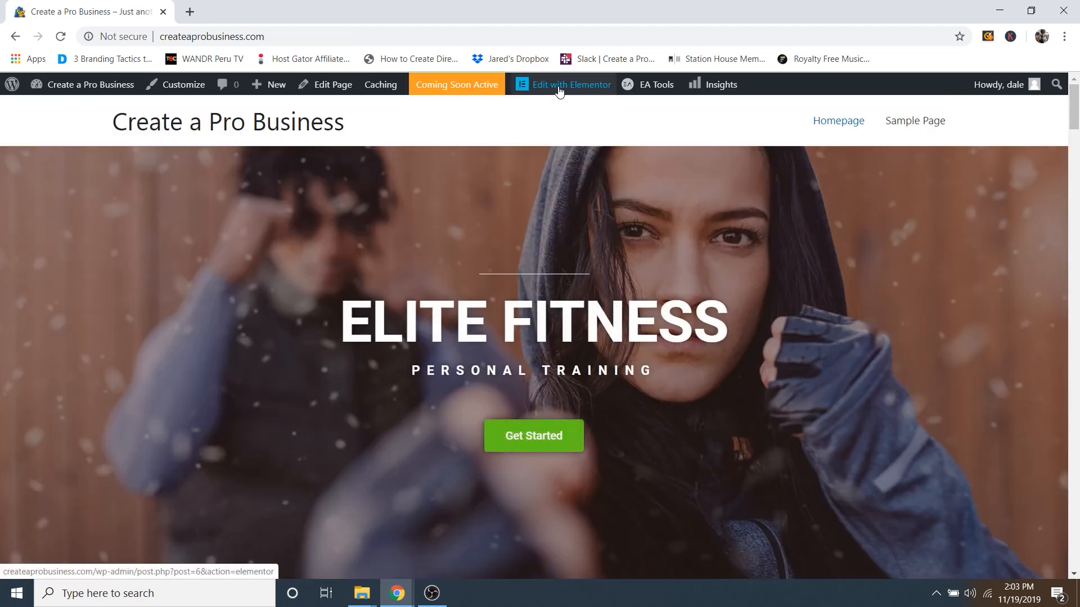
click(558, 90)
scroll(669, 194, down, 15)
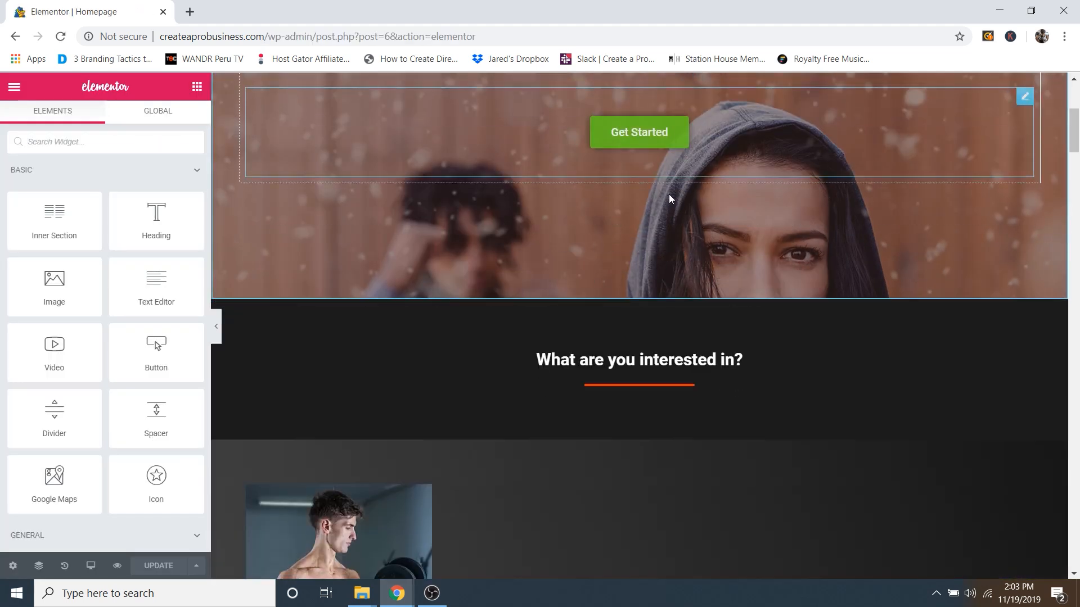
scroll(669, 194, down, 20)
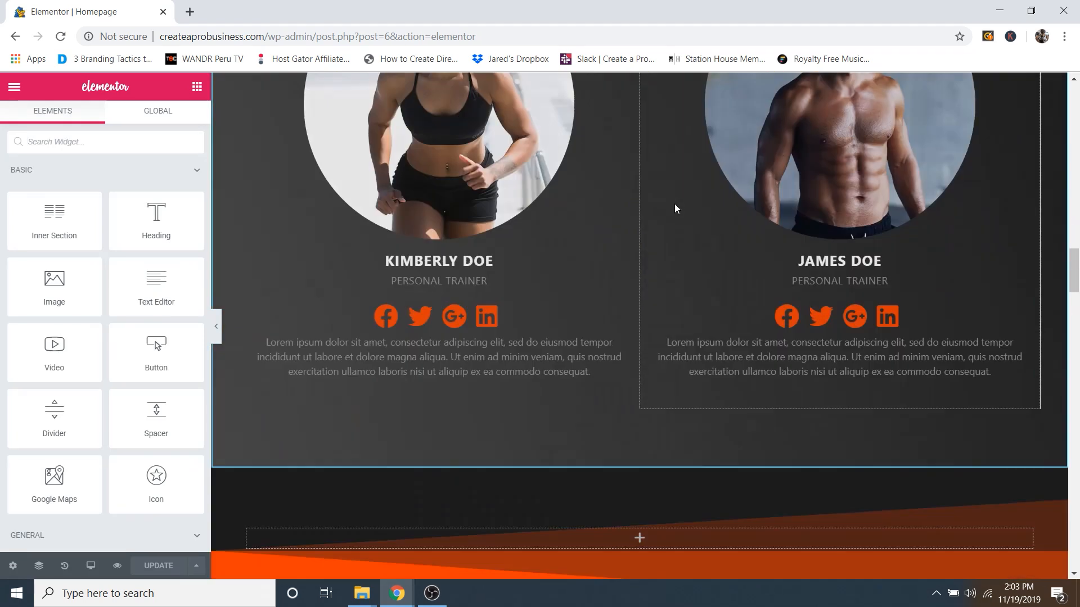
scroll(674, 210, down, 12)
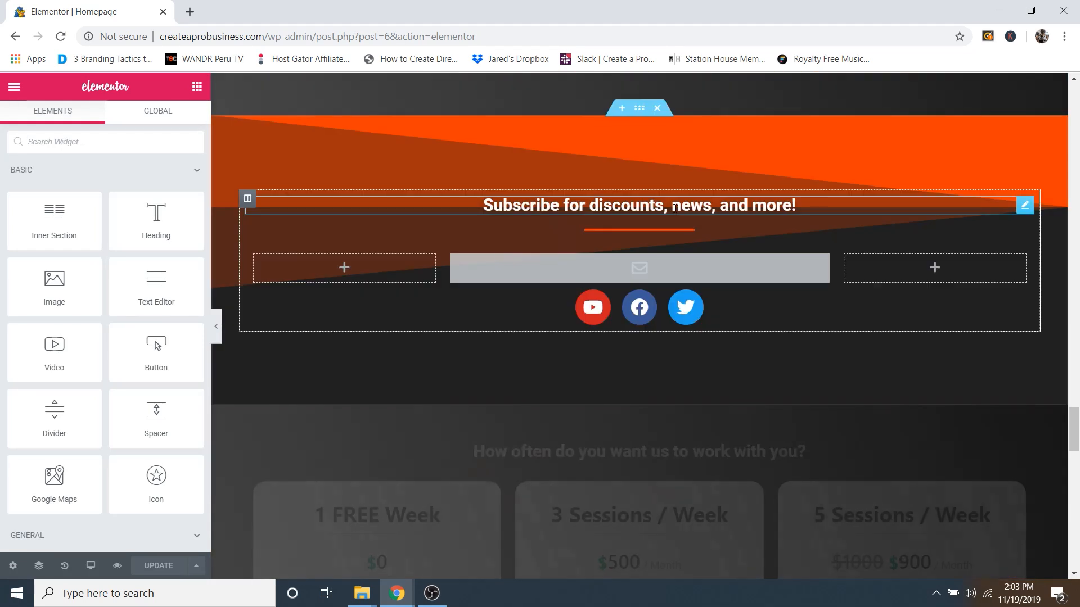
scroll(673, 207, up, 5)
scroll(673, 205, up, 1)
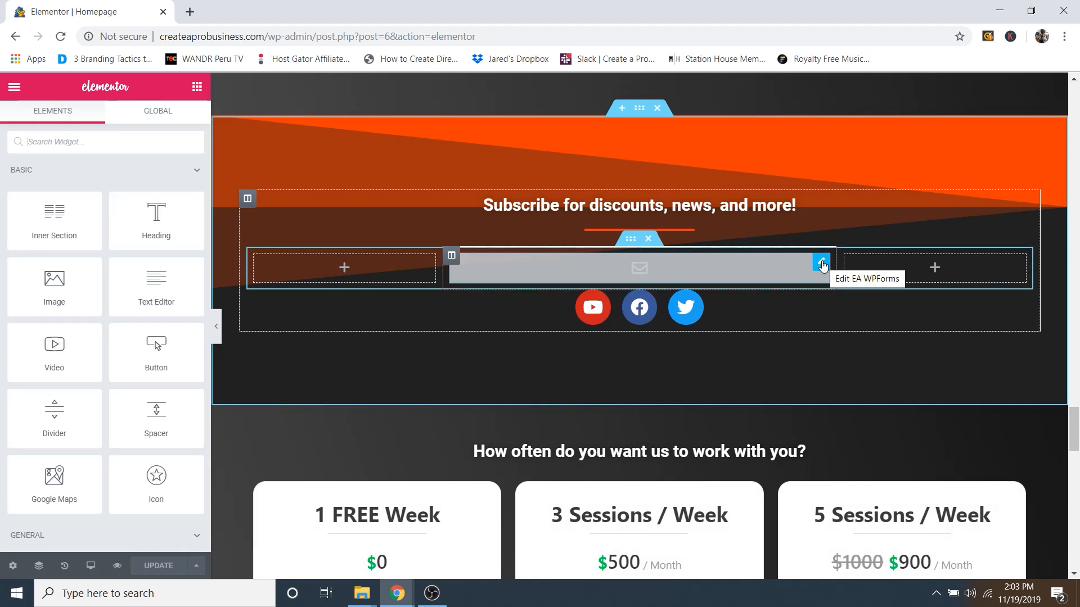
Step: Select Subscribe Form in the EA WPForms widget's Select Form setting
click(821, 265)
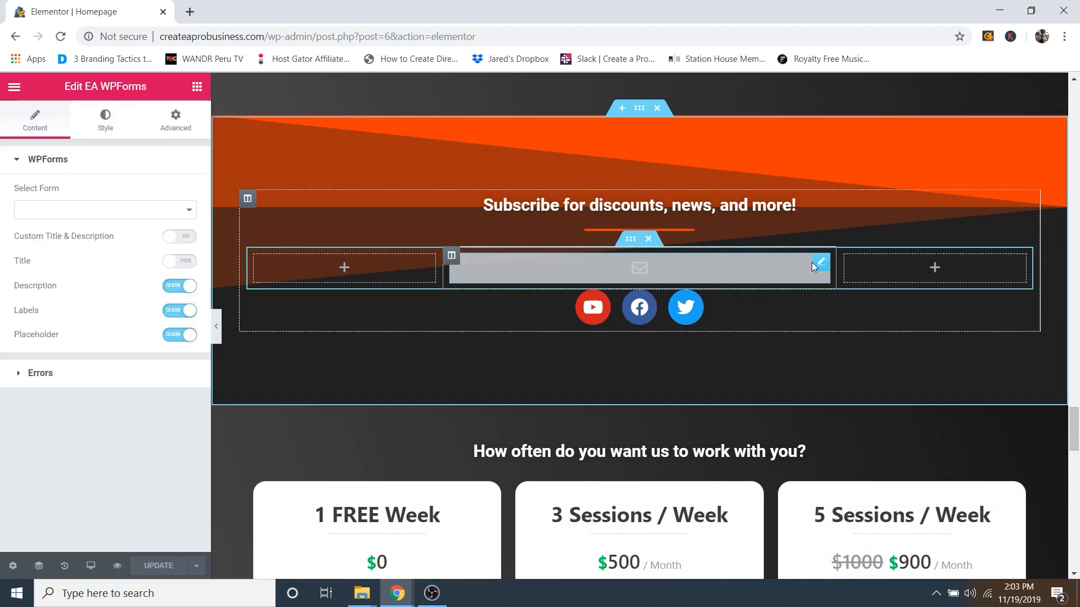
click(63, 214)
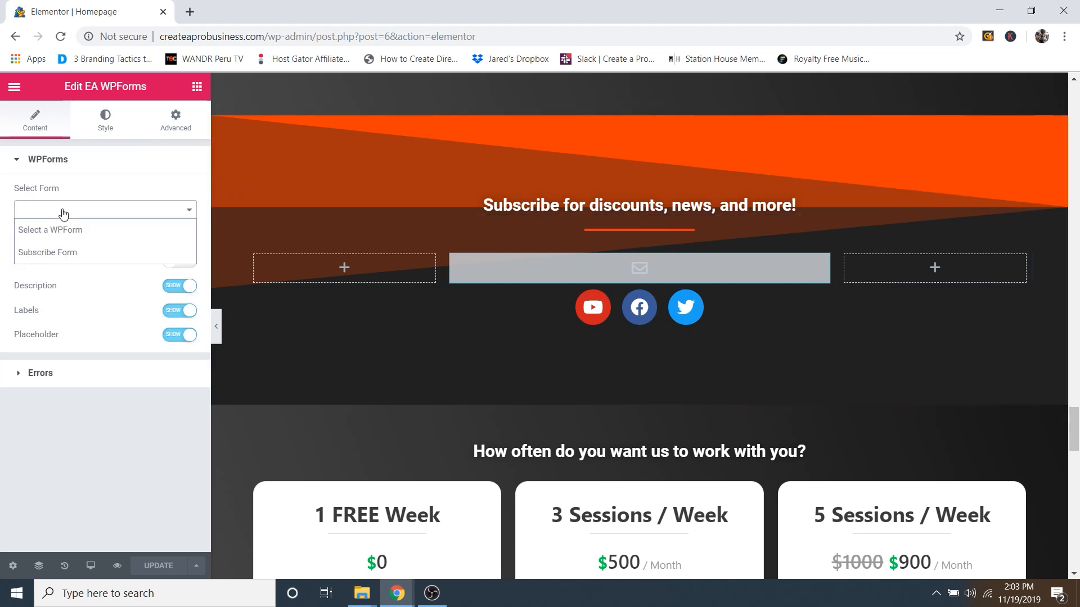
click(74, 252)
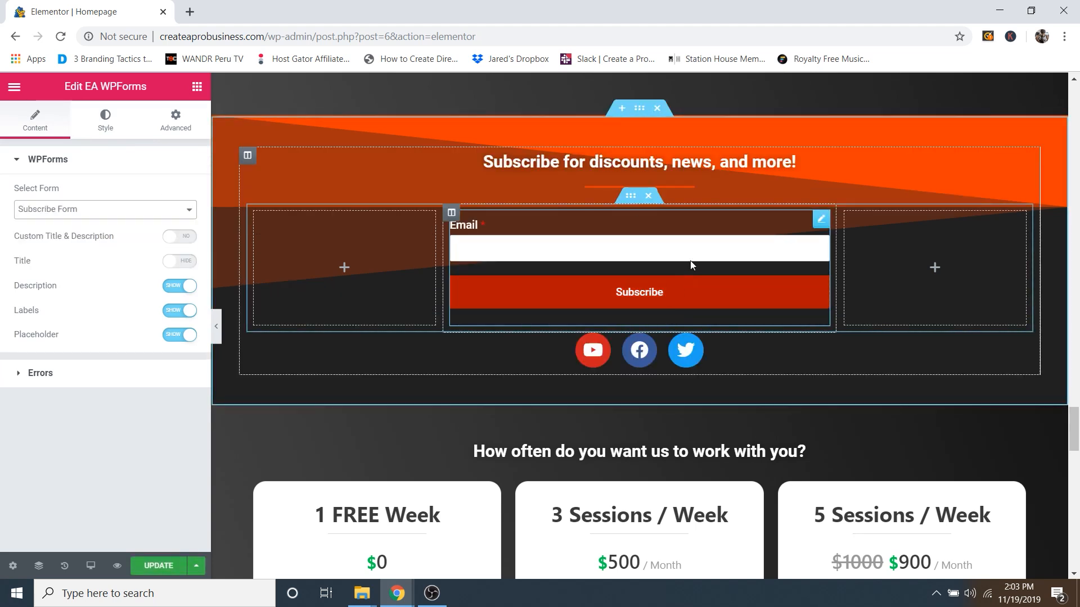
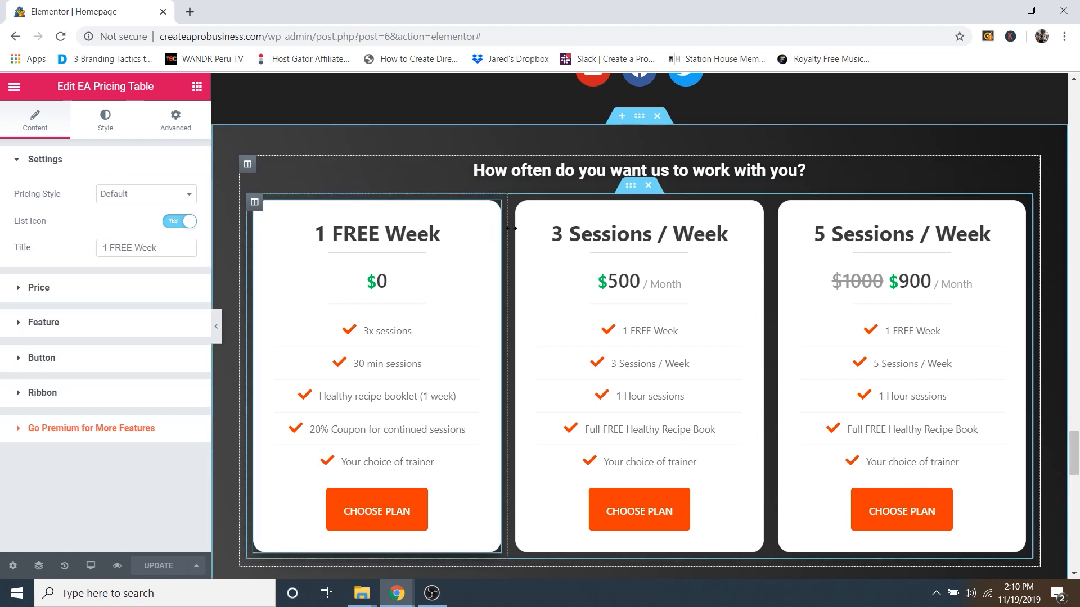
Step: On the first plan, try a 100 price and the On Sale option (89), then revert to $0 with no sale
scroll(398, 231, down, 1)
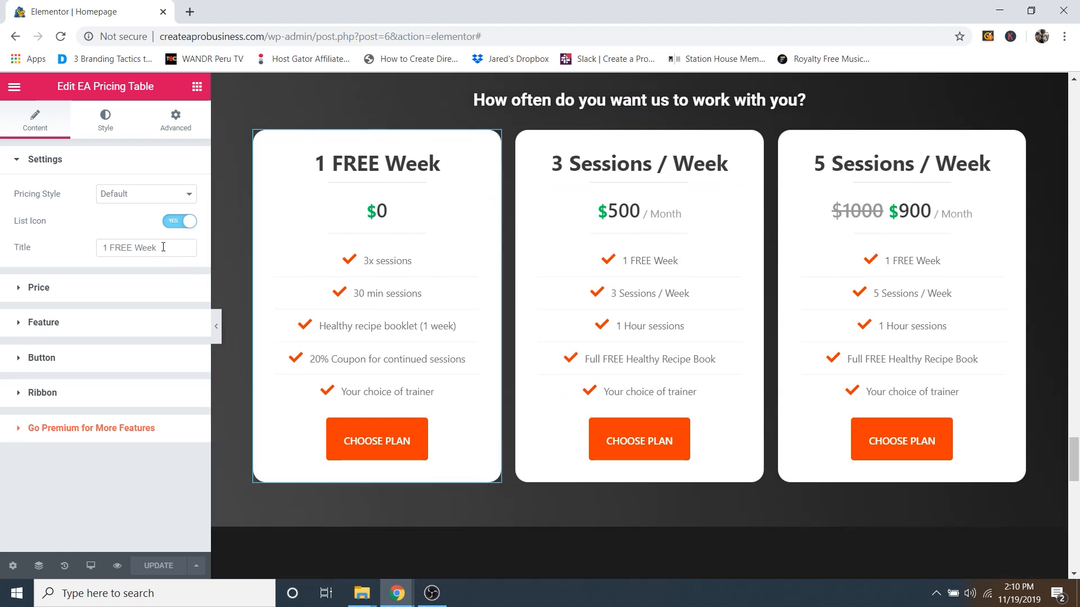
click(57, 294)
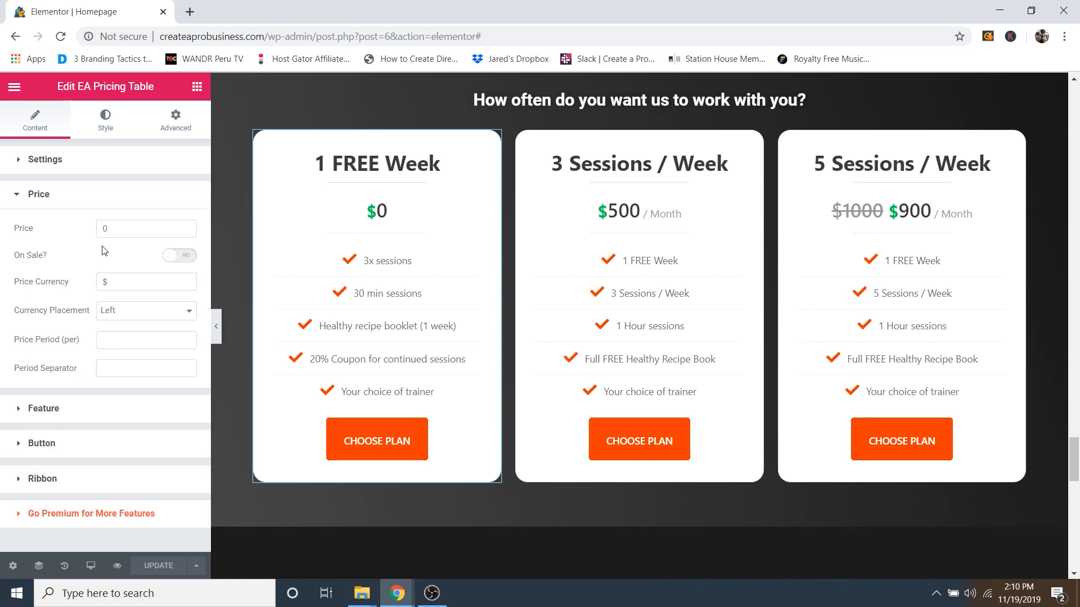
click(119, 227)
key(BackSpace)
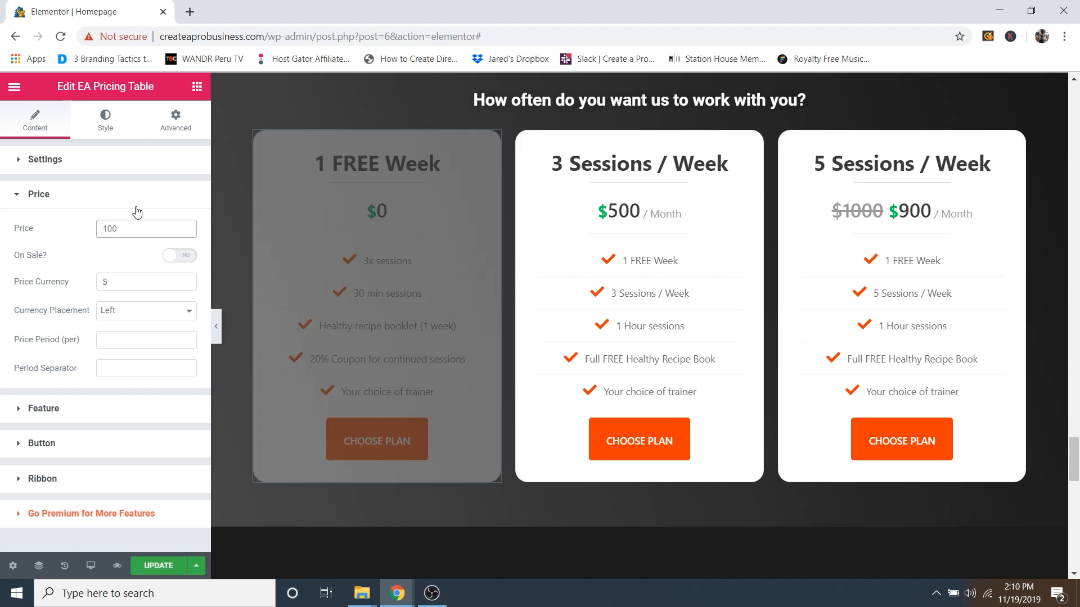
text(100)
drag(123, 230, 77, 236)
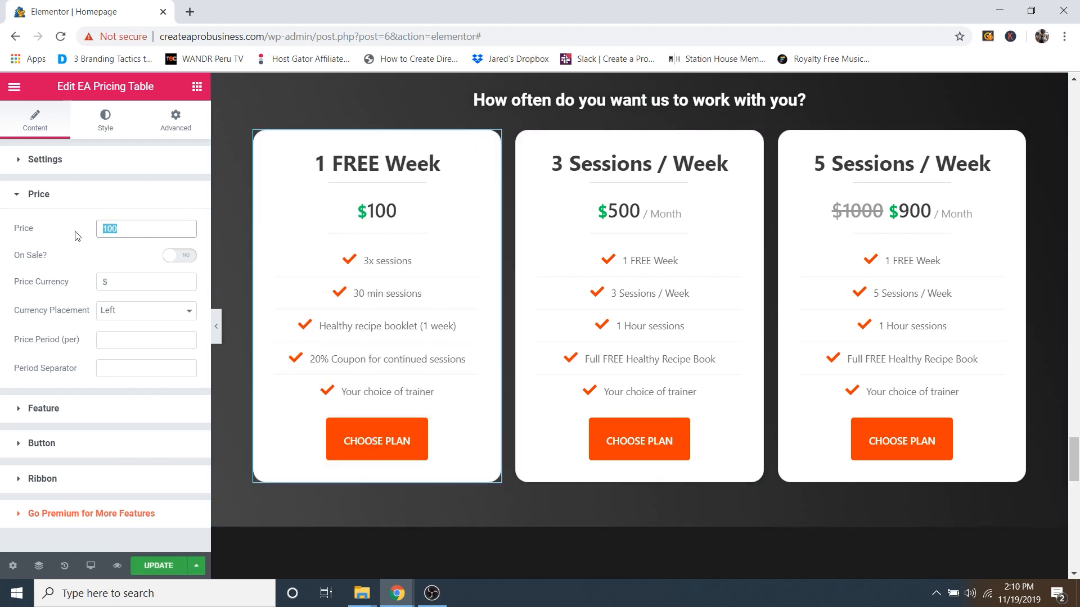
text(0)
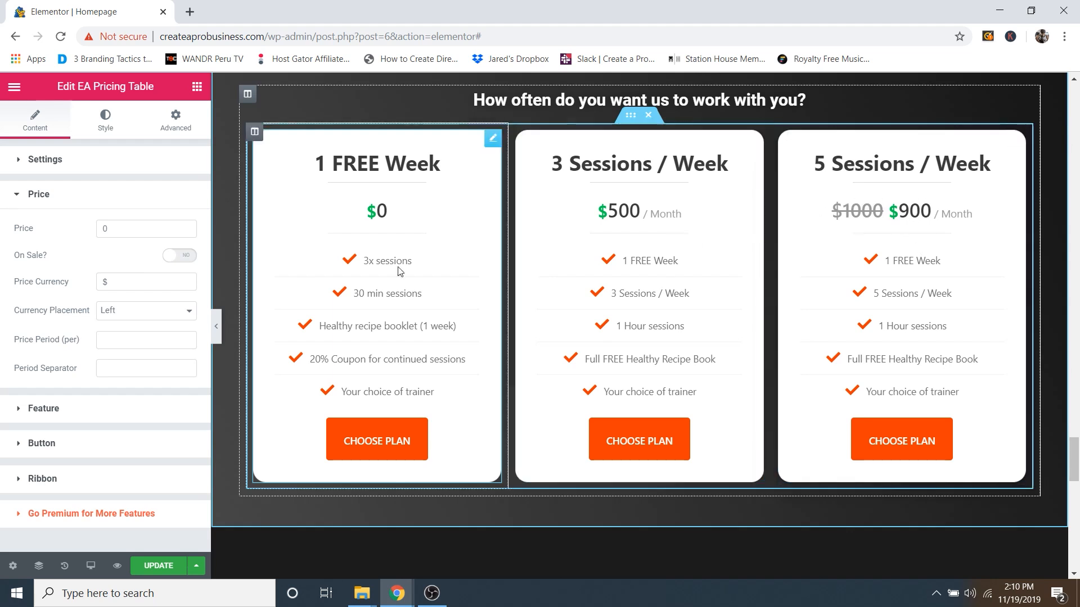
click(172, 263)
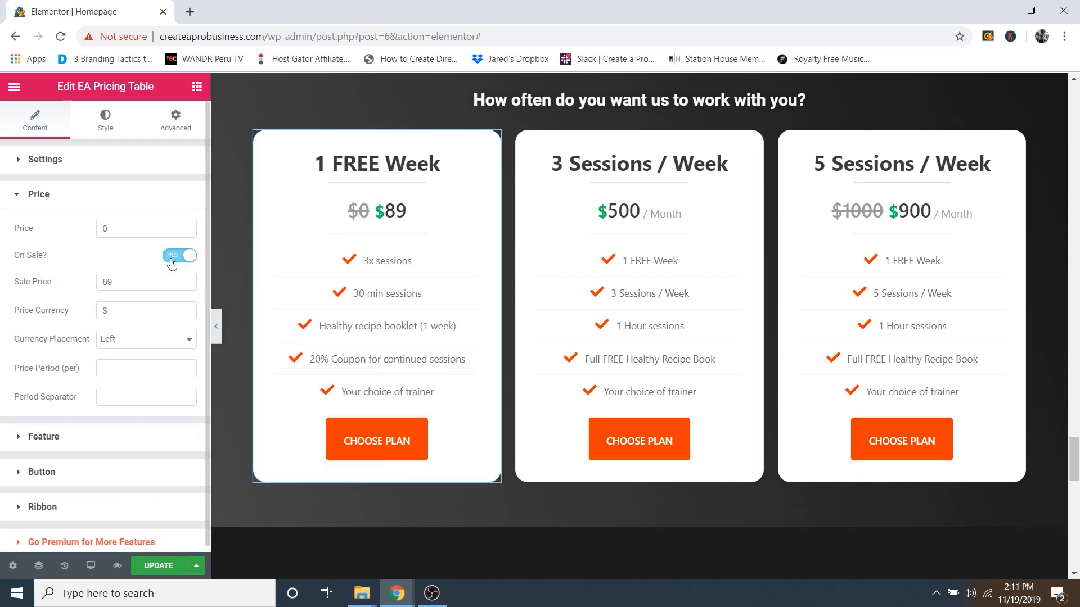
click(123, 280)
click(180, 264)
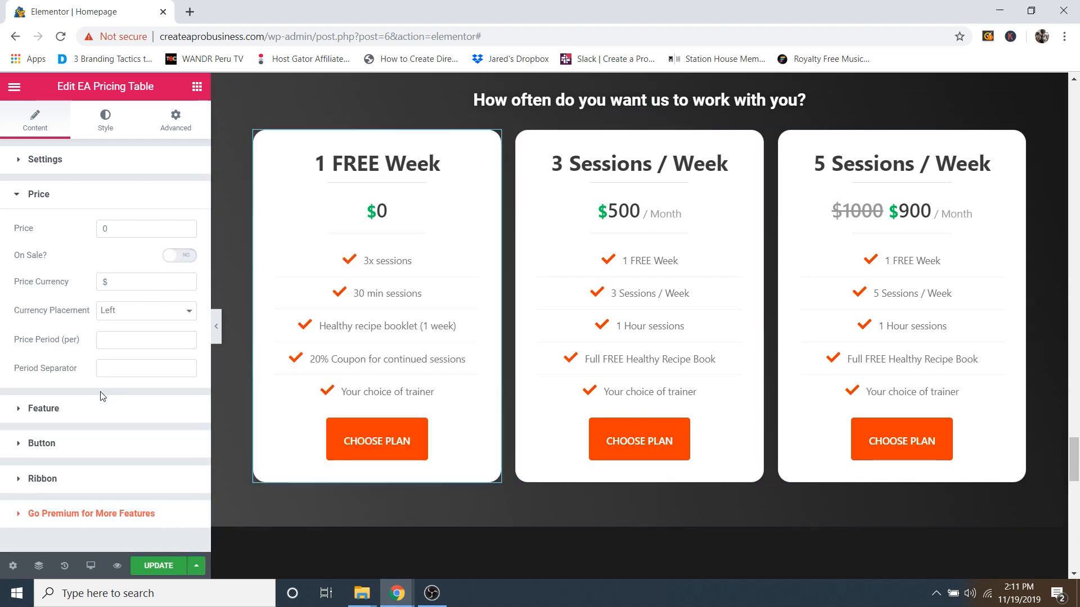
Step: Try a Month price period with a '/' separator, then clear both fields
click(113, 365)
click(113, 338)
text(Month)
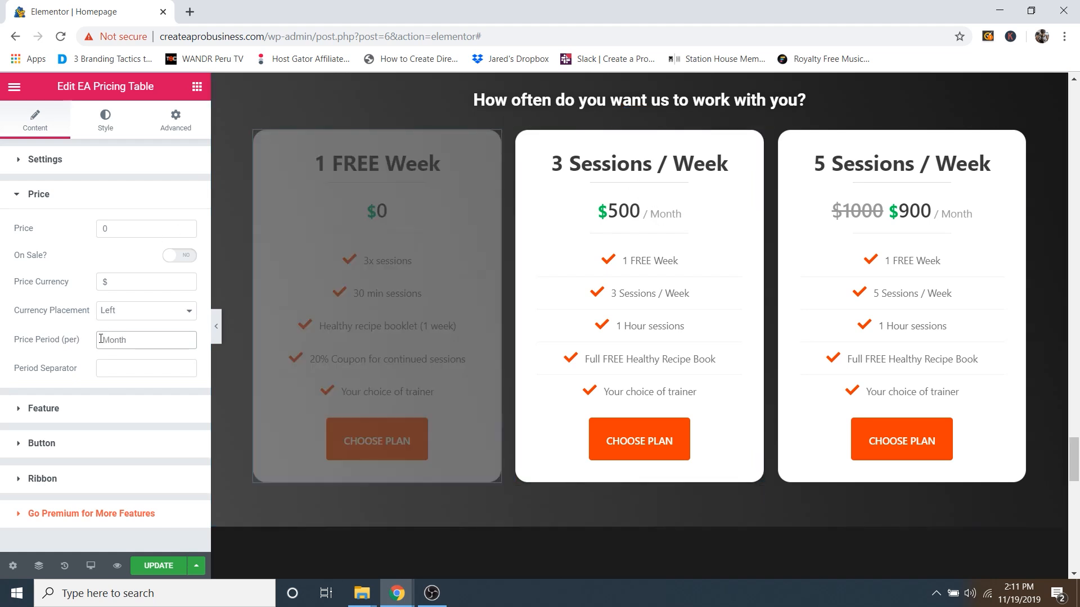
click(112, 369)
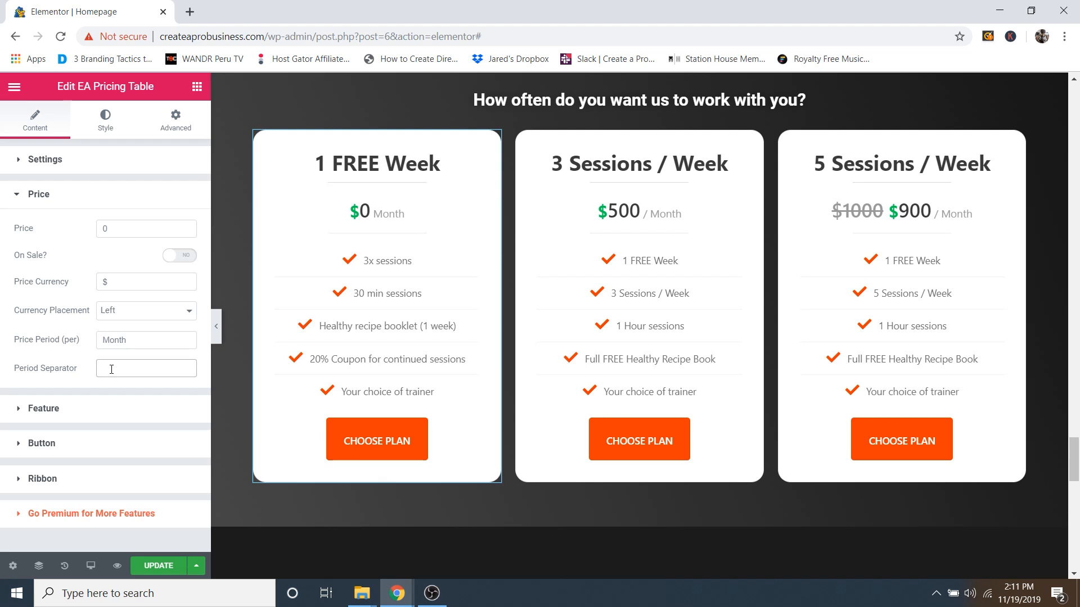
text(/)
key(BackSpace)
double_click(140, 340)
key(BackSpace)
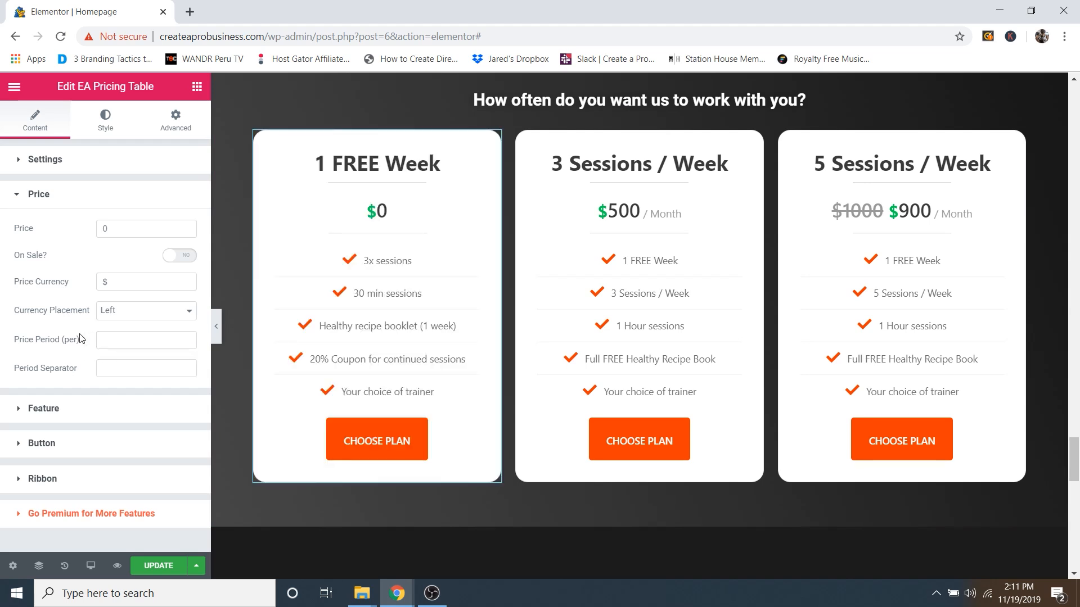
Step: Expand the plan's feature list, inspect the 3x sessions item, then collapse it
click(75, 416)
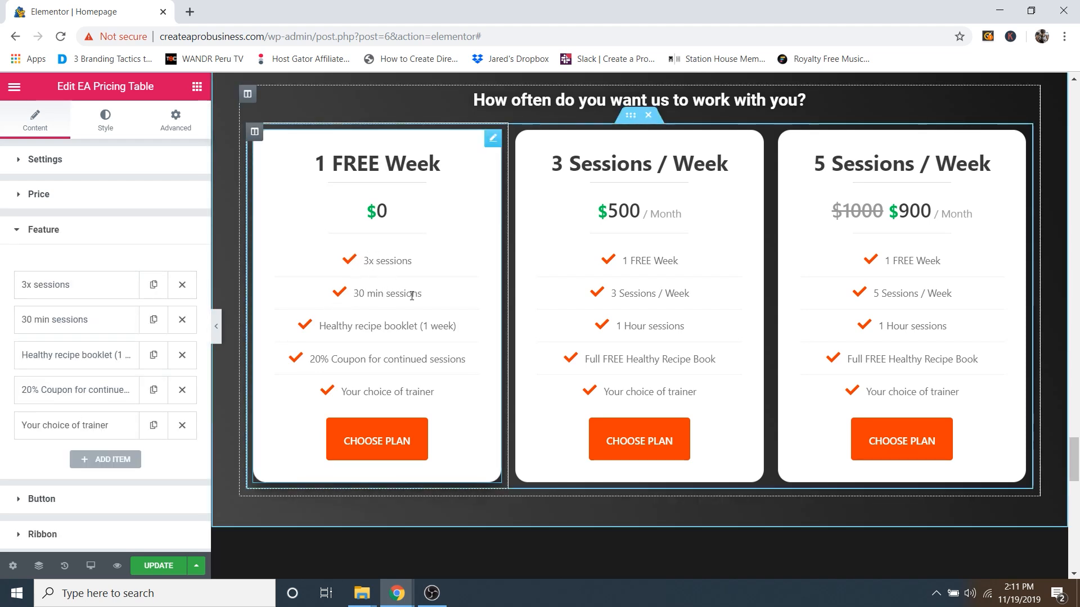
click(73, 286)
drag(85, 333, 32, 335)
mouse_move(86, 437)
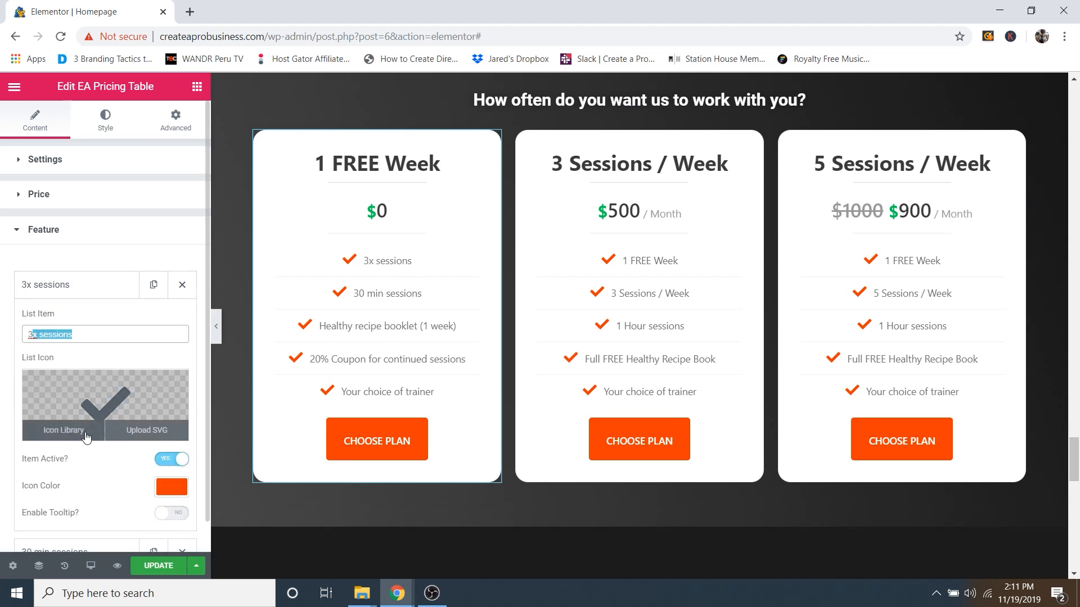
scroll(89, 450, down, 2)
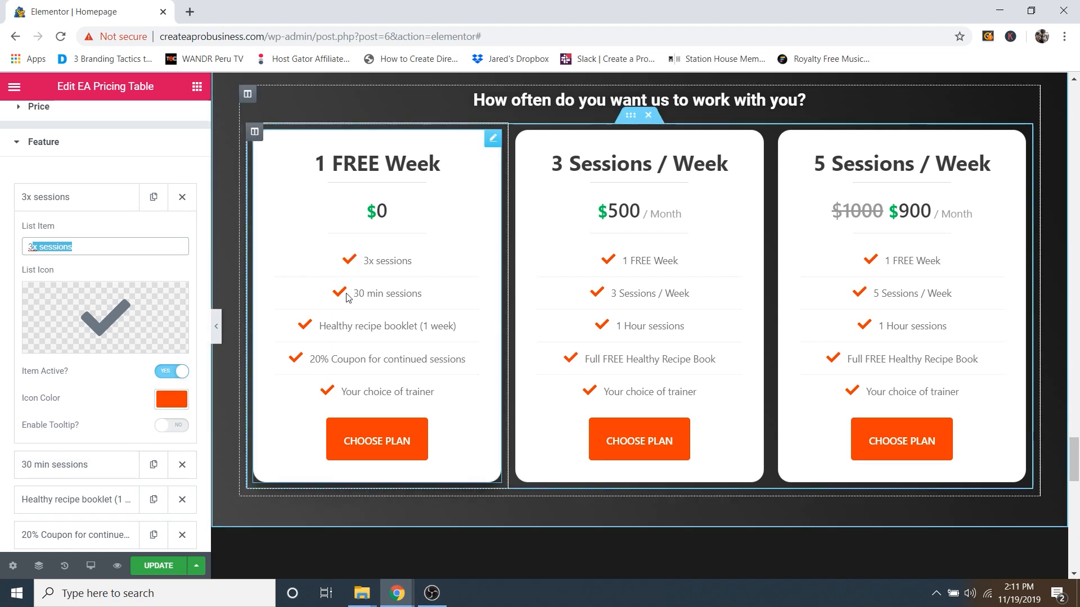
scroll(485, 386, up, 7)
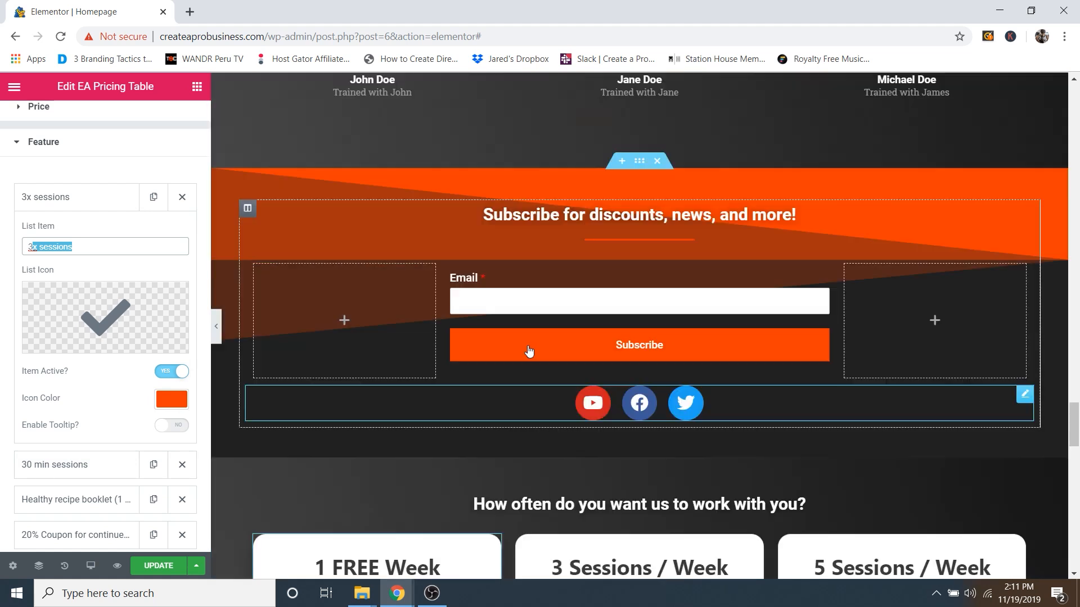
scroll(527, 349, down, 3)
scroll(449, 353, down, 5)
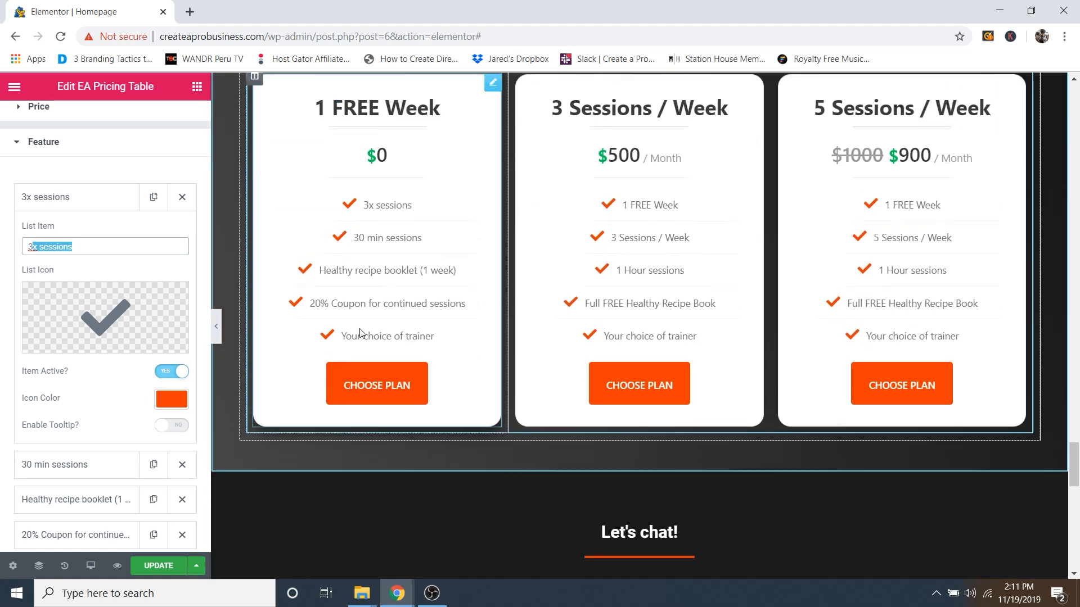
scroll(336, 353, up, 1)
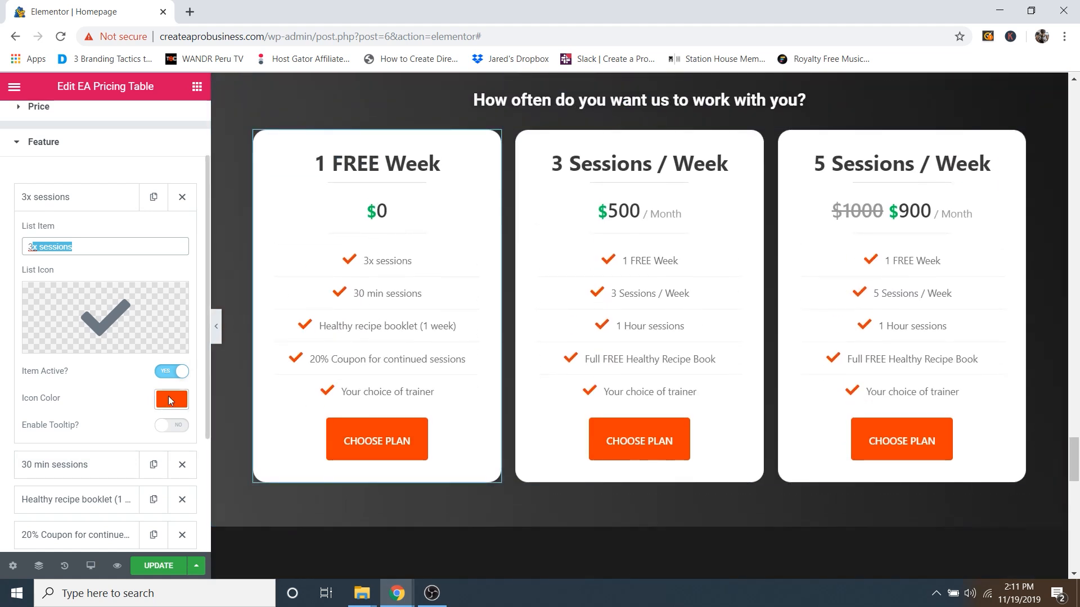
click(98, 199)
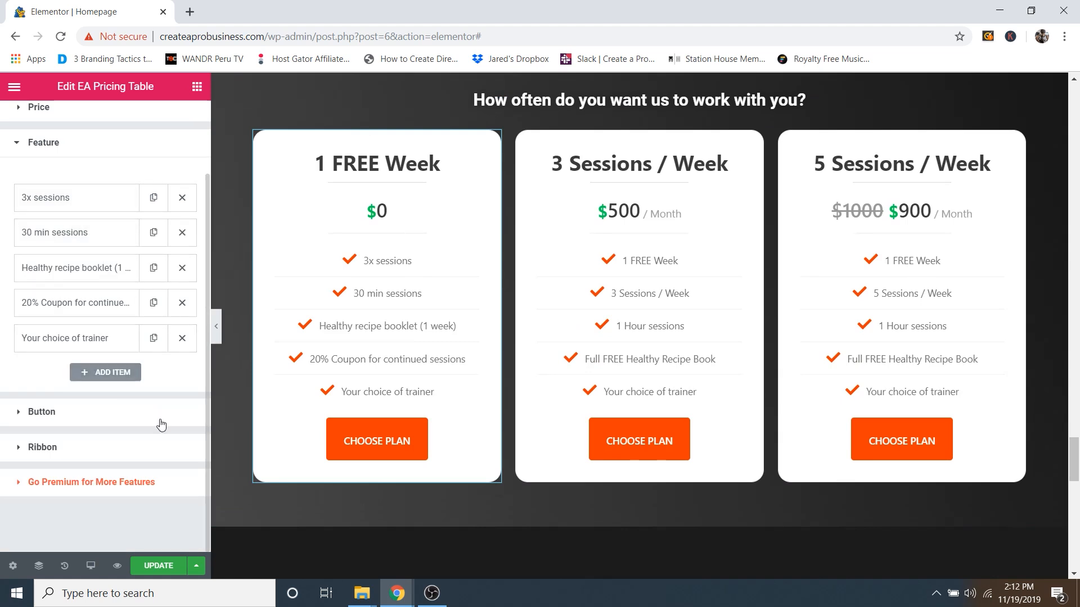
Step: Check the plan button's Choose Plan label and its #contact link
click(57, 422)
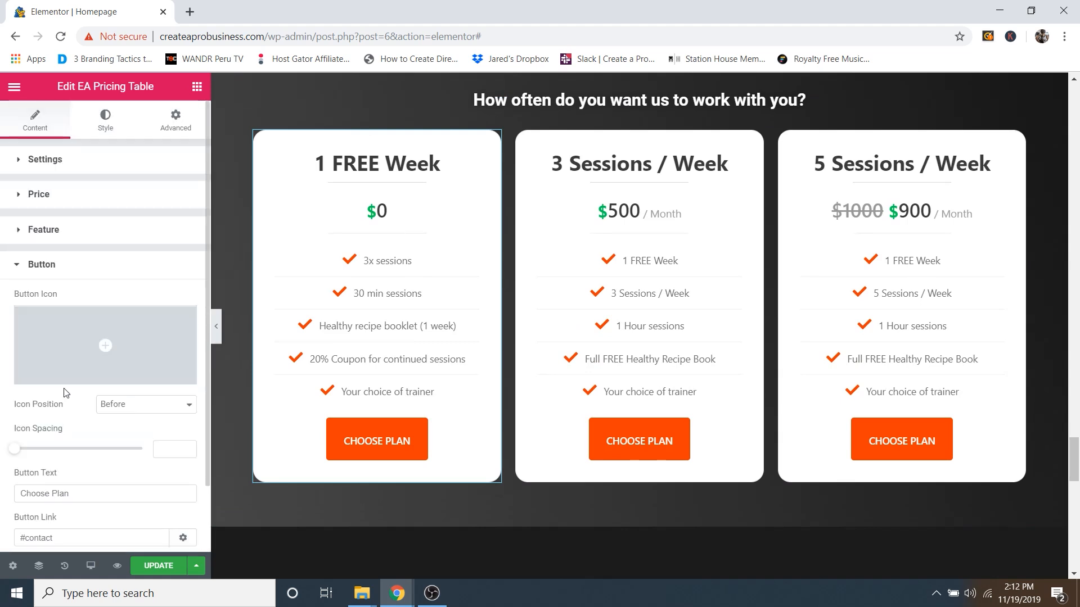
mouse_move(94, 283)
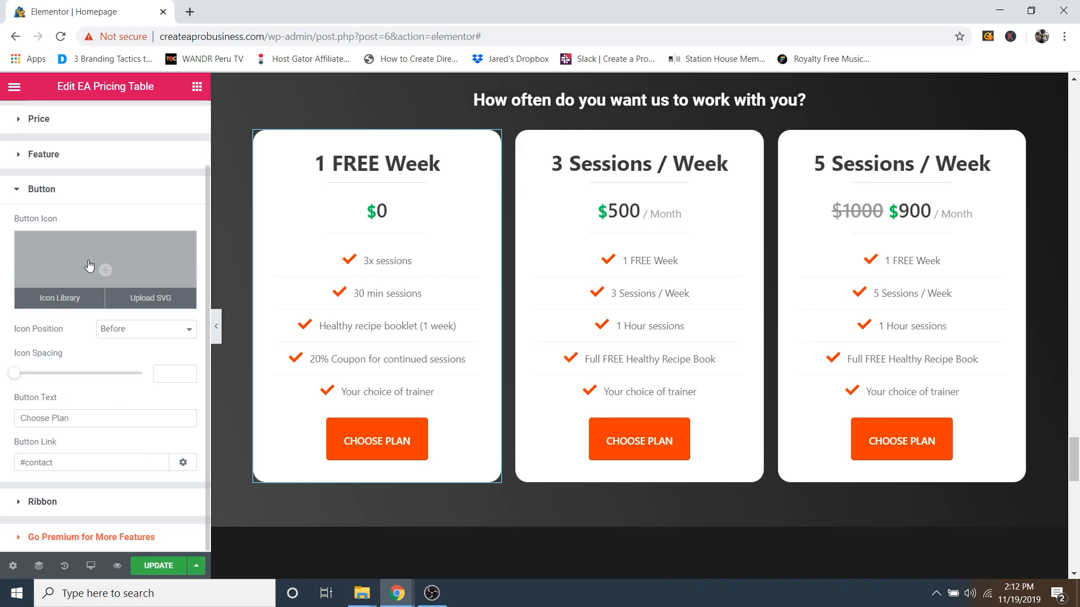
click(69, 423)
drag(69, 423, 11, 426)
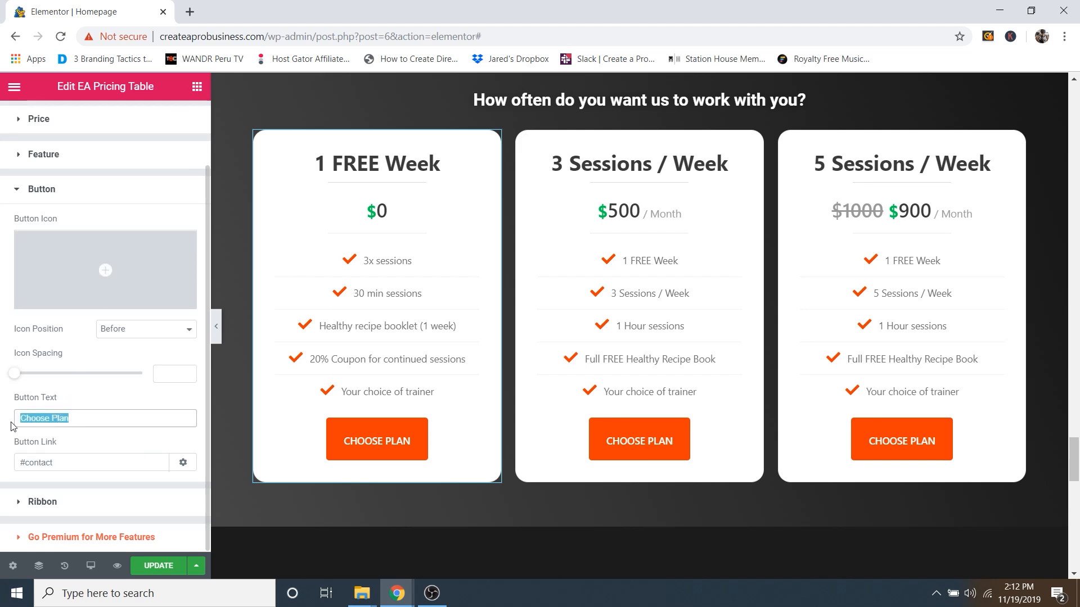
click(68, 457)
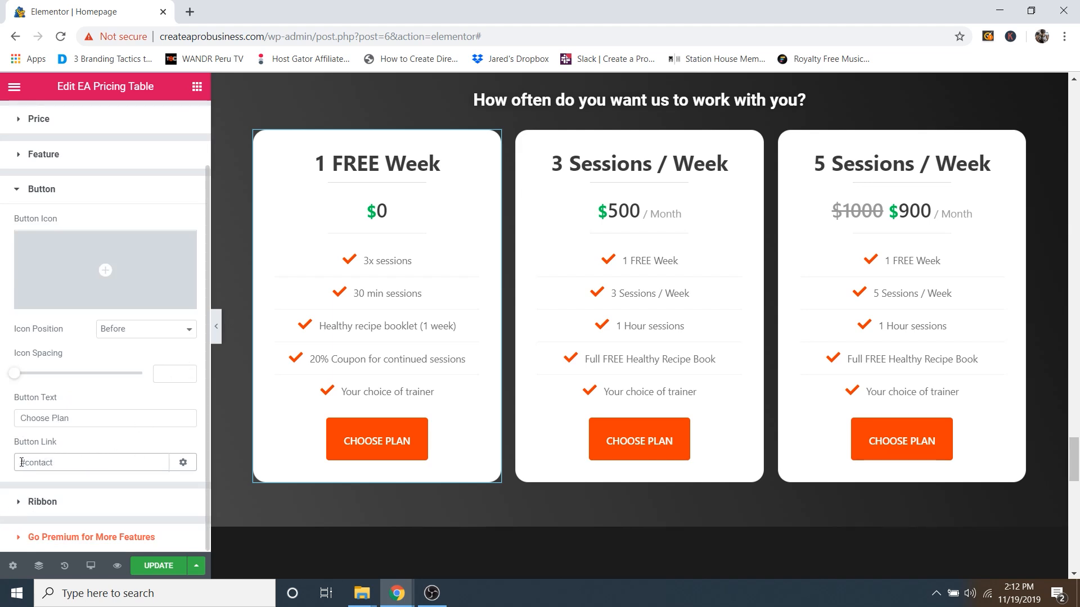
drag(28, 462, 56, 458)
click(69, 465)
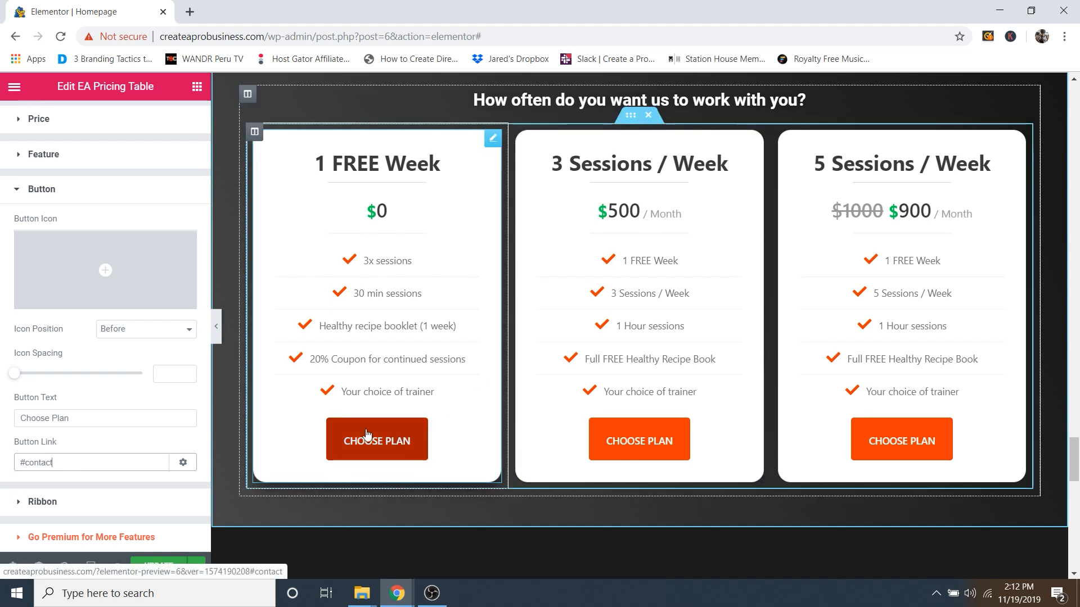
Step: Follow CHOOSE PLAN to the Let's chat section and highlight its 'contact' CSS ID
click(402, 437)
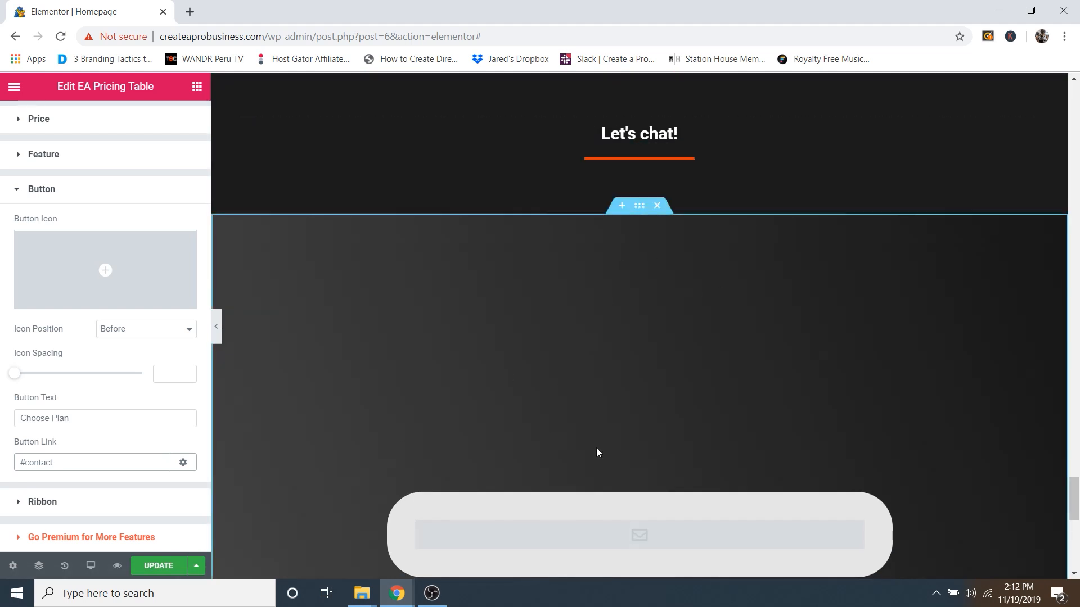
scroll(629, 352, down, 4)
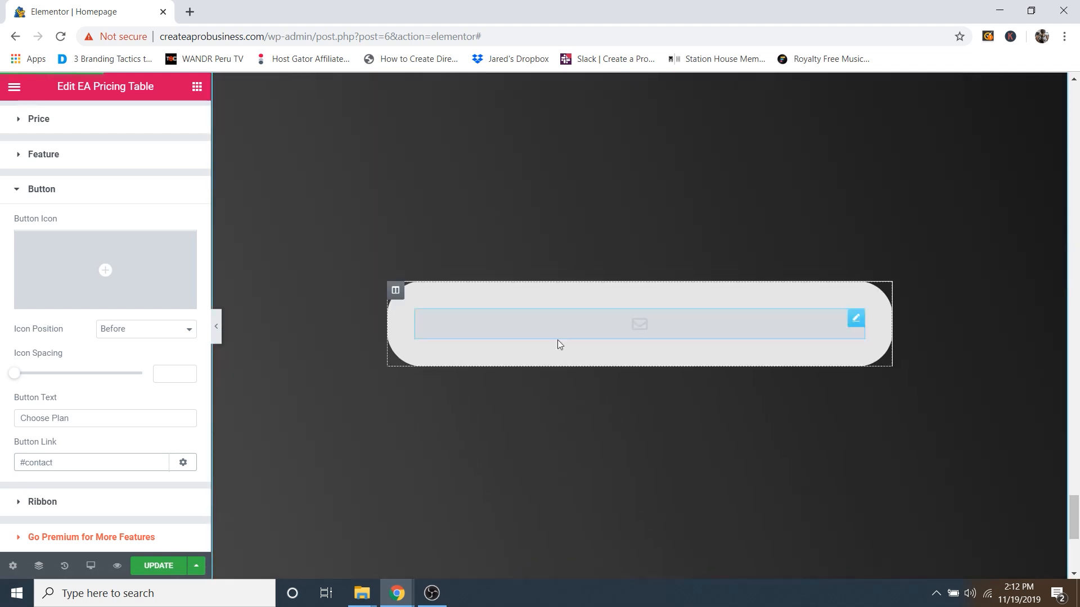
scroll(618, 338, up, 4)
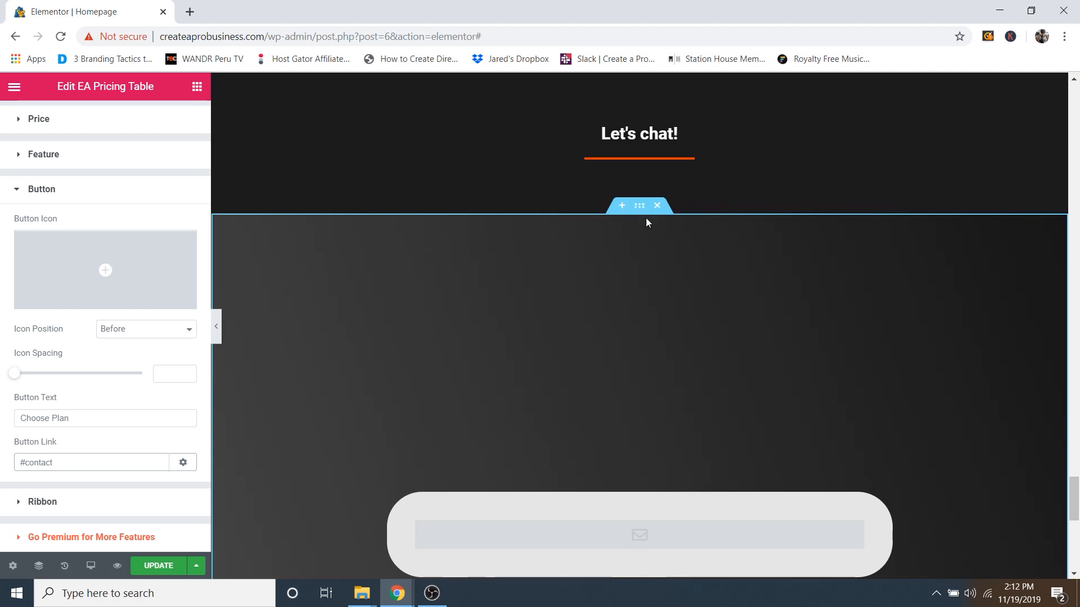
scroll(645, 217, up, 1)
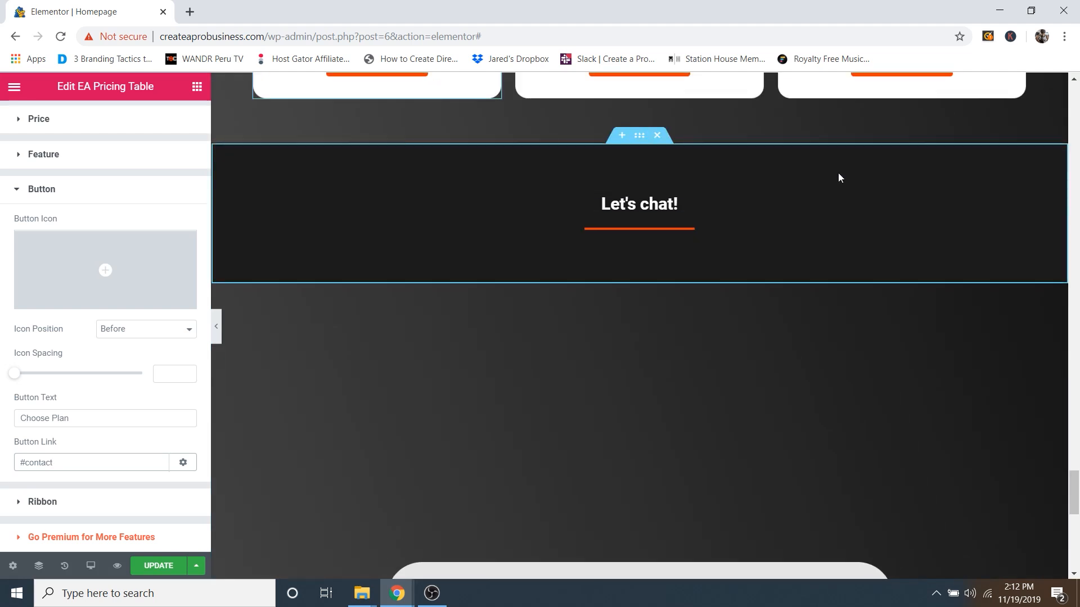
click(642, 141)
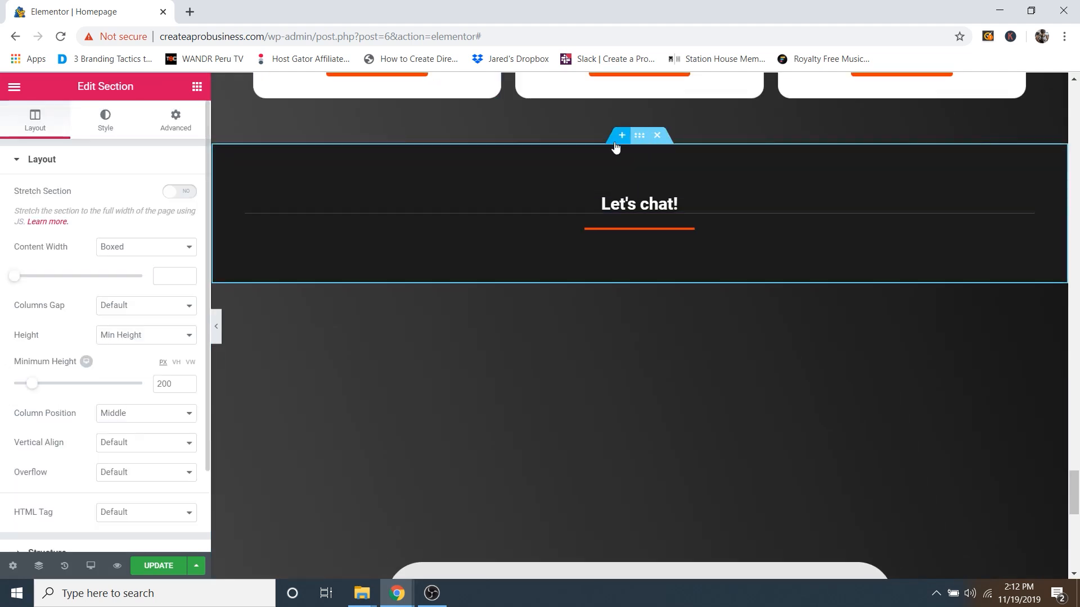
click(177, 128)
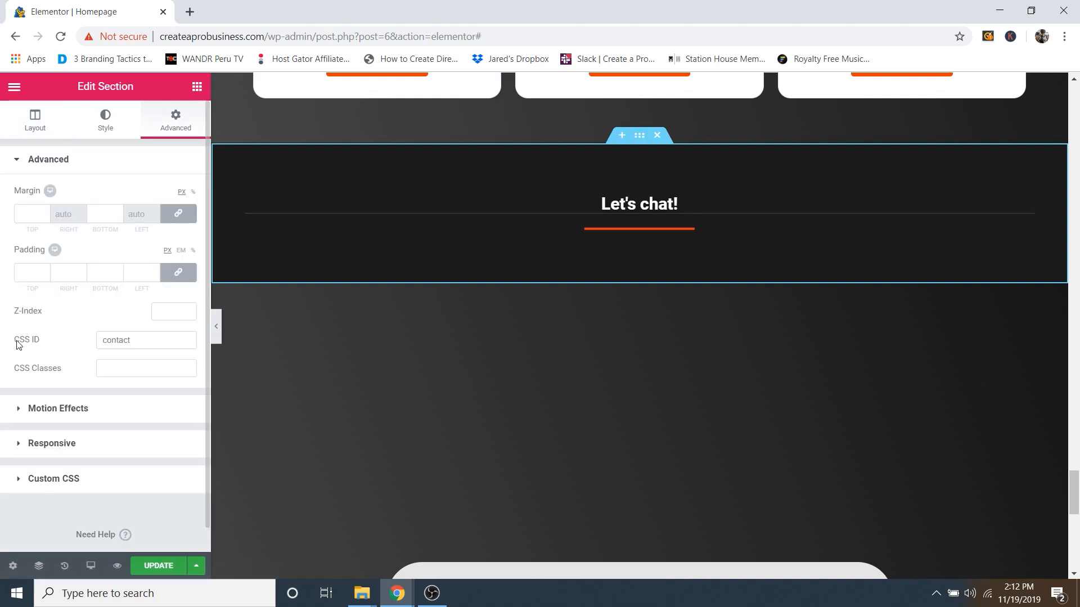
drag(16, 340, 56, 342)
click(144, 337)
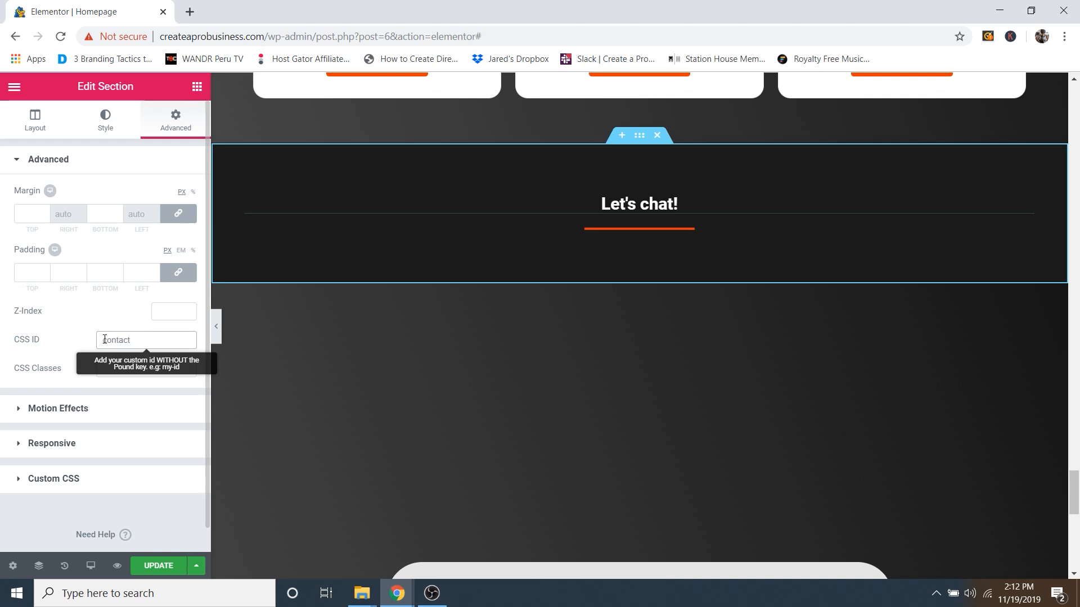
drag(104, 340, 135, 340)
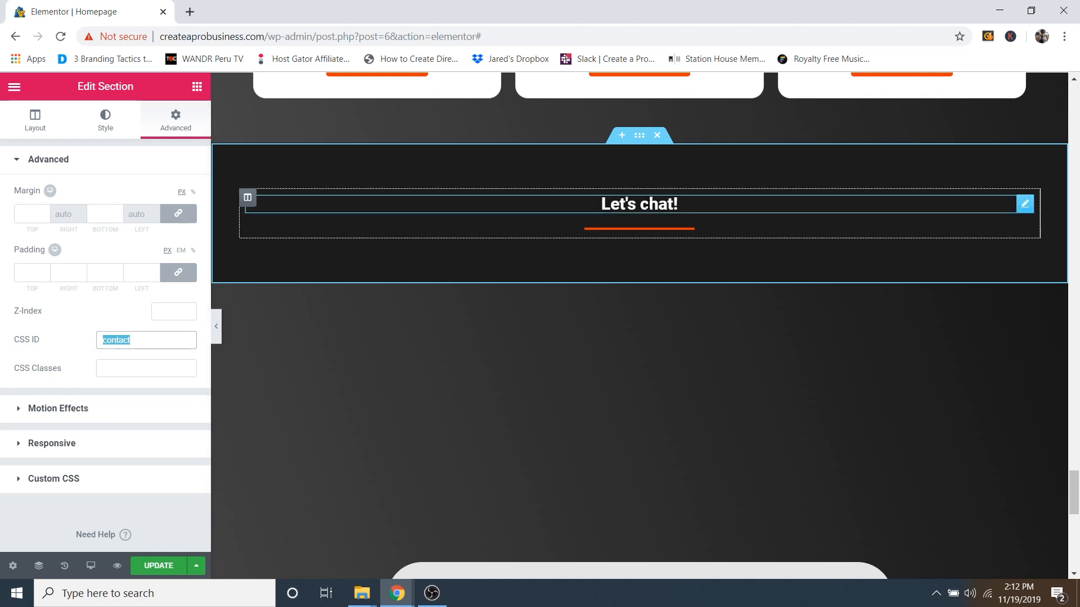
Step: Reselect the pricing table, then scroll back up to the ELITE FITNESS hero
scroll(644, 268, up, 4)
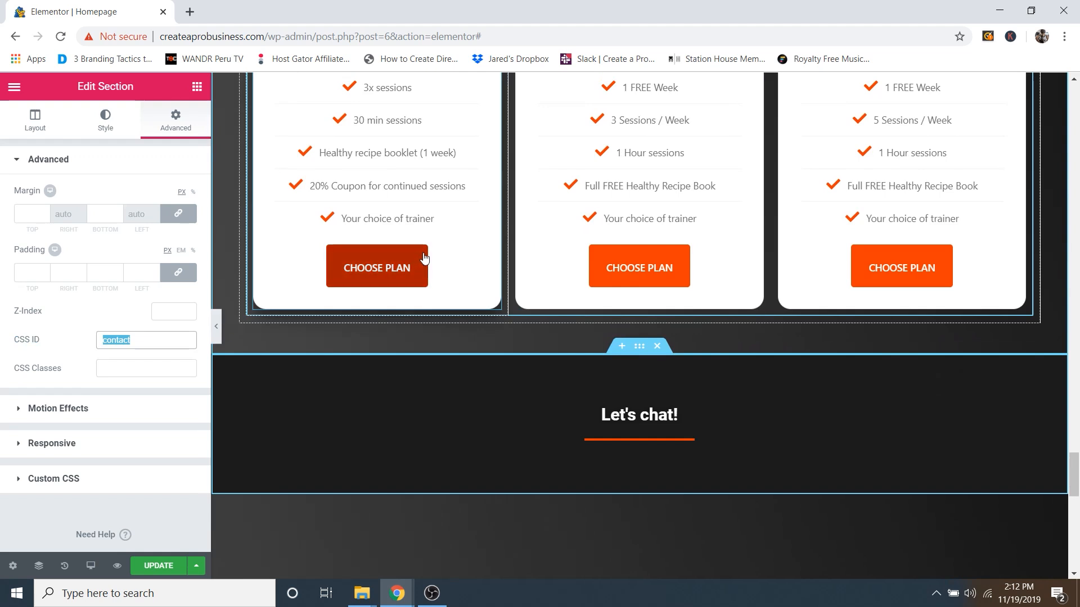
scroll(449, 239, up, 3)
click(473, 228)
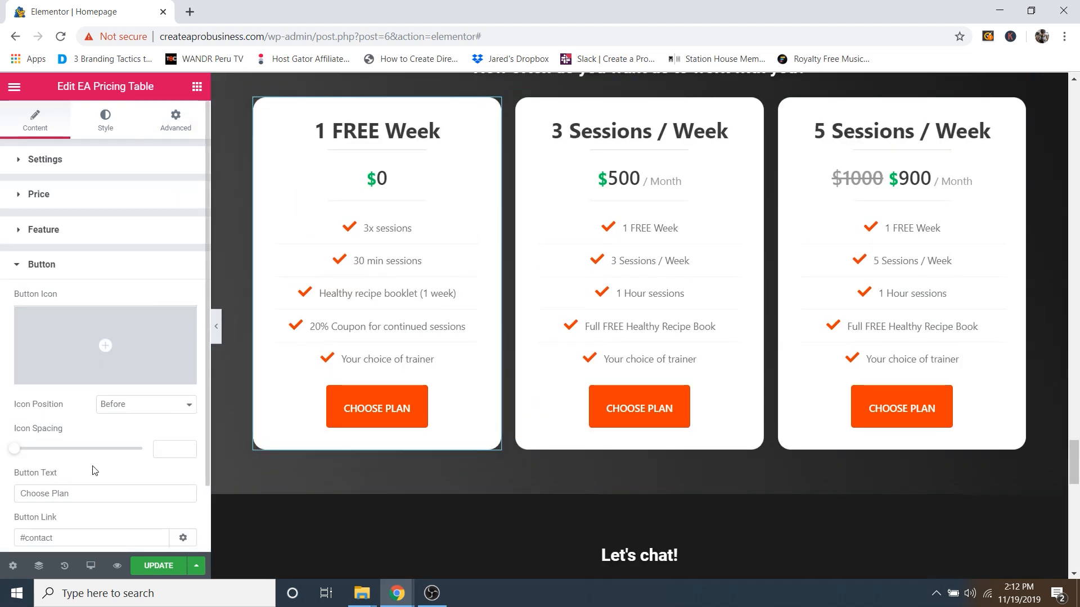
scroll(90, 484, down, 2)
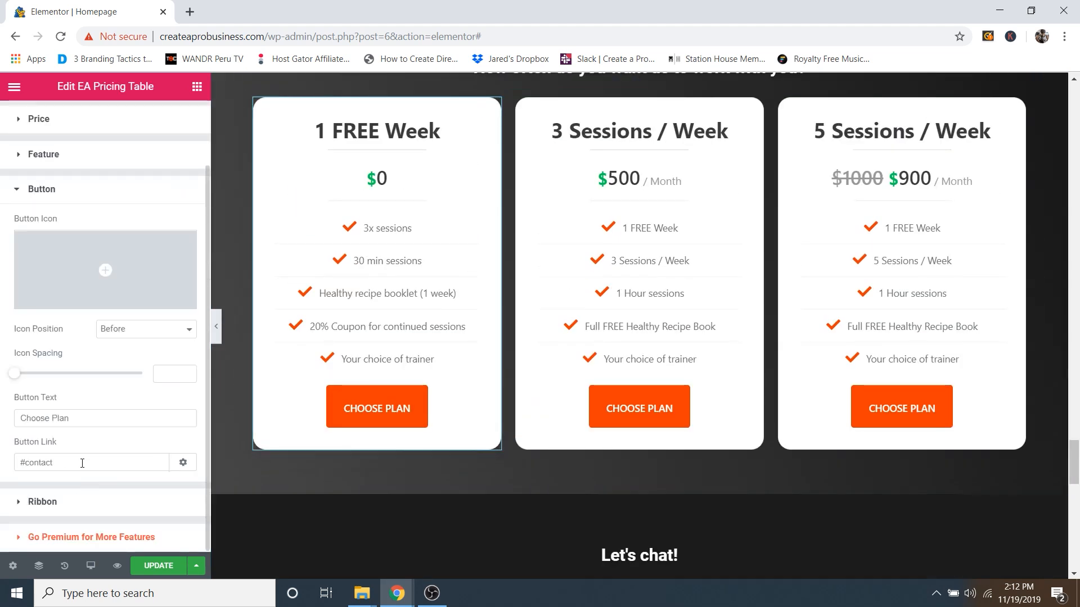
scroll(628, 426, down, 4)
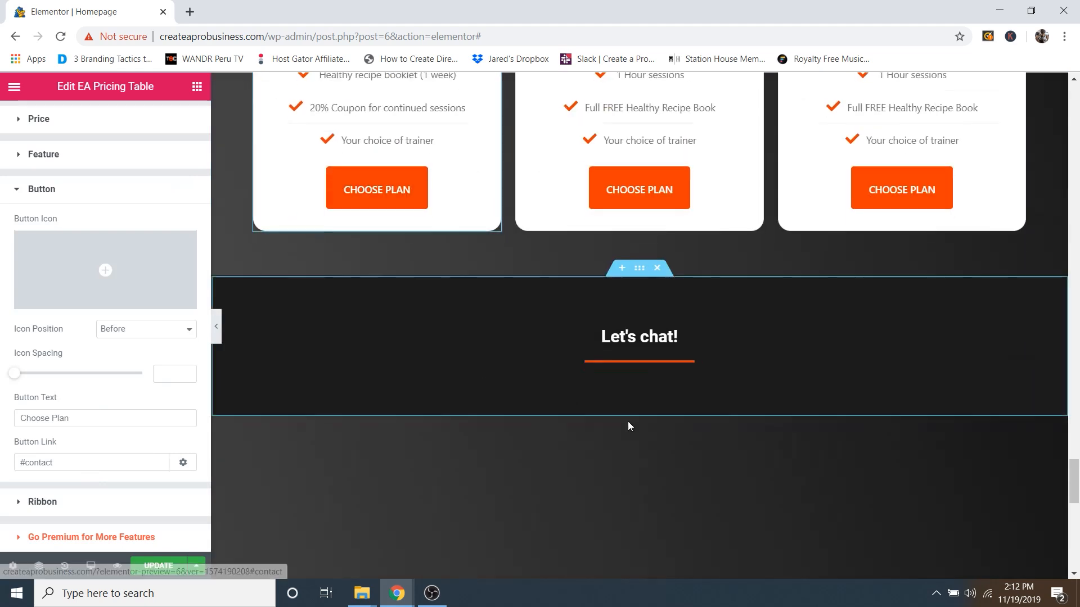
scroll(675, 444, down, 5)
scroll(703, 428, up, 12)
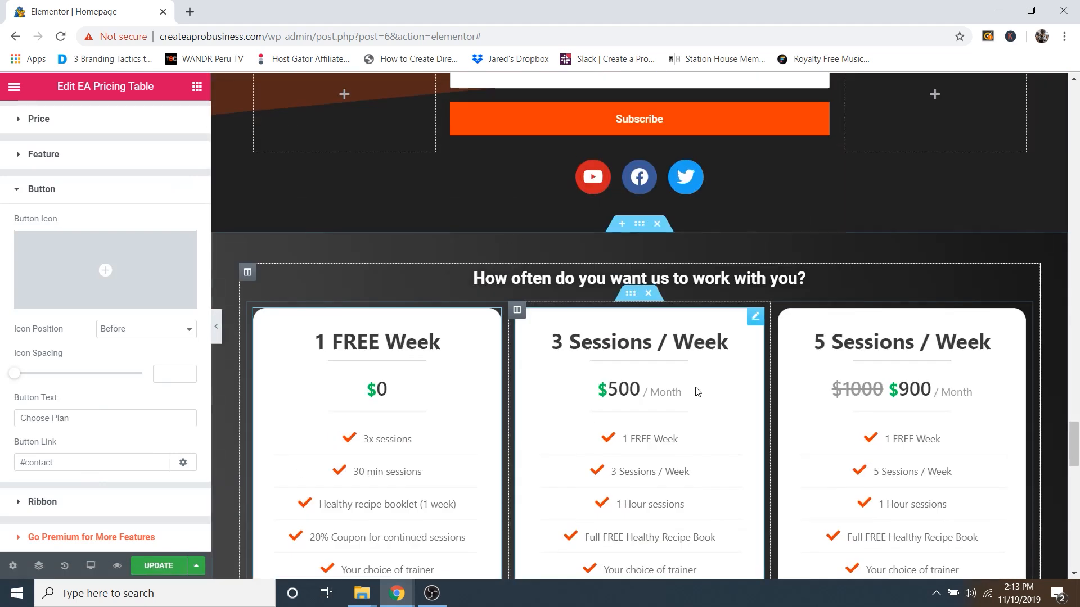
scroll(698, 392, up, 20)
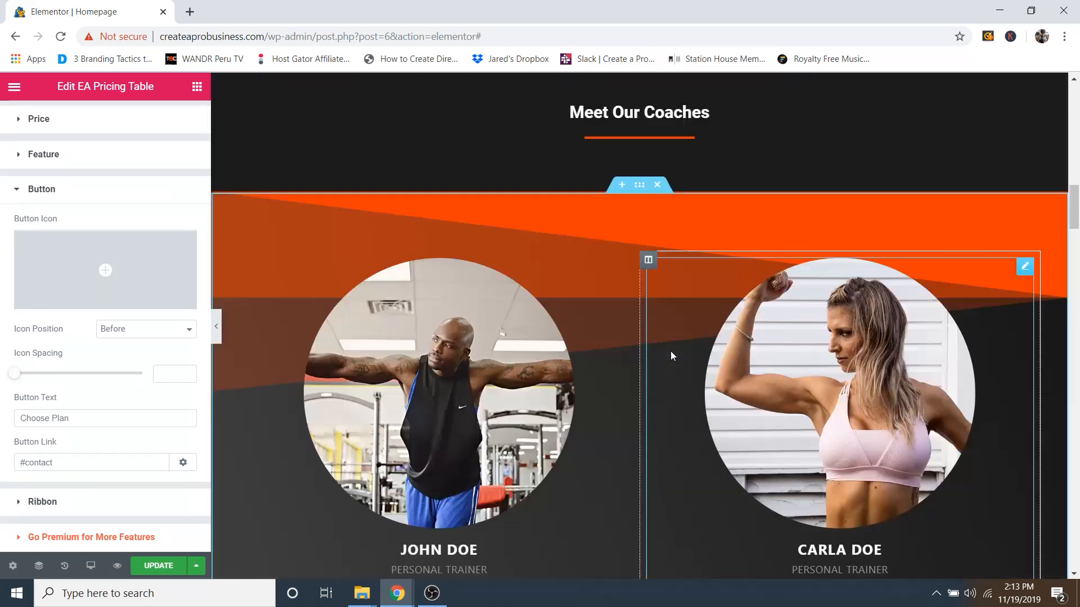
scroll(671, 355, up, 15)
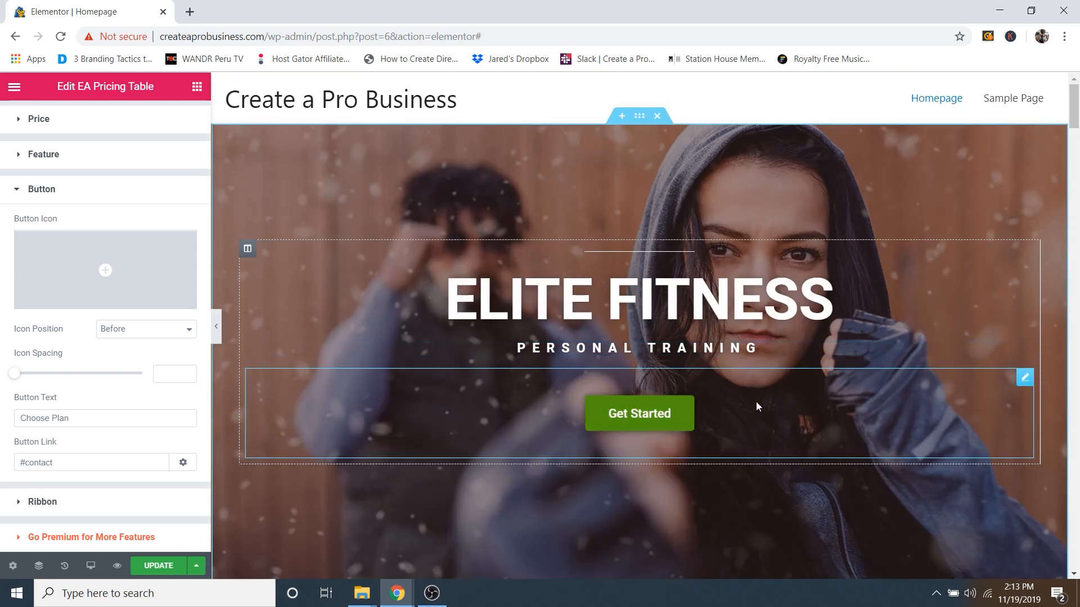
Step: Check the Get Started button's #pricing link and test that it jumps to the pricing plans
click(1025, 378)
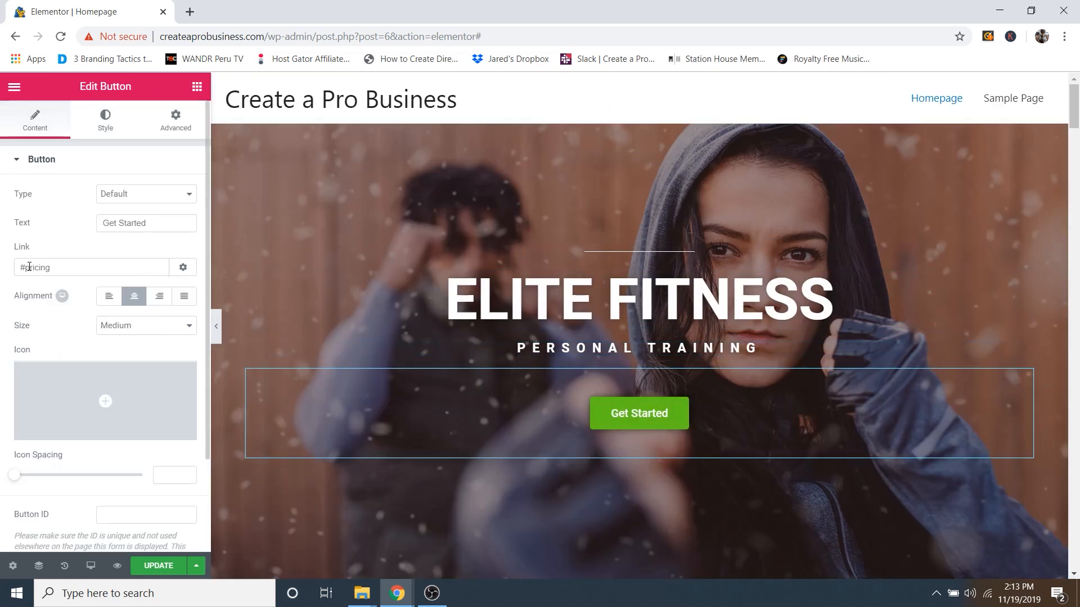
drag(26, 265, 53, 267)
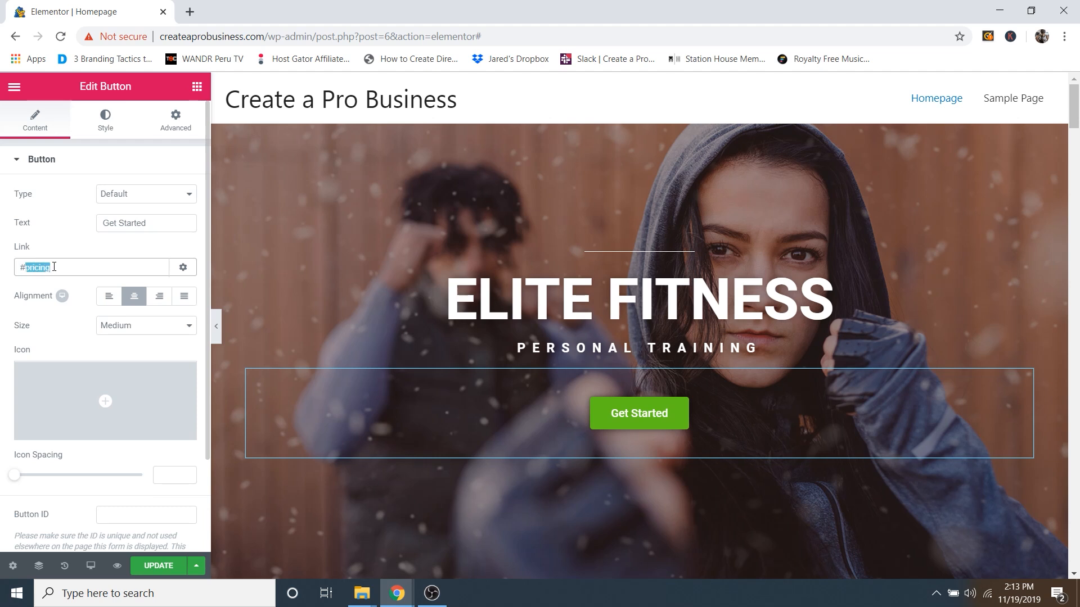
click(54, 266)
scroll(666, 345, down, 10)
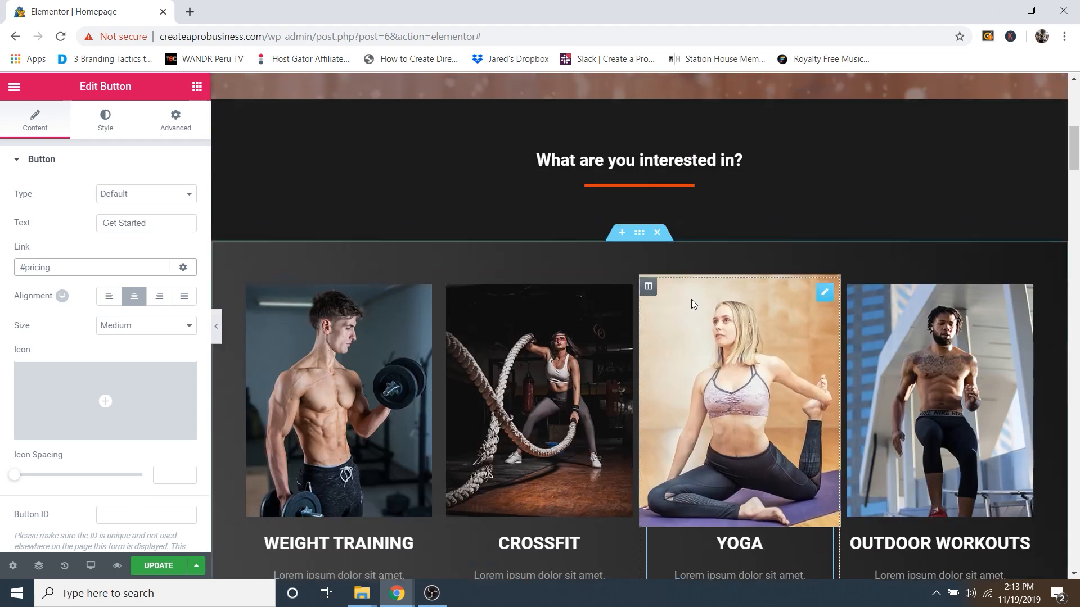
scroll(691, 300, up, 3)
click(643, 133)
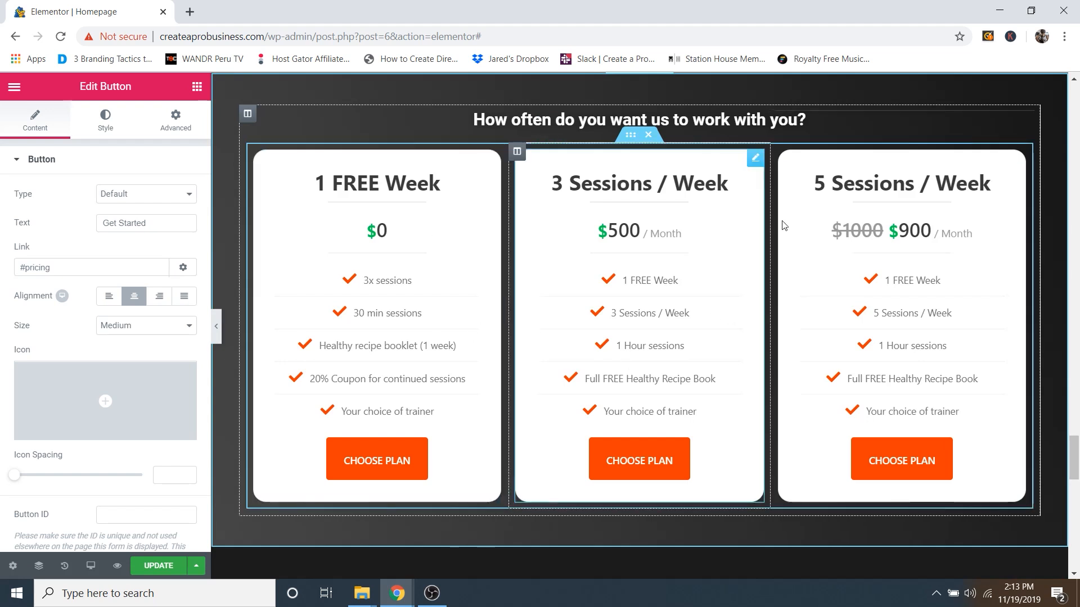
click(173, 129)
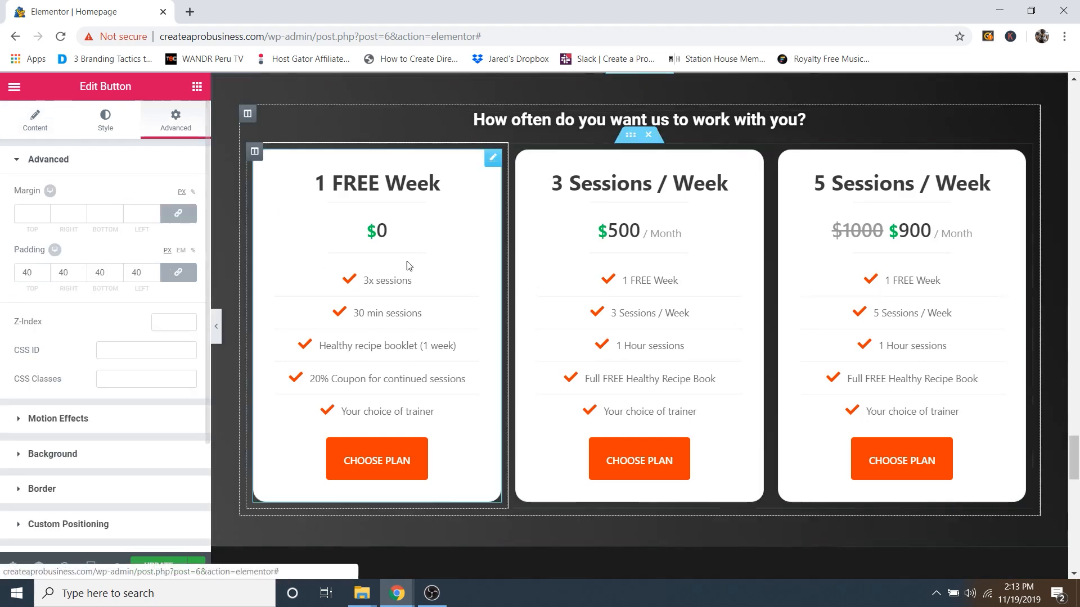
scroll(645, 277, up, 3)
scroll(645, 276, down, 1)
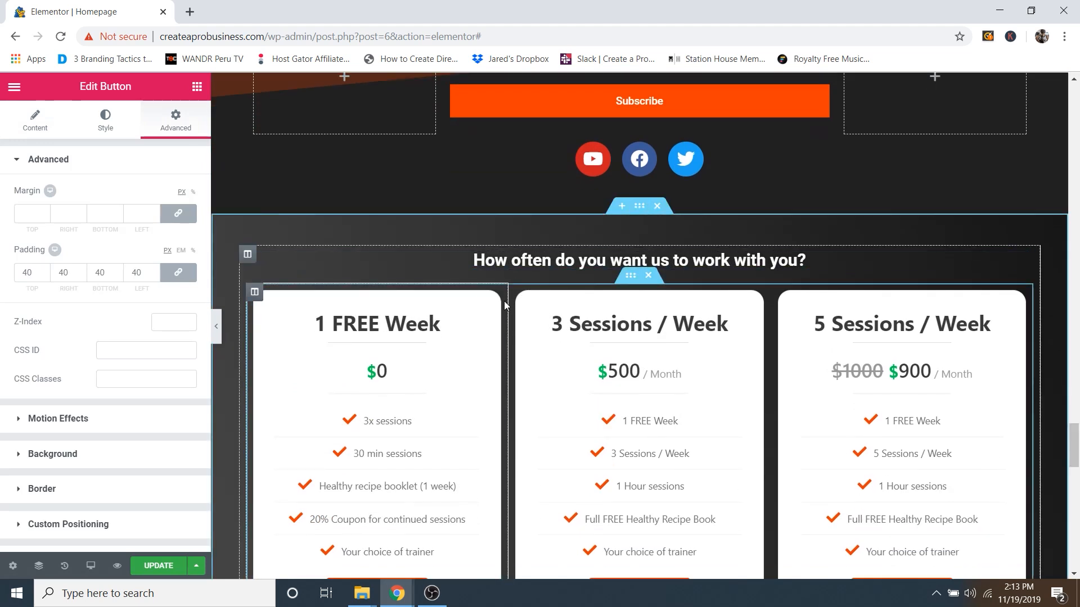
Step: Select the pricing plans section and highlight its Advanced CSS ID 'pricing'
click(641, 207)
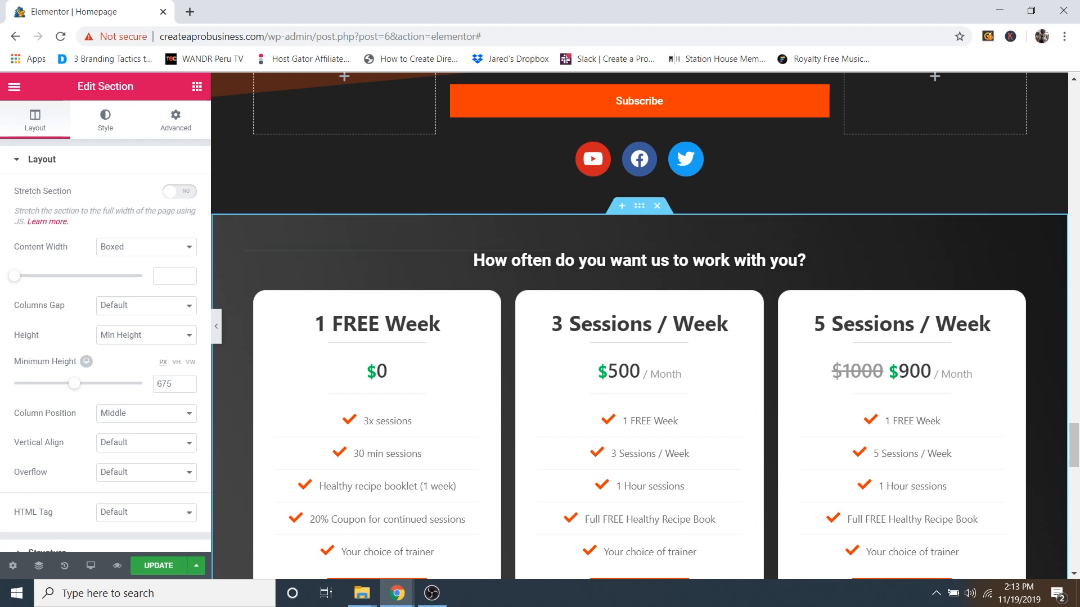
drag(1073, 436, 1074, 453)
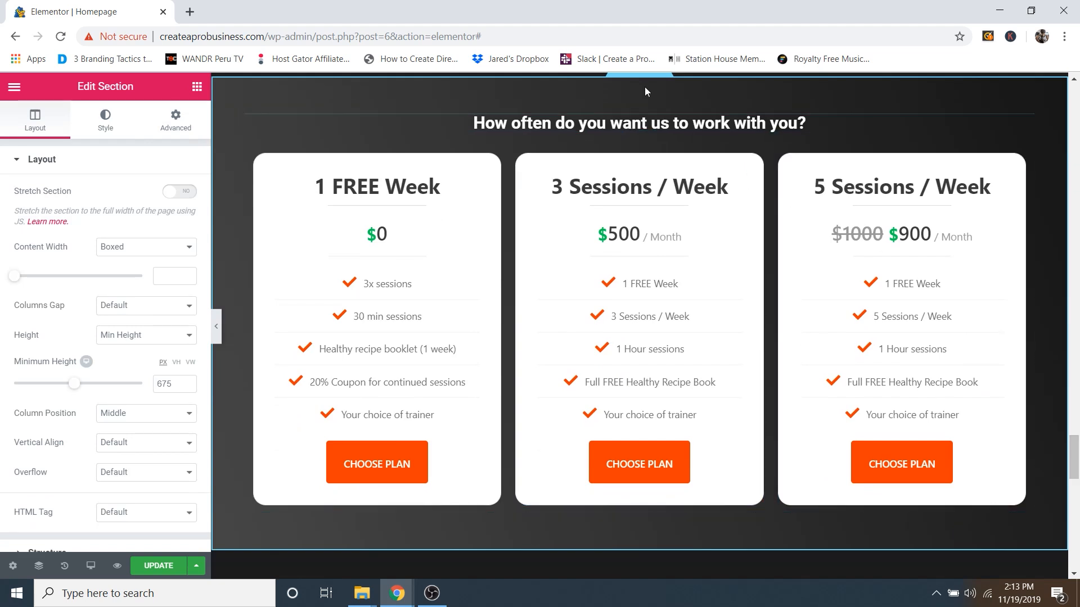
scroll(673, 174, up, 3)
scroll(635, 149, down, 2)
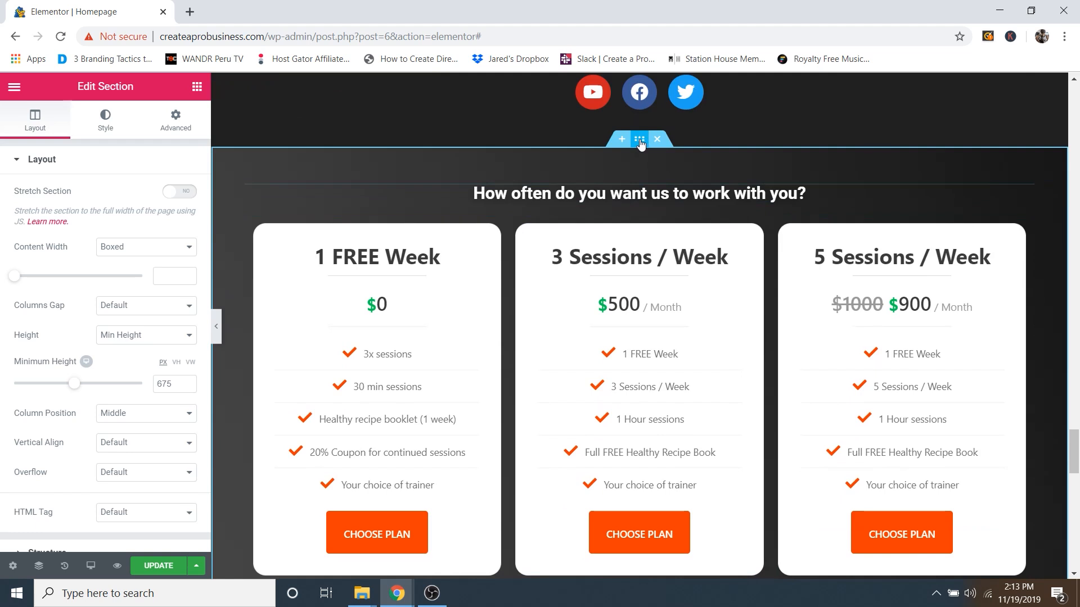
click(172, 130)
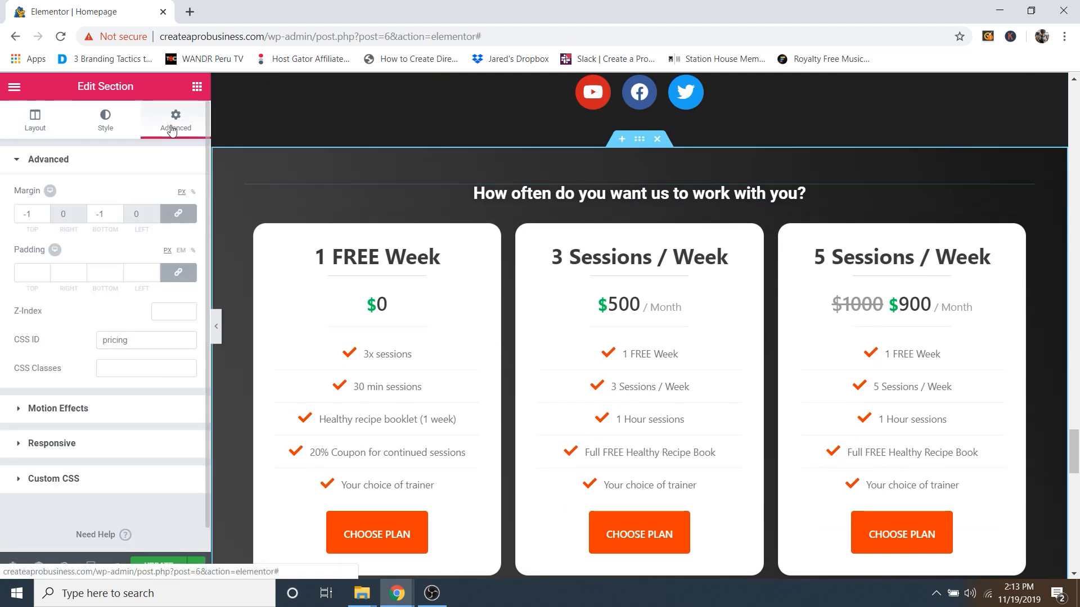
click(127, 341)
drag(126, 341, 99, 344)
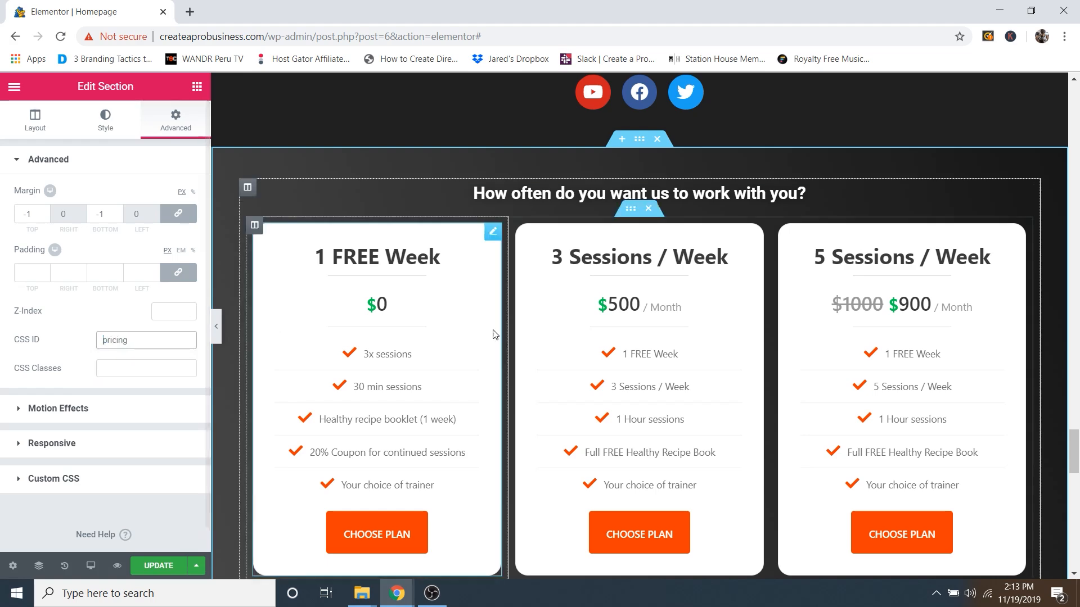
Step: Highlight the 'programs' CSS ID in the What are you interested in? section's Advanced settings
scroll(619, 291, up, 20)
scroll(619, 288, up, 20)
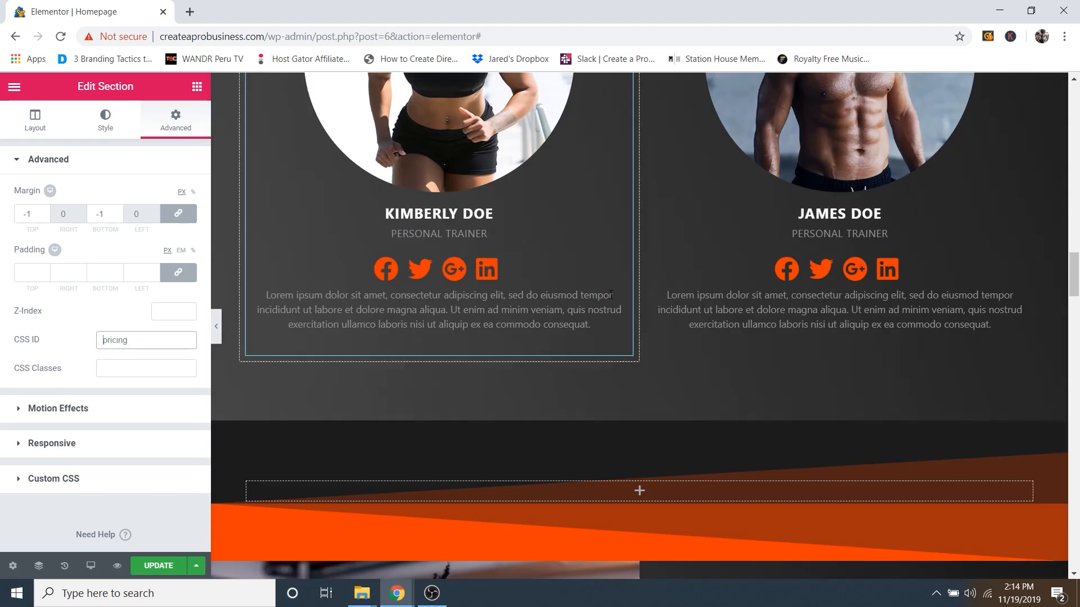
scroll(620, 253, up, 8)
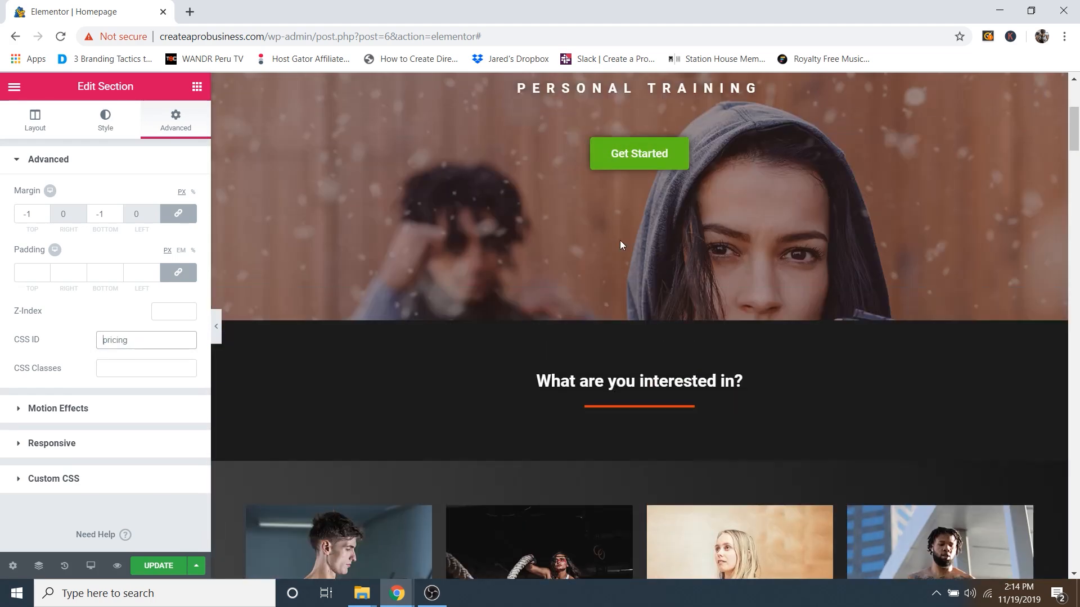
scroll(757, 262, down, 7)
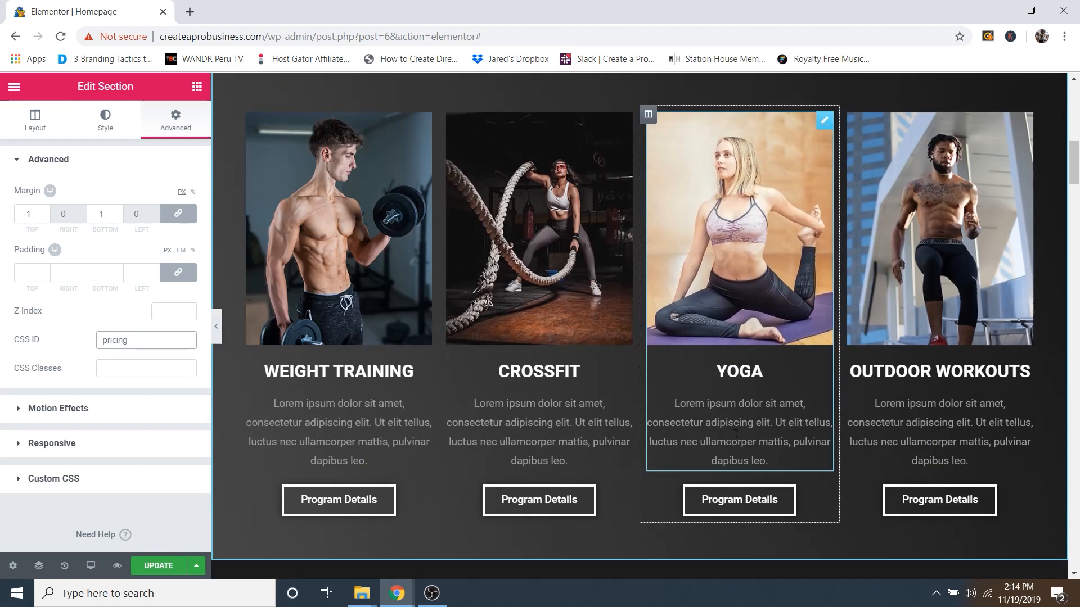
scroll(613, 149, up, 4)
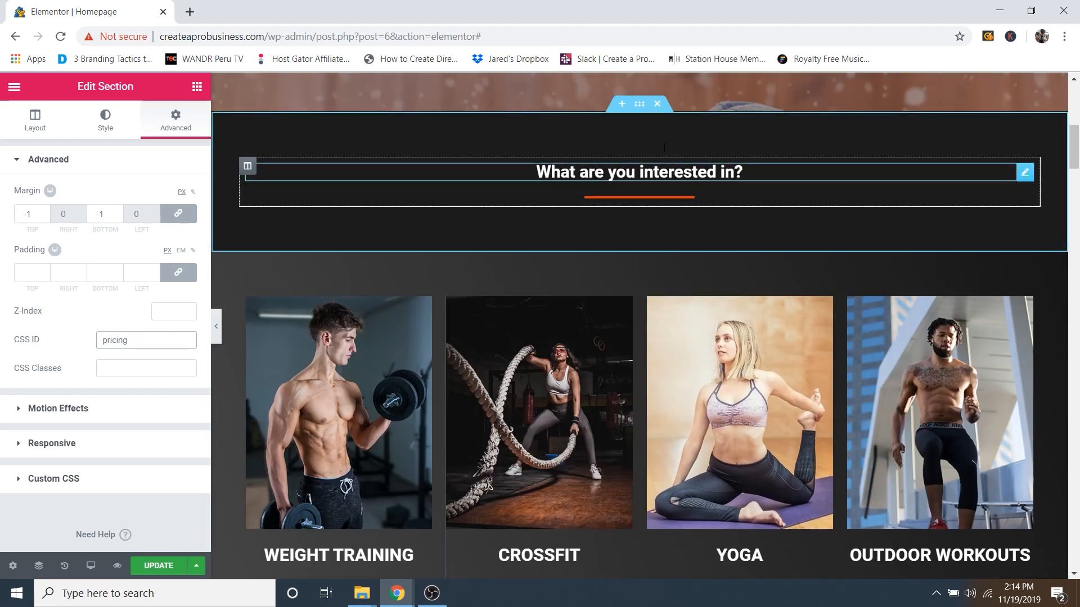
click(640, 105)
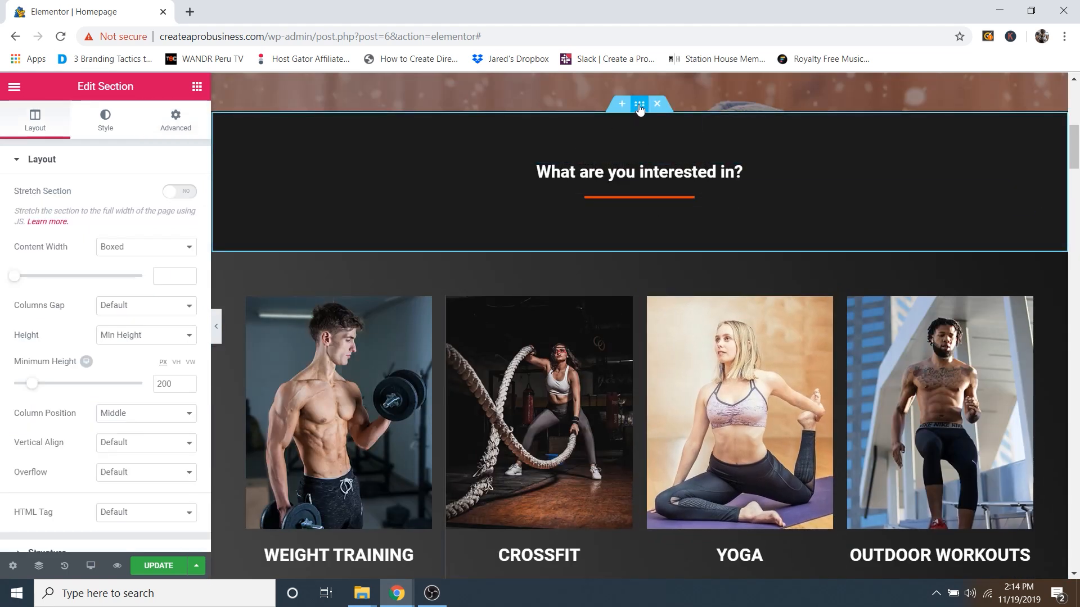
click(178, 134)
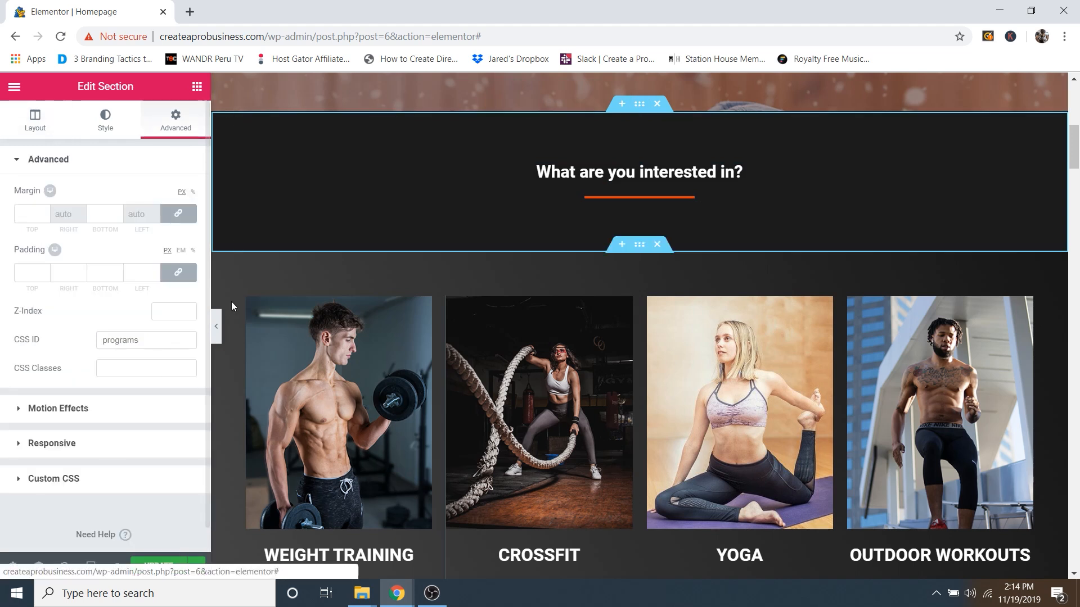
drag(139, 340, 84, 347)
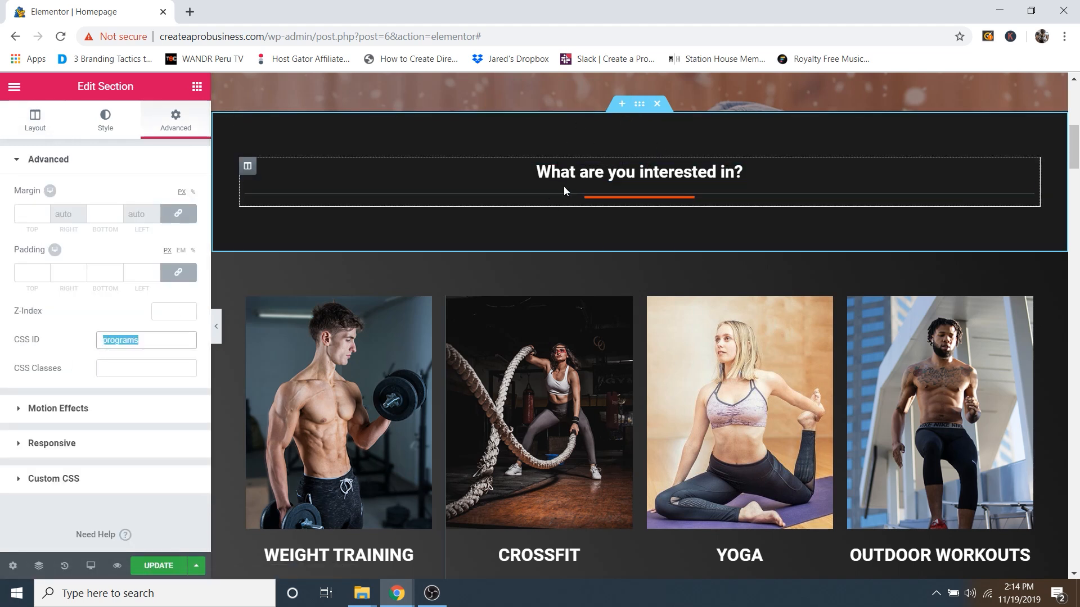
scroll(647, 141, down, 14)
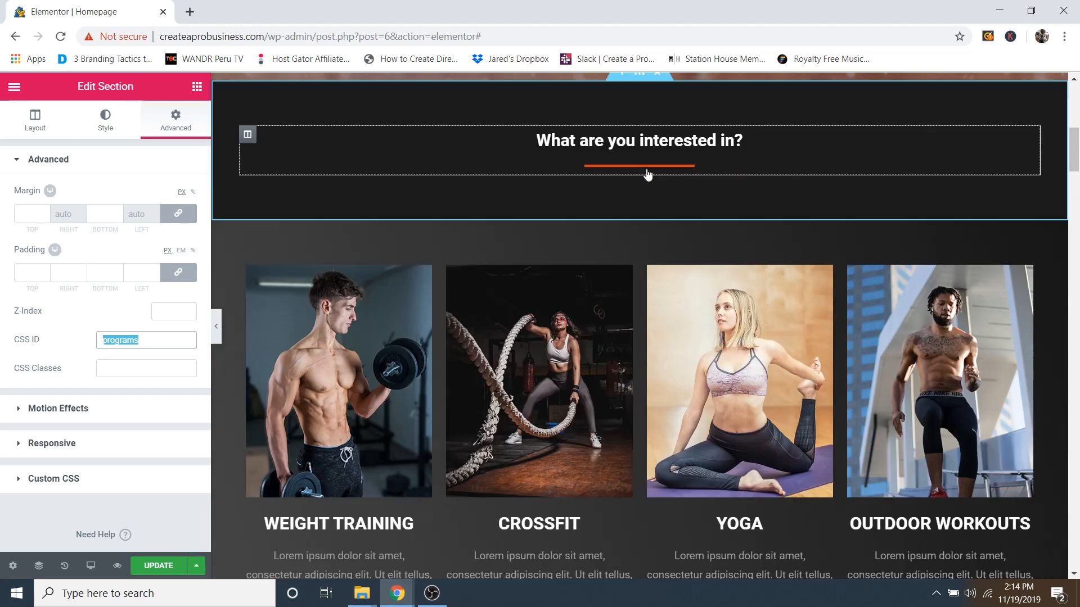
scroll(731, 309, up, 3)
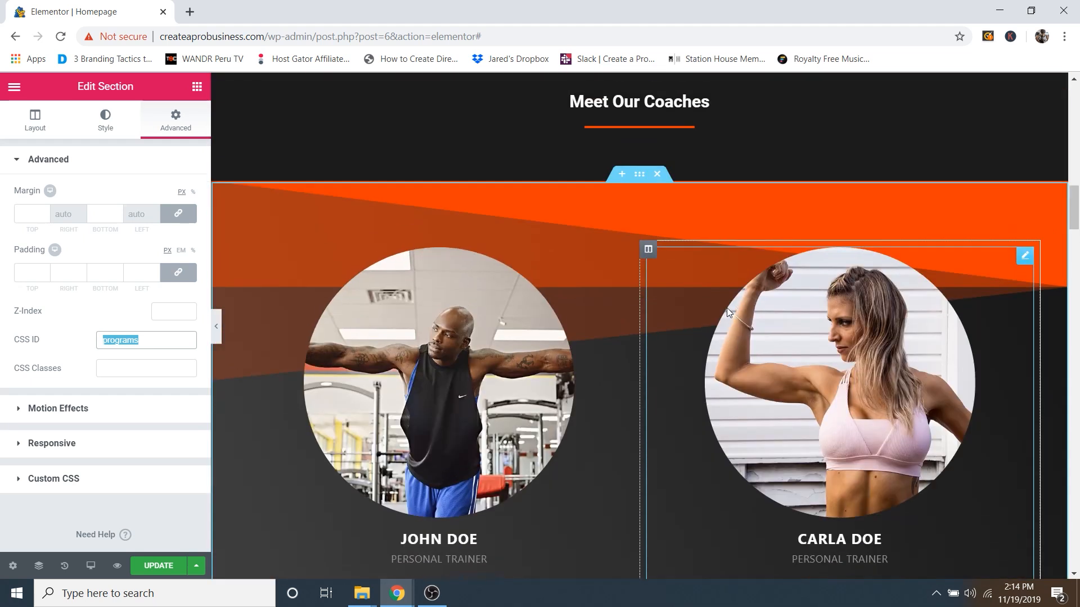
scroll(785, 331, down, 12)
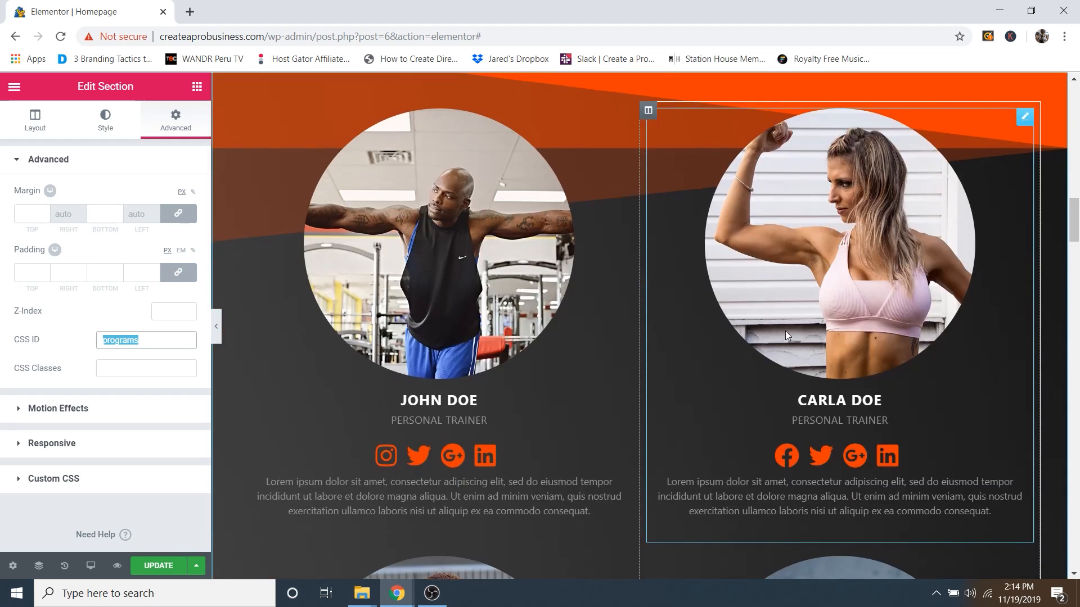
scroll(580, 372, down, 20)
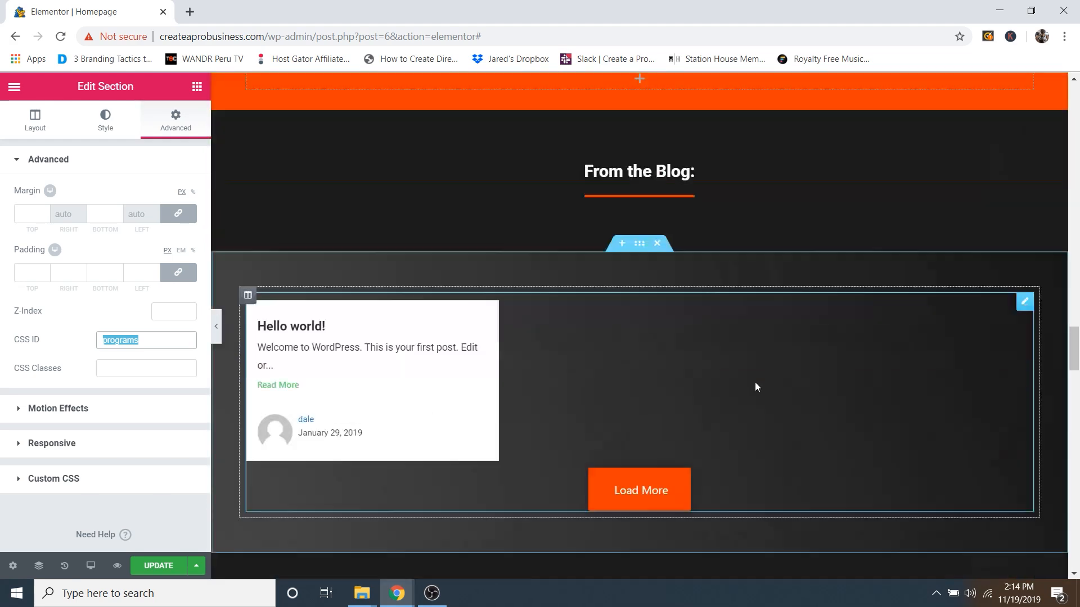
scroll(687, 292, up, 4)
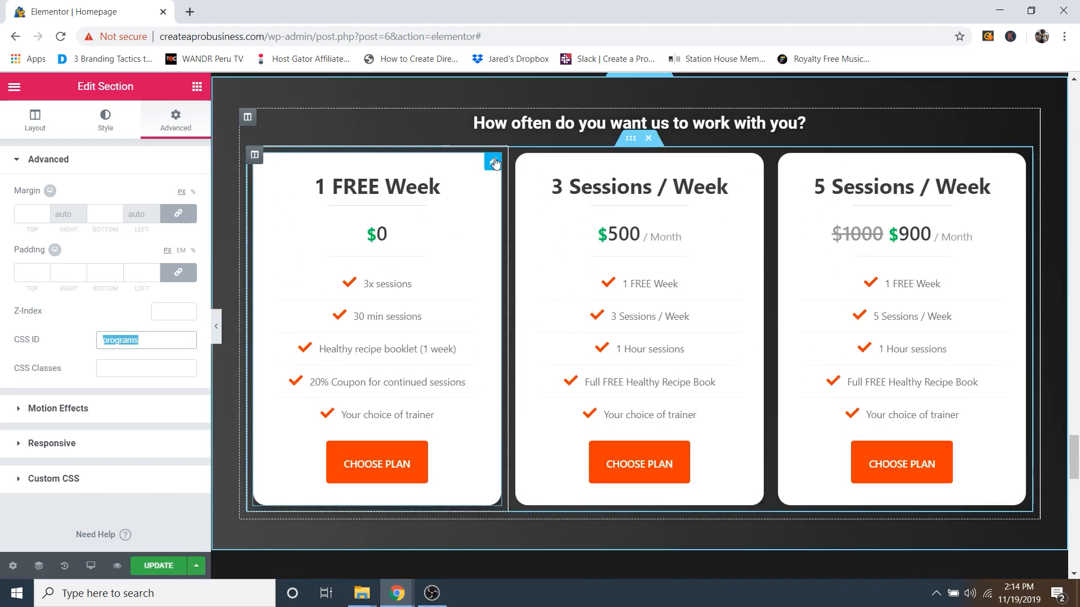
Step: Expand the pricing table's Button style controls: typography, text colour and orange background
click(493, 162)
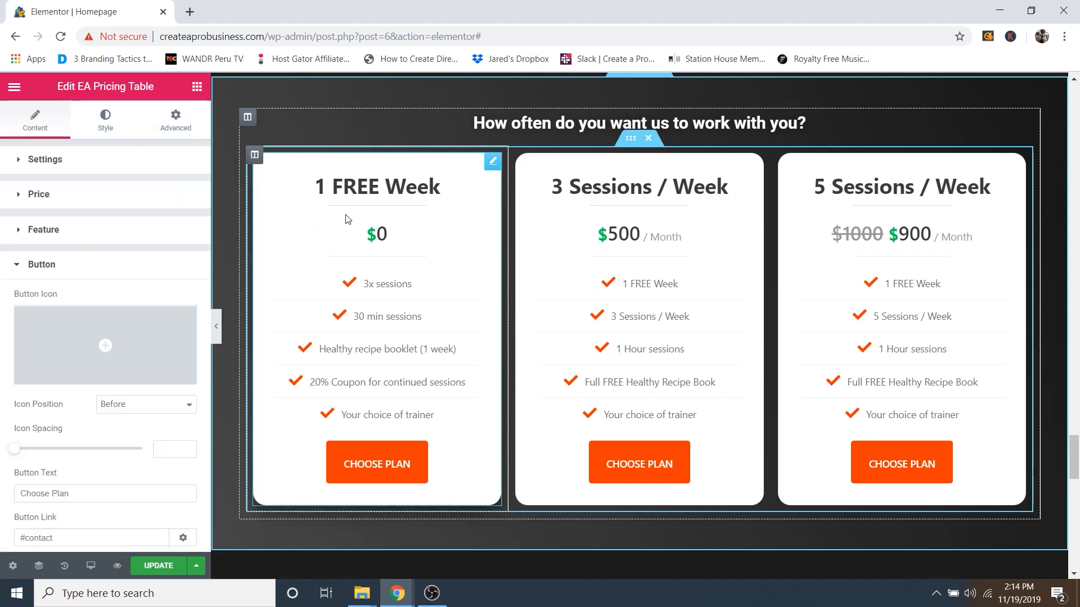
scroll(123, 464, down, 1)
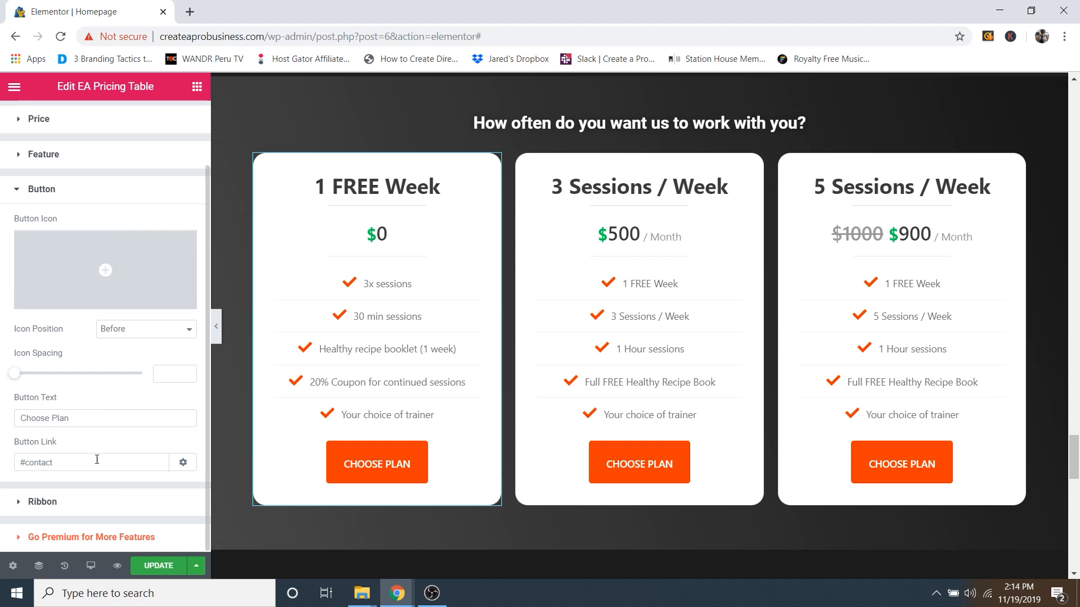
click(46, 191)
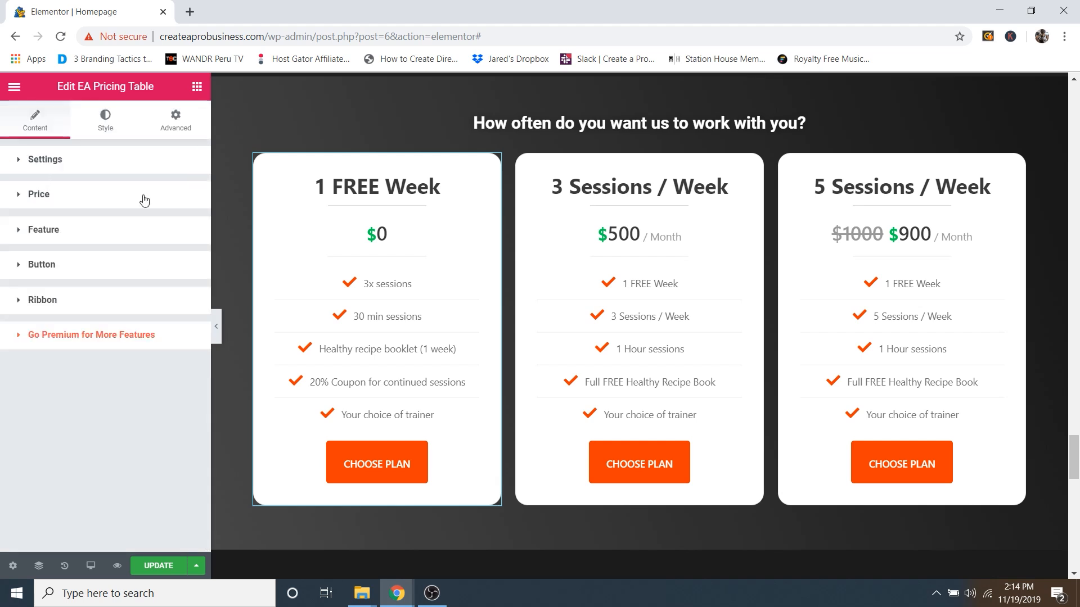
click(112, 129)
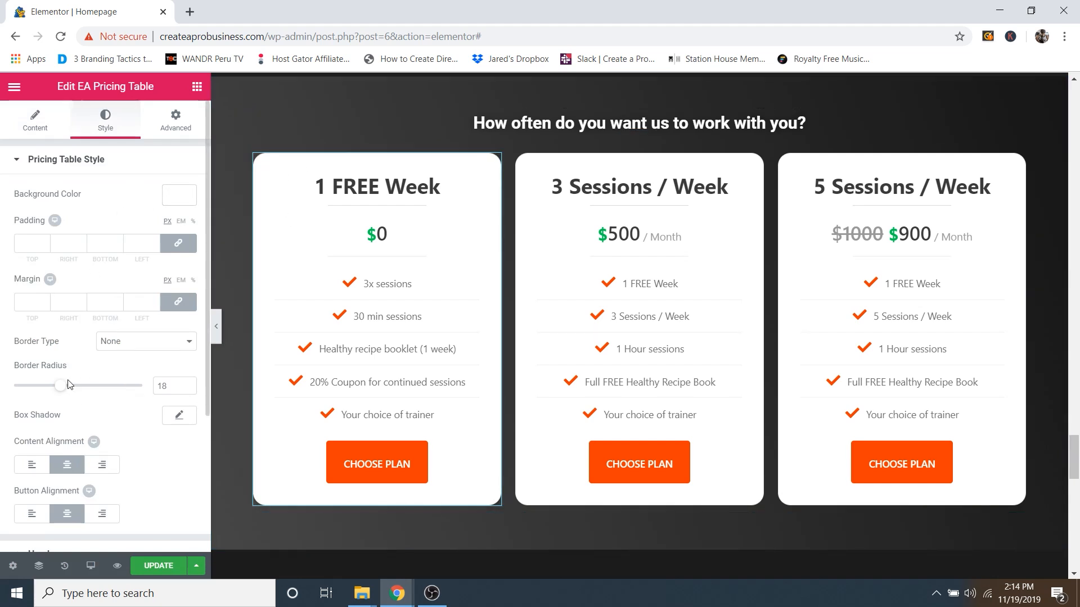
scroll(132, 461, down, 3)
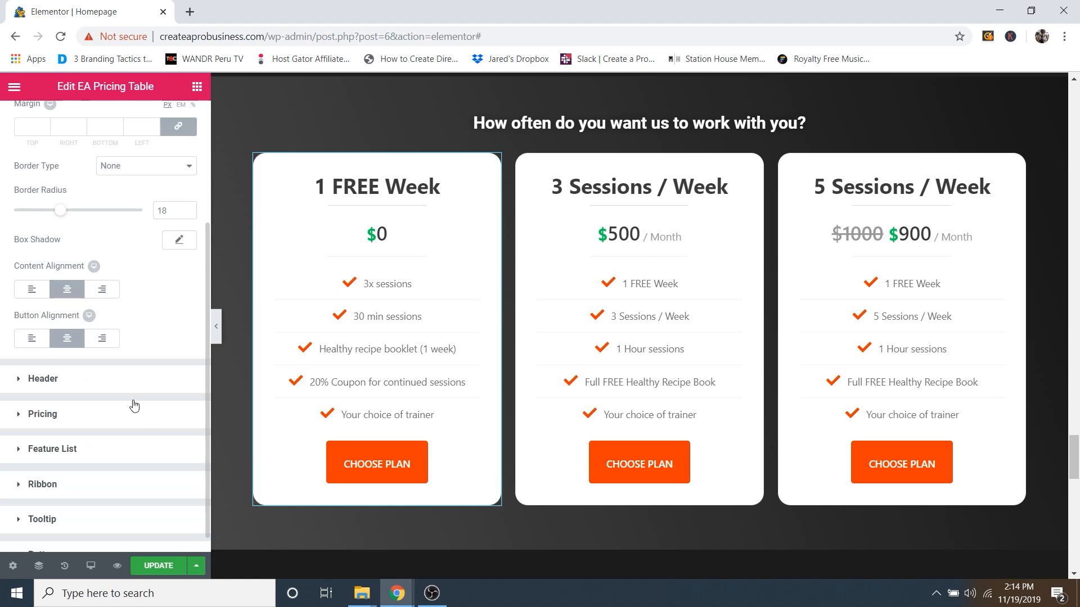
scroll(411, 354, up, 1)
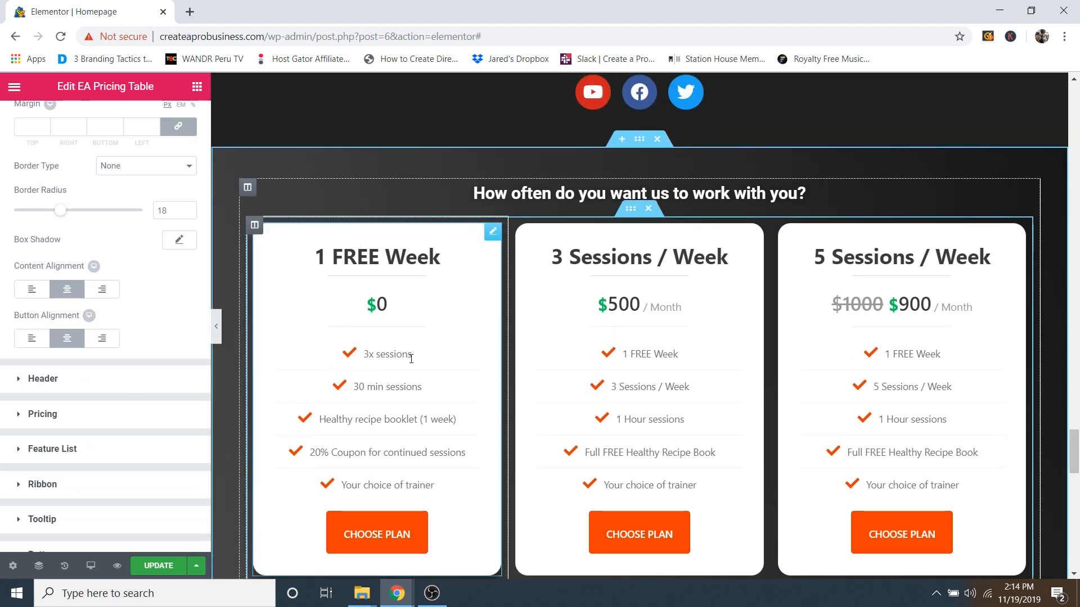
scroll(157, 428, down, 1)
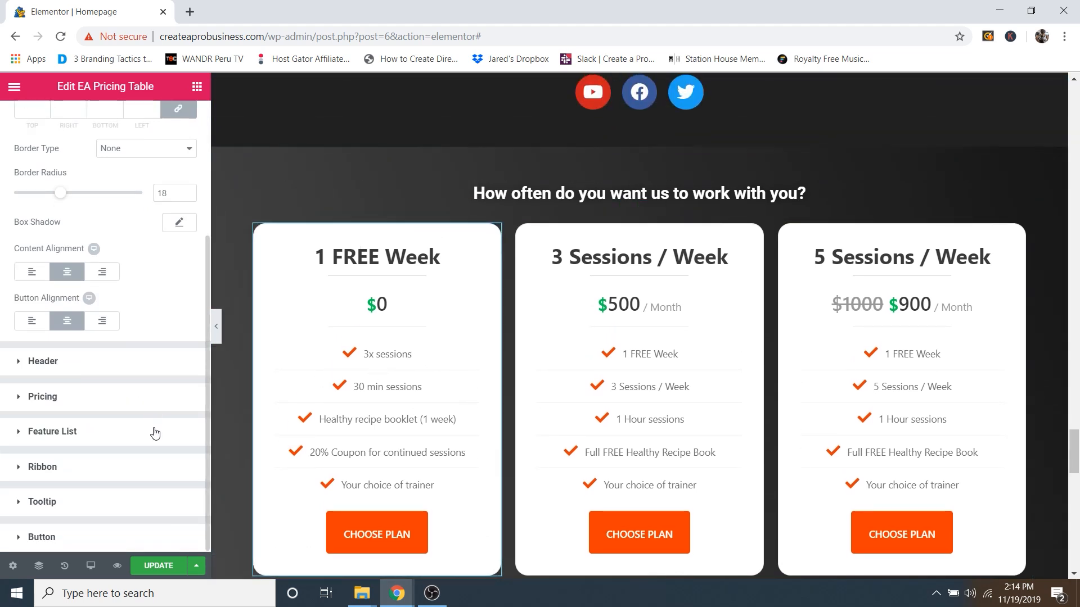
click(41, 537)
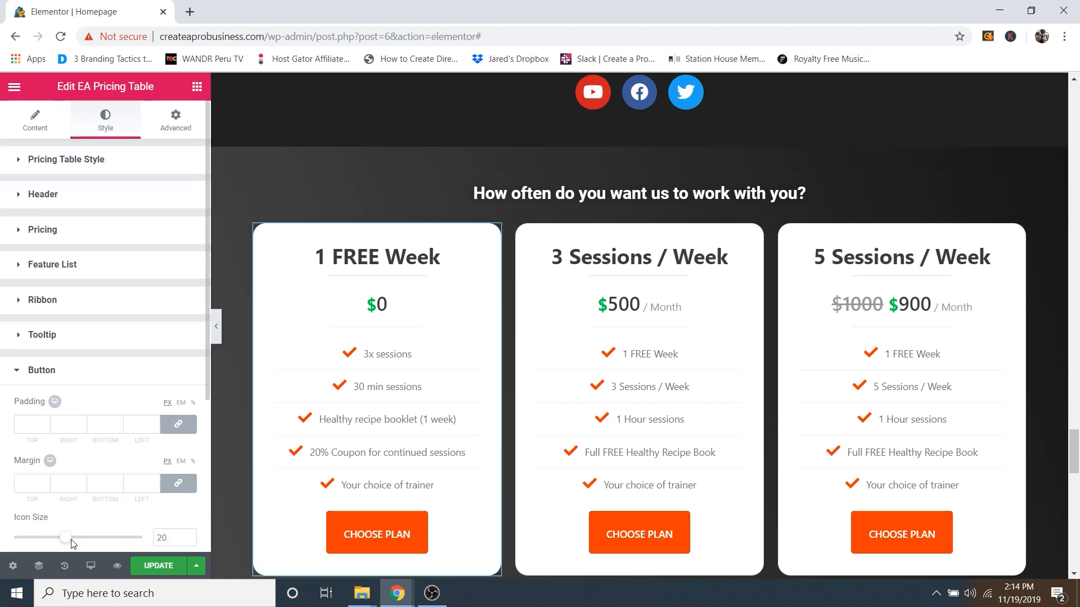
scroll(84, 416, down, 3)
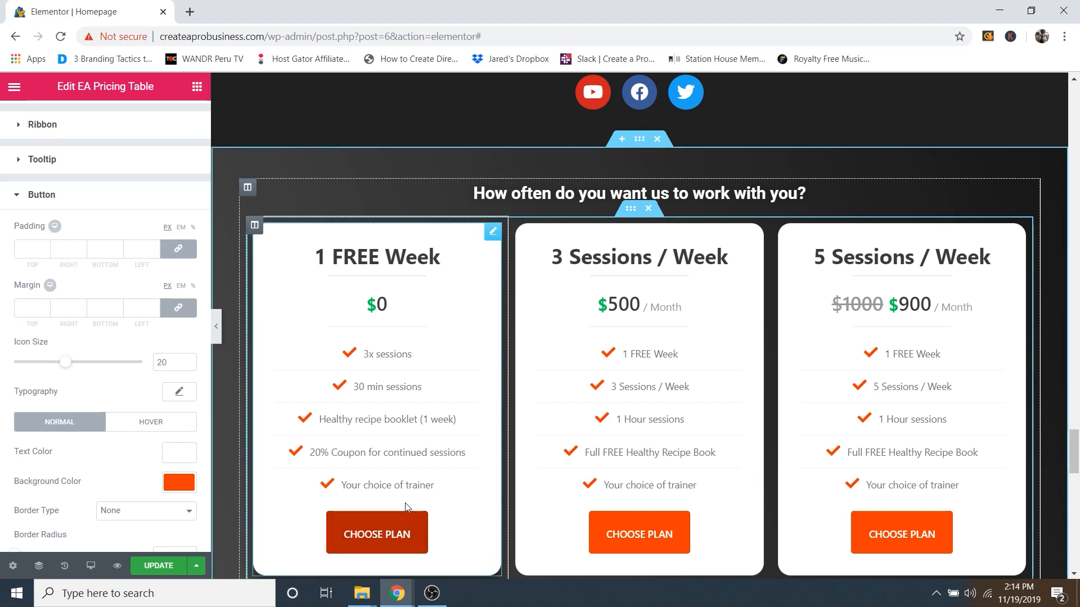
scroll(75, 241, up, 3)
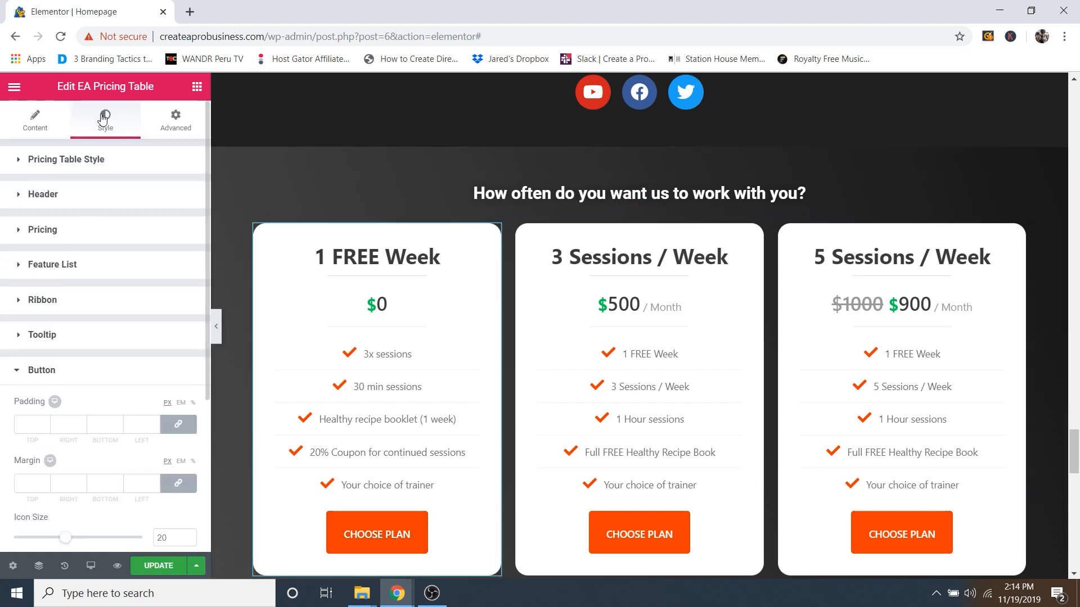
scroll(111, 148, down, 4)
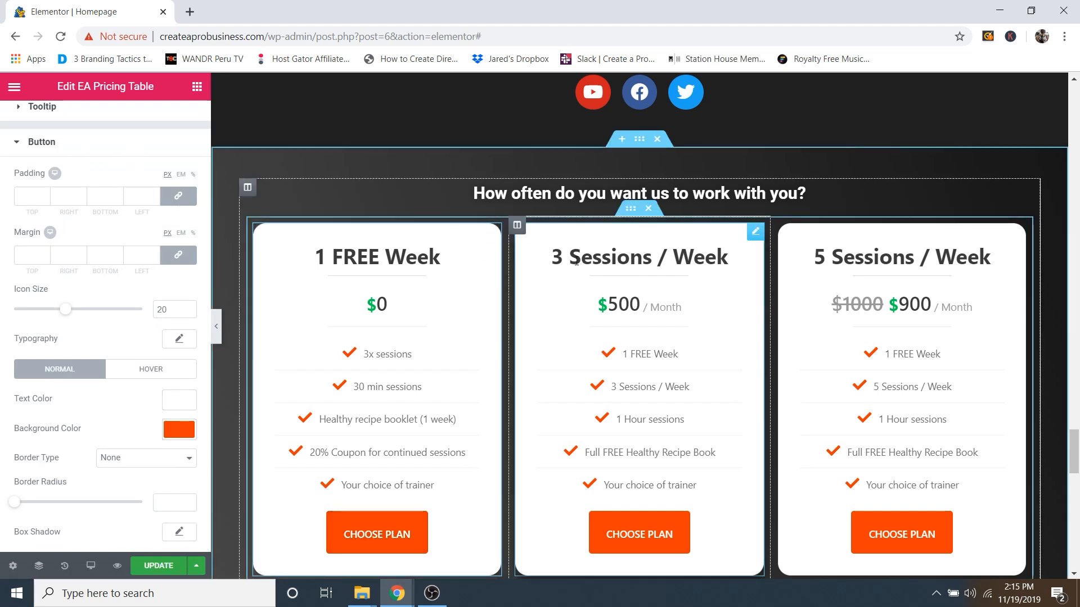
scroll(570, 157, down, 1)
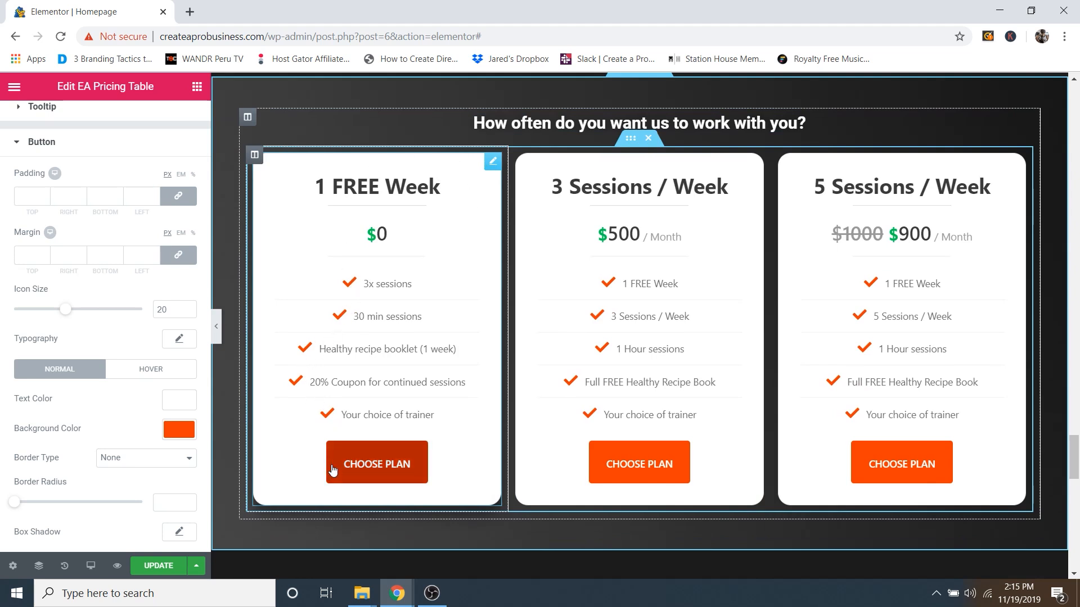
Step: Trial-duplicate the 1 FREE Week card, undo the copy, then select the section's H2 heading
right_click(494, 163)
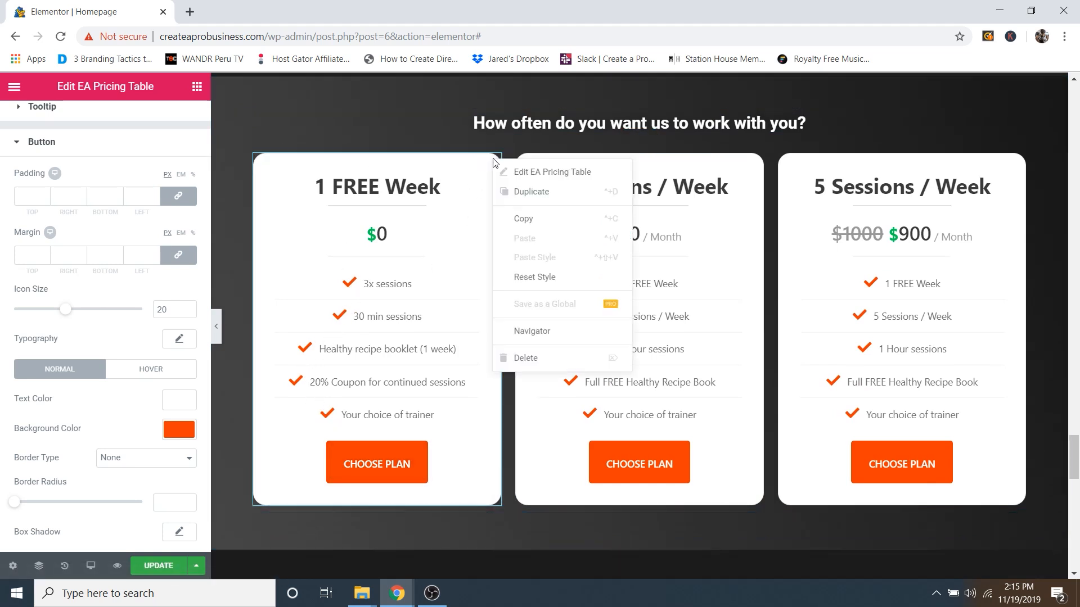
click(544, 191)
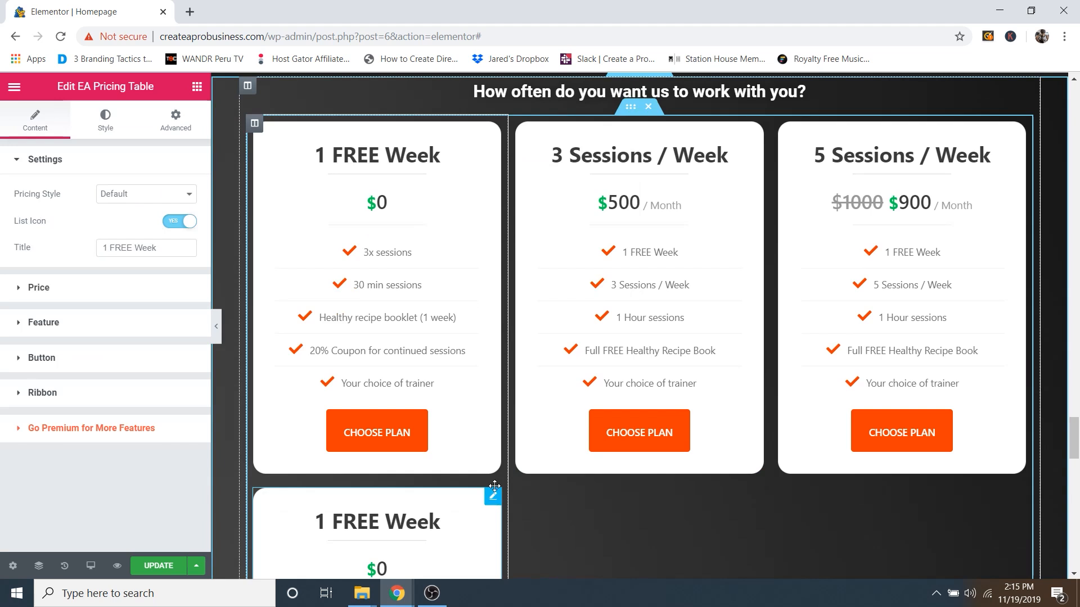
drag(494, 490, 703, 130)
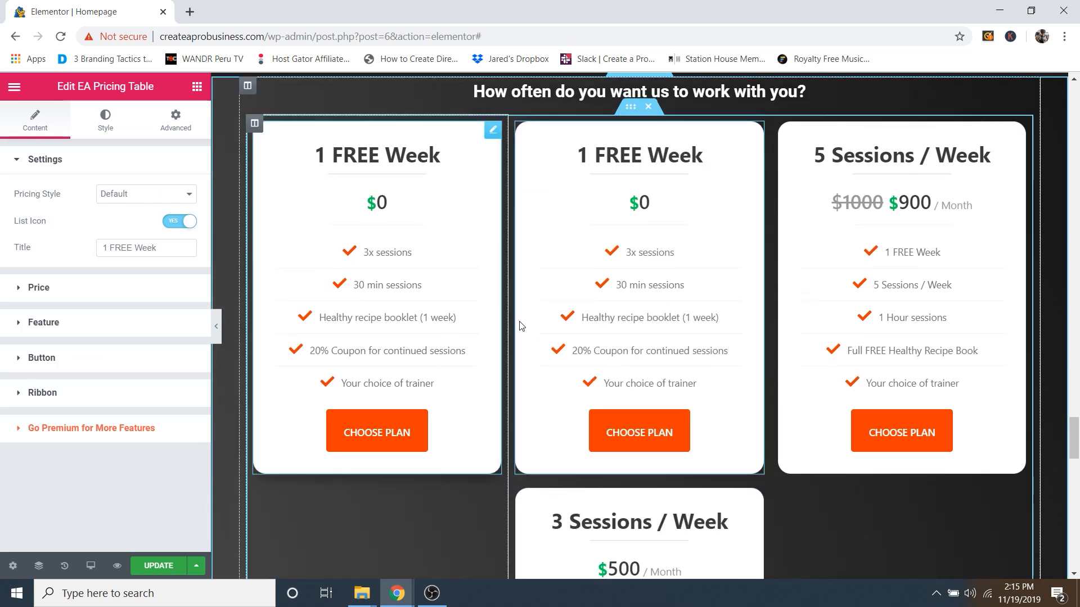
key(ctrl+z)
key(ctrl+z)
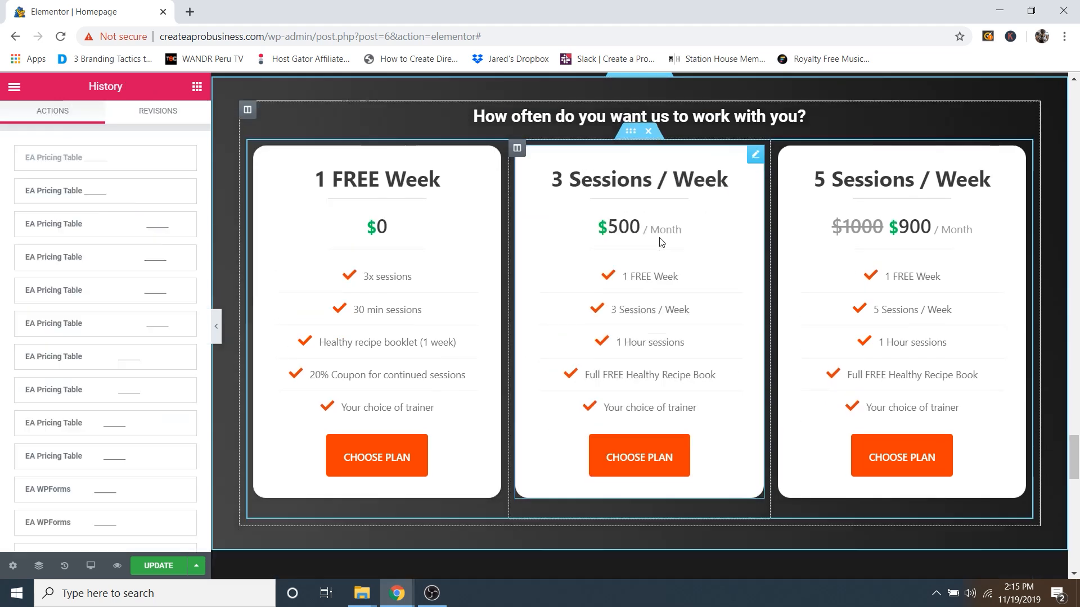
key(ctrl+shift+z)
key(ctrl+z)
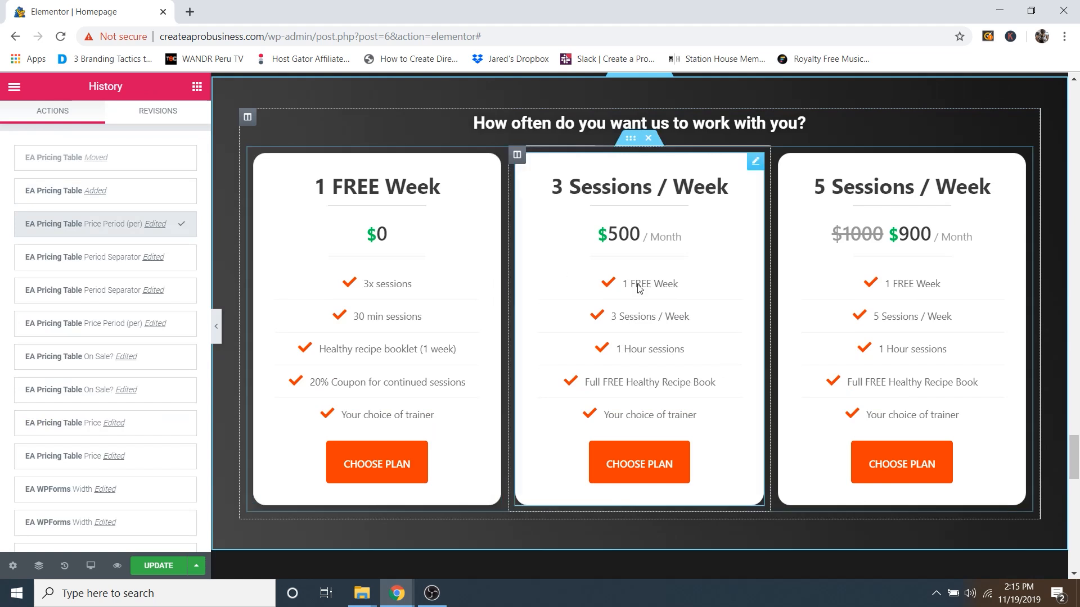
right_click(755, 168)
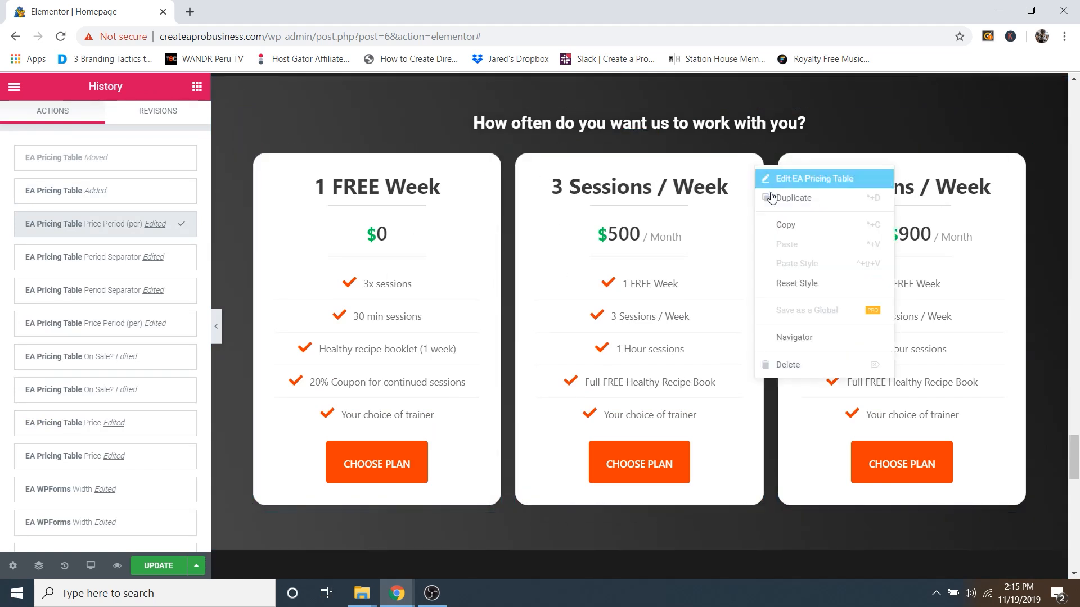
click(848, 123)
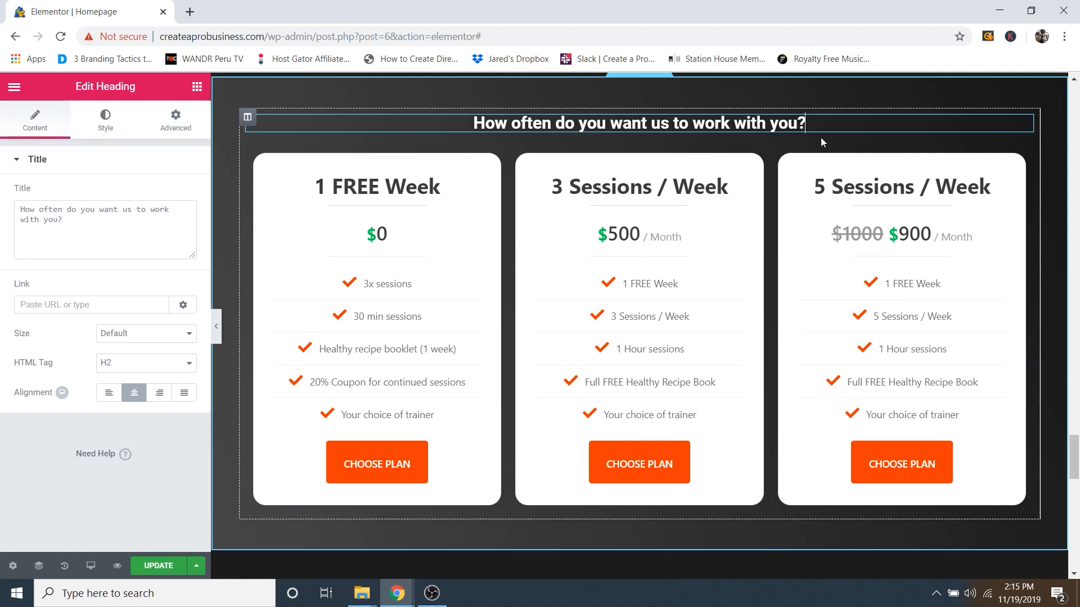
Step: Inspect the empty EA WPForms widget's form list, where Subscribe Form is the only option, without choosing
scroll(658, 215, down, 7)
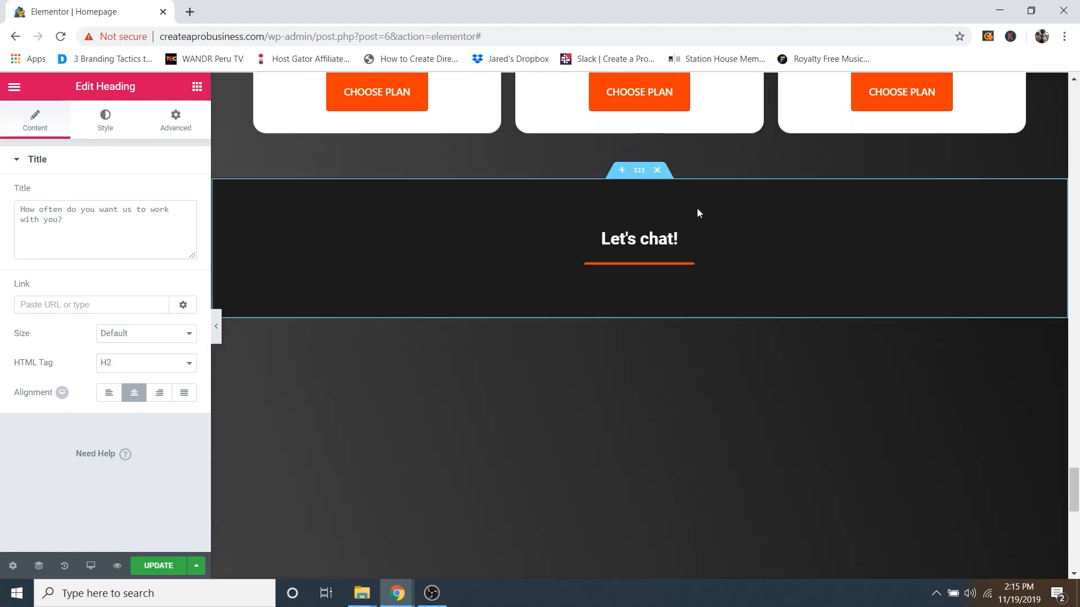
scroll(697, 213, down, 1)
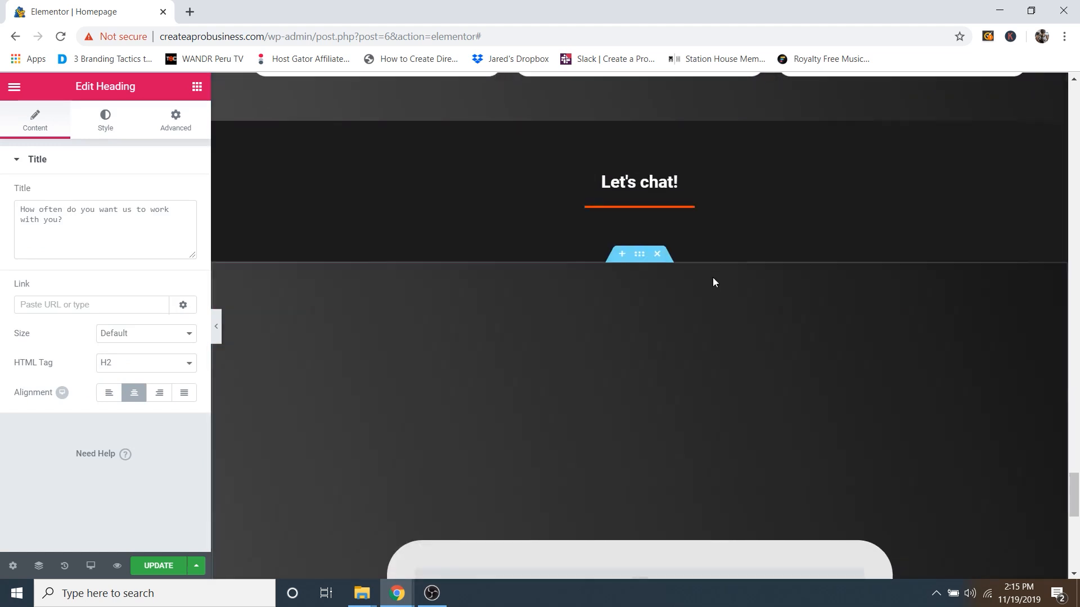
scroll(713, 278, down, 2)
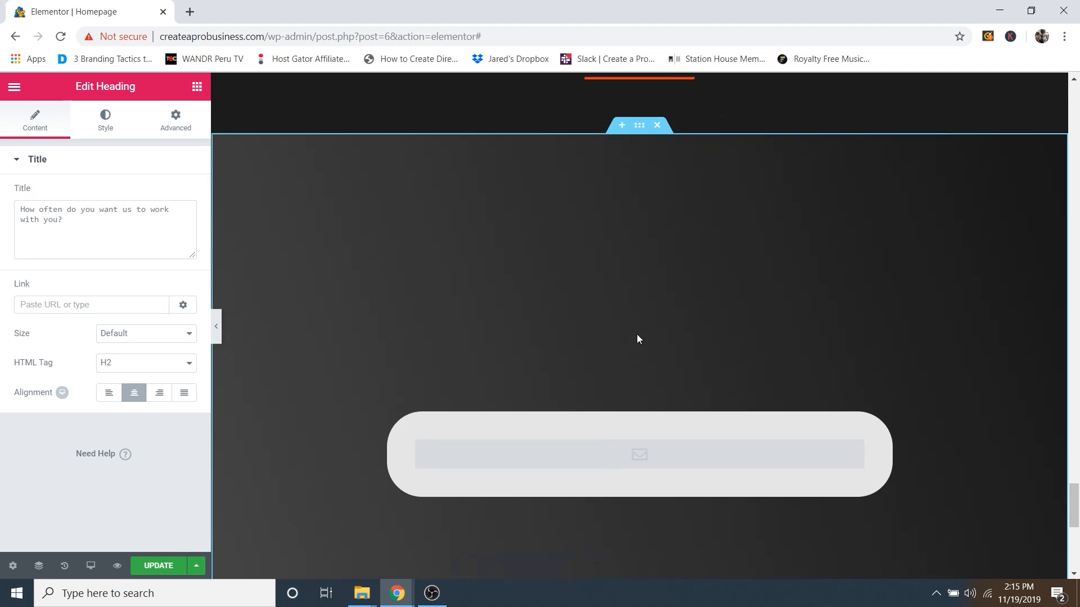
scroll(638, 335, down, 3)
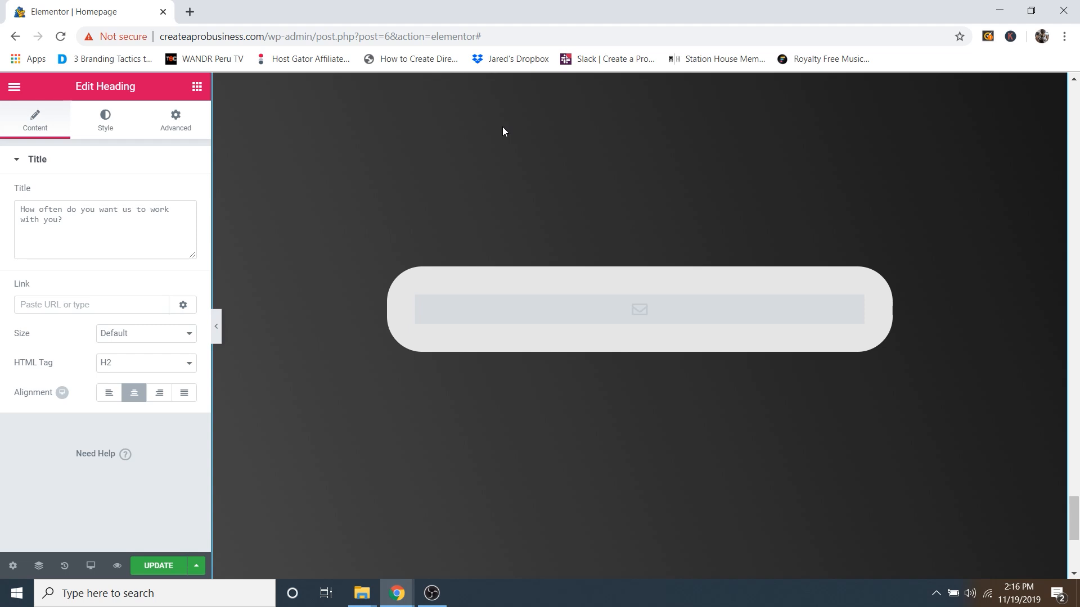
scroll(515, 146, up, 4)
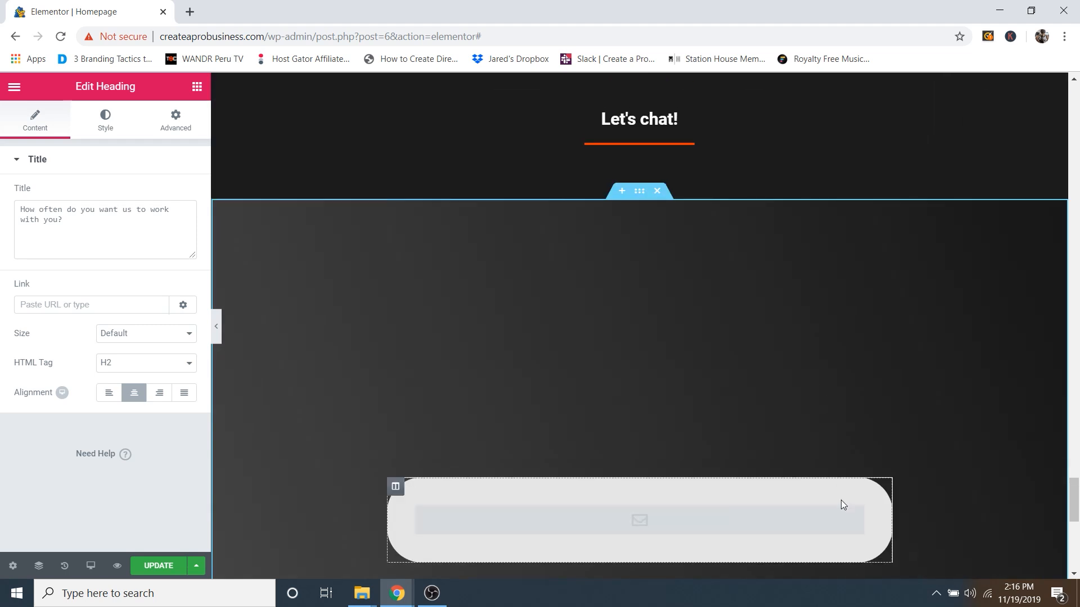
scroll(875, 507, down, 3)
click(856, 375)
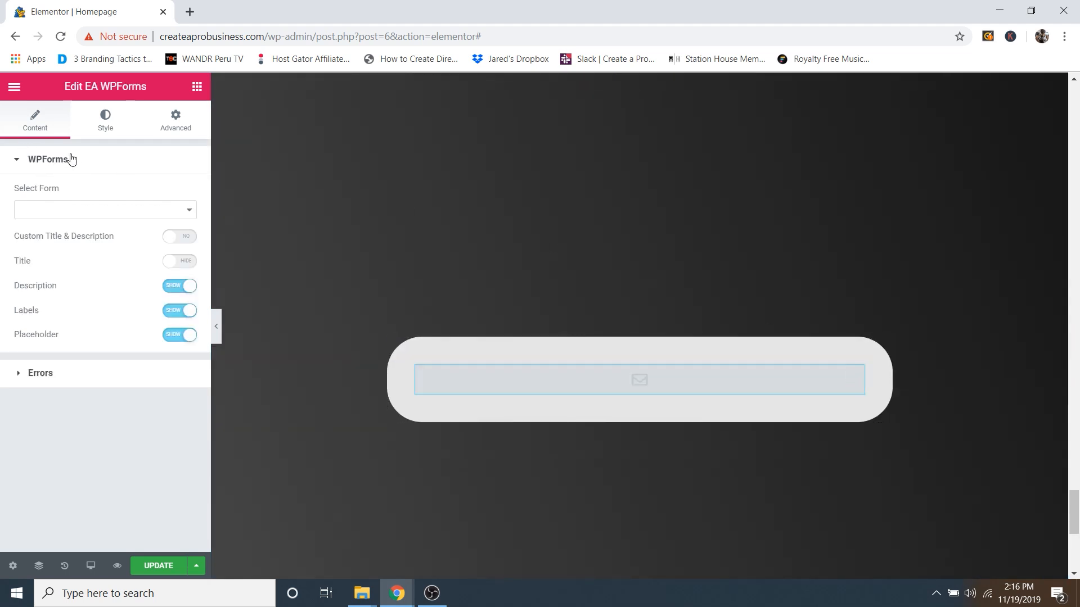
scroll(578, 299, up, 10)
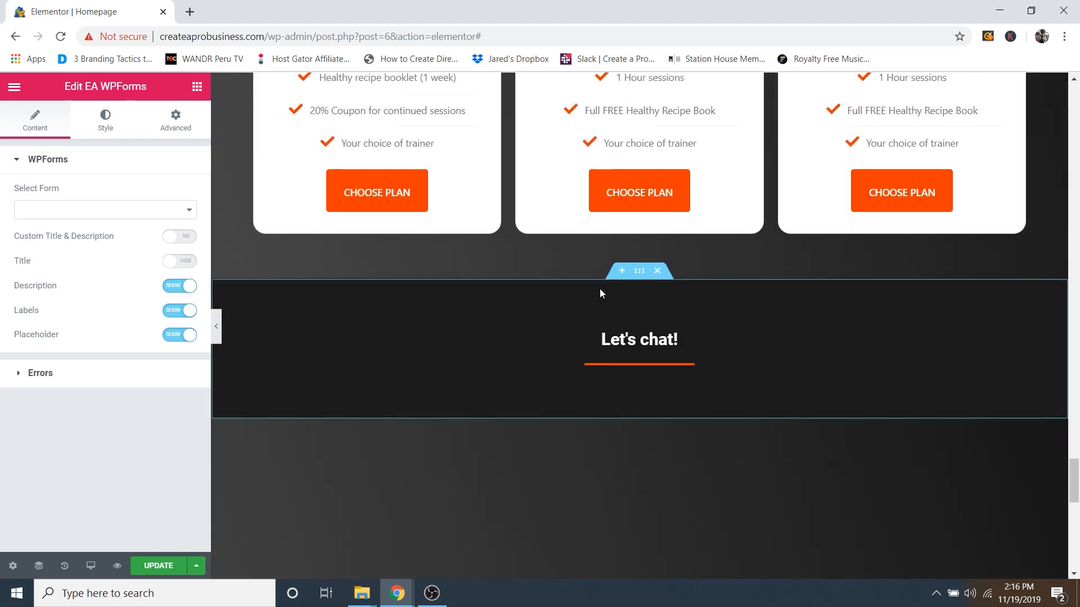
scroll(607, 253, up, 3)
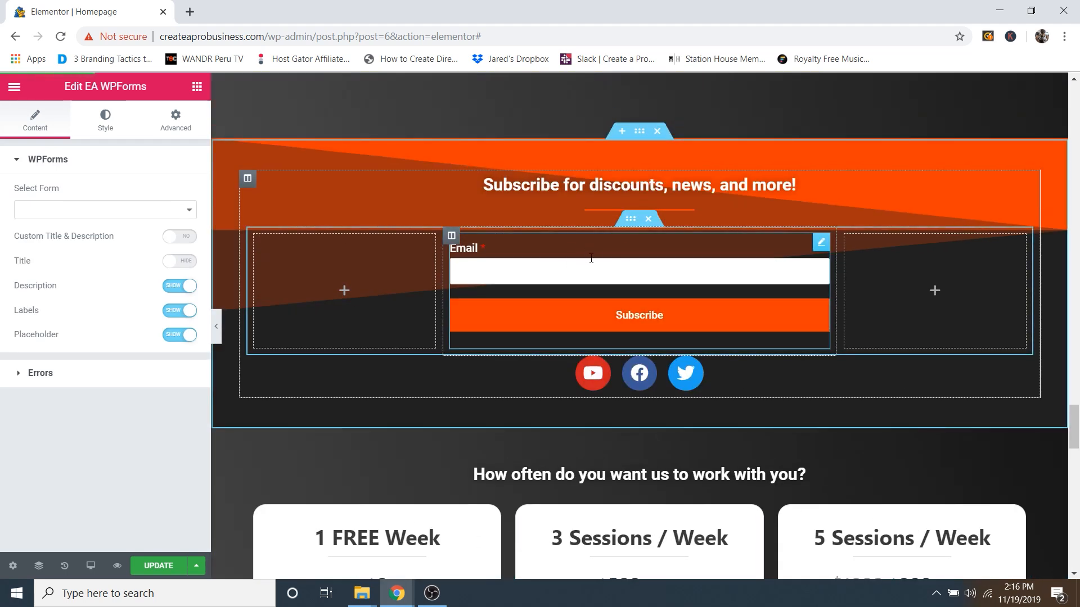
scroll(592, 258, down, 20)
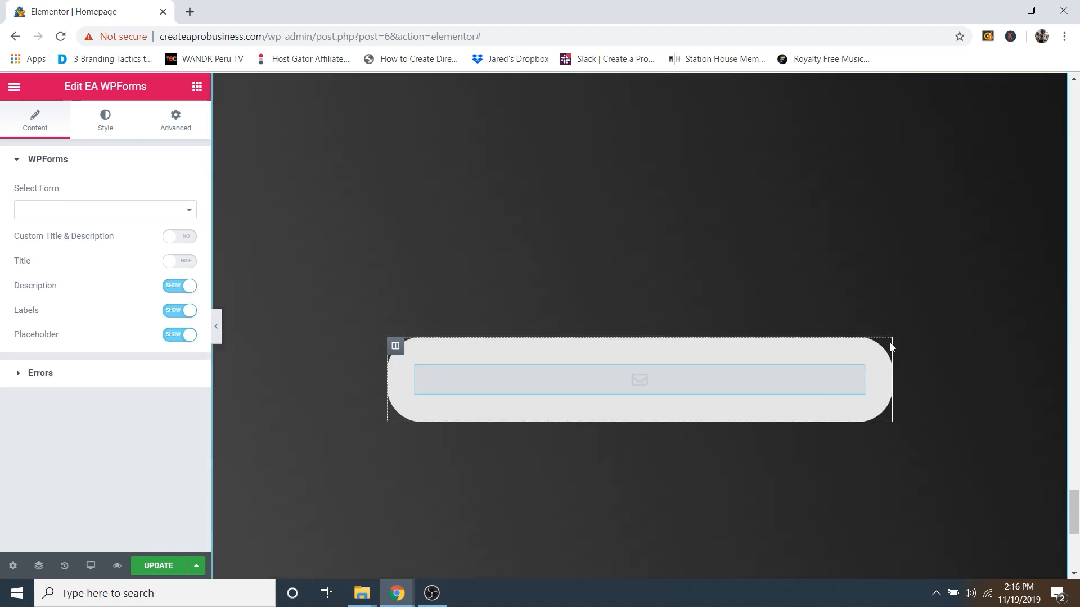
click(124, 219)
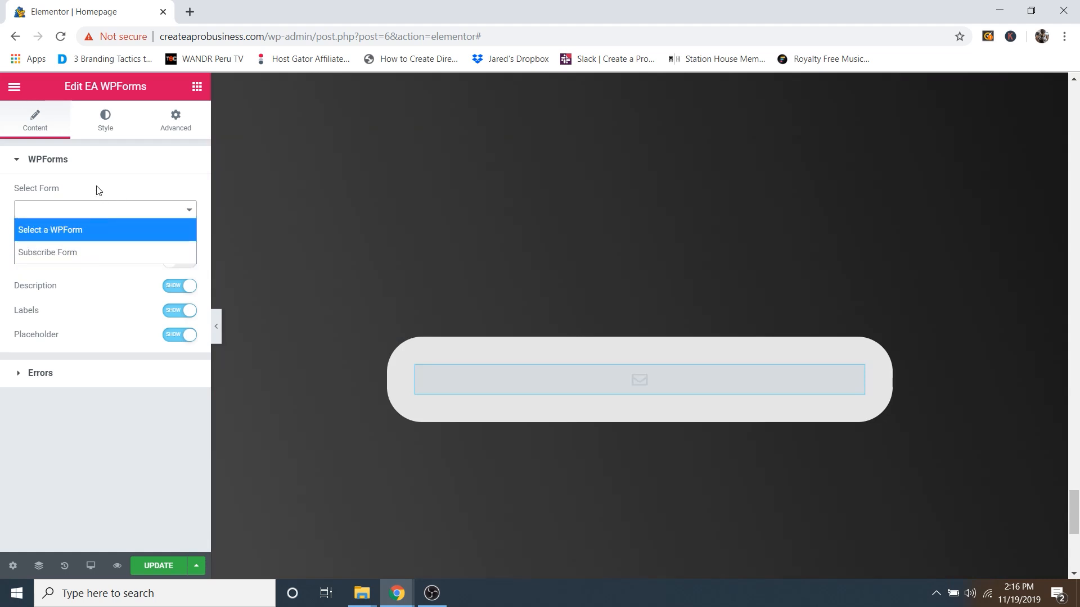
click(97, 166)
Step: Save the page with UPDATE and bring up the editor's main menu
click(96, 167)
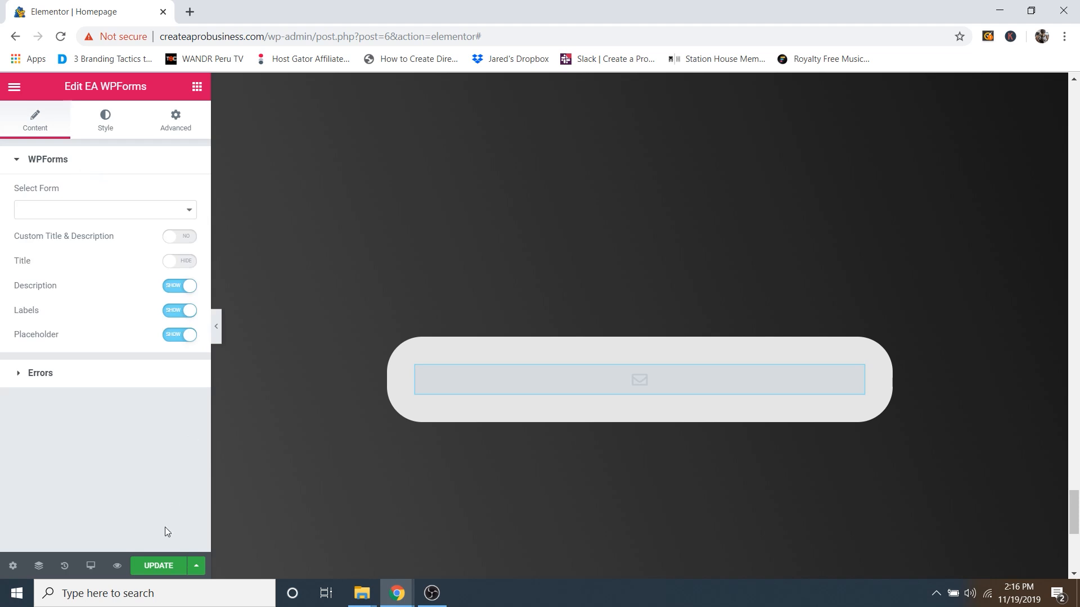
click(160, 568)
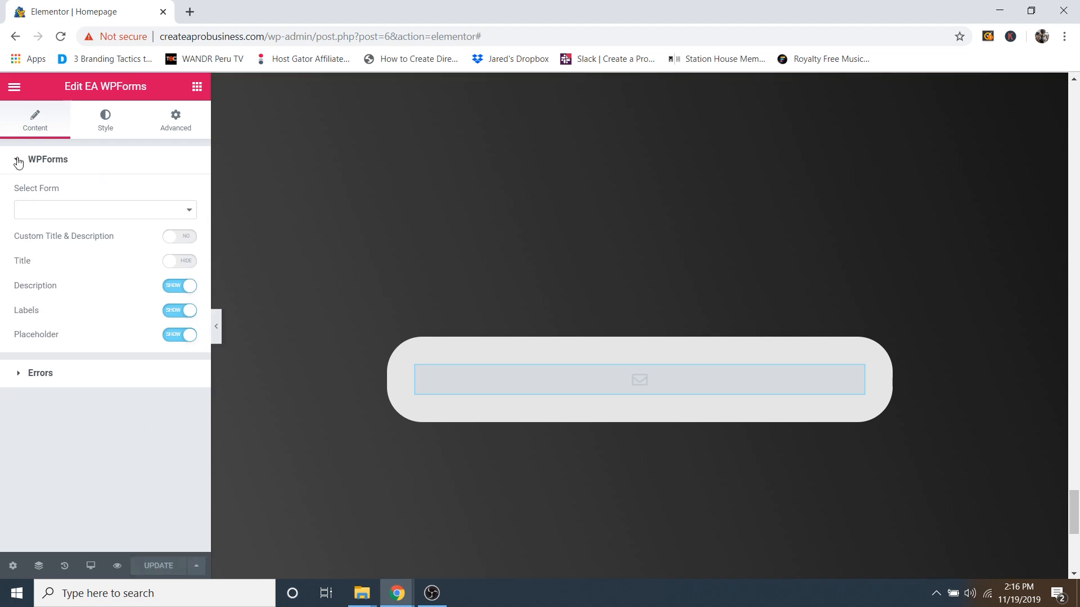
click(17, 88)
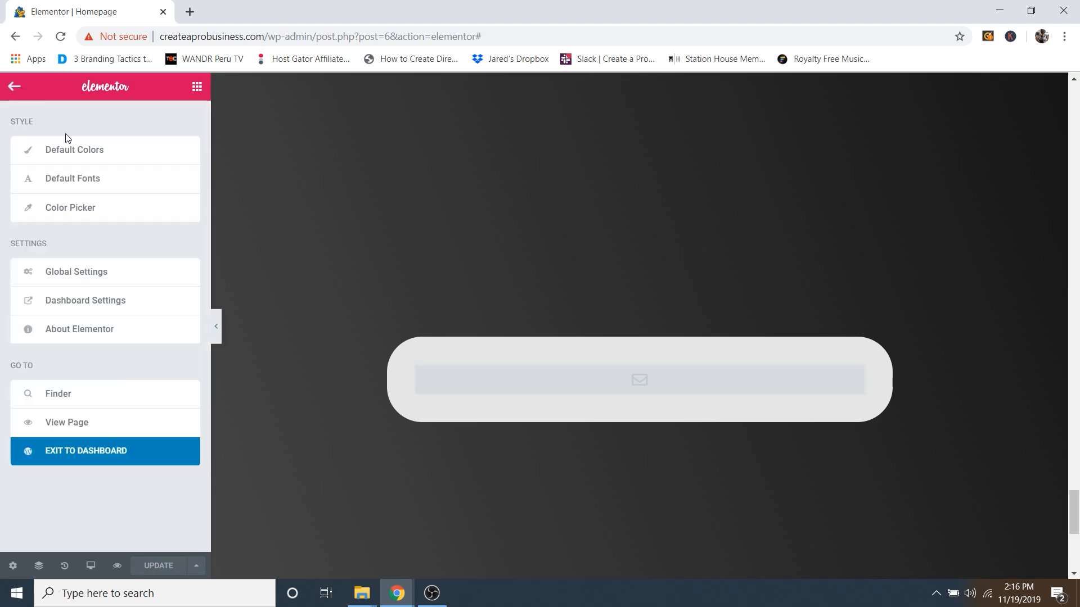
Step: Back in the dashboard, create a new WPForms form from the Simple Contact Form template
click(102, 460)
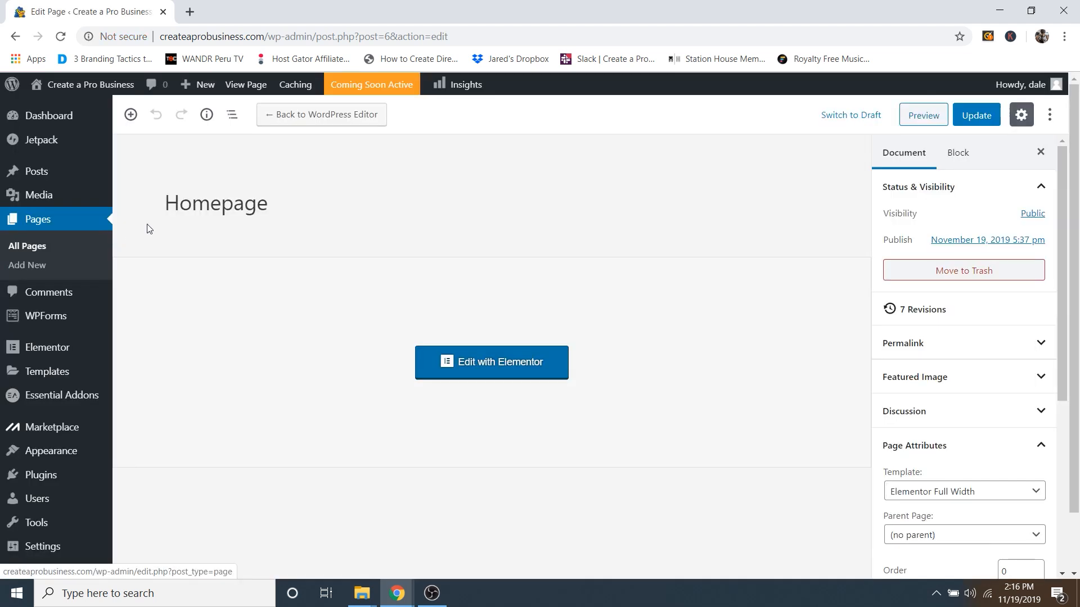
mouse_move(49, 319)
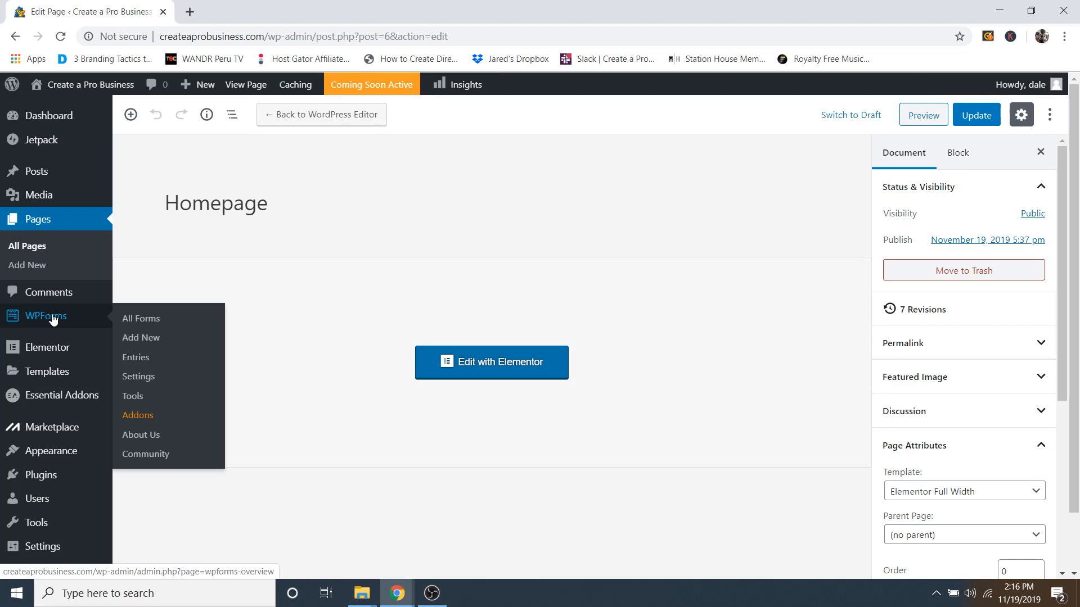
click(146, 338)
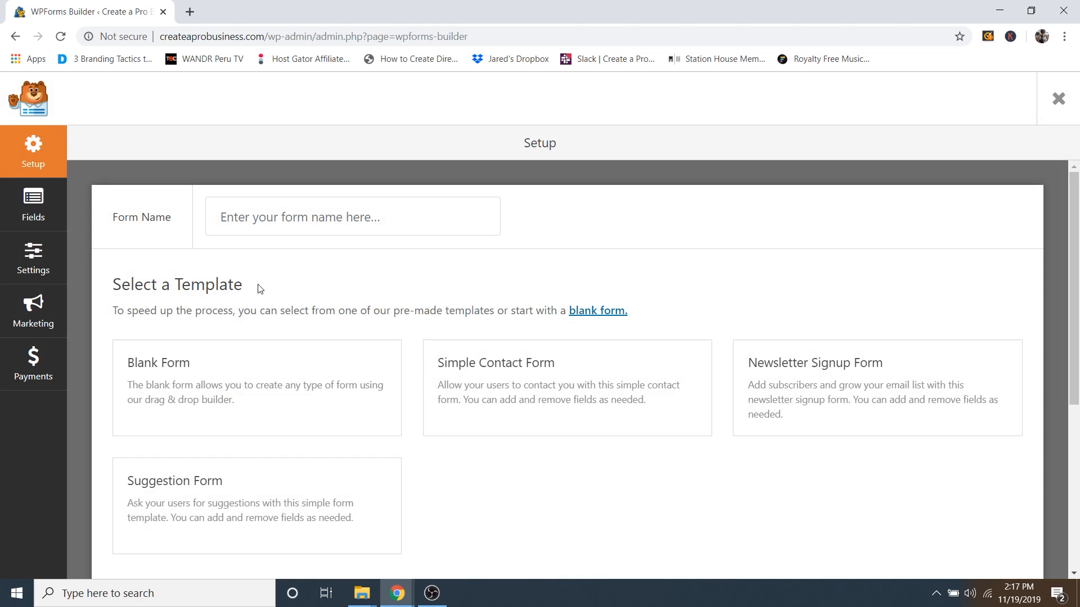
mouse_move(509, 363)
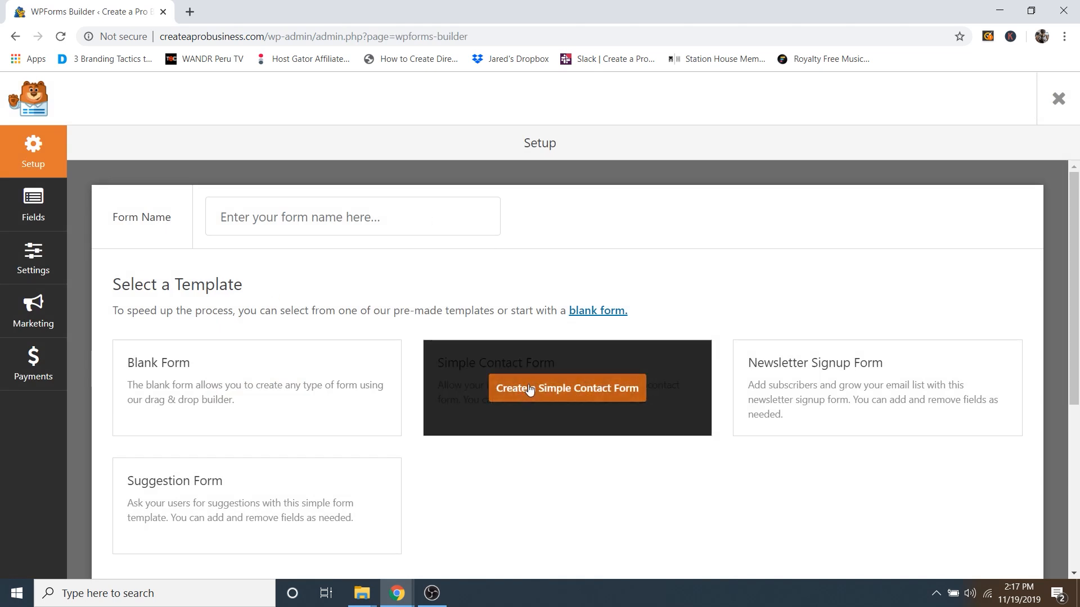
mouse_move(251, 361)
click(551, 390)
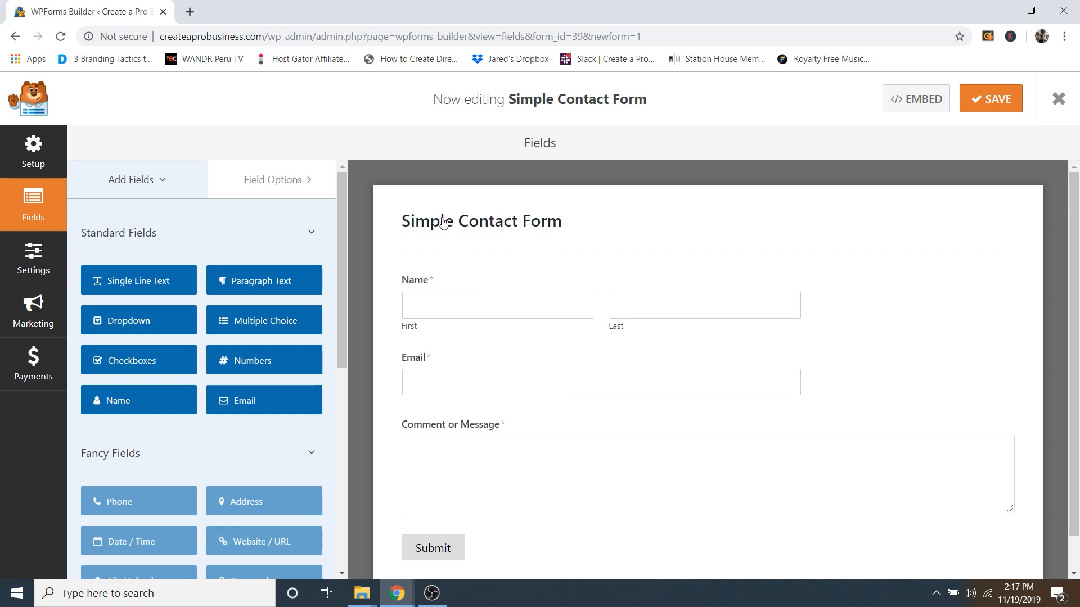
Step: In General settings, replace 'Simple' with 'Business' so the form is named Business Contact Form
click(465, 230)
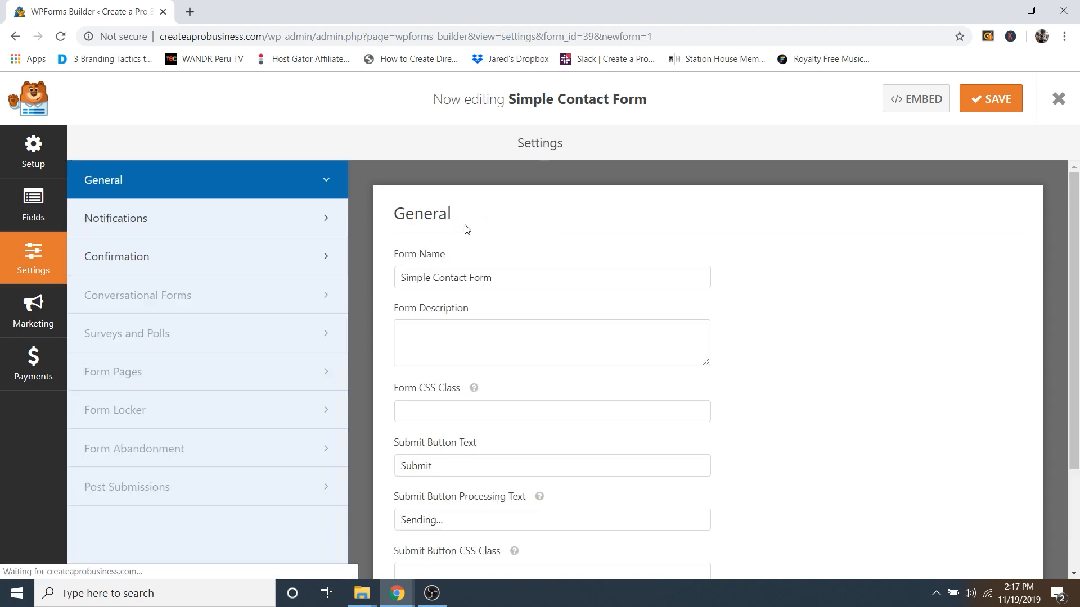
double_click(425, 276)
text(Business)
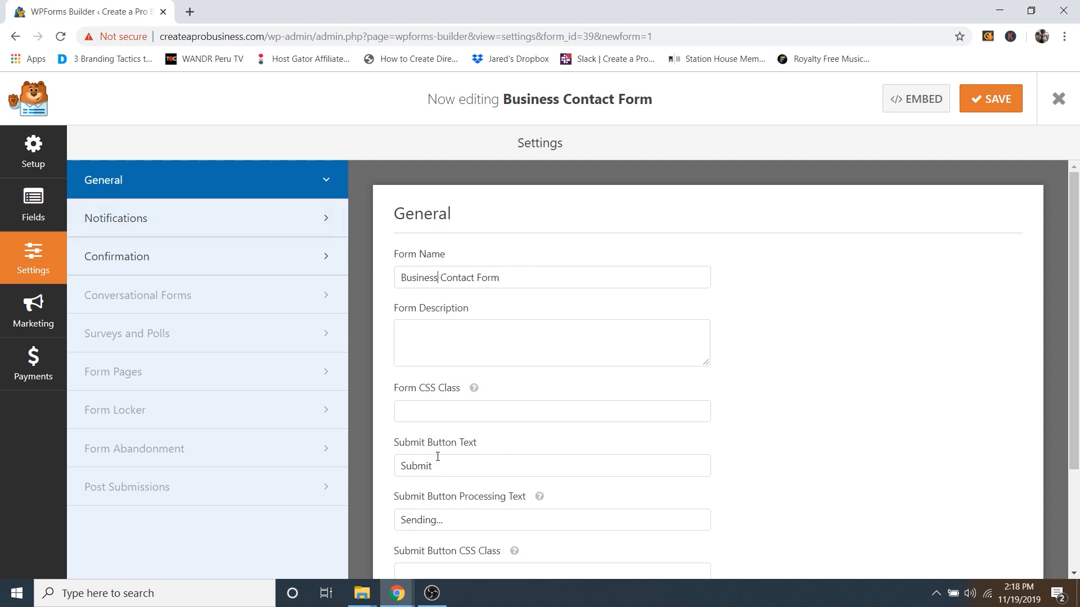
scroll(439, 444, down, 3)
scroll(427, 394, up, 3)
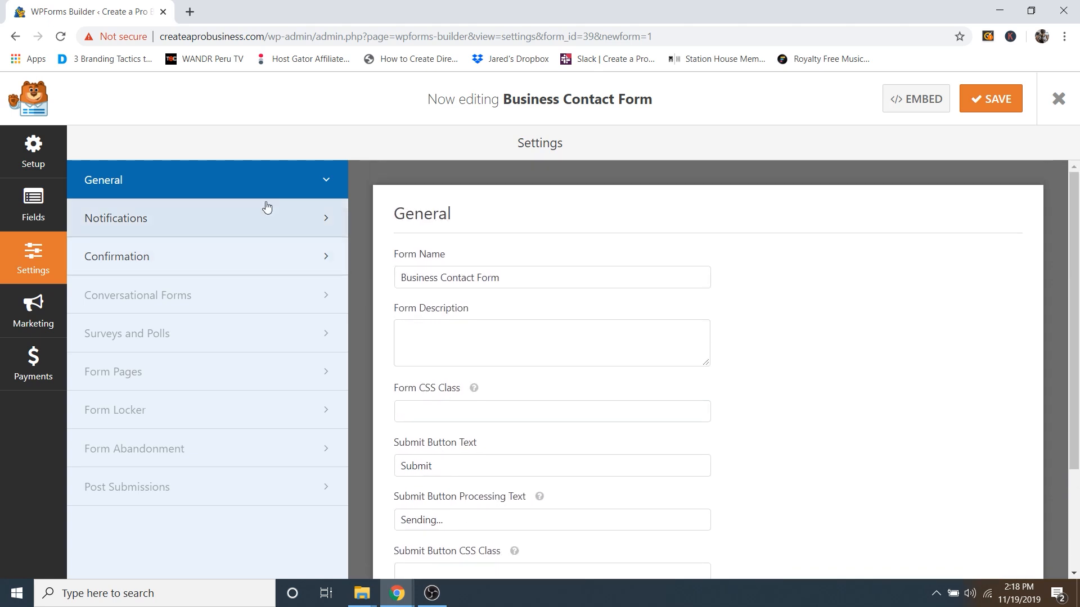
scroll(487, 379, down, 3)
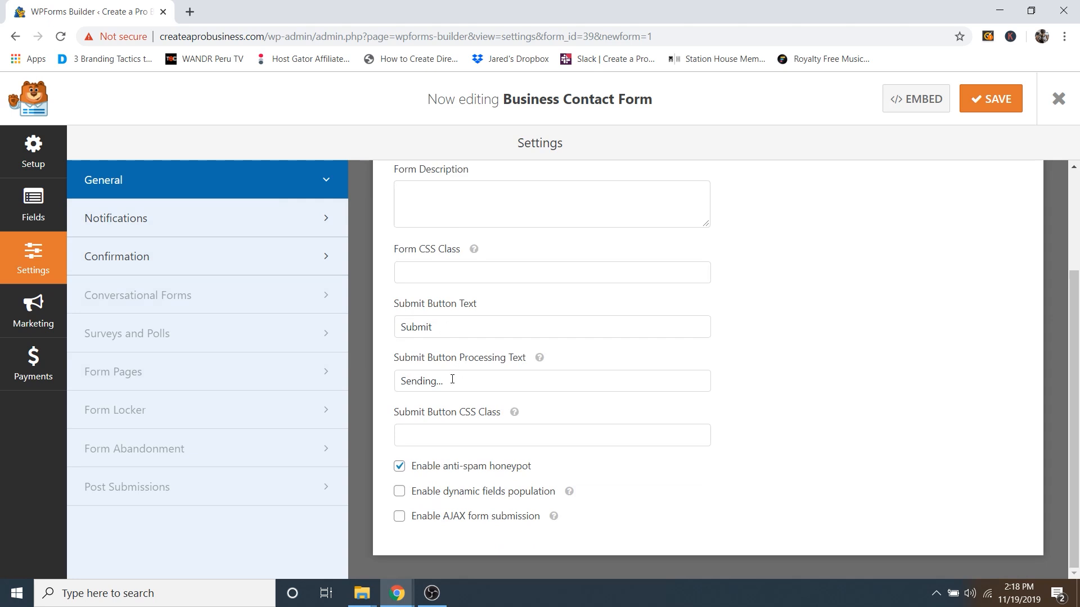
scroll(469, 386, up, 1)
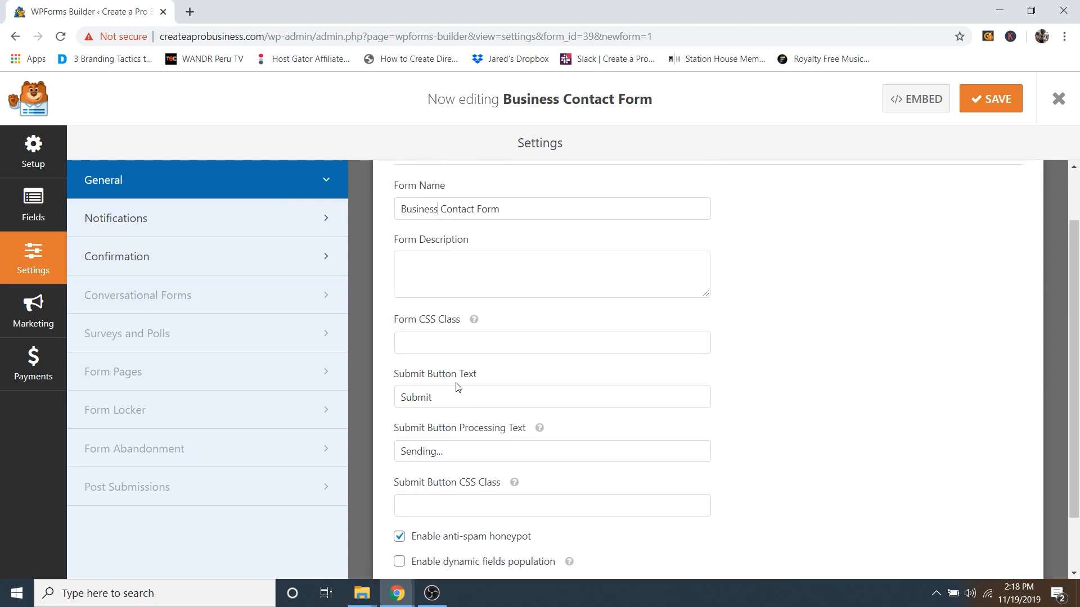
Step: Add a Multiple Choice field and drag it above the Name field
click(28, 209)
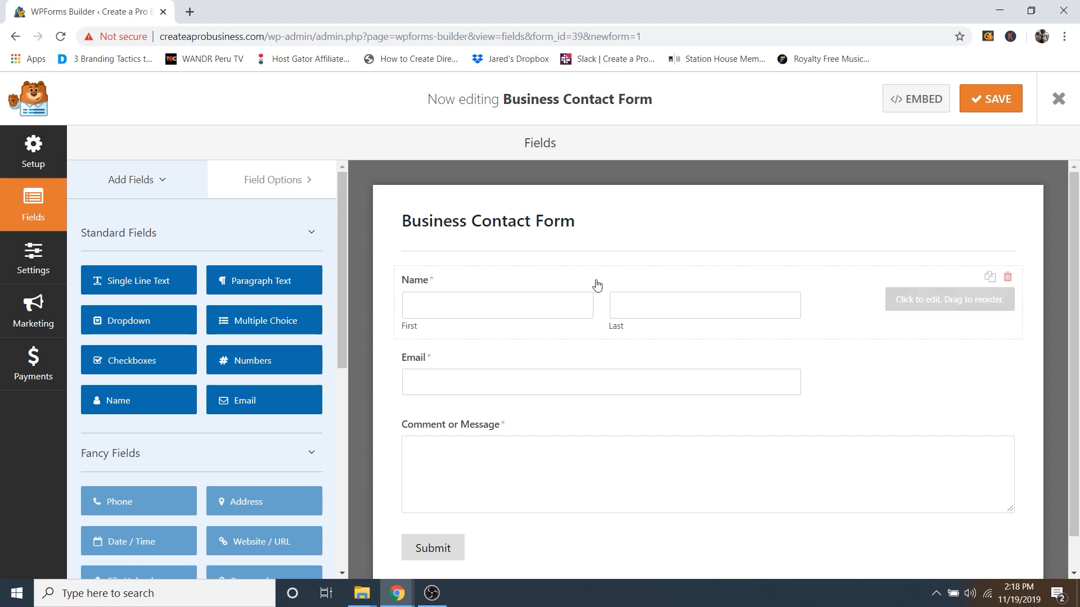
click(245, 325)
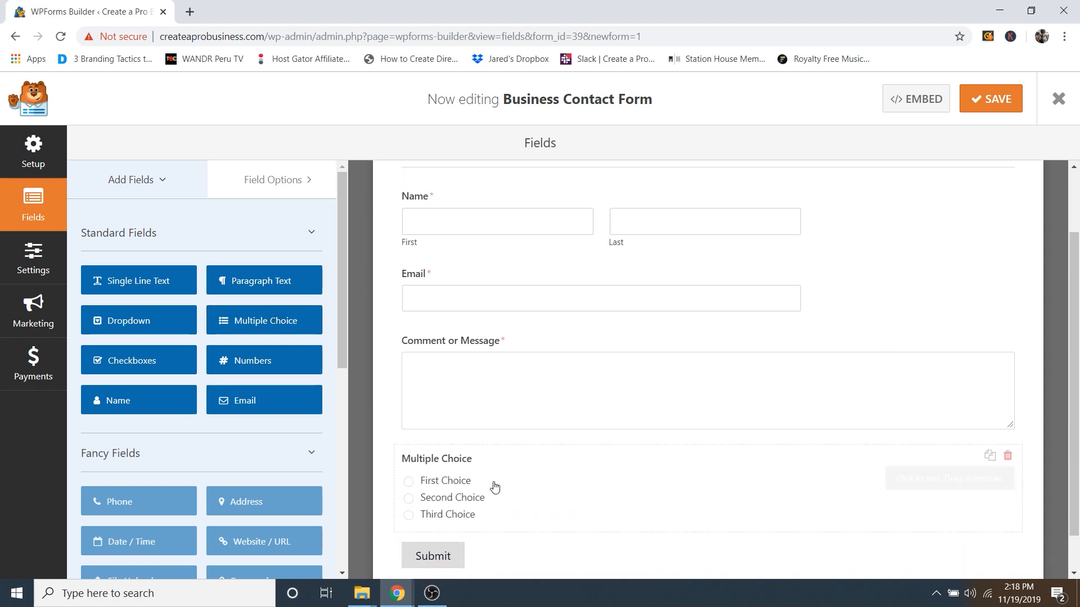
drag(608, 478, 586, 262)
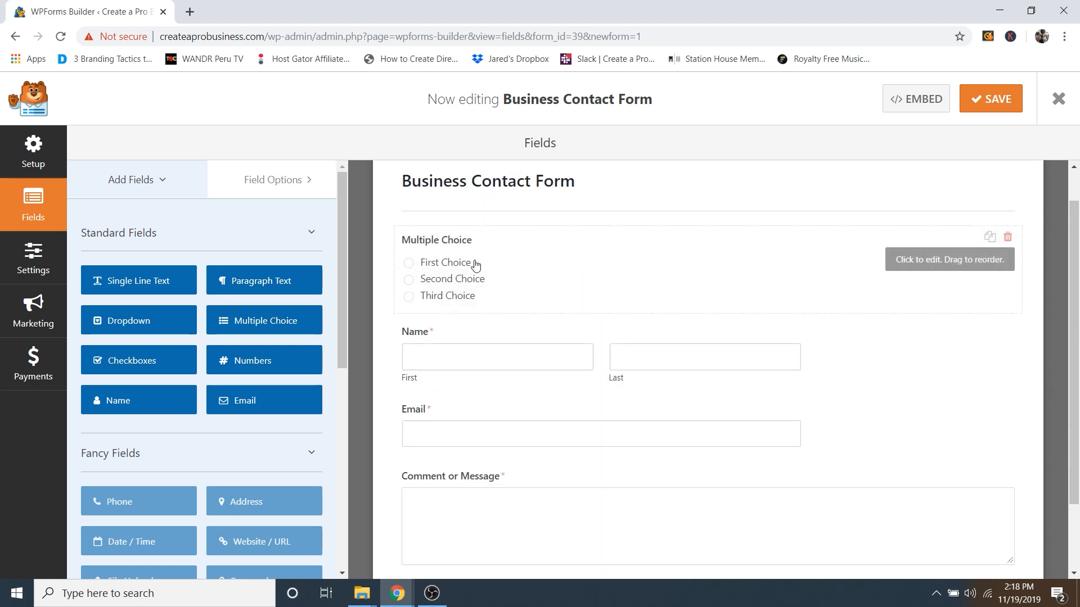
Step: Label the Multiple Choice field 'Which plan are you inquiring about?'
click(556, 272)
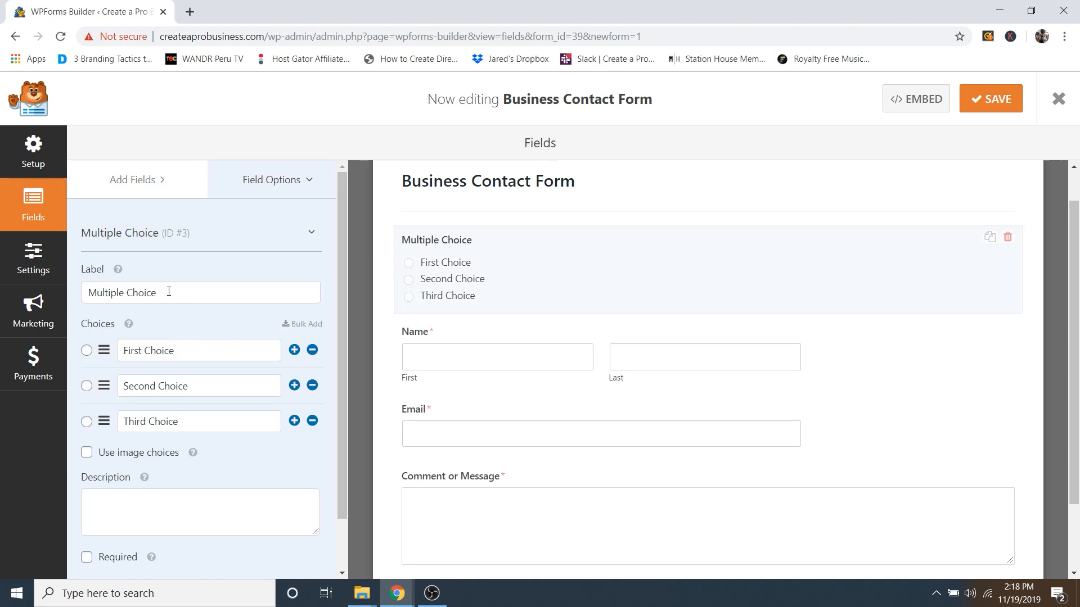
drag(164, 292, 73, 295)
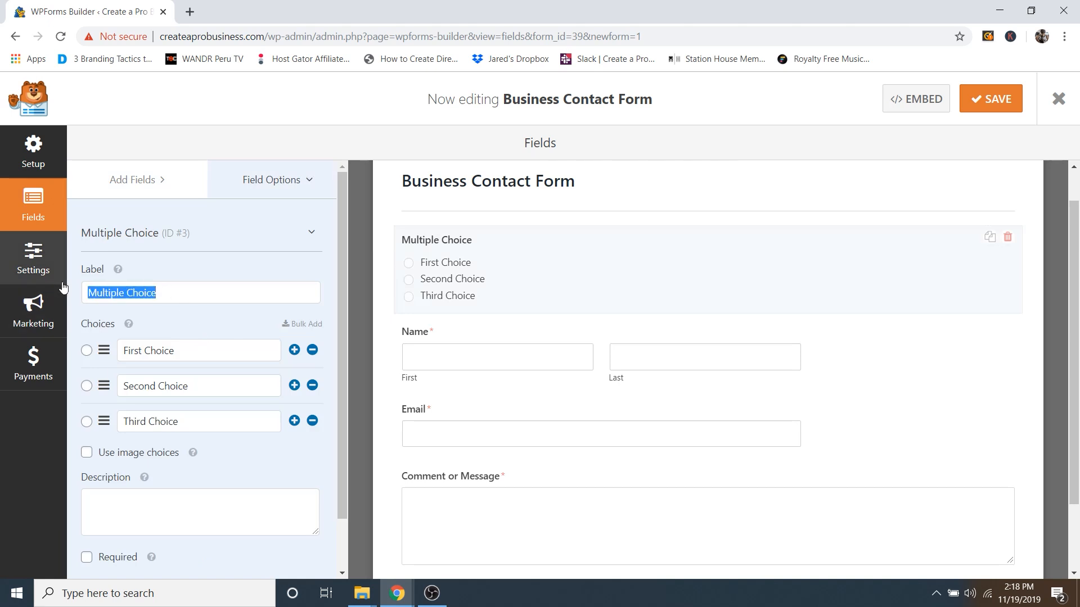
text(Which p)
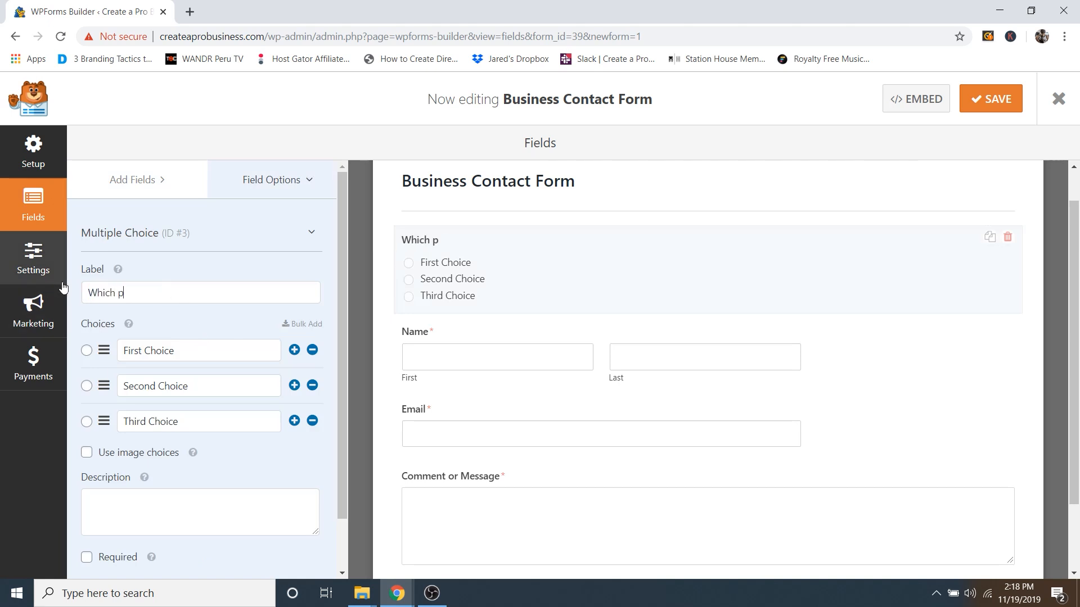
text(lan are you inquiring about?)
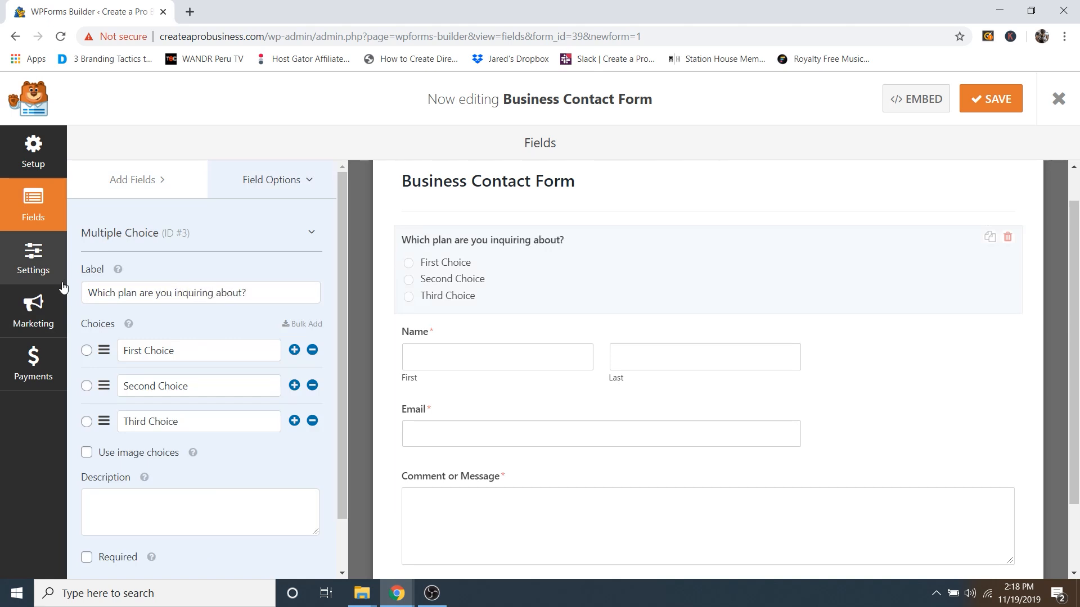
Step: Rename the three choices to 1 FREE Week, 3X Per Week and 5X Per Week
triple_click(183, 353)
text(1)
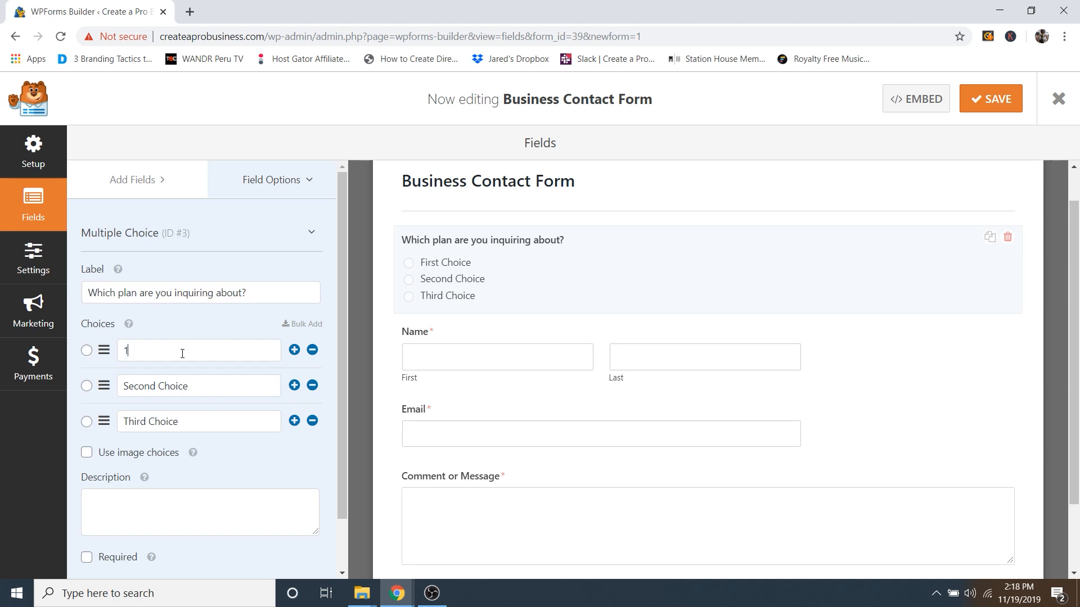
text( FREE Week)
drag(203, 386, 100, 388)
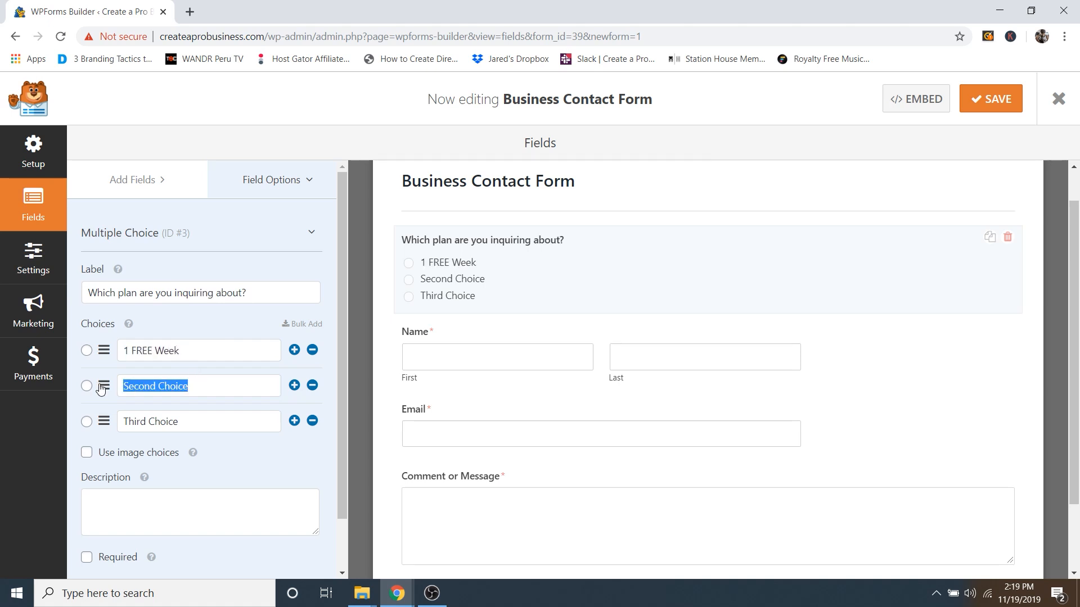
text(3X Week)
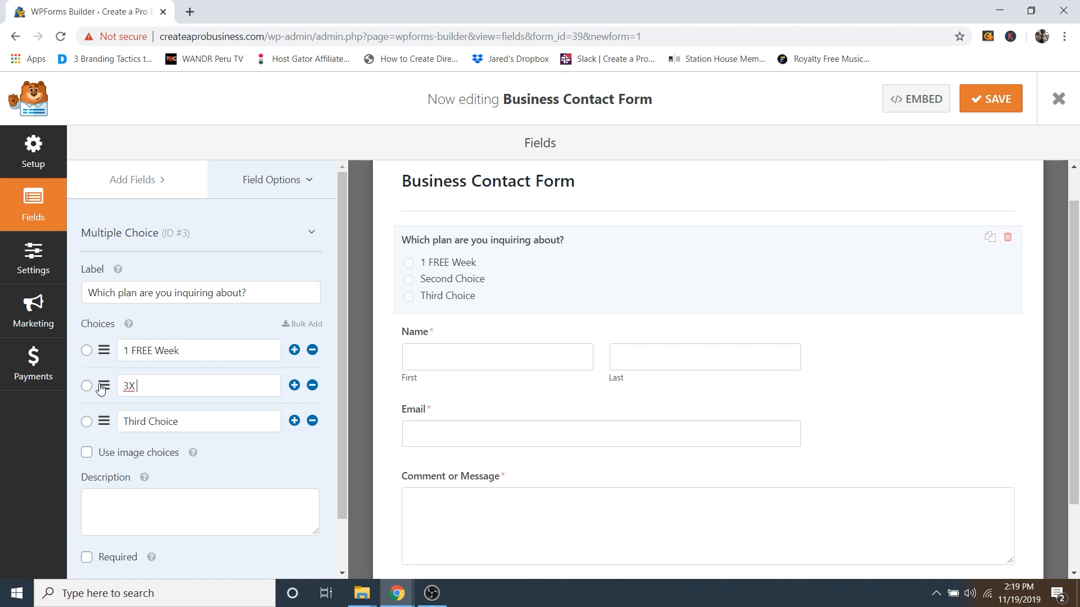
click(136, 386)
text(Per)
drag(180, 422, 115, 425)
text(5)
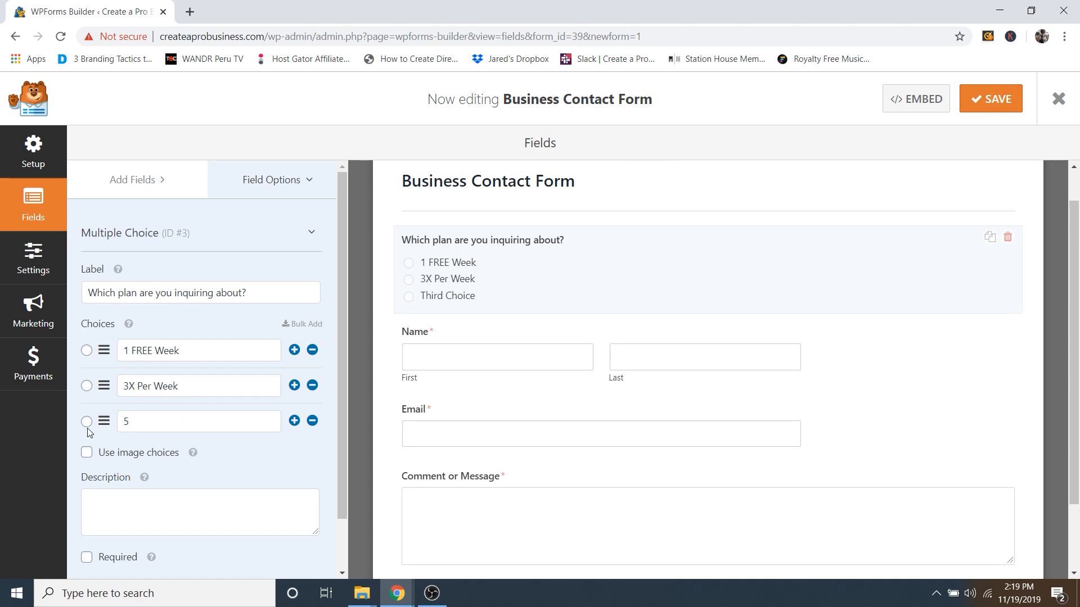
text(5X Per Week)
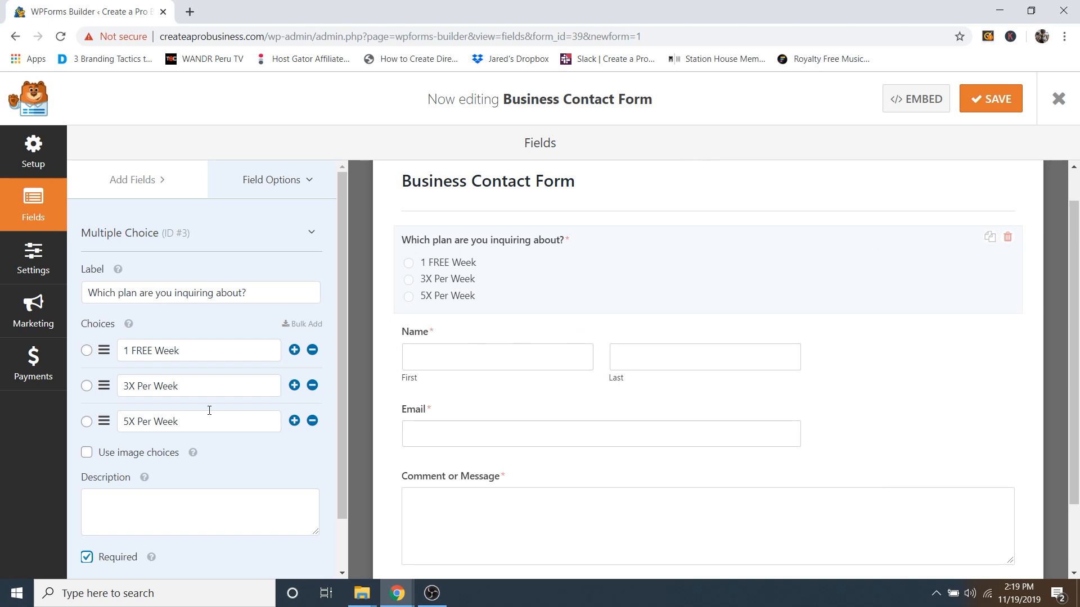
Step: Add a fourth choice, General Inquiry, and save the form
click(295, 422)
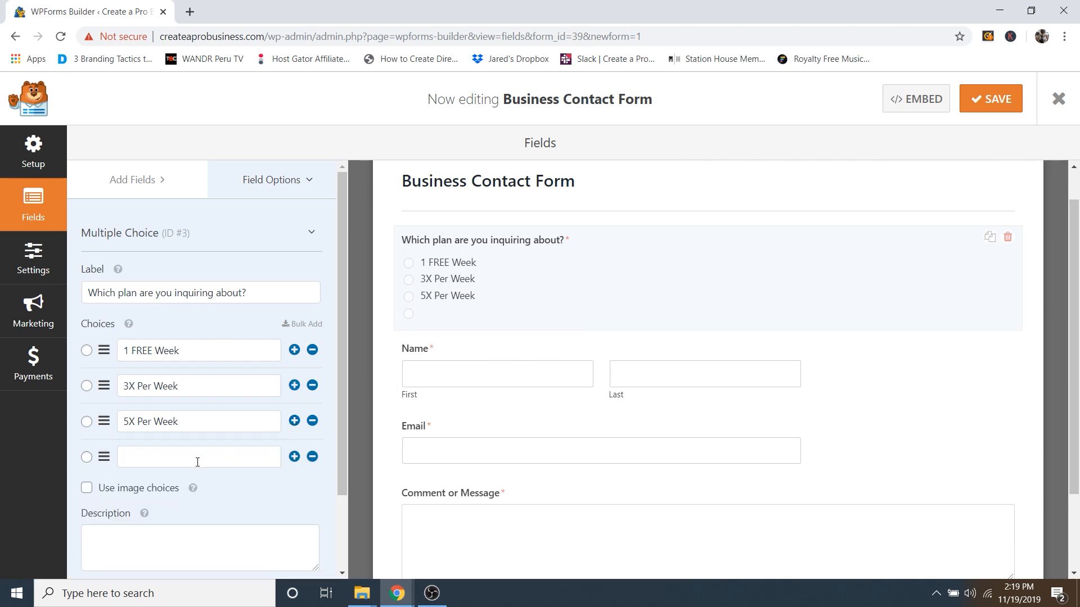
text(General Inquiry)
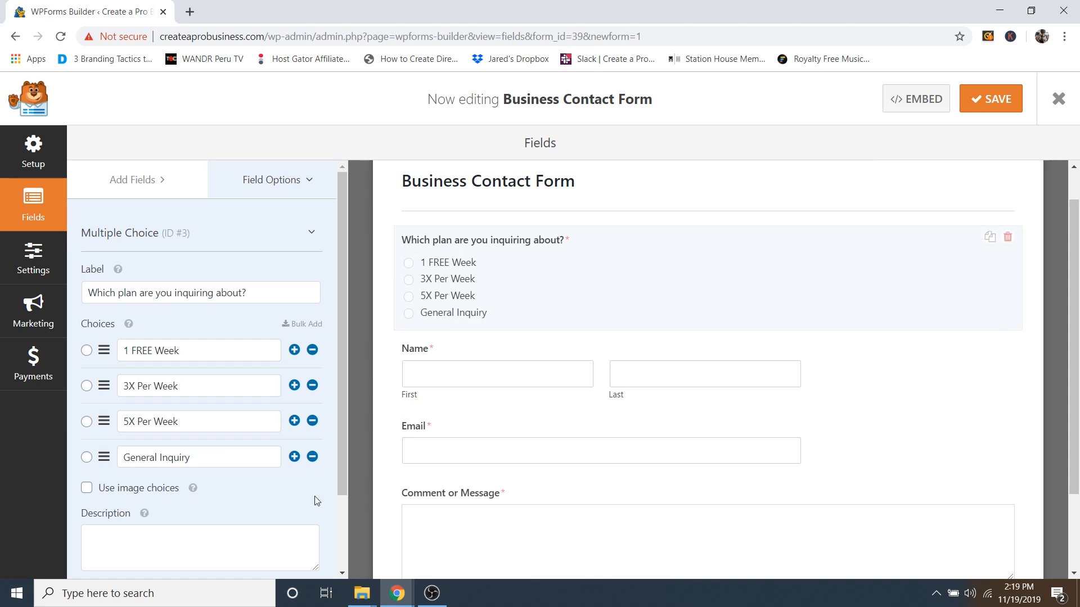
scroll(292, 492, down, 2)
scroll(271, 487, up, 2)
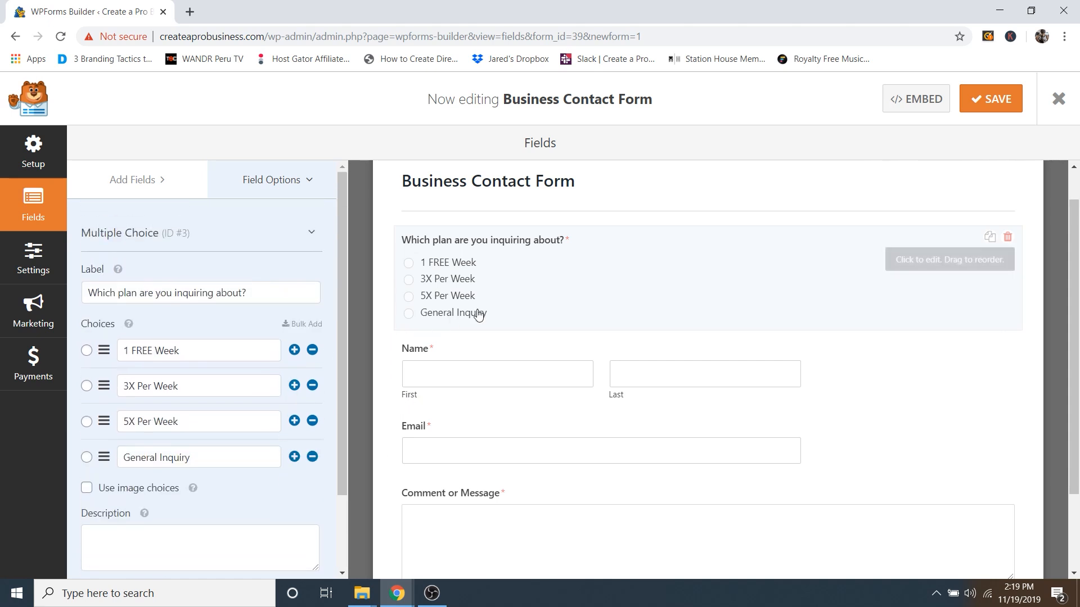
click(987, 110)
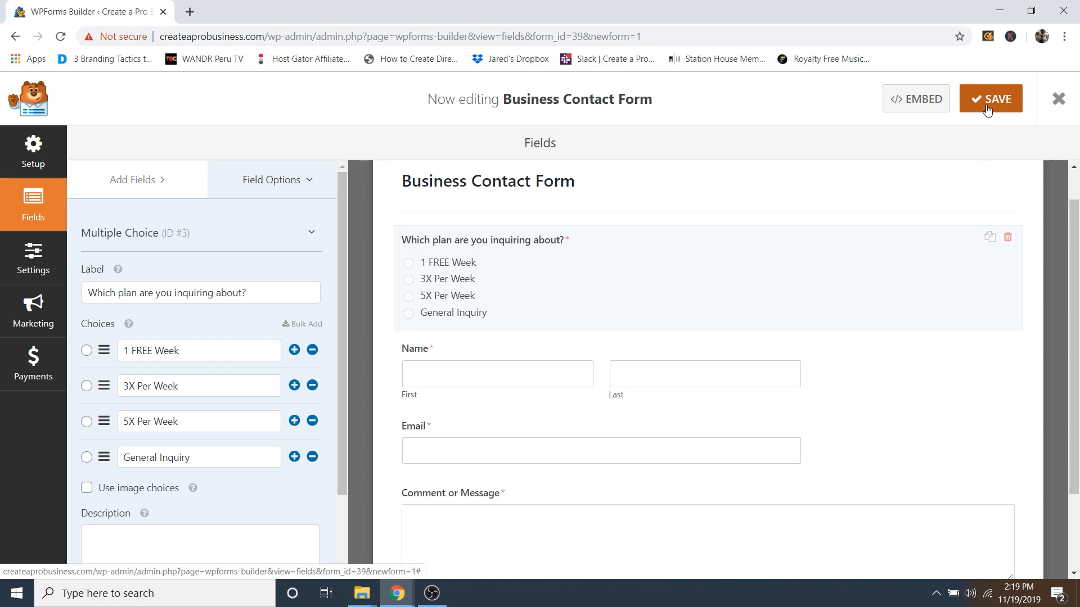
Step: Change the Comment or Message label to 'Do you have any injuries that we should know about?'
scroll(476, 492, down, 1)
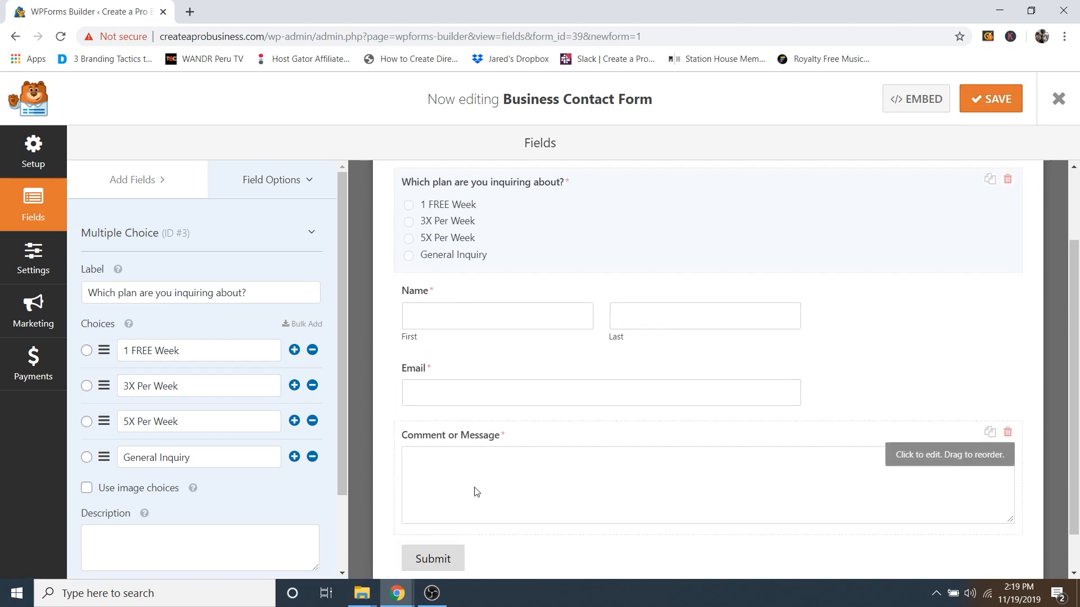
scroll(477, 492, down, 1)
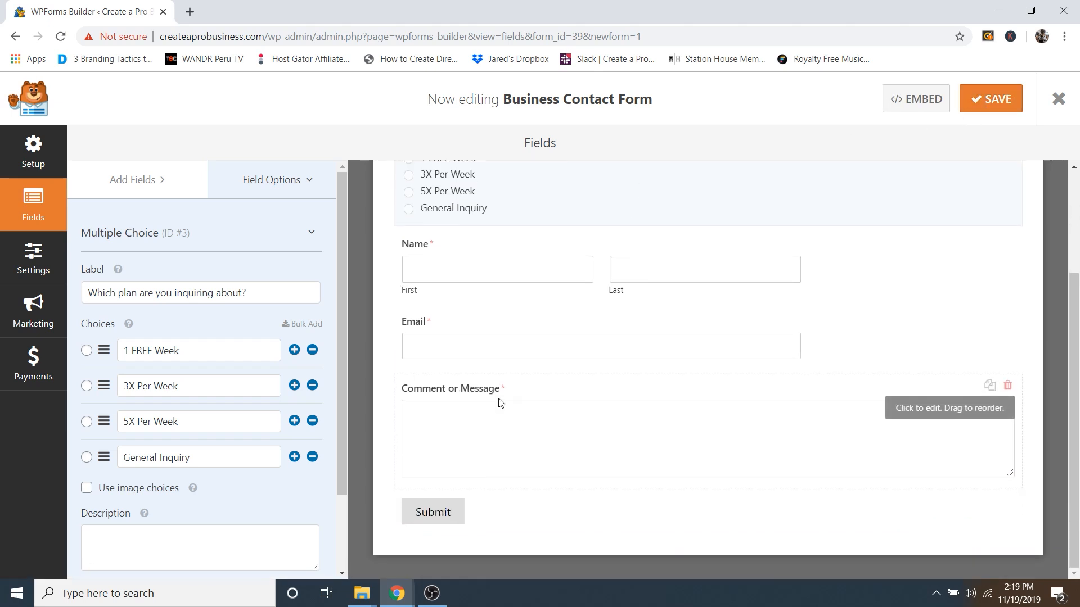
click(439, 399)
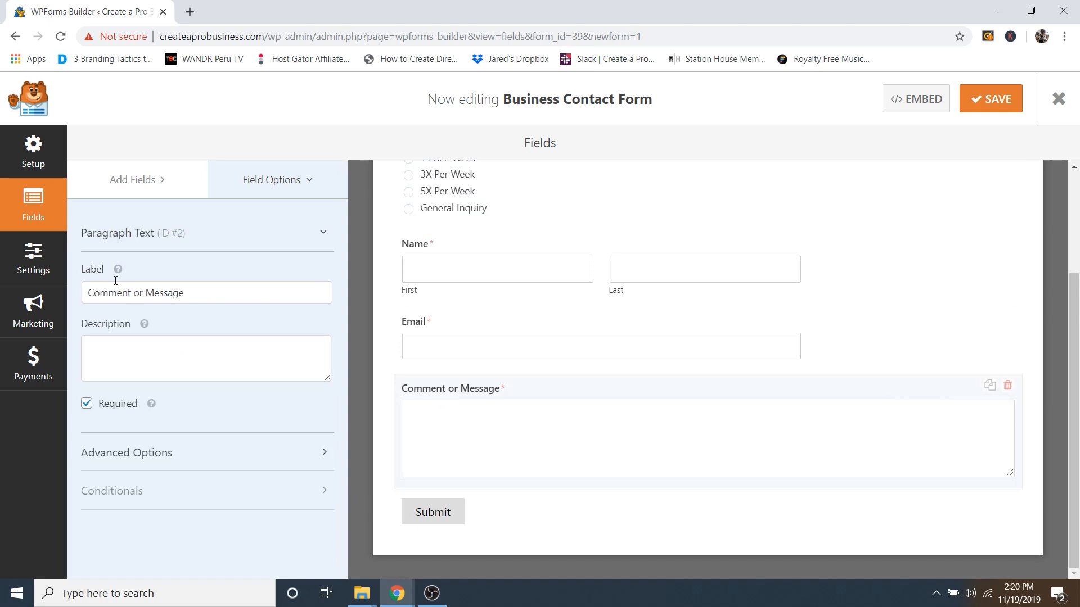
drag(114, 293, 87, 284)
click(189, 293)
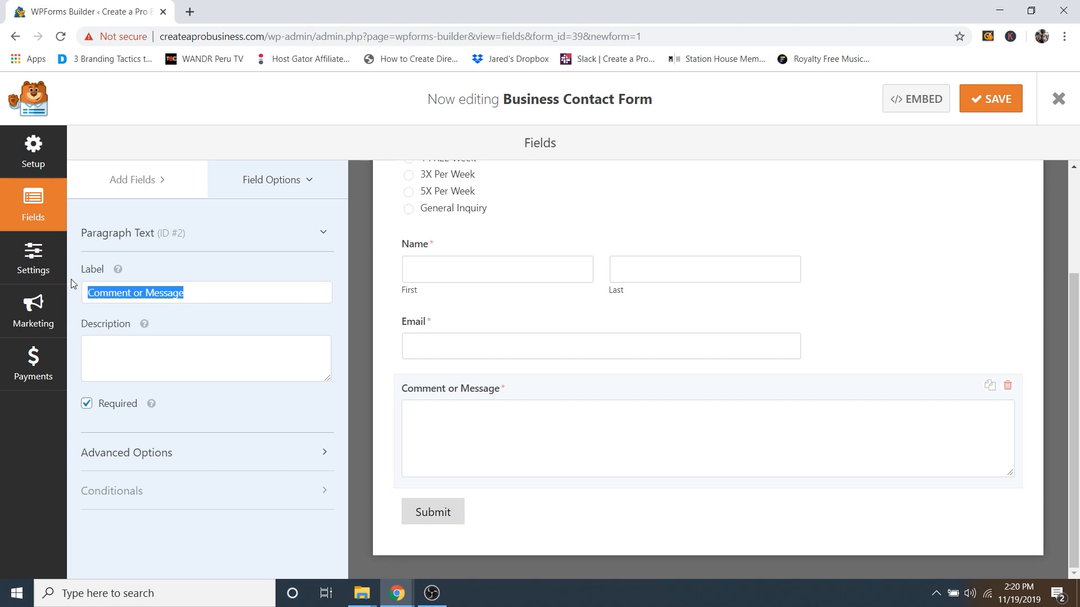
text(Do yo)
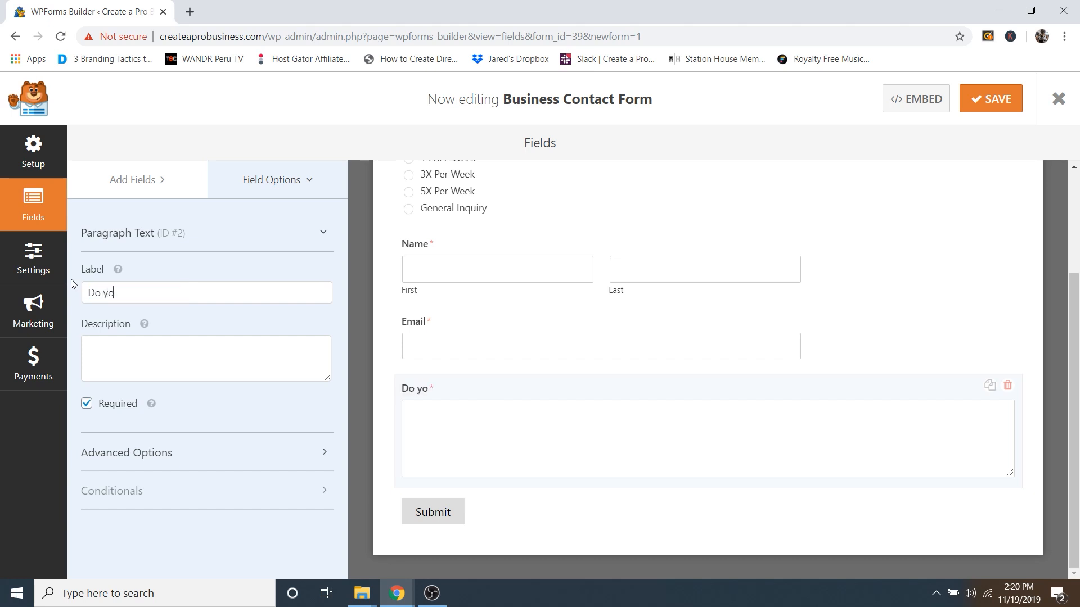
text(u have any injuries that)
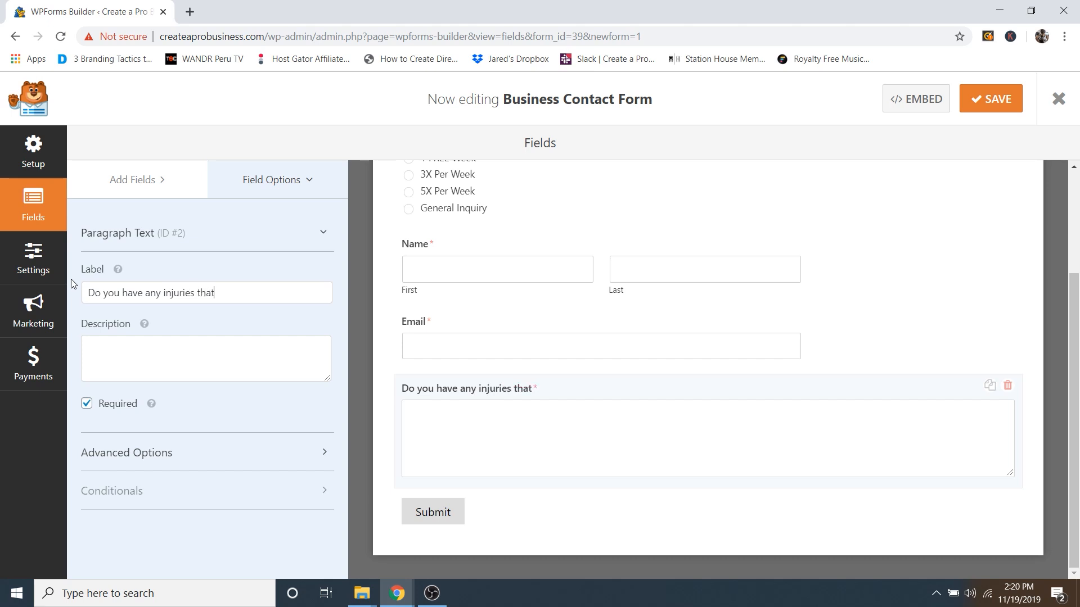
text( we should know )
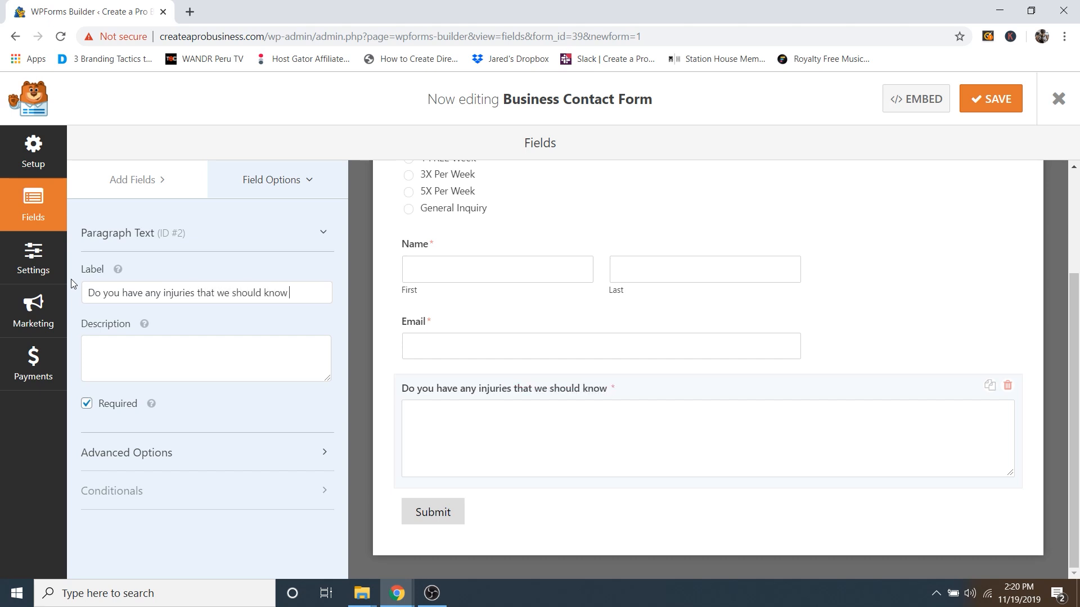
text(about?)
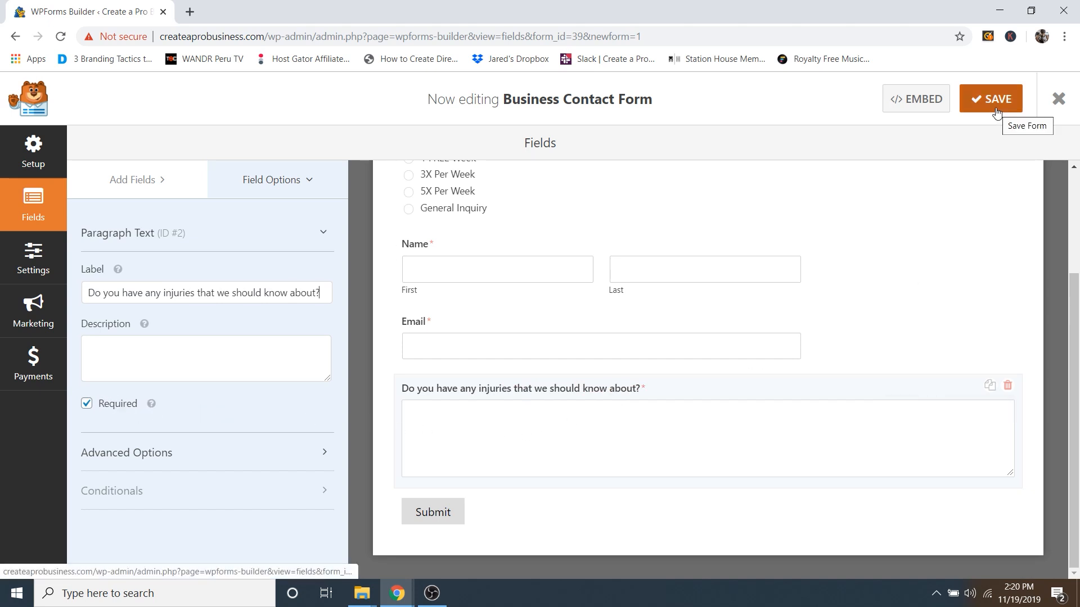
scroll(550, 384, up, 3)
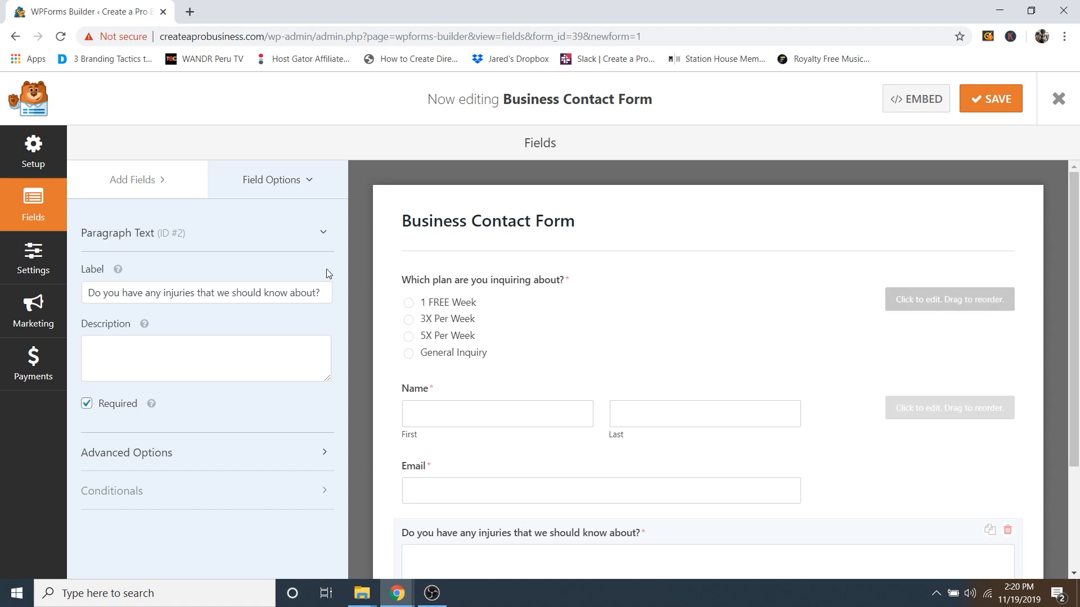
Step: Open the form's Notifications settings and inspect the Send To Email Address recipient
click(32, 259)
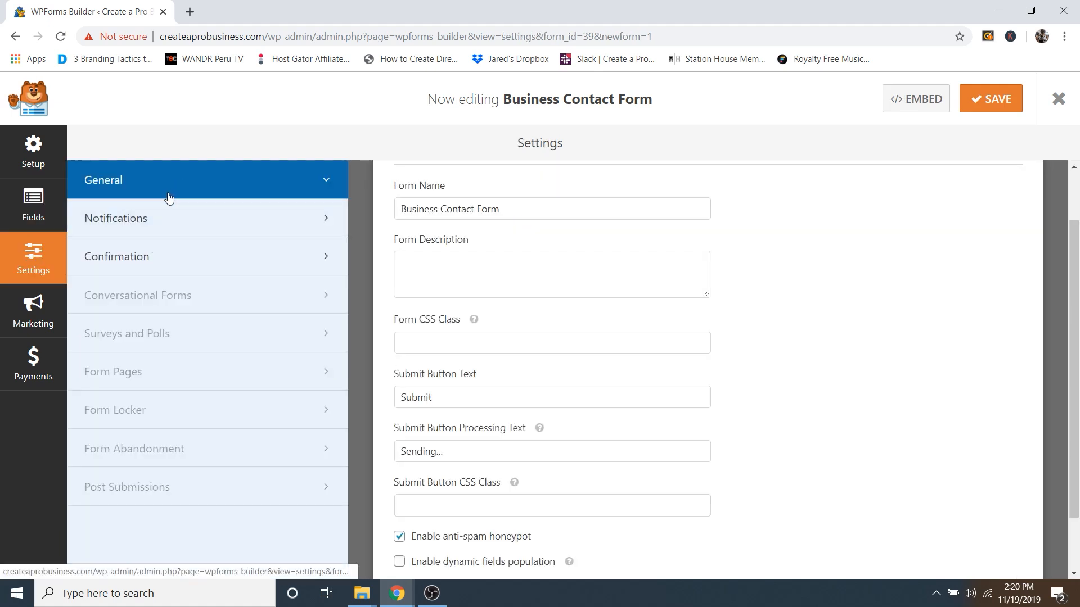
click(195, 221)
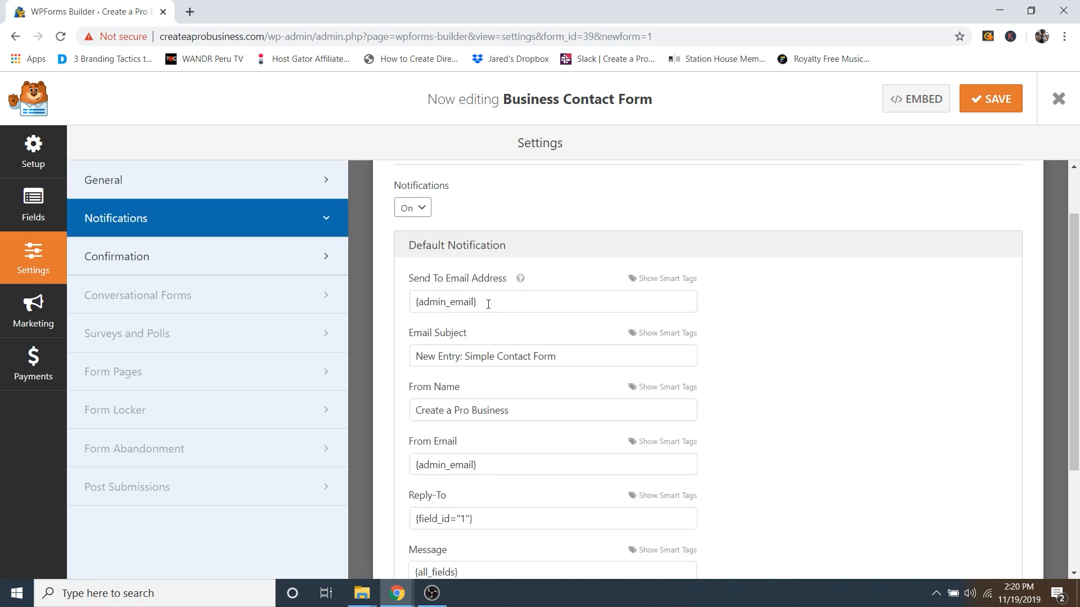
drag(488, 304, 414, 302)
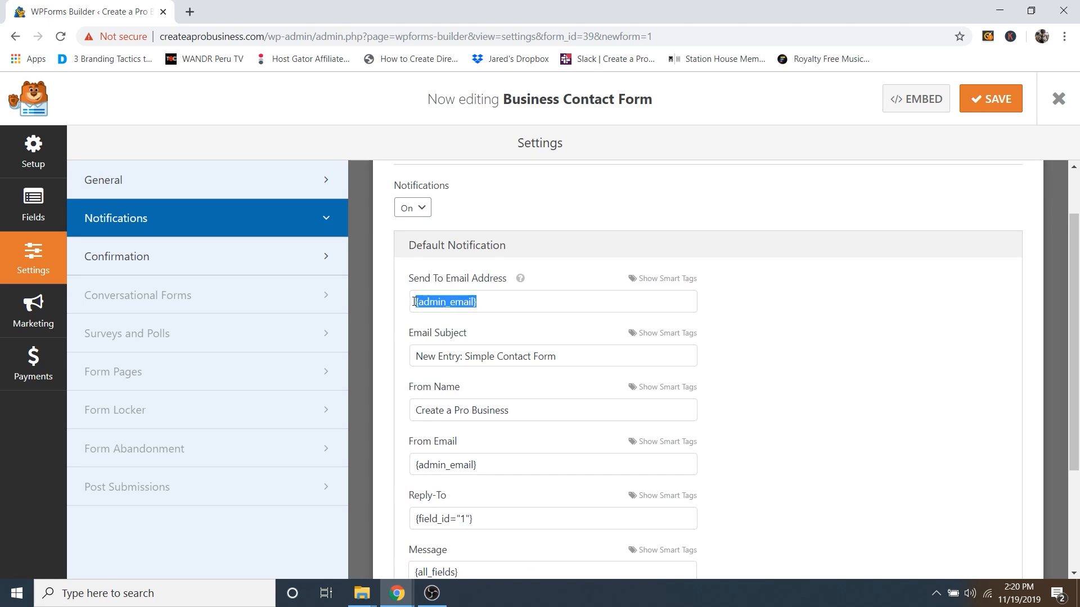
click(500, 302)
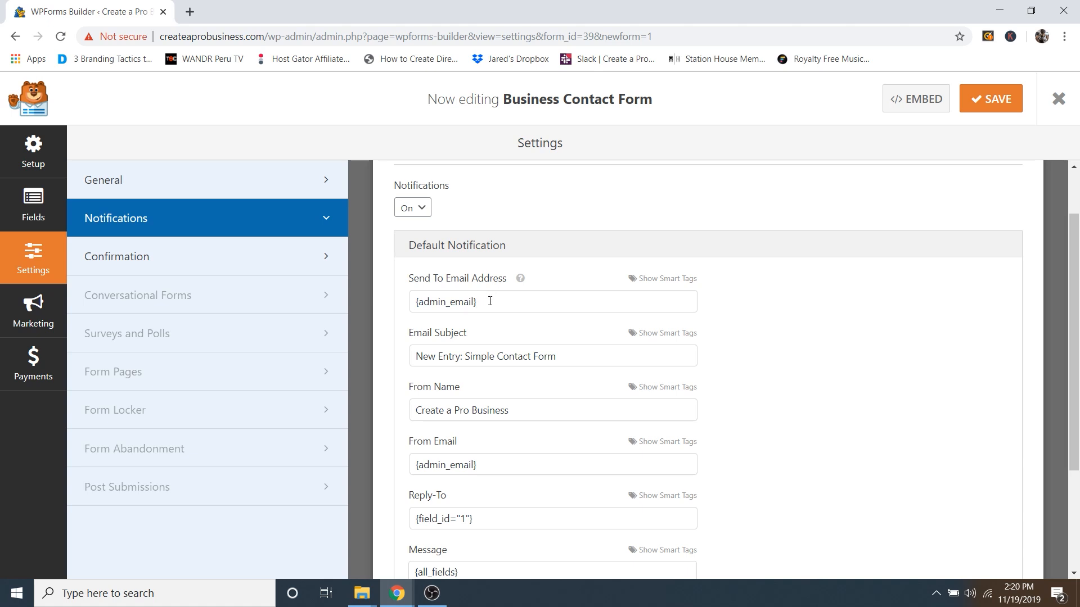
mouse_move(490, 301)
mouse_down()
mouse_move(406, 304)
mouse_move(483, 299)
mouse_up()
mouse_move(521, 281)
Step: View the Confirmation settings, save the form, close the builder and visit the live site
click(182, 260)
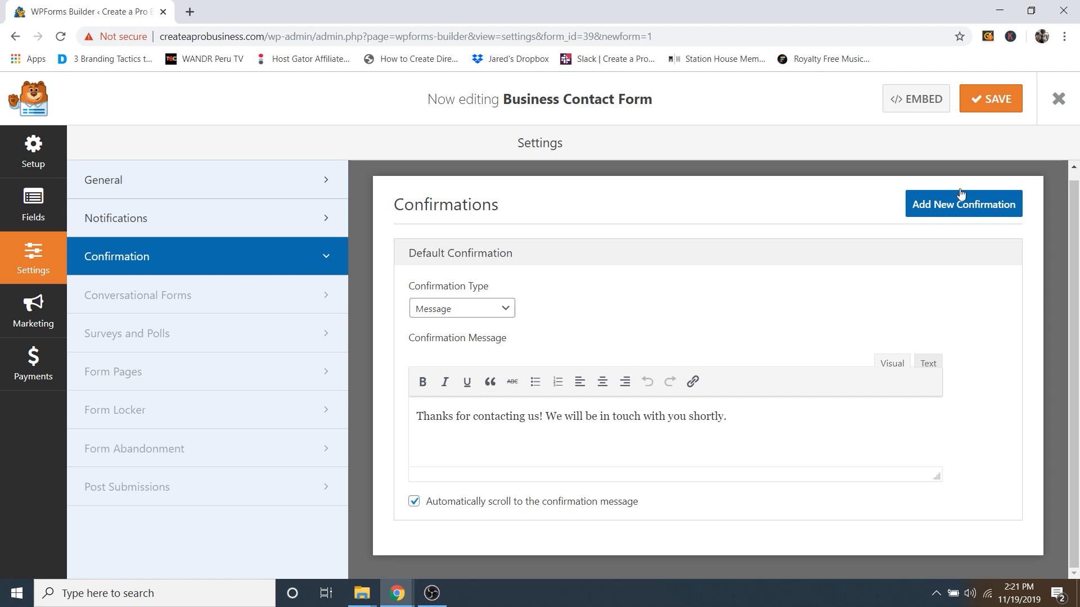
click(988, 107)
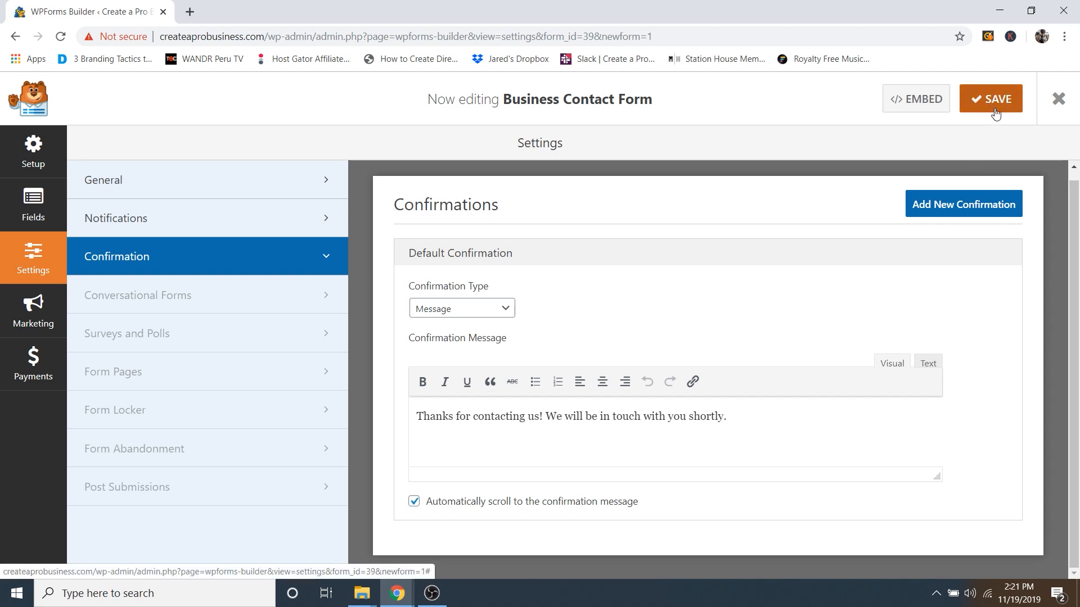
click(1060, 99)
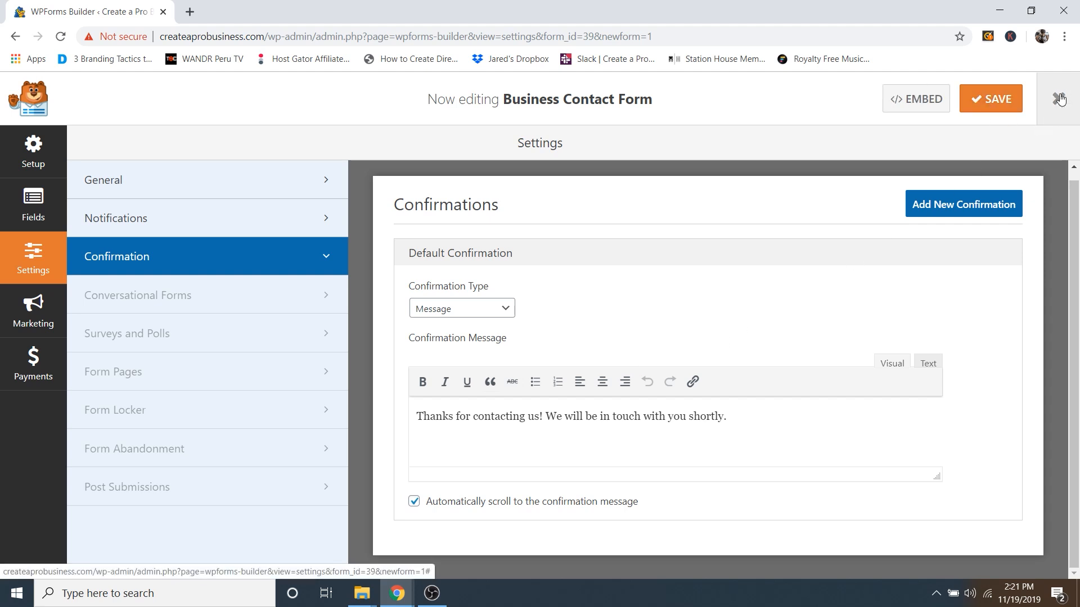
mouse_move(78, 88)
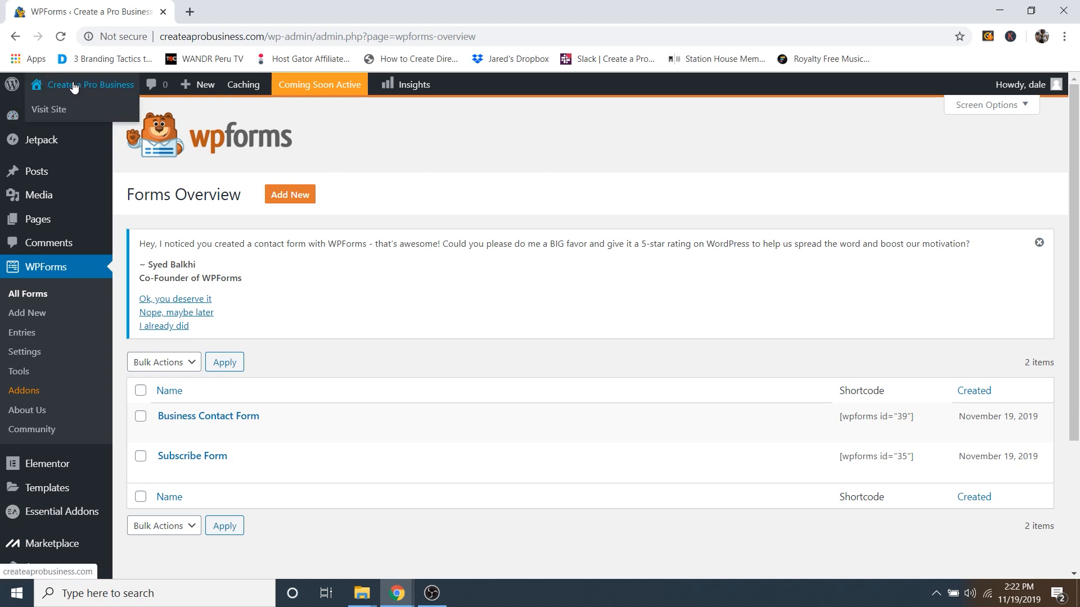
click(49, 112)
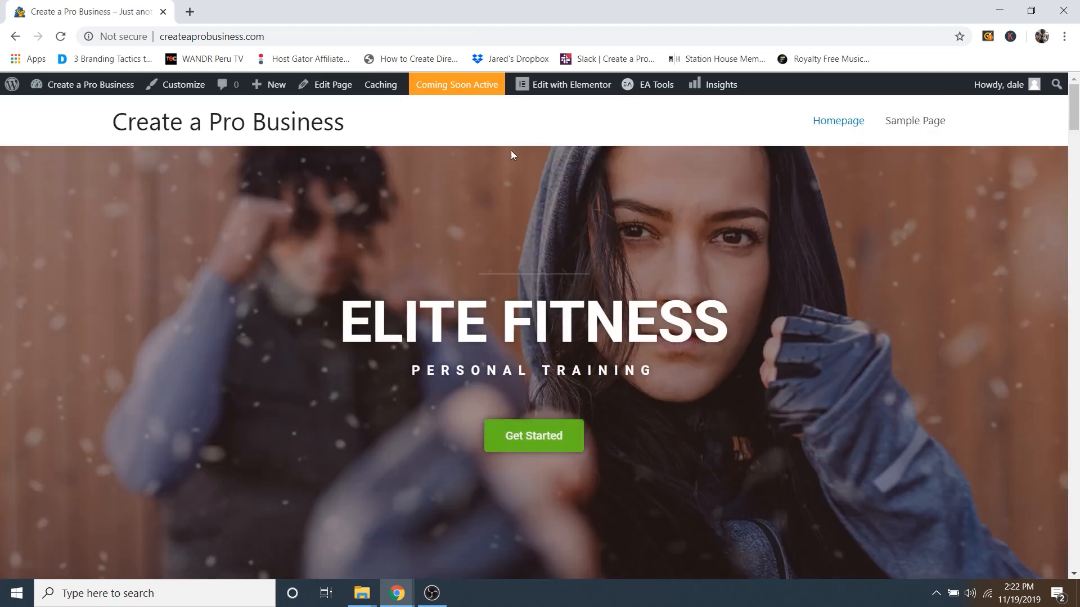
Step: In Elementor, set the homepage's EA WPForms widget to show Business Contact Form
click(568, 85)
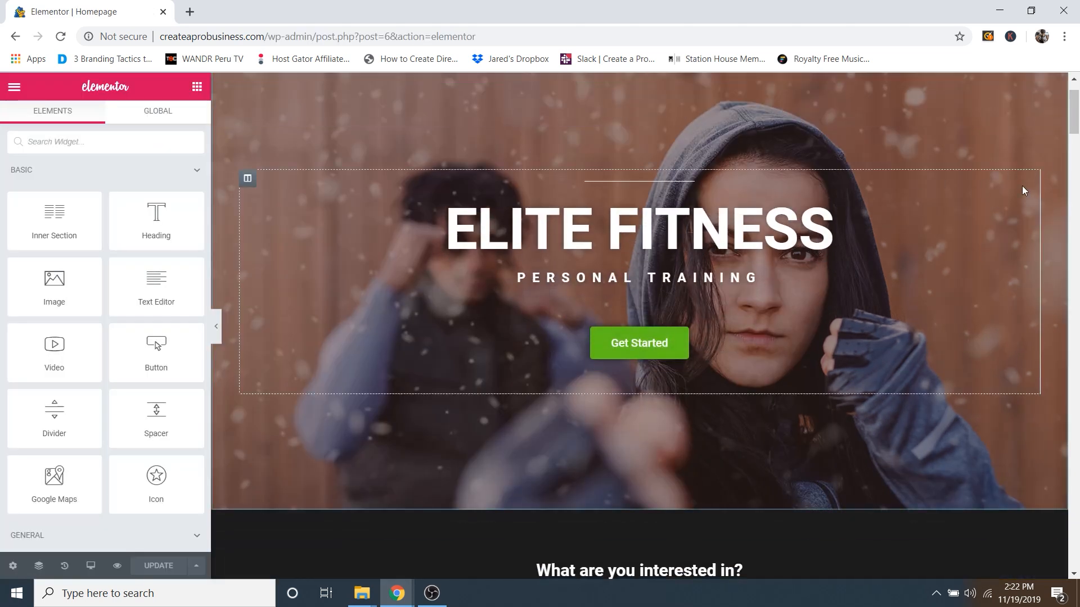
drag(1073, 113, 1060, 519)
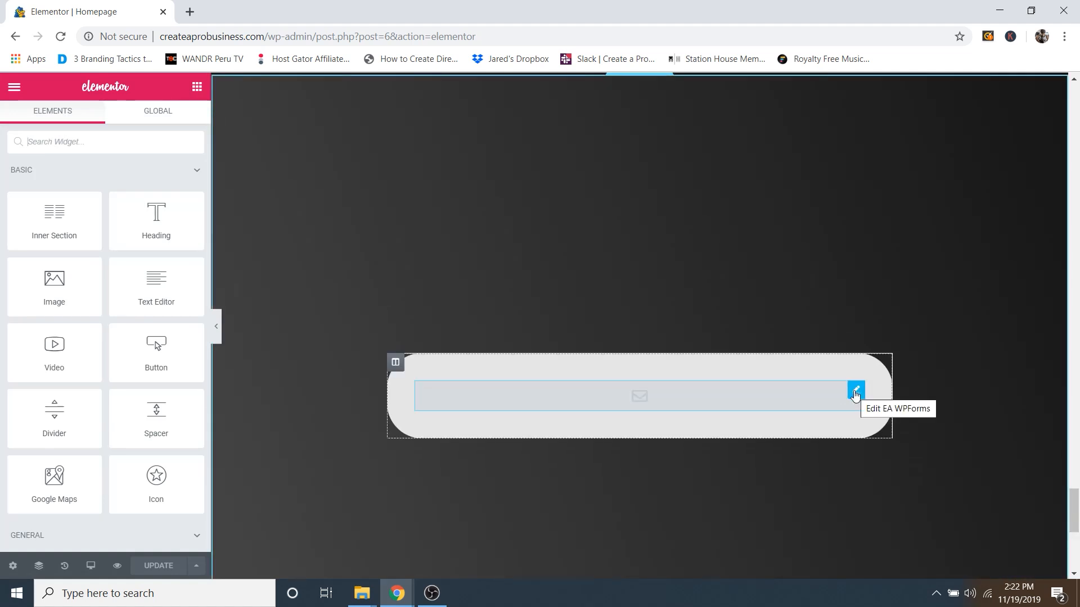
click(855, 391)
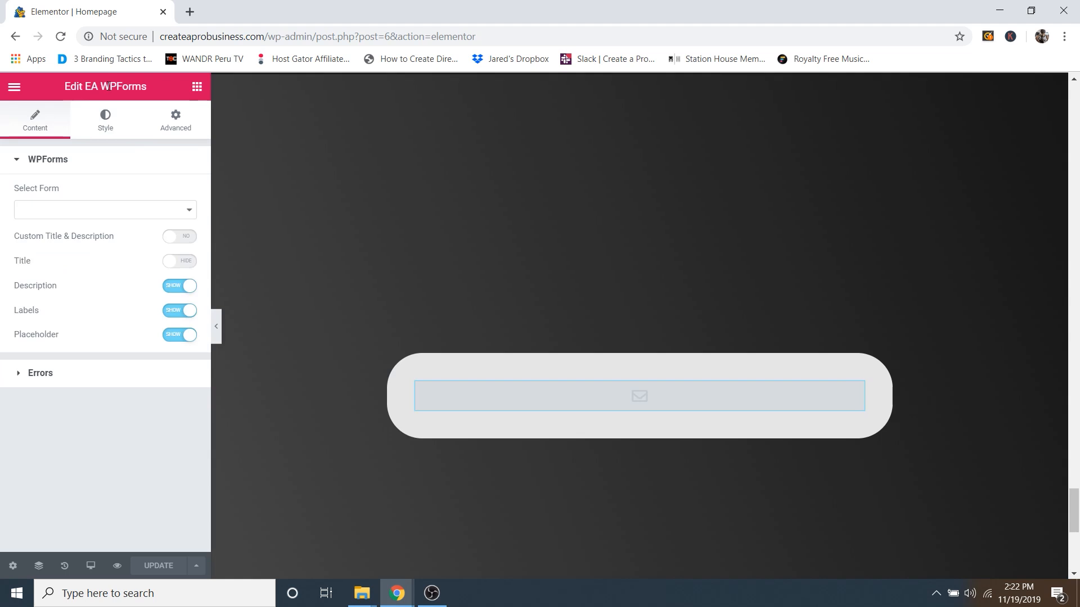
click(55, 211)
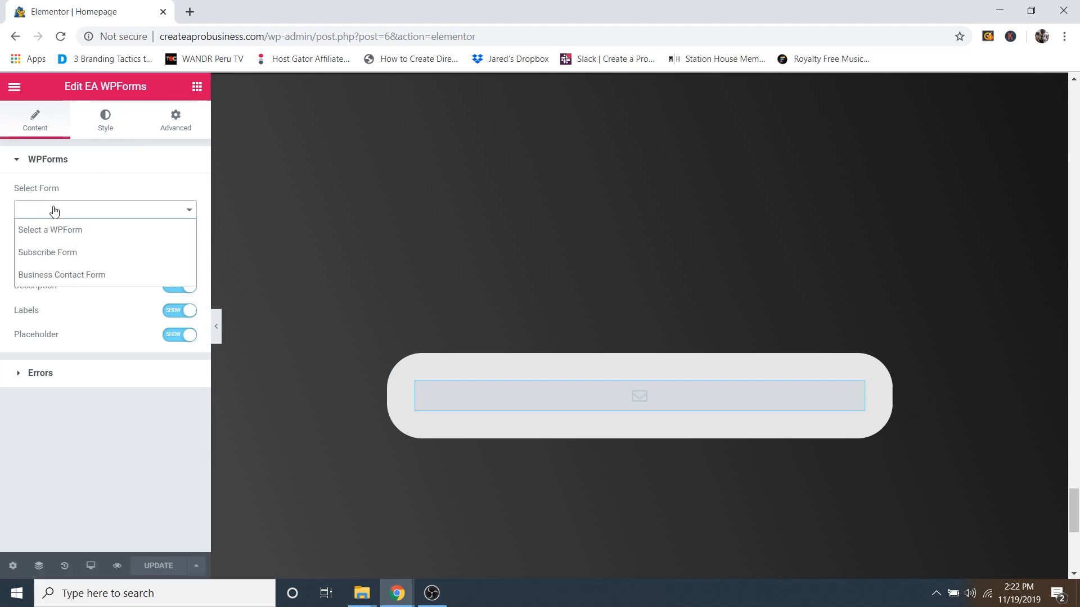
click(64, 273)
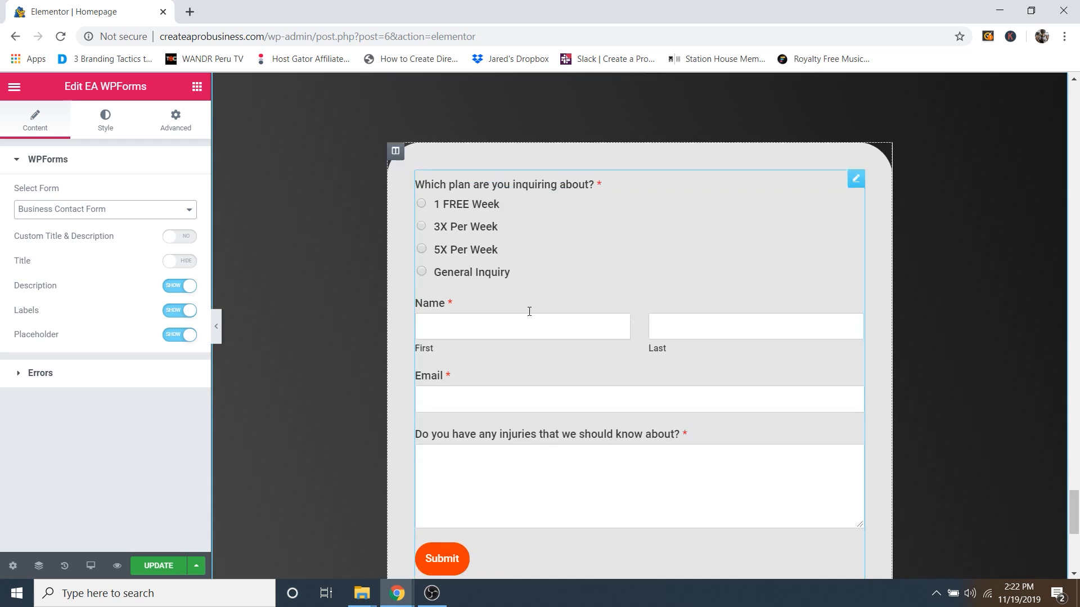
scroll(623, 229, down, 5)
scroll(634, 235, up, 7)
scroll(642, 246, down, 1)
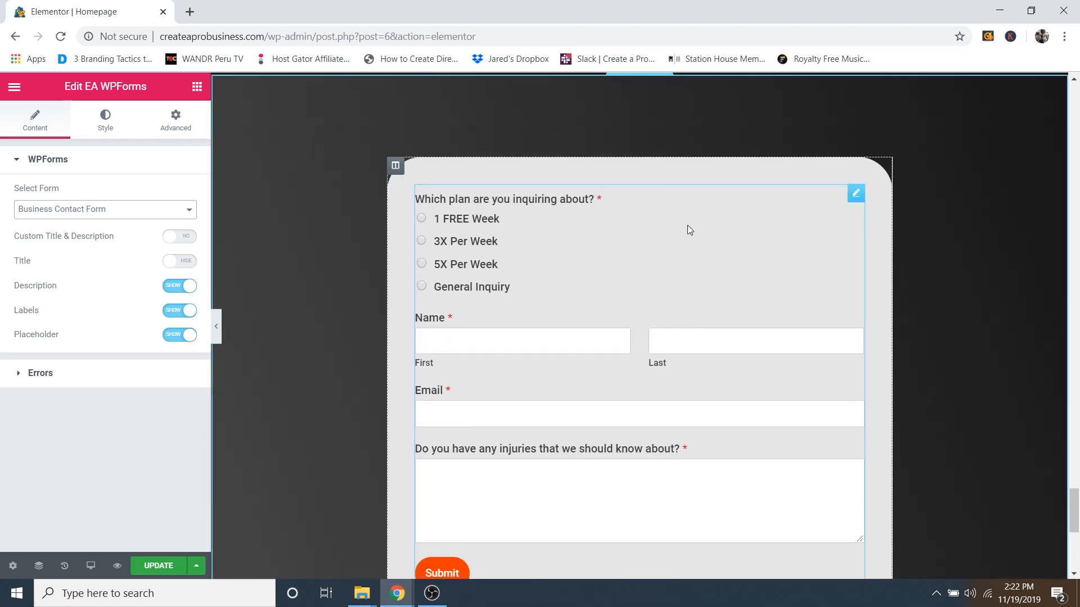
scroll(605, 249, up, 15)
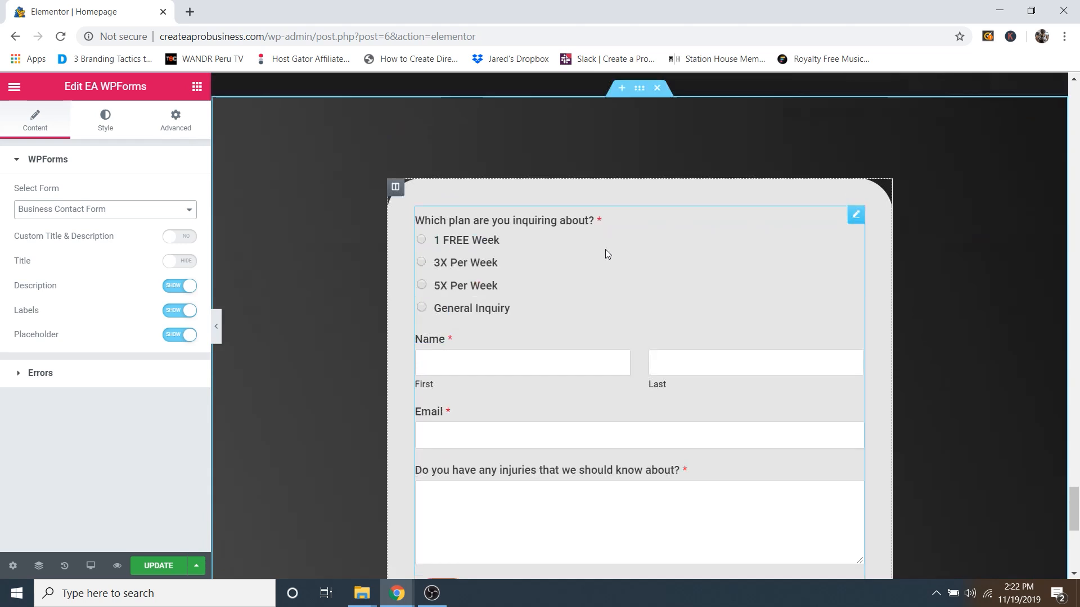
scroll(572, 247, down, 15)
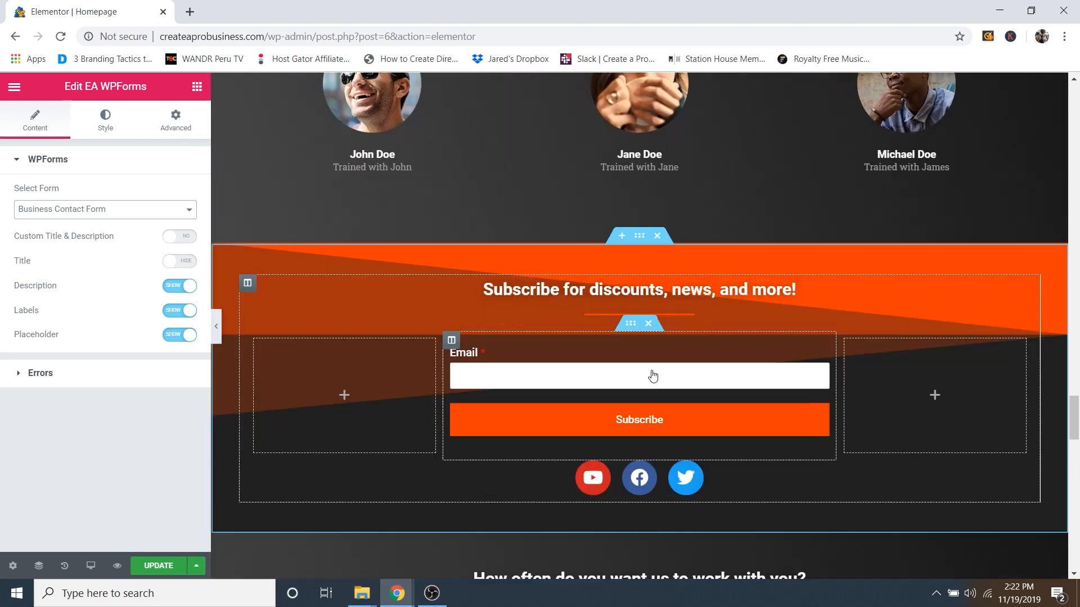
scroll(634, 281, down, 2)
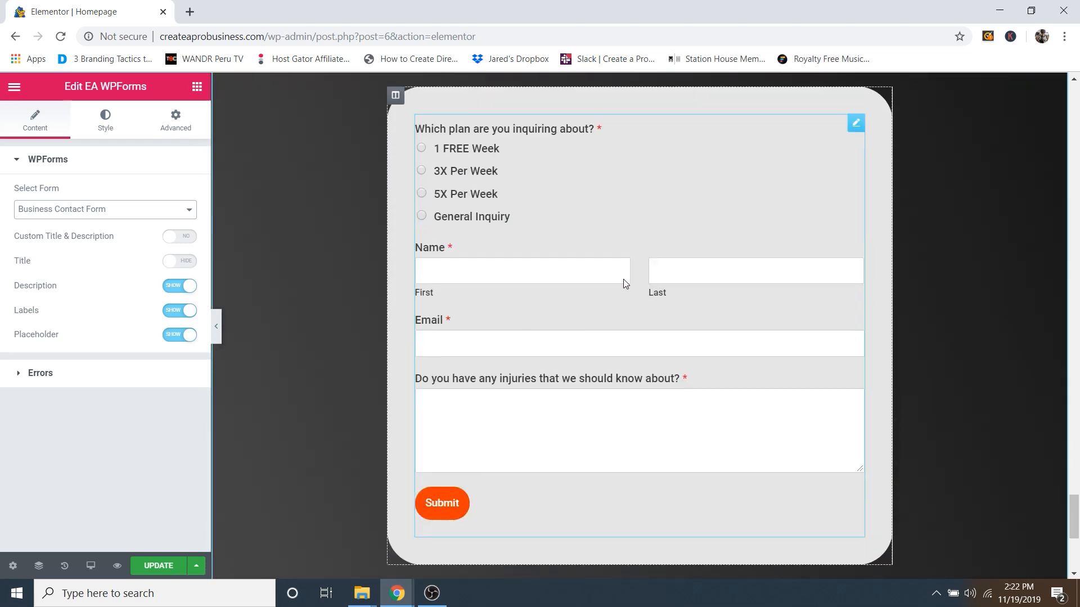
scroll(607, 203, up, 2)
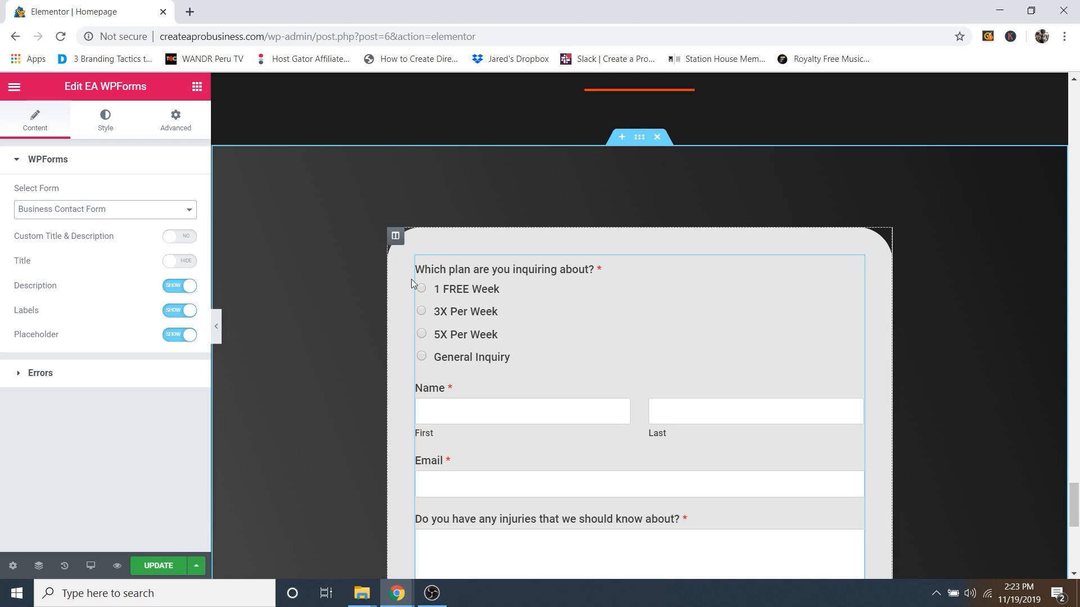
Step: Adjust the shade of the form column's background colour in its Style settings
click(395, 237)
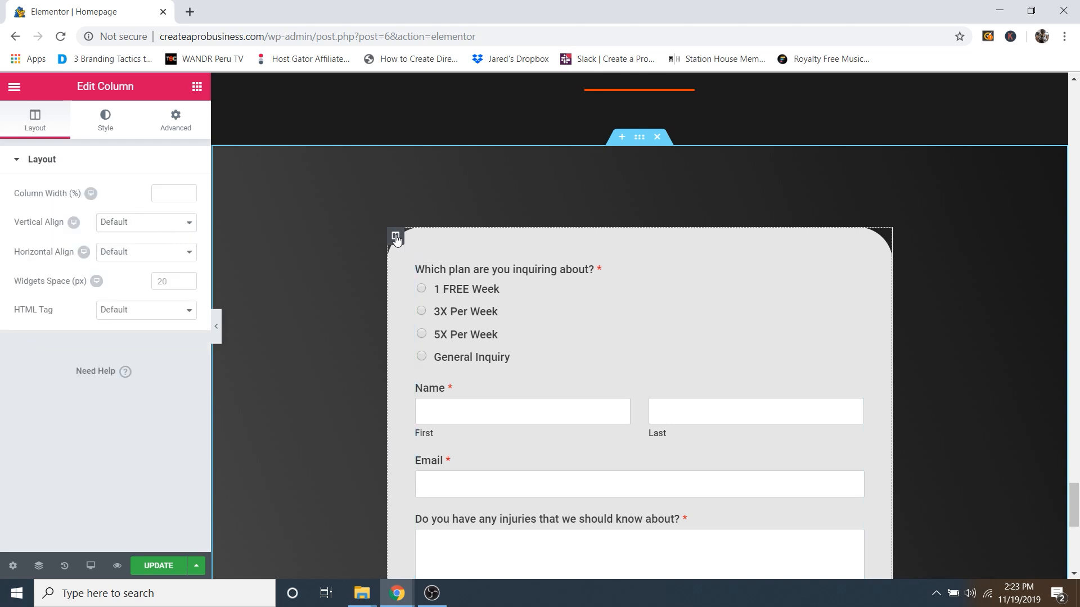
click(110, 126)
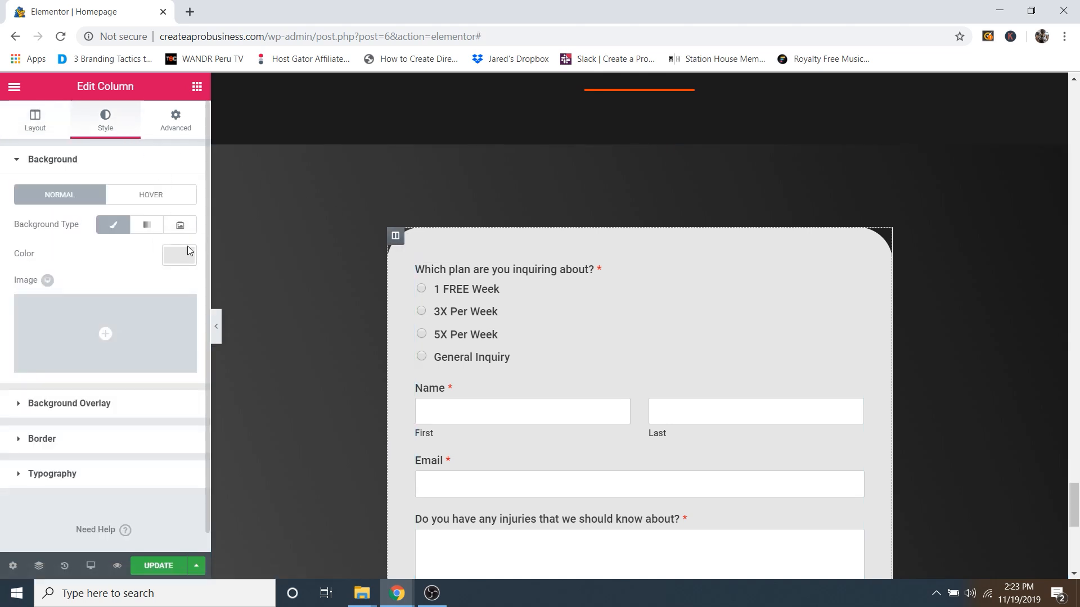
click(181, 259)
mouse_move(17, 297)
mouse_down()
mouse_move(16, 383)
mouse_move(39, 308)
mouse_move(86, 285)
mouse_move(7, 270)
mouse_move(39, 349)
mouse_move(17, 376)
mouse_move(6, 298)
mouse_up()
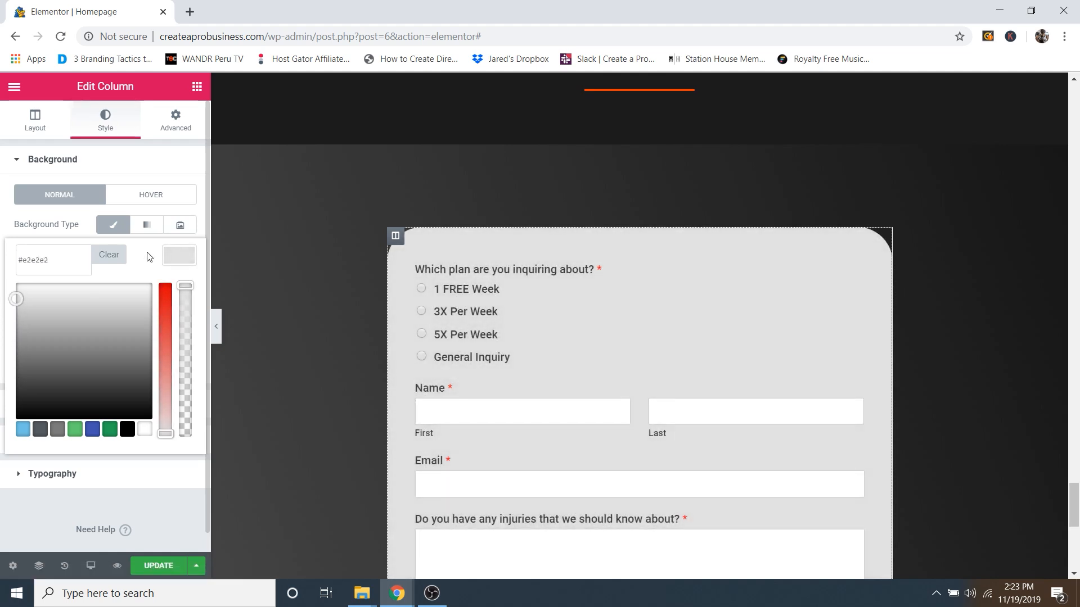
click(171, 256)
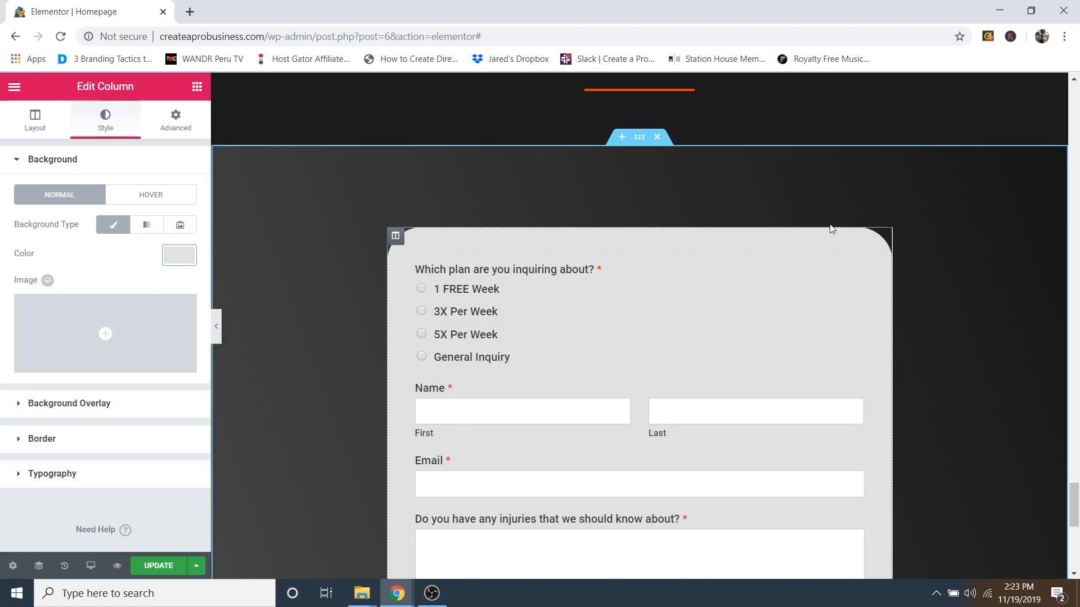
Step: Set the column's border radius to 50 and update the homepage
click(57, 442)
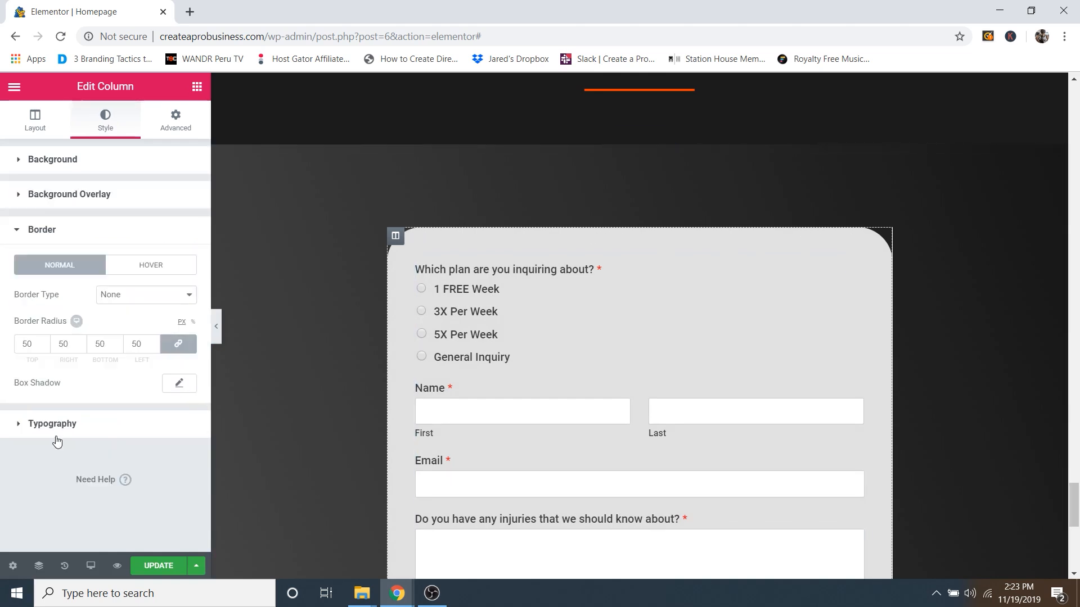
click(45, 346)
drag(45, 346, 45, 346)
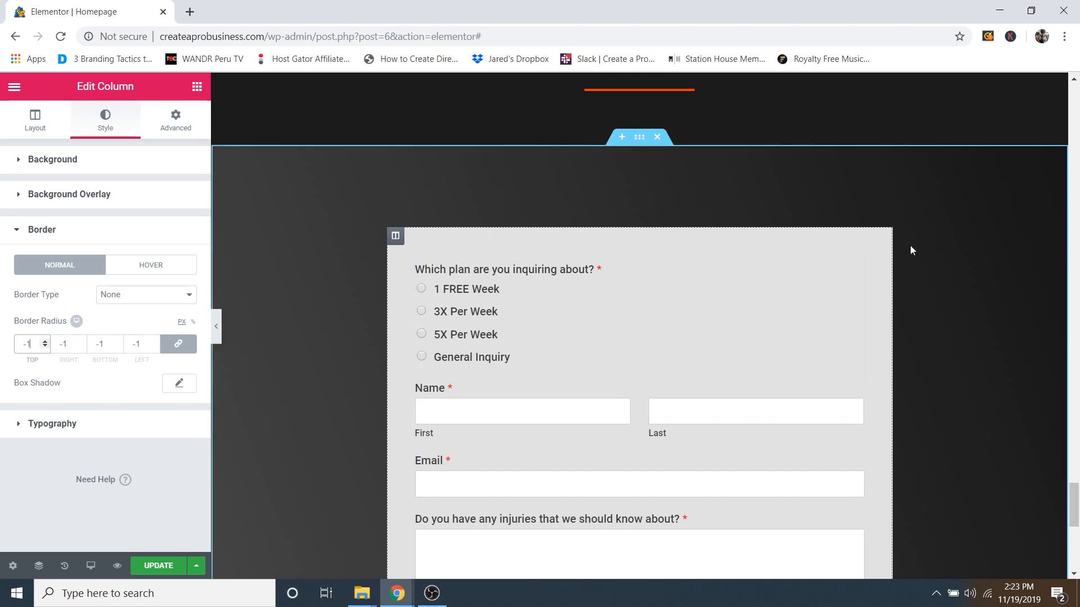
drag(37, 343, 4, 345)
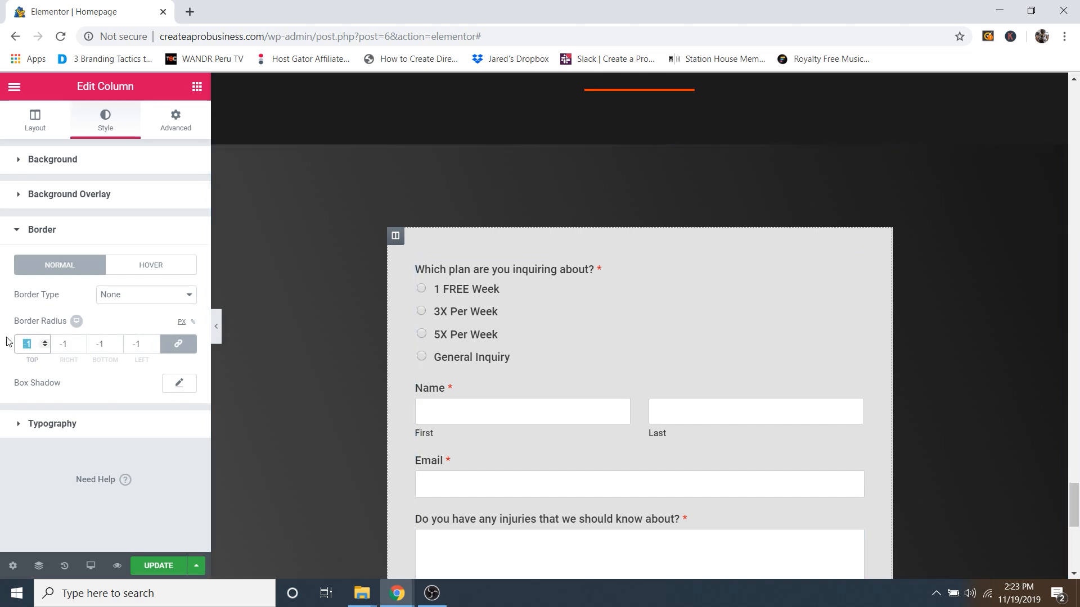
text(50)
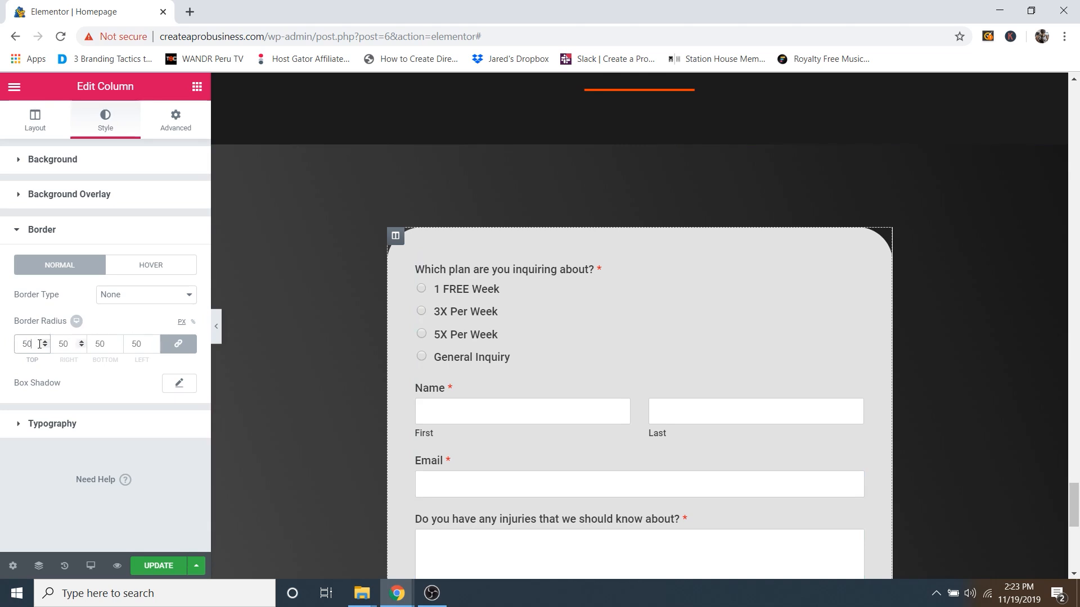
click(117, 323)
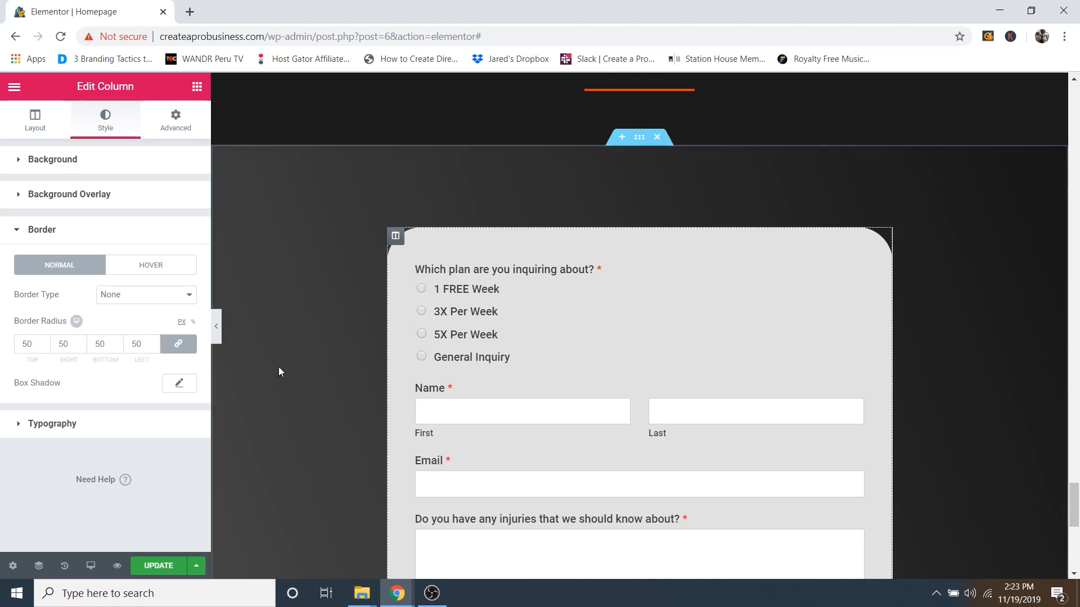
click(151, 567)
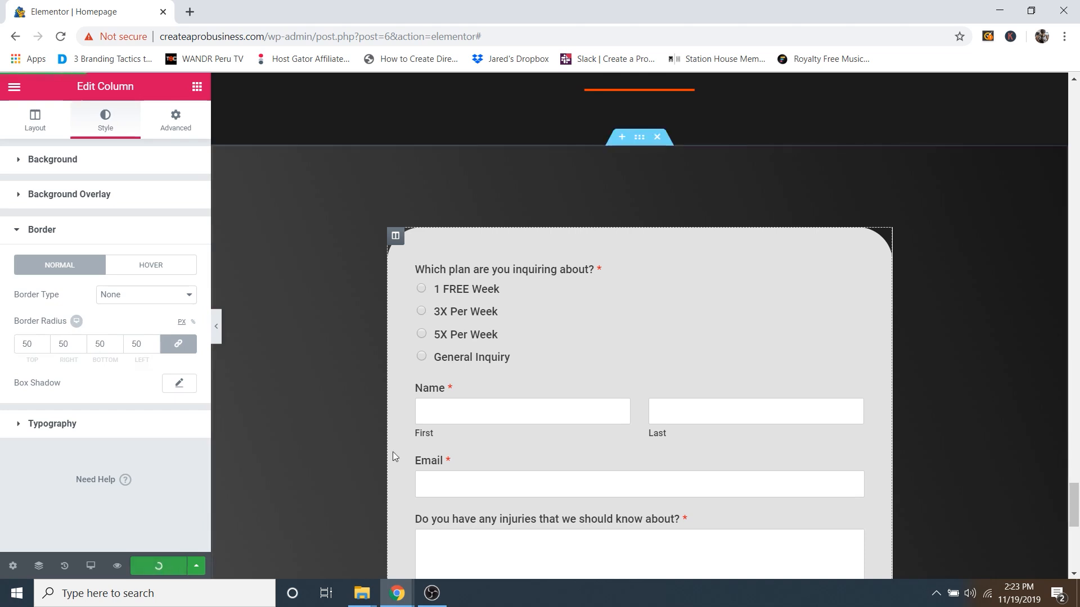
scroll(760, 353, down, 4)
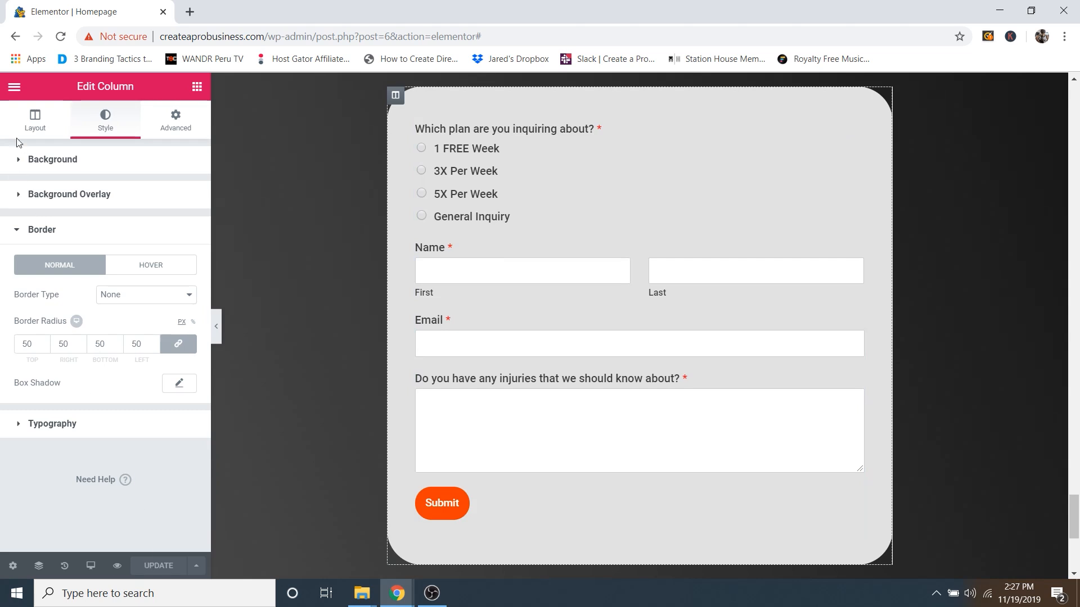
Step: Exit Elementor to the dashboard and view the live homepage
click(26, 94)
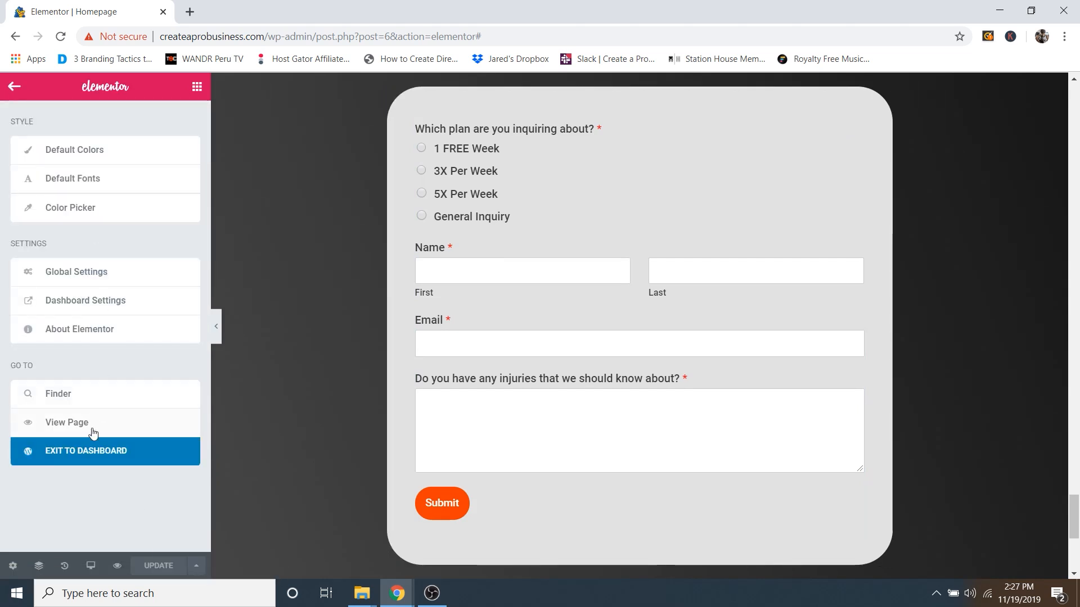
click(88, 451)
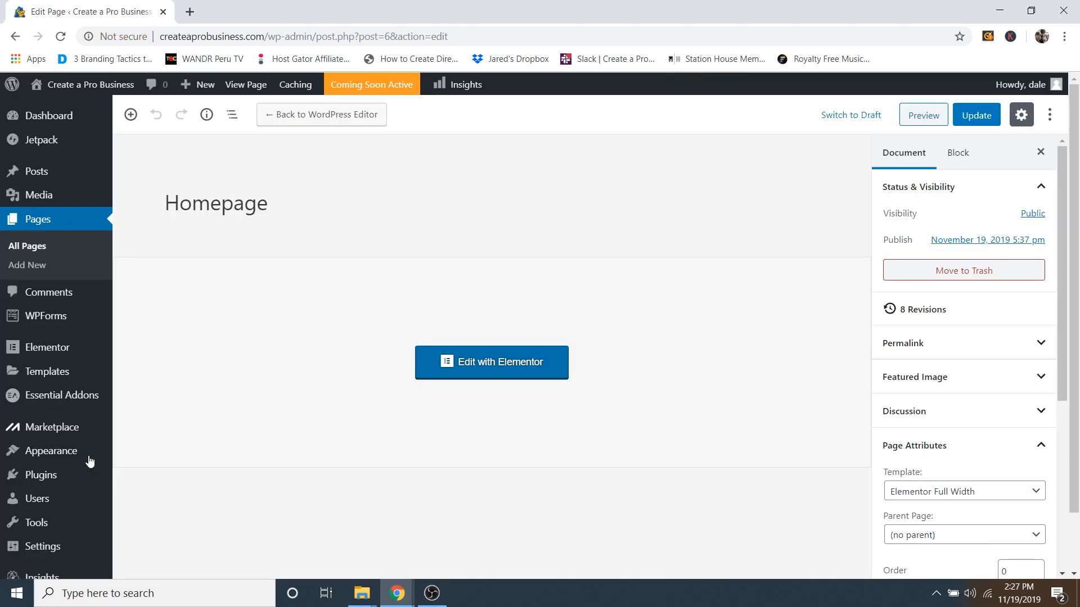
mouse_move(96, 90)
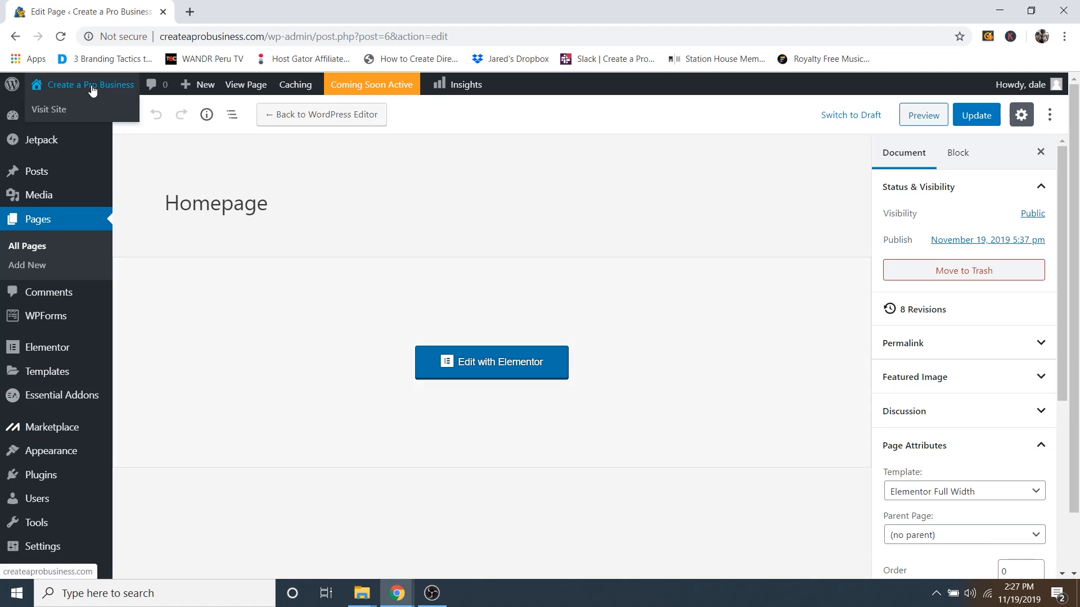
click(50, 111)
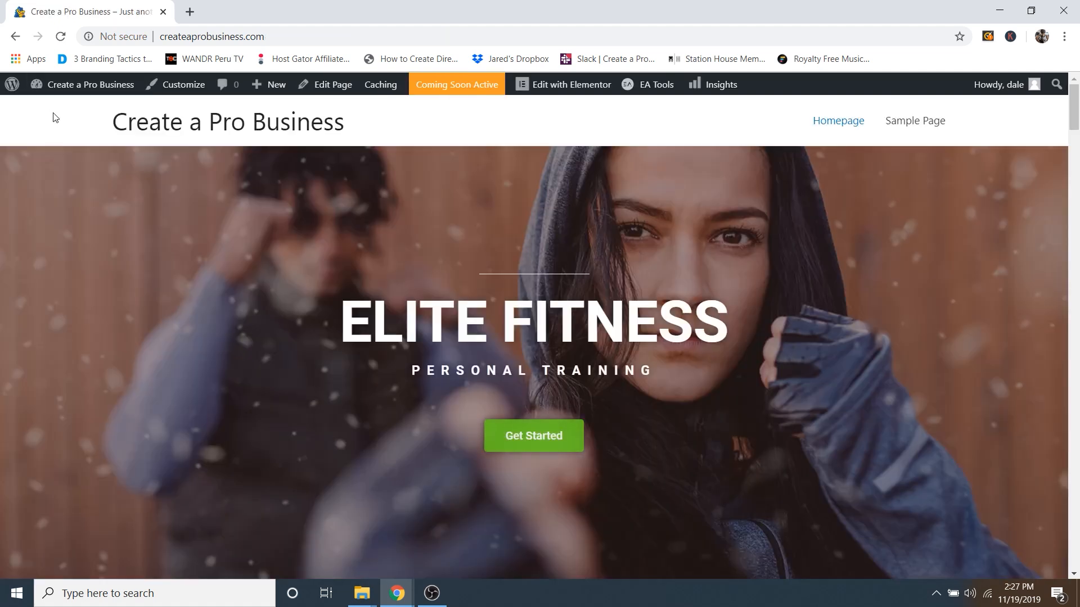
Step: In the Customizer's Site Identity, uncheck Display Site Title and scroll up to Site Logo
click(181, 89)
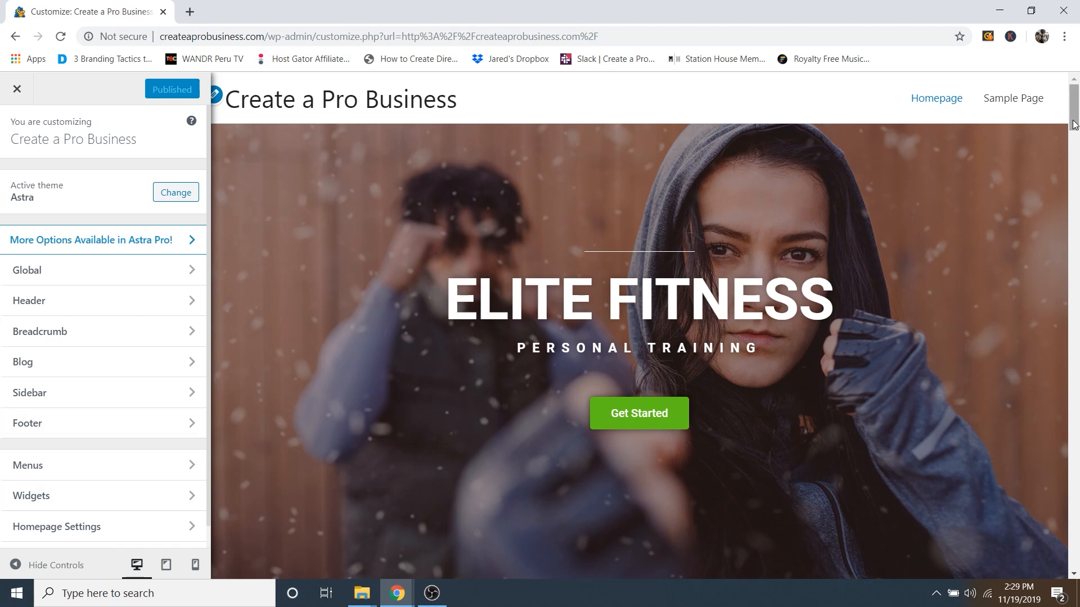
drag(1073, 119, 1078, 588)
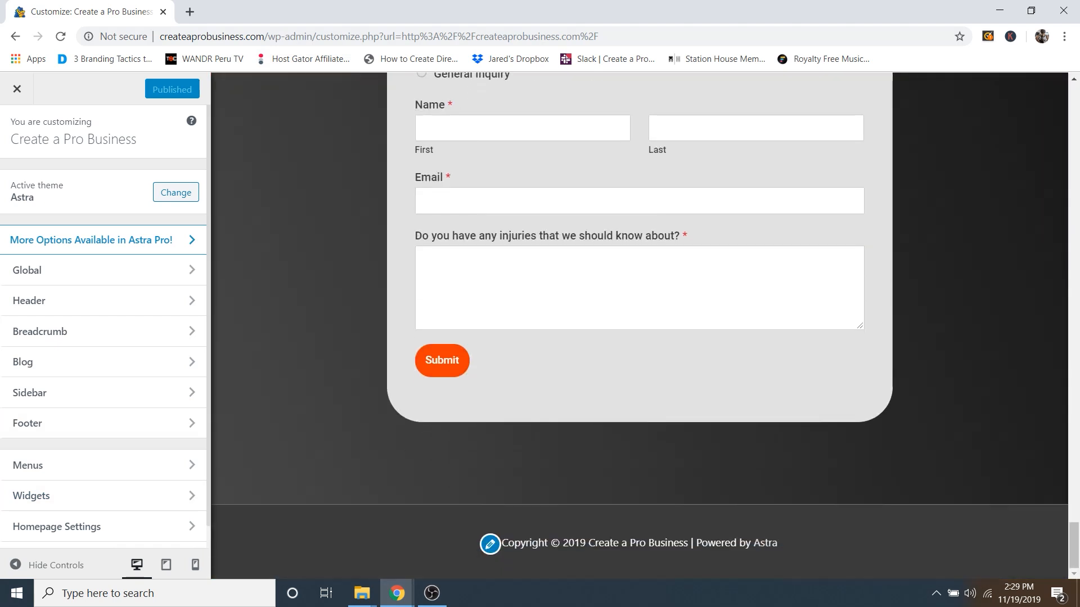
drag(1073, 545, 1053, 85)
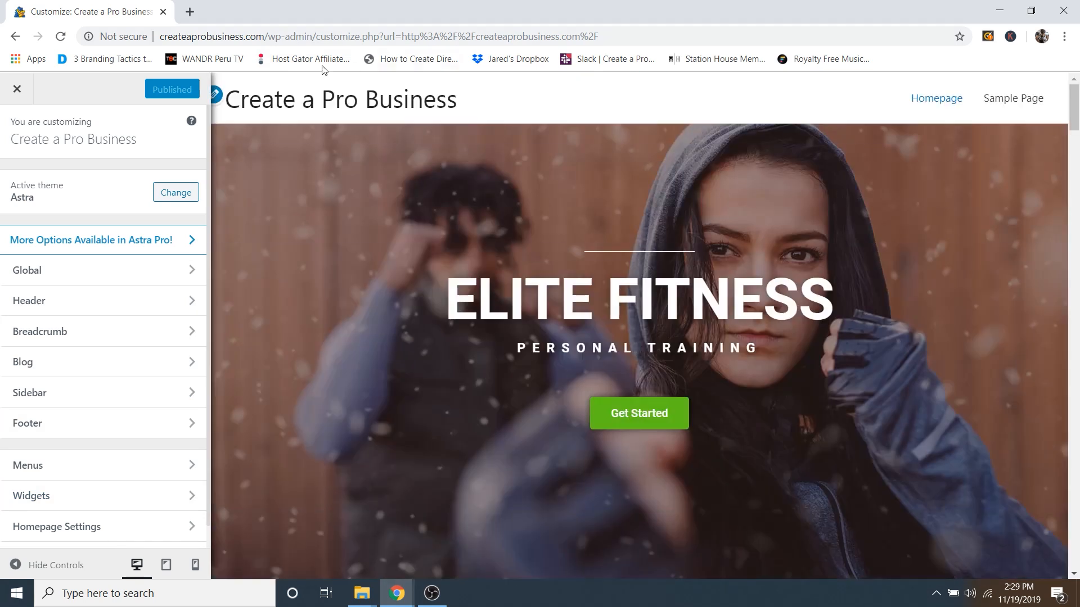
click(217, 96)
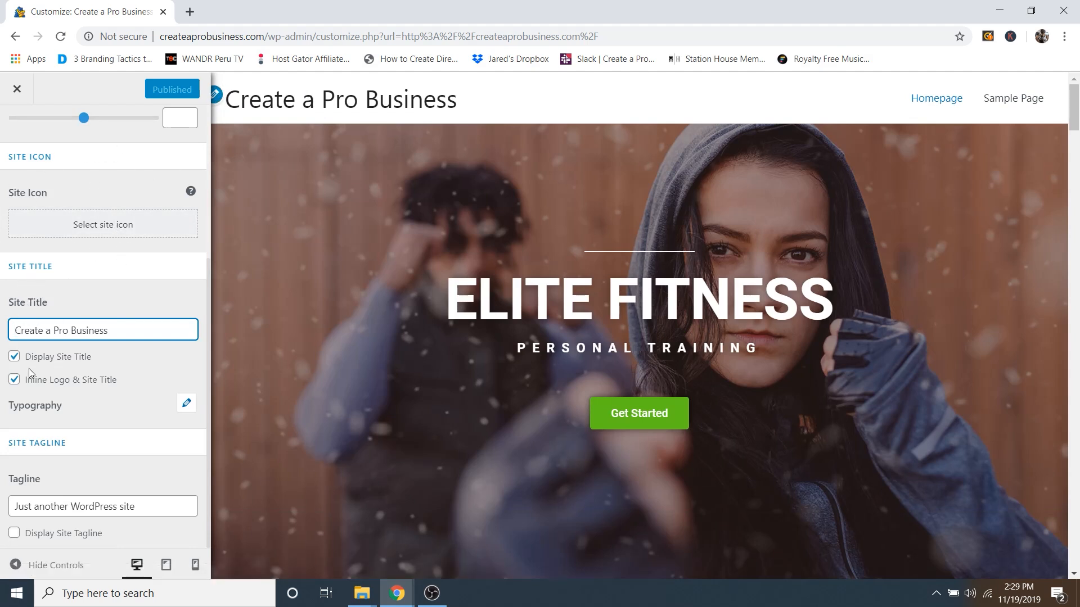
click(14, 358)
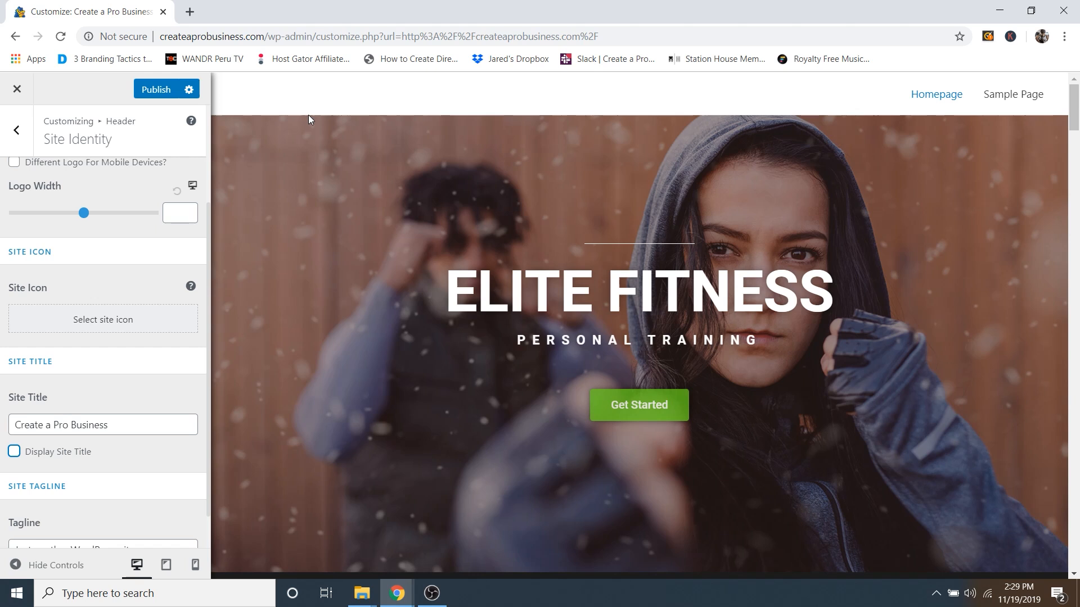
scroll(108, 383, up, 2)
scroll(110, 388, up, 1)
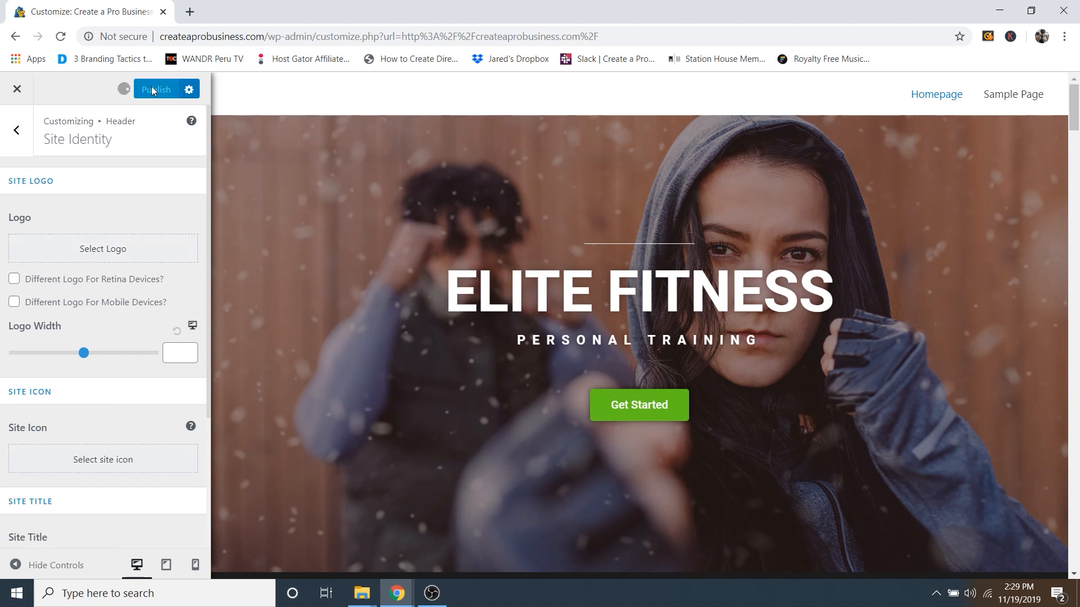
Step: Load logomakr.com in a new tab and dismiss the intro video popup
click(190, 13)
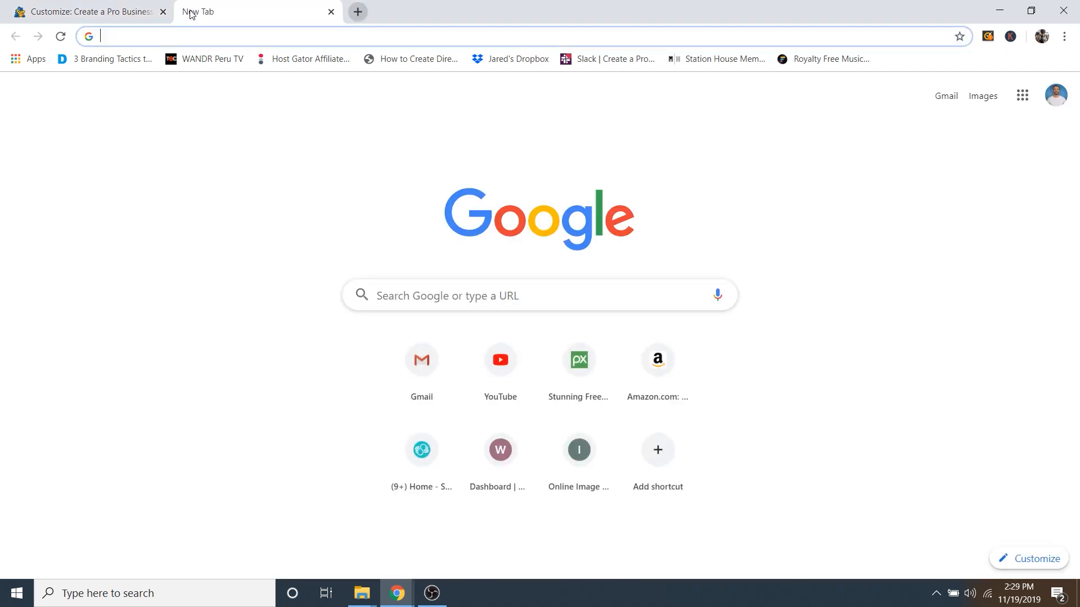
text(logo)
text(mak)
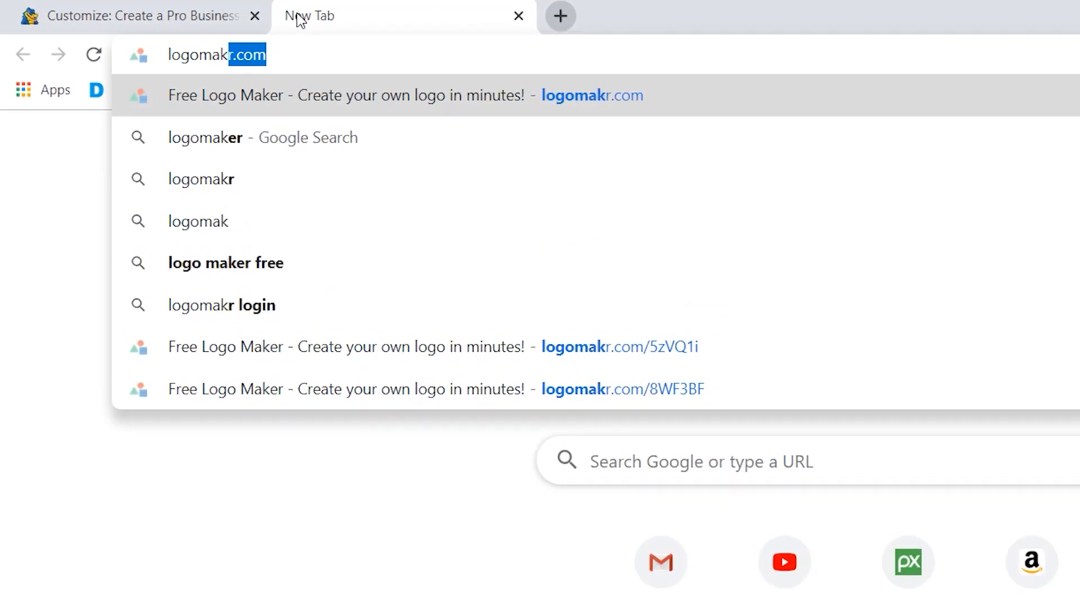
text(r.com)
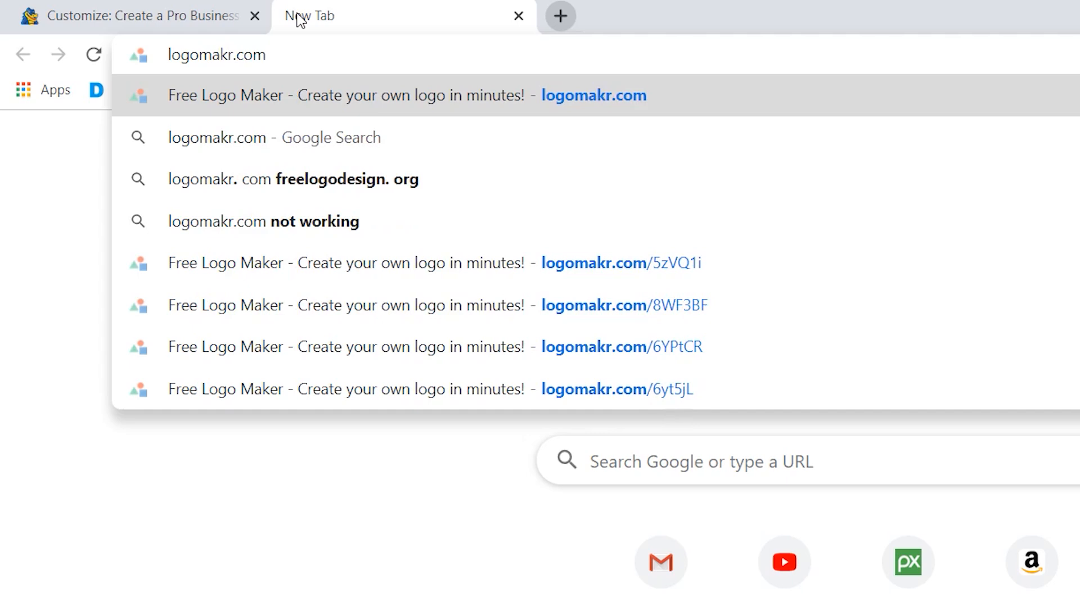
key(Return)
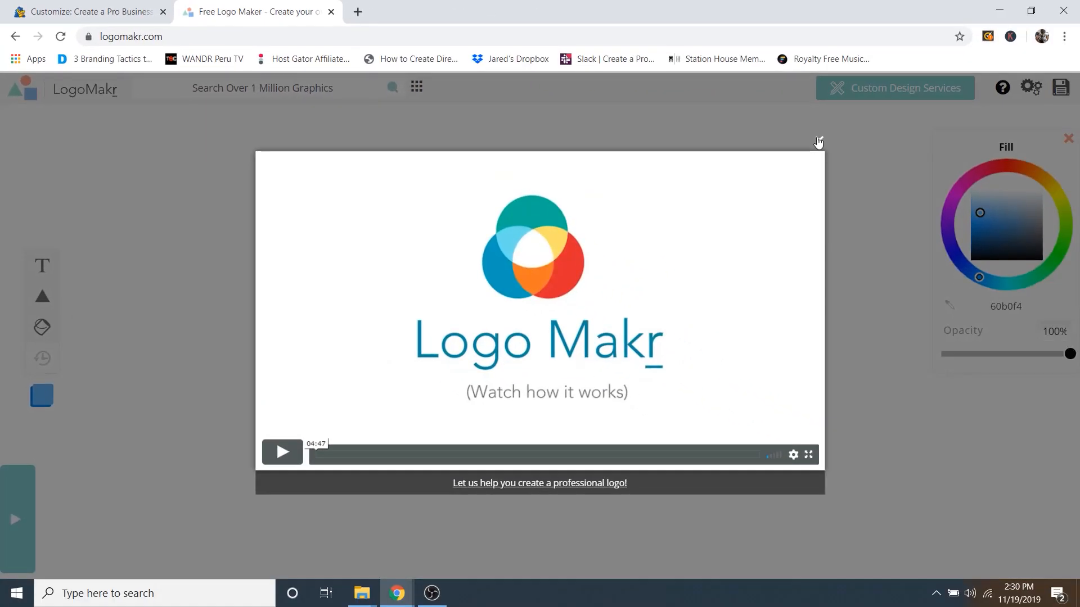
click(925, 158)
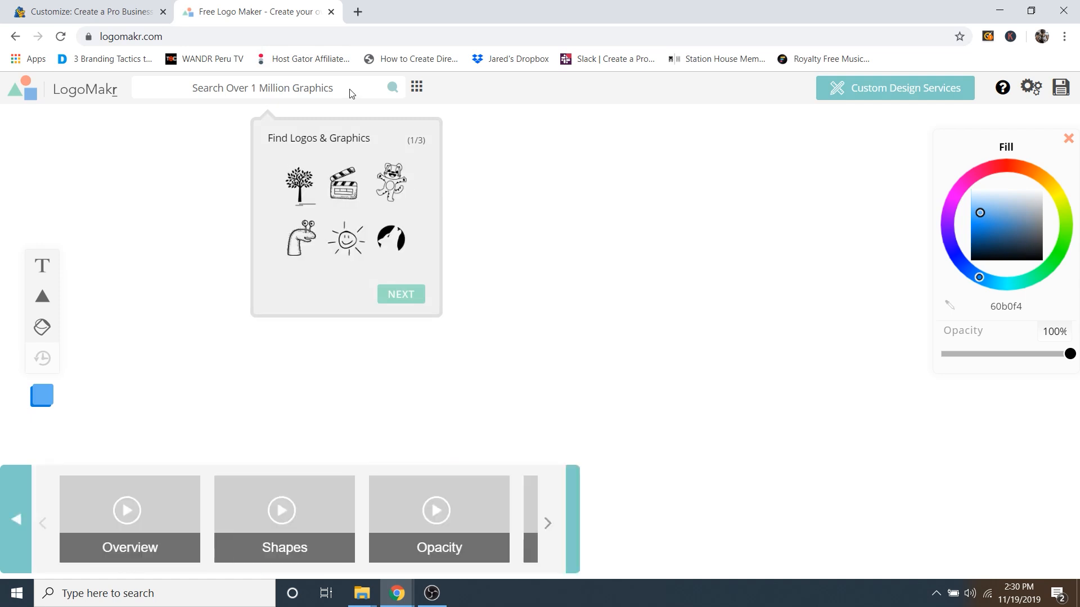
Step: Search graphics for 'dumbbell' and add the black circled dumbbell icon to the canvas
click(328, 89)
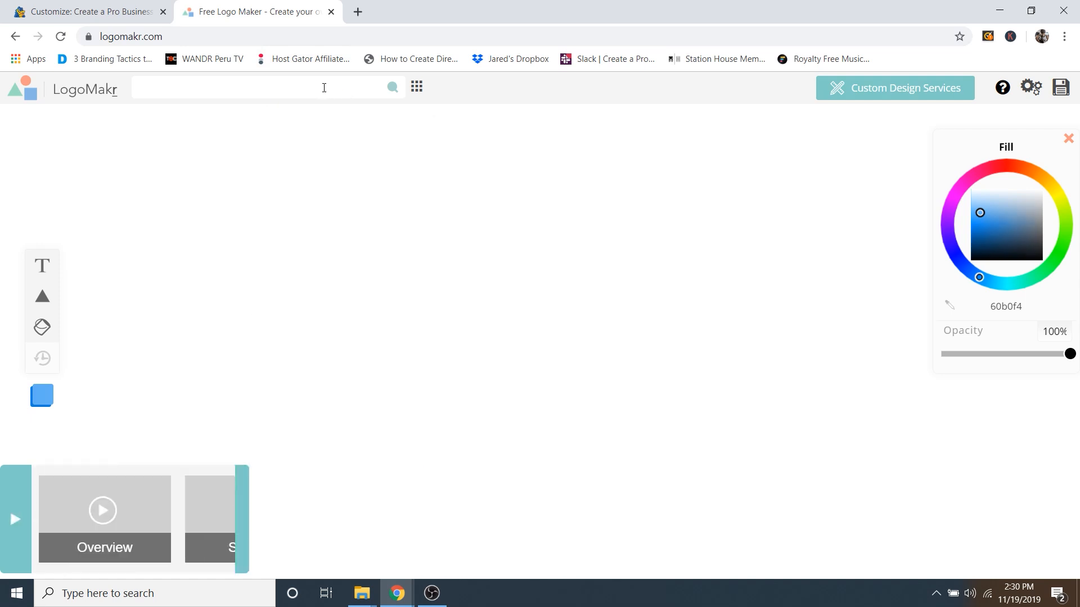
text(dumbbae)
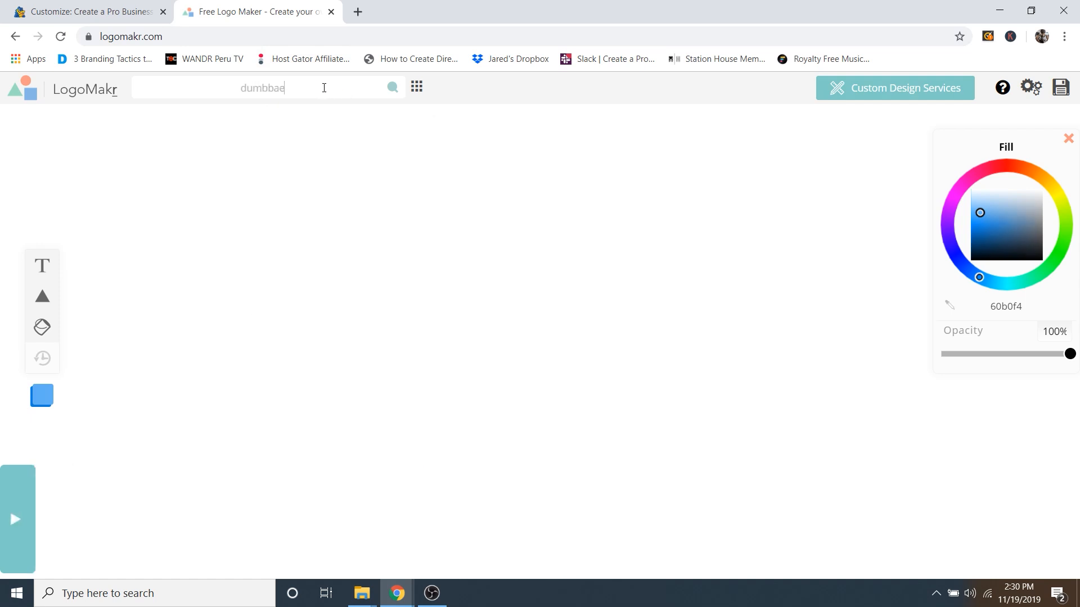
key(BackSpace)
key(BackSpace)
text(ell)
key(Return)
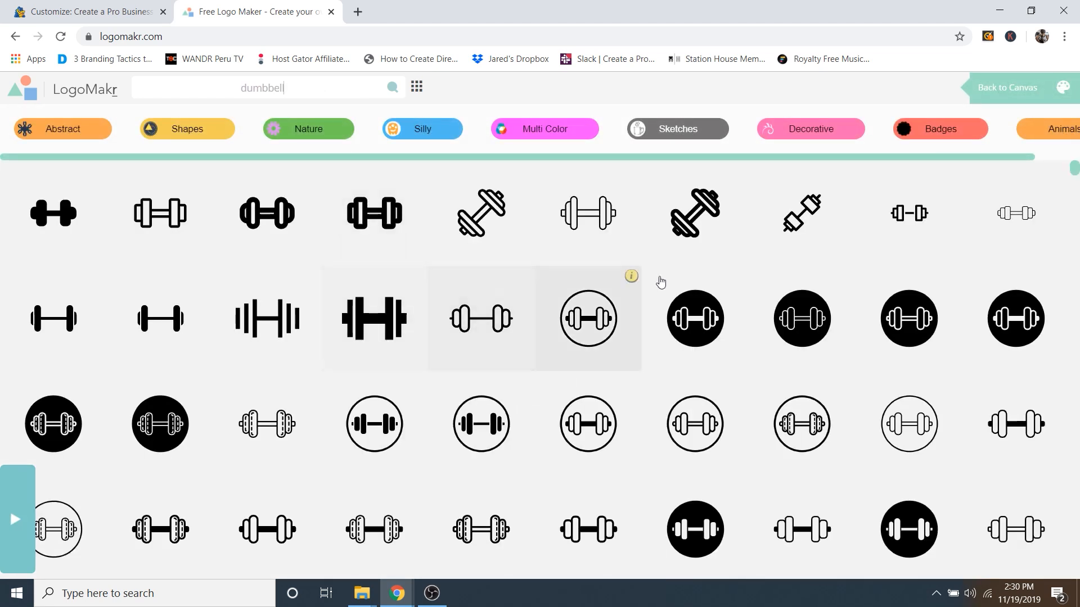
scroll(567, 251, down, 6)
scroll(596, 296, down, 10)
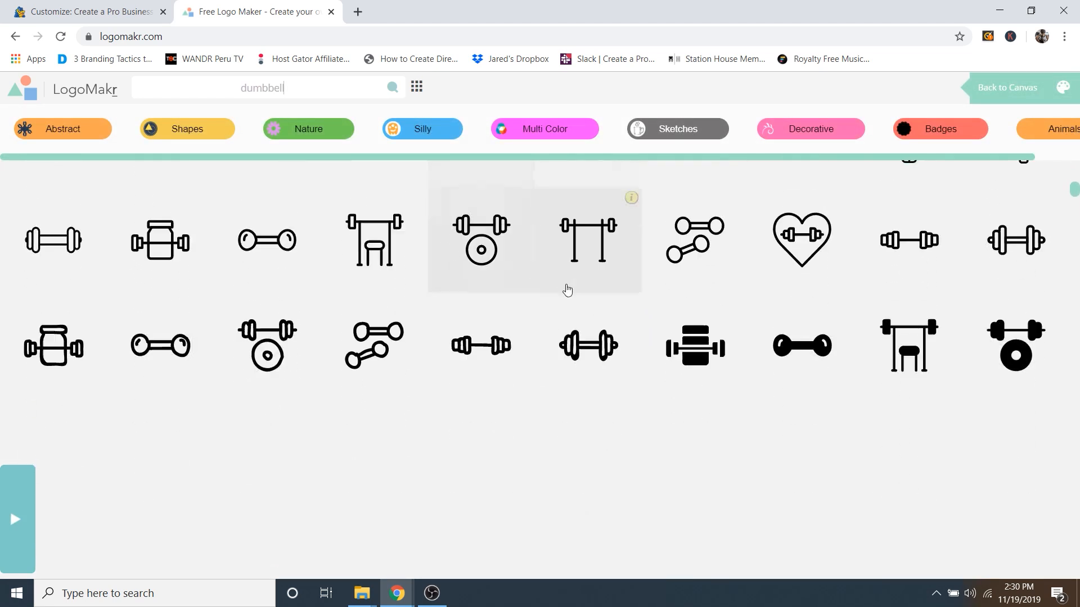
scroll(615, 333, down, 10)
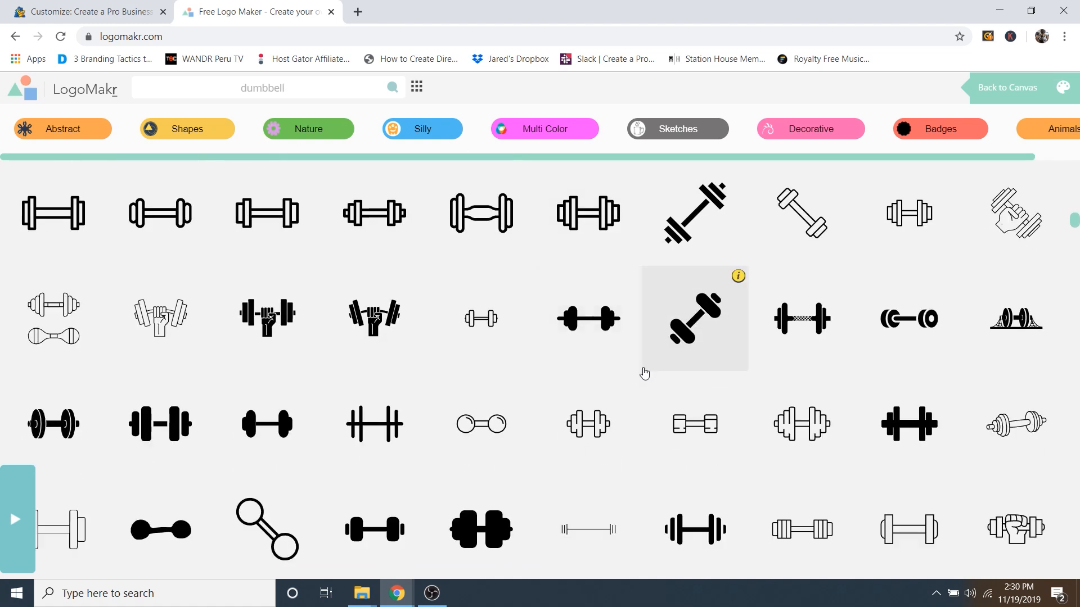
scroll(641, 365, down, 5)
scroll(634, 383, down, 5)
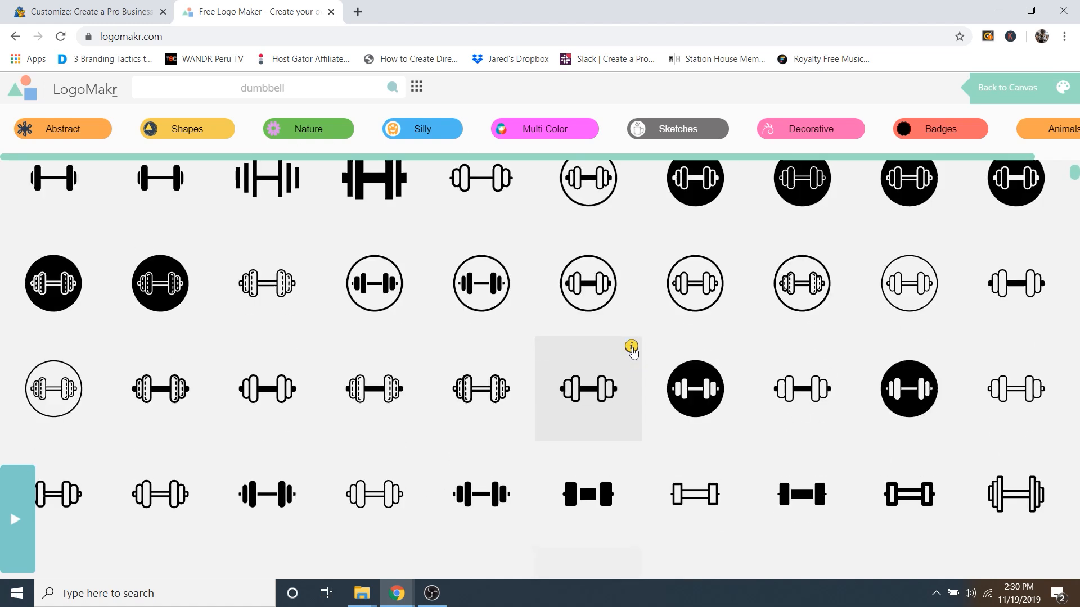
scroll(720, 411, down, 1)
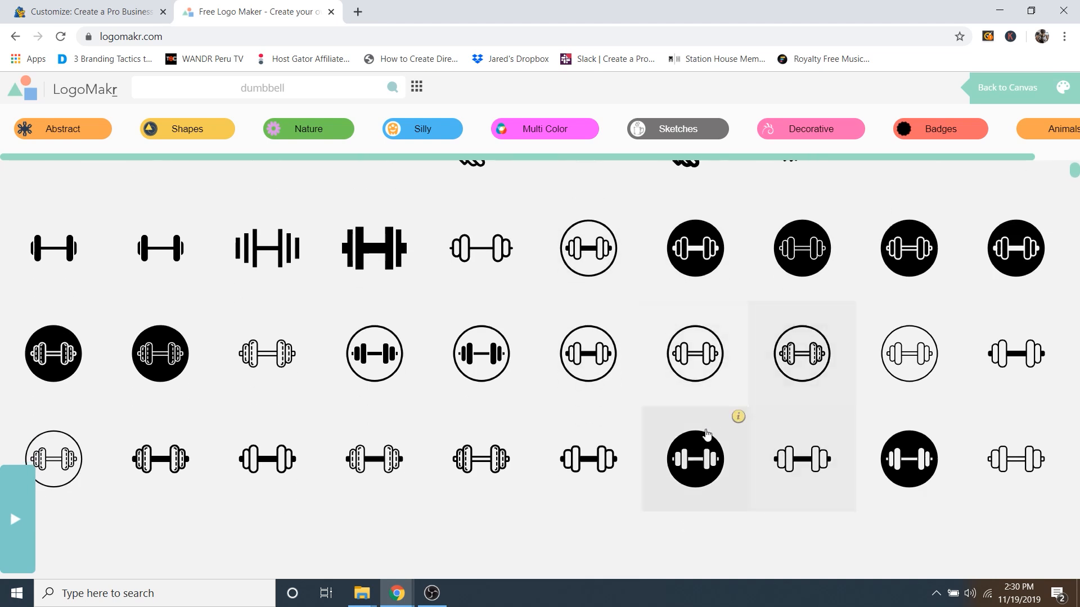
click(696, 455)
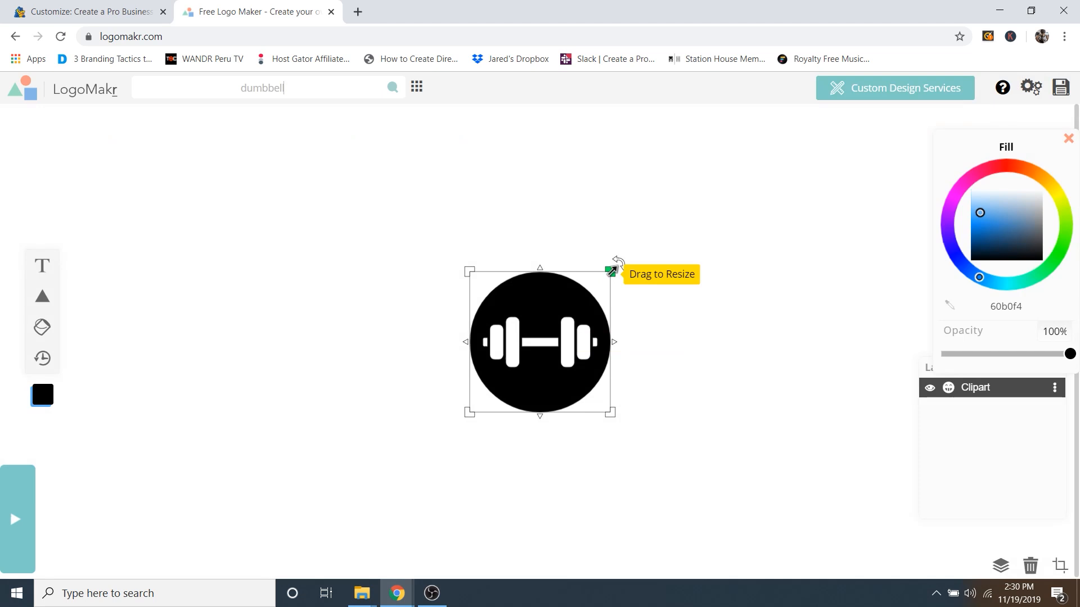
Step: Resize the dumbbell icon to about 167 px and place it toward the left
drag(611, 272, 785, 124)
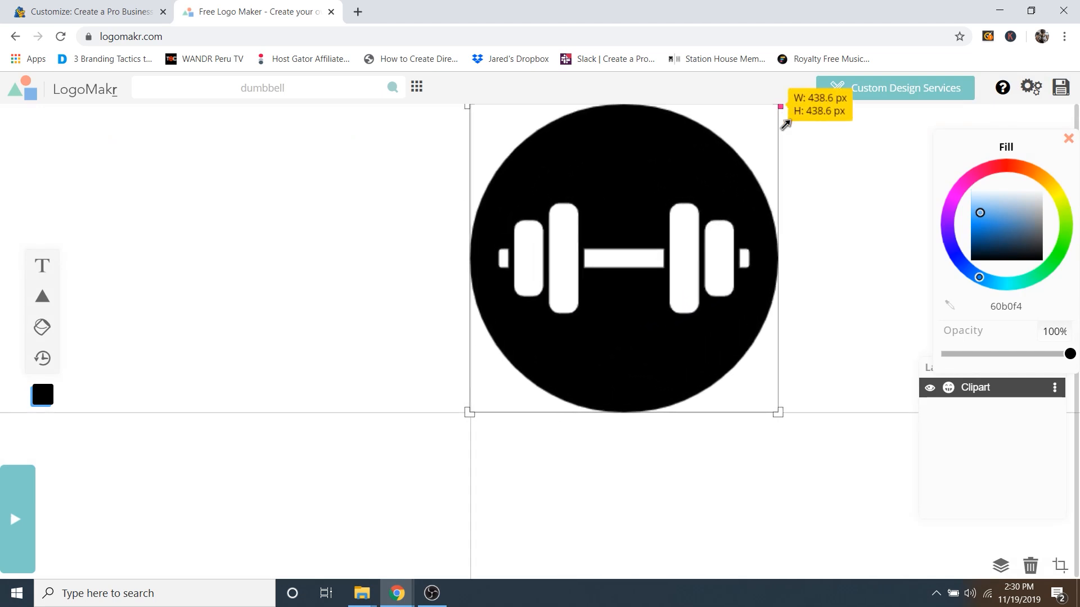
drag(734, 150, 631, 228)
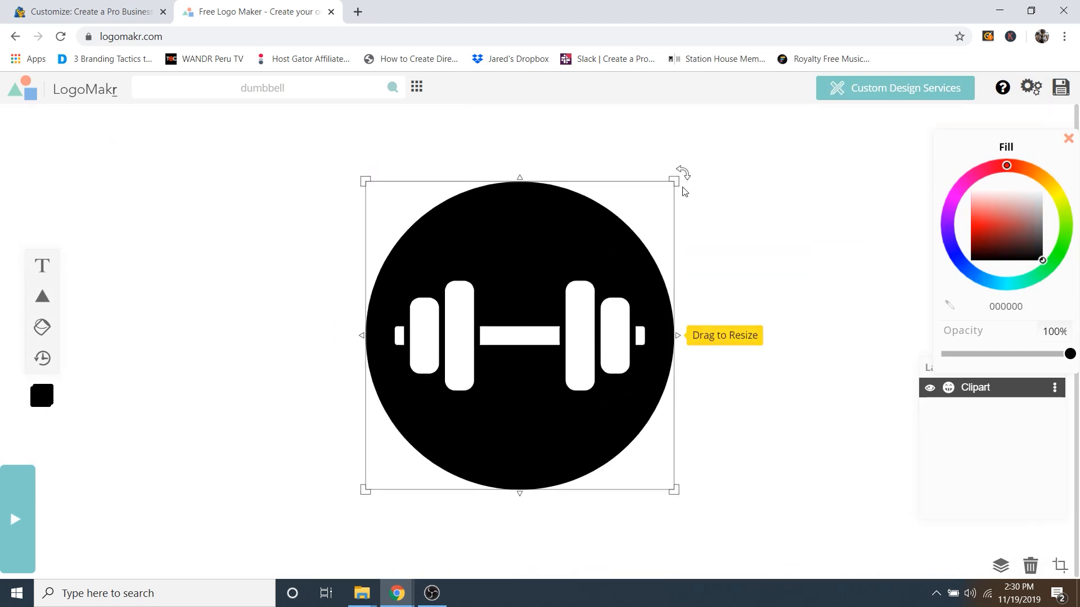
drag(684, 191, 211, 313)
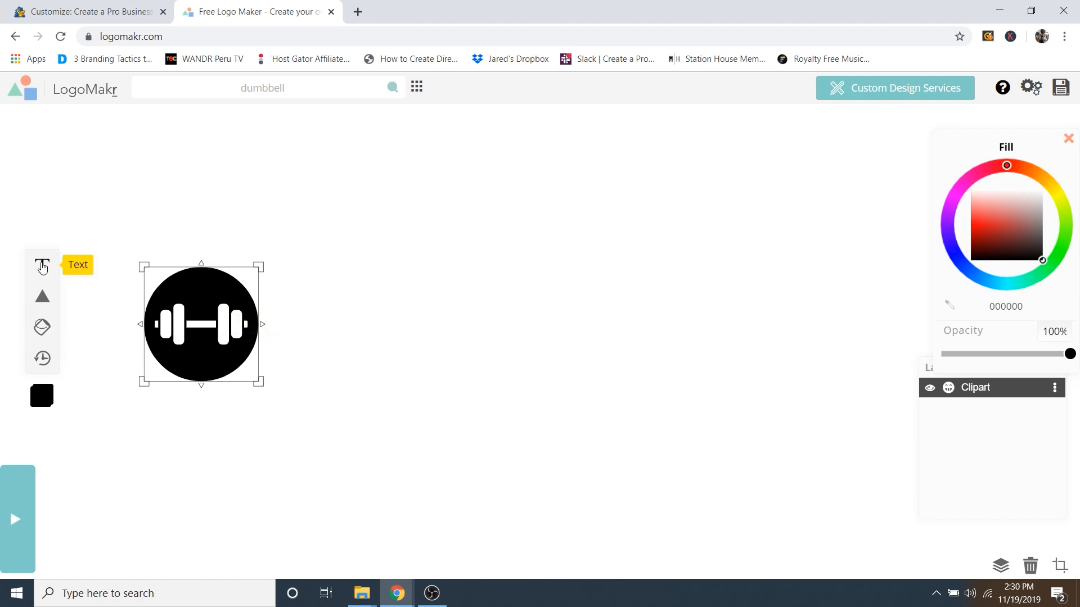
Step: Add an ELITE text object, colour it orange and make it larger
click(42, 274)
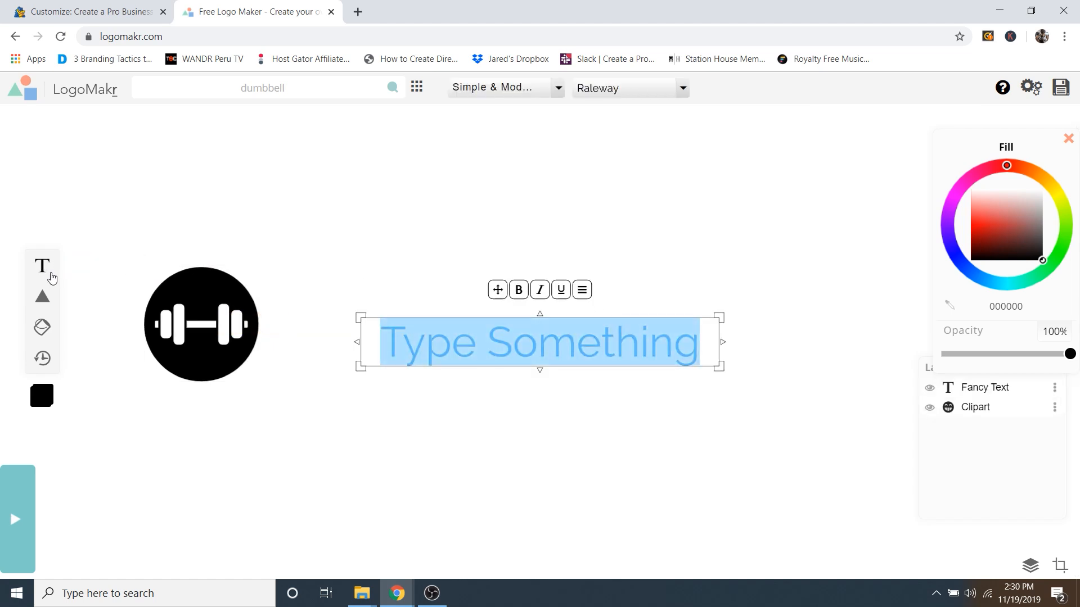
text(ELITE)
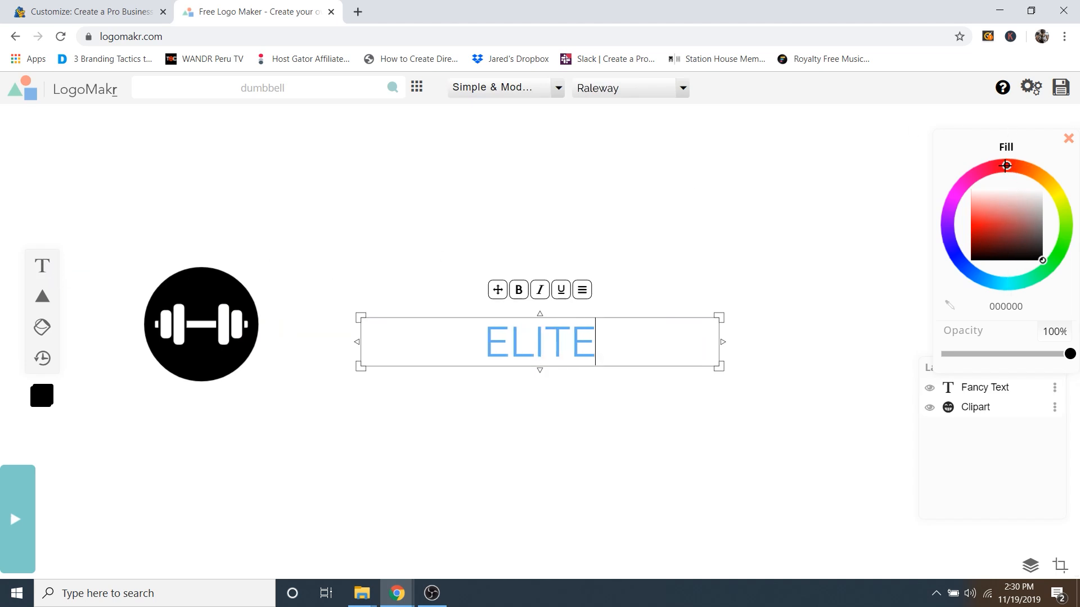
drag(1006, 166, 1016, 166)
drag(992, 224, 963, 226)
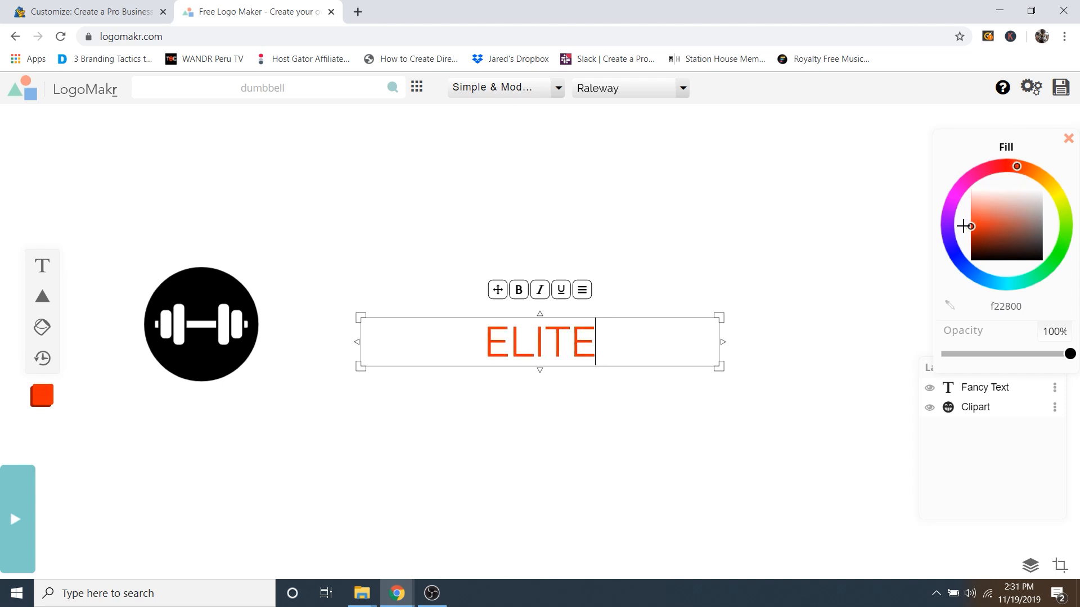
drag(718, 318, 710, 249)
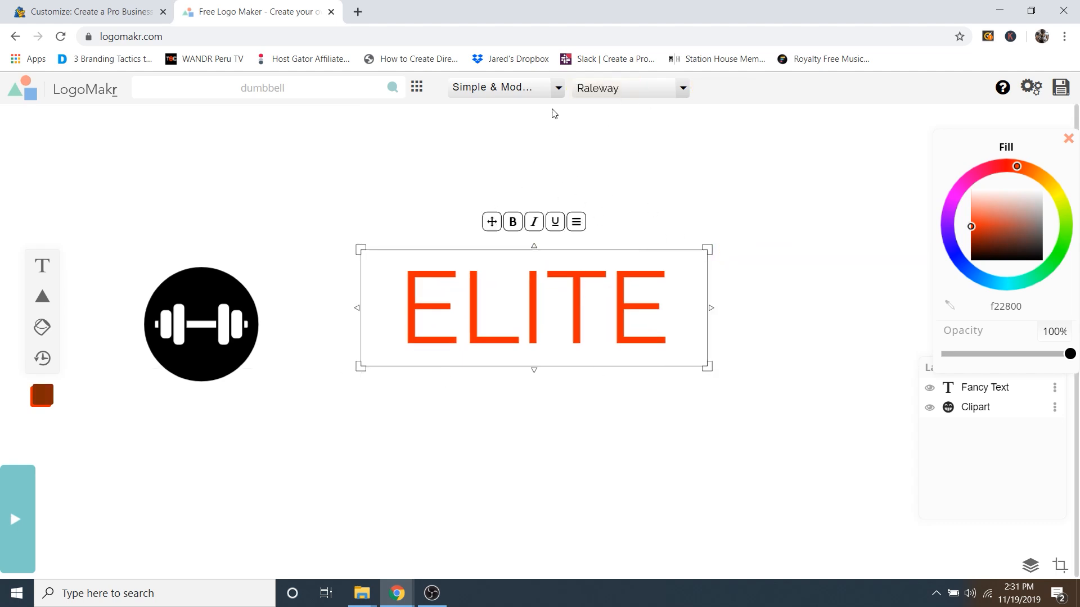
Step: Try the Fun & Funky font category for the ELITE text
click(529, 91)
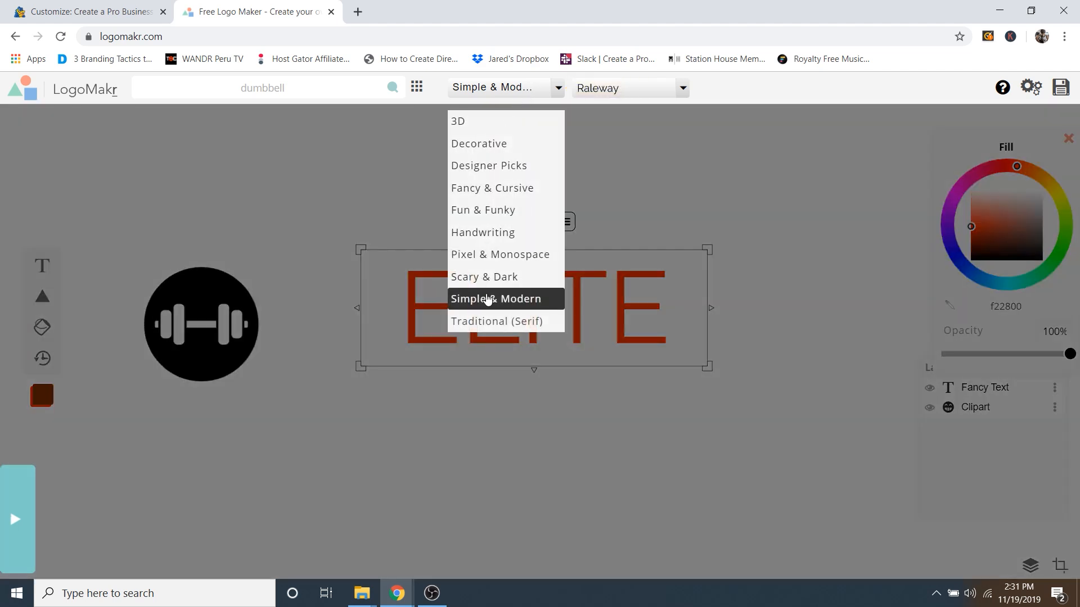
click(679, 89)
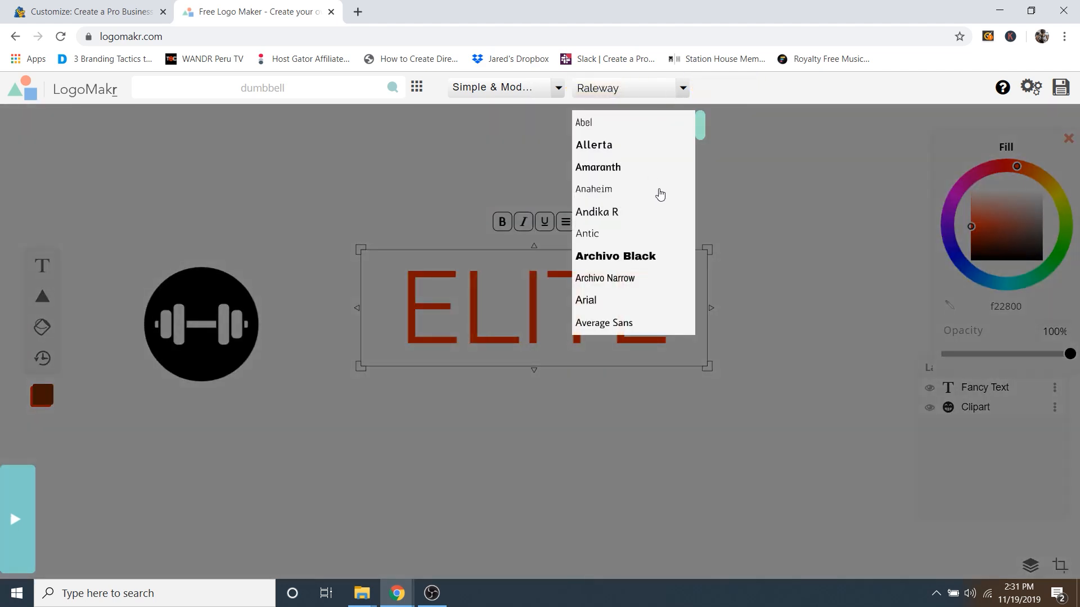
click(534, 92)
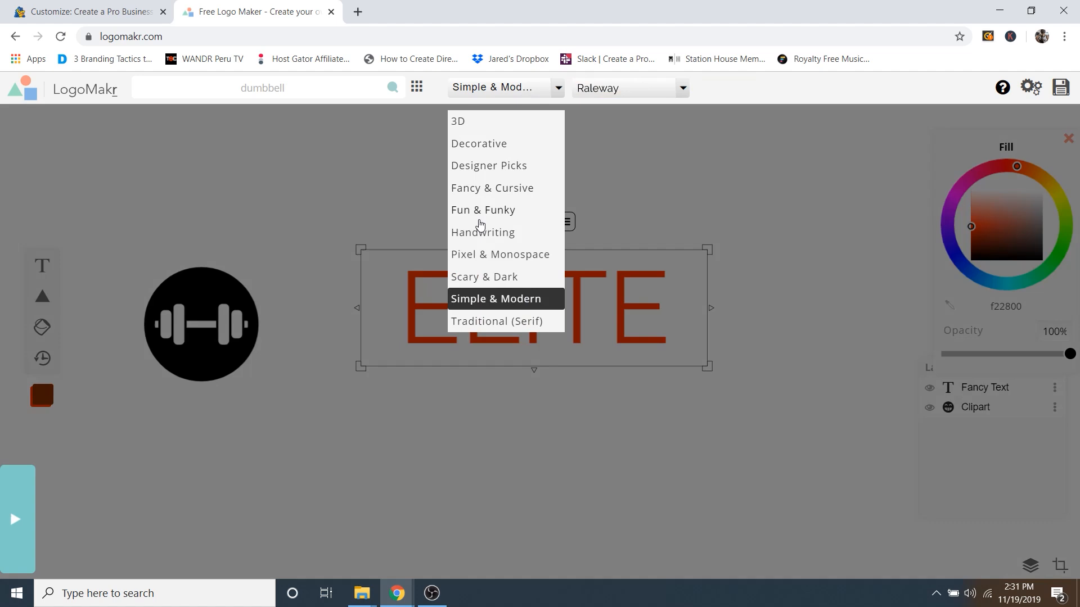
click(485, 217)
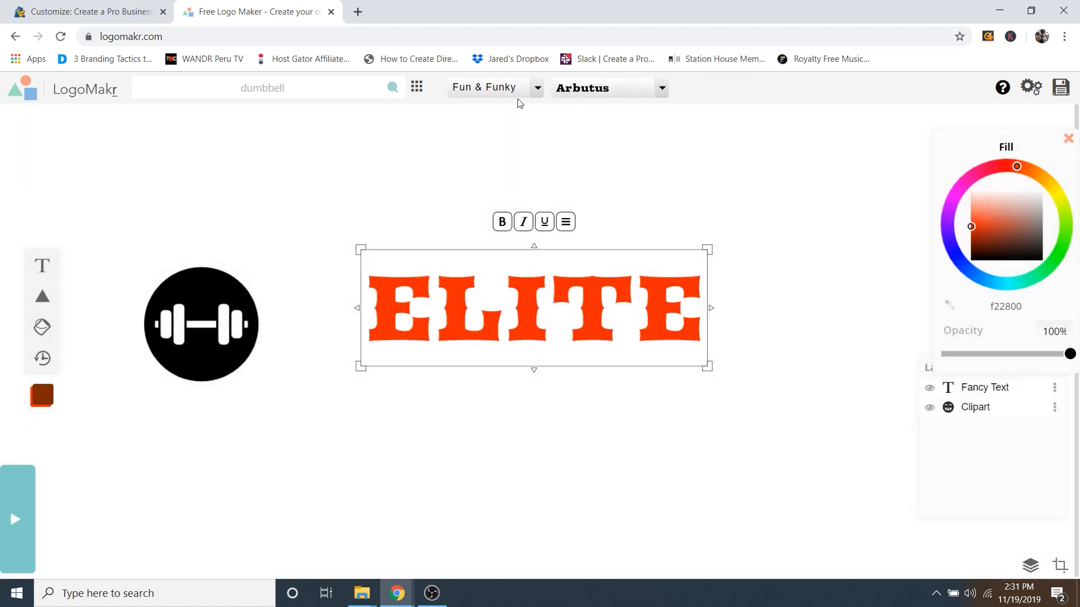
click(529, 92)
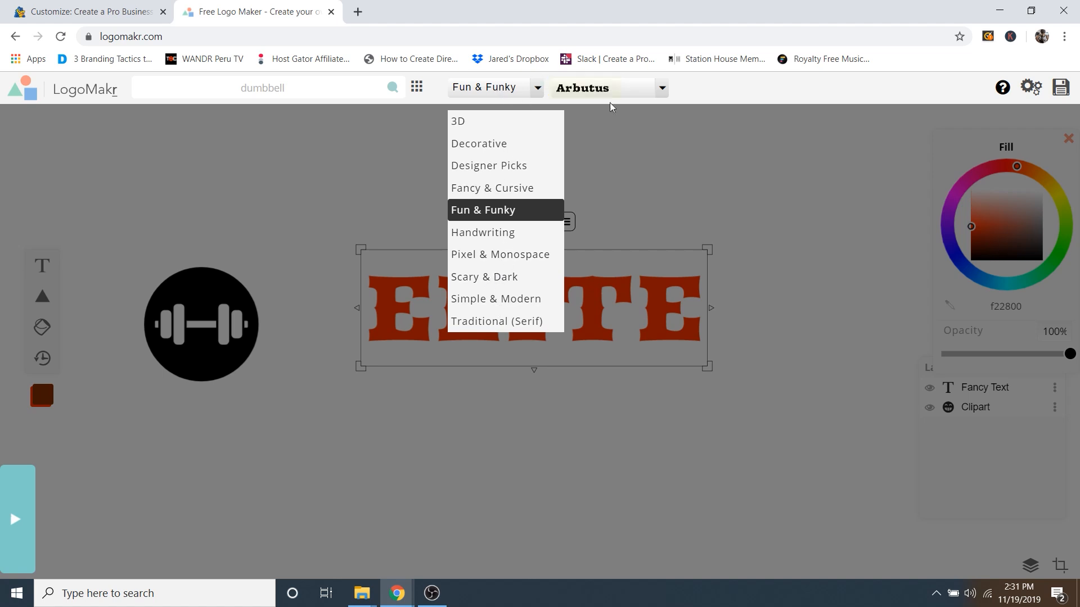
click(661, 90)
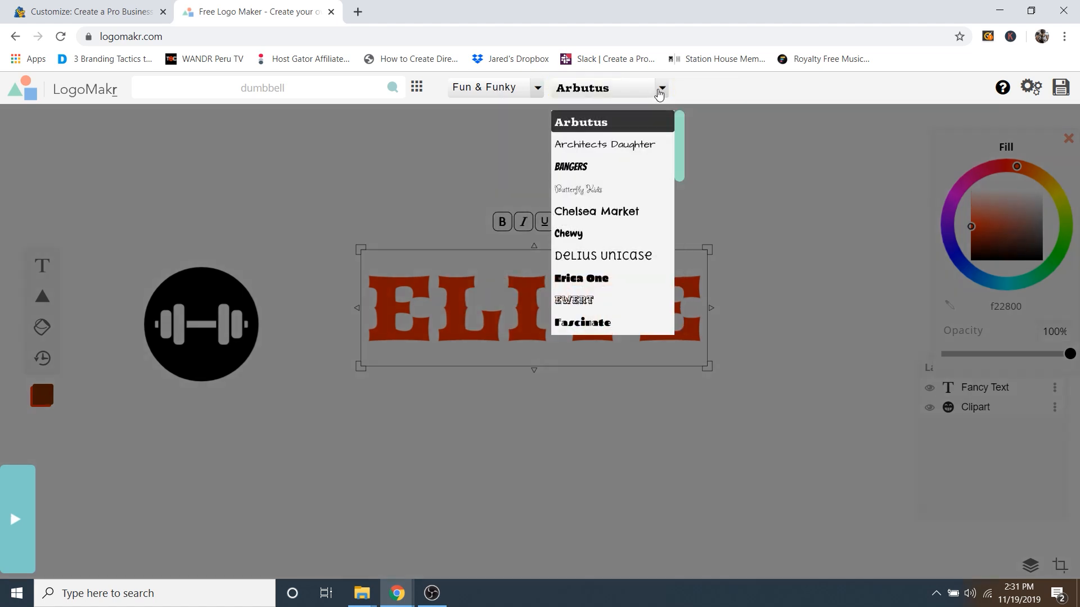
click(518, 87)
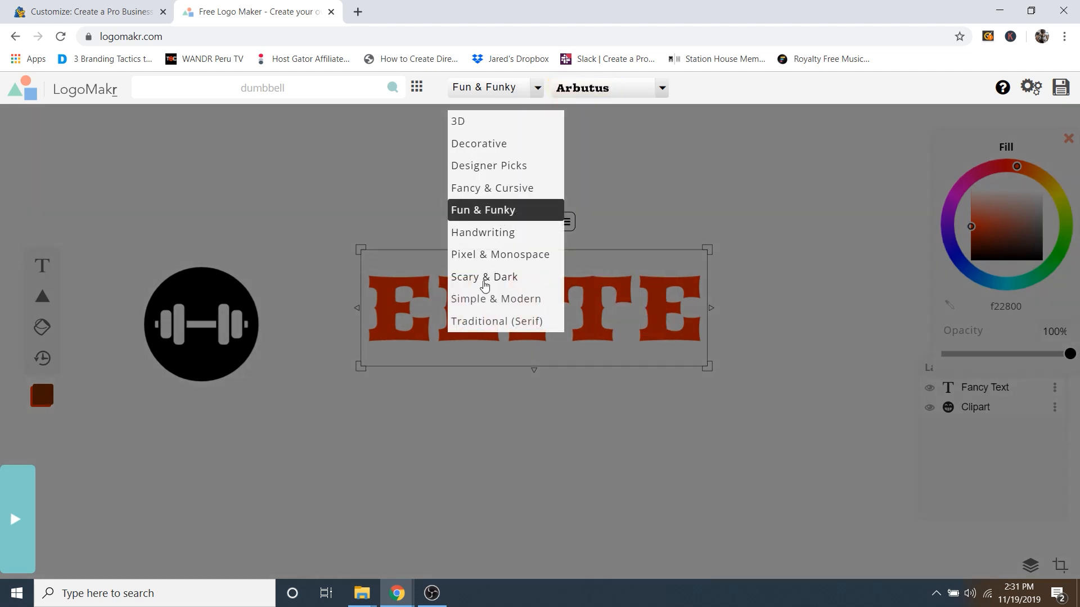
Step: Set ELITE in Simple & Modern's Open Sans Extra Bold and move it toward the dumbbell
click(481, 300)
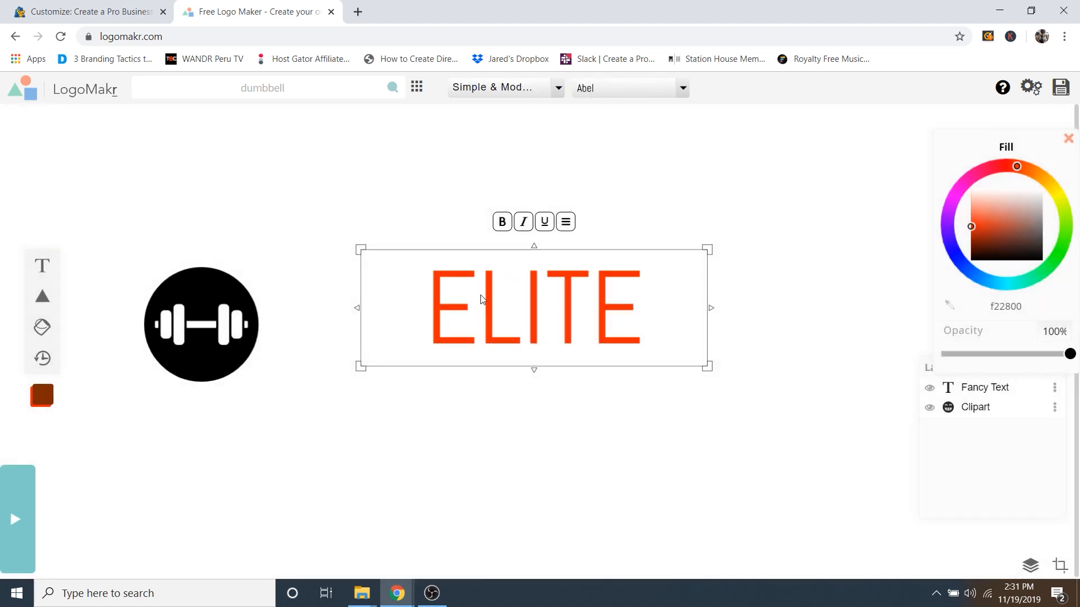
click(643, 96)
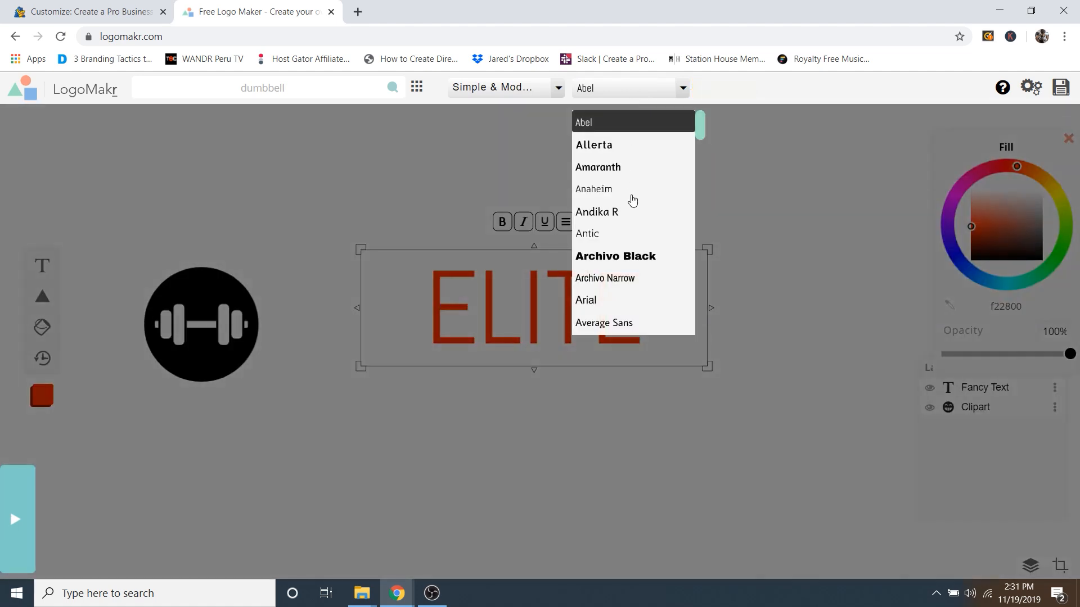
scroll(633, 201, down, 10)
scroll(635, 203, down, 10)
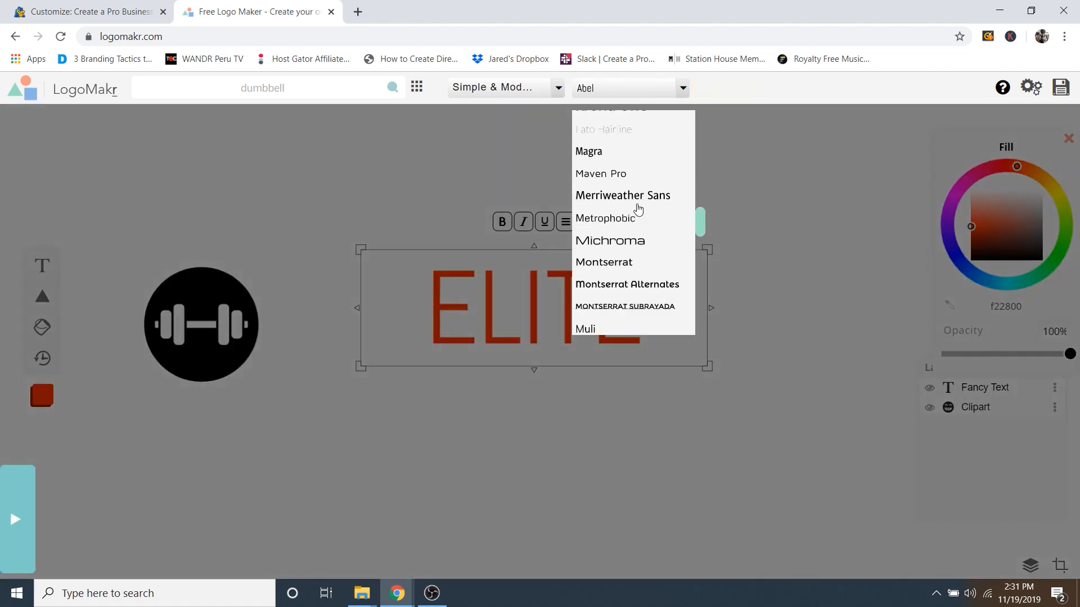
click(624, 183)
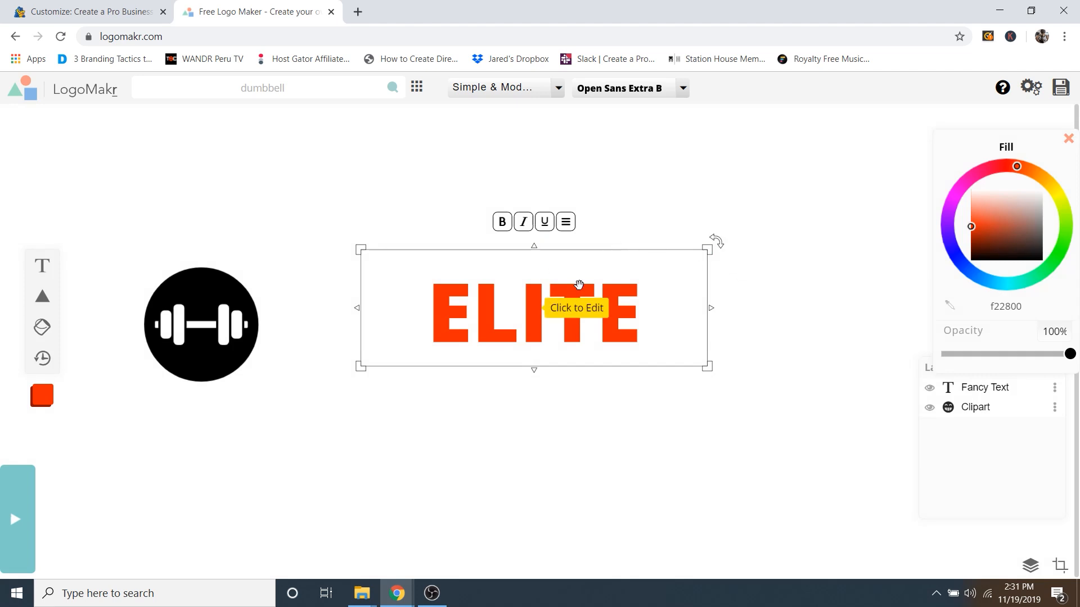
drag(565, 302, 423, 321)
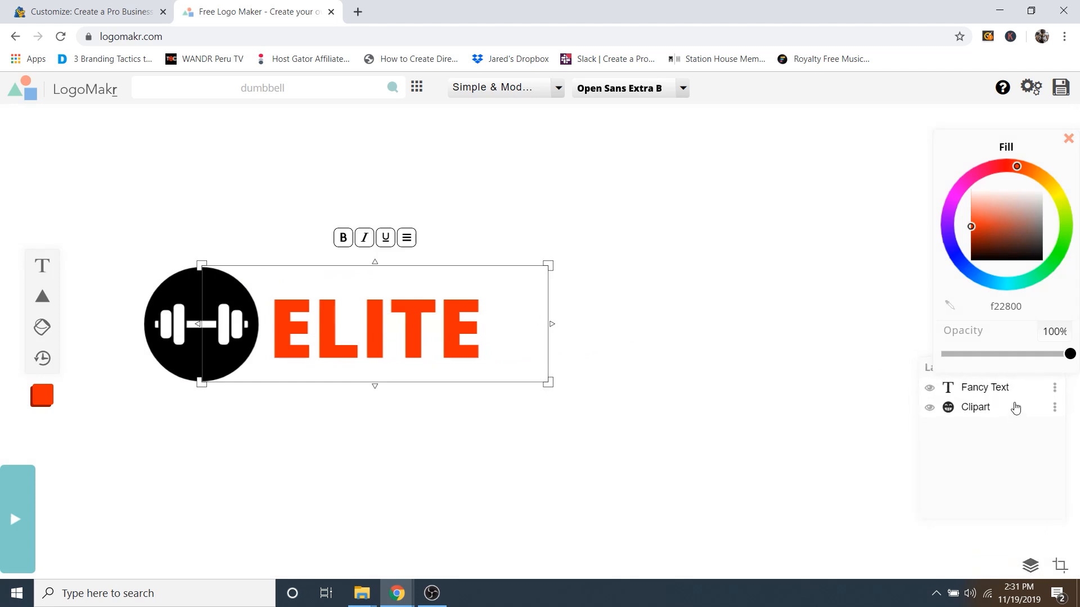
Step: Duplicate the ELITE layer and retype the copy as FITNESS
click(1056, 392)
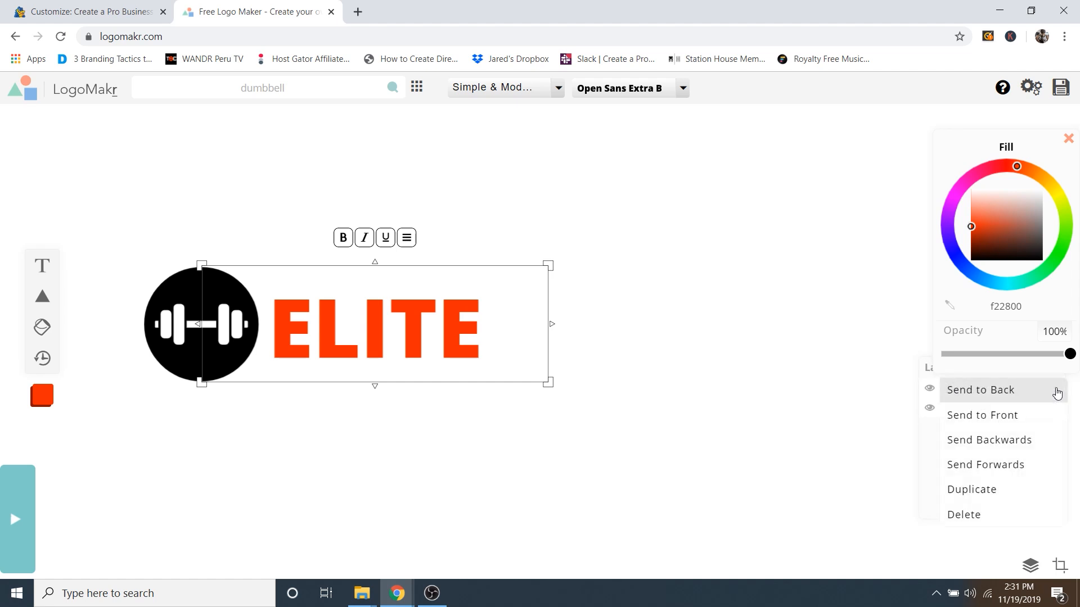
click(978, 493)
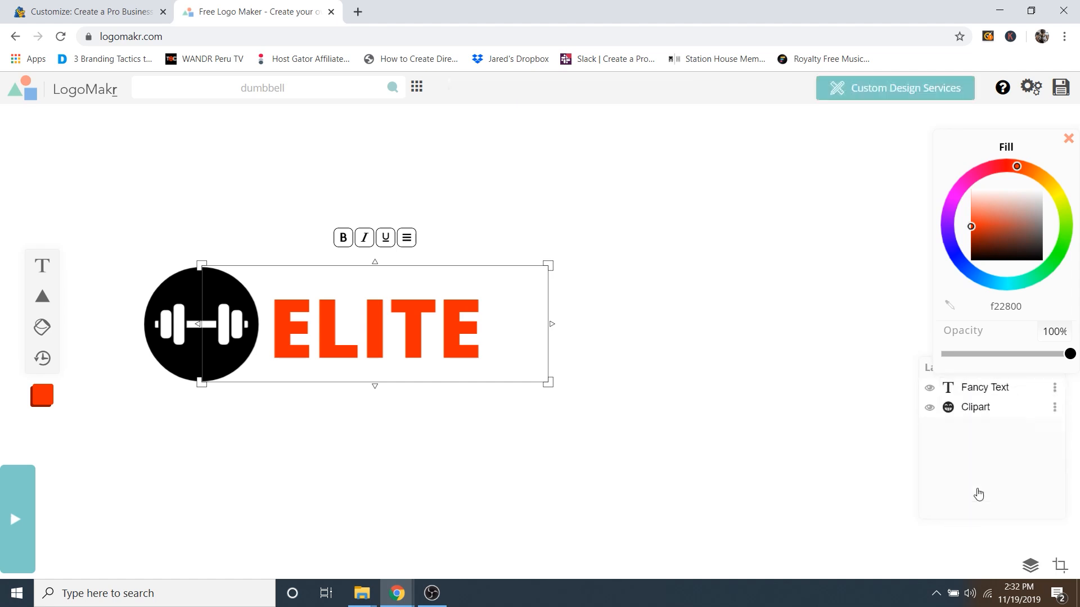
drag(397, 329, 628, 324)
click(628, 321)
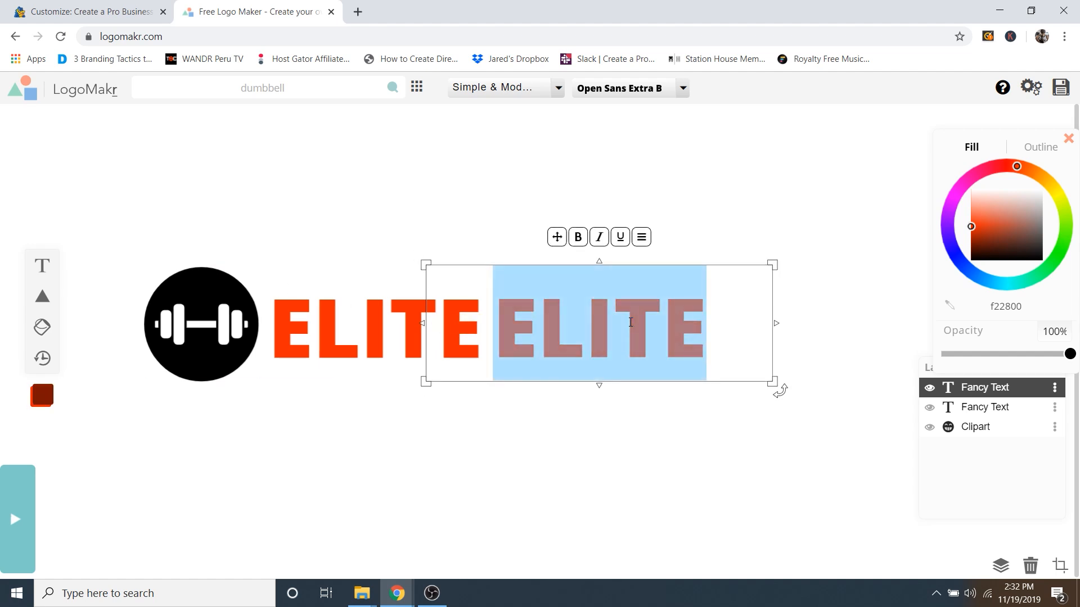
text(FITNESS)
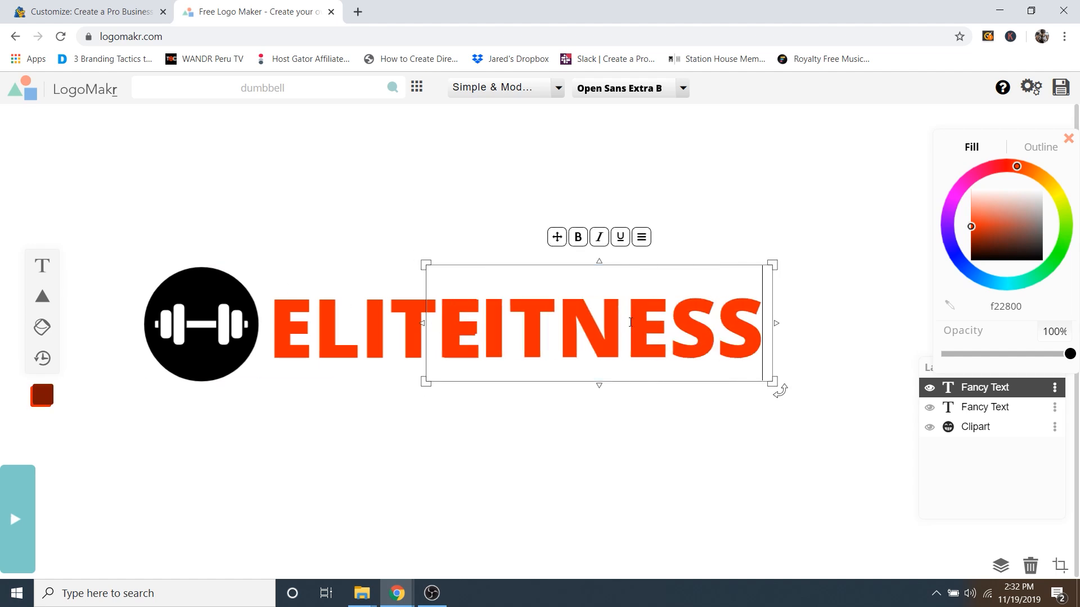
Step: Make the FITNESS text black (000000)
click(630, 322)
double_click(631, 322)
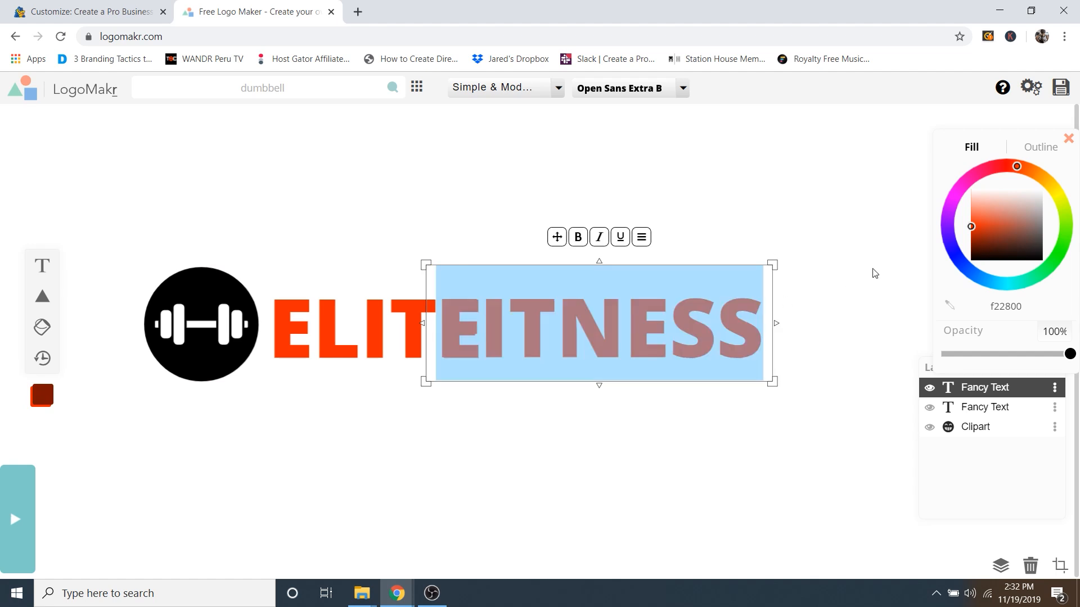
drag(983, 233, 962, 263)
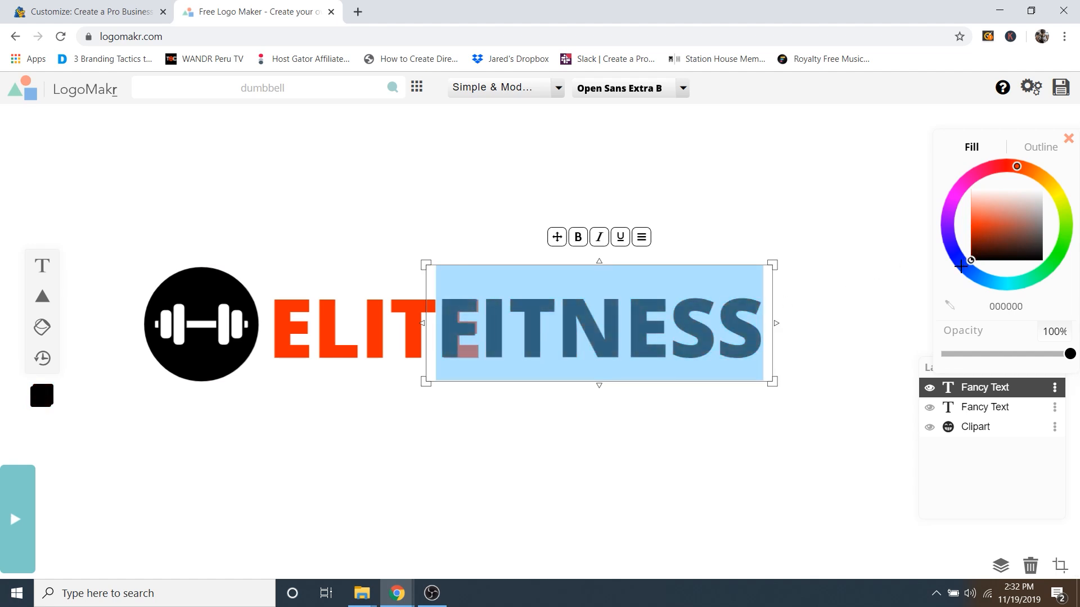
click(758, 219)
Step: Place FITNESS right after ELITE and align ELITE beside it, then select the dumbbell icon
drag(627, 312, 690, 311)
drag(404, 310, 411, 310)
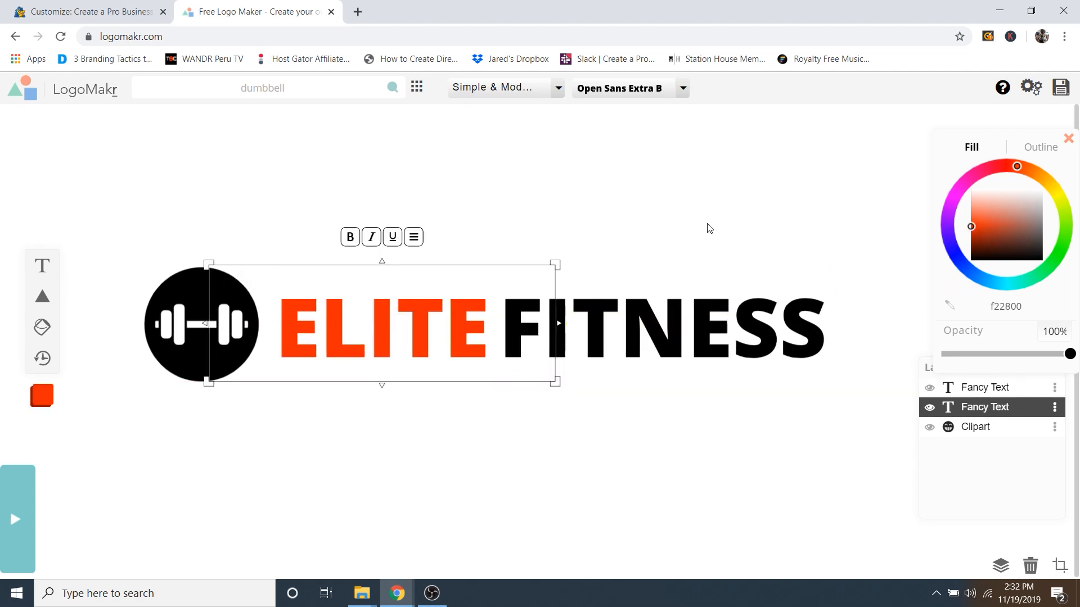
click(708, 224)
click(393, 296)
click(207, 292)
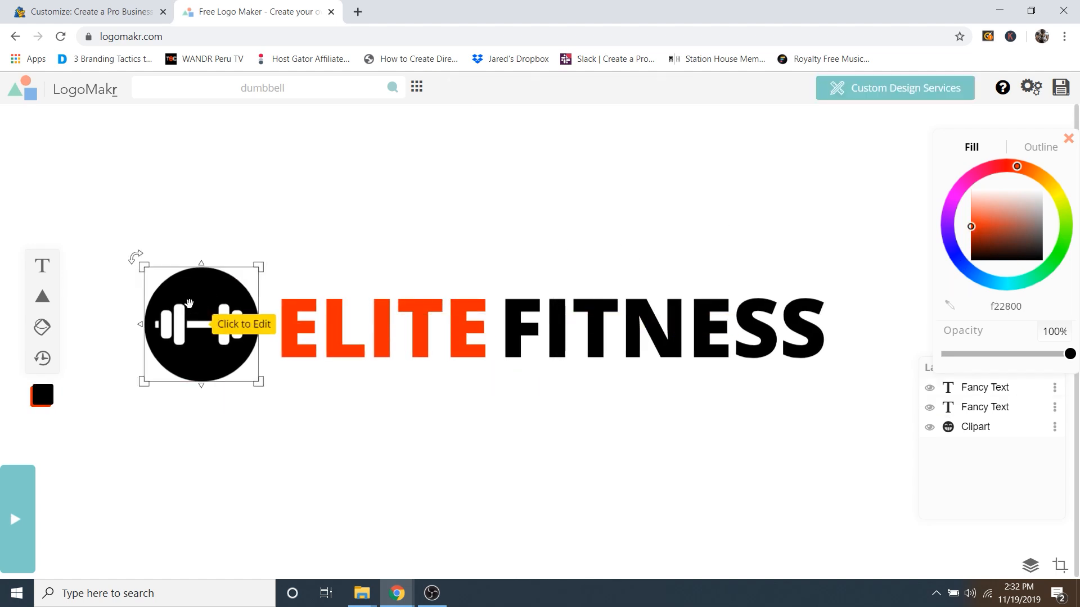
click(123, 18)
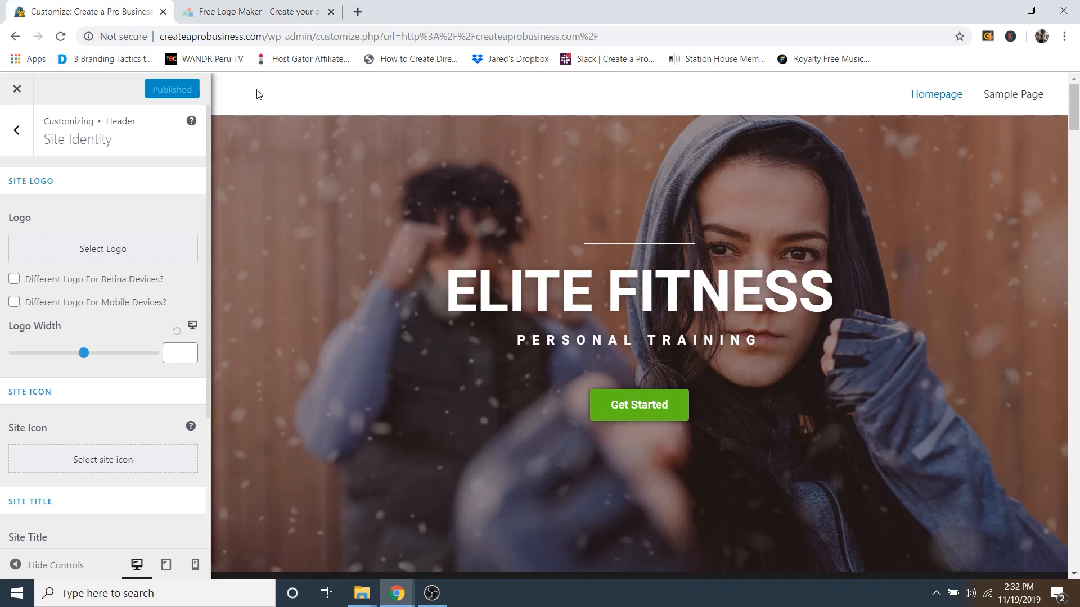
click(237, 11)
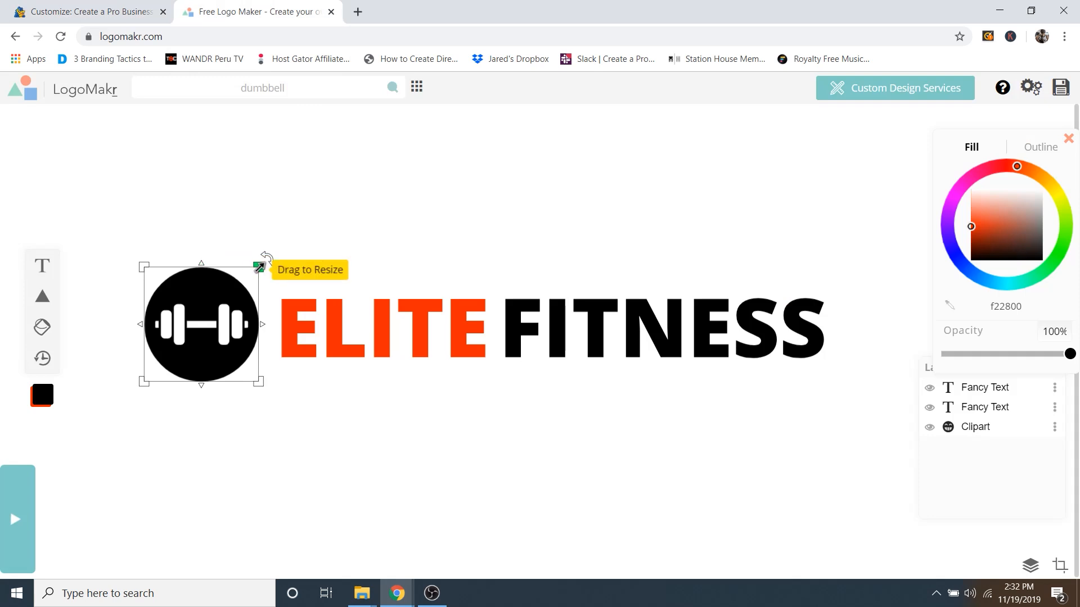
Step: Shrink the dumbbell icon, move it closer to the text and fill it white (ffffff)
drag(259, 265, 235, 289)
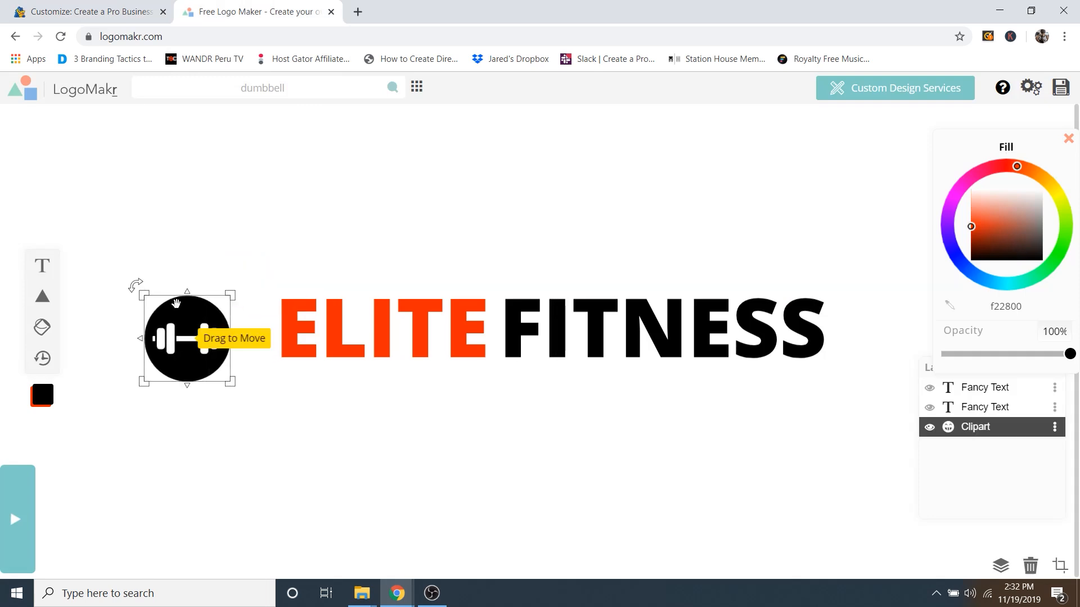
drag(175, 307, 211, 296)
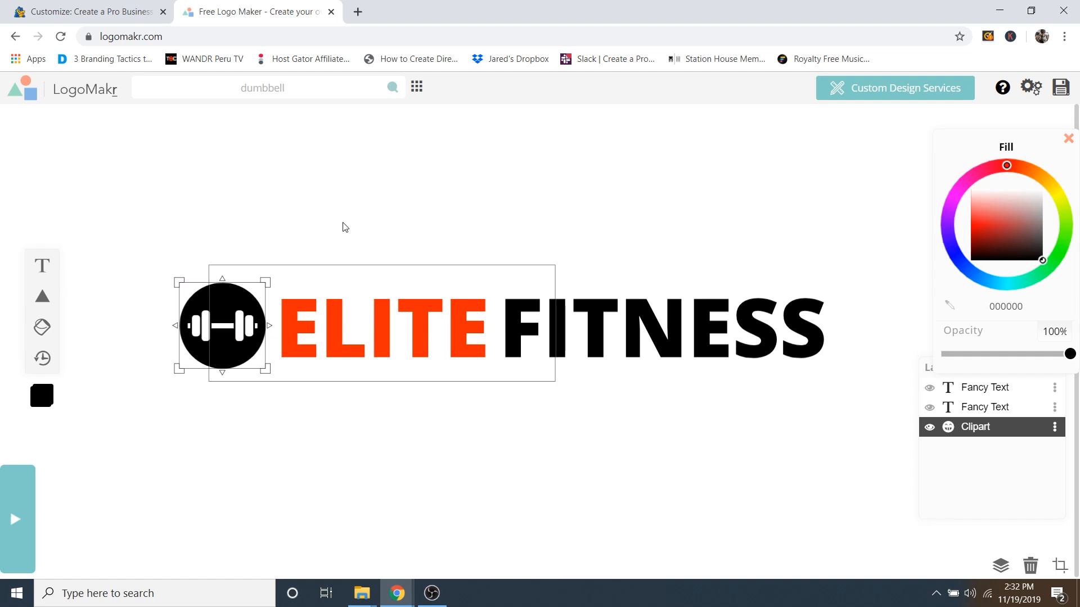
mouse_move(1007, 222)
mouse_down()
mouse_move(1012, 181)
mouse_move(920, 218)
mouse_move(974, 281)
mouse_move(1065, 240)
mouse_move(1006, 174)
mouse_move(978, 178)
mouse_move(996, 197)
mouse_move(990, 242)
mouse_move(1005, 195)
mouse_move(1001, 205)
mouse_move(995, 174)
mouse_up()
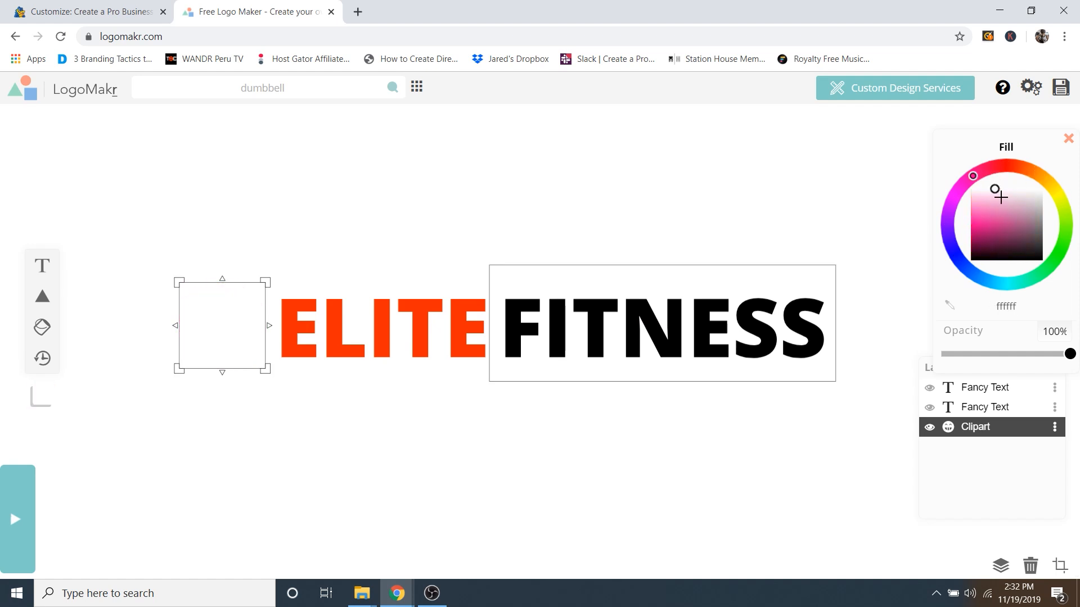
Step: Fill the FITNESS text white (ffffff) and save the logo to reach the download options
click(597, 313)
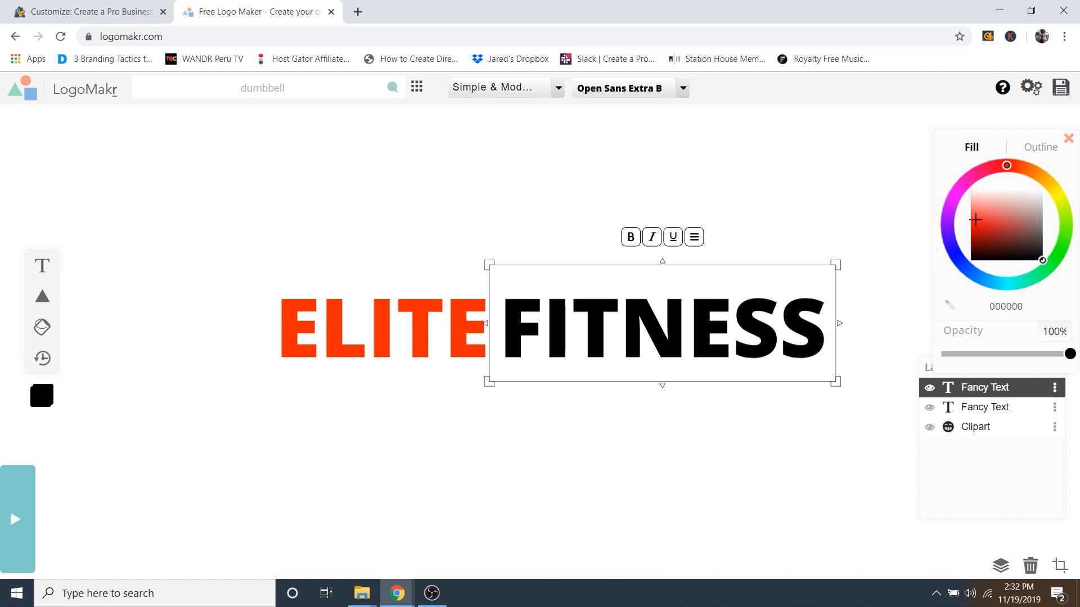
drag(976, 219, 998, 164)
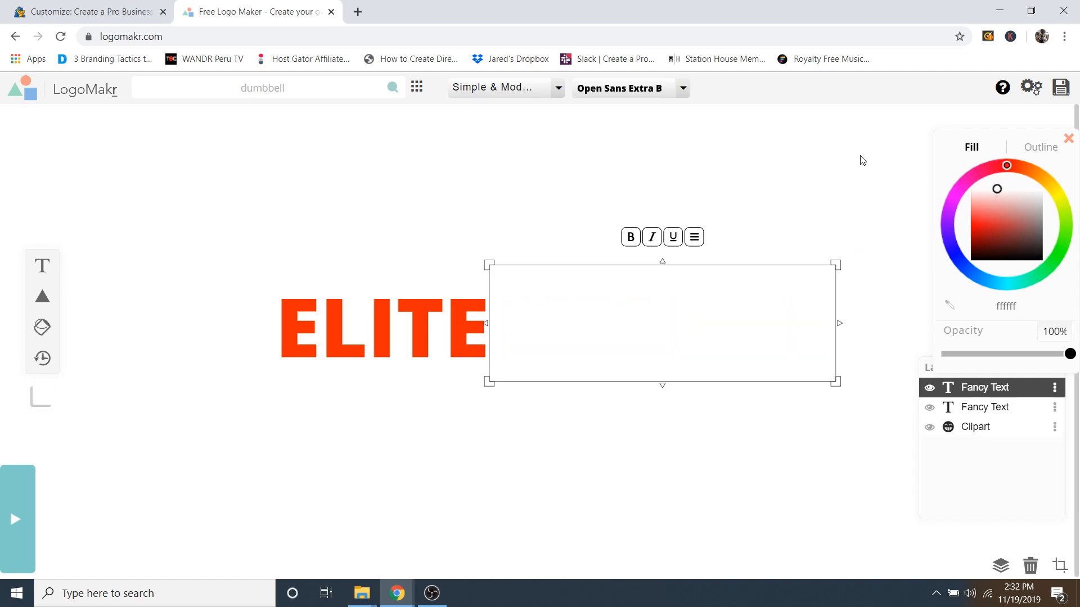
click(1061, 89)
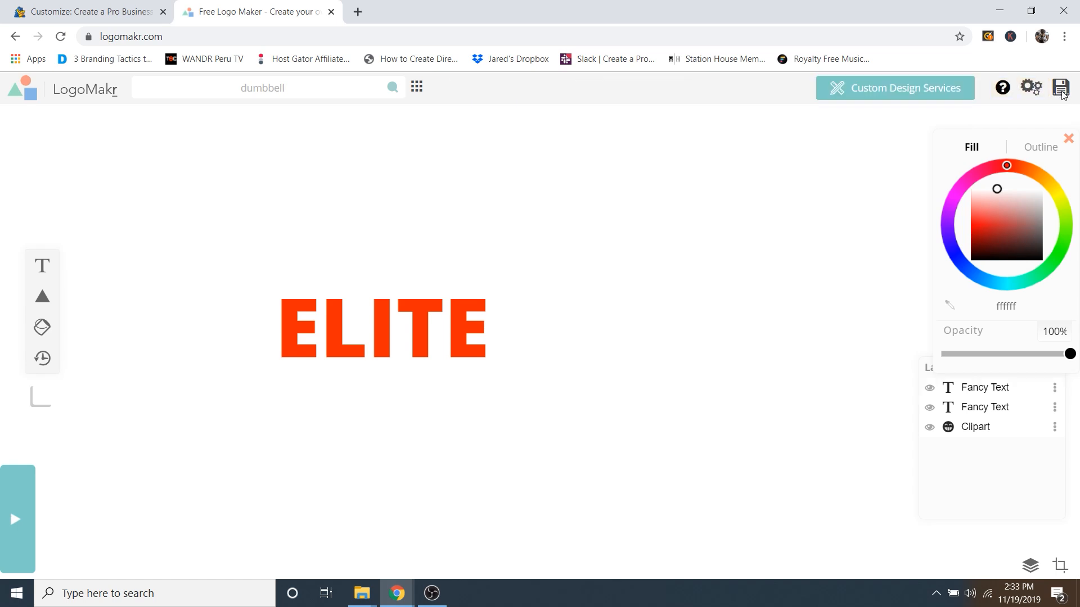
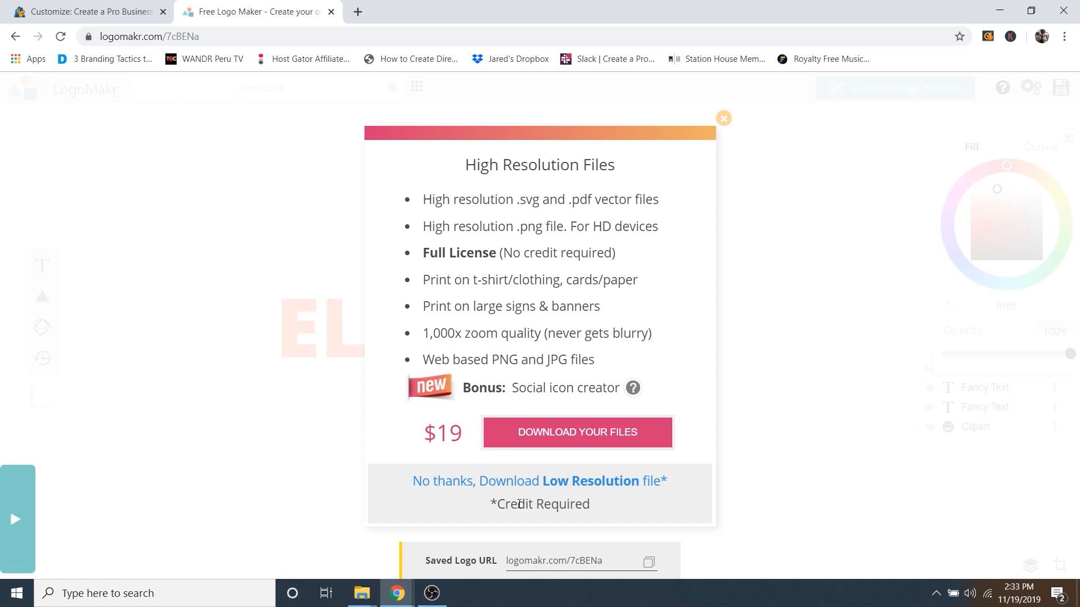
Step: Download the free low-resolution ELITE logo as LogoMakr_7cBENa.png and return to the Customizer
click(484, 485)
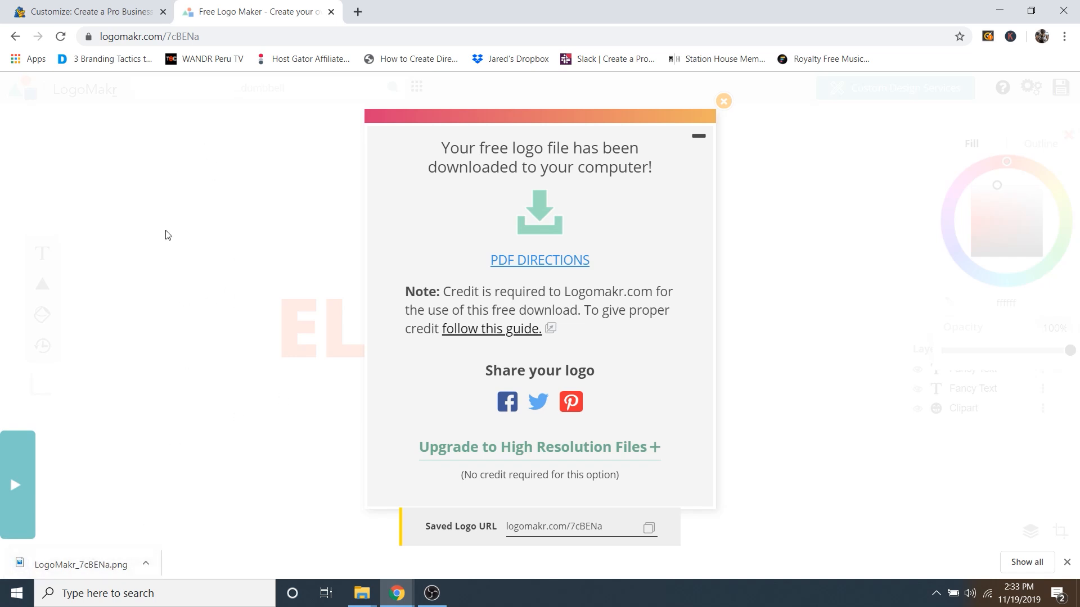
click(93, 11)
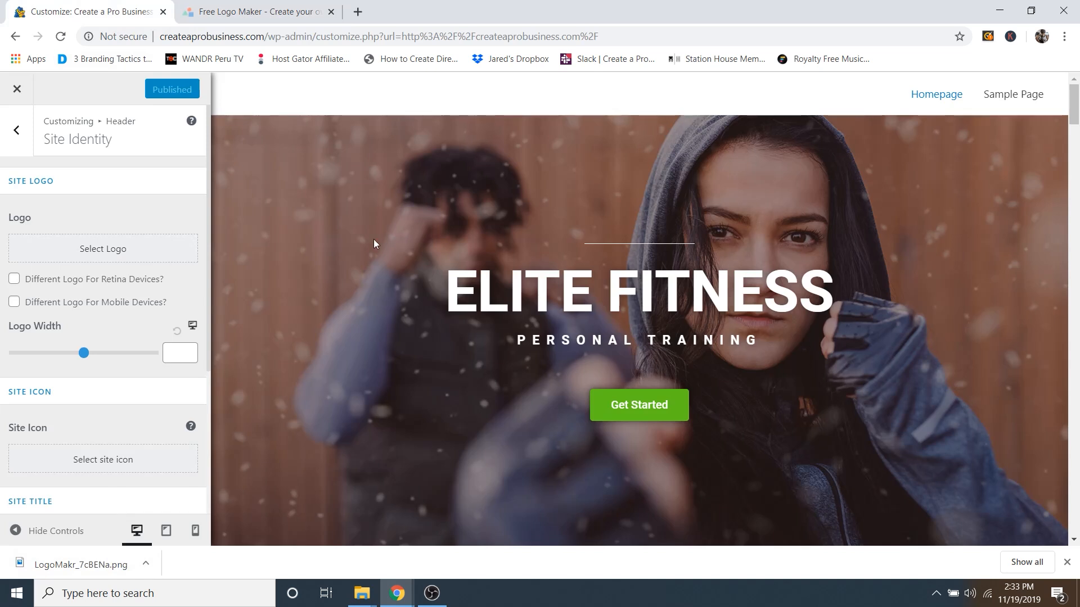
Step: Choose the Elite Fitness image from the Media Library as the site logo, skipping cropping
click(103, 250)
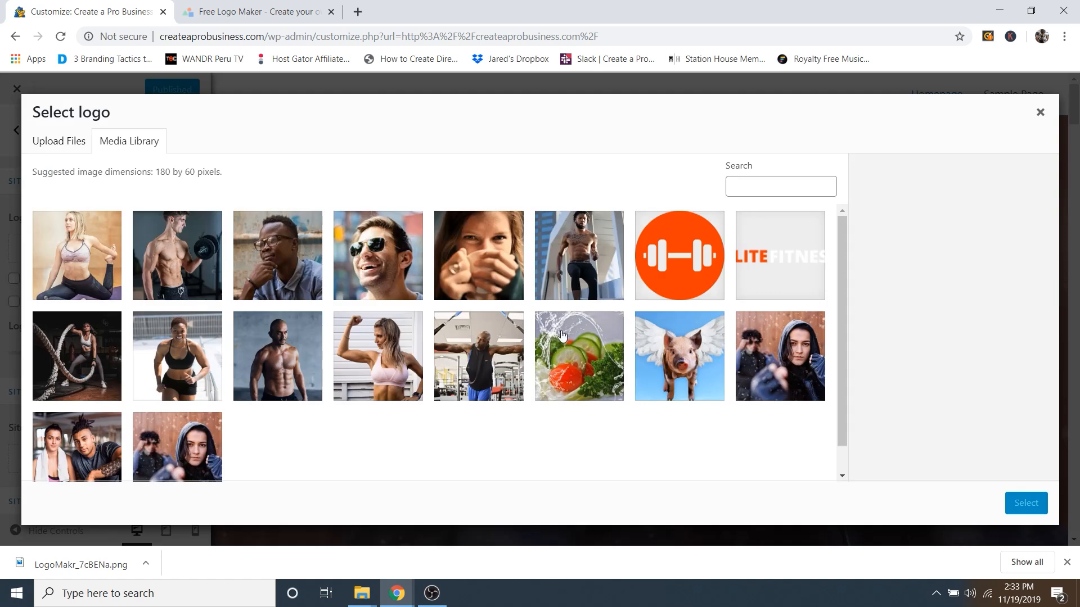
click(787, 243)
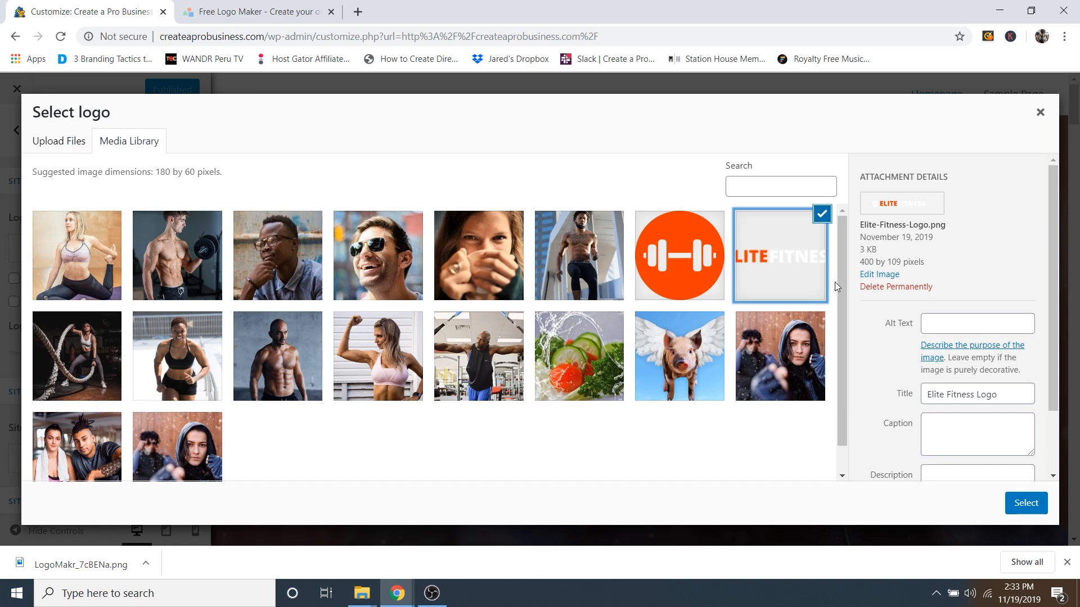
click(1030, 509)
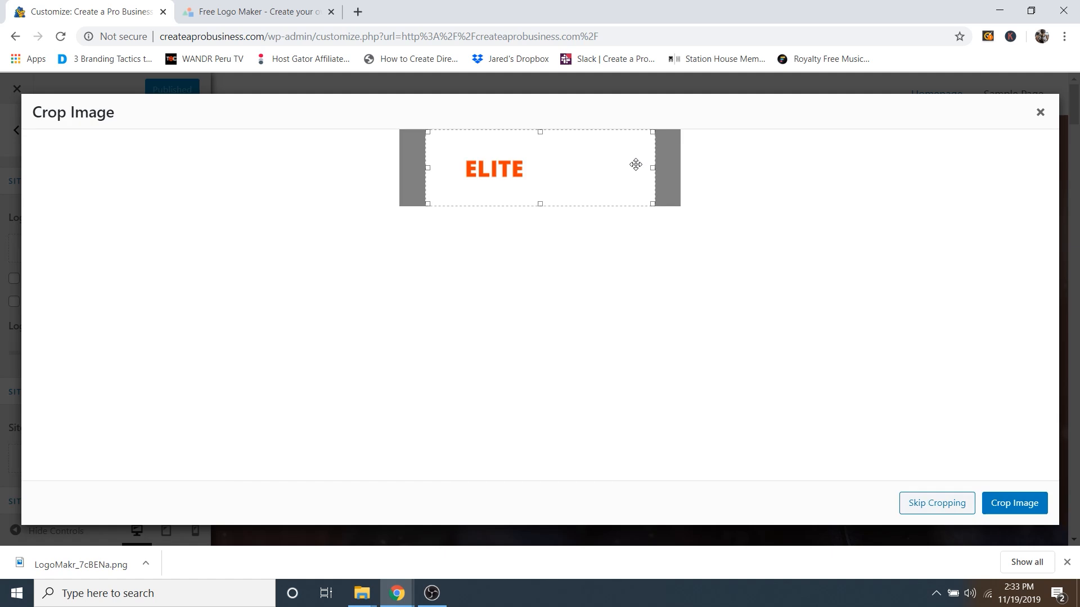
click(948, 504)
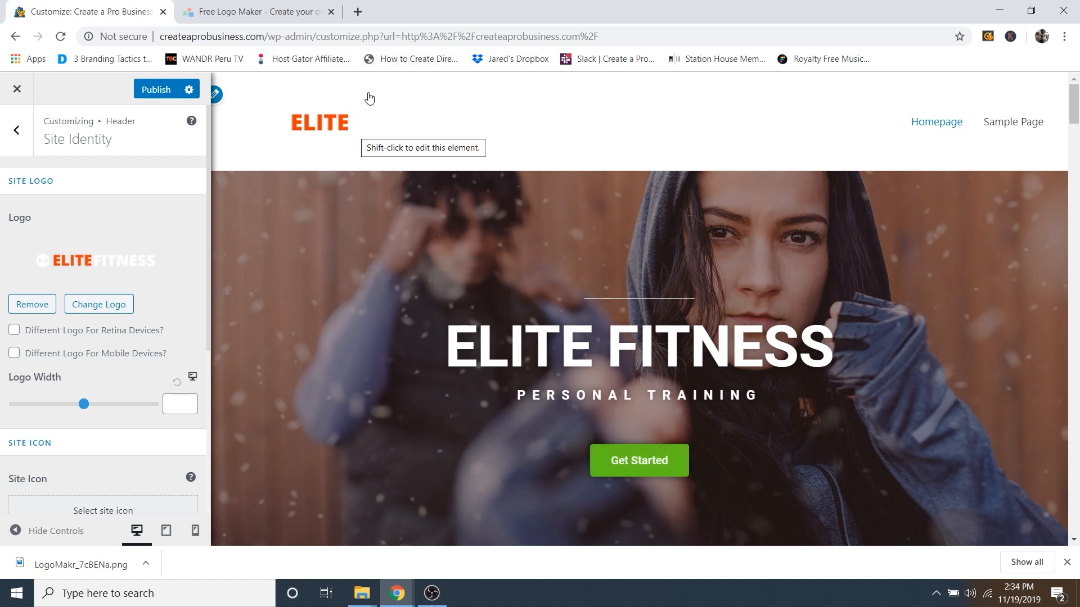
Step: Enable the transparent header on the complete website, then reopen Site Identity
click(22, 140)
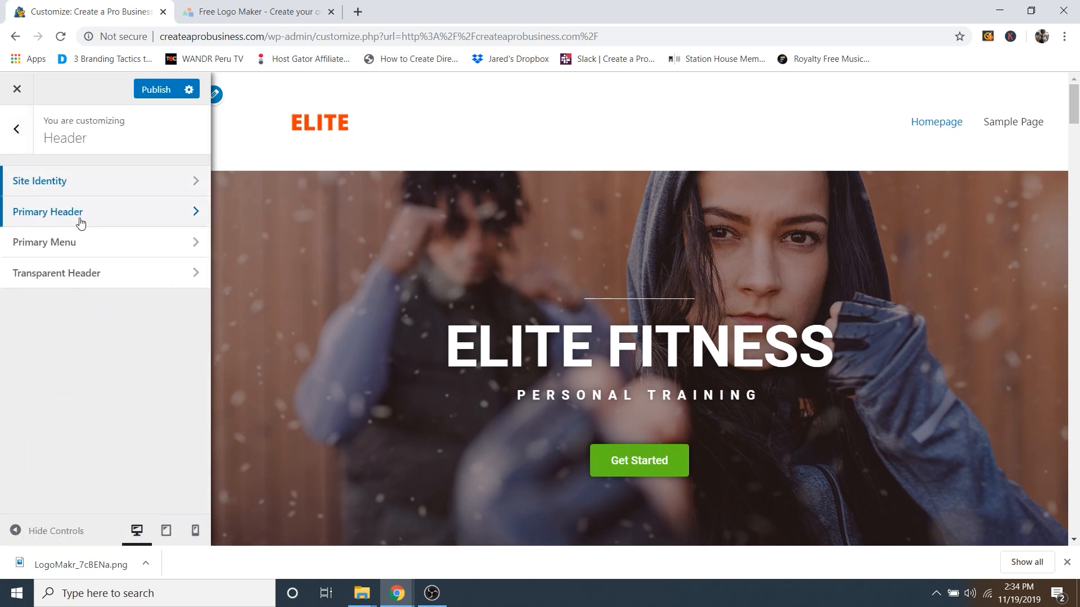
click(68, 274)
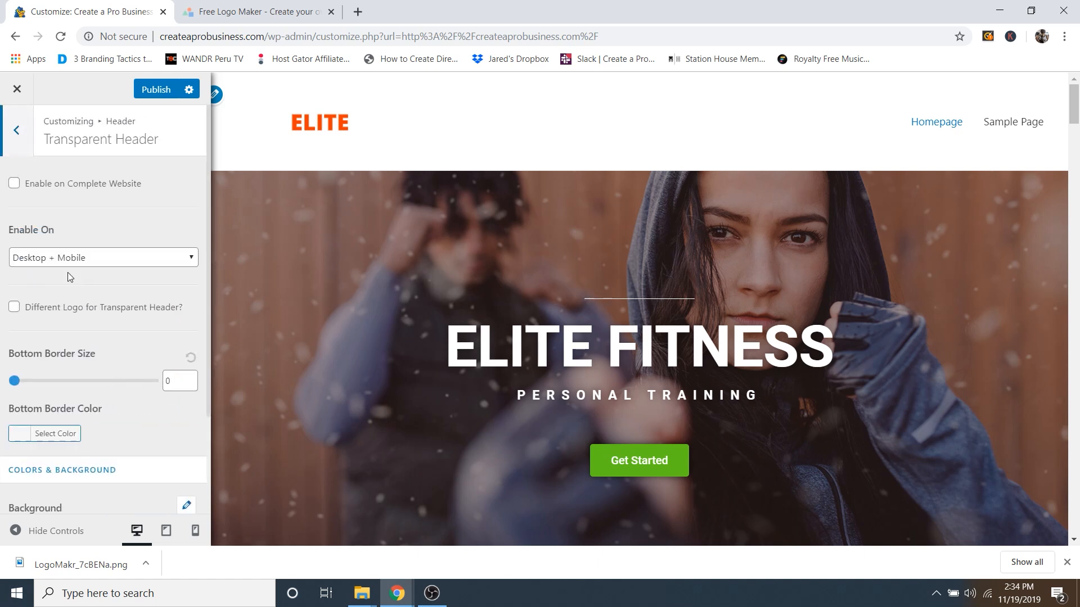
click(32, 186)
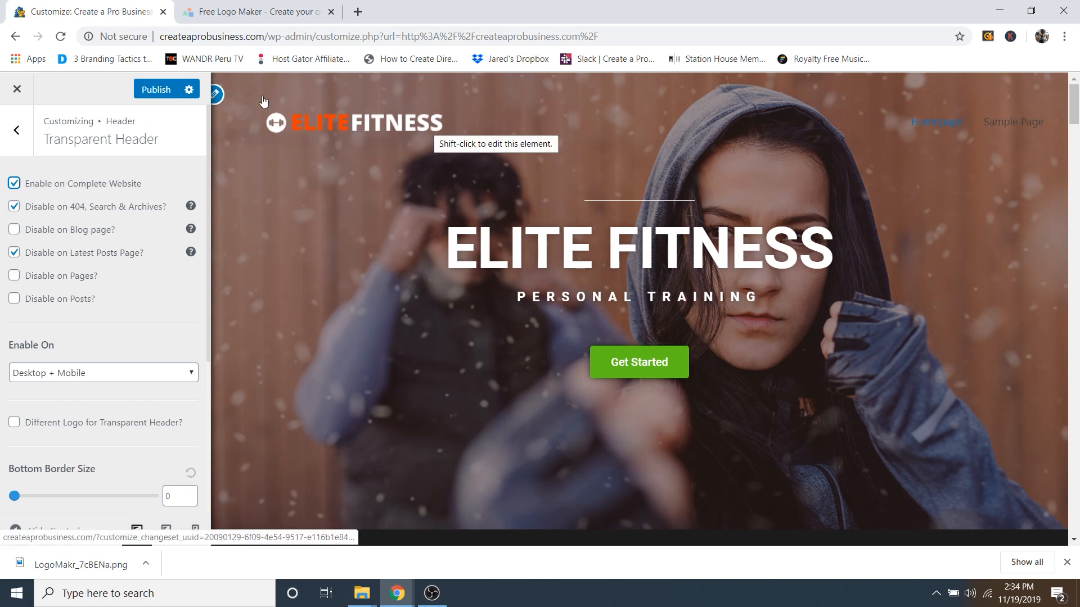
click(217, 97)
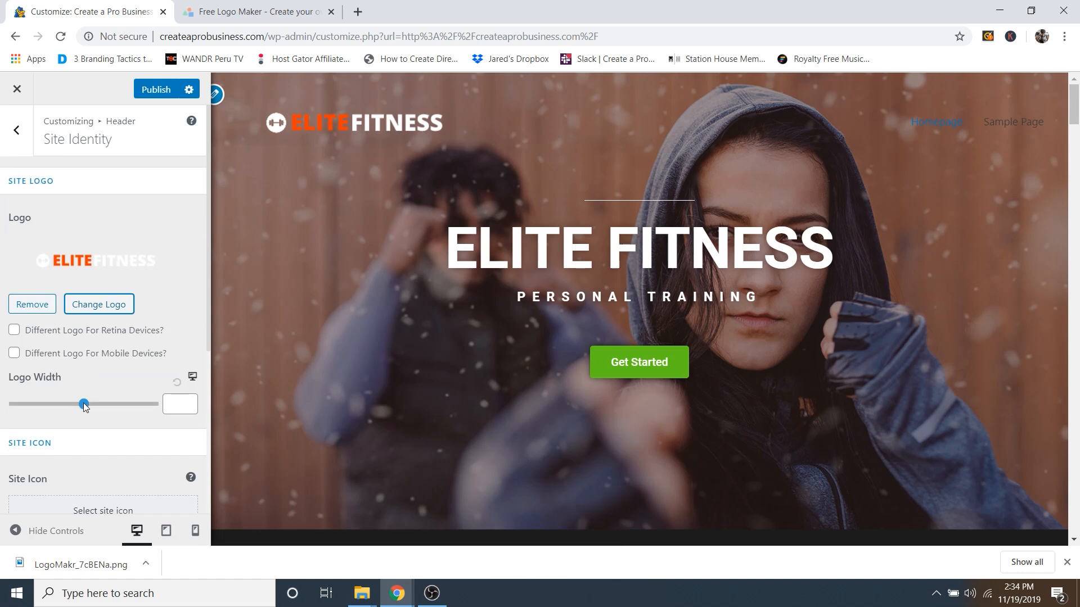
Step: Narrow the logo width to 244 and pick the orange Favicon image as the site icon
drag(84, 403, 72, 412)
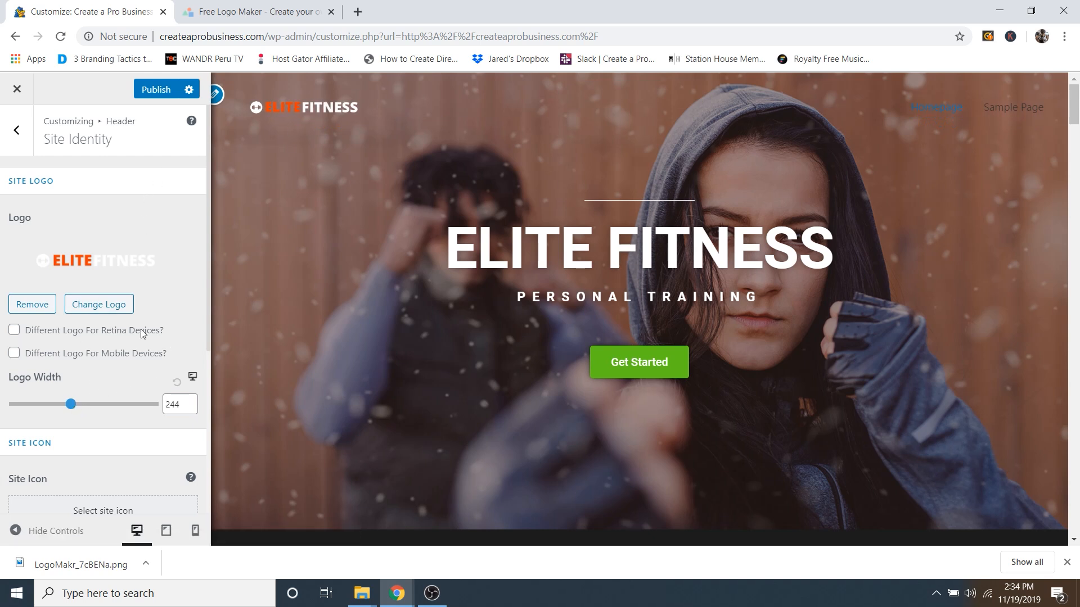
scroll(113, 365, down, 4)
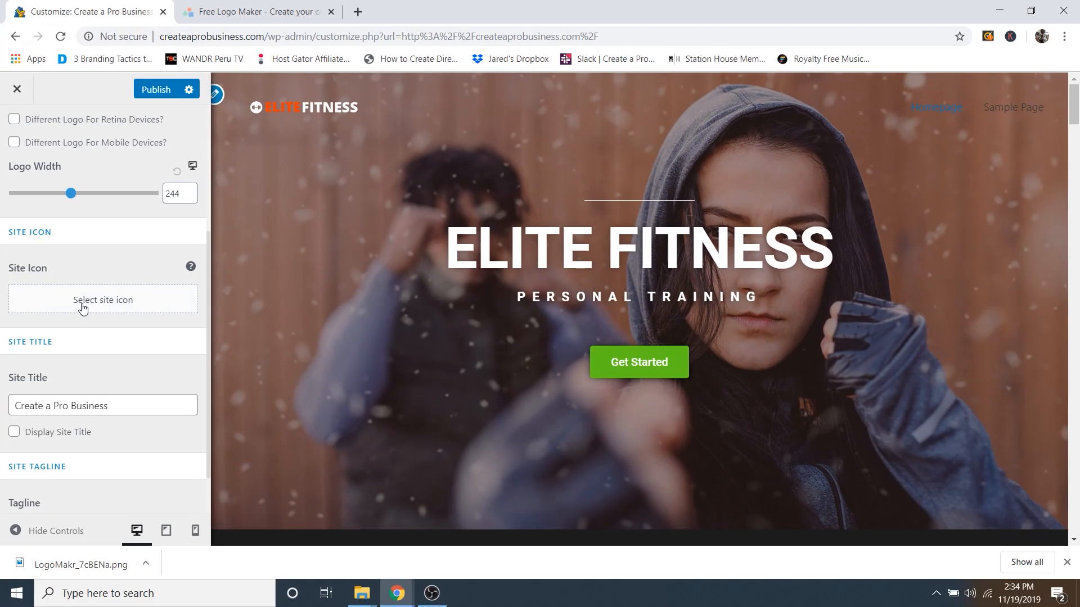
click(82, 308)
click(678, 265)
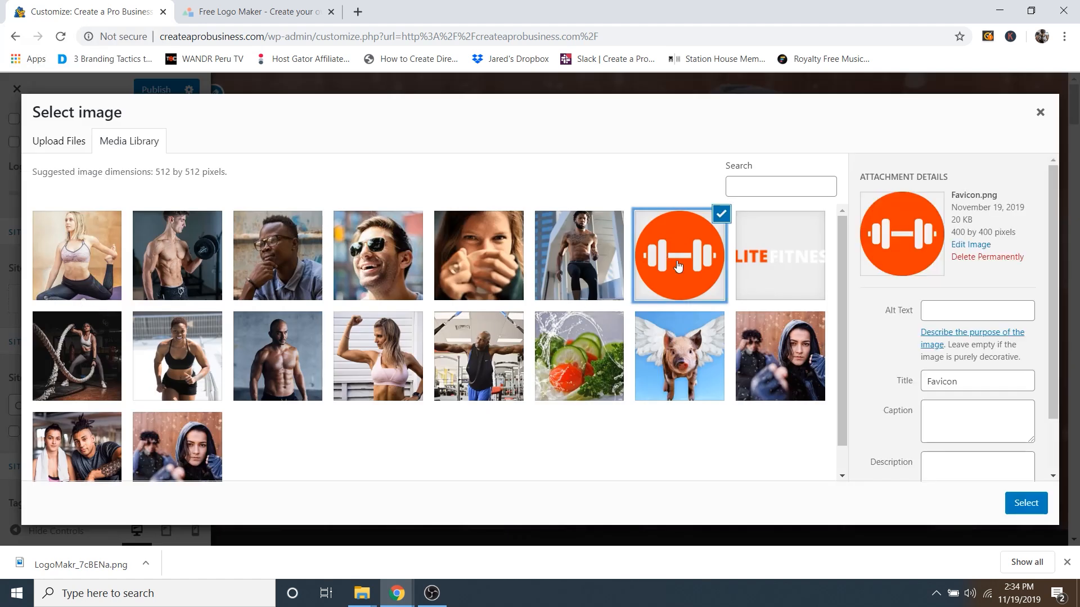
click(232, 13)
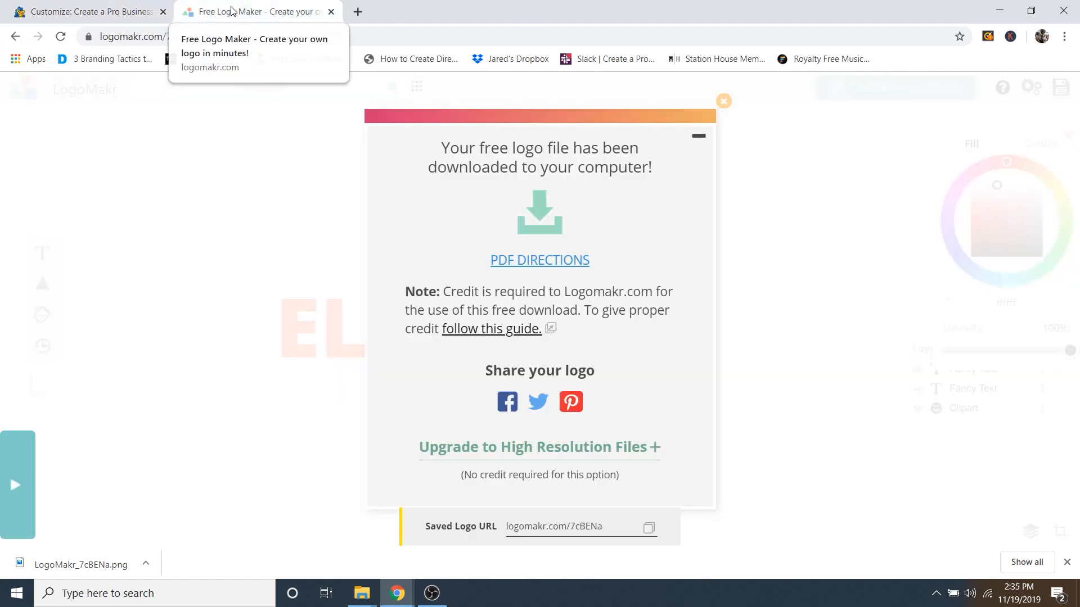
Step: Delete the ELITE and FITNESS text layers and centre the dumbbell clipart on the canvas
click(725, 102)
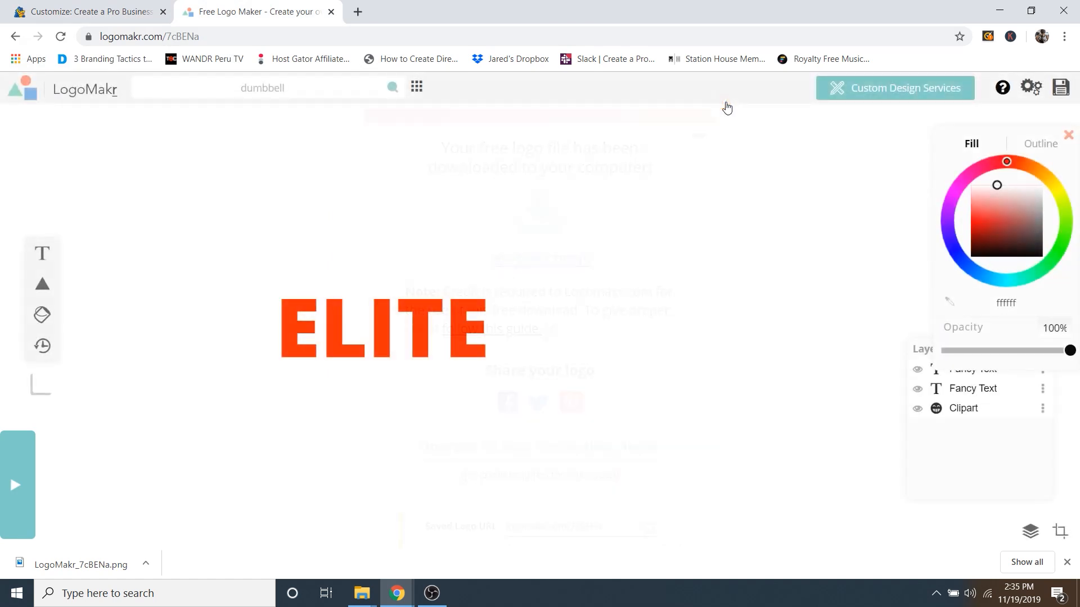
drag(585, 200, 401, 362)
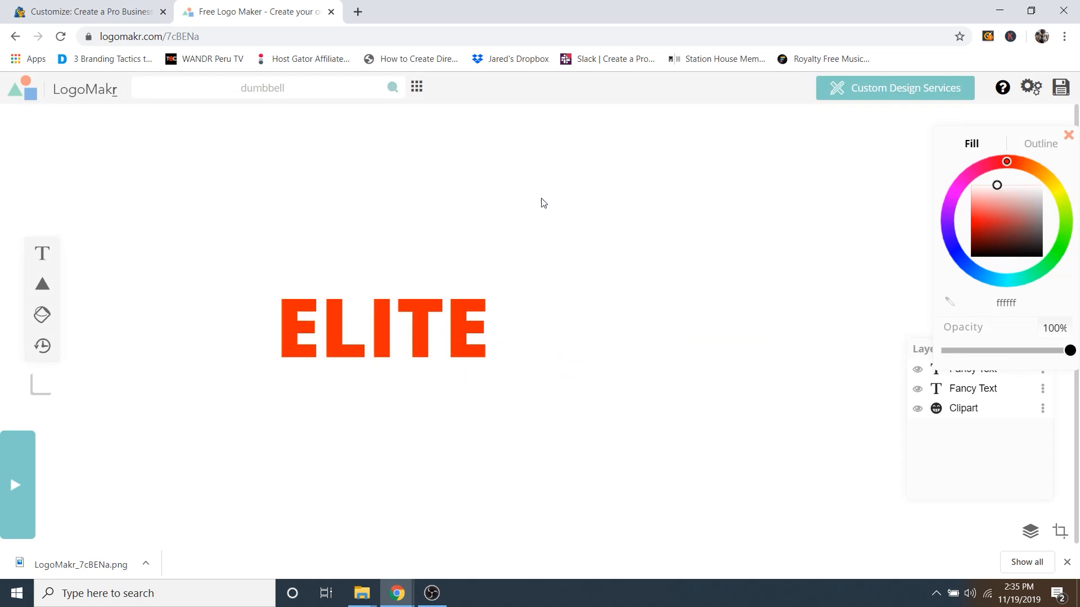
drag(635, 160, 431, 340)
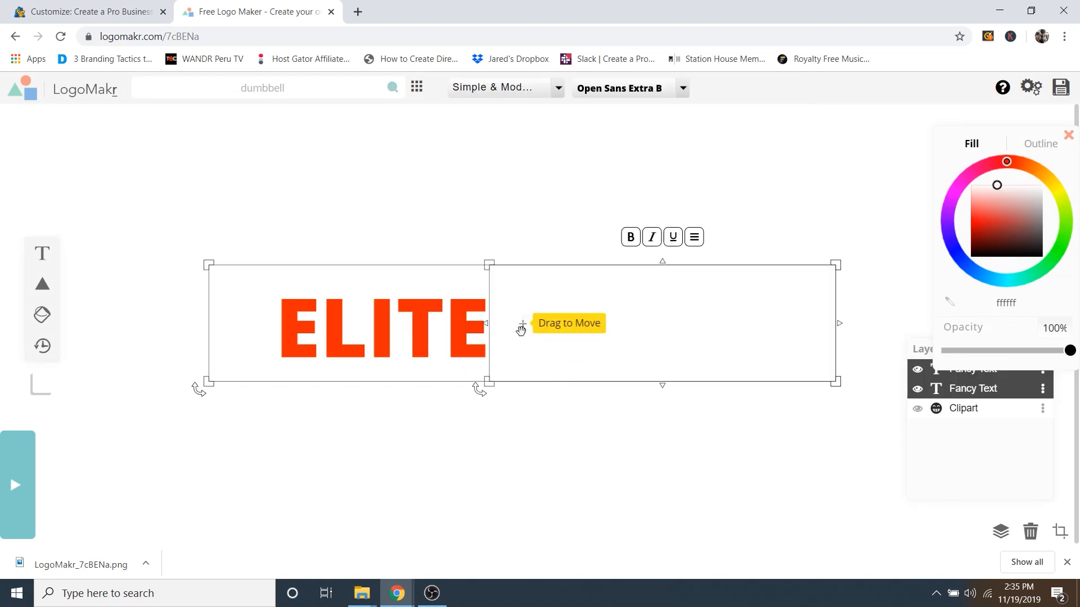
key(Delete)
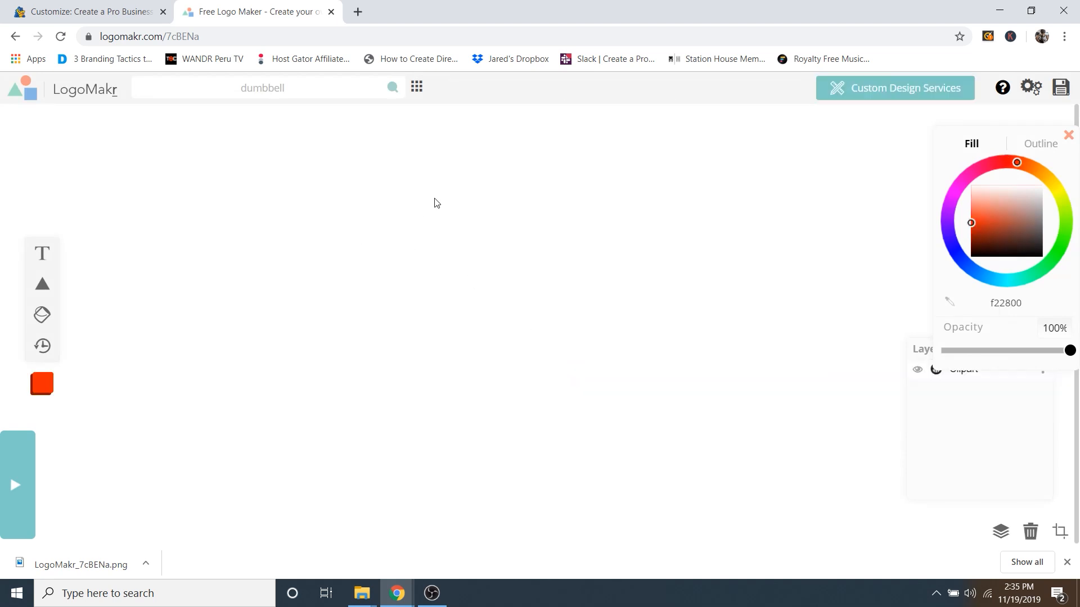
drag(434, 200, 93, 458)
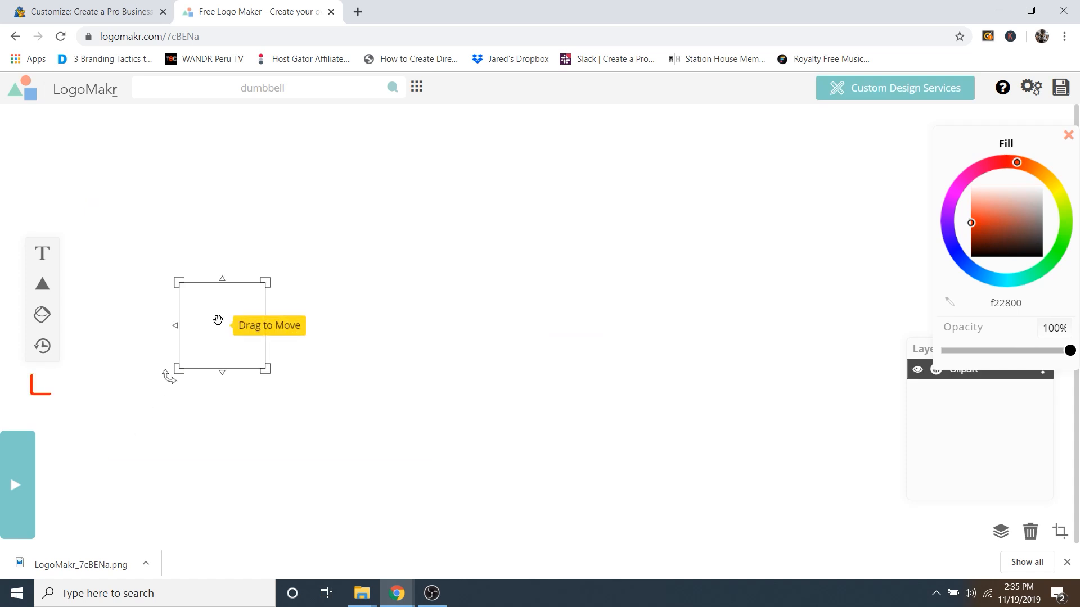
drag(222, 307, 499, 300)
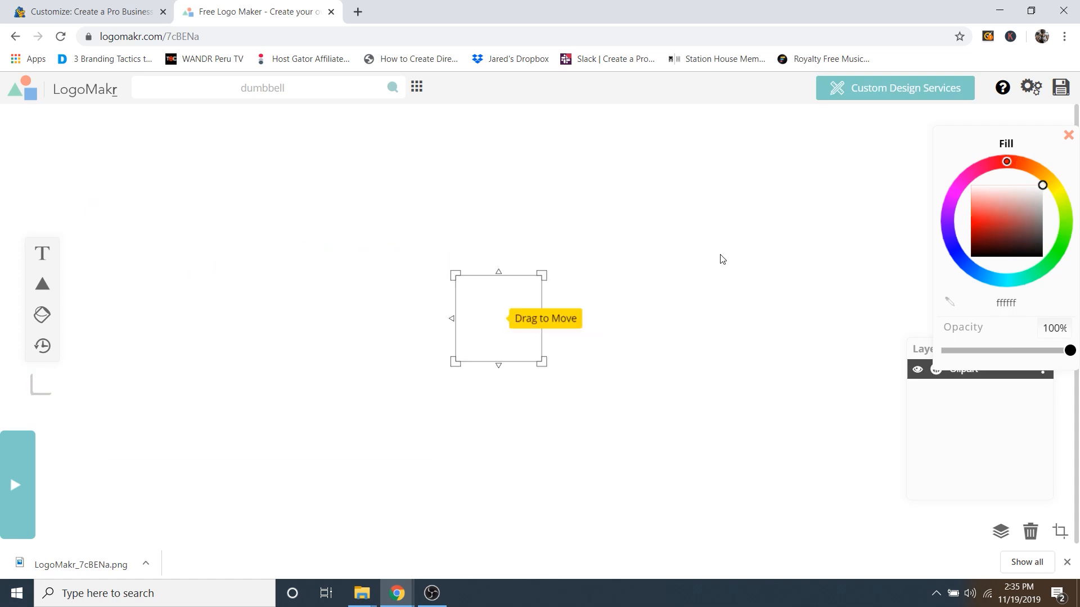
Step: Recolour the dumbbell orange, enlarge it to 518.6 px, and download it as LogoMakr_29M5O1.png
drag(1017, 209, 1003, 206)
drag(1017, 159, 1020, 158)
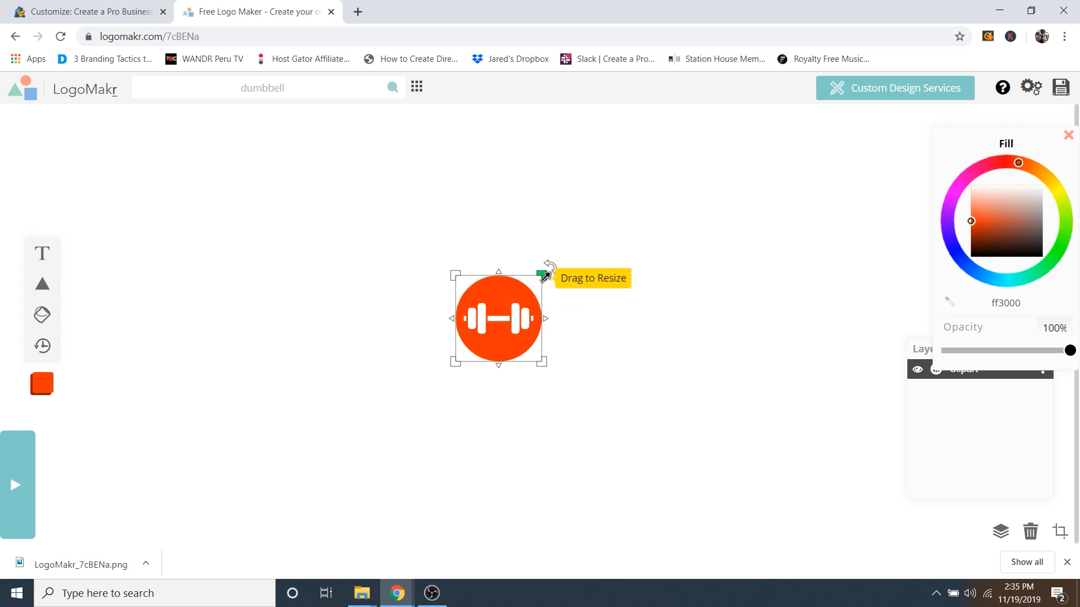
drag(543, 274, 750, 142)
drag(694, 171, 590, 297)
drag(638, 199, 715, 123)
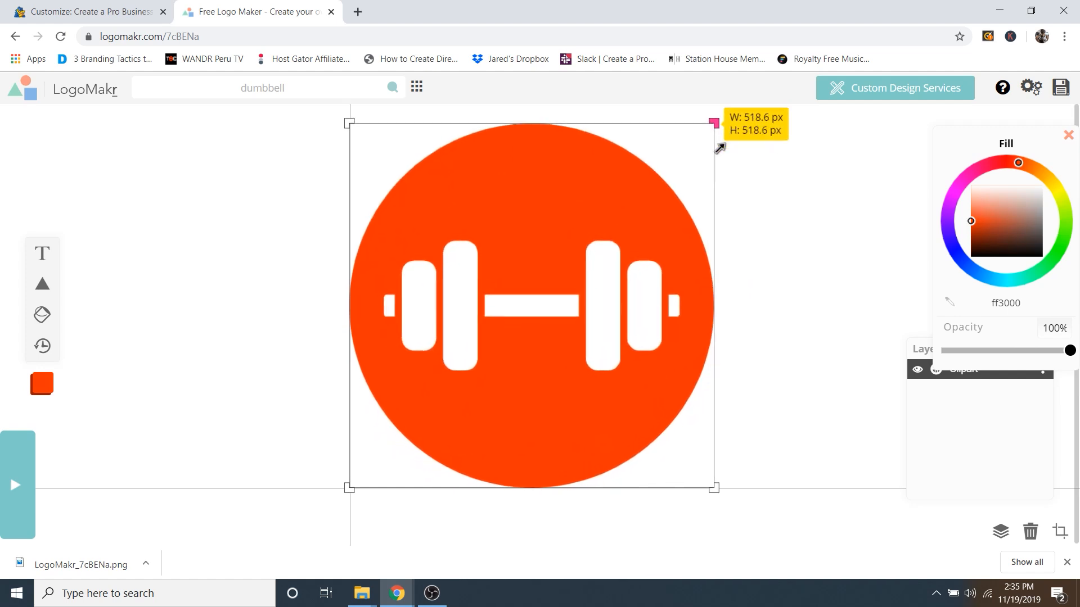
drag(635, 173, 624, 191)
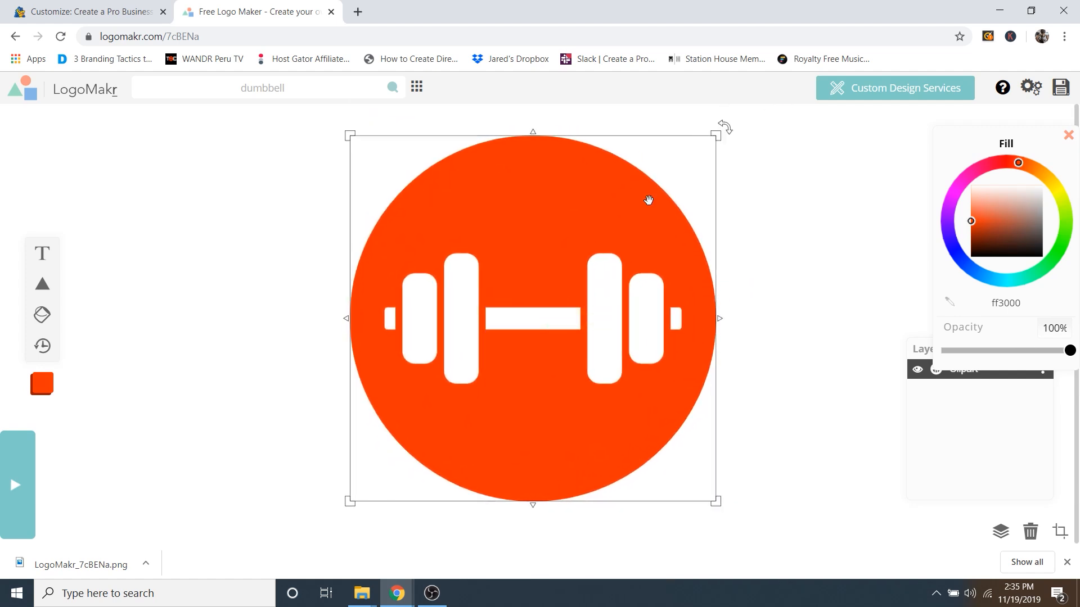
click(1061, 89)
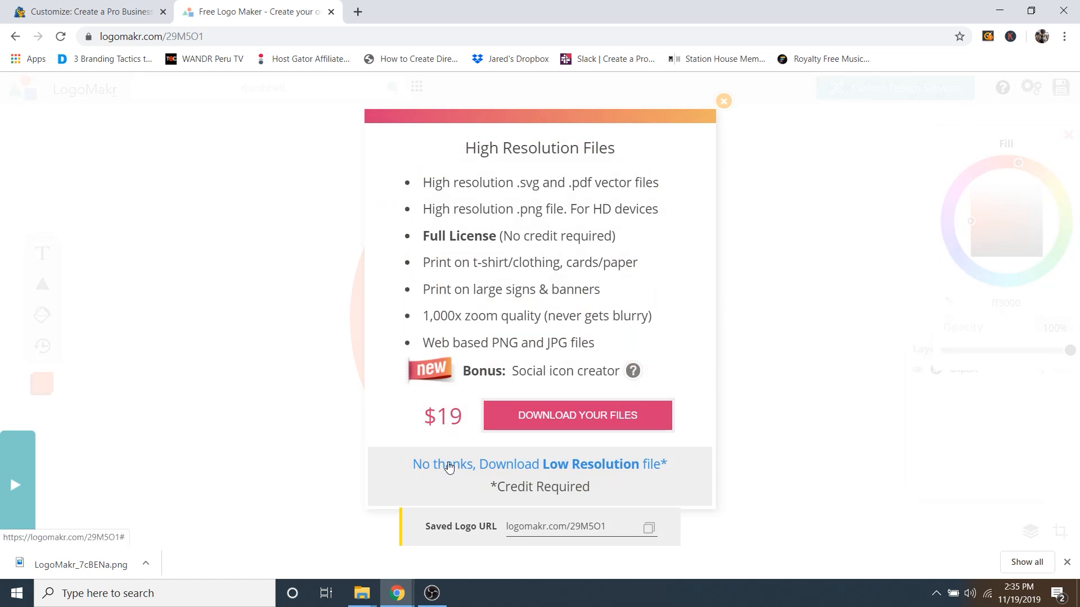
click(452, 465)
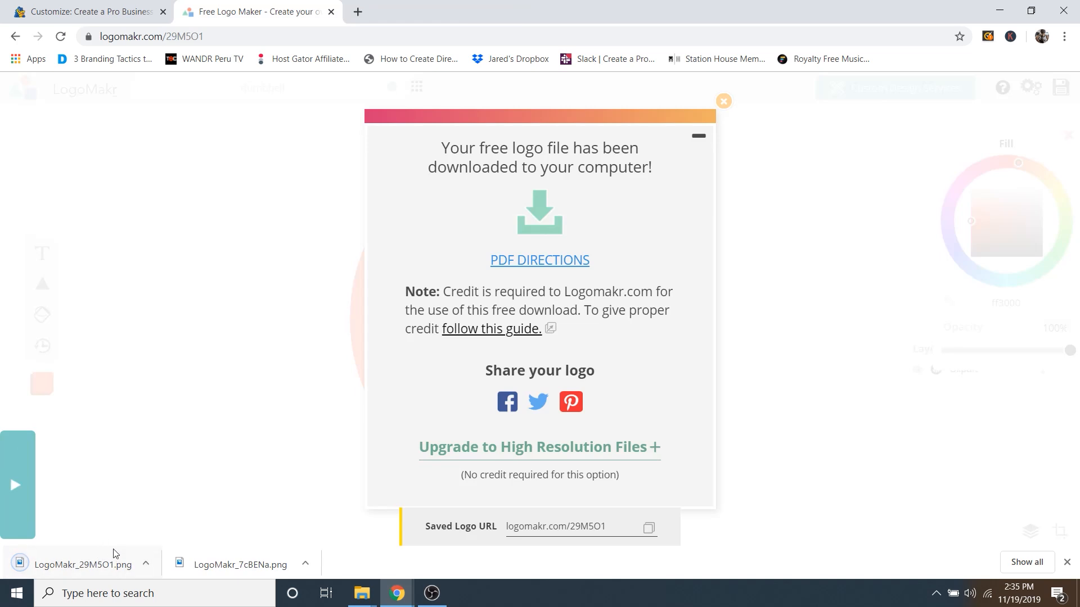
Step: Confirm the orange dumbbell Favicon as the uncropped site icon so it shows in the browser tab
click(93, 9)
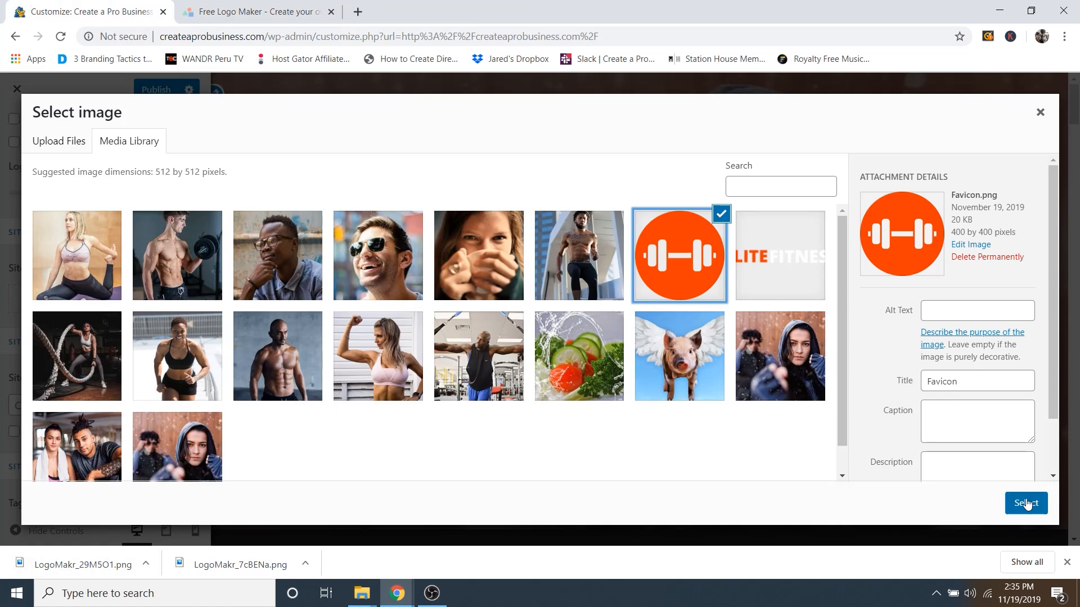
click(1026, 504)
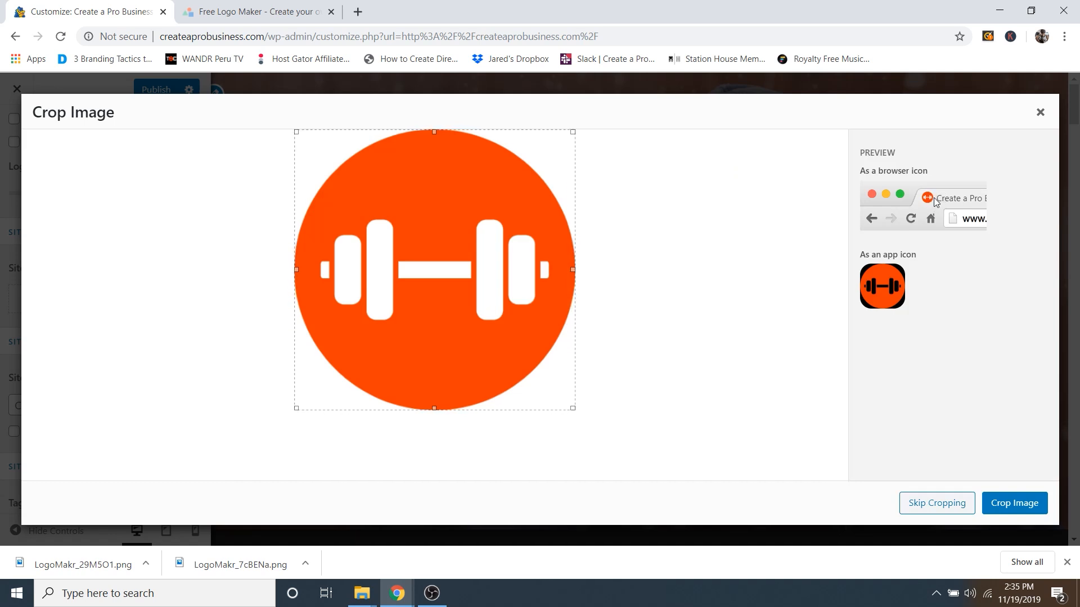
click(942, 505)
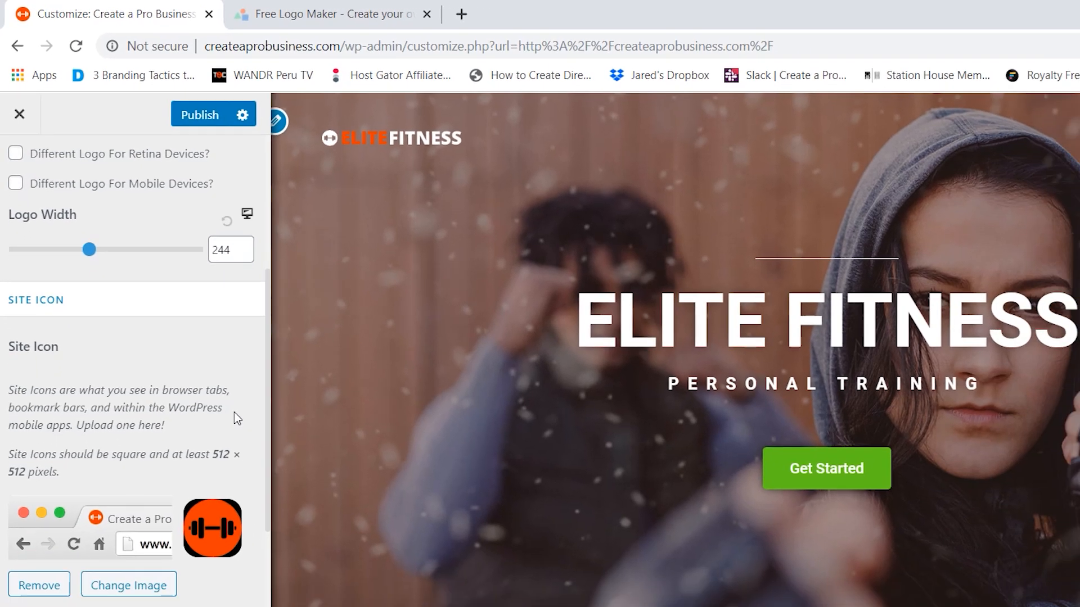
scroll(274, 480, down, 1)
scroll(180, 247, up, 1)
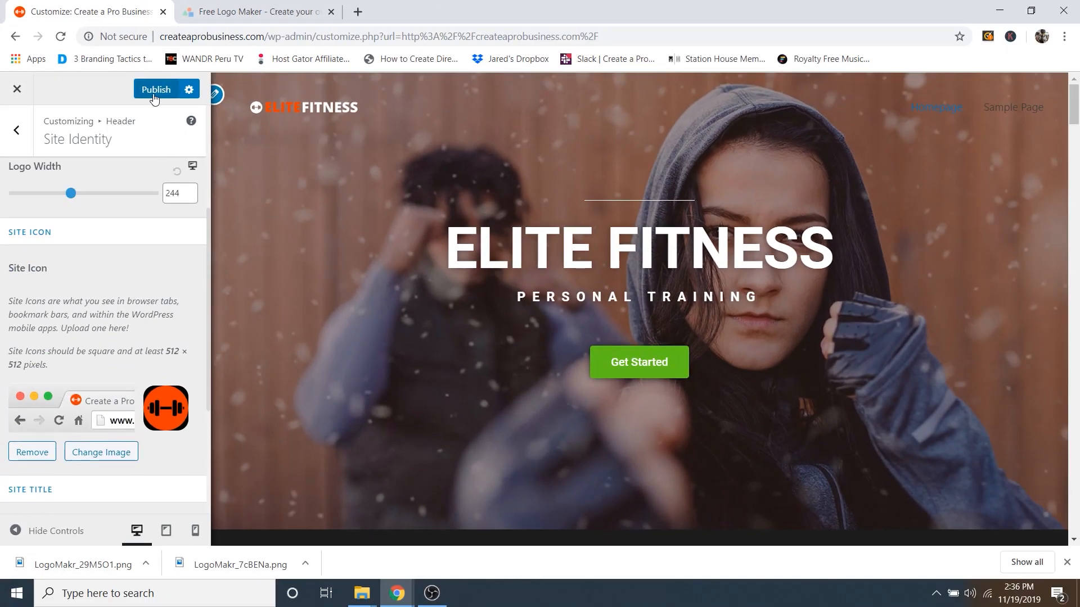
Step: Publish the Customizer changes and go to the Menus section
click(153, 90)
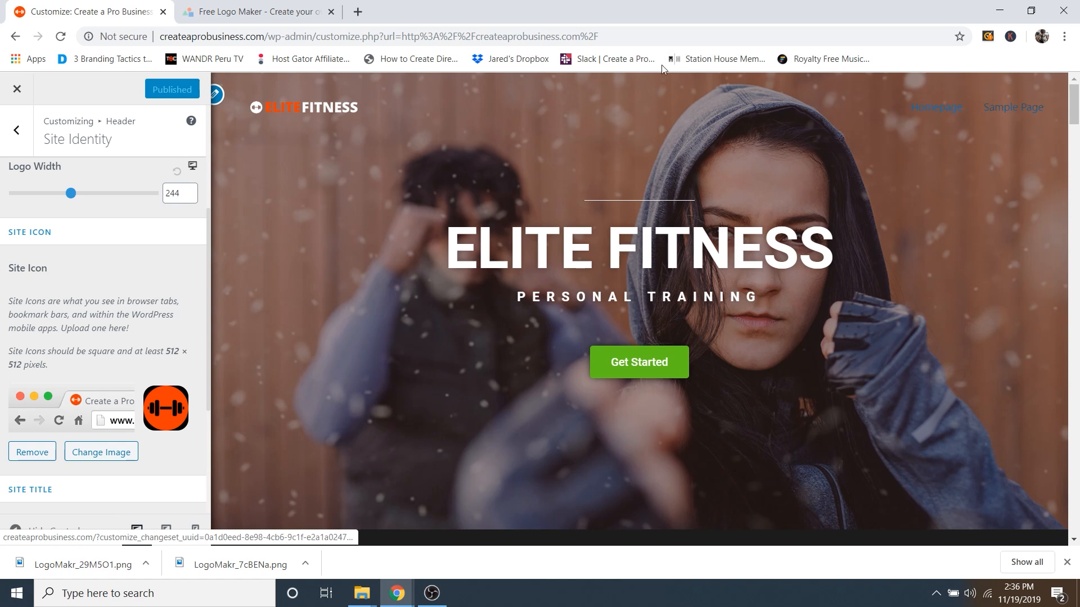
click(18, 132)
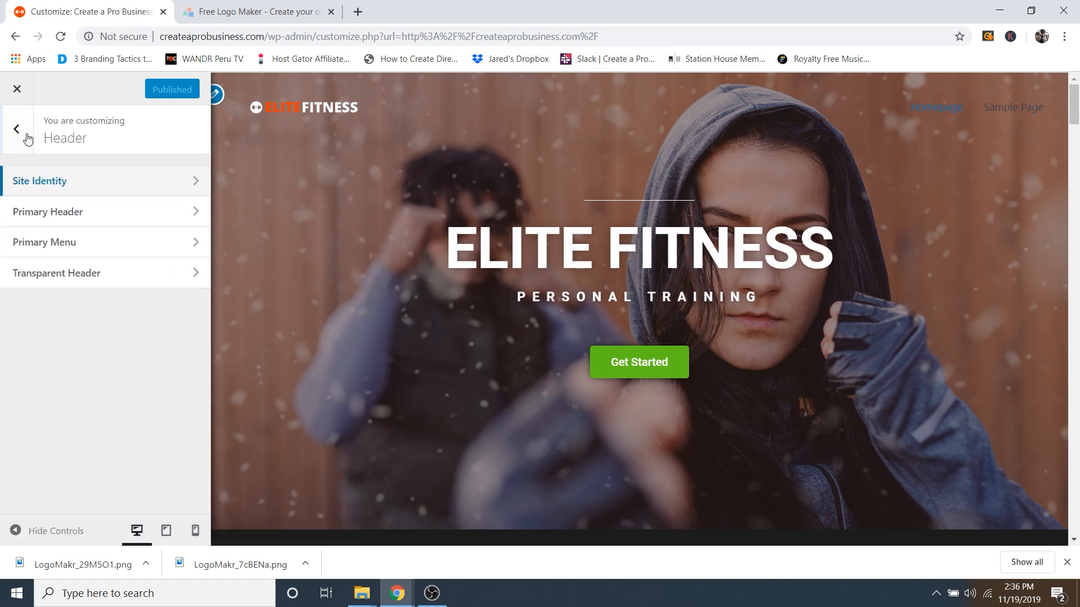
click(22, 130)
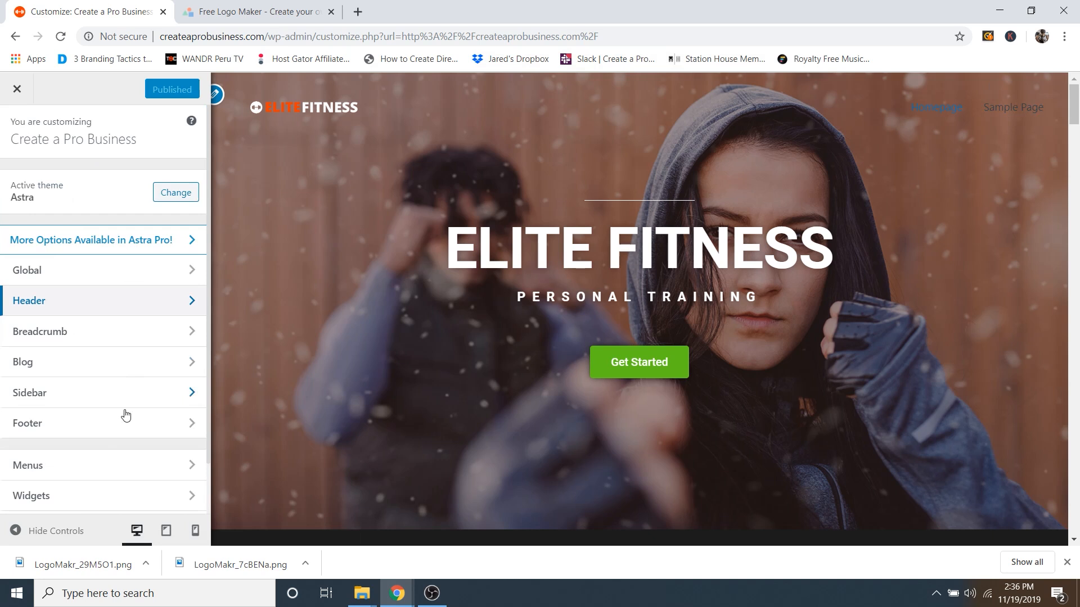
click(64, 474)
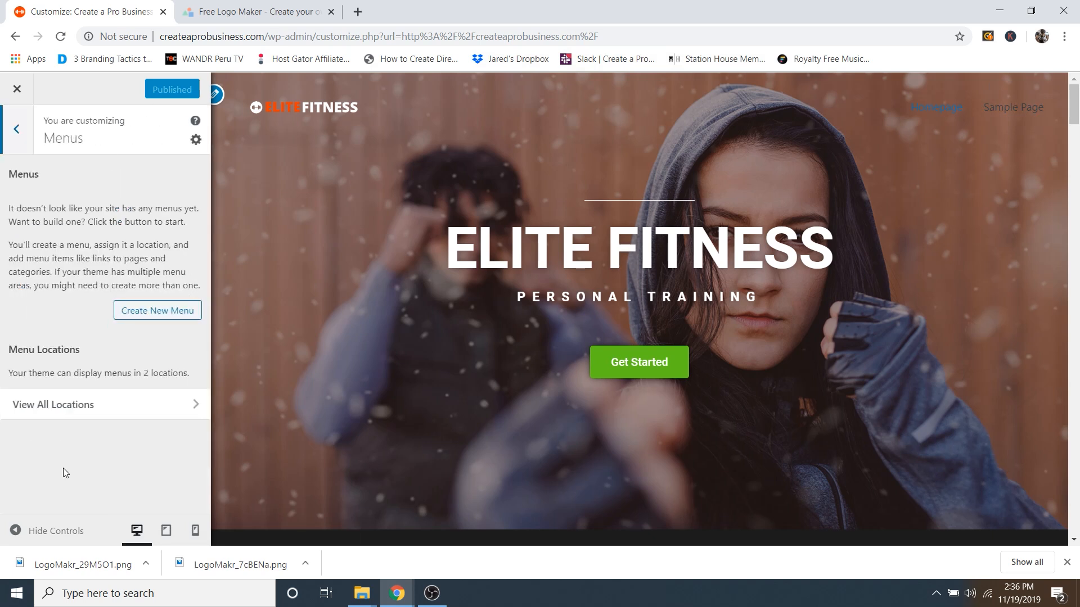
Step: Create a new menu named 'Primary Menu' assigned to the Primary Menu location
click(141, 313)
click(90, 209)
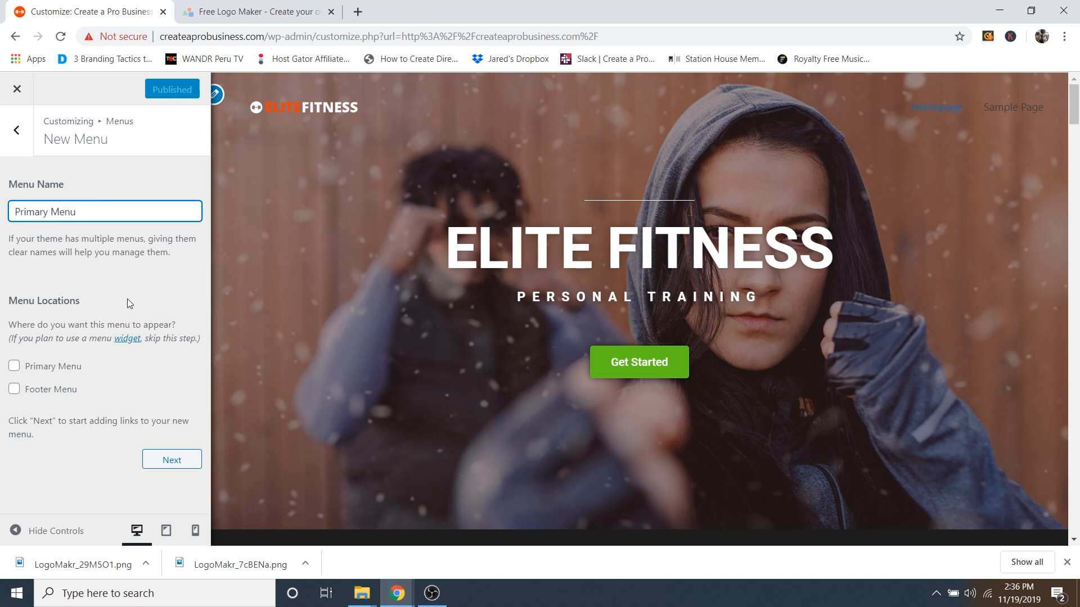
click(47, 368)
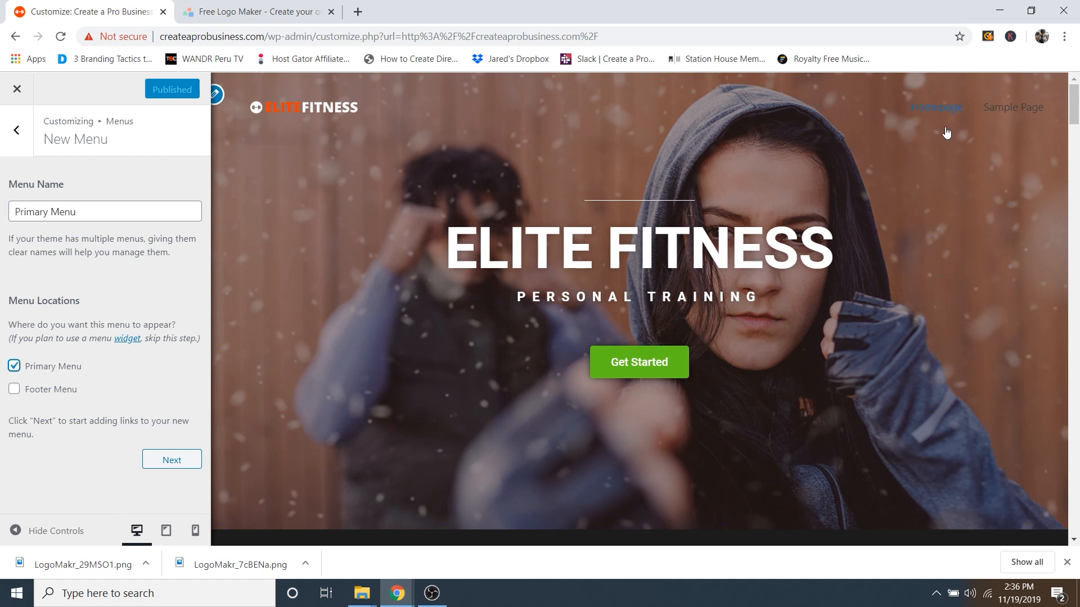
click(172, 460)
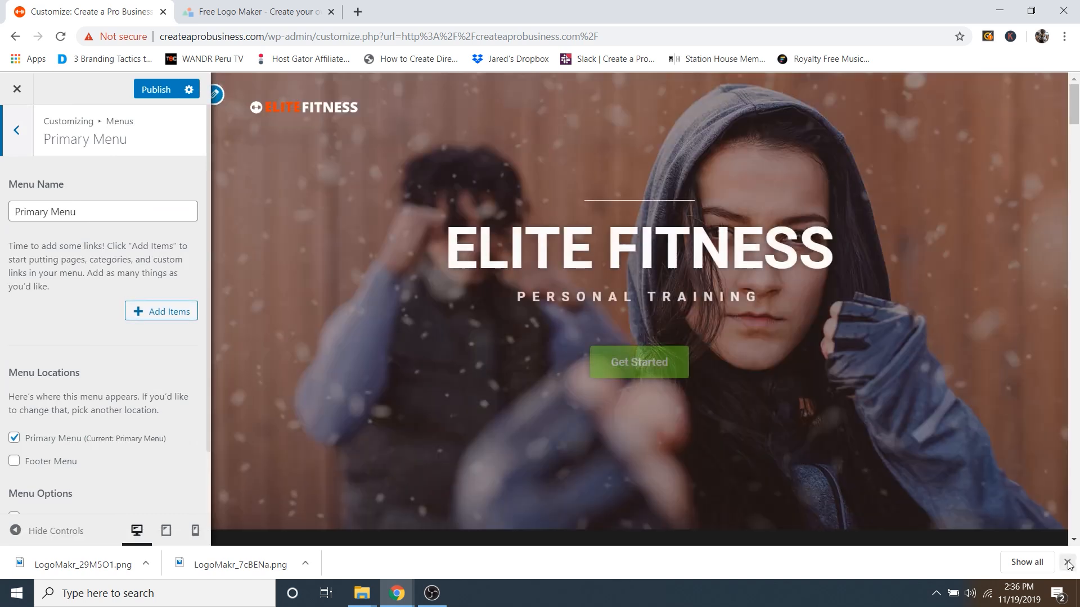
Step: Add a 'Programs' custom link with a # URL to the Primary Menu
click(1067, 563)
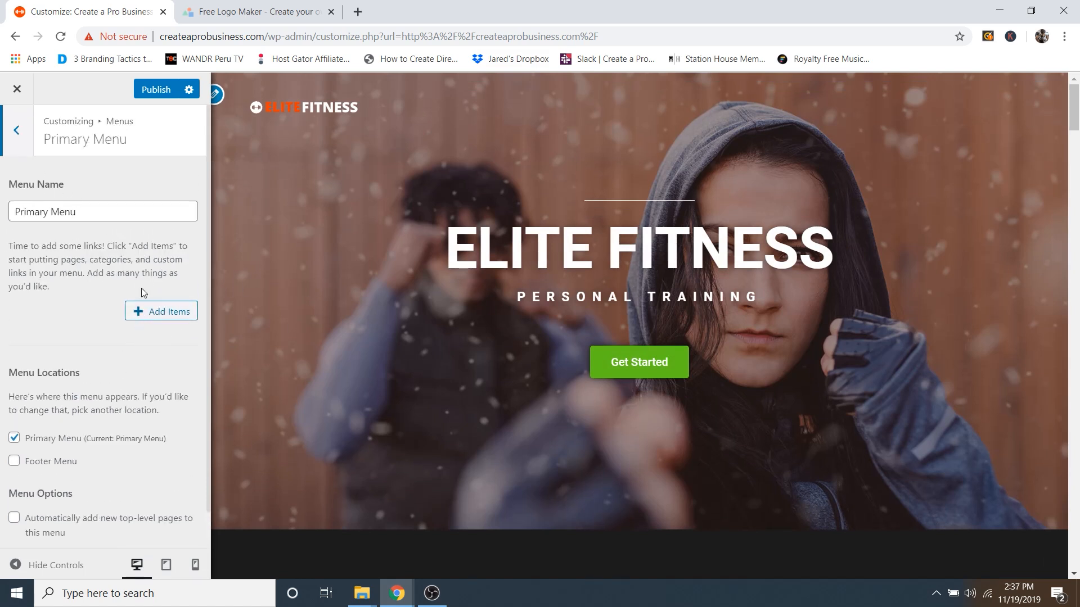
click(175, 318)
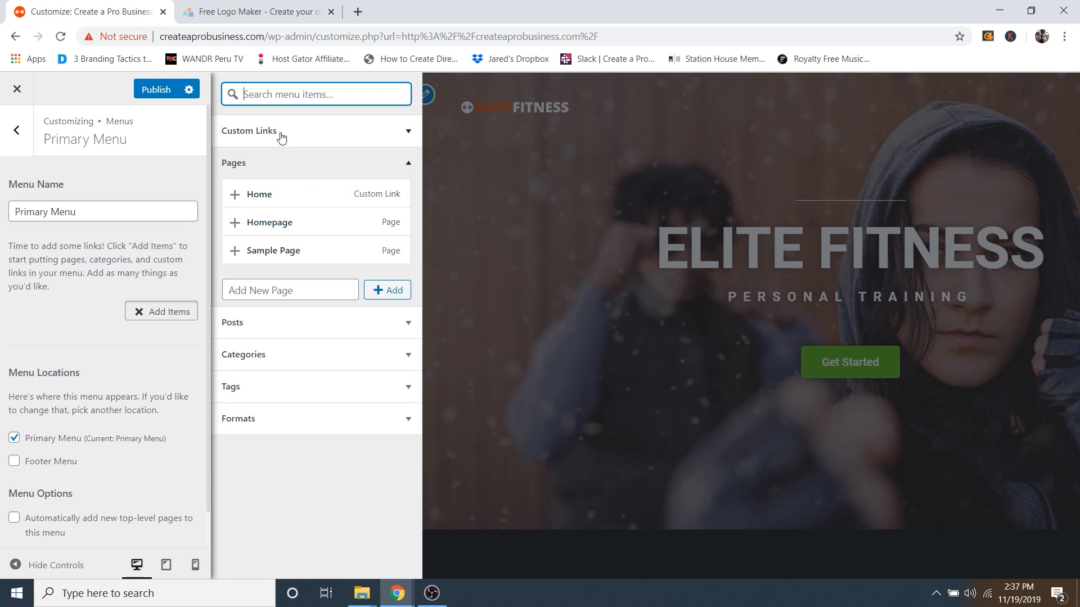
click(246, 169)
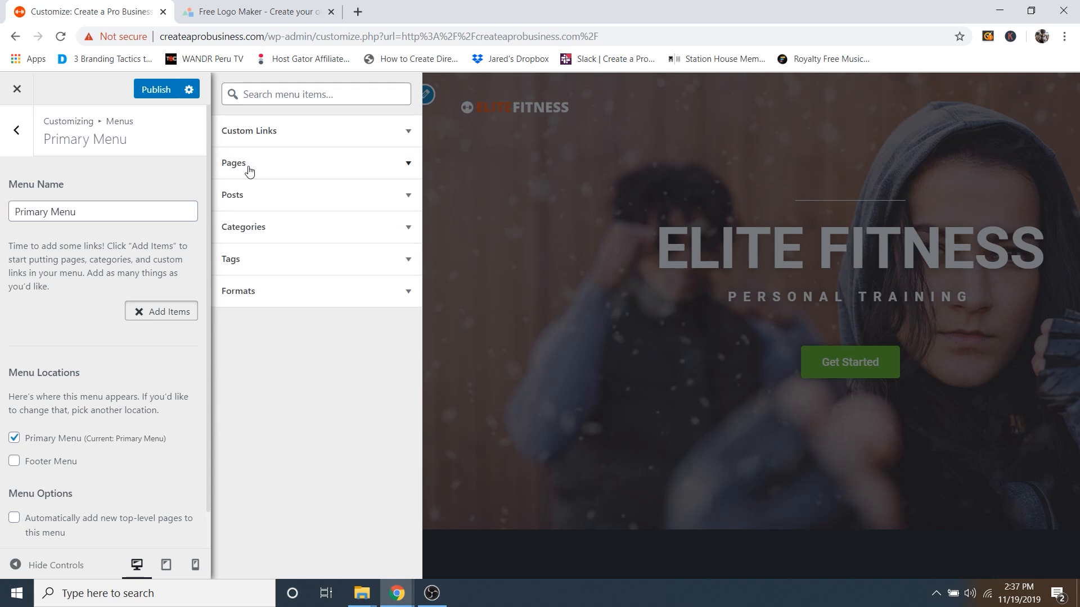
click(284, 138)
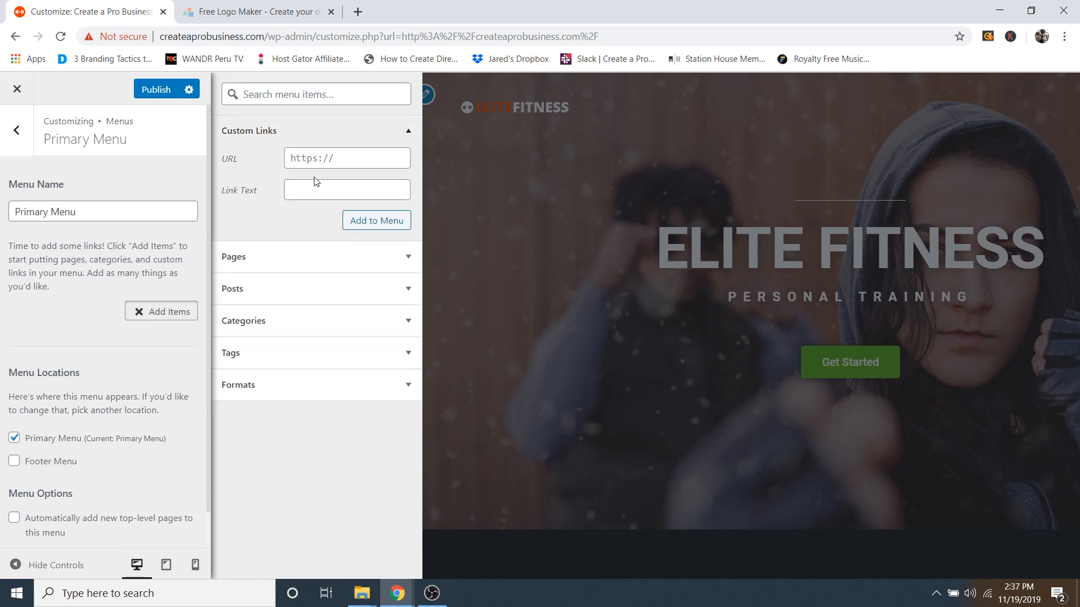
click(298, 189)
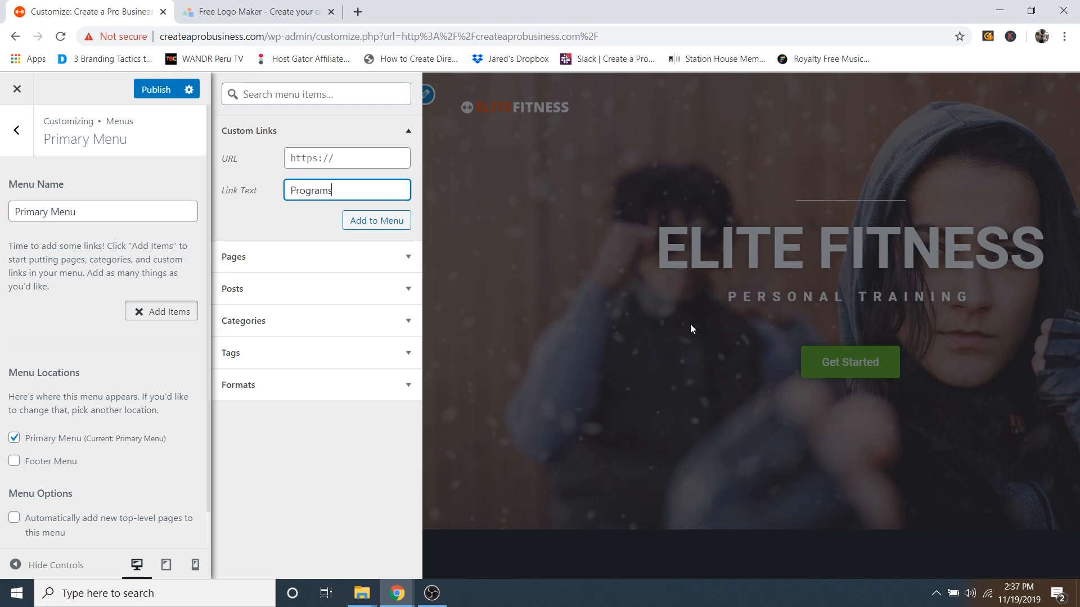
click(294, 159)
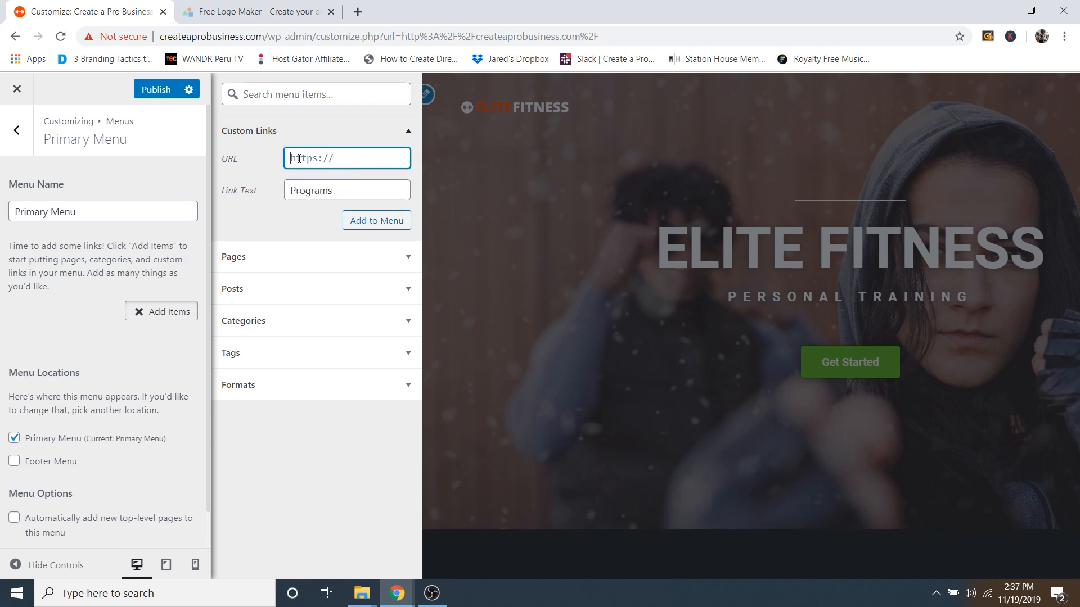
text(#programs)
click(381, 222)
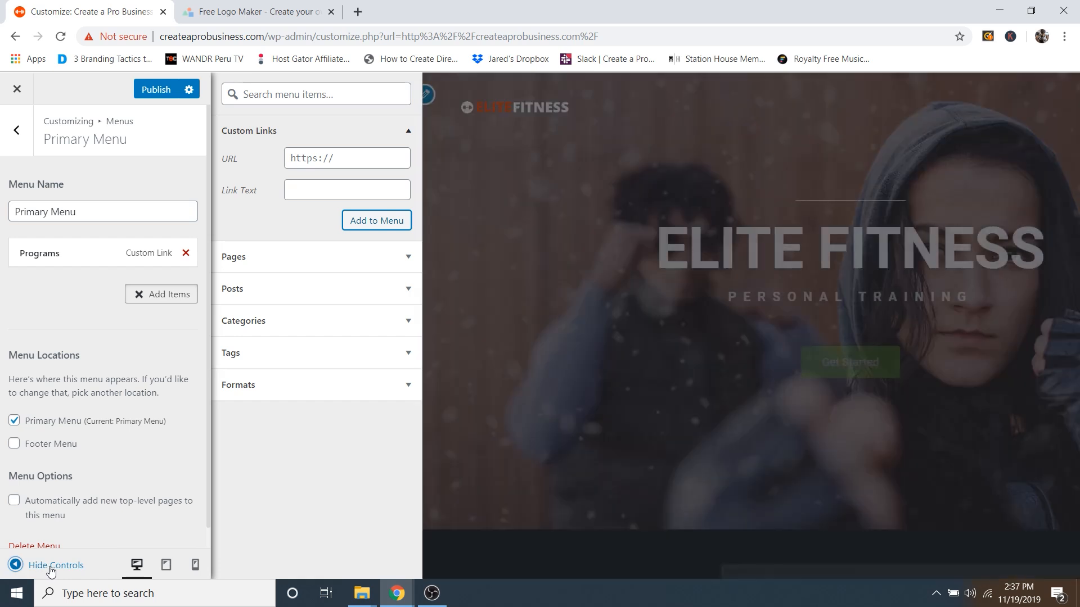
Step: Hide the controls and scroll the full-width preview to check Programs in the header menu
click(51, 566)
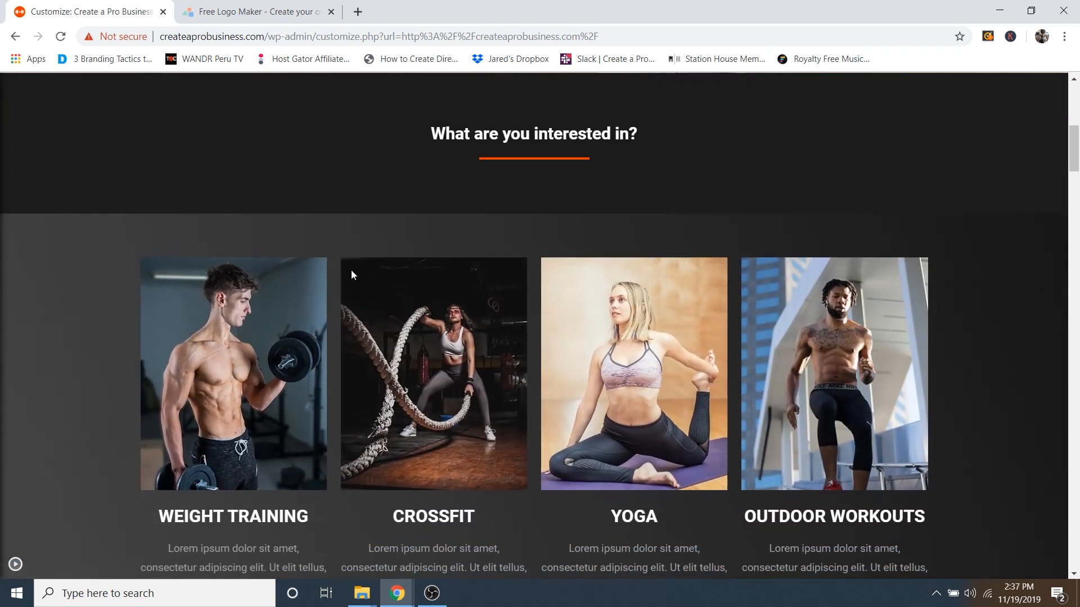
scroll(468, 272, up, 1)
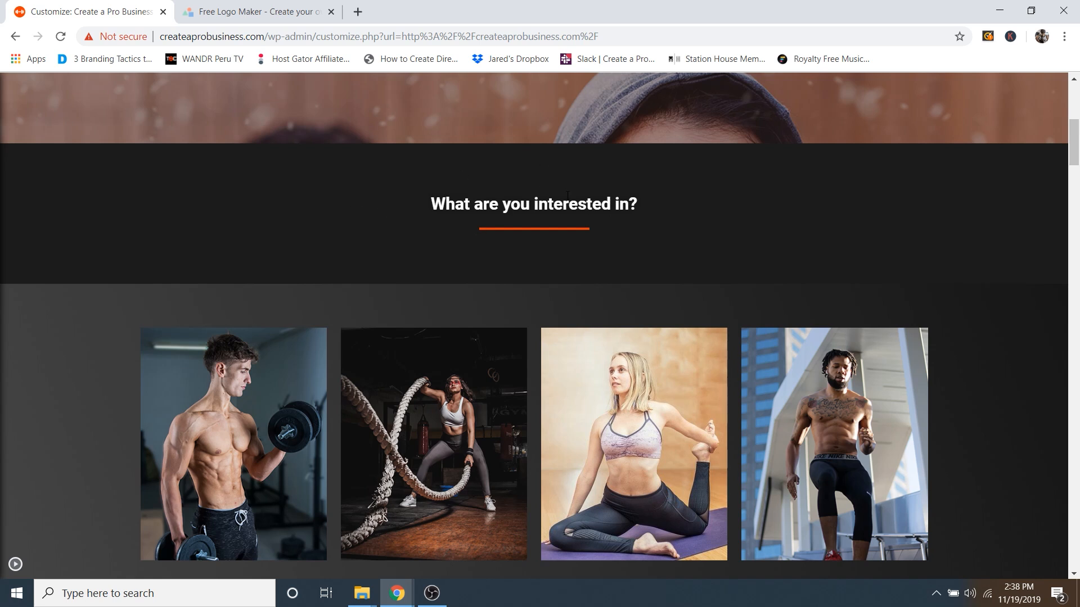
scroll(566, 197, up, 8)
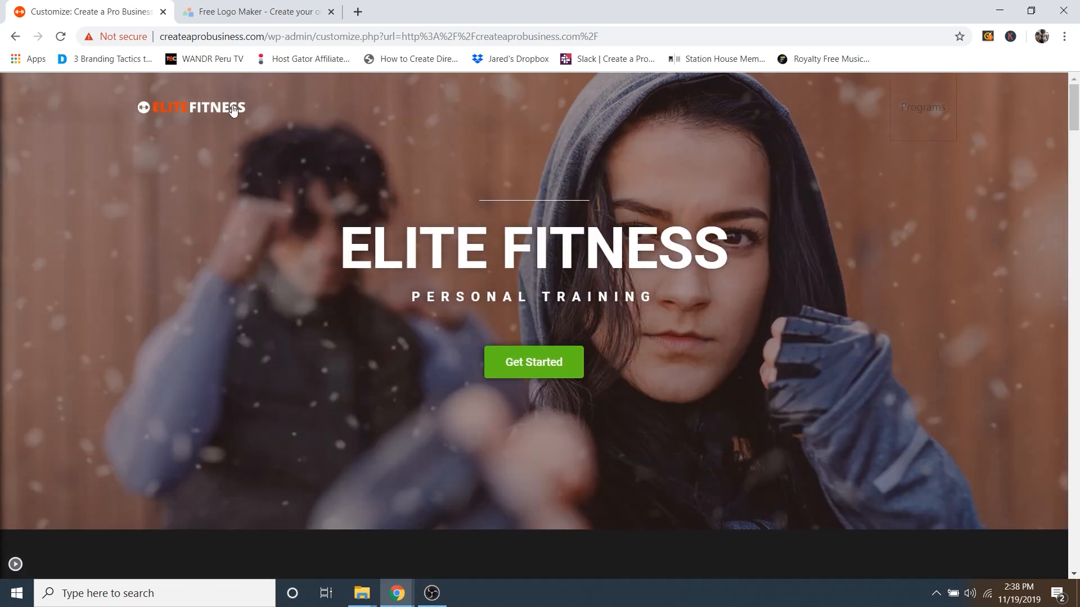
Step: Add an 'About' custom link with URL # to the Primary Menu
click(15, 564)
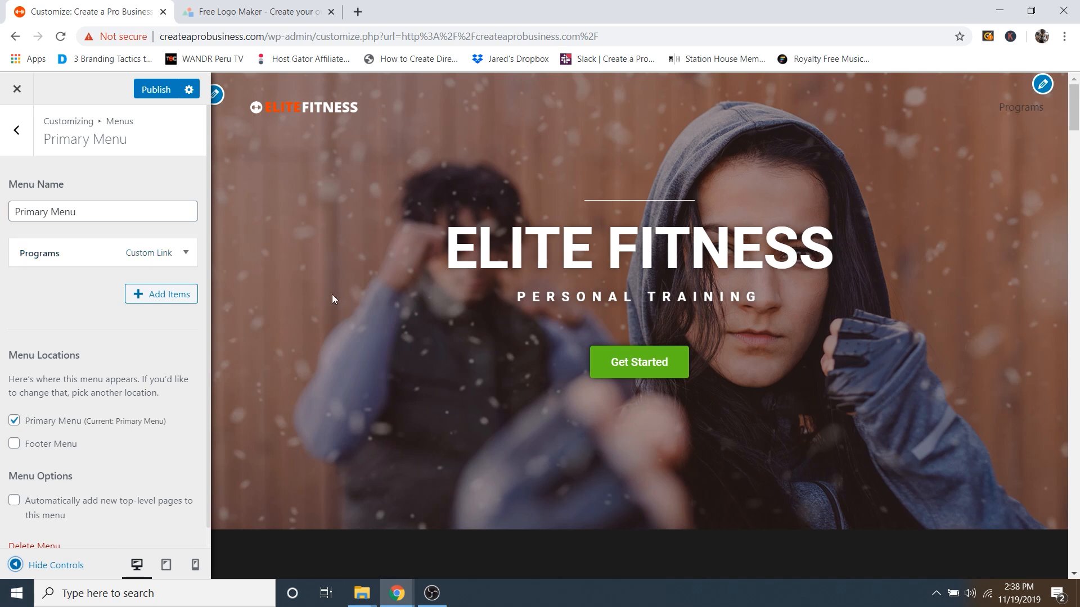
click(158, 294)
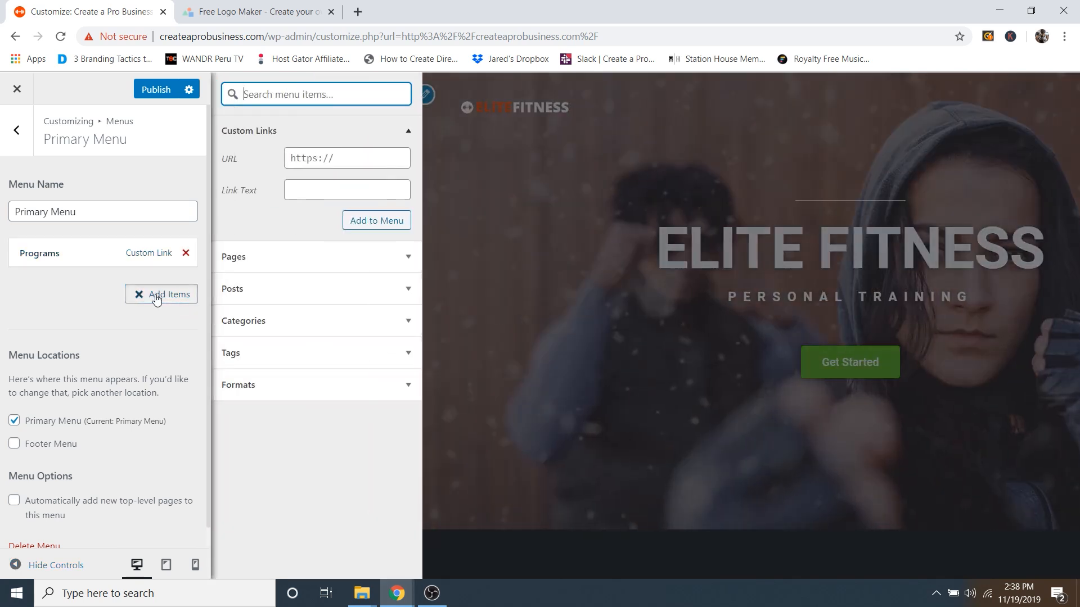
click(321, 190)
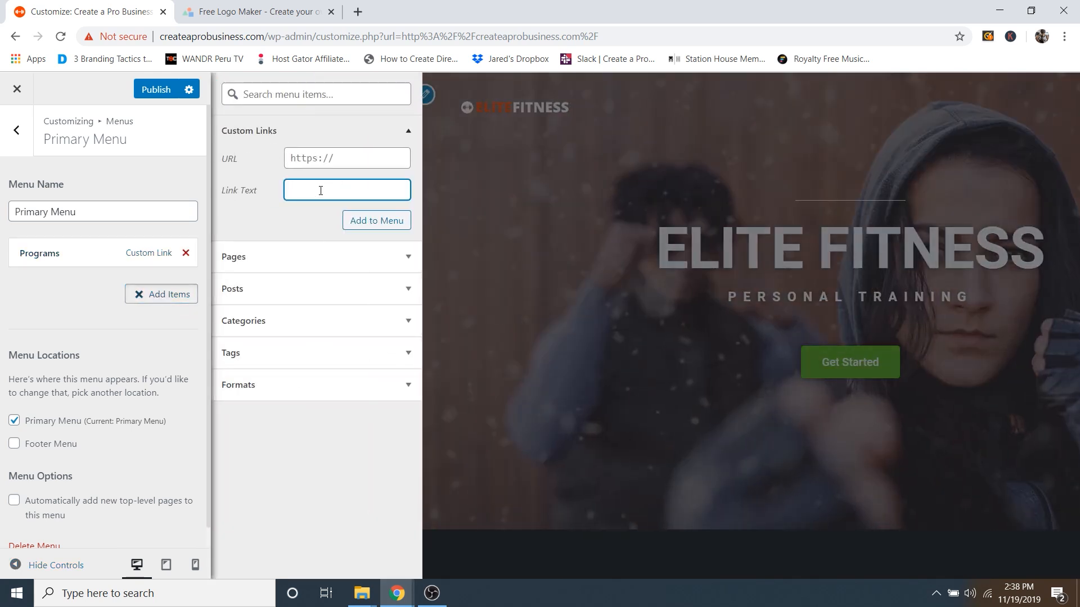
text(ABout)
drag(302, 190, 297, 191)
text(b)
click(329, 160)
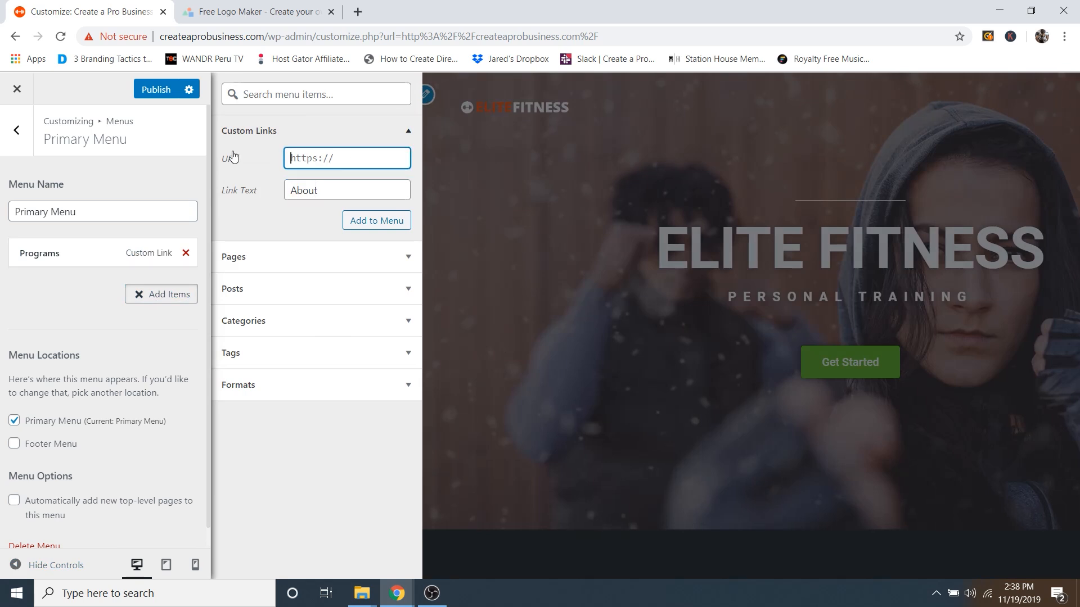
text(#about)
click(372, 222)
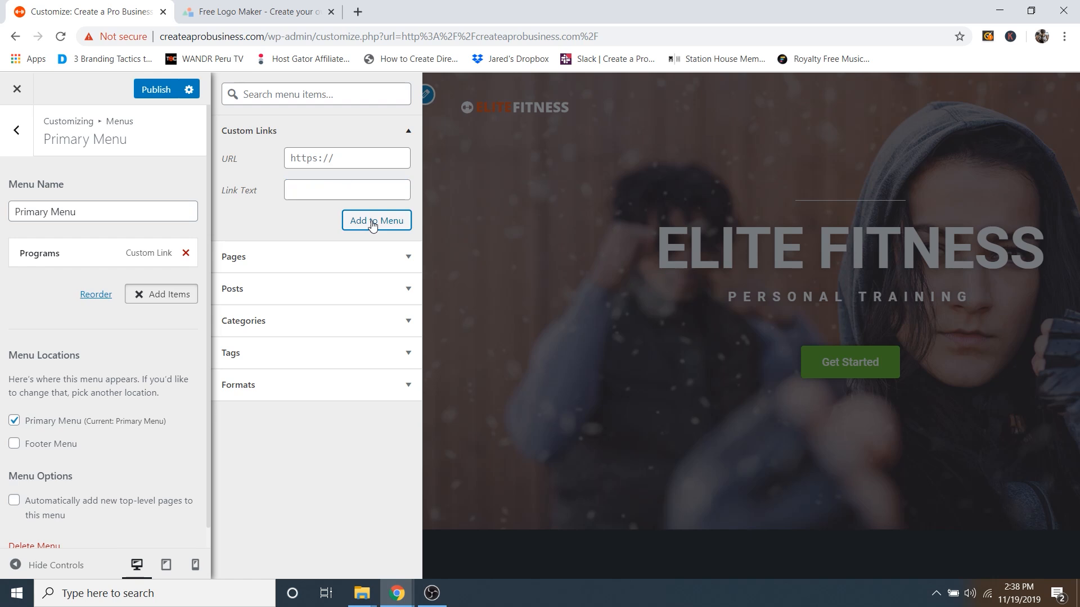
Step: Add 'Contact' and 'Pricing' custom links, each with a # URL, to the menu
click(315, 193)
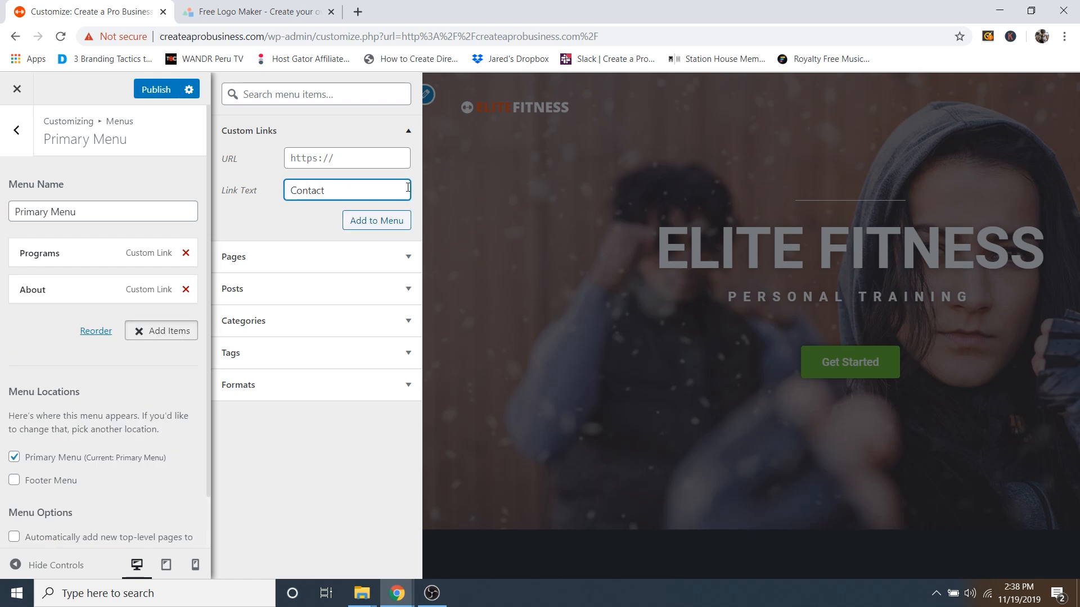
click(368, 163)
text(#contact)
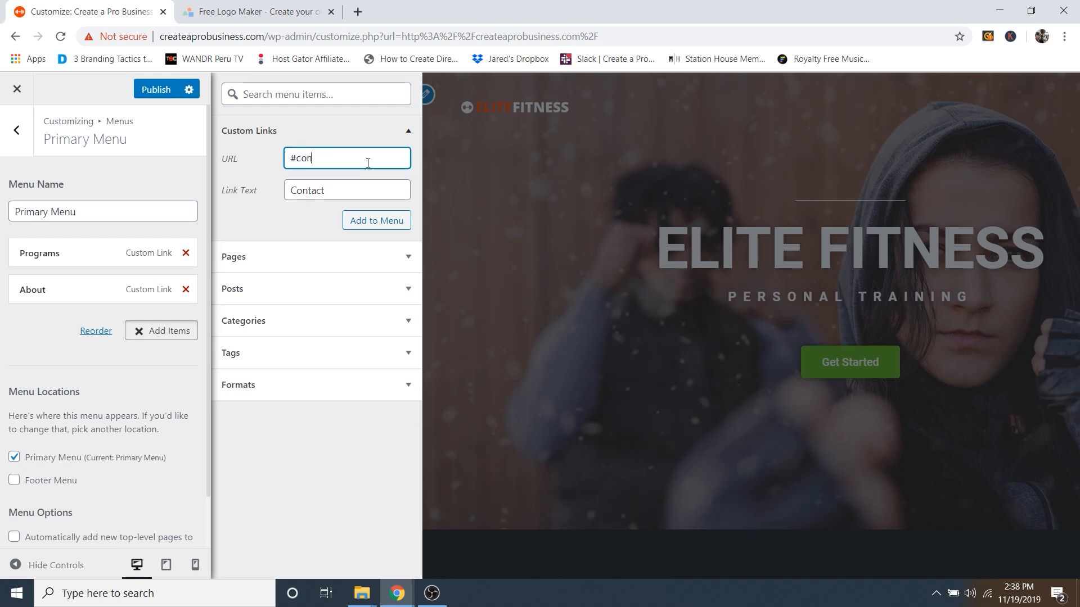
click(365, 221)
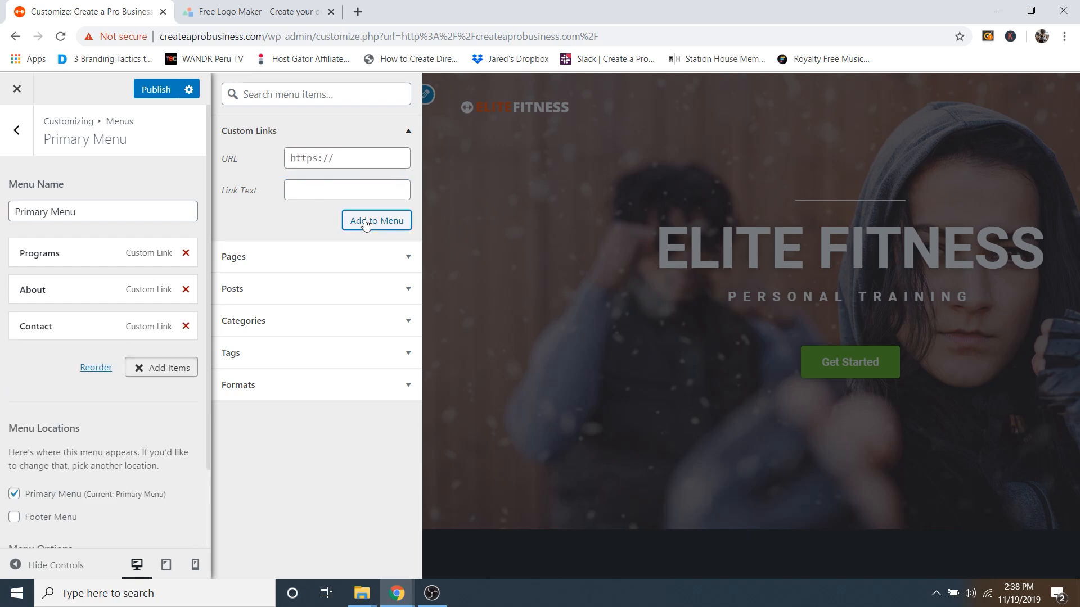
click(309, 182)
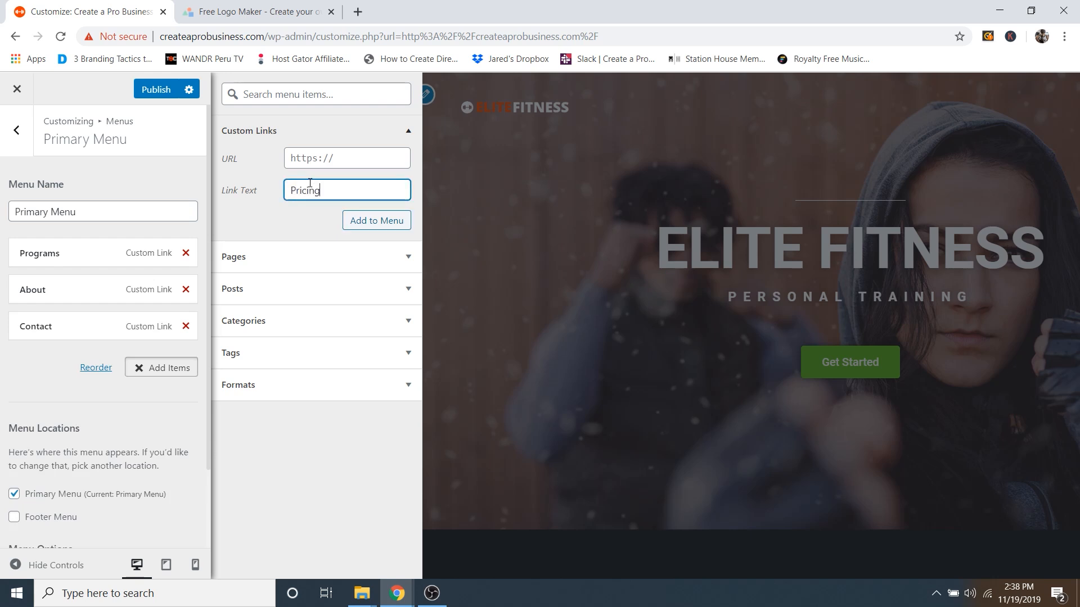
click(319, 157)
text(#pricing)
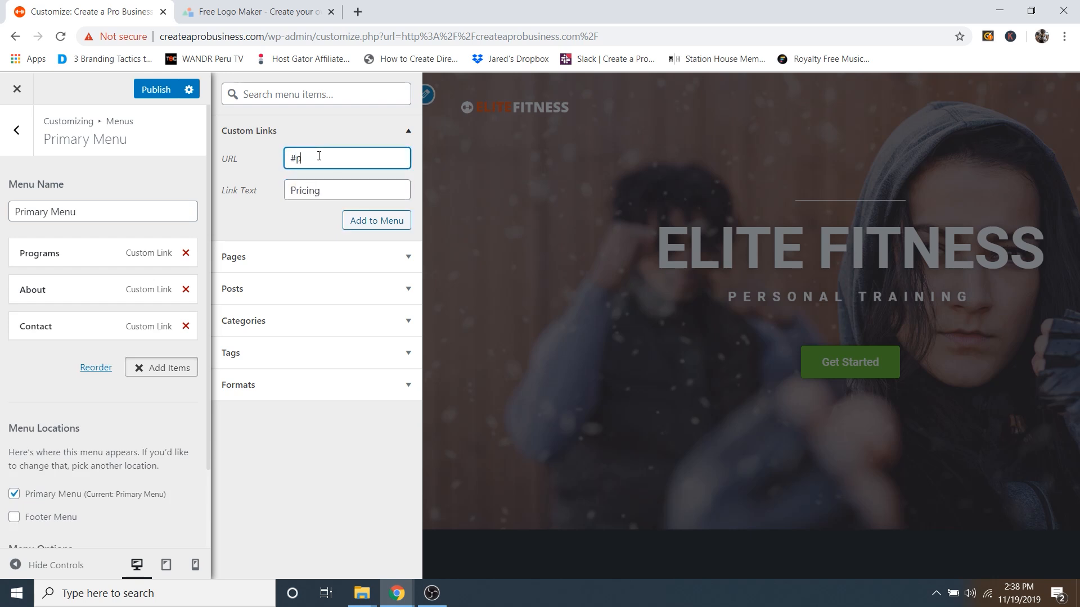
click(374, 227)
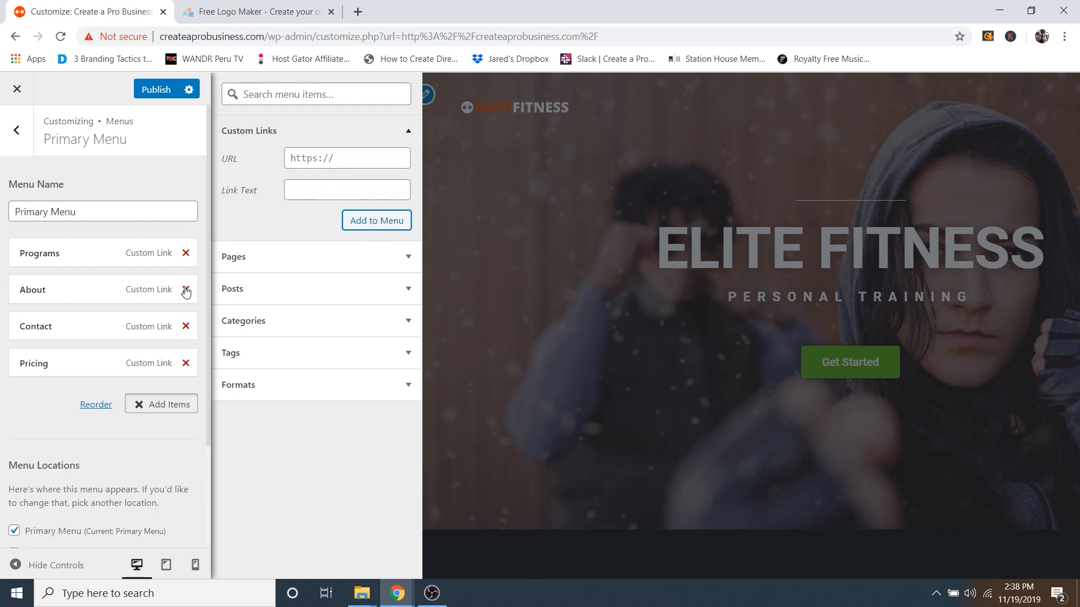
Step: Hide the Customizer controls to scroll the full-width site preview, then restore the settings panel
click(51, 569)
scroll(711, 337, down, 15)
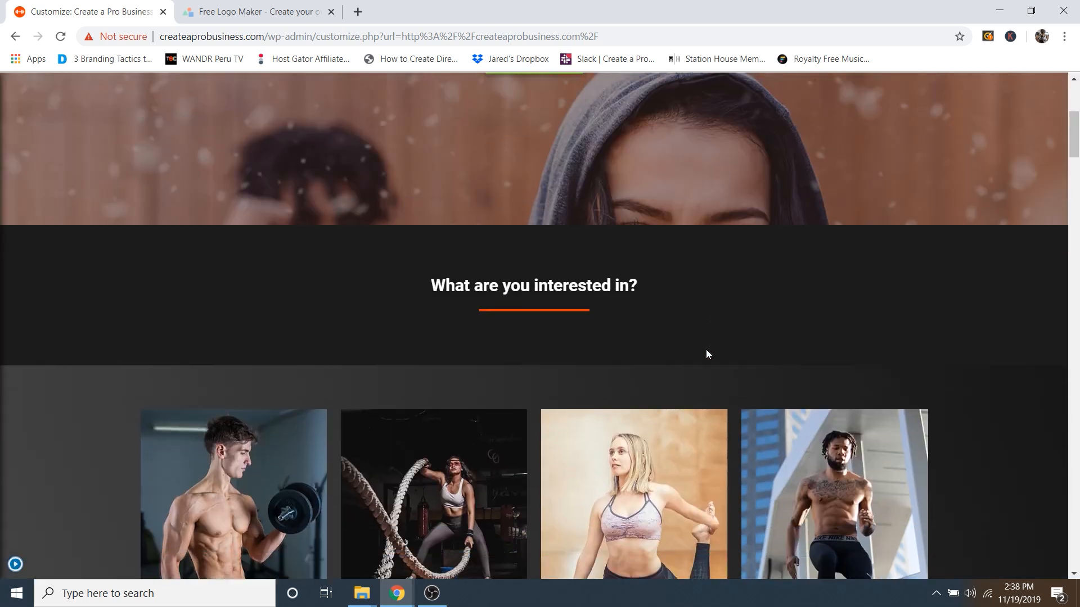
scroll(712, 332, down, 4)
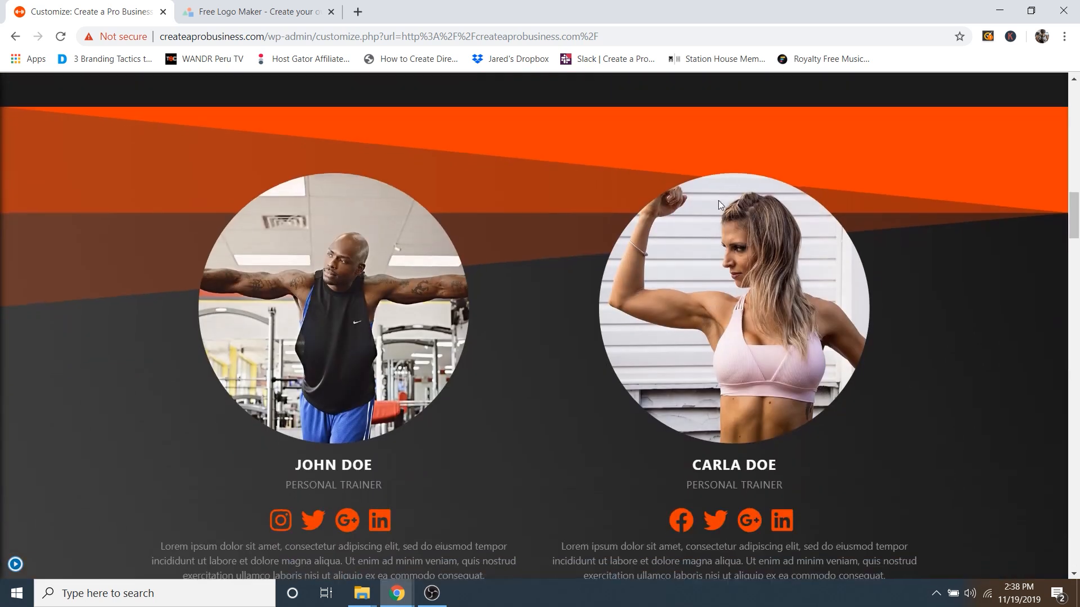
scroll(605, 360, down, 20)
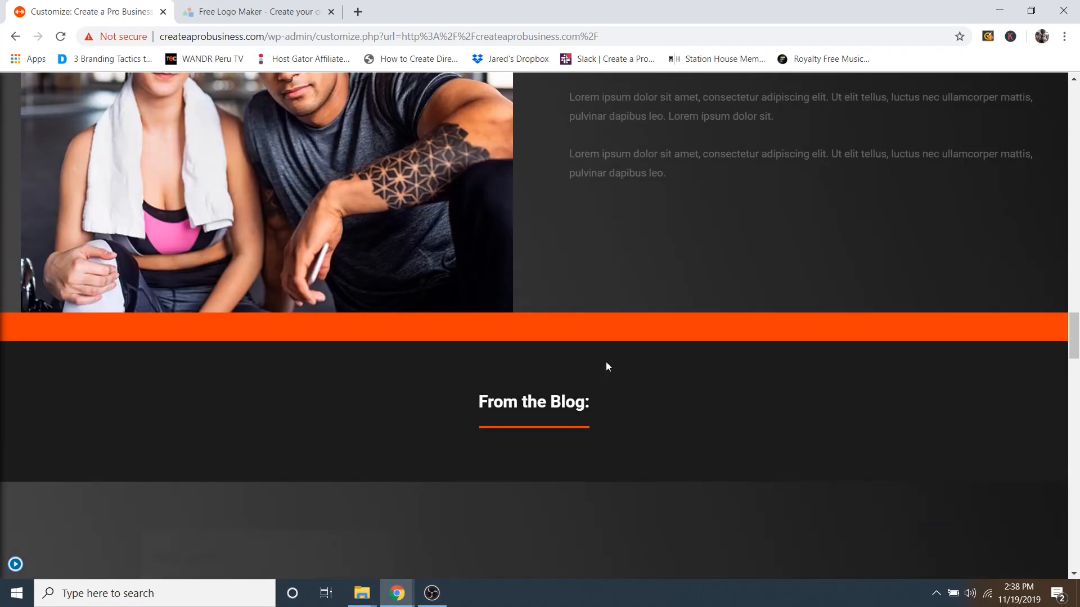
scroll(607, 364, down, 7)
scroll(525, 280, up, 11)
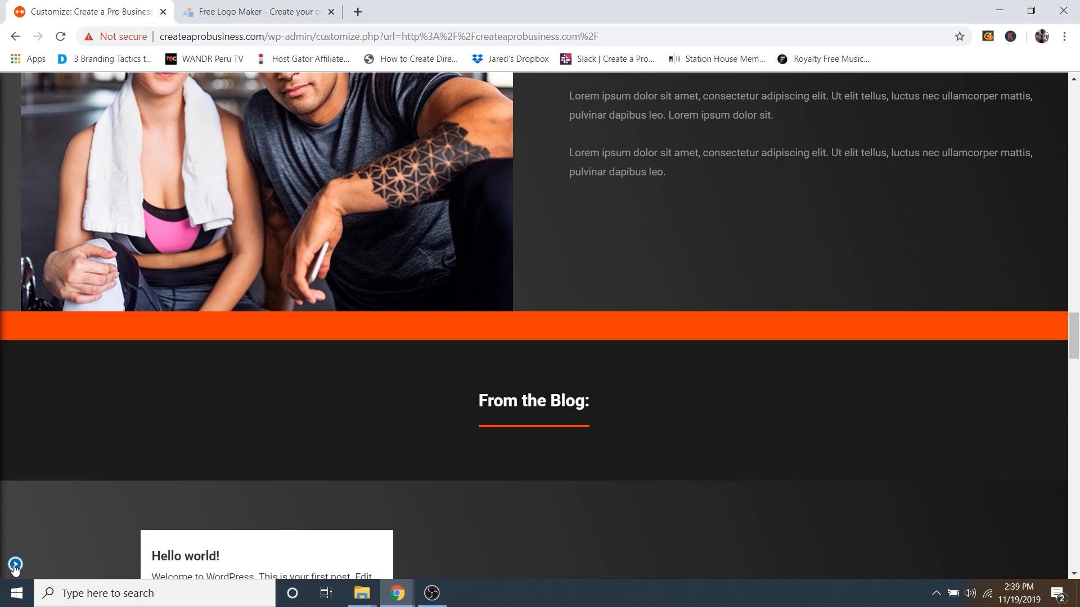
click(15, 566)
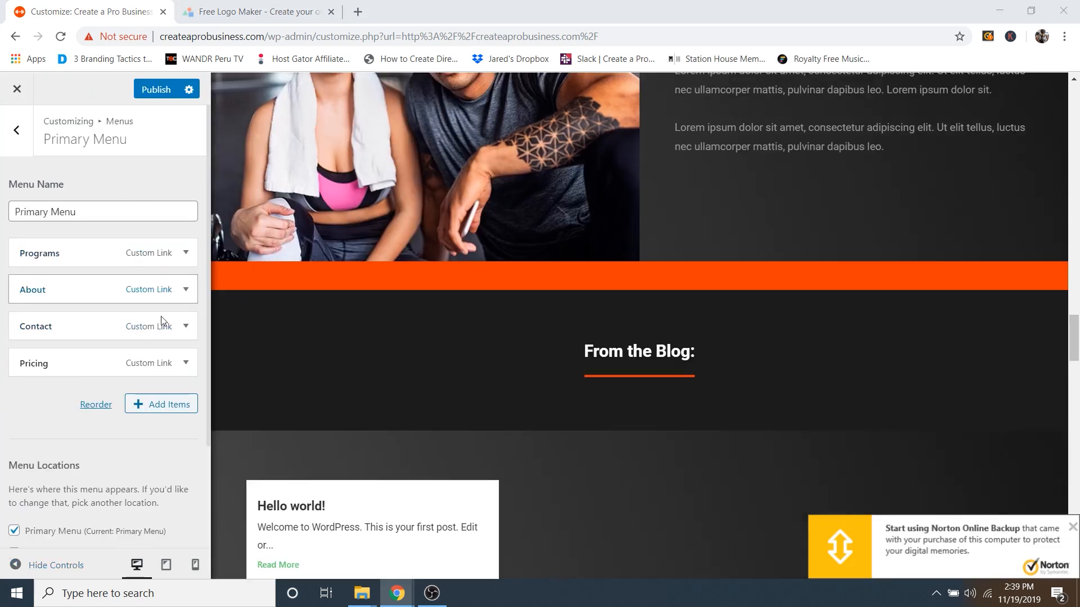
Step: Add a Blog custom link with URL # to the Primary Menu
click(158, 411)
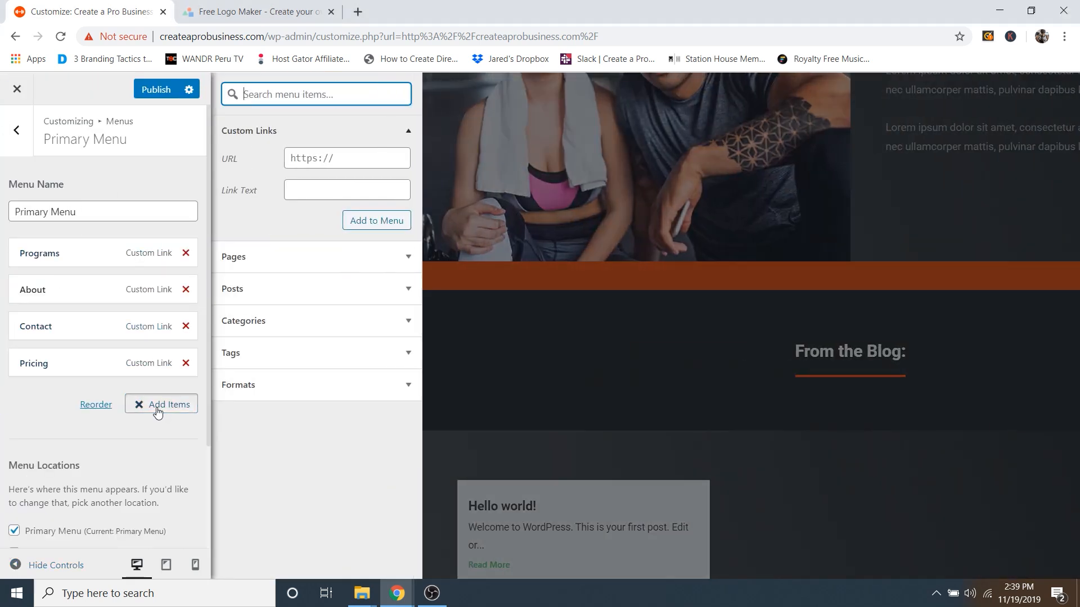
click(308, 186)
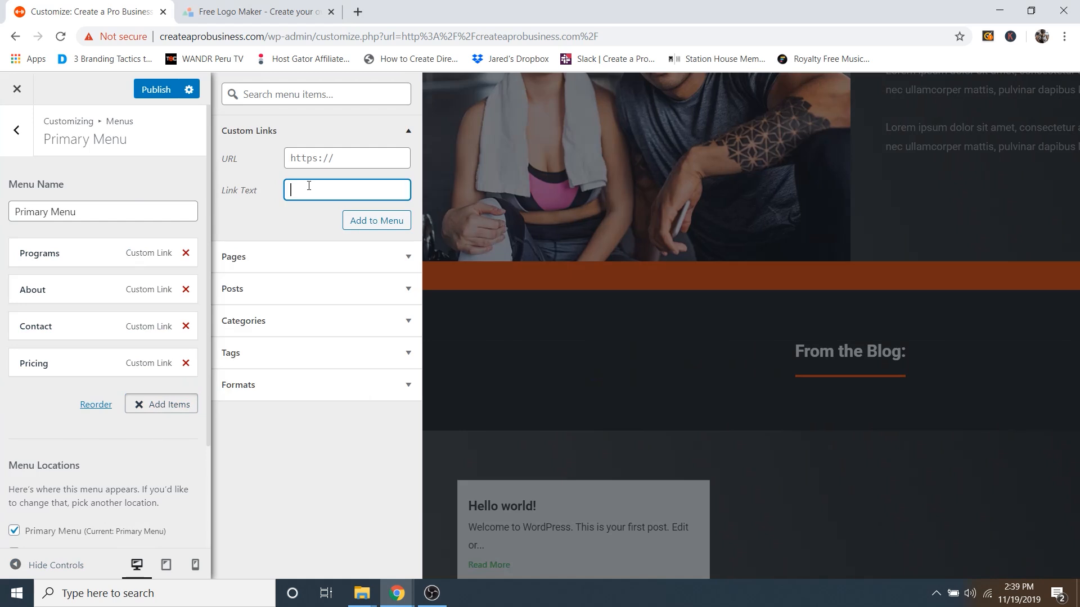
click(326, 160)
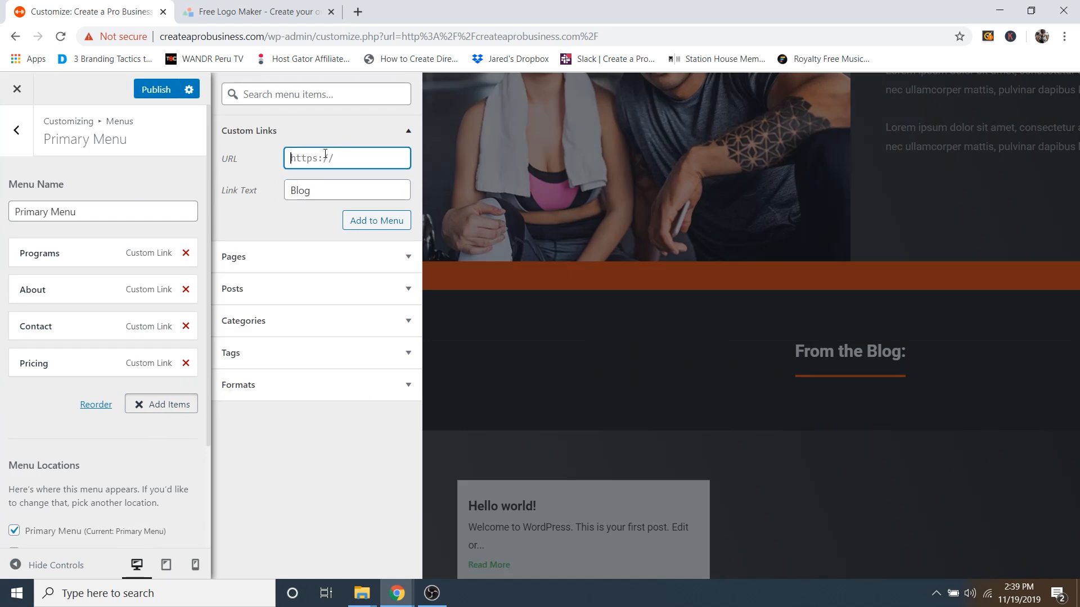
text(#blog)
click(368, 218)
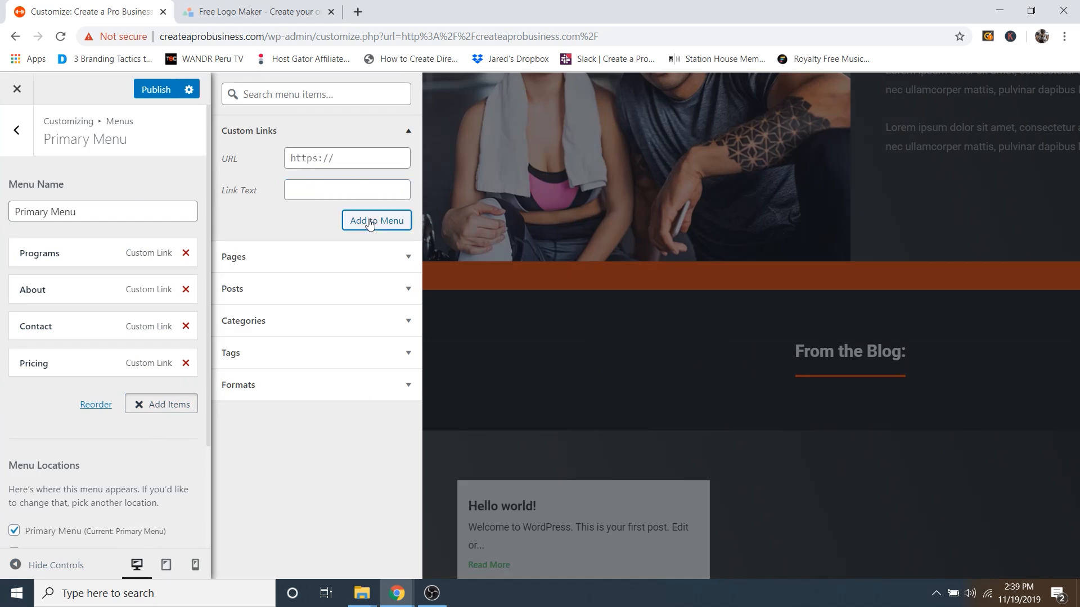
Step: Add a Coaches custom link with URL #, then view the menu in the full-width preview
click(310, 189)
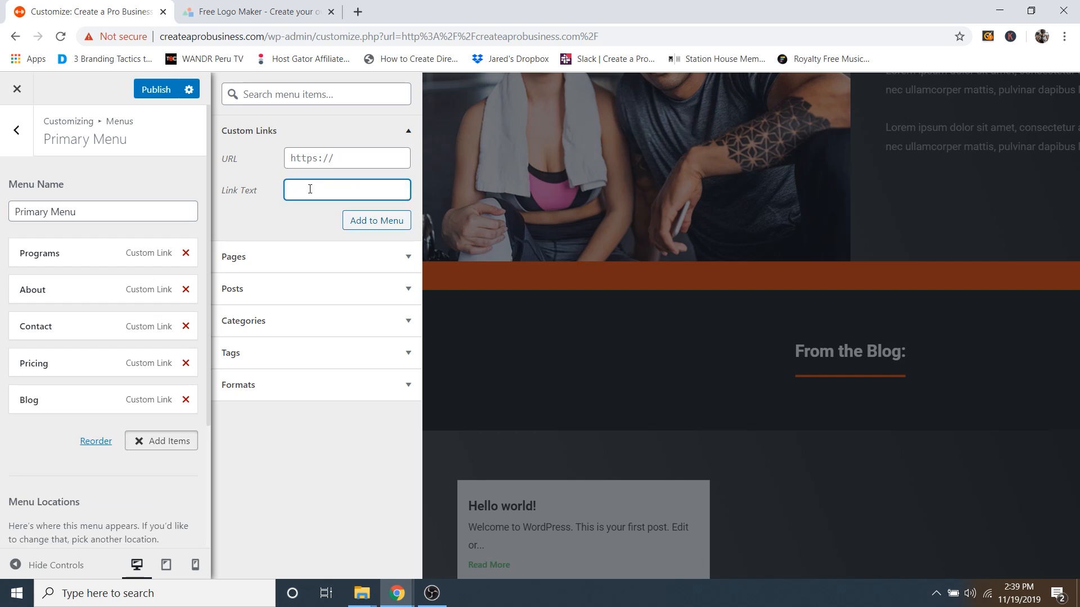
text(Coaches)
click(329, 158)
text(#)
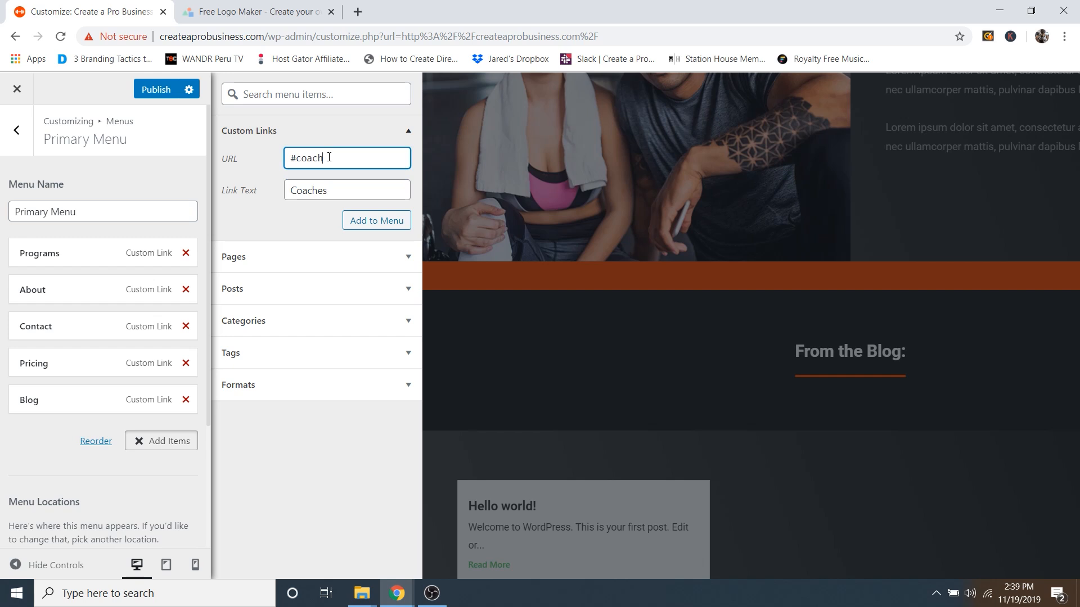
click(371, 221)
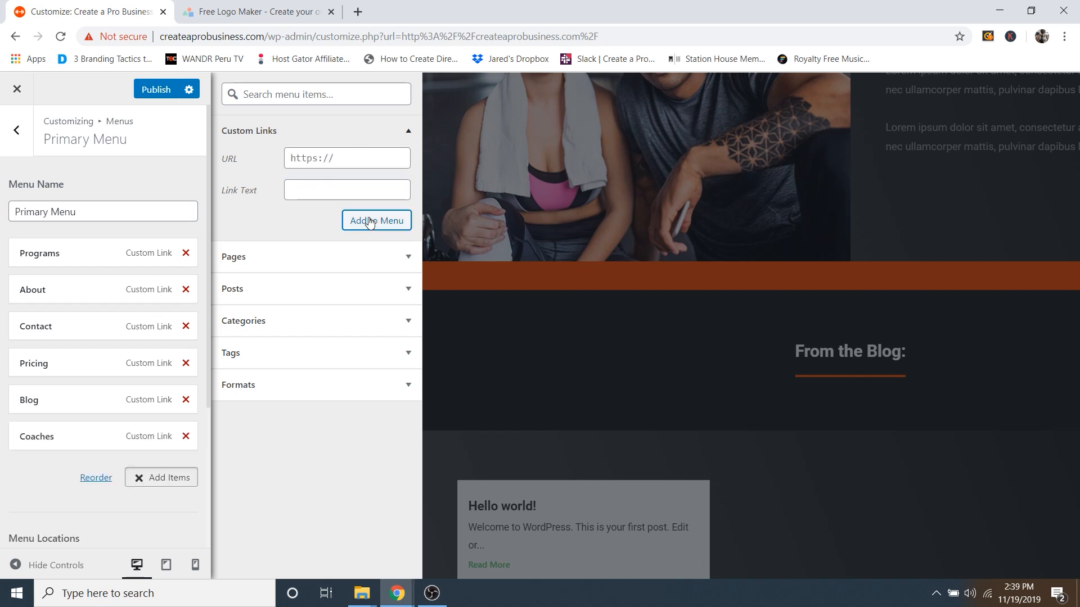
click(47, 566)
scroll(720, 359, down, 10)
scroll(721, 359, up, 15)
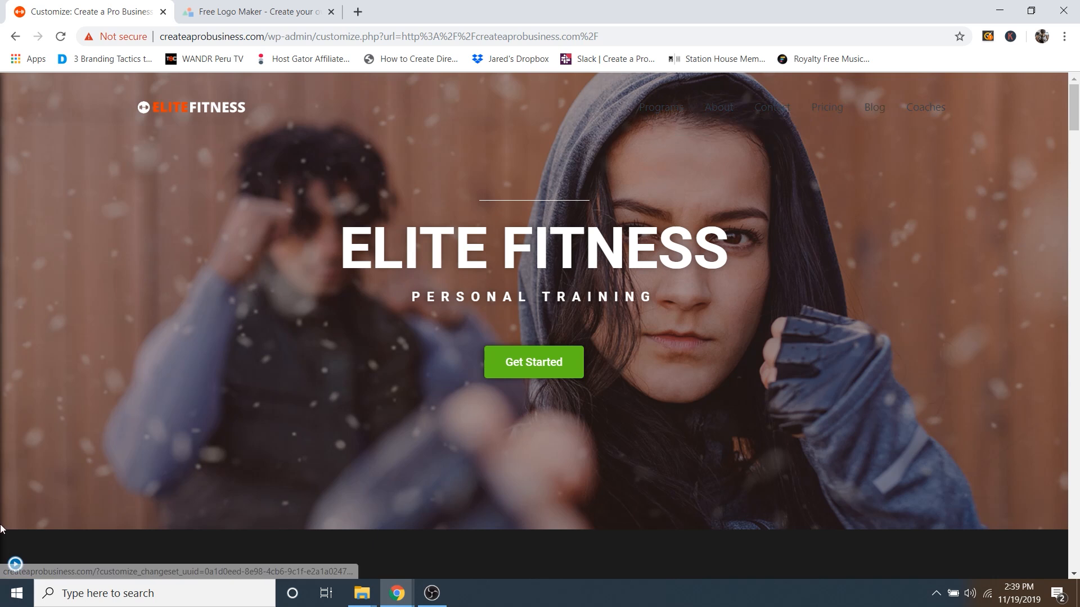
Step: Drag the menu items into the order Programs, Coaches, About, Pricing, Blog, Contact and publish
click(16, 565)
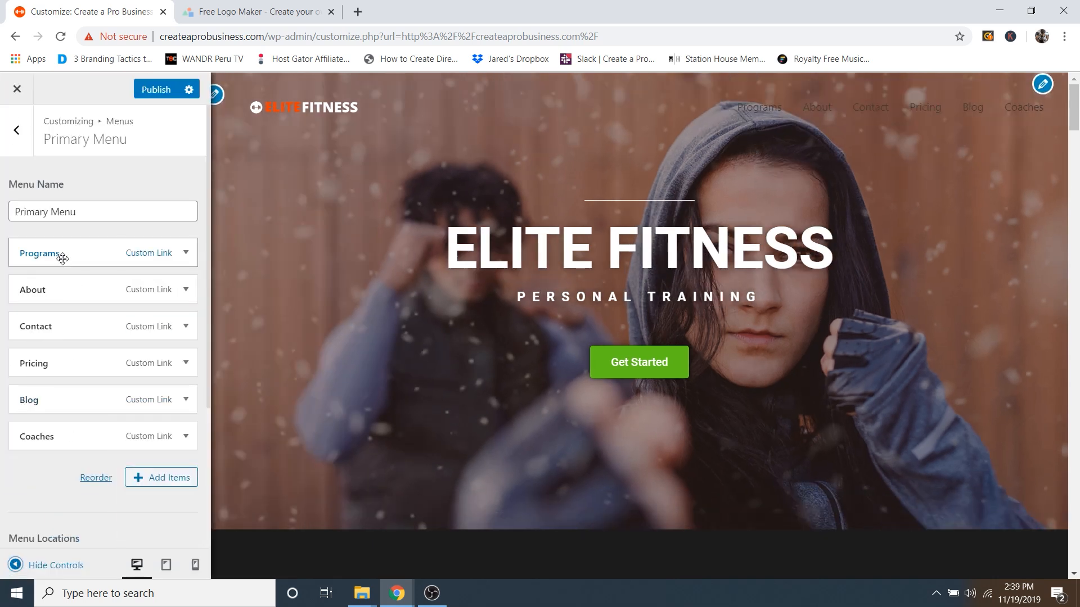
mouse_move(59, 251)
mouse_down()
mouse_move(70, 308)
mouse_move(59, 409)
mouse_move(58, 246)
mouse_up()
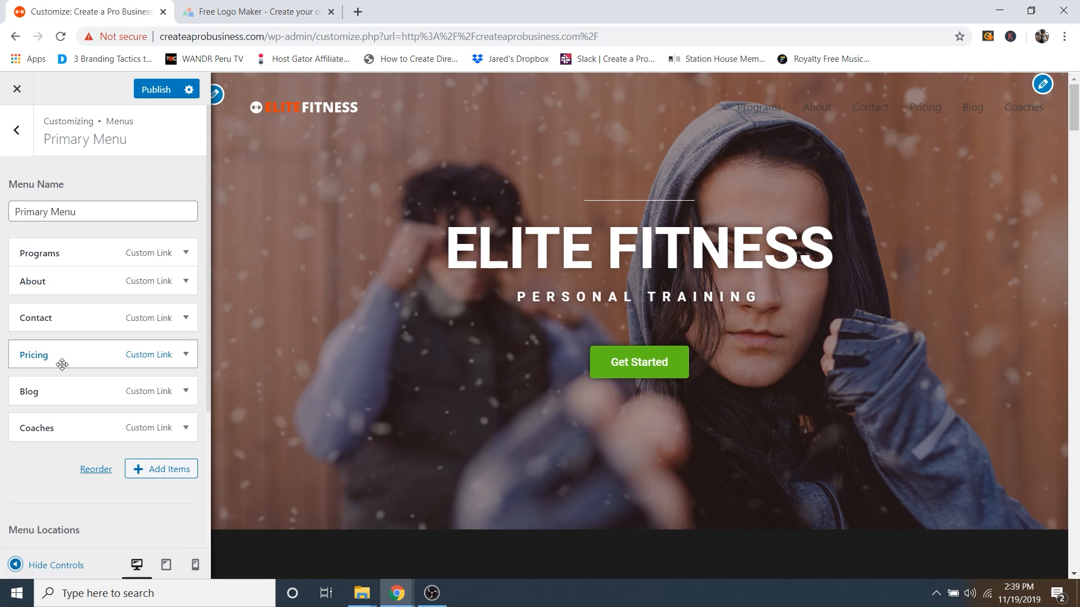
drag(54, 428, 57, 284)
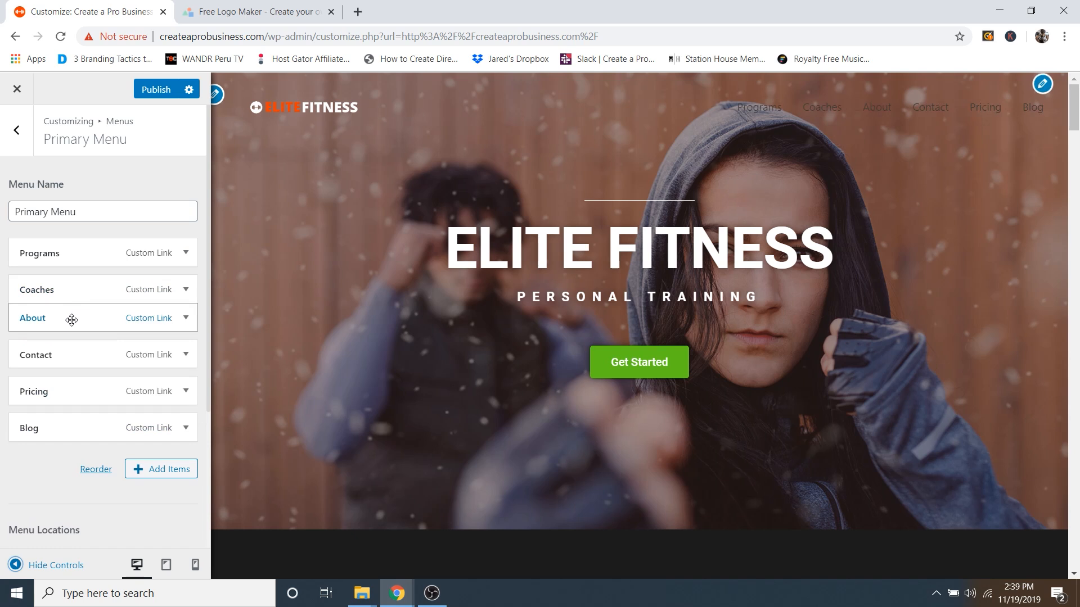
drag(63, 353, 62, 413)
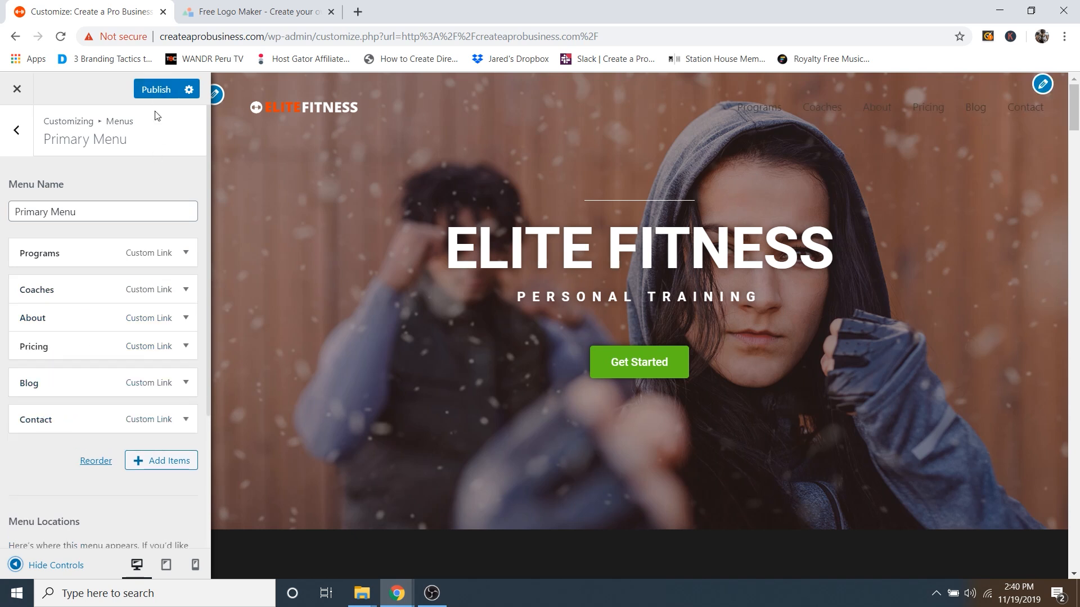
click(154, 90)
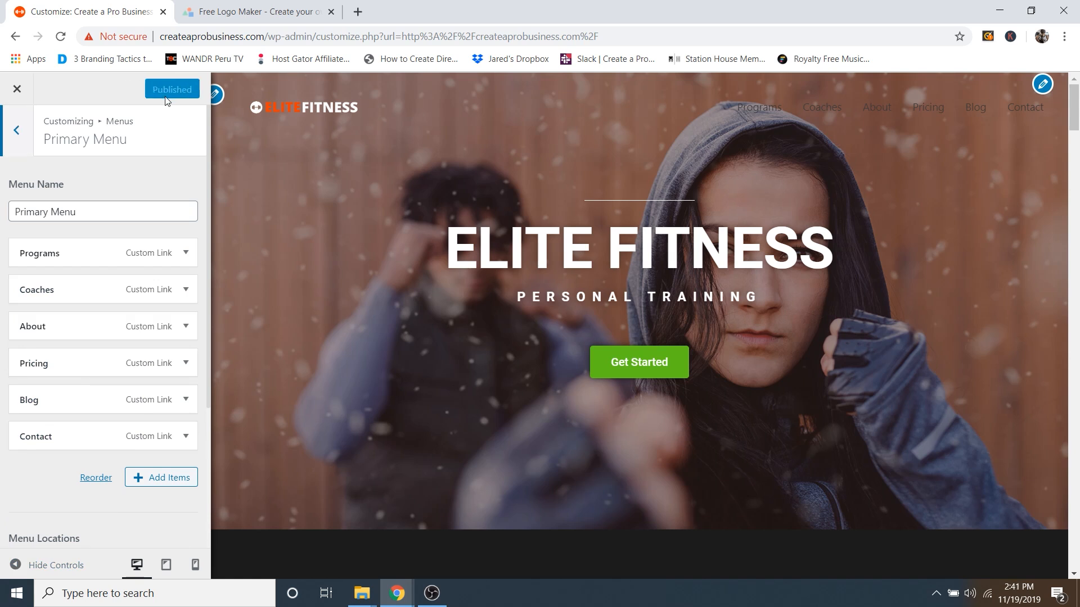
Step: In Header > Transparent Header menu colours, set the menu link colour to white #ffffff
click(17, 135)
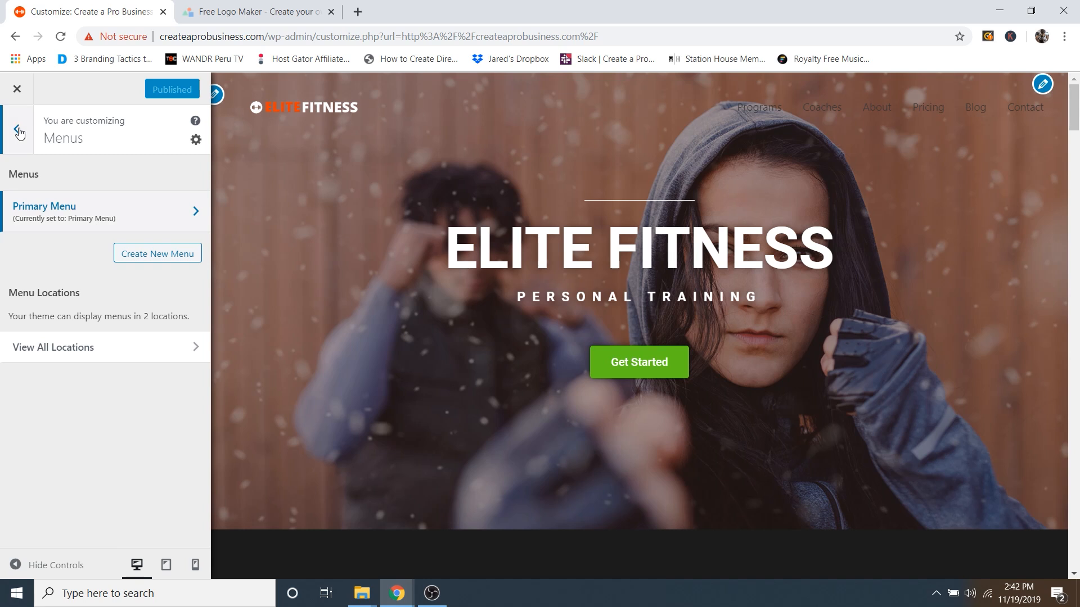
click(18, 131)
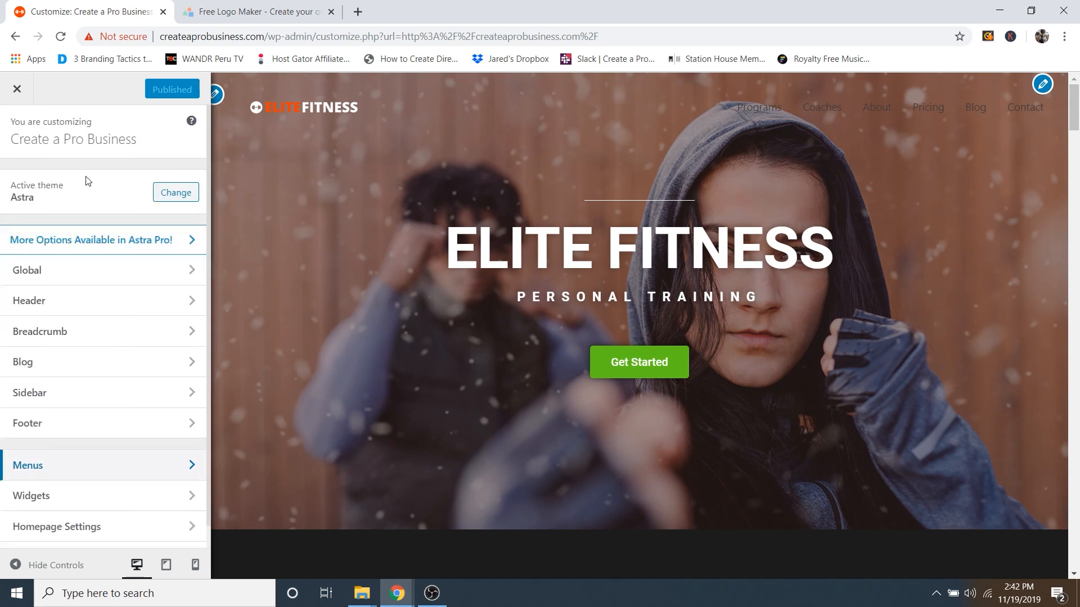
click(42, 304)
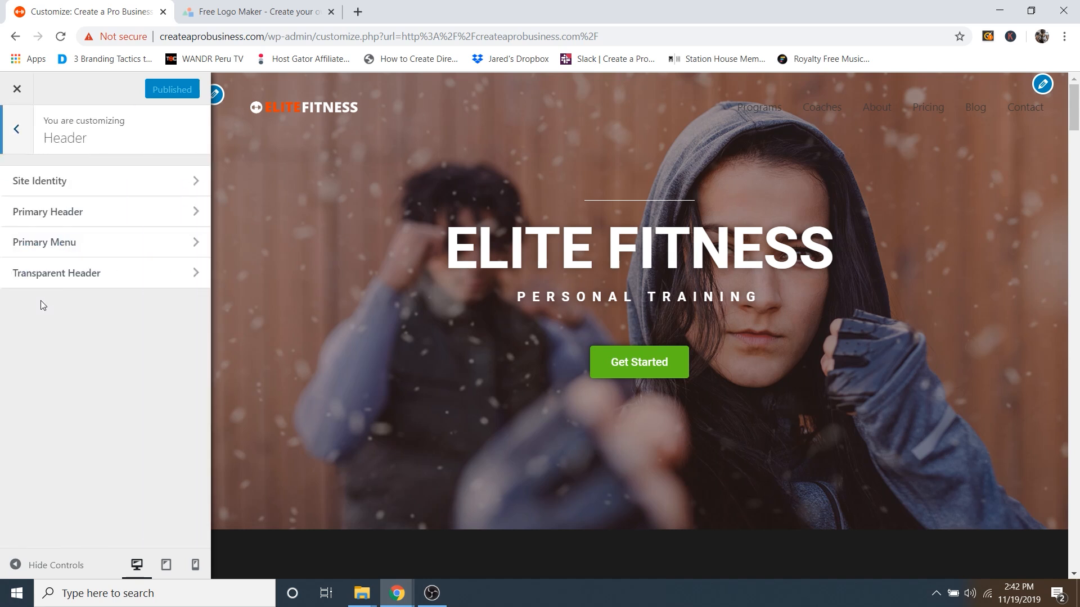
click(66, 275)
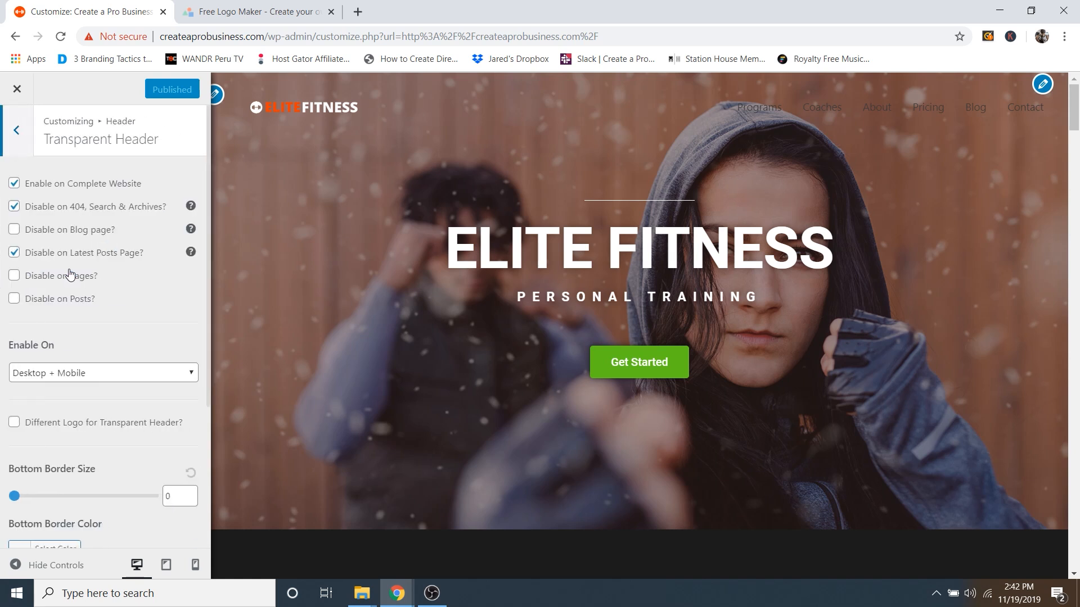
scroll(134, 274, down, 4)
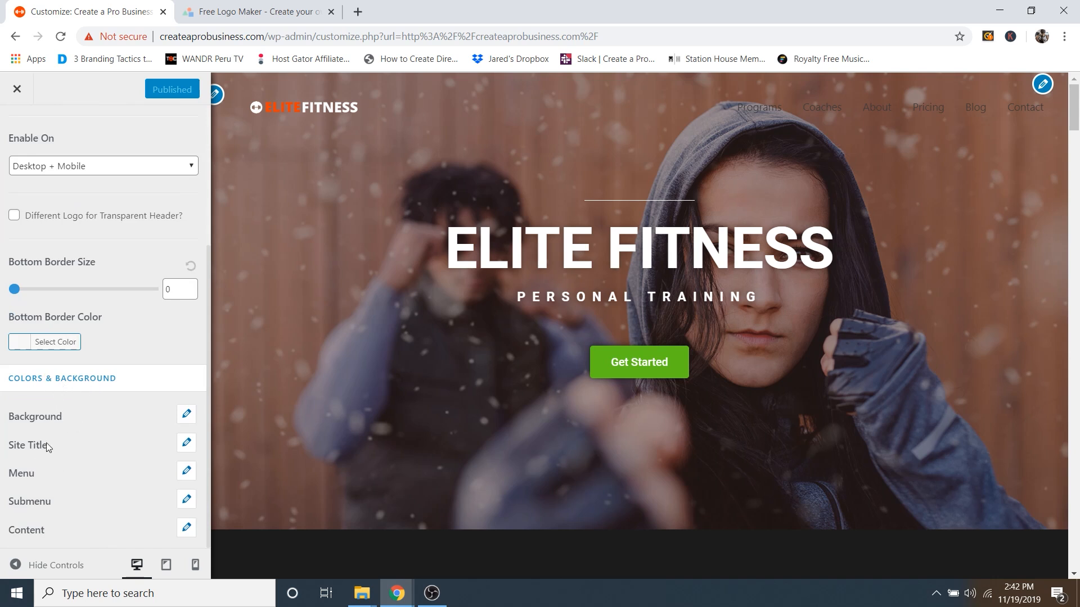
click(187, 473)
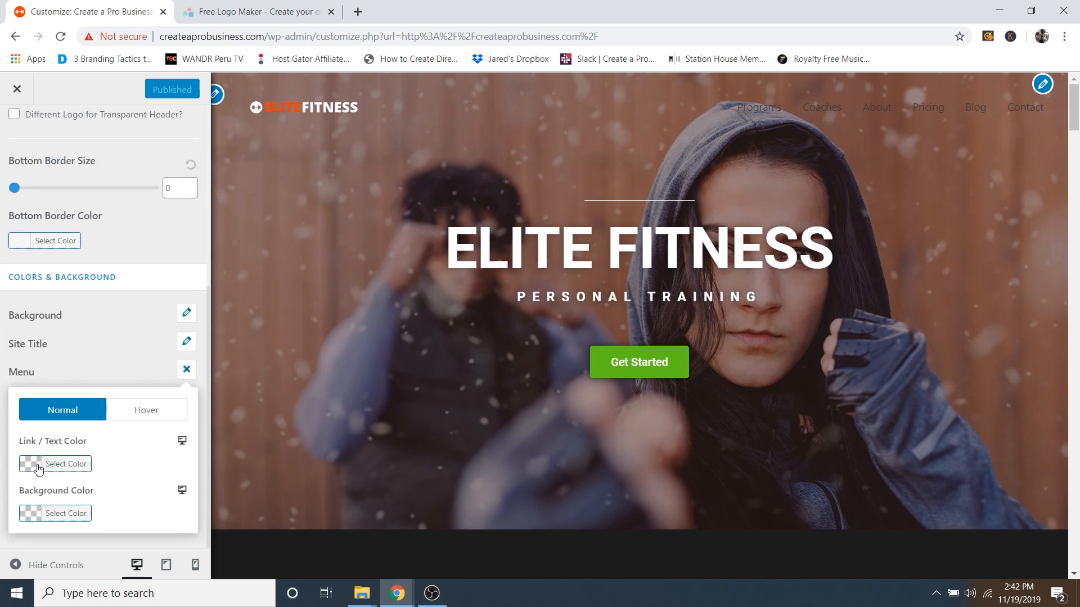
click(38, 467)
drag(70, 498, 21, 479)
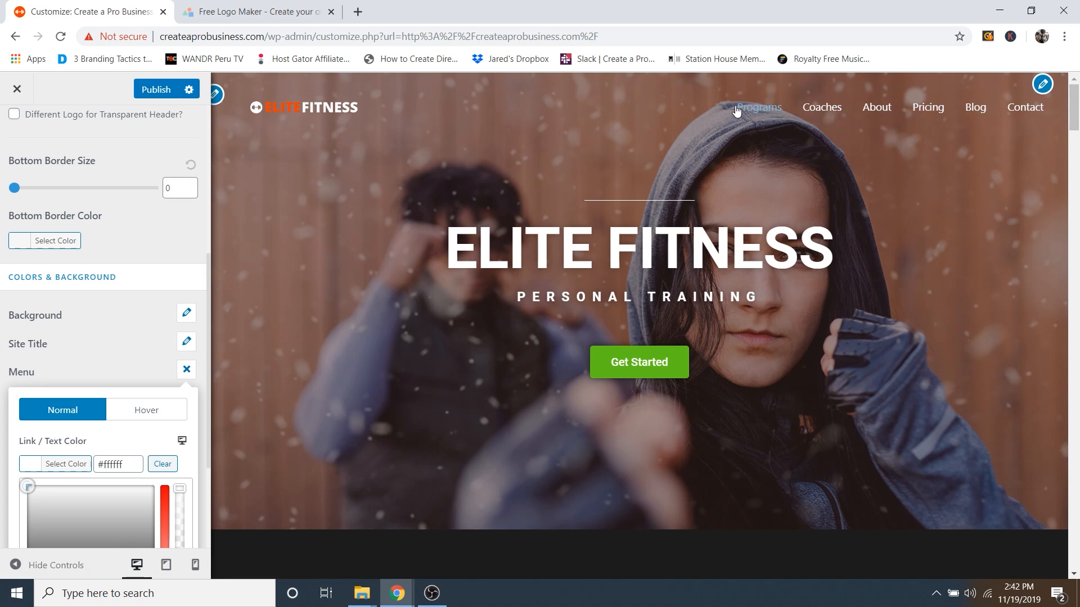
Step: Set the transparent header menu hover colour to orange and publish the change
click(127, 416)
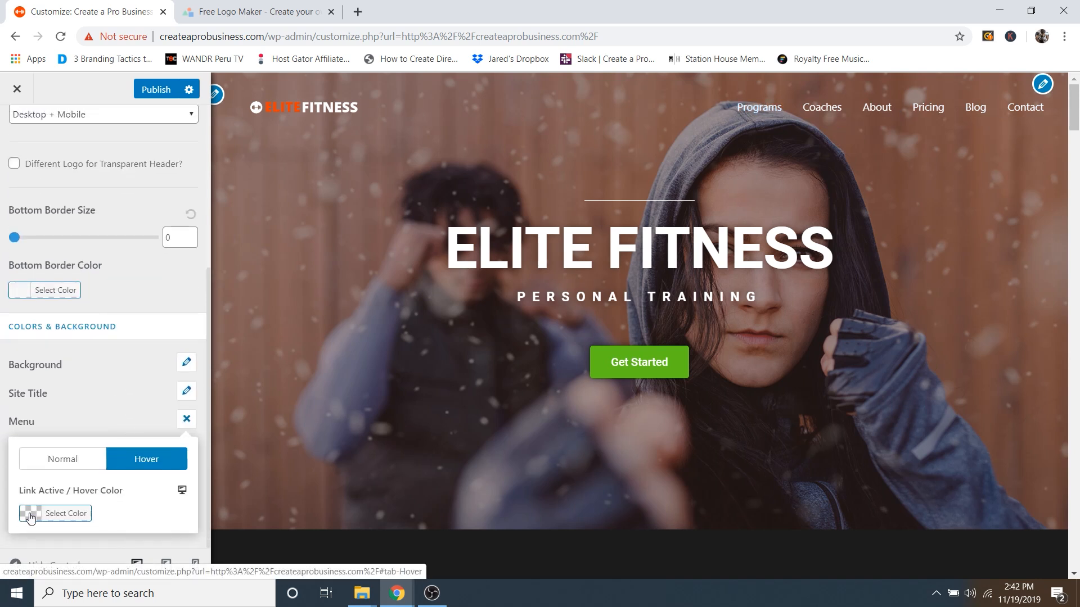
click(32, 518)
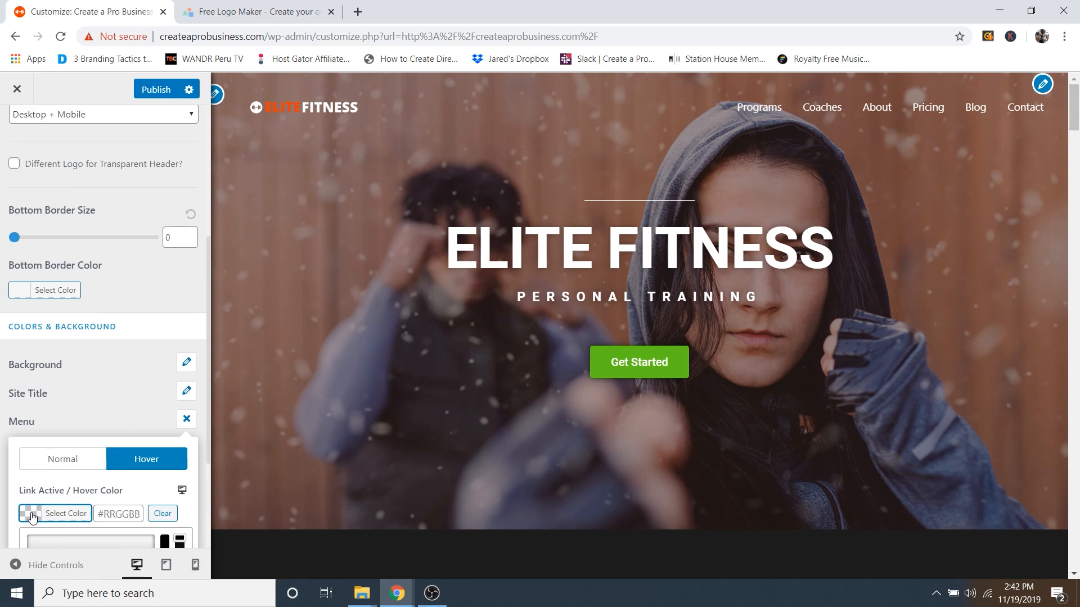
scroll(67, 492, down, 3)
click(86, 408)
drag(85, 406, 31, 387)
click(82, 510)
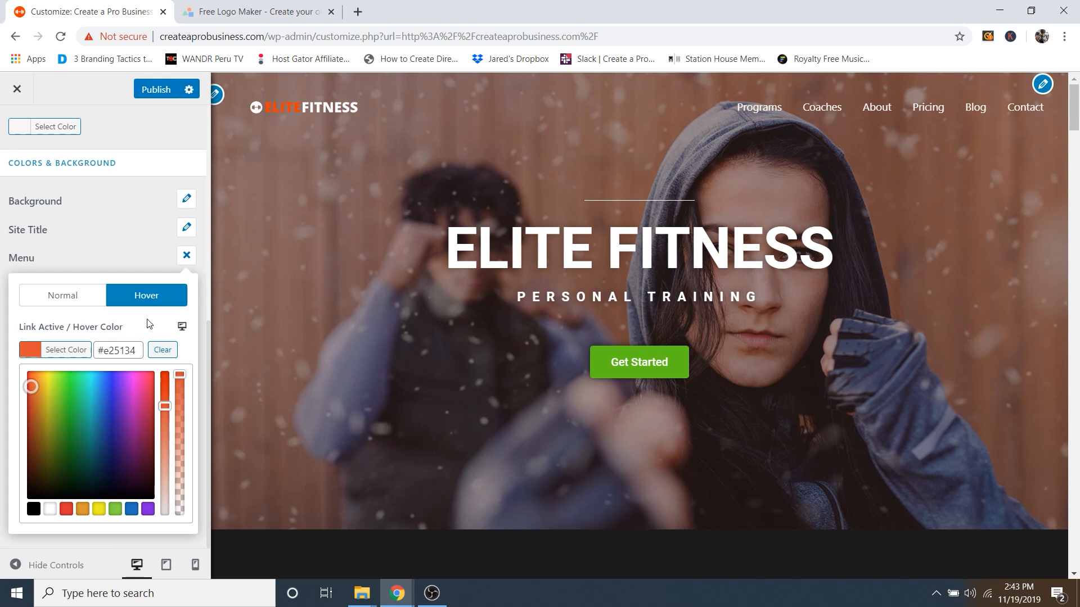
scroll(149, 325, up, 4)
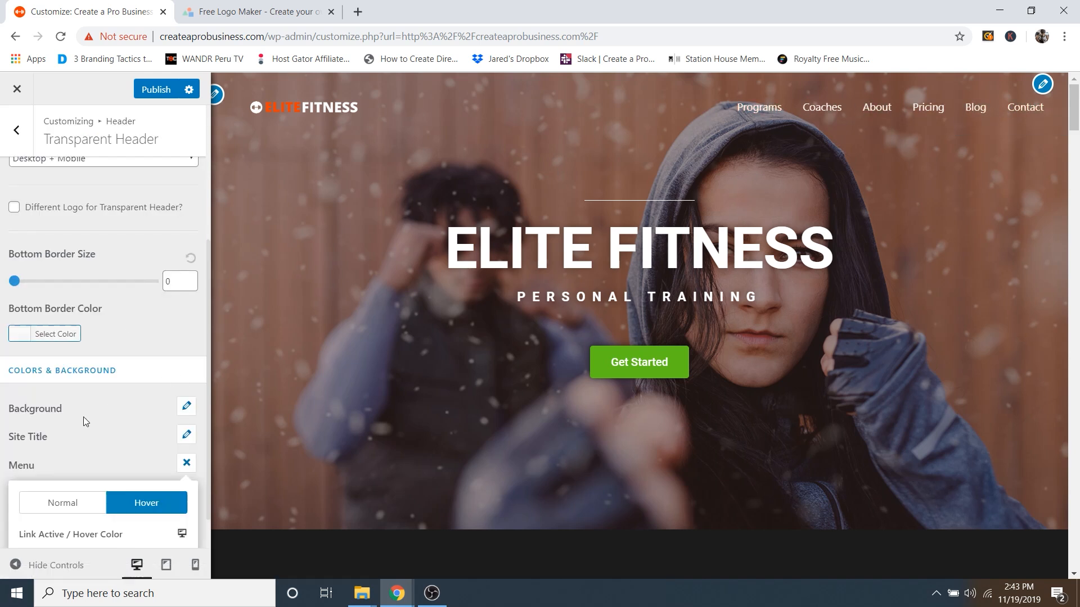
scroll(111, 423, up, 4)
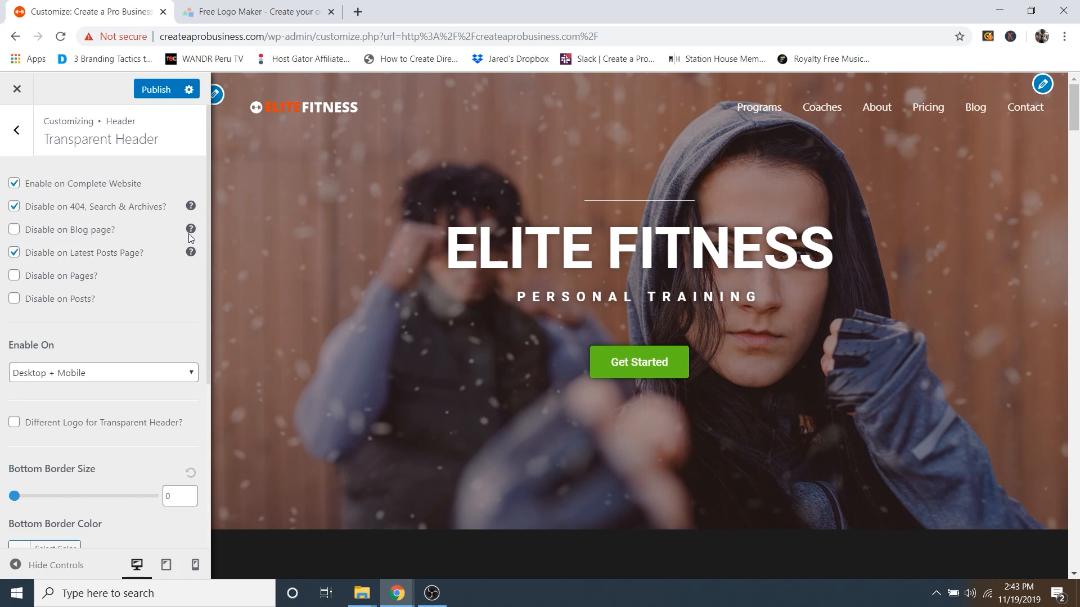
click(154, 90)
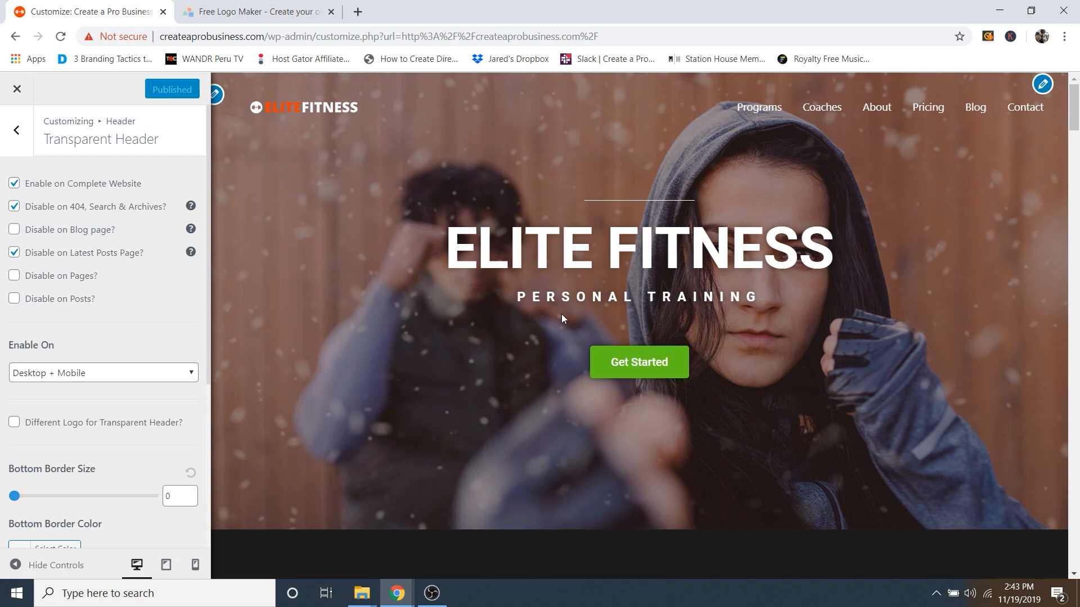
click(21, 133)
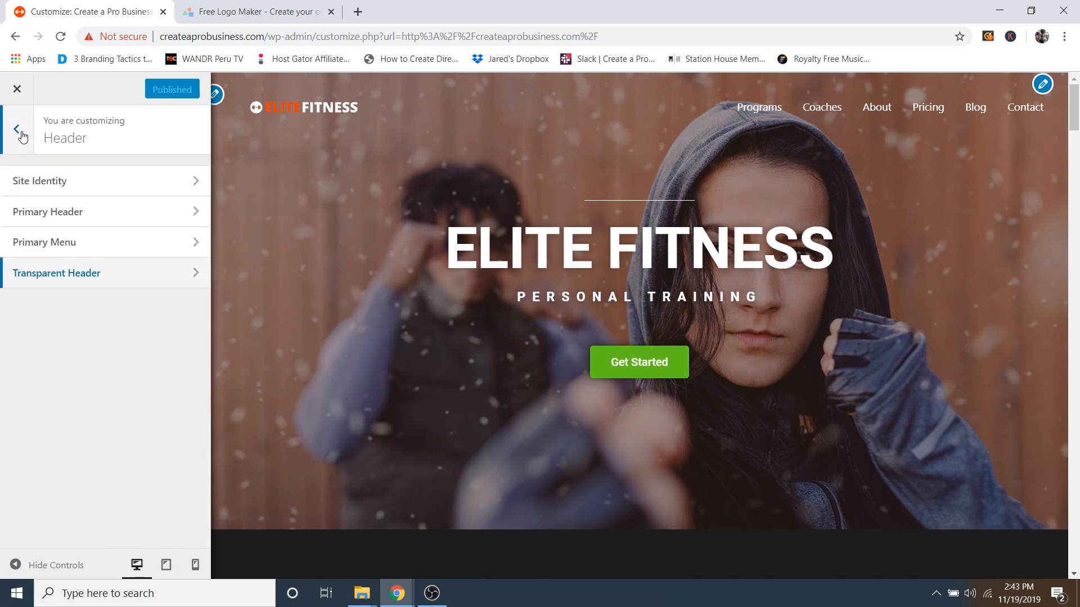
Step: In Footer Bar Section 1 custom text, delete 'Powered by [theme_author]', keeping only the copyright line
click(21, 134)
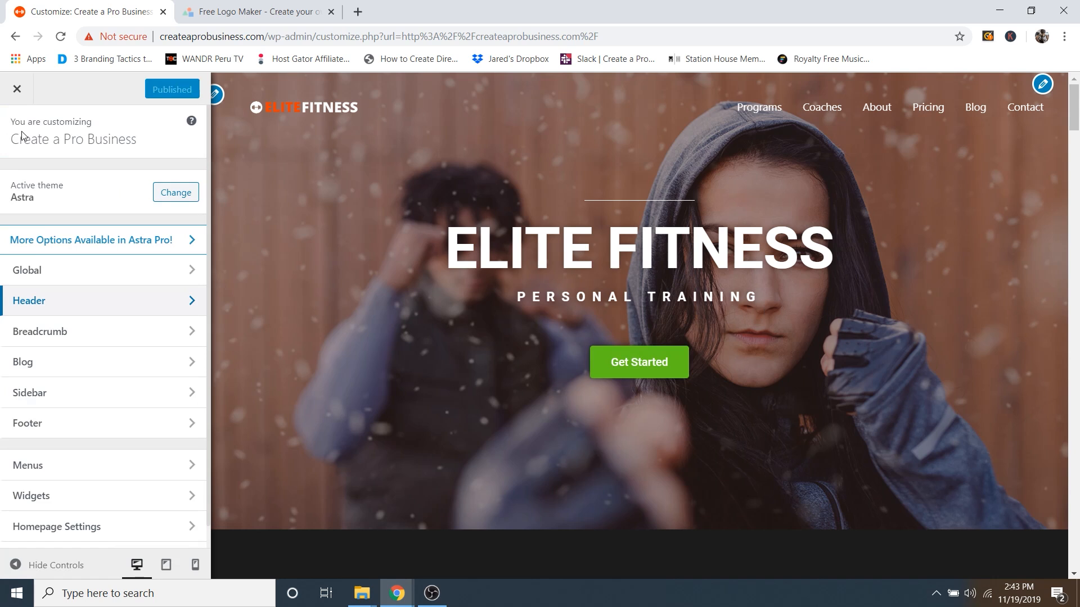
click(38, 424)
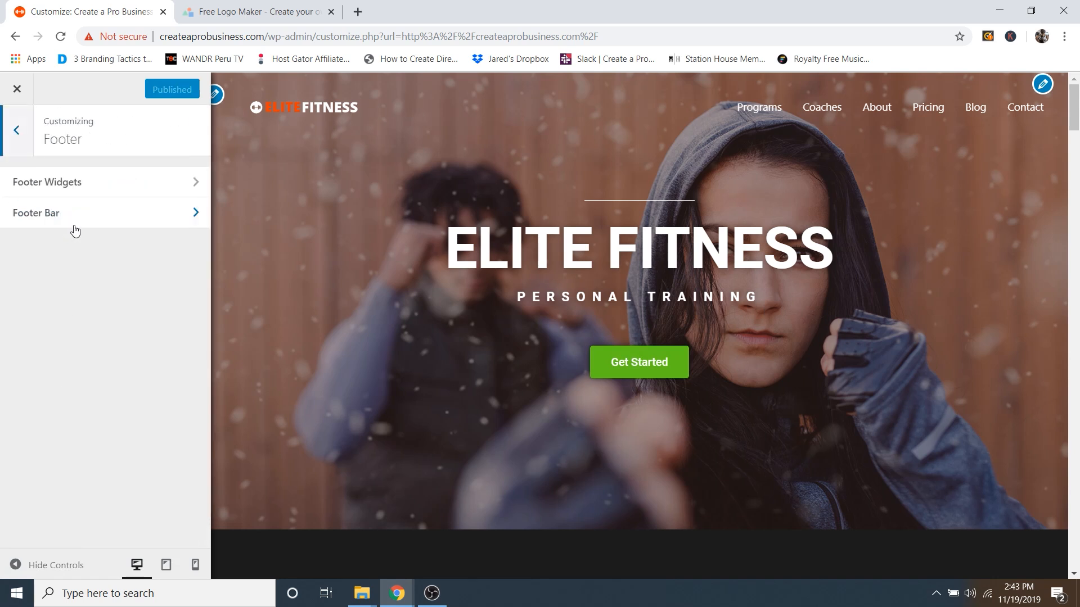
click(72, 219)
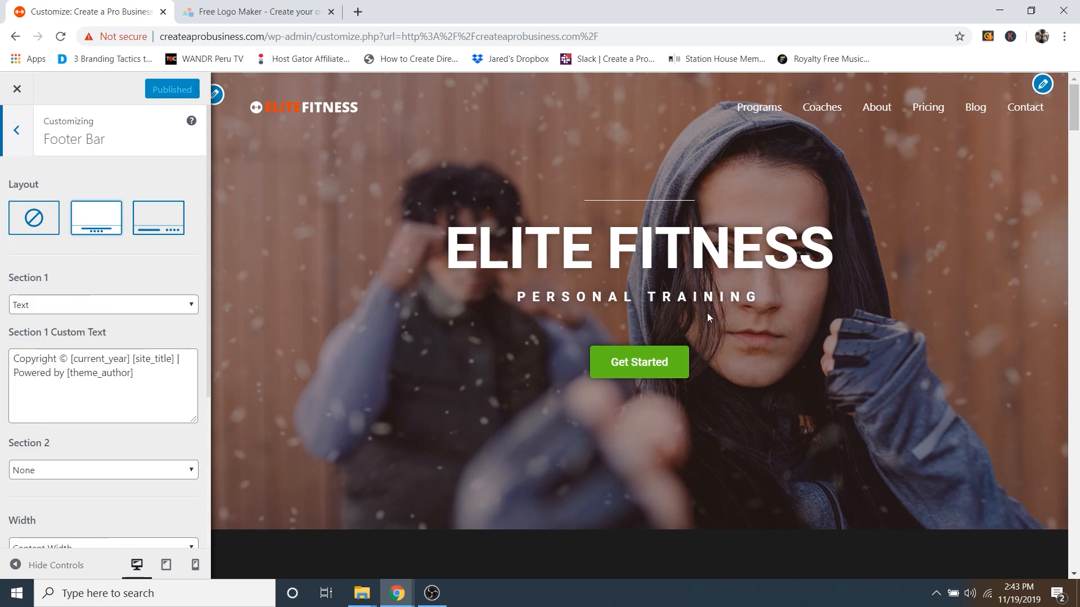
scroll(707, 313, down, 20)
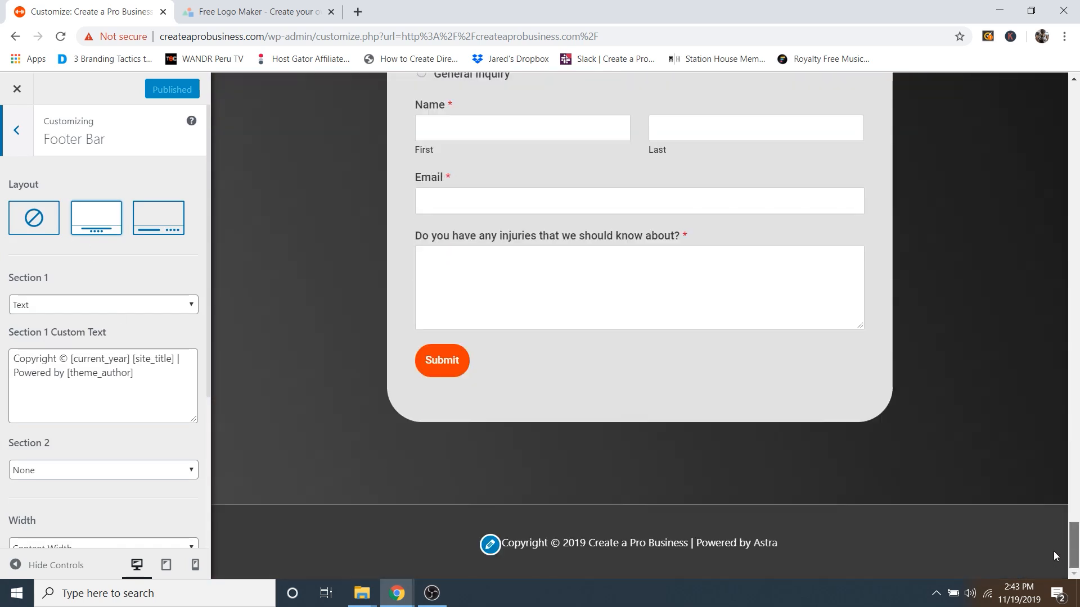
click(490, 544)
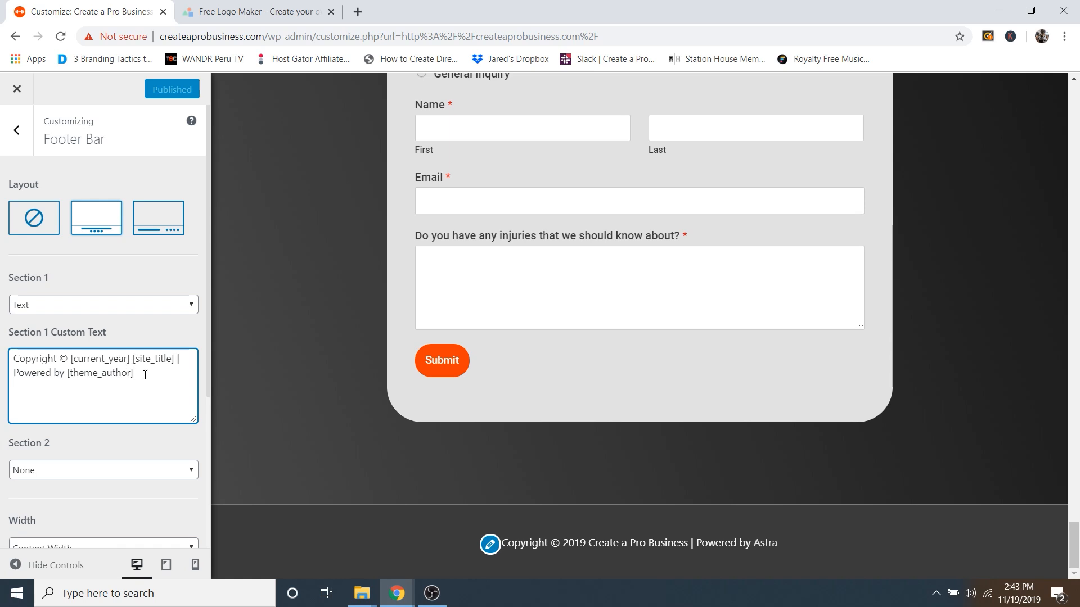
drag(142, 373, 14, 371)
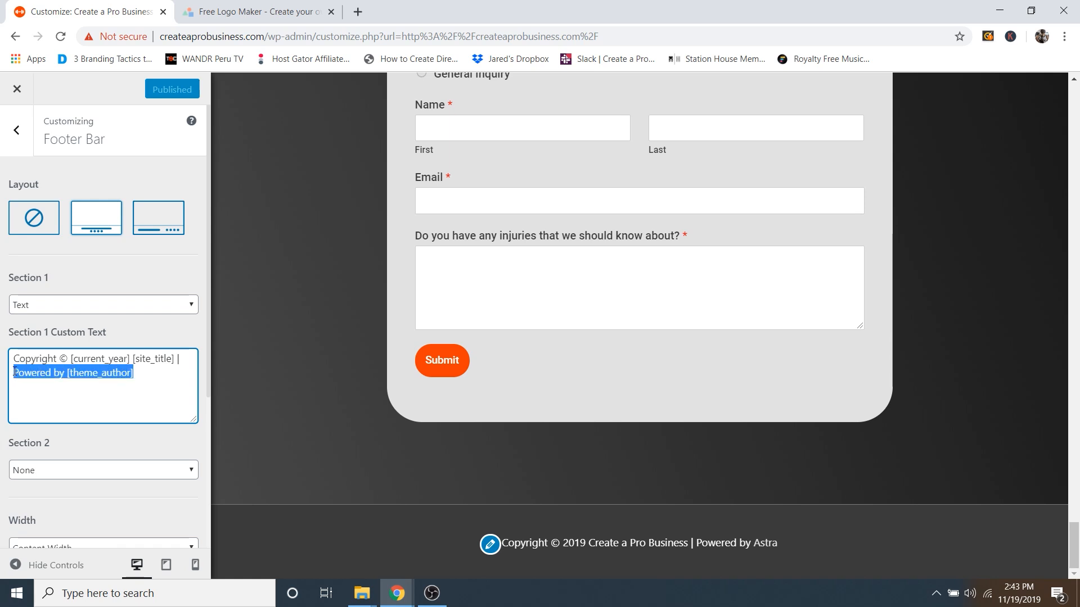
key(BackSpace)
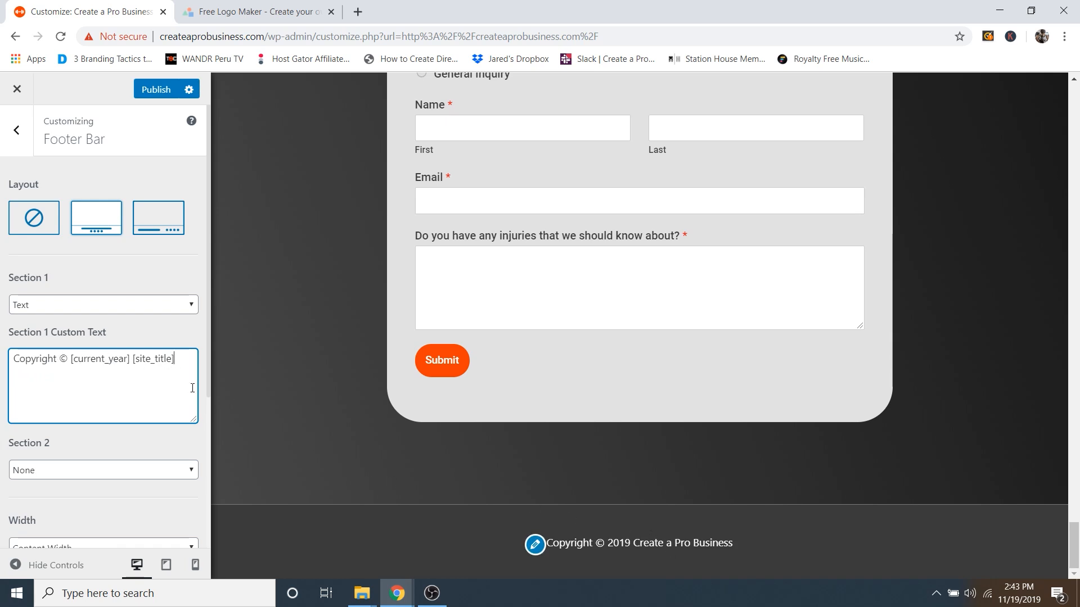
drag(74, 359, 155, 363)
click(136, 361)
drag(71, 361, 137, 362)
click(157, 372)
Step: Set the footer bar Border Size to 0
scroll(133, 367, down, 4)
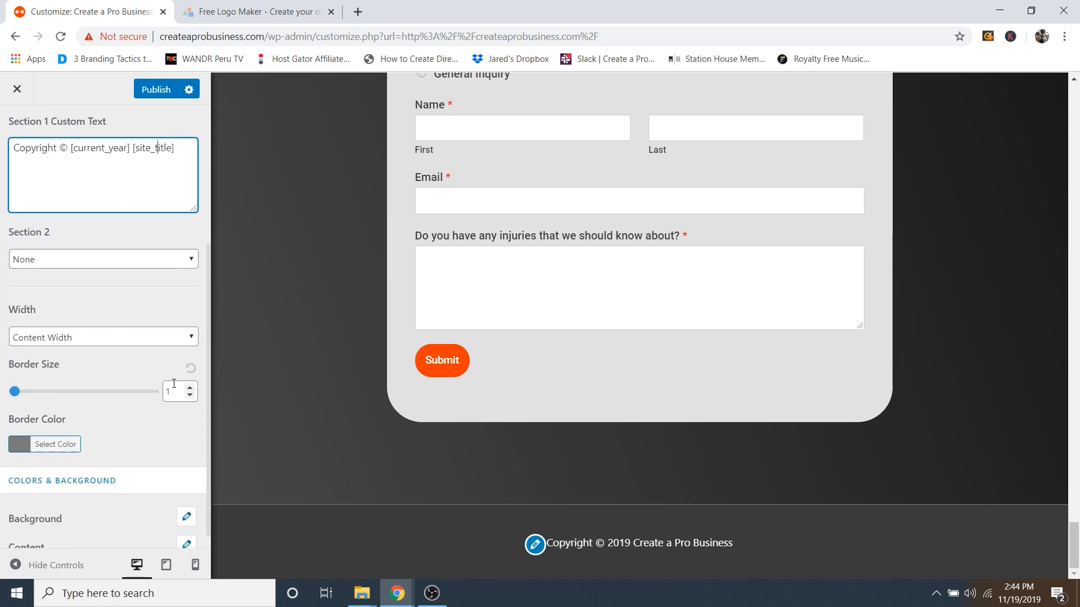
drag(173, 391, 159, 392)
text(0)
scroll(157, 387, up, 2)
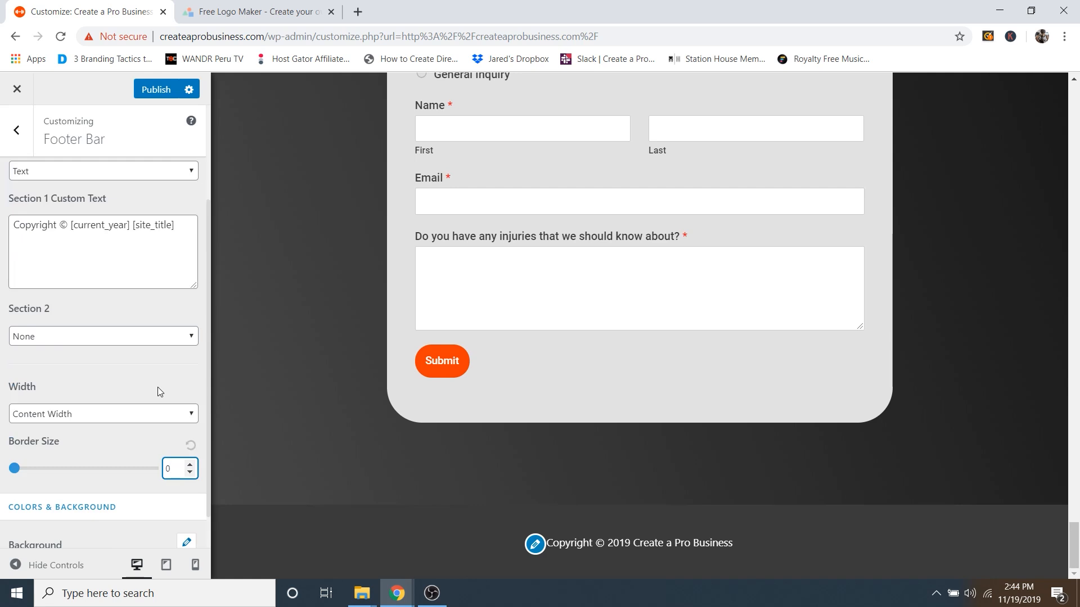
click(170, 450)
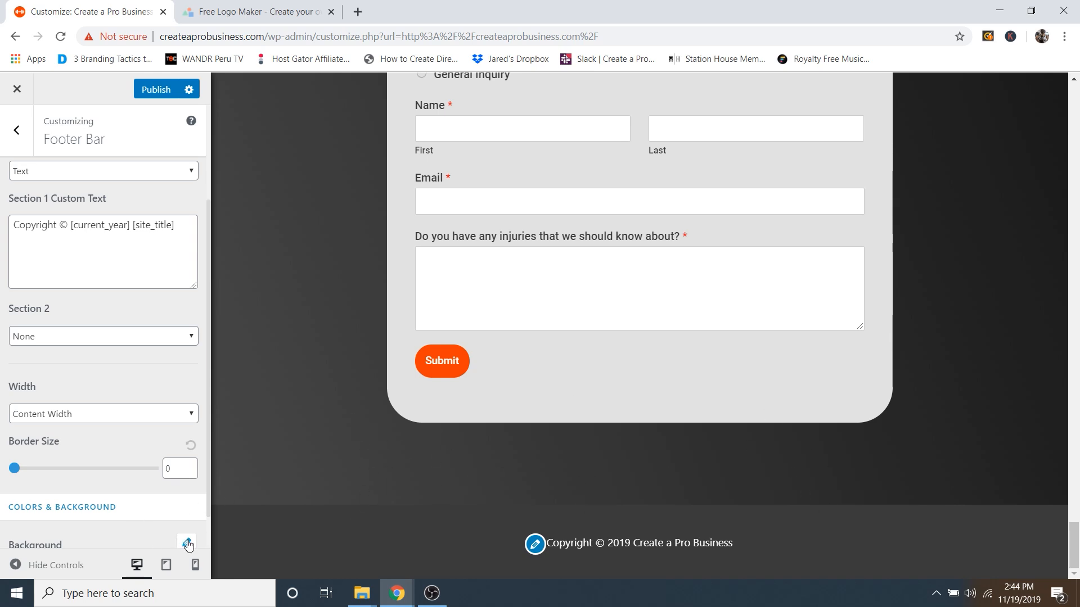
Step: Give the footer bar background a dark grey colour
scroll(164, 537, down, 1)
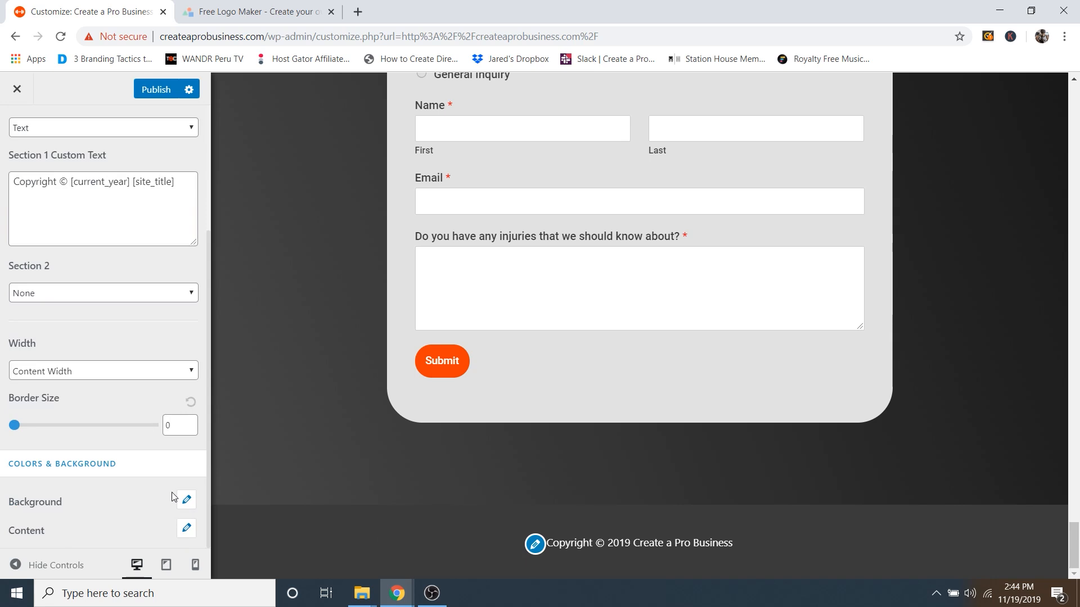
click(187, 500)
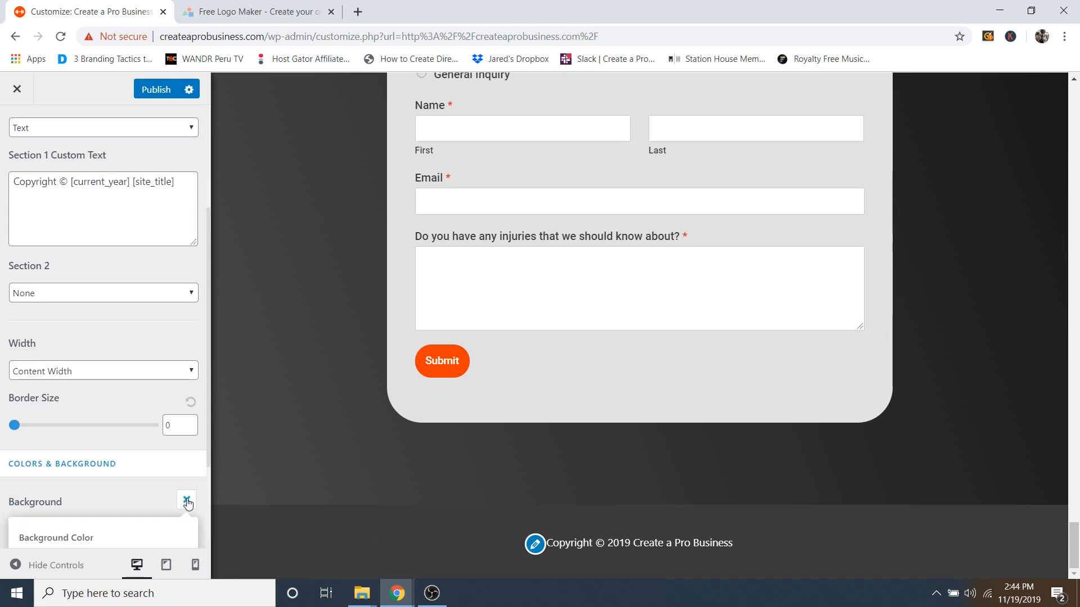
scroll(146, 498, down, 3)
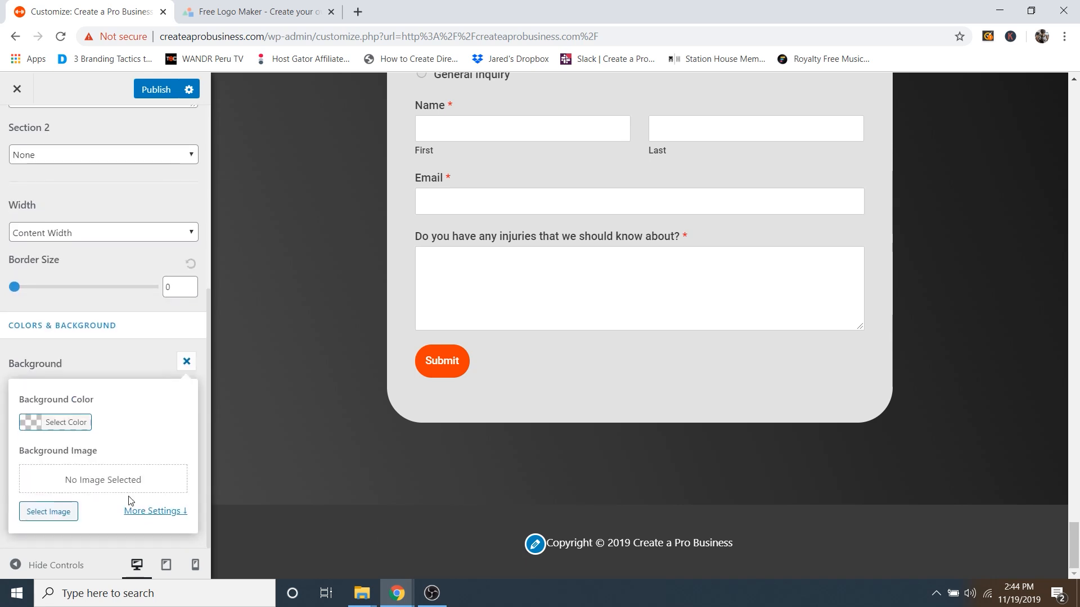
click(39, 425)
click(42, 479)
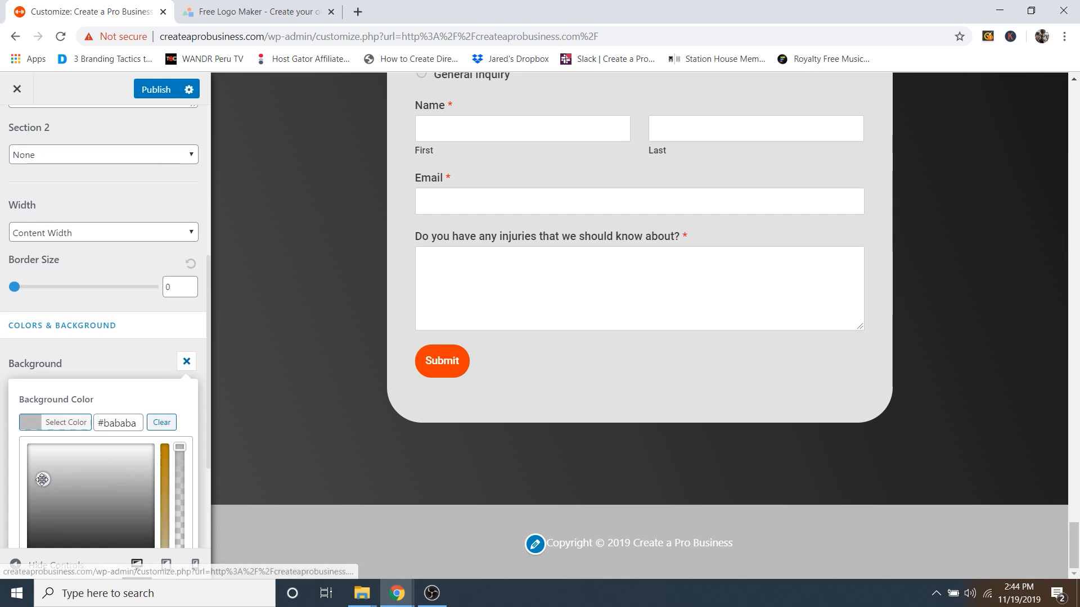
drag(42, 480, 17, 398)
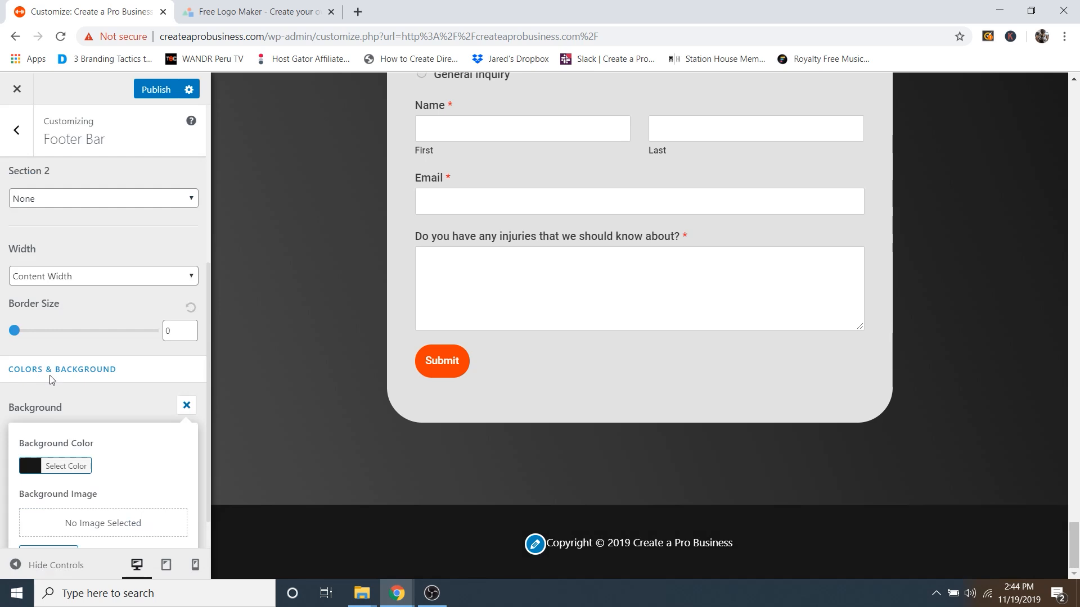
click(124, 403)
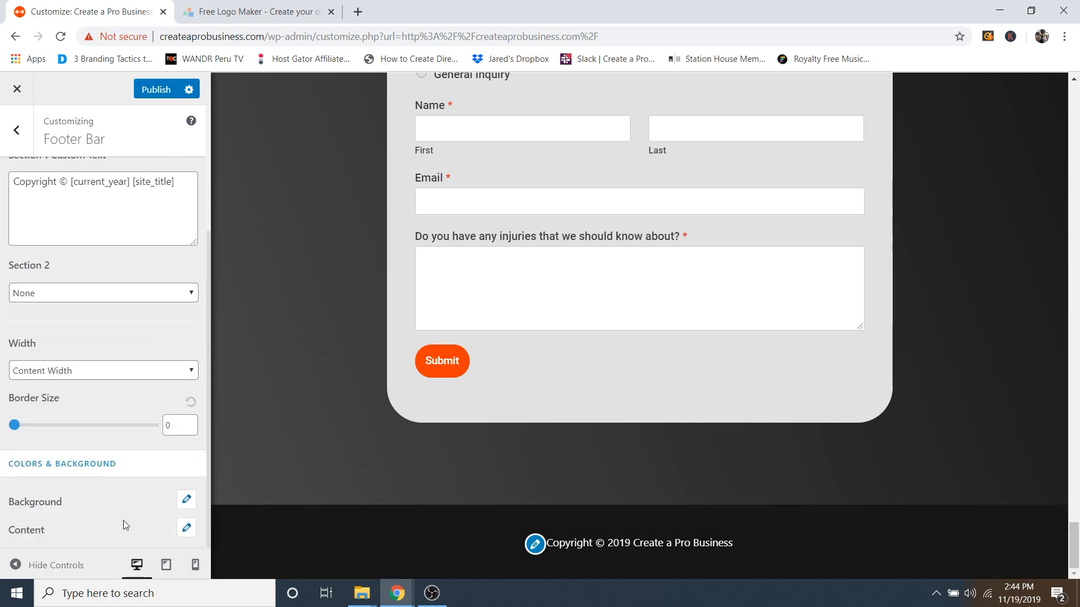
scroll(141, 439, up, 3)
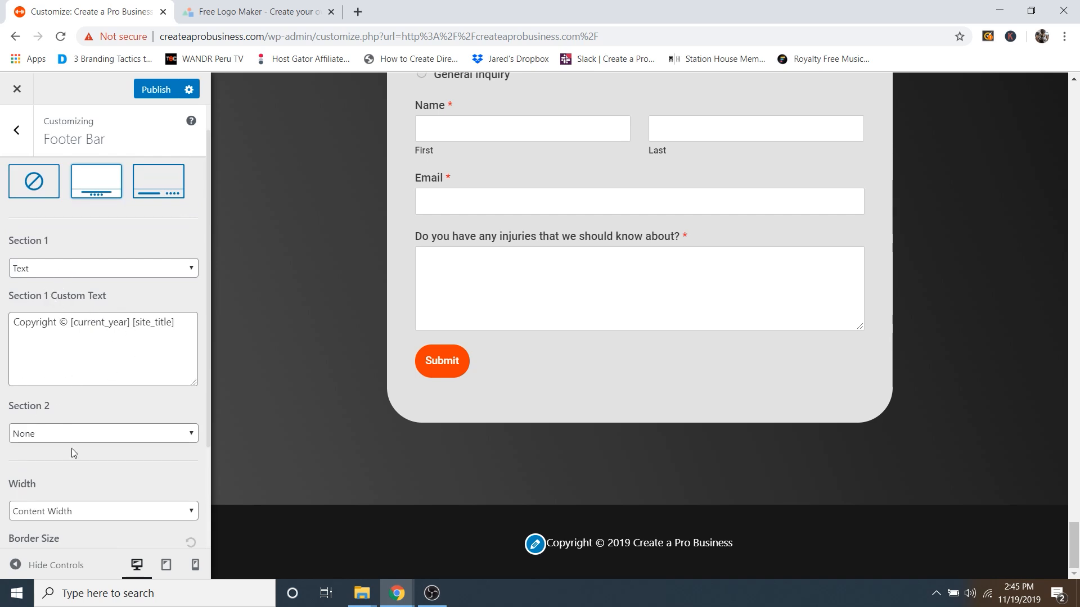
Step: Set footer Section 2 back to None after trying Footer Menu, then publish
click(65, 435)
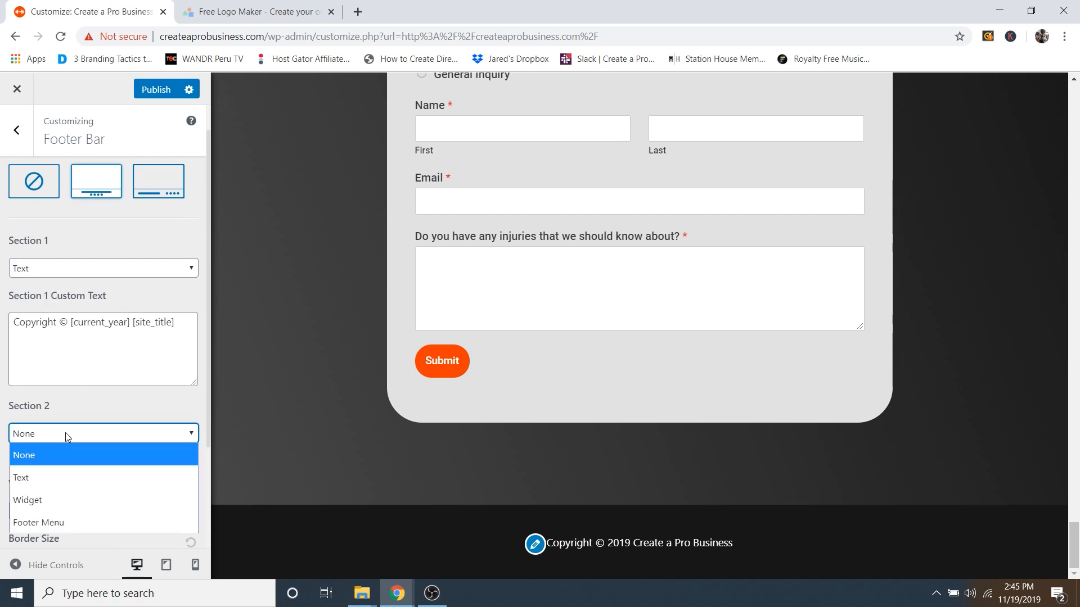
click(56, 520)
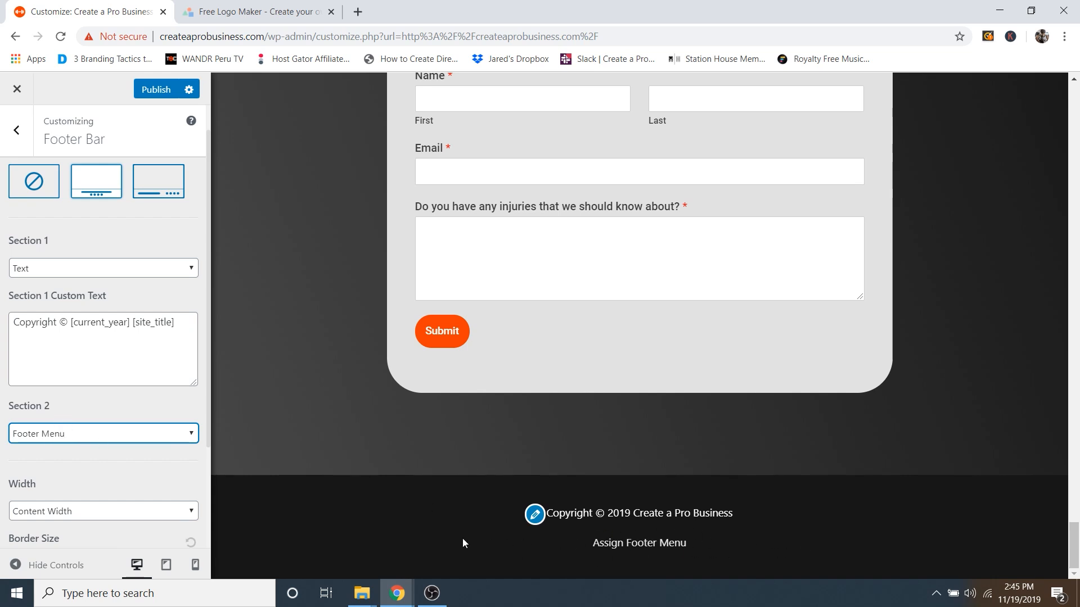
click(58, 437)
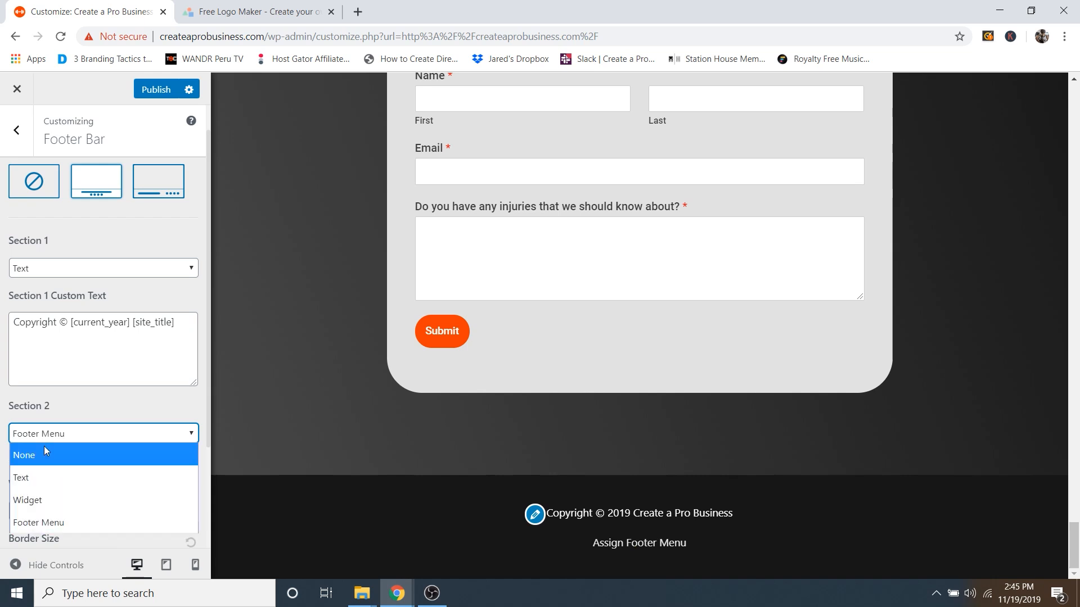
click(43, 452)
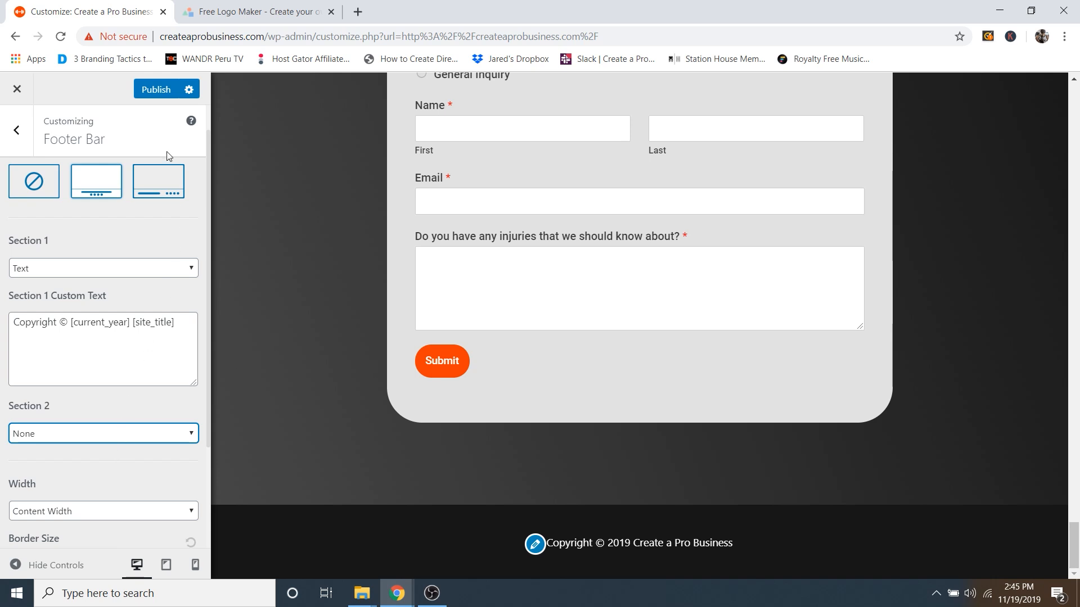
click(158, 92)
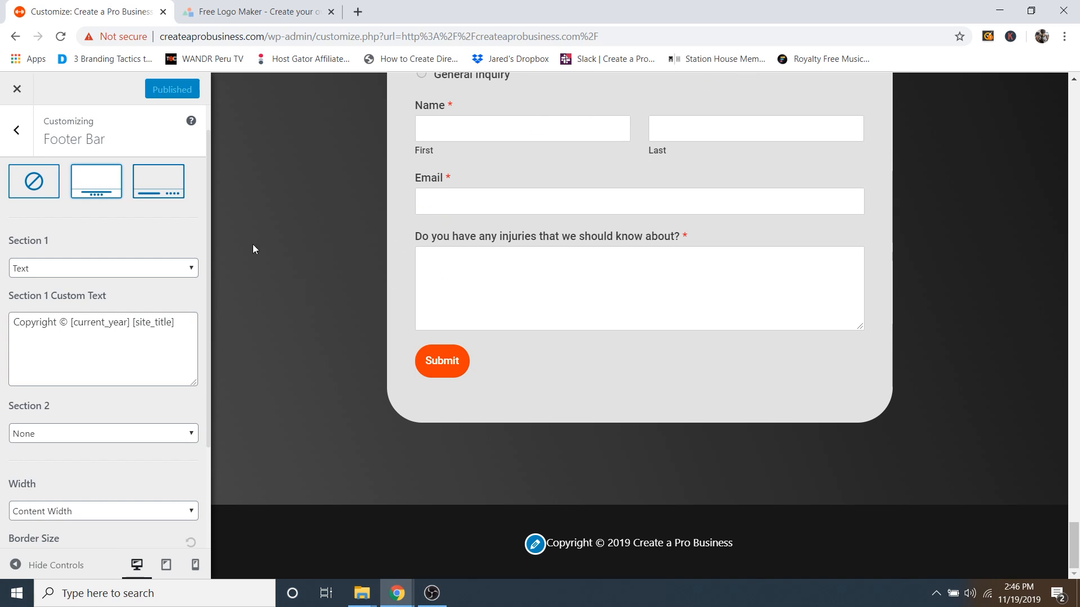
Step: Open the homepage in Elementor and switch Responsive Mode to Mobile (360px)
click(17, 91)
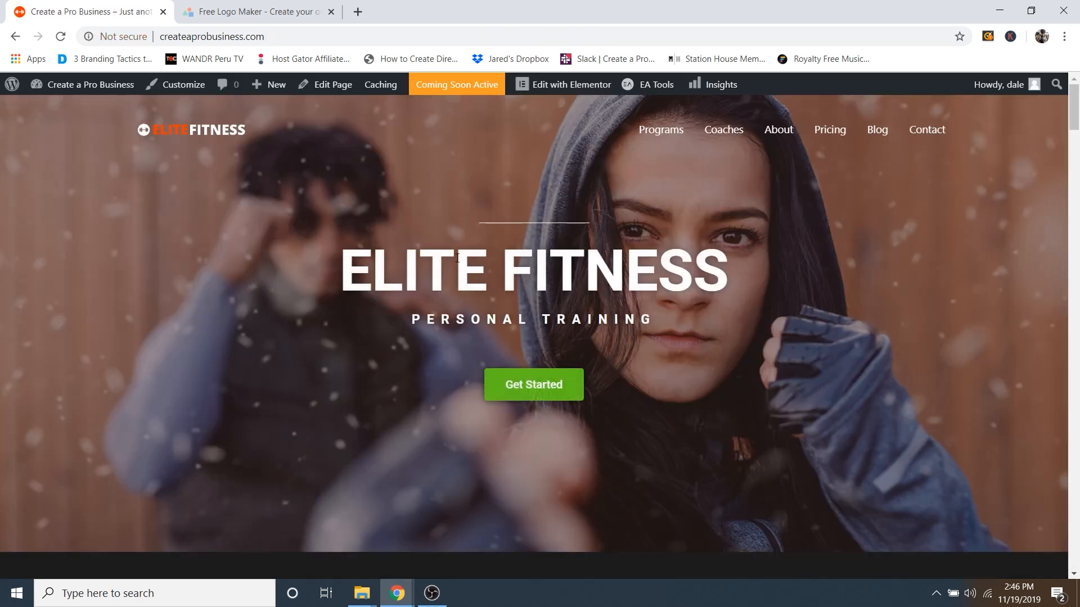
click(570, 86)
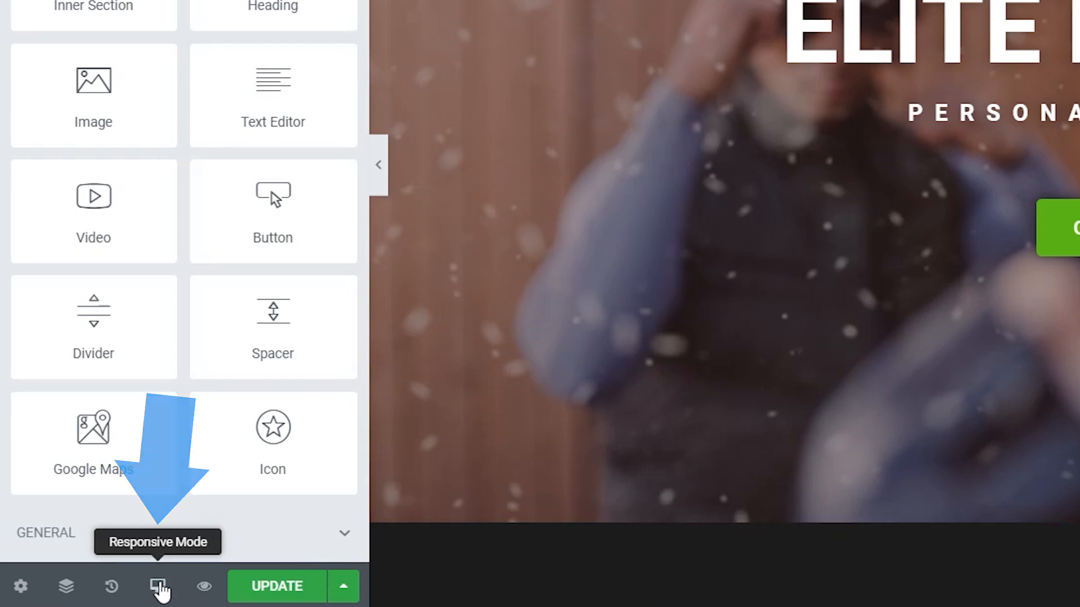
click(159, 588)
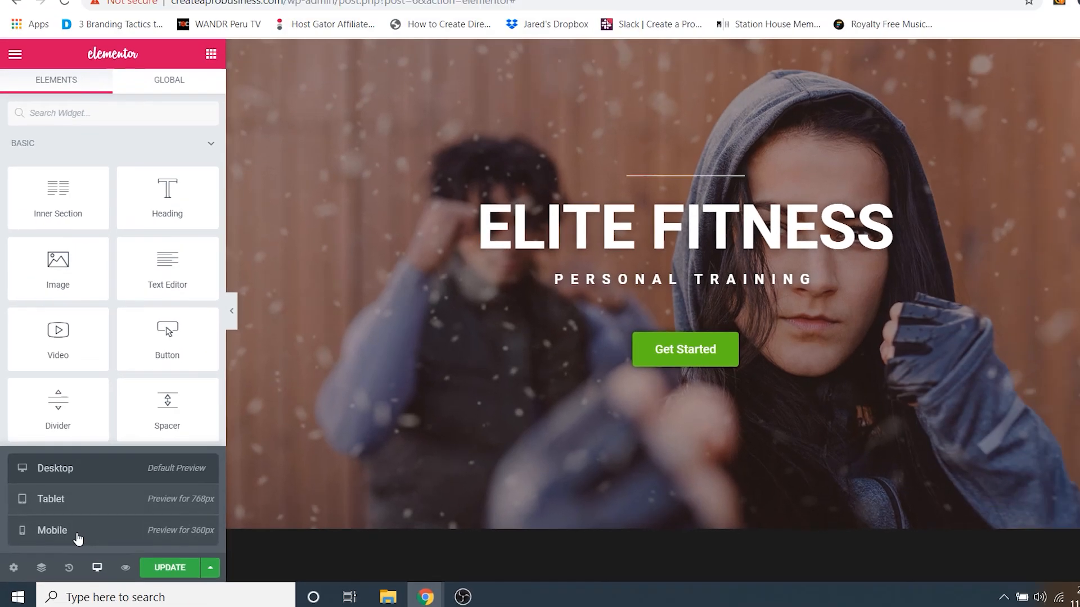
click(127, 540)
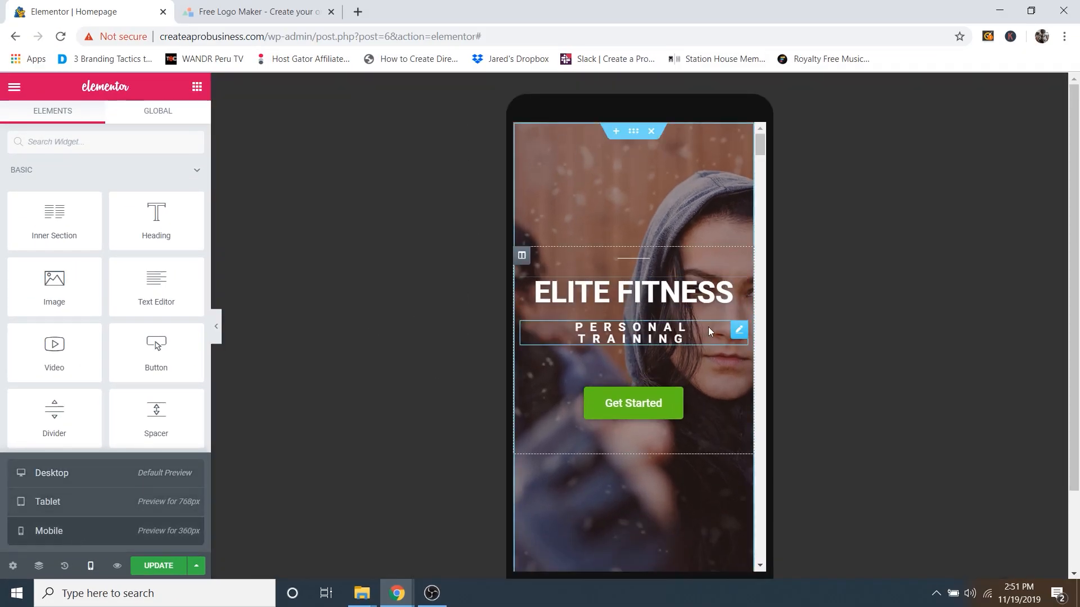
scroll(707, 326, down, 7)
scroll(692, 315, down, 15)
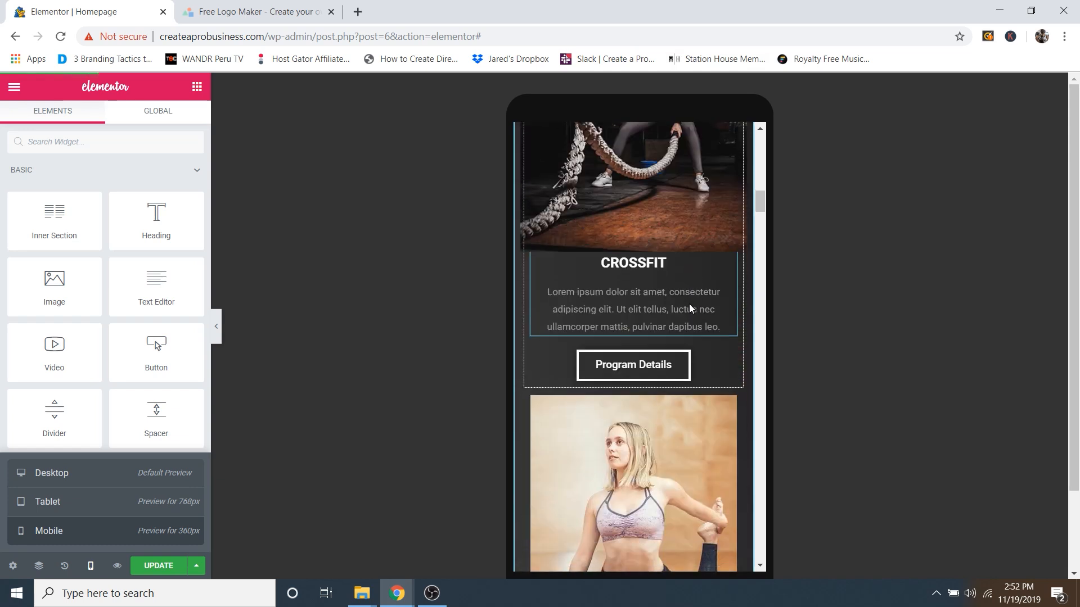
scroll(683, 330, down, 15)
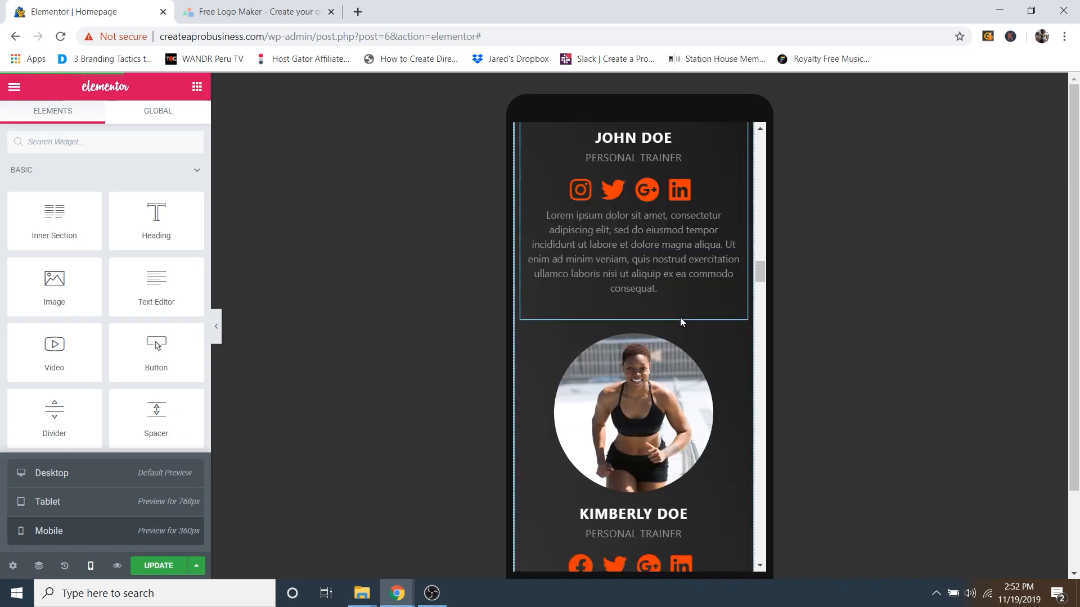
scroll(680, 316, down, 15)
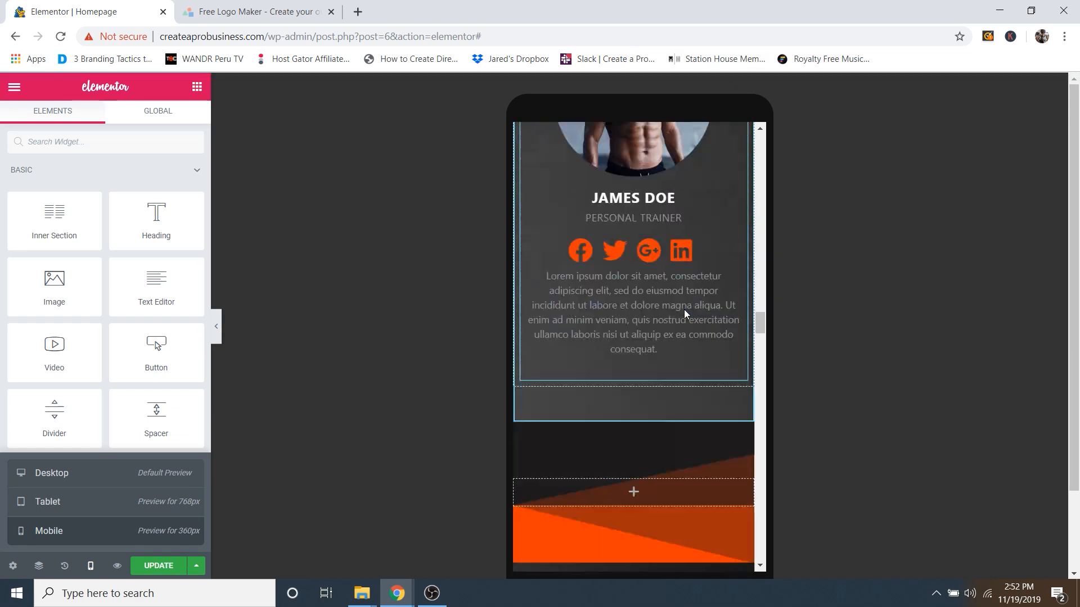
scroll(688, 312, down, 15)
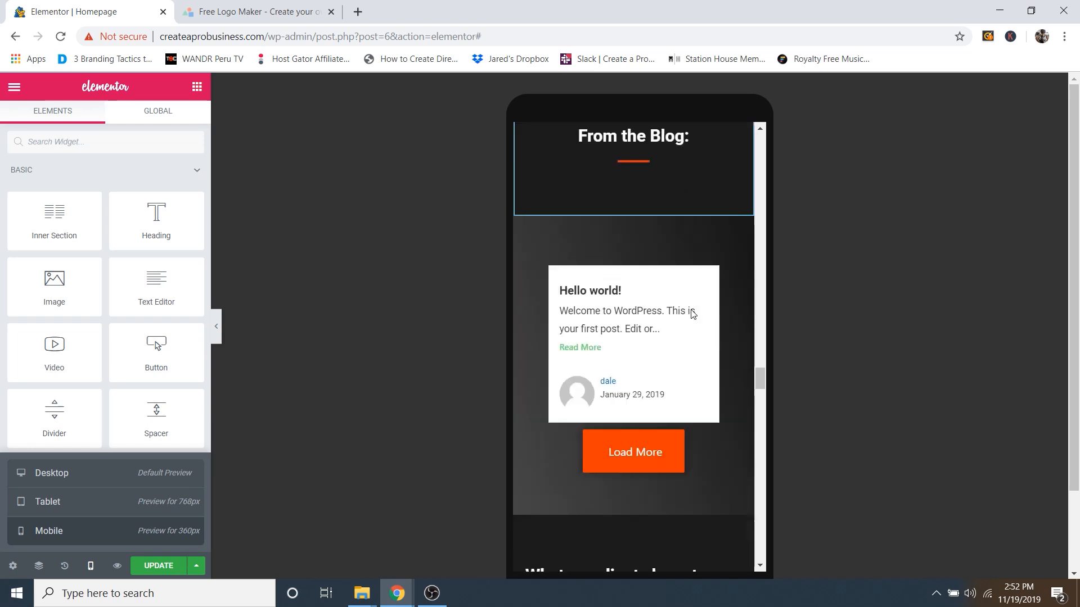
scroll(689, 317, down, 15)
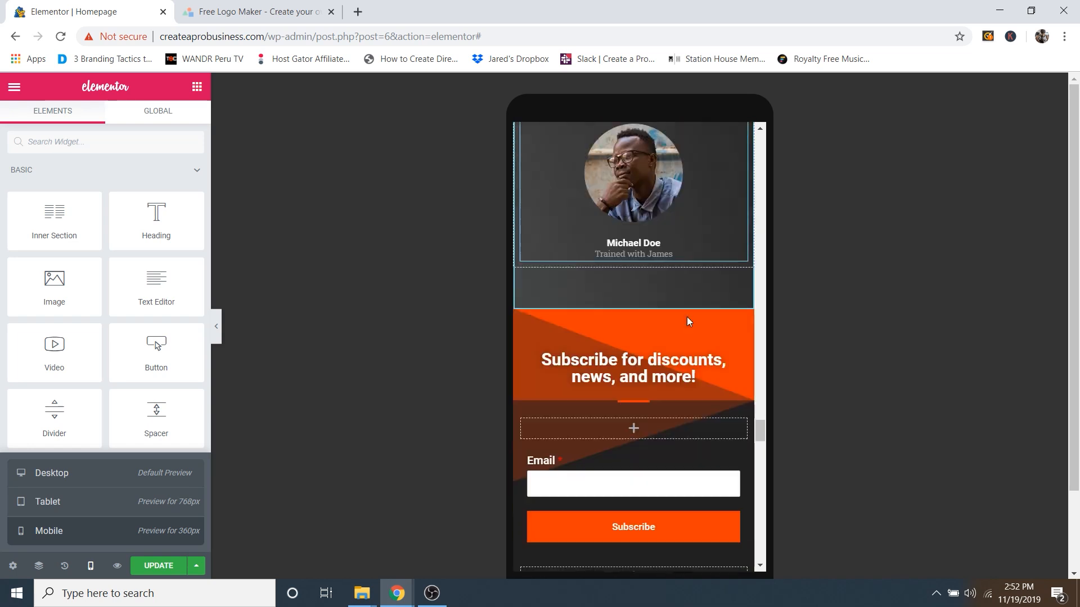
scroll(687, 317, down, 15)
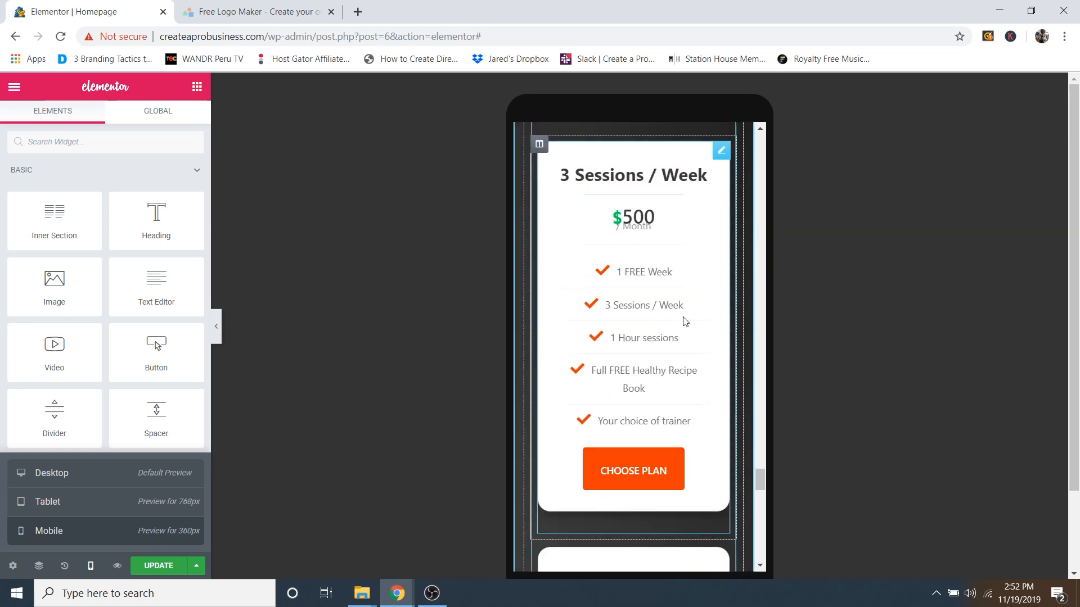
scroll(682, 316, down, 4)
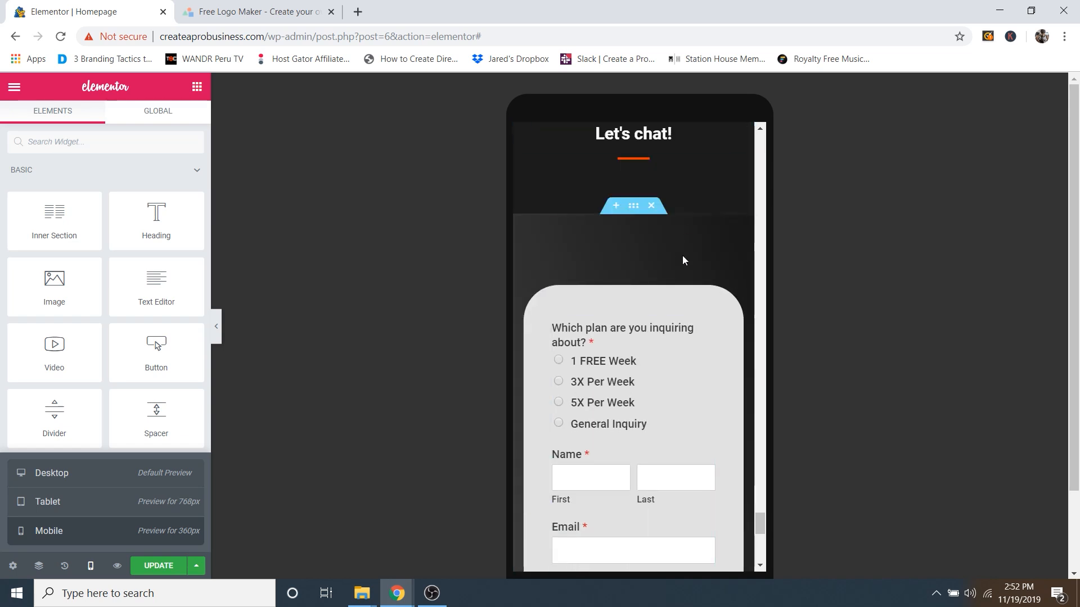
scroll(663, 298, down, 6)
scroll(666, 295, down, 4)
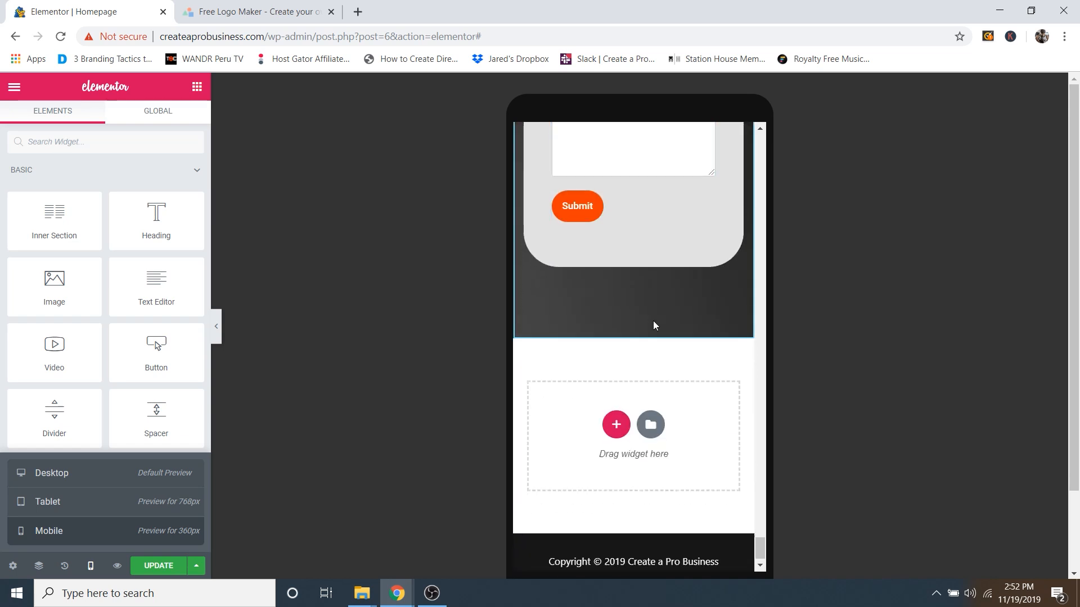
scroll(707, 355, up, 8)
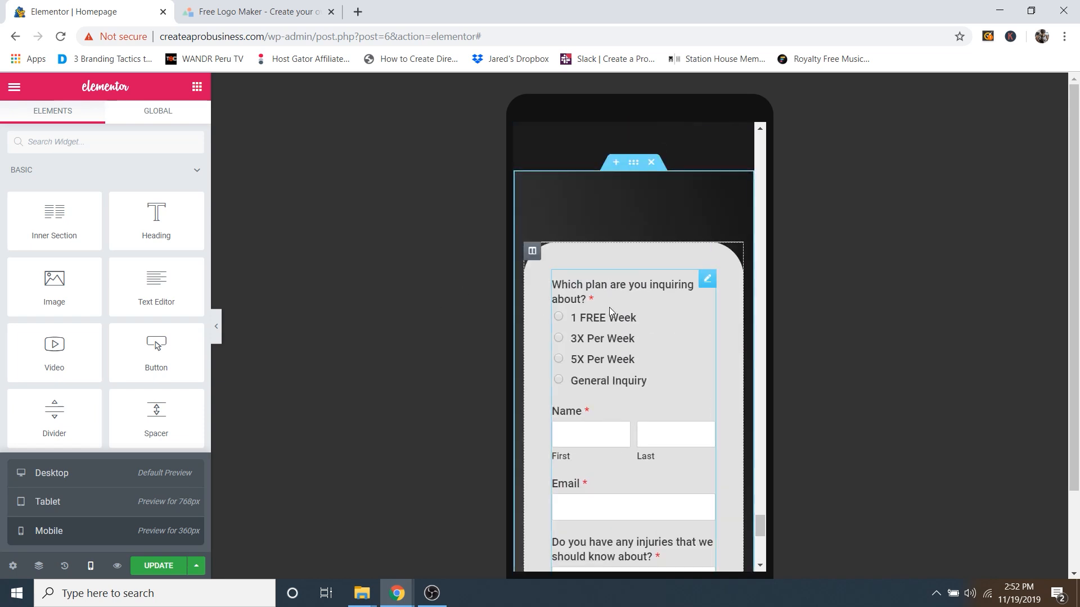
Step: Switch the Elementor preview to Tablet (768px) and scroll to the Let's chat contact form
click(75, 503)
scroll(506, 265, down, 3)
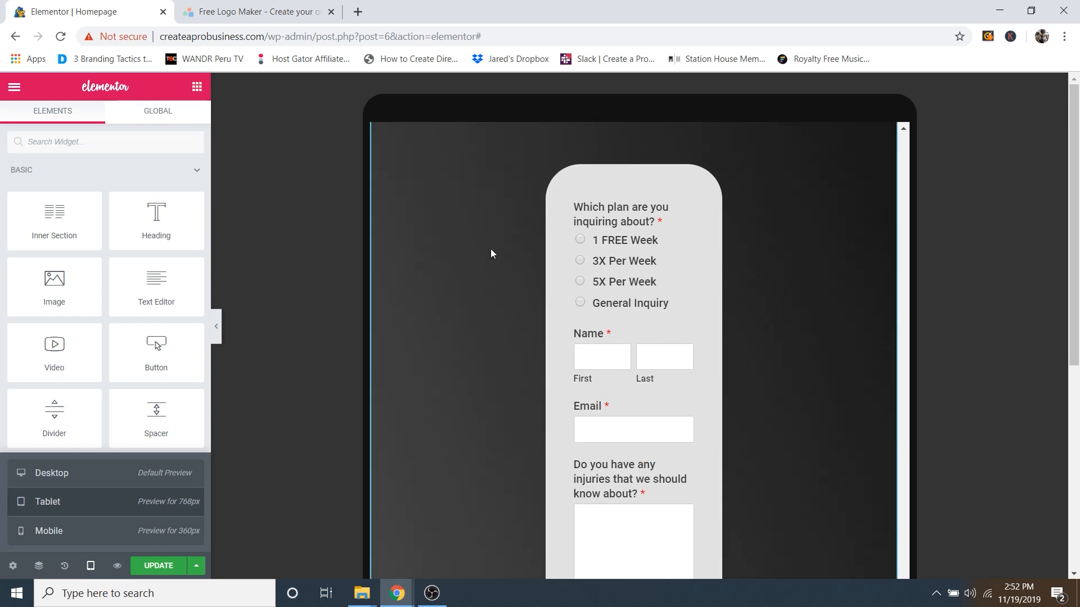
scroll(582, 202, up, 2)
scroll(602, 210, up, 2)
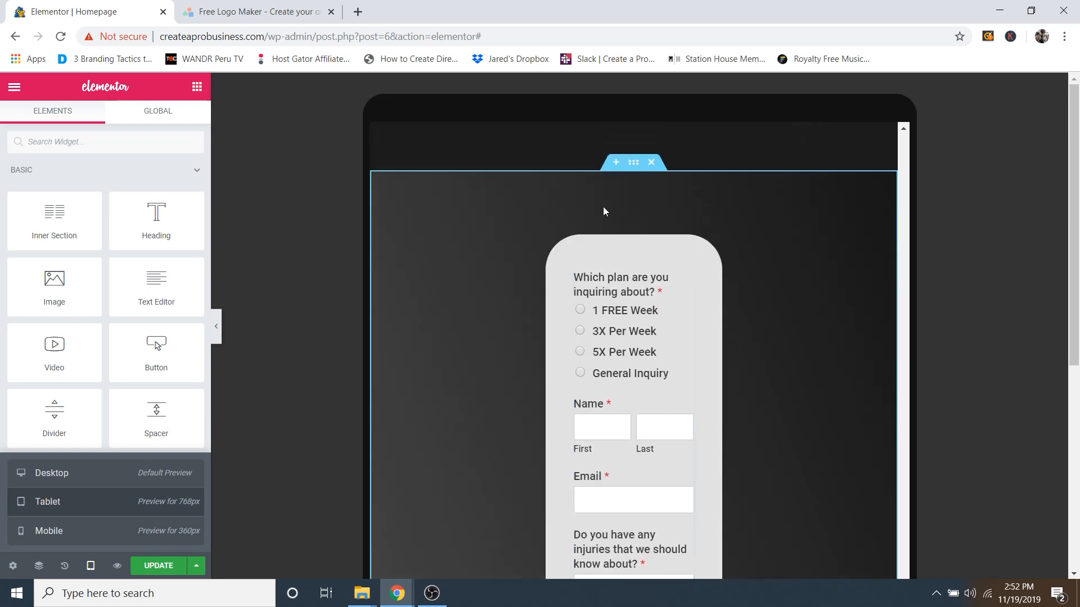
scroll(447, 342, down, 3)
scroll(500, 361, up, 9)
scroll(646, 381, down, 8)
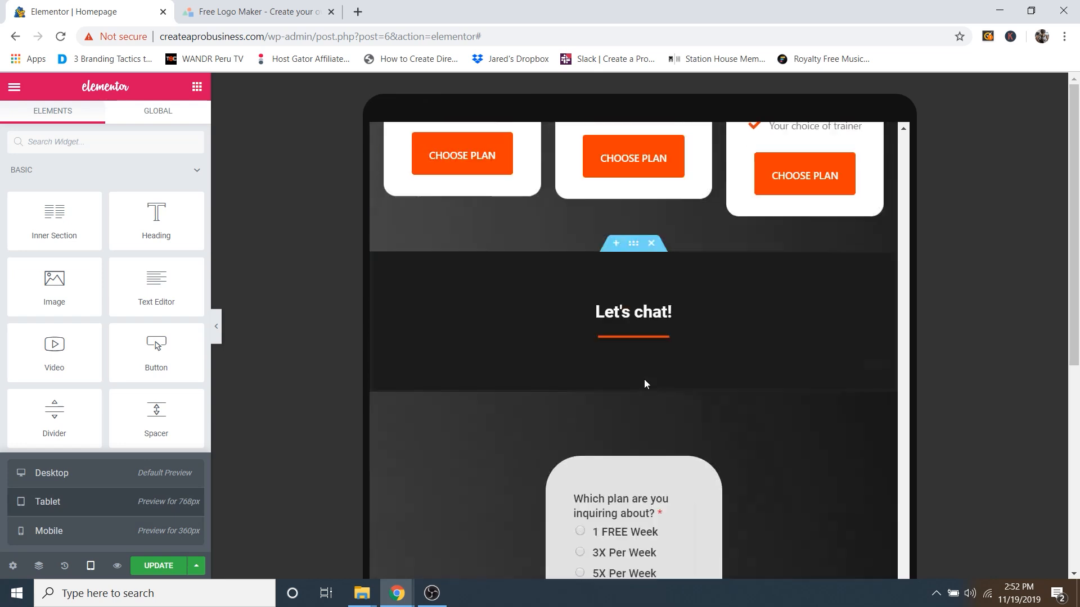
scroll(568, 302, down, 3)
scroll(651, 356, up, 3)
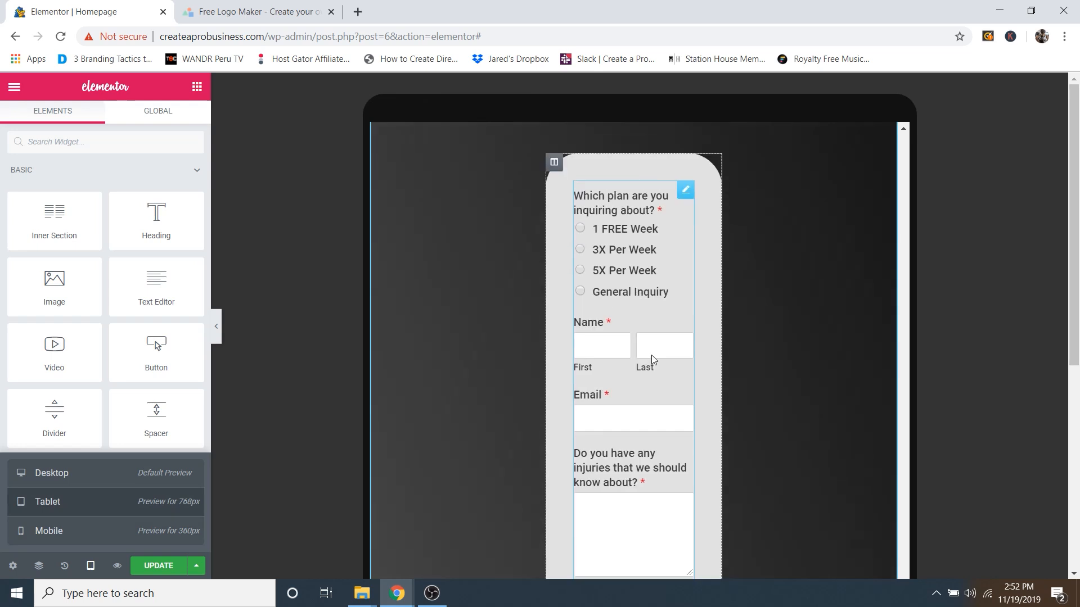
scroll(591, 240, up, 1)
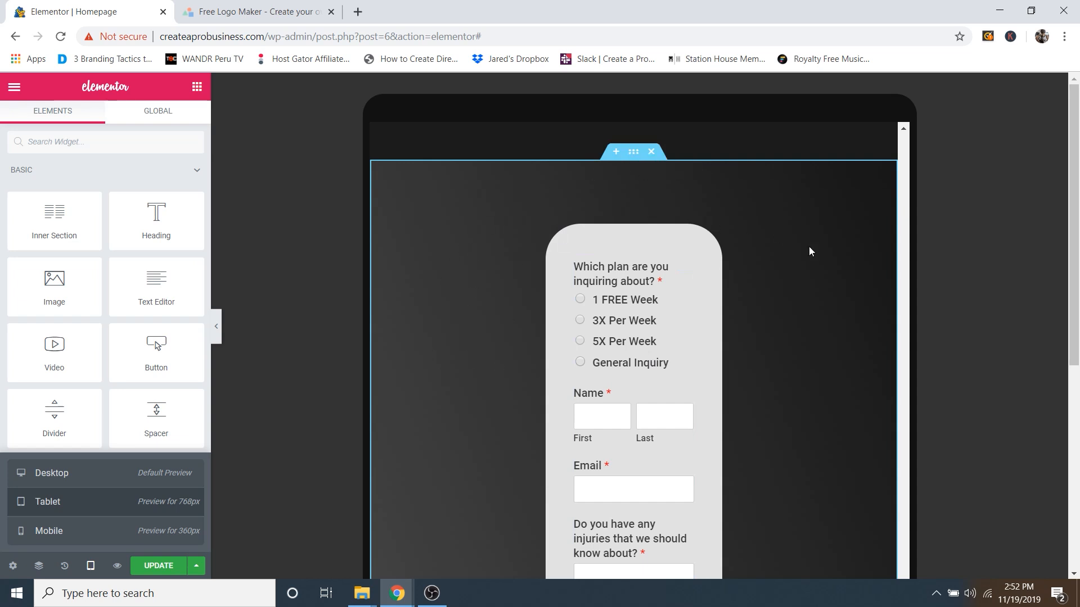
Step: Select the contact form section and set its tablet padding to 50 on all sides
click(636, 159)
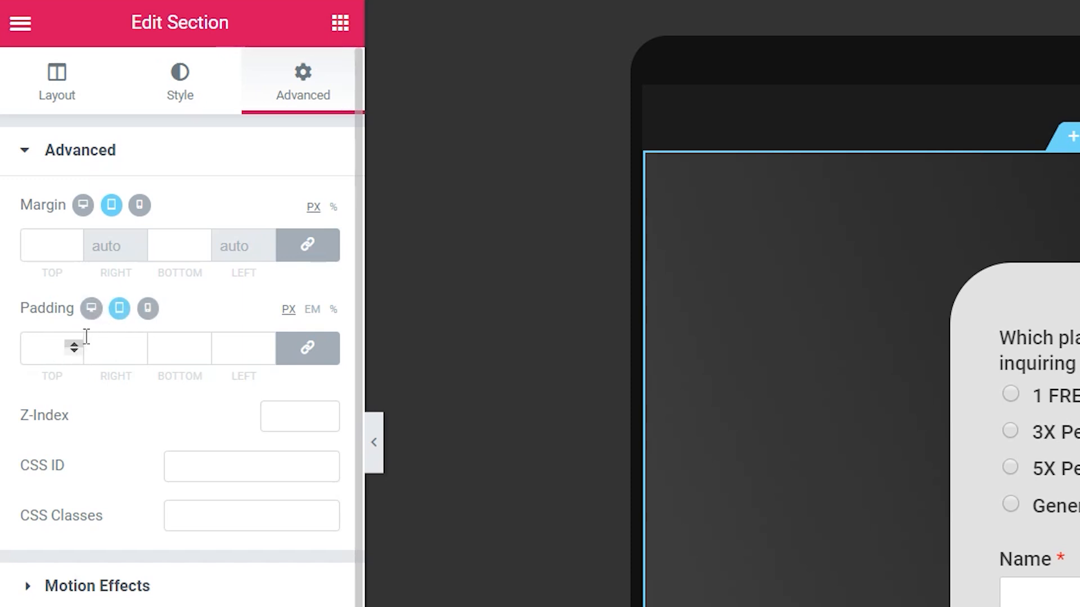
click(72, 344)
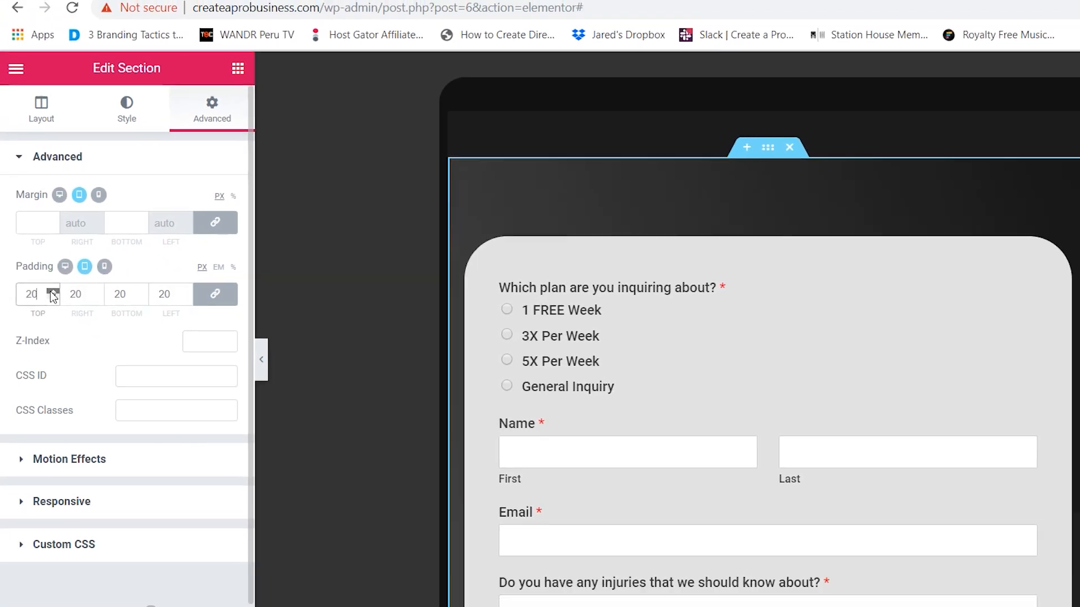
drag(54, 297, 54, 297)
click(45, 276)
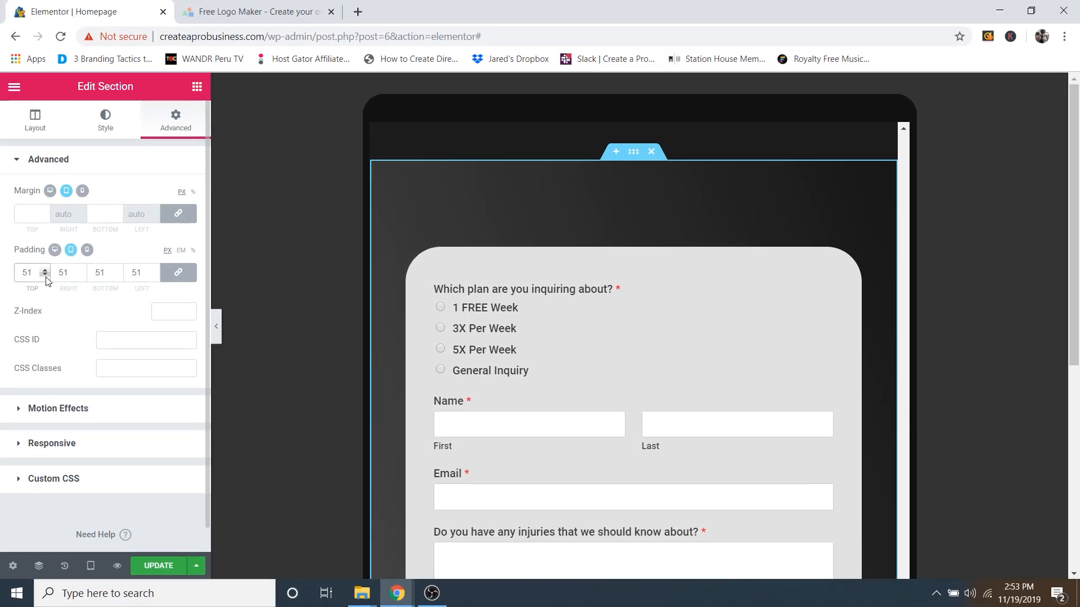
scroll(690, 268, down, 2)
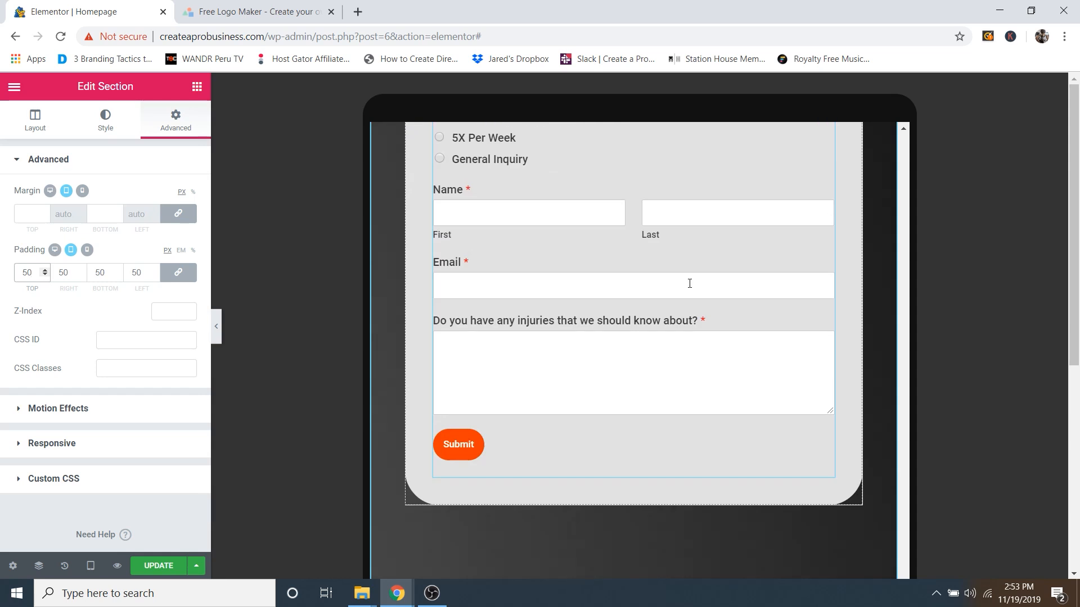
scroll(689, 292, up, 3)
scroll(689, 292, up, 1)
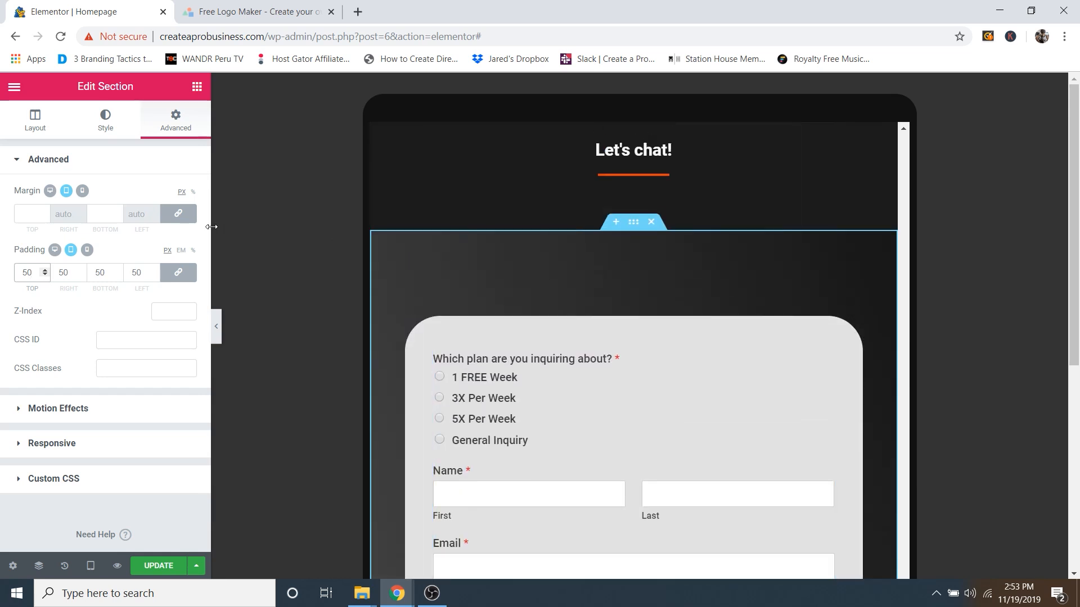
Step: Review the section's desktop and mobile padding values, then save the page with UPDATE
click(54, 250)
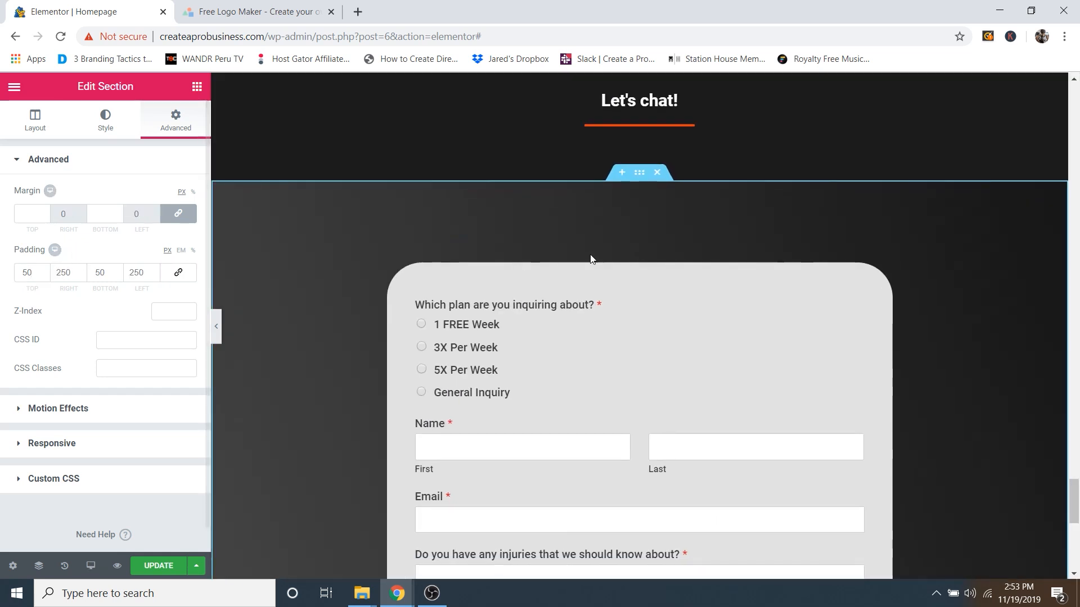
scroll(591, 286, down, 4)
scroll(591, 286, up, 1)
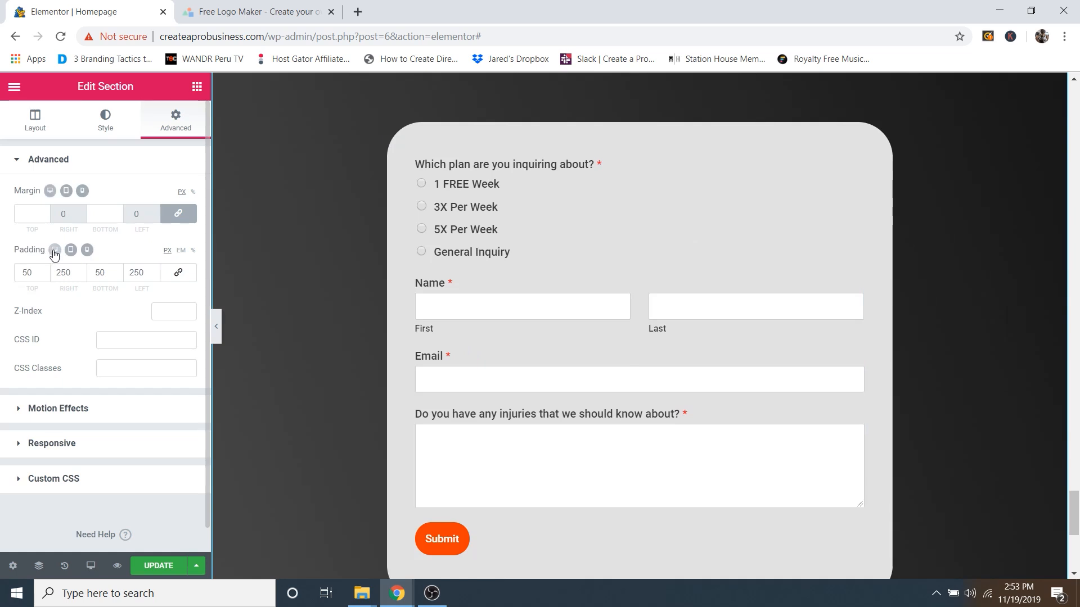
click(86, 250)
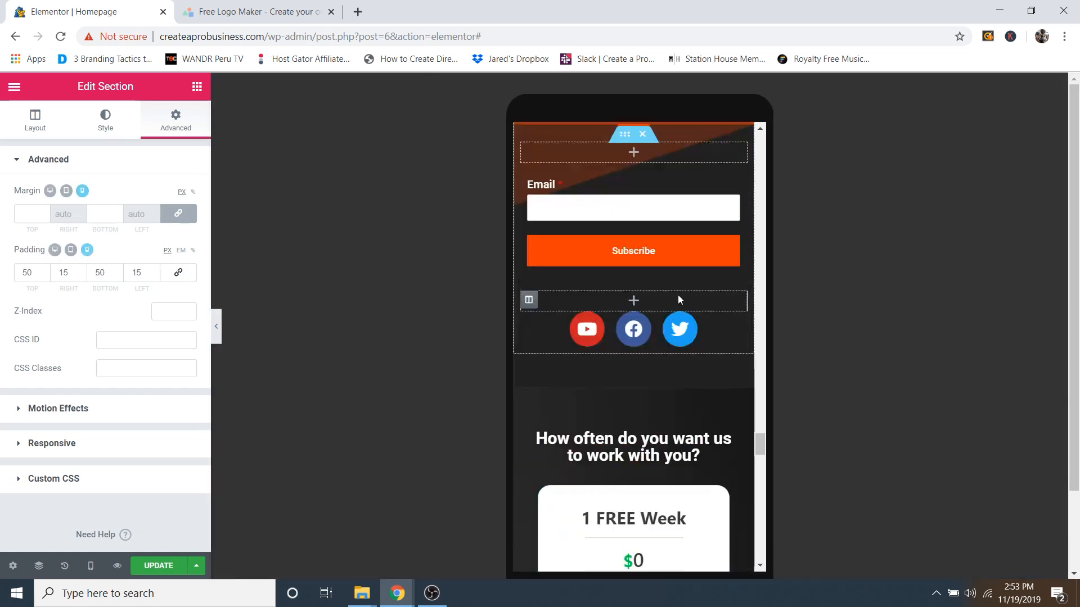
scroll(683, 296, down, 1)
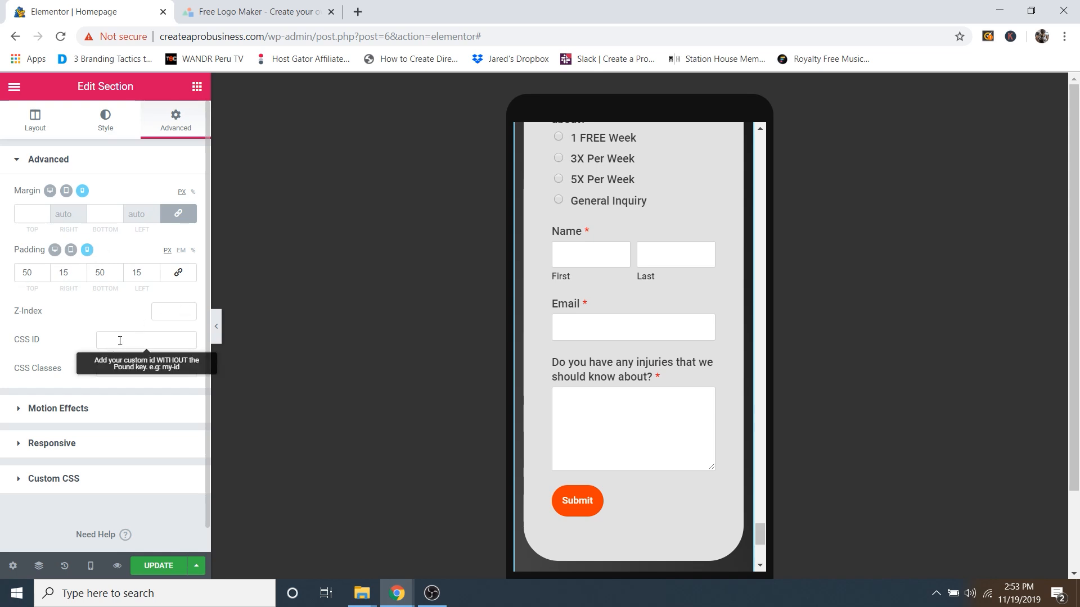
scroll(563, 287, up, 5)
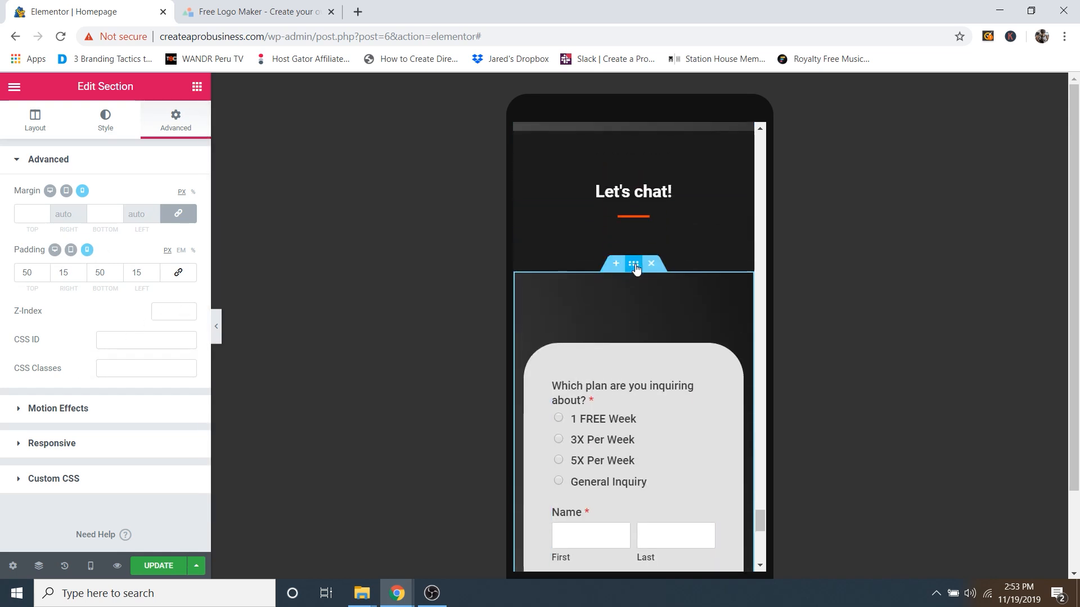
scroll(646, 214, up, 2)
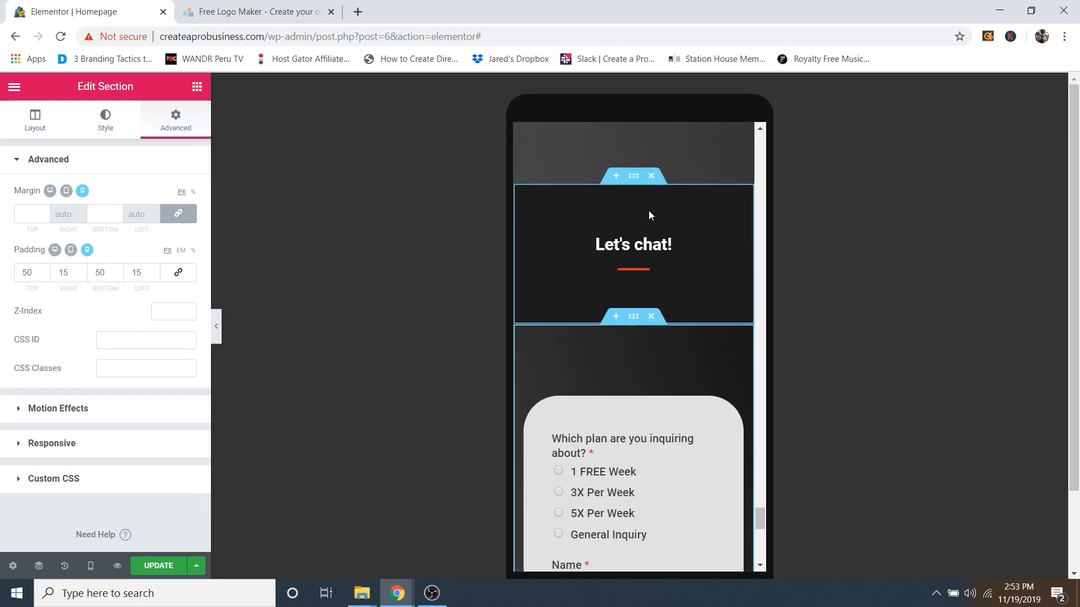
click(125, 336)
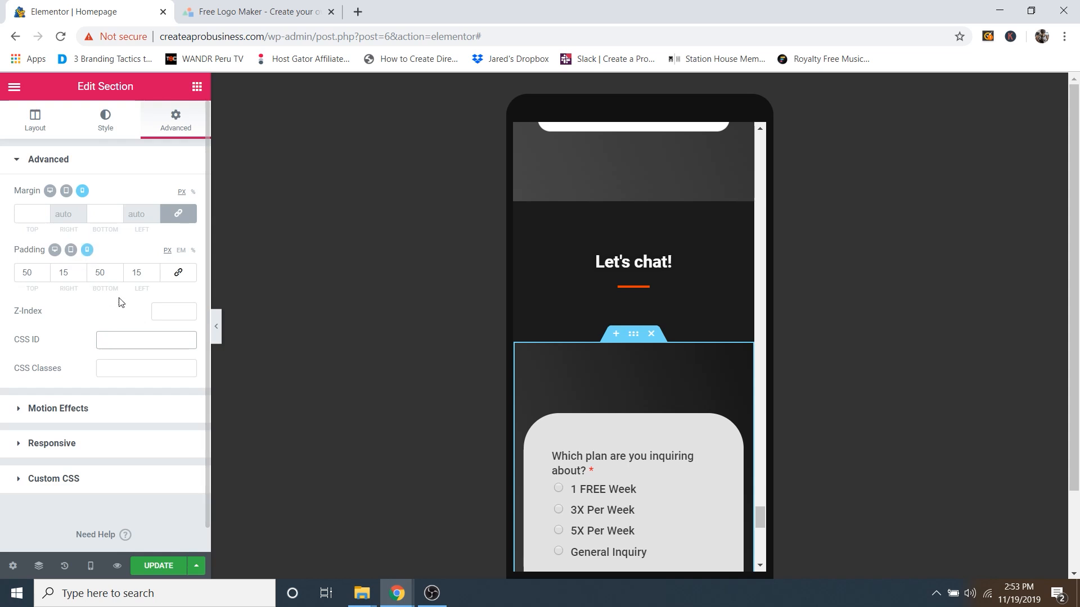
click(156, 568)
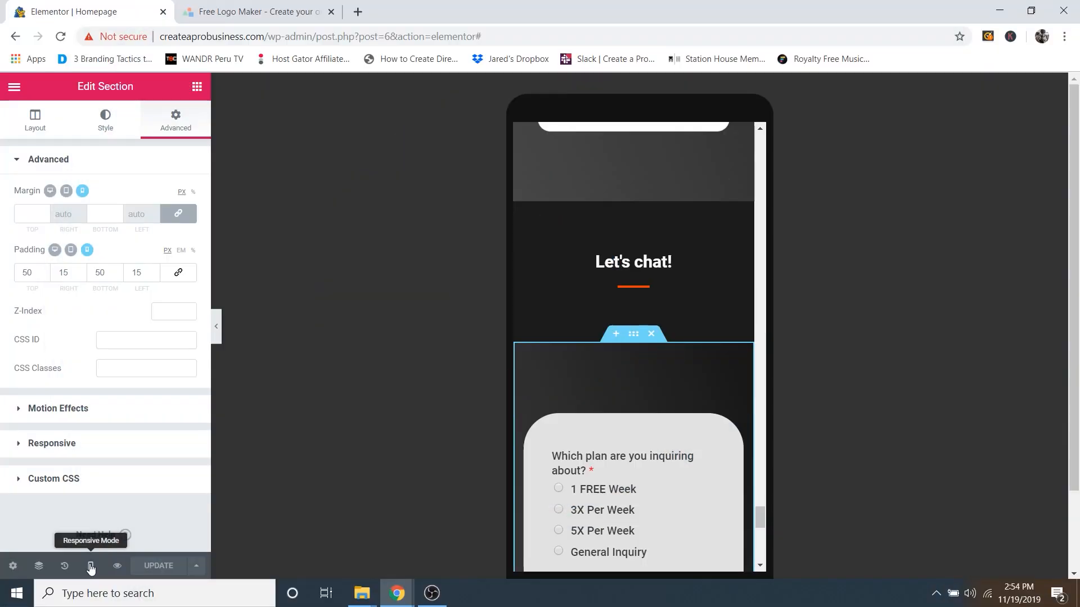
Step: Switch the Elementor preview back to desktop width
click(90, 566)
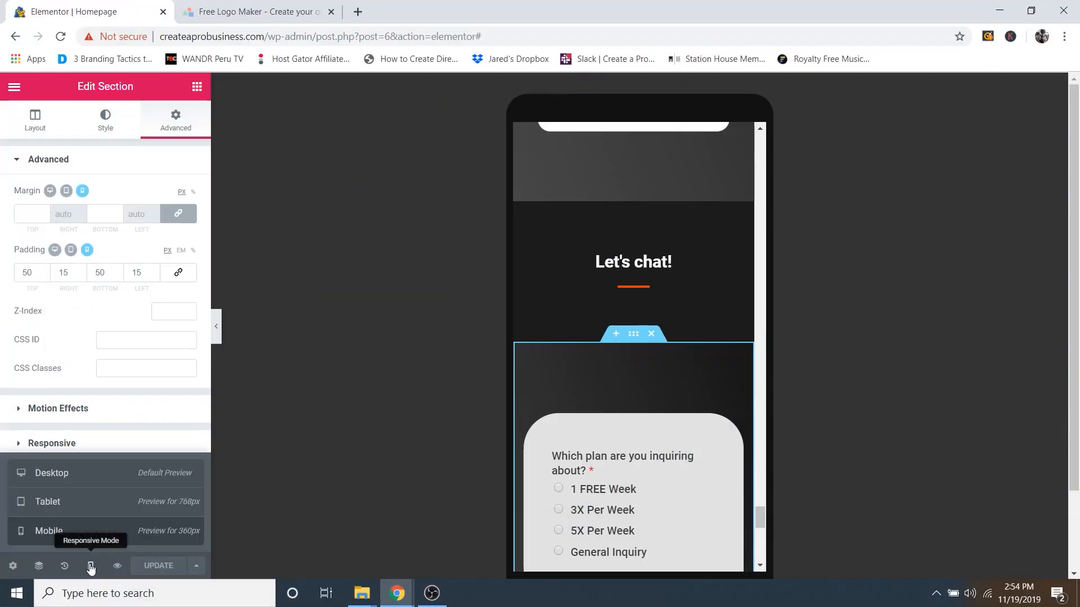
click(93, 485)
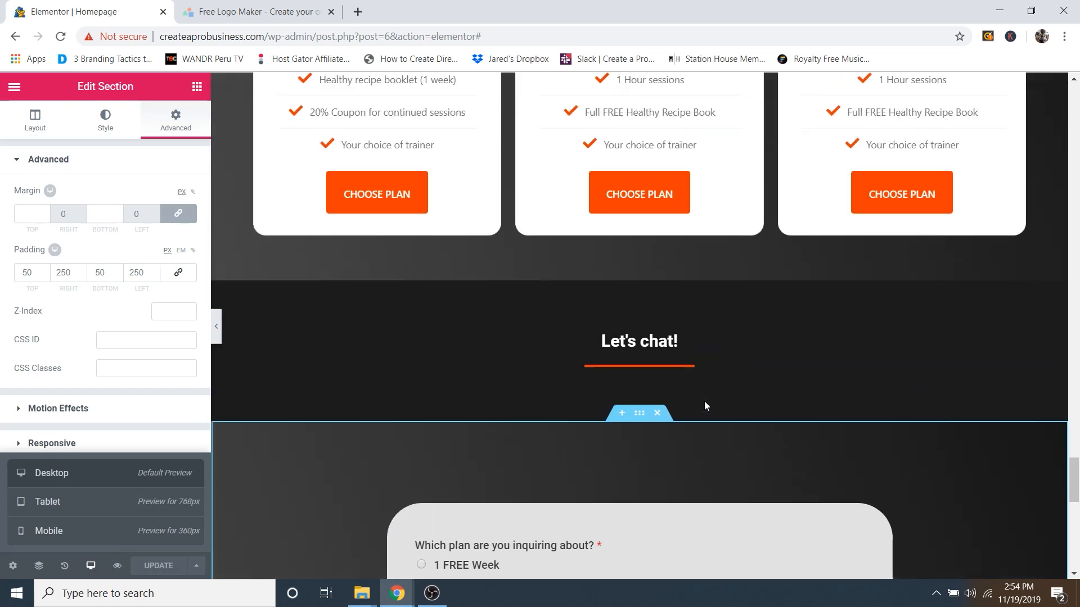
scroll(704, 406, up, 20)
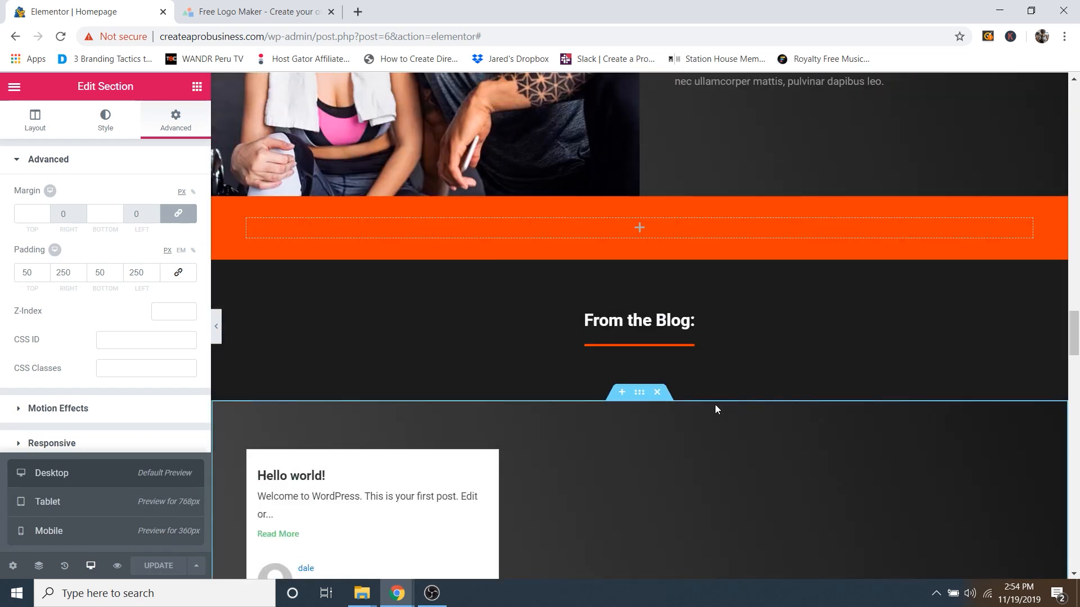
scroll(715, 408, down, 3)
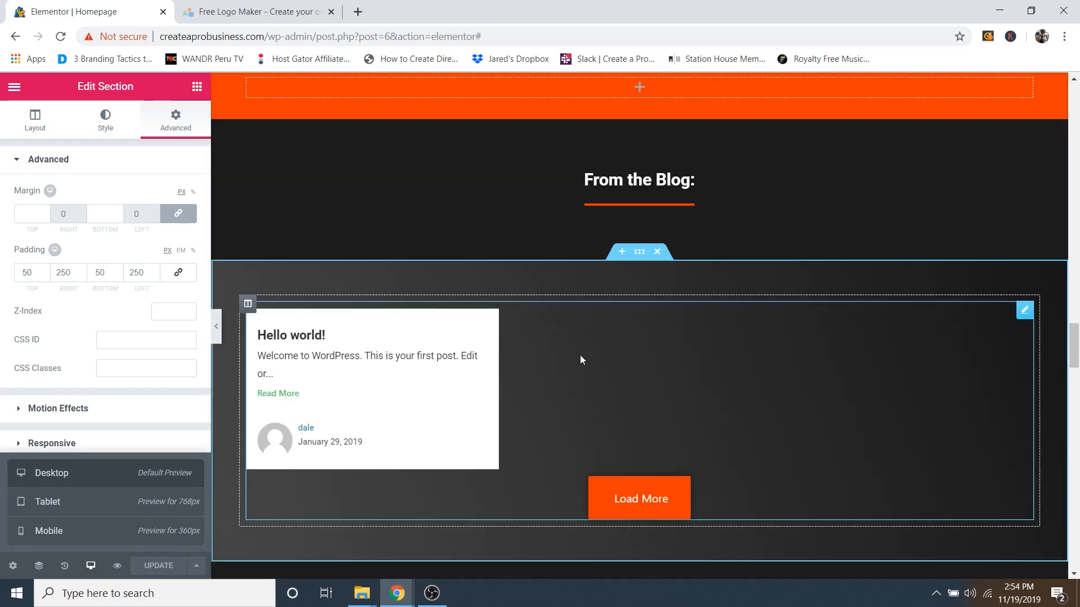
Step: Exit Elementor to the WordPress dashboard and start a new blog post
click(13, 88)
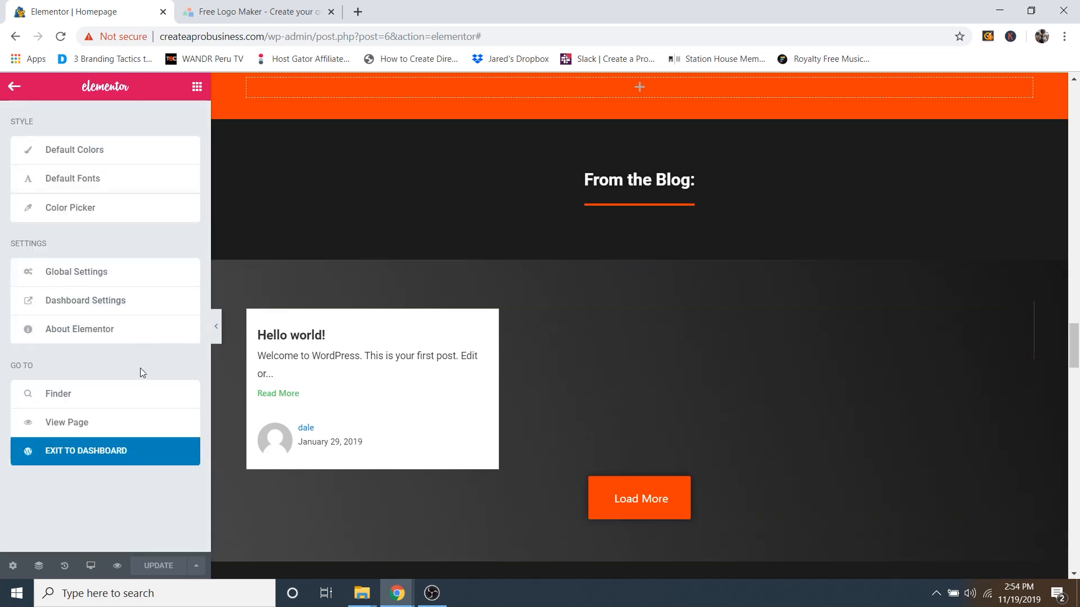
click(102, 459)
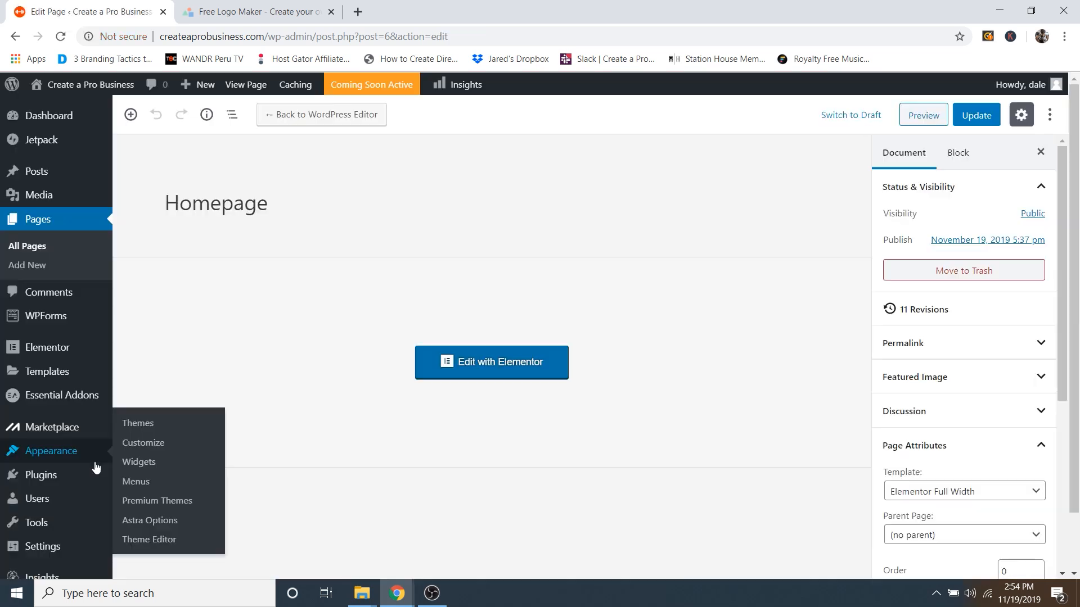
mouse_move(66, 174)
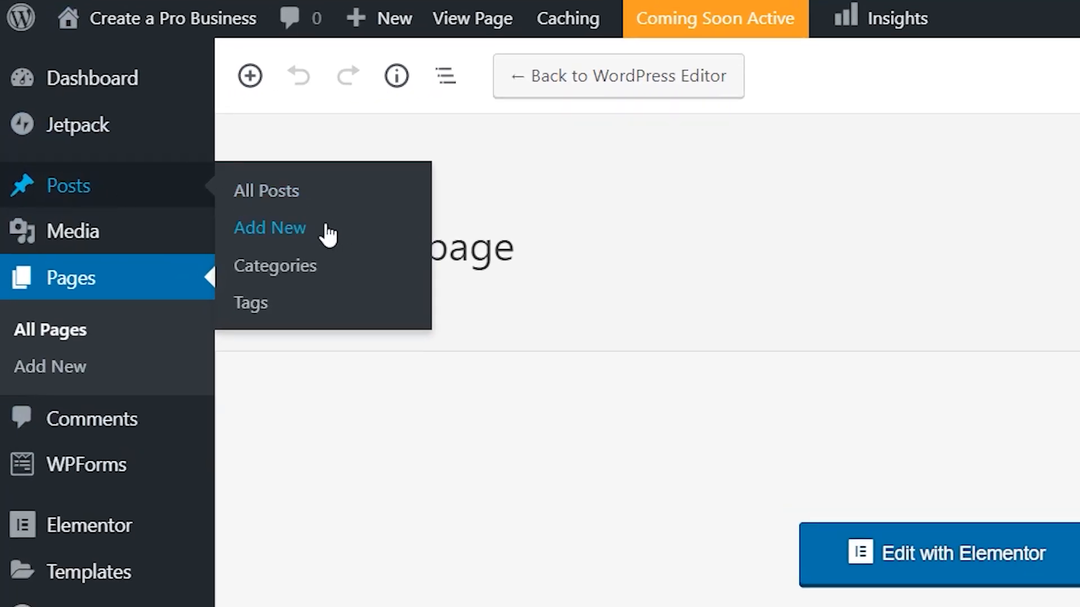
click(298, 231)
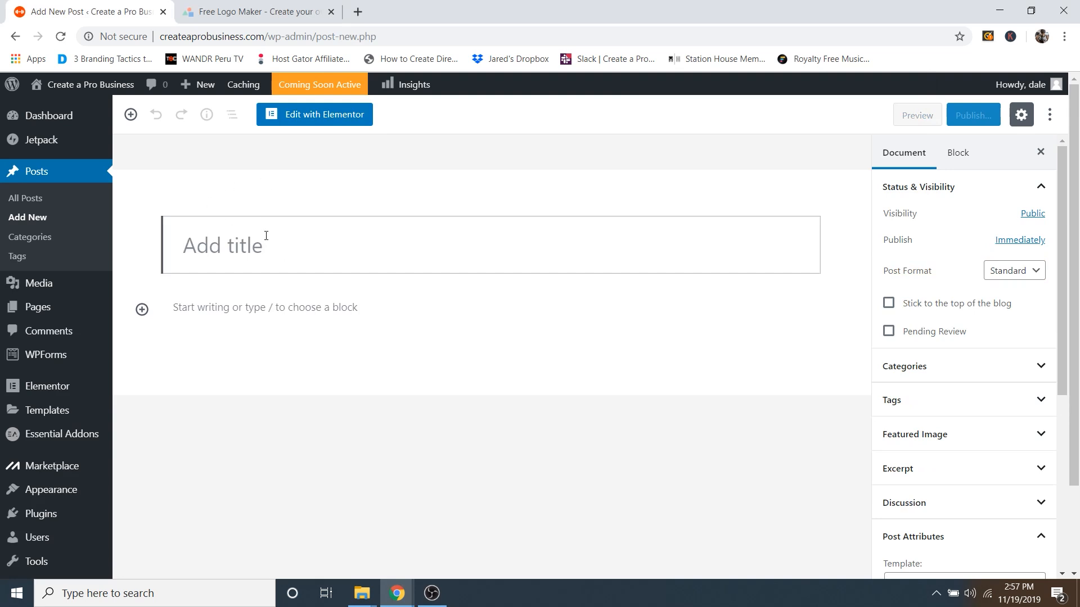
Step: Title the post '10 Tips to Lose Belly Fat', fixing the mistyped first character
text(!0 Tip)
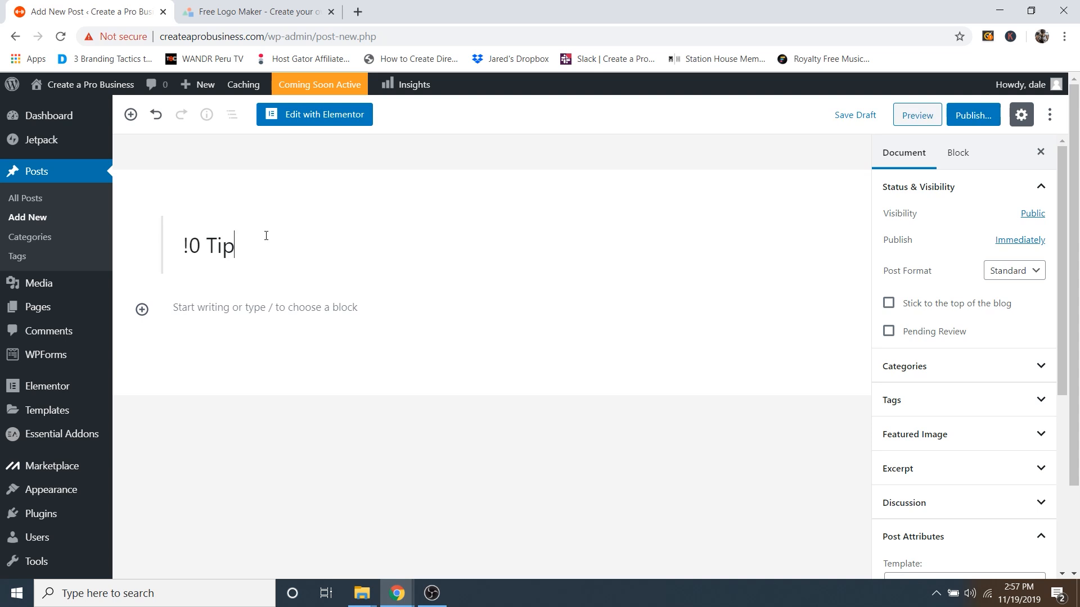
text(s to Lose Belly Fat)
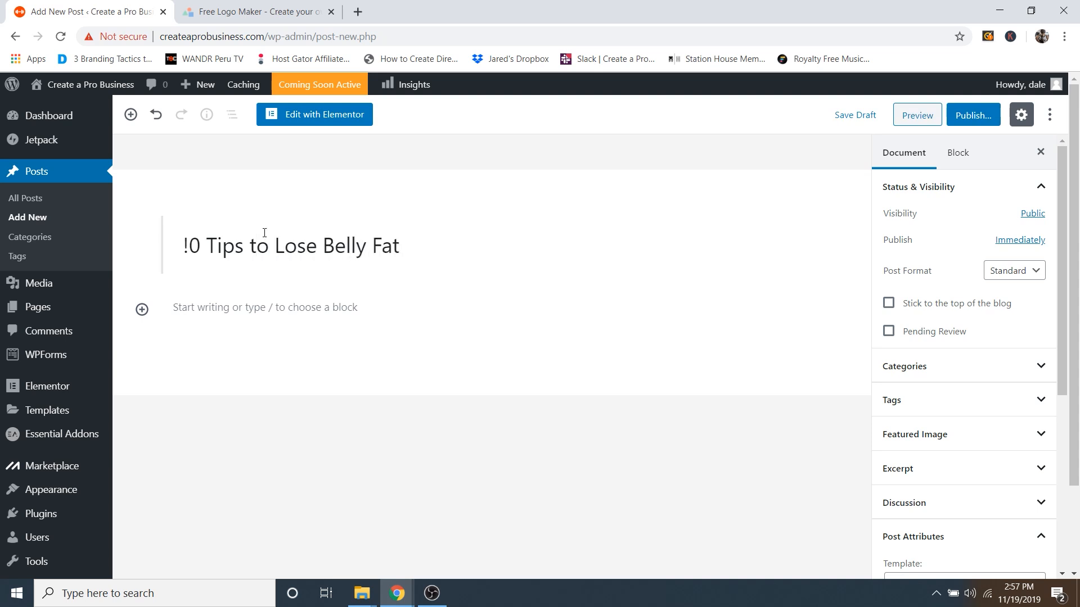
drag(184, 246, 189, 245)
text(1)
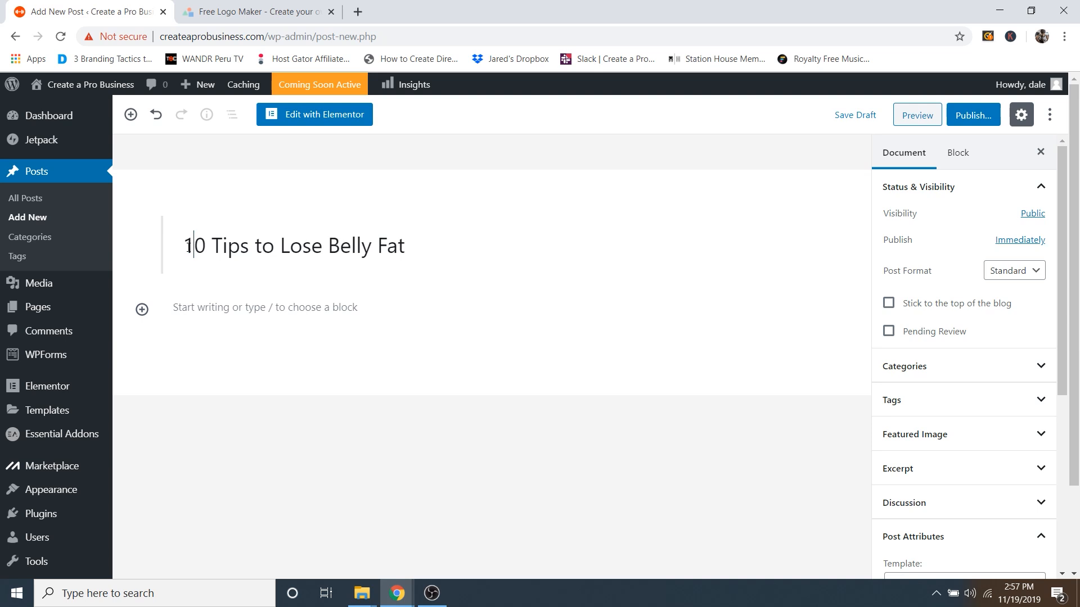
Step: Add a Tip 1. line with a pasted Lorem ipsum paragraph beneath it, then start publishing
click(246, 311)
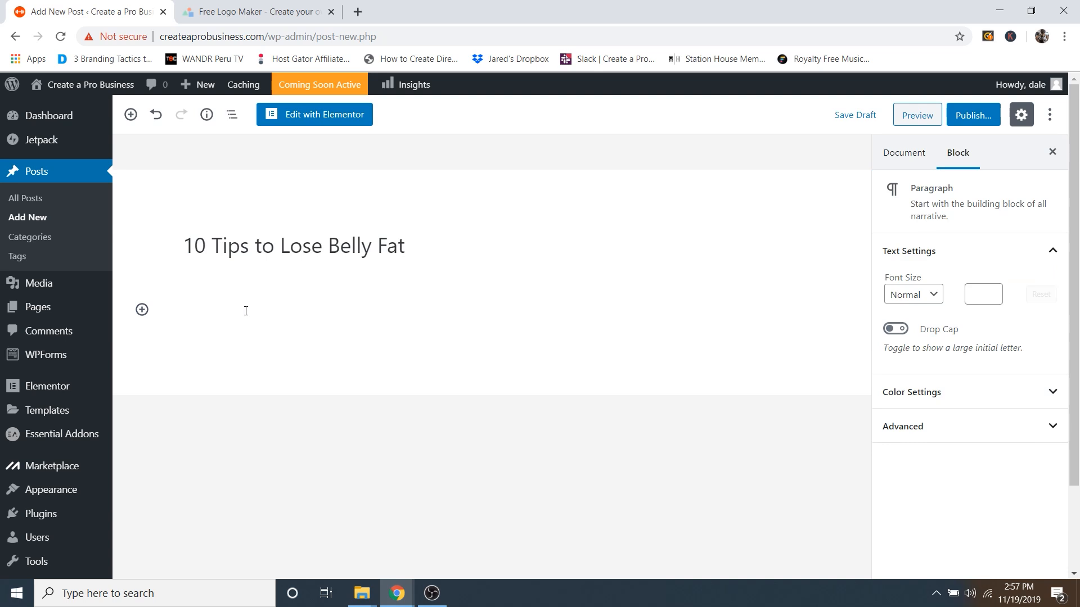
text(Tip 1.)
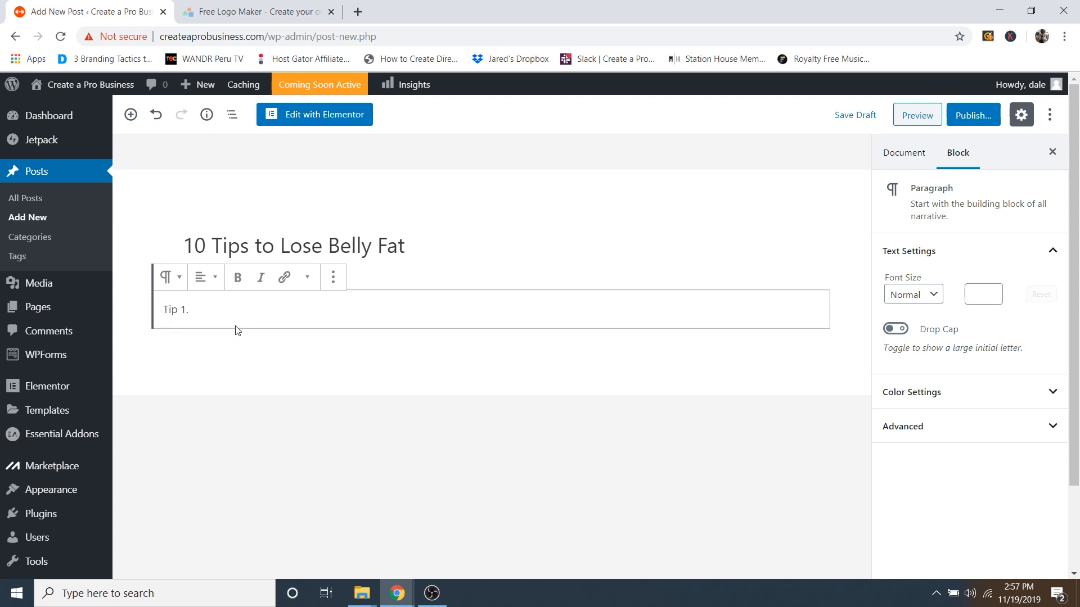
key(shift+Return)
right_click(237, 326)
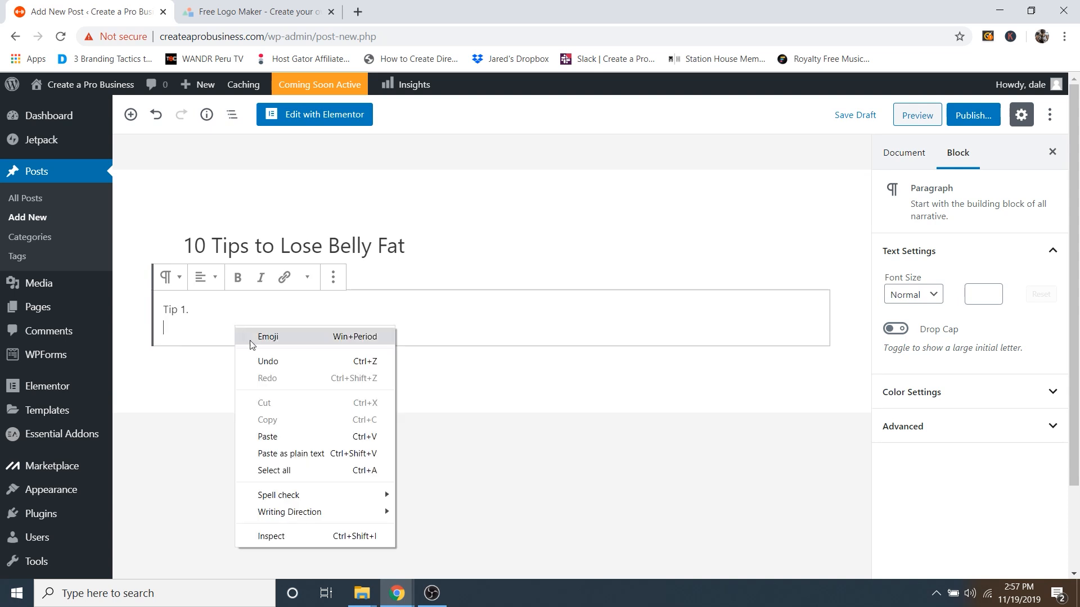
click(268, 437)
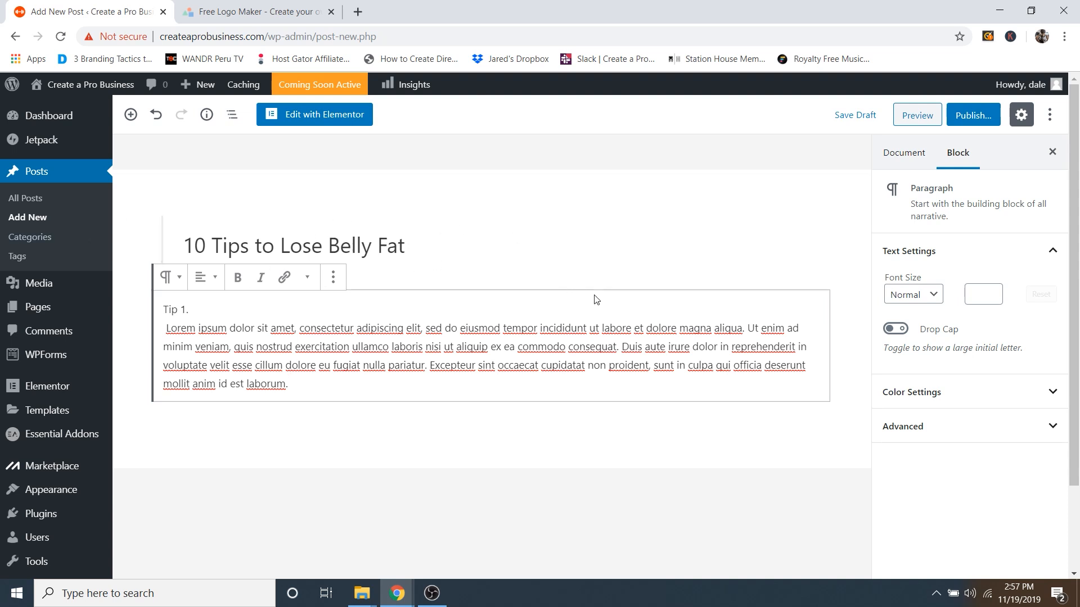
click(971, 117)
Step: Confirm publishing the '10 Tips to Lose Belly Fat' post
click(974, 119)
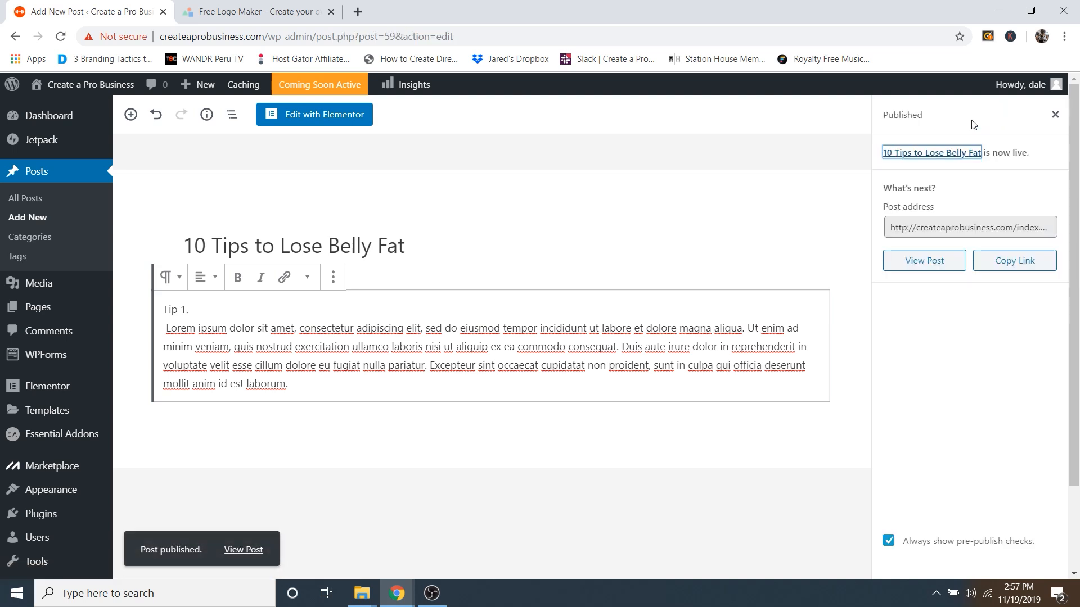
click(1054, 116)
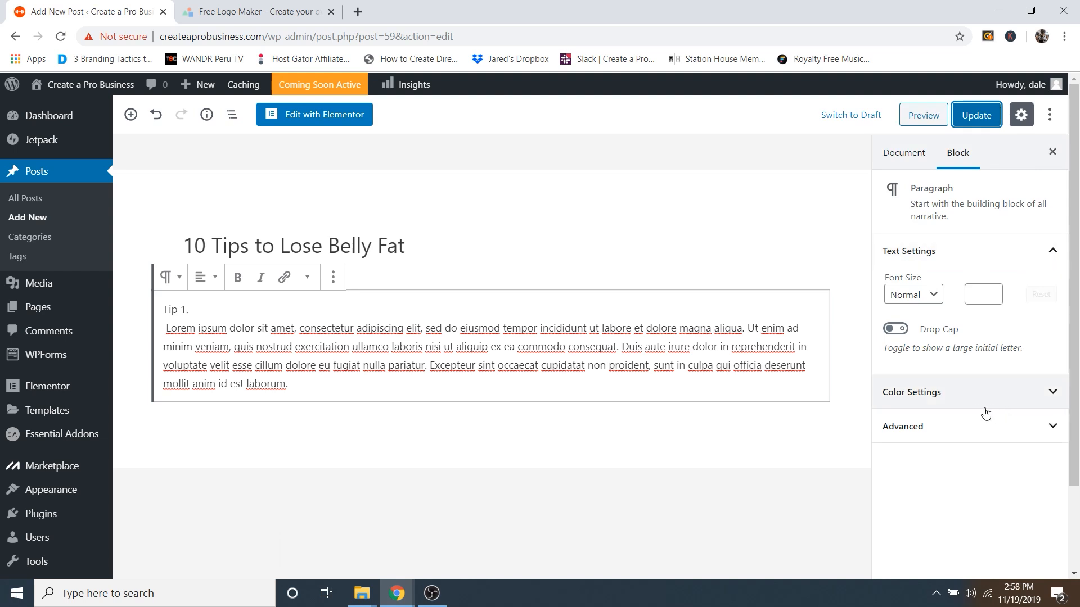
scroll(988, 415, down, 2)
scroll(990, 414, up, 2)
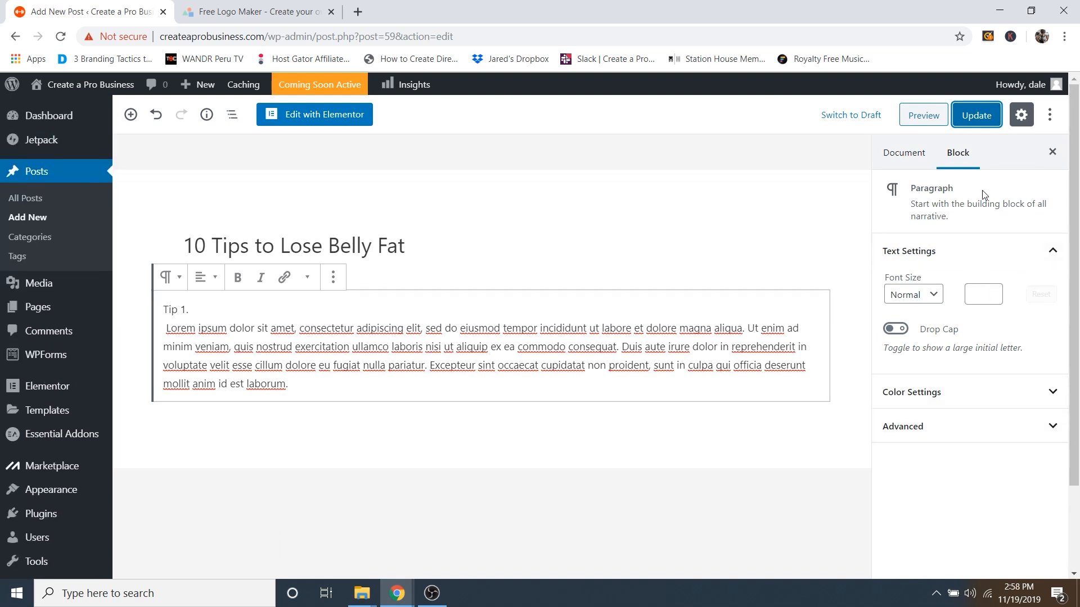
Step: Set Blog-3.jpg, the vegetable splash photo, as the featured image and update the post
click(911, 162)
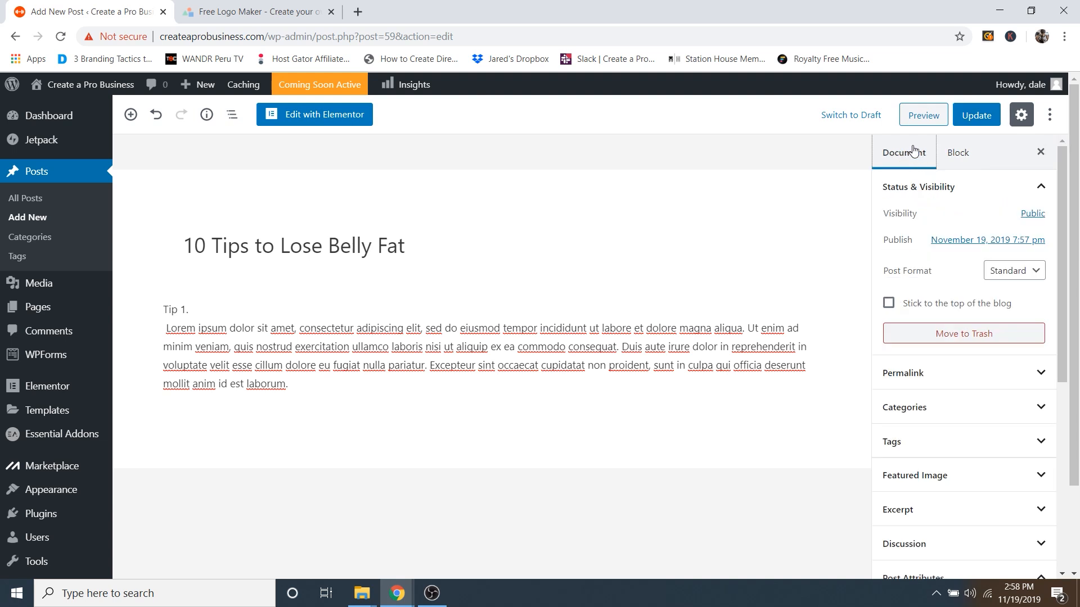
click(931, 487)
scroll(957, 472, down, 1)
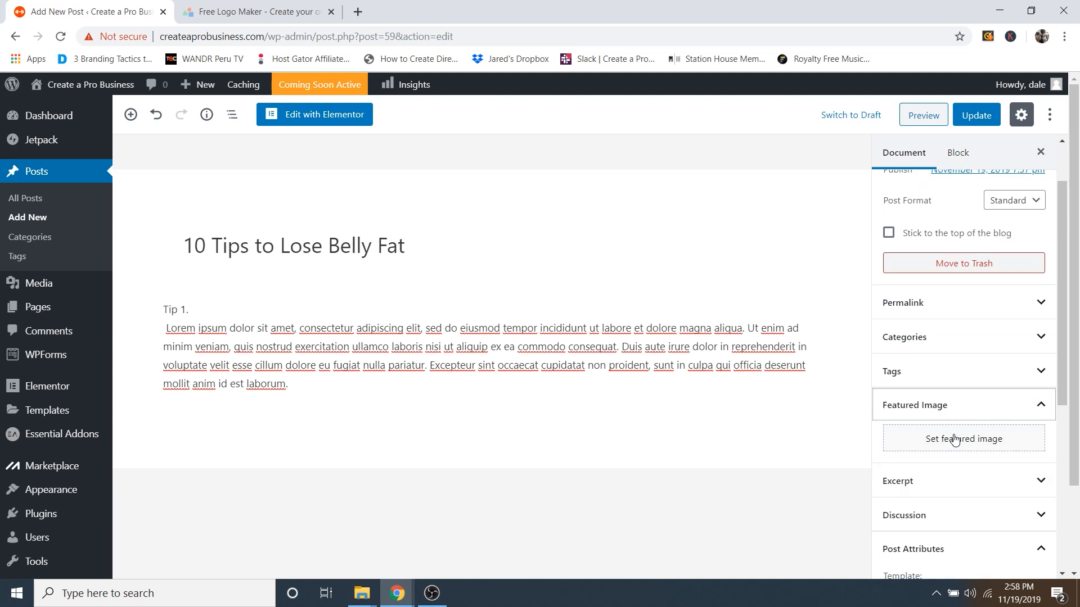
click(950, 442)
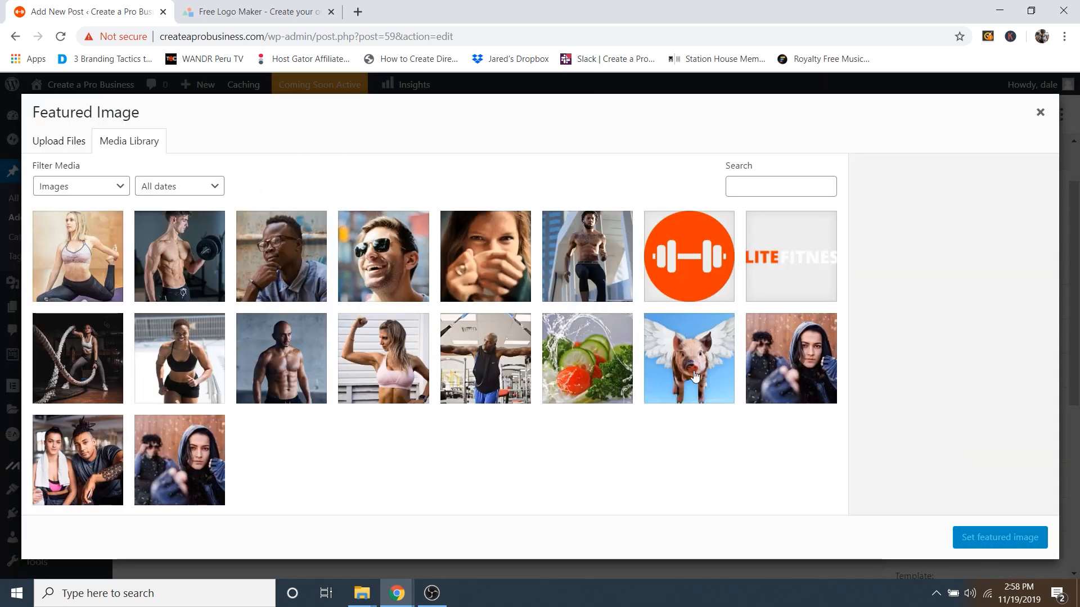
click(596, 361)
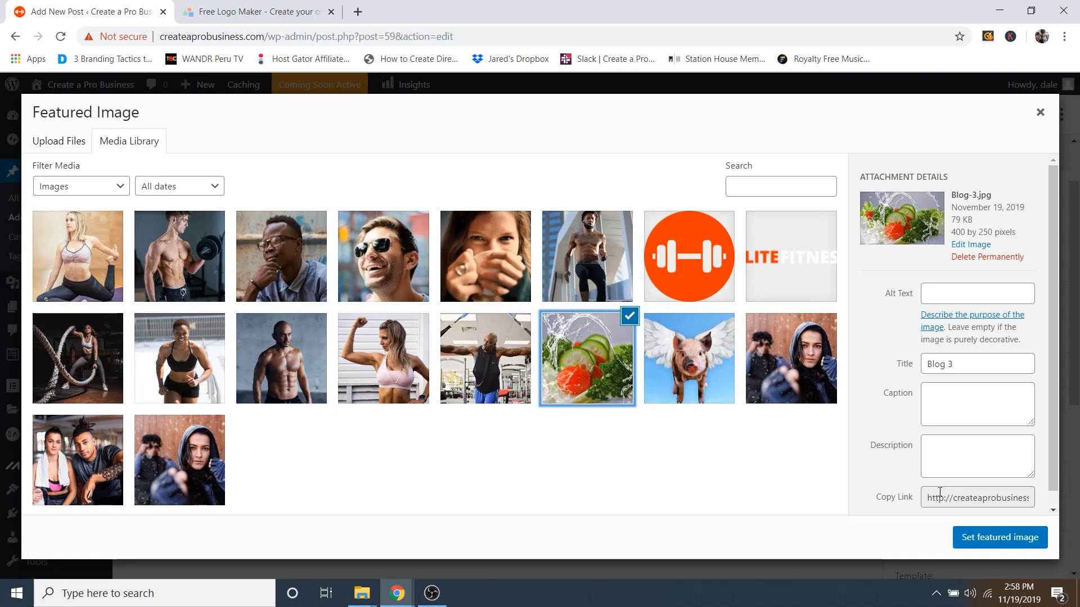
click(1004, 539)
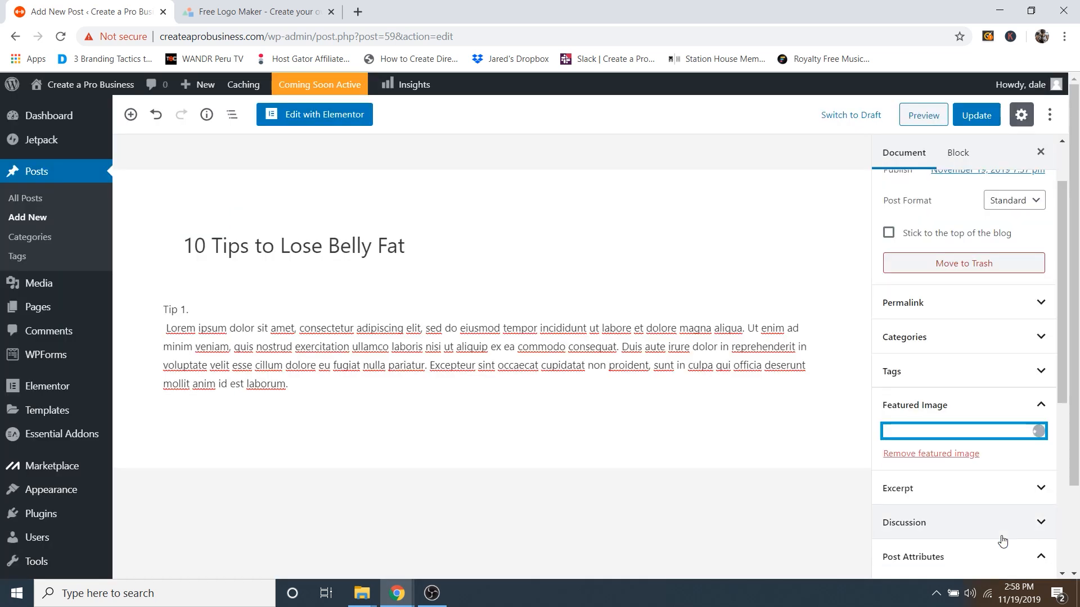
click(974, 121)
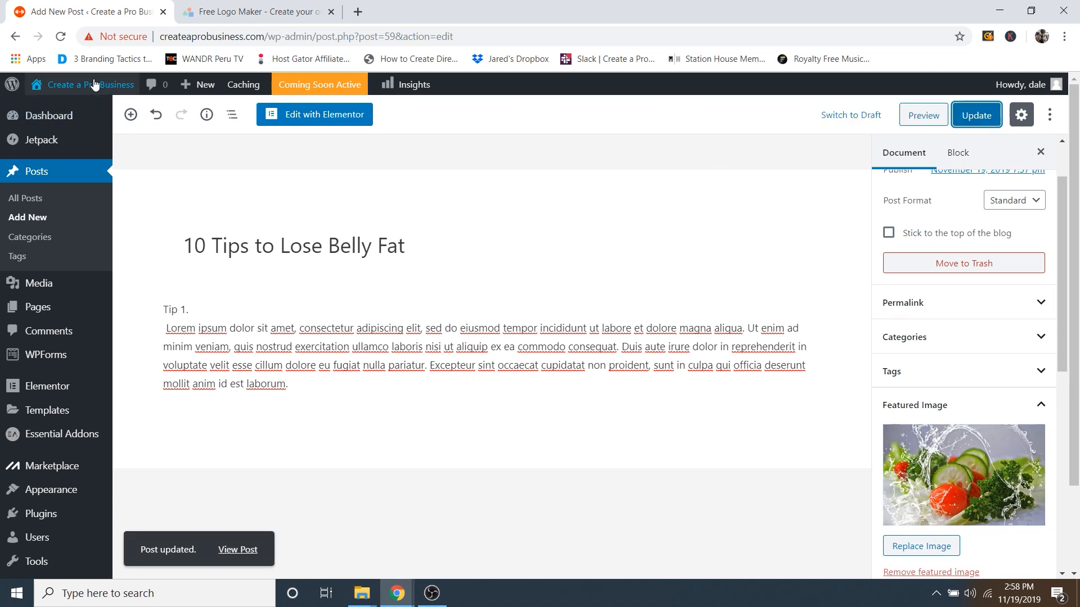
Step: Visit the live Elite Fitness front page and scroll to the blog grid showing the new post
mouse_move(68, 85)
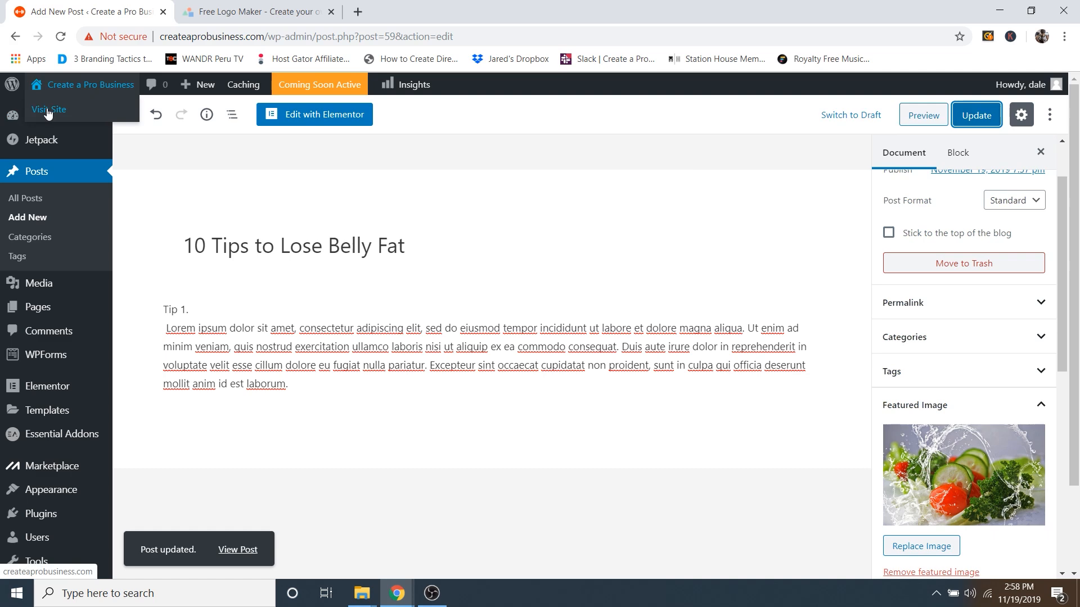
click(48, 110)
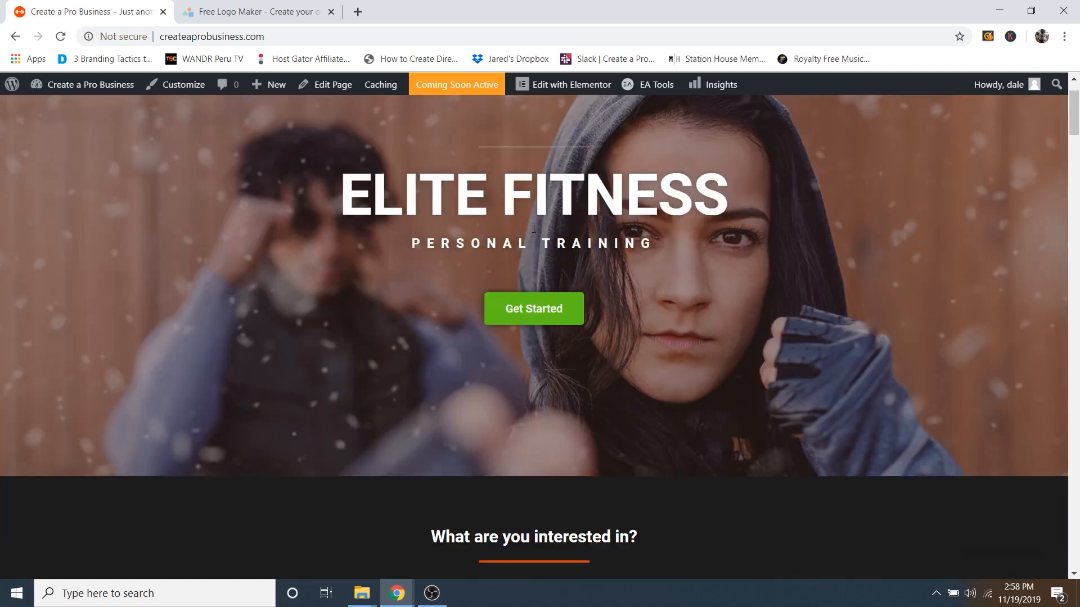
scroll(539, 292, down, 20)
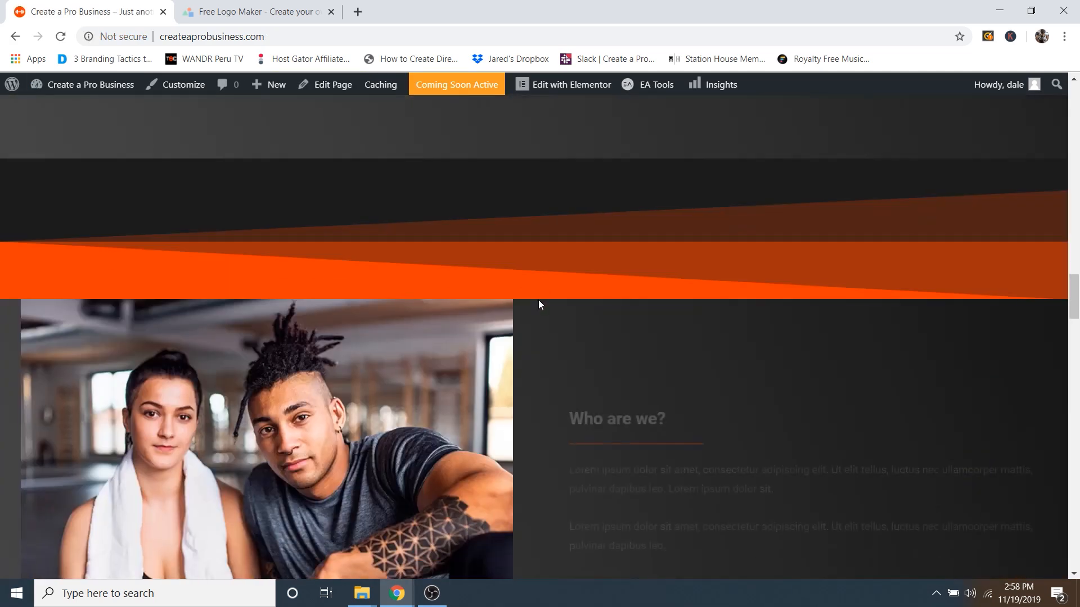
scroll(538, 304, down, 15)
scroll(532, 270, up, 3)
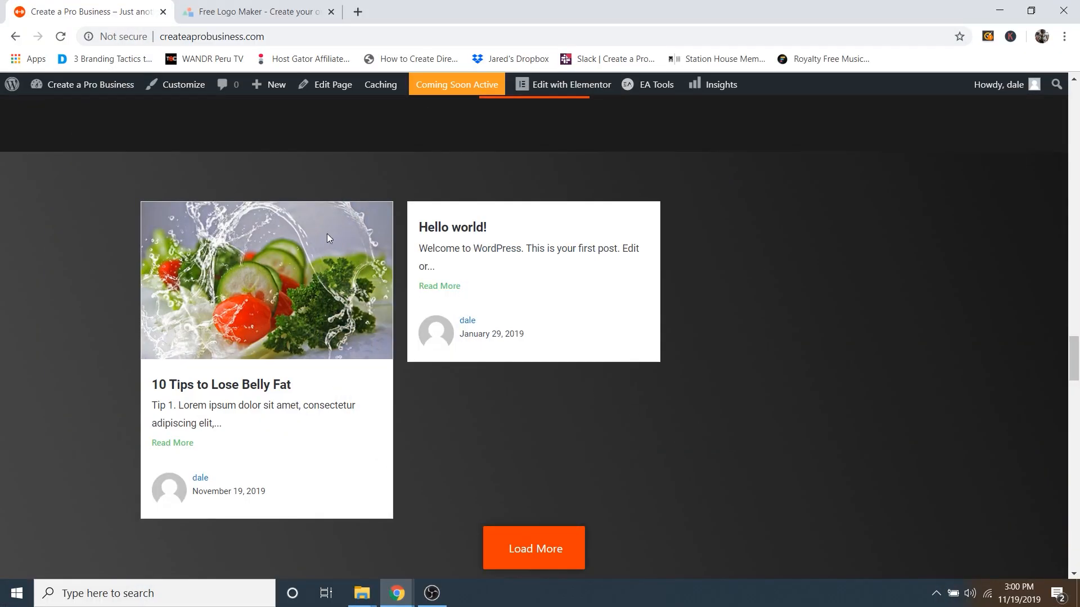
mouse_move(95, 94)
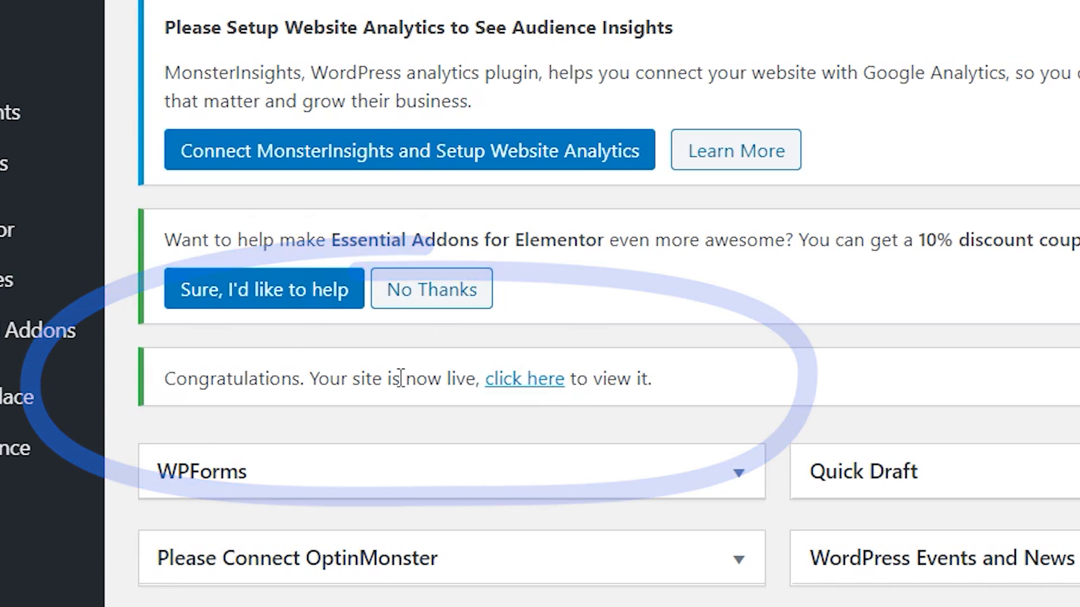
Step: Open the live Elite Fitness site from the site-is-live notice and scroll through it
click(524, 387)
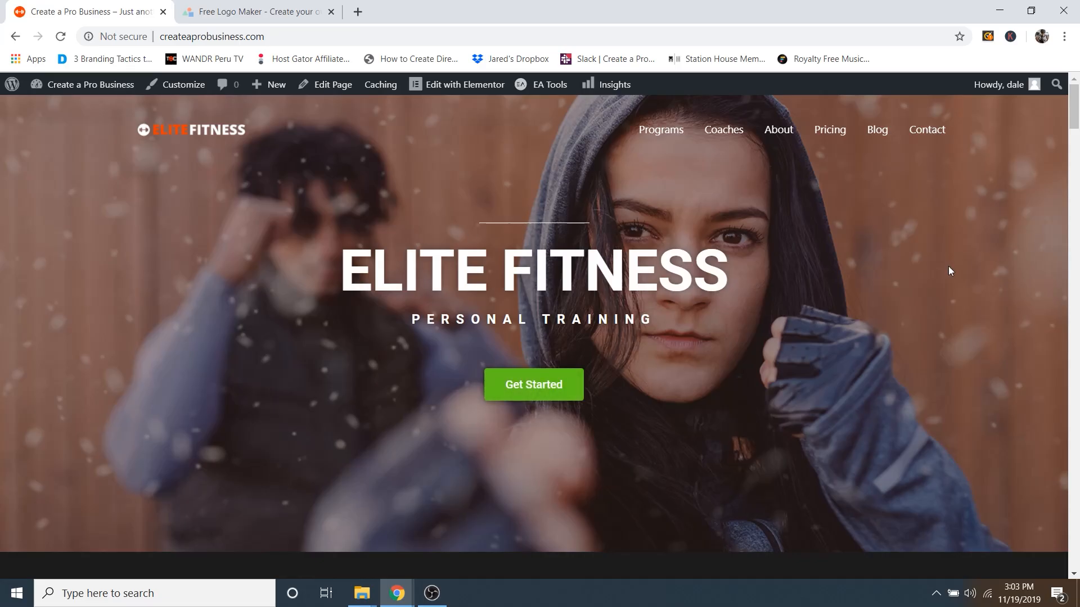
scroll(825, 241, down, 10)
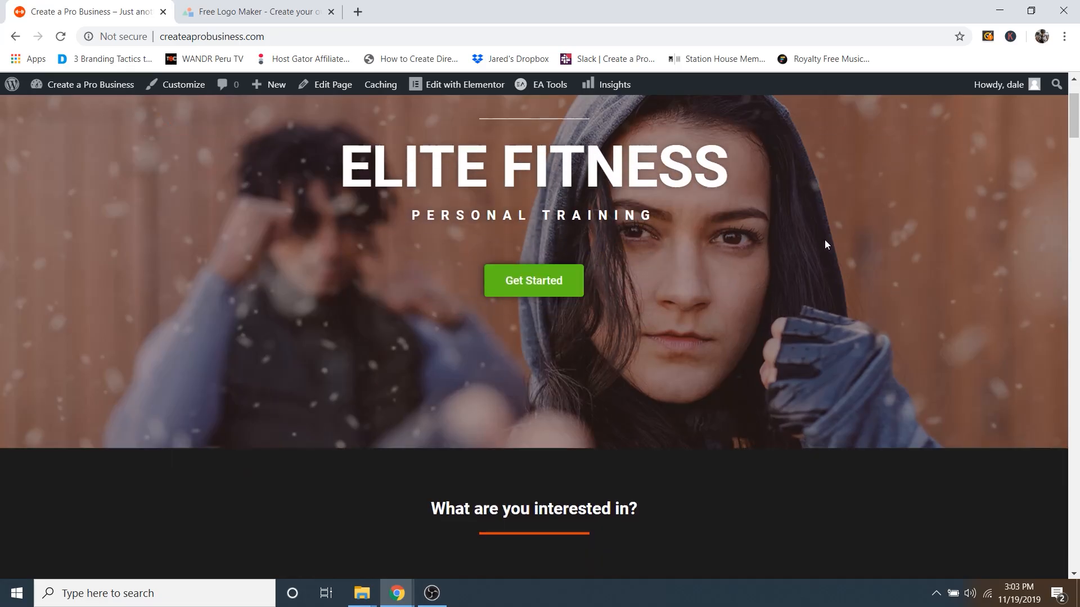
scroll(826, 240, down, 3)
scroll(827, 241, up, 15)
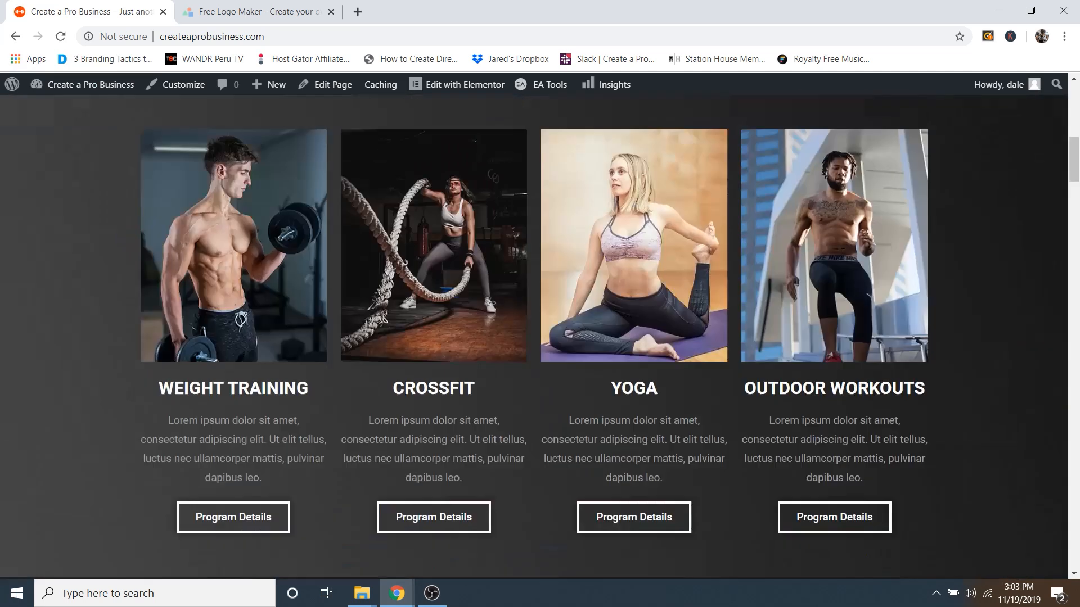
Step: Test the Programs, Coaches and Pricing menu links, checking each jumps to its section
click(667, 139)
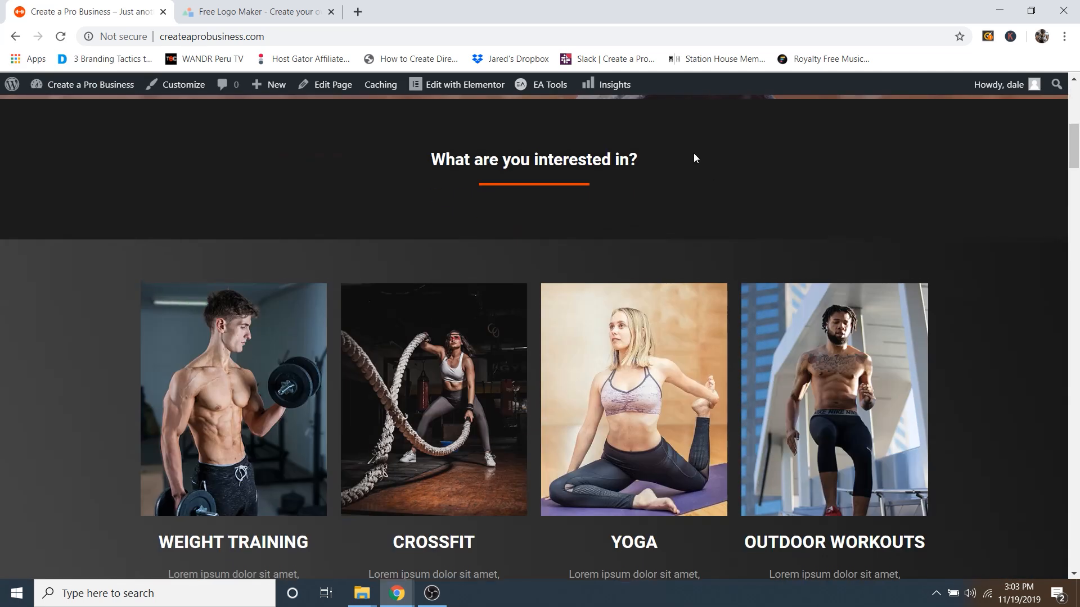
scroll(732, 207, up, 8)
click(748, 151)
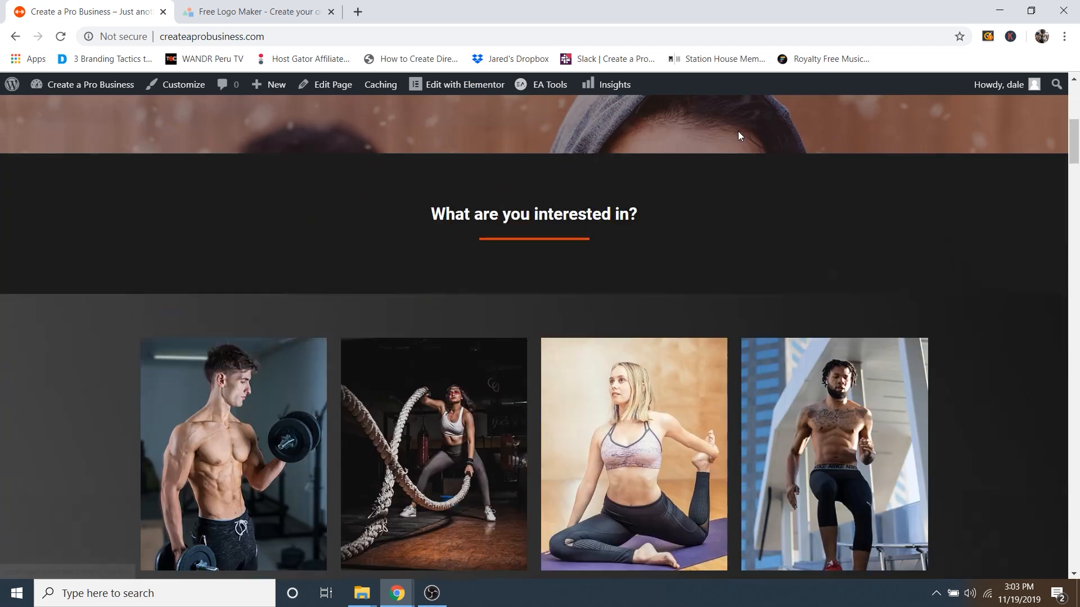
scroll(794, 248, up, 10)
scroll(810, 225, up, 5)
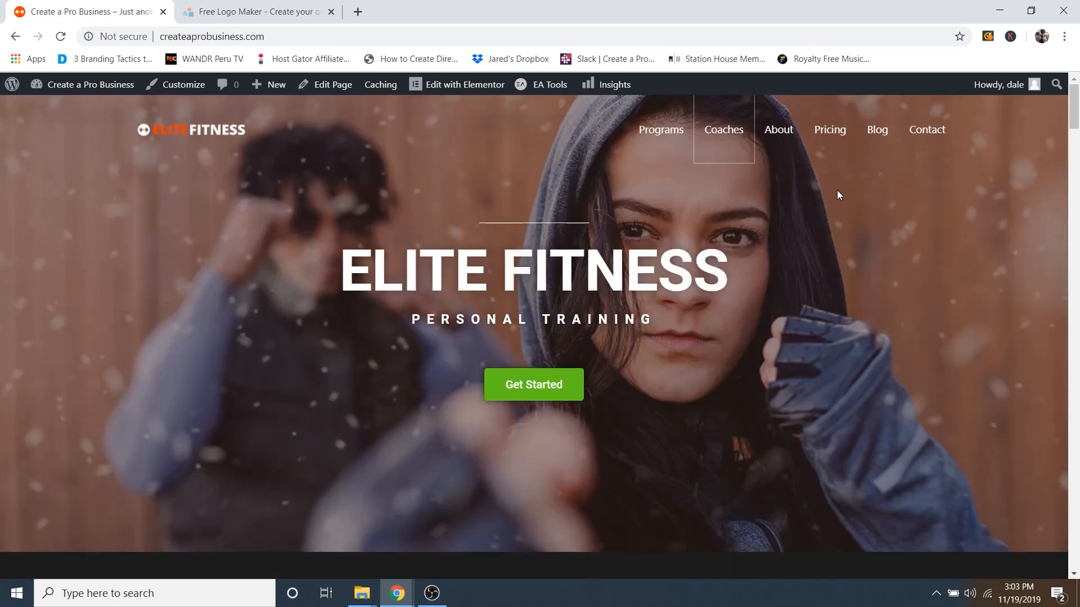
click(831, 129)
scroll(832, 133, up, 15)
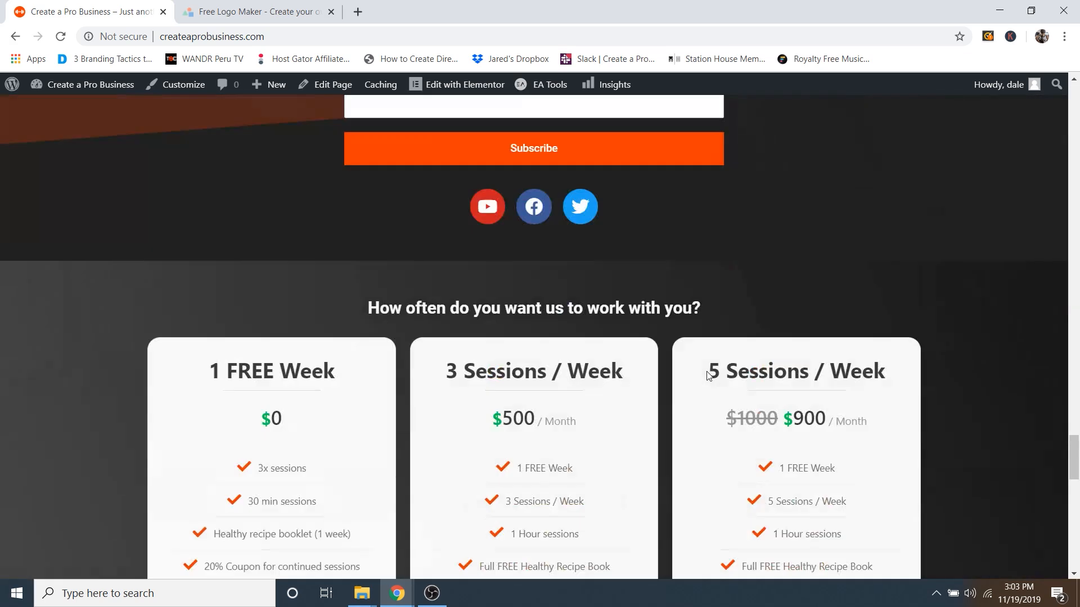
scroll(705, 369, up, 5)
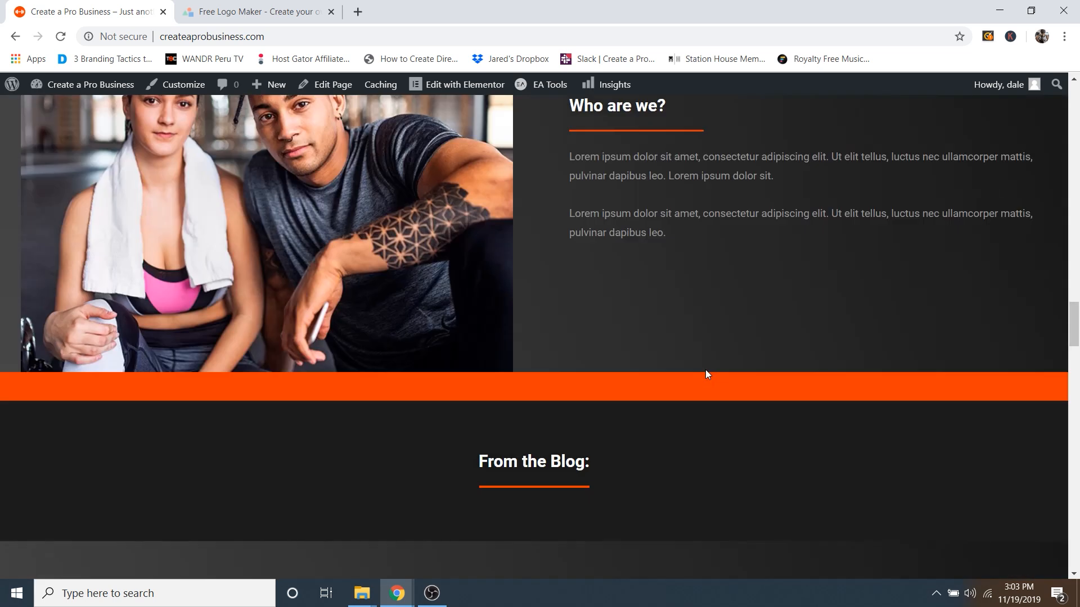
scroll(705, 370, down, 20)
scroll(708, 392, down, 8)
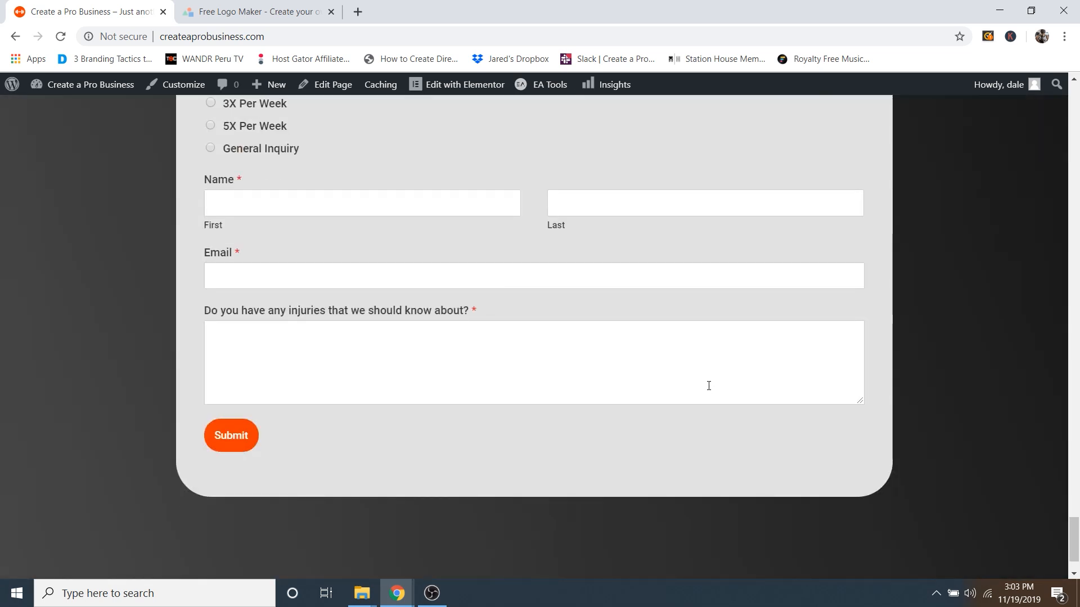
scroll(676, 380, up, 5)
scroll(669, 332, up, 10)
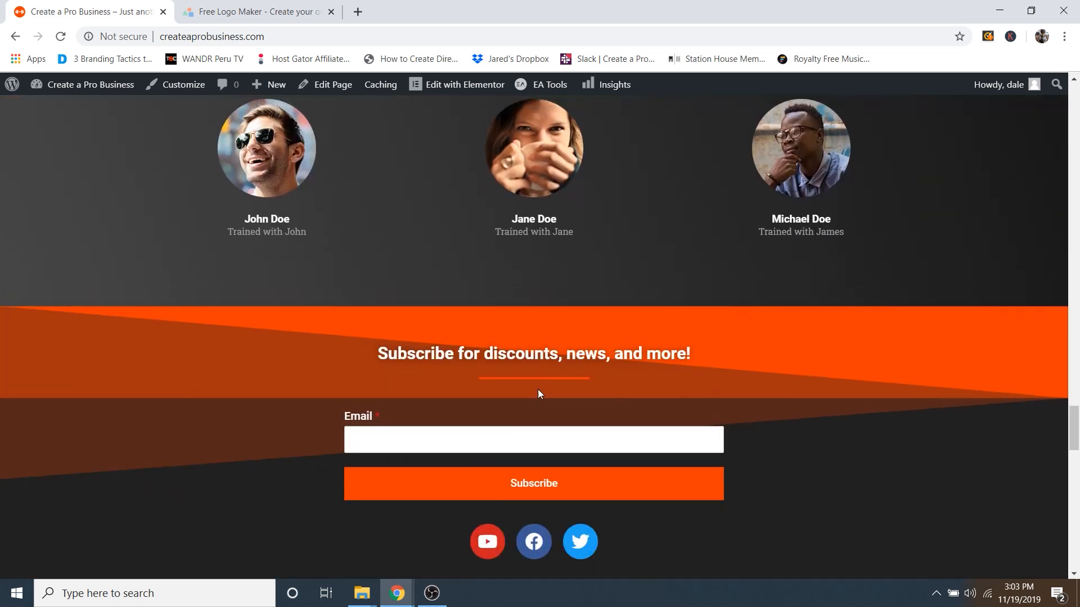
scroll(560, 394, up, 2)
scroll(560, 393, down, 2)
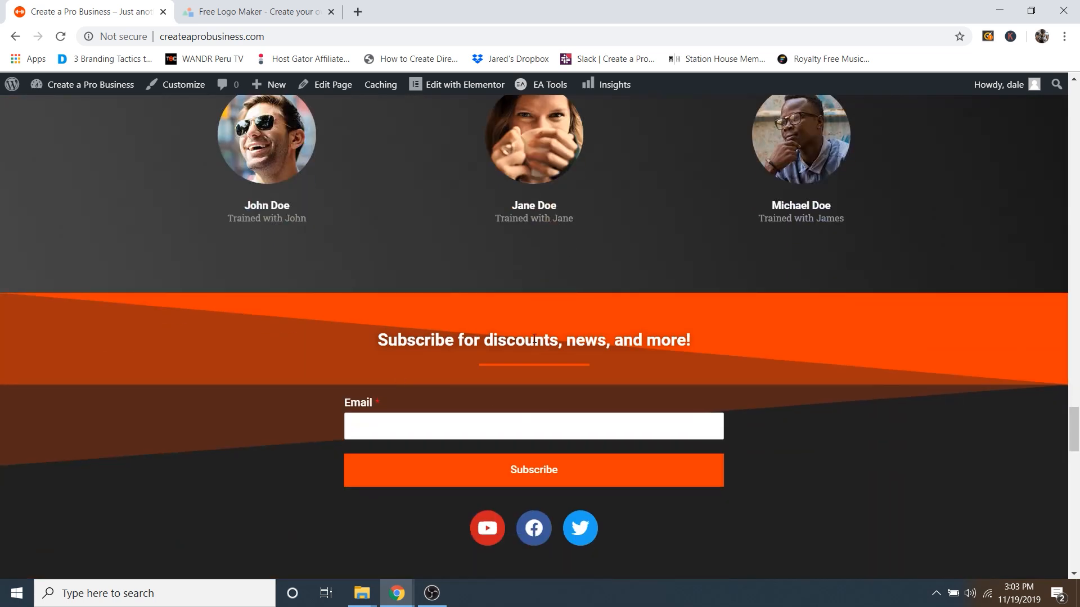
scroll(619, 312, up, 20)
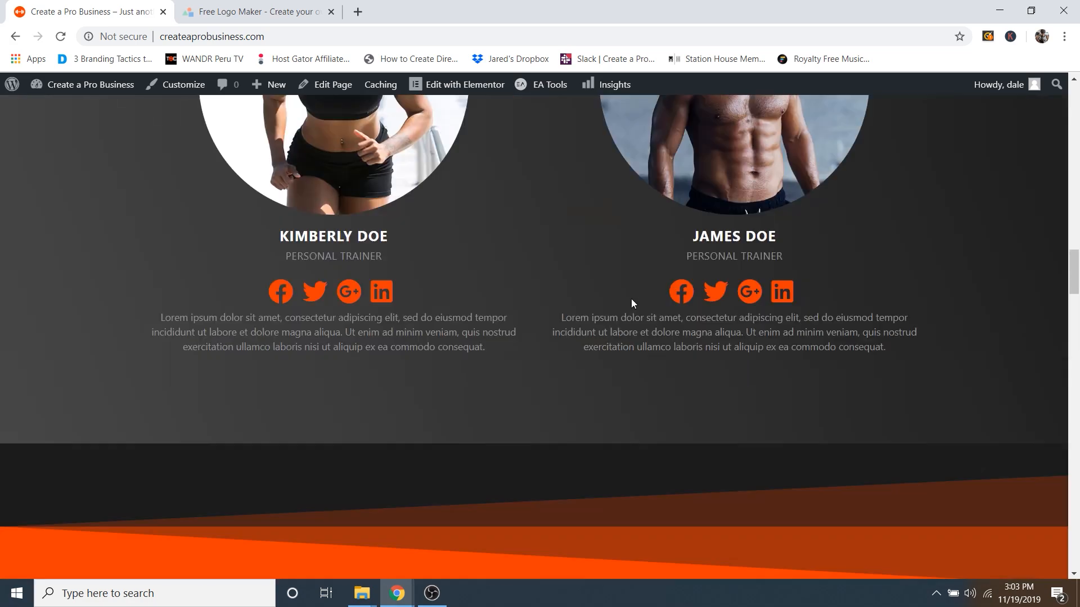
scroll(633, 304, up, 20)
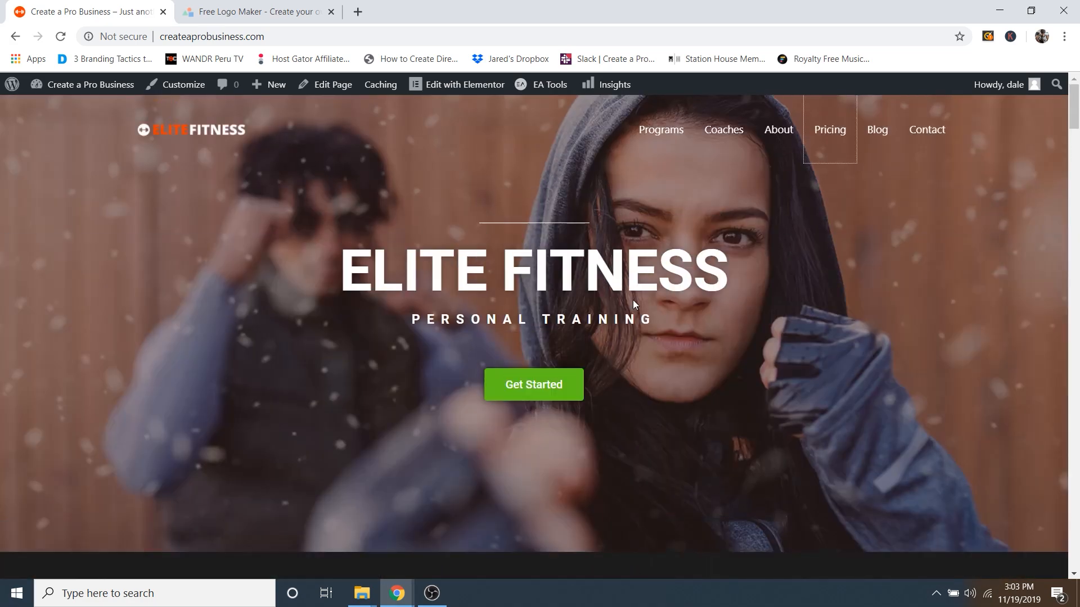